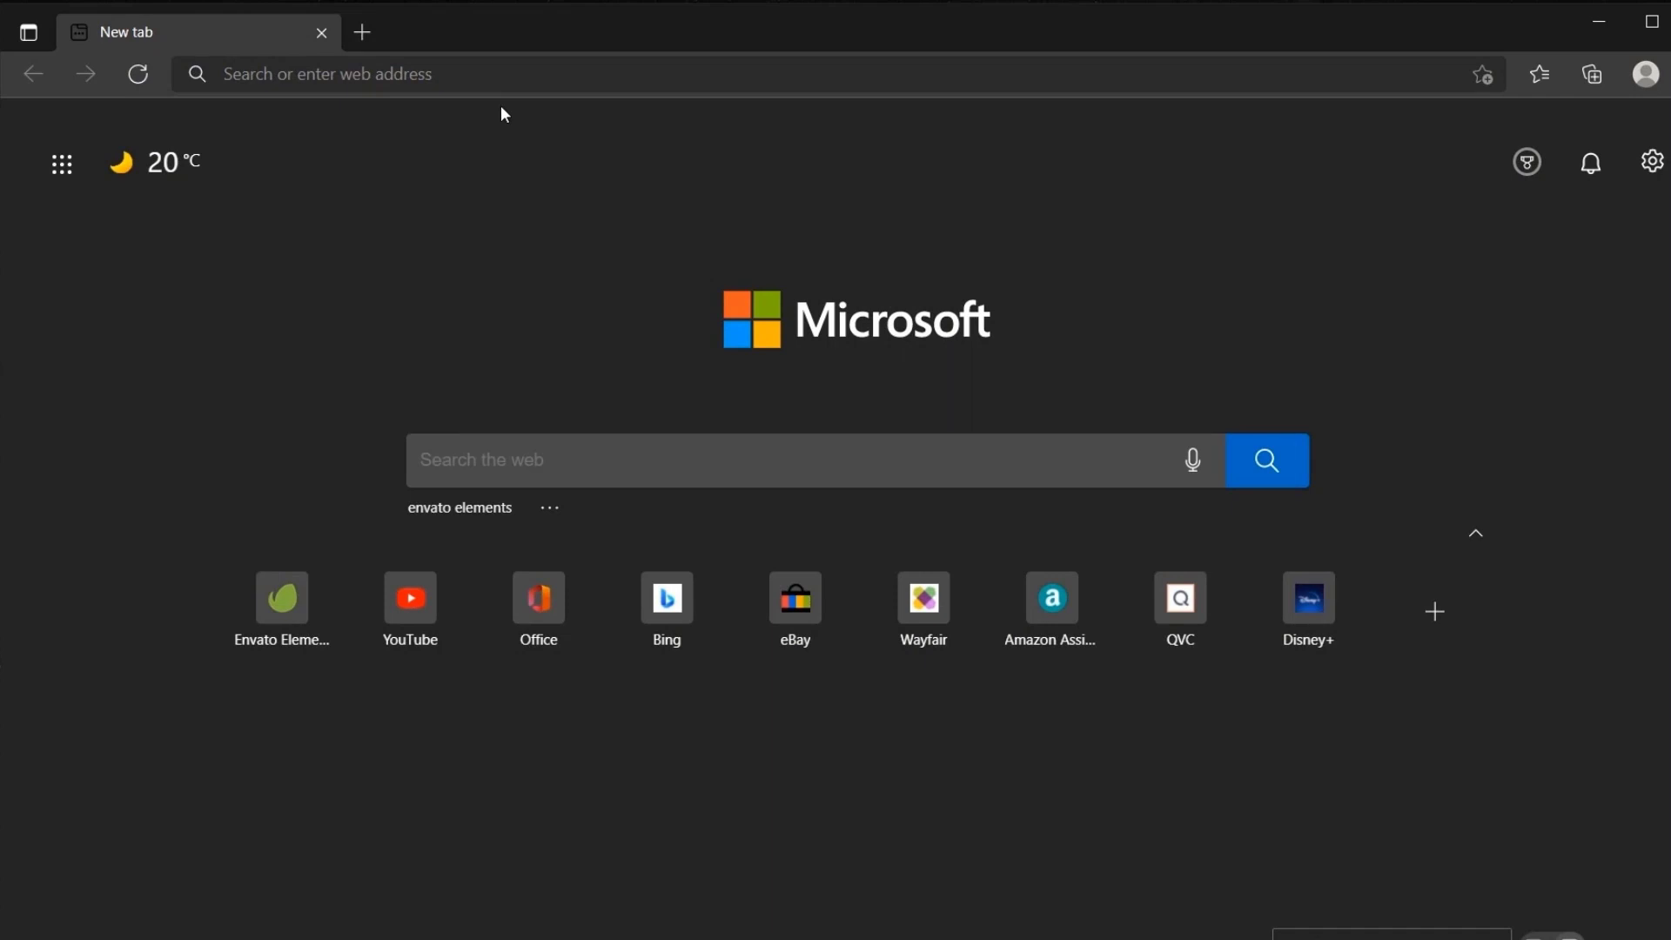
# Open elements.envato.com and list the assets of all categories.
pyautogui.write('elements.envat')
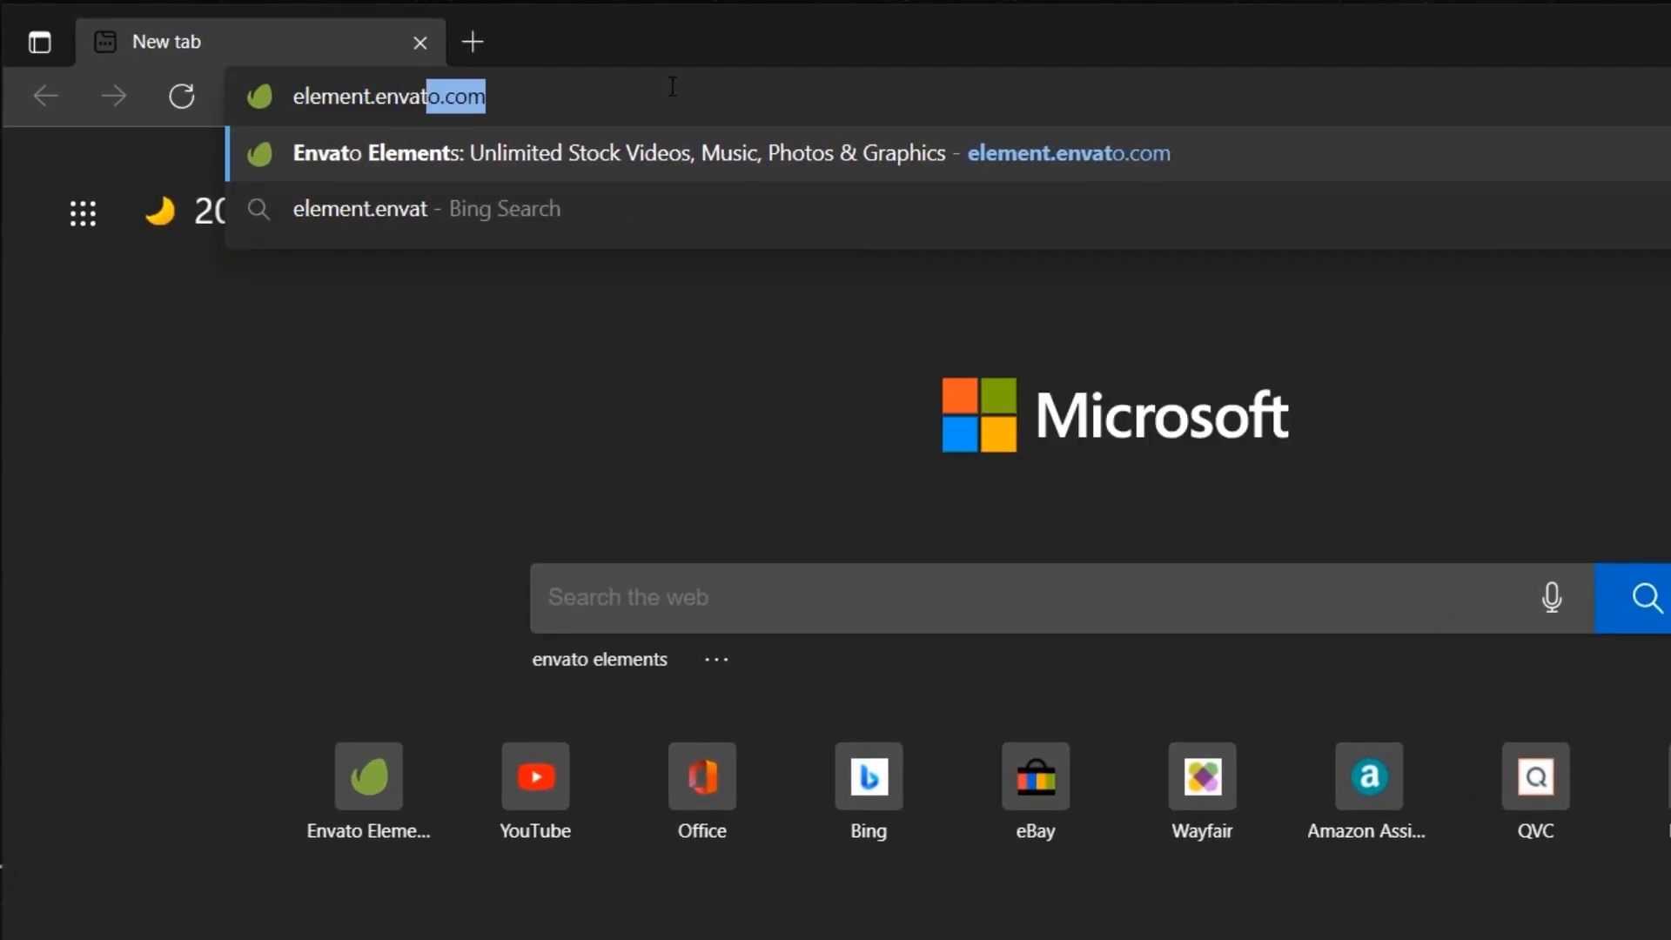
pyautogui.press('Return')
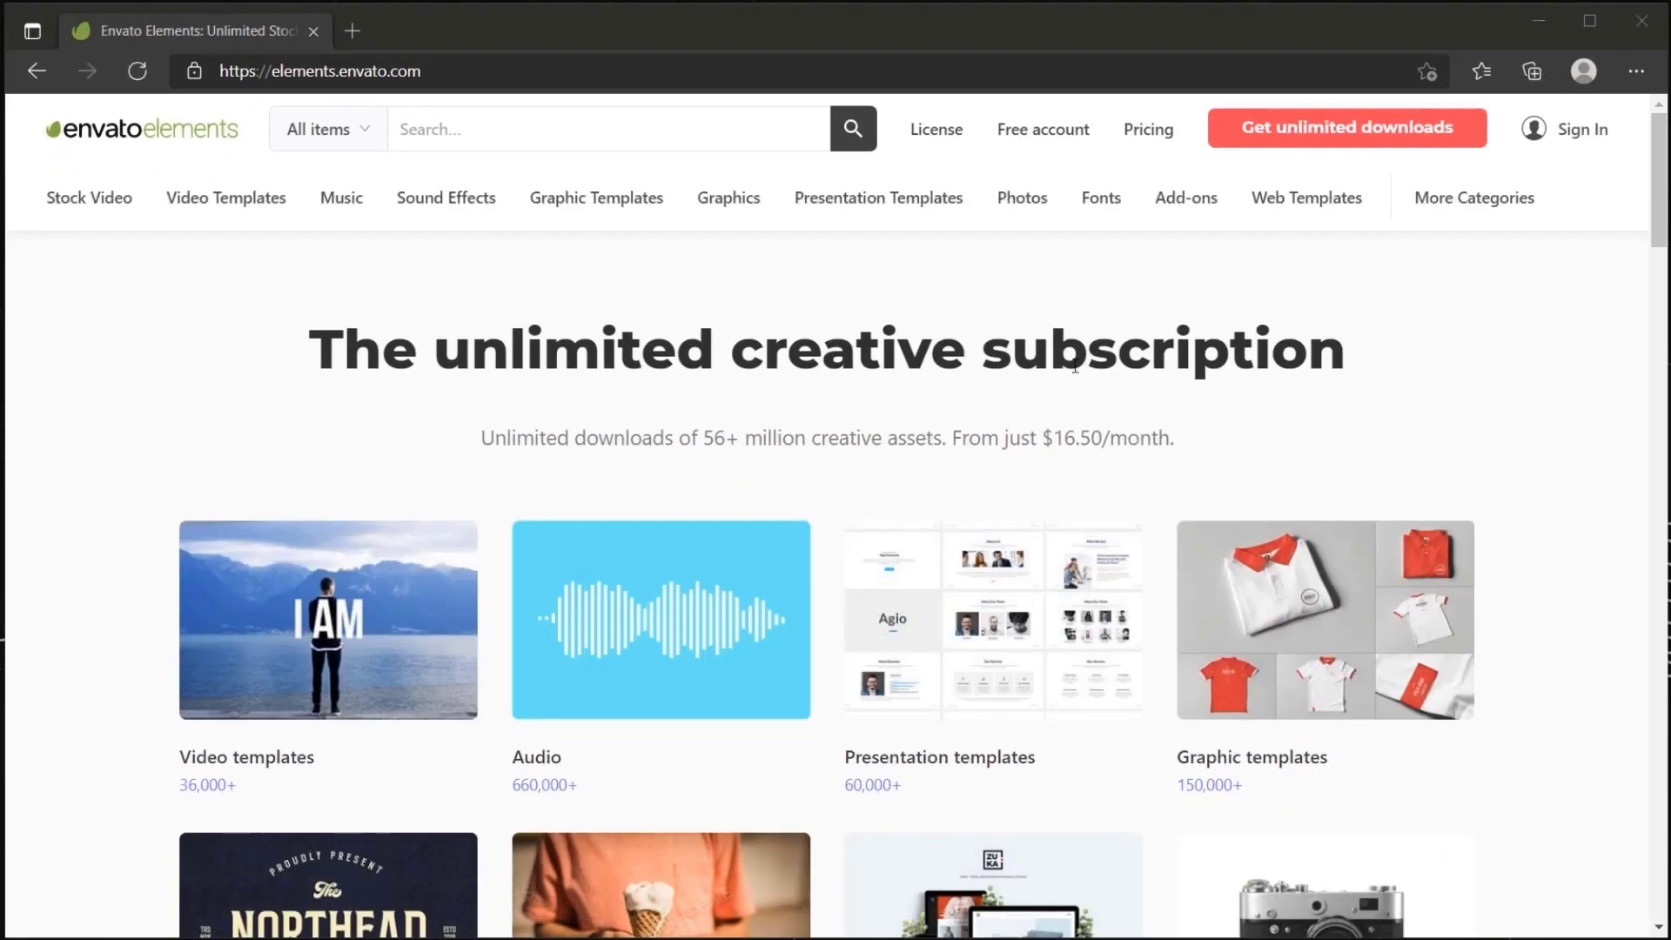
pyautogui.scroll(-5, 1490, 383)
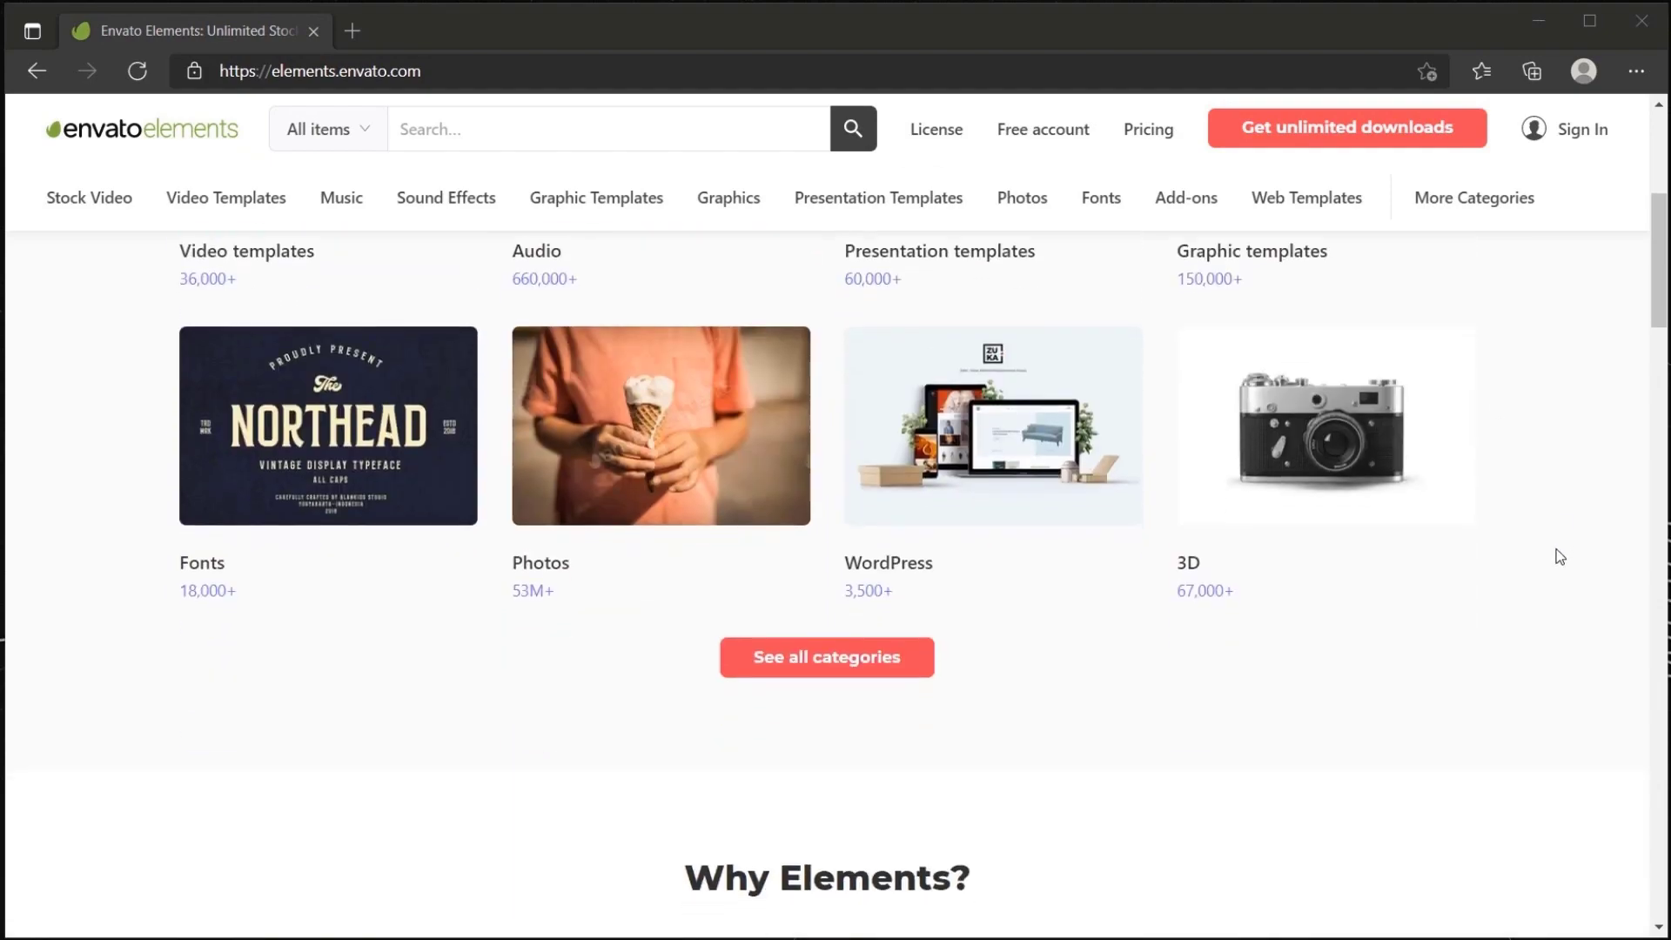
pyautogui.click(862, 674)
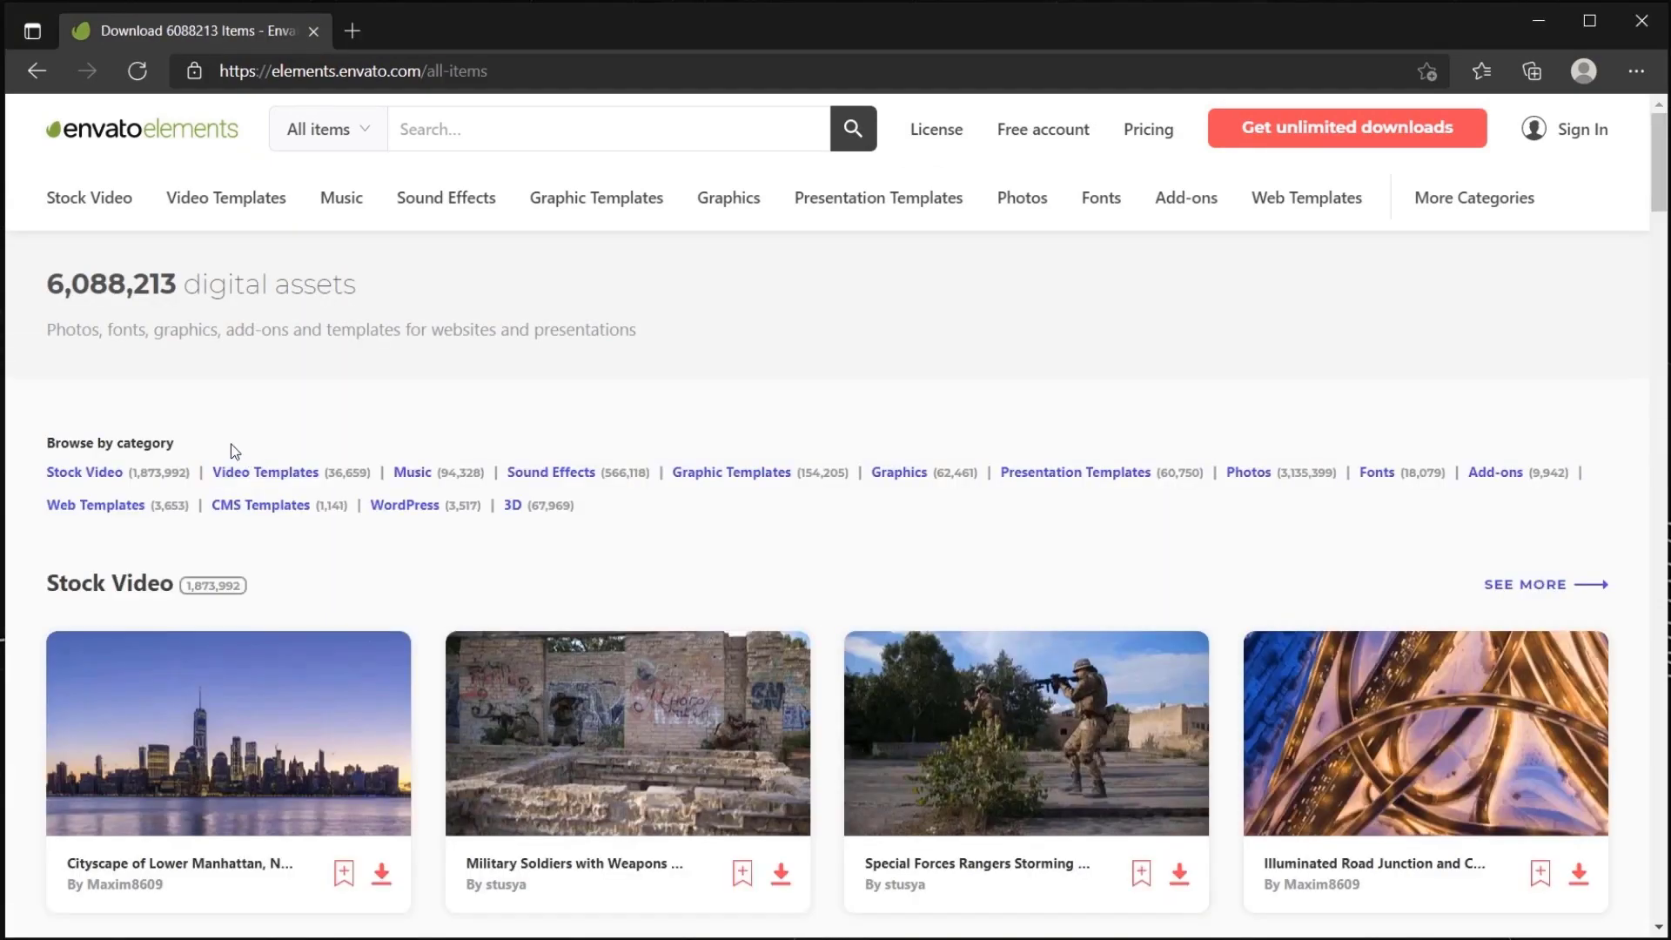
# Look over the all-items page, then open the Graphic Templates category and browse its designs.
pyautogui.scroll(-4, 207, 440)
pyautogui.scroll(4, 207, 418)
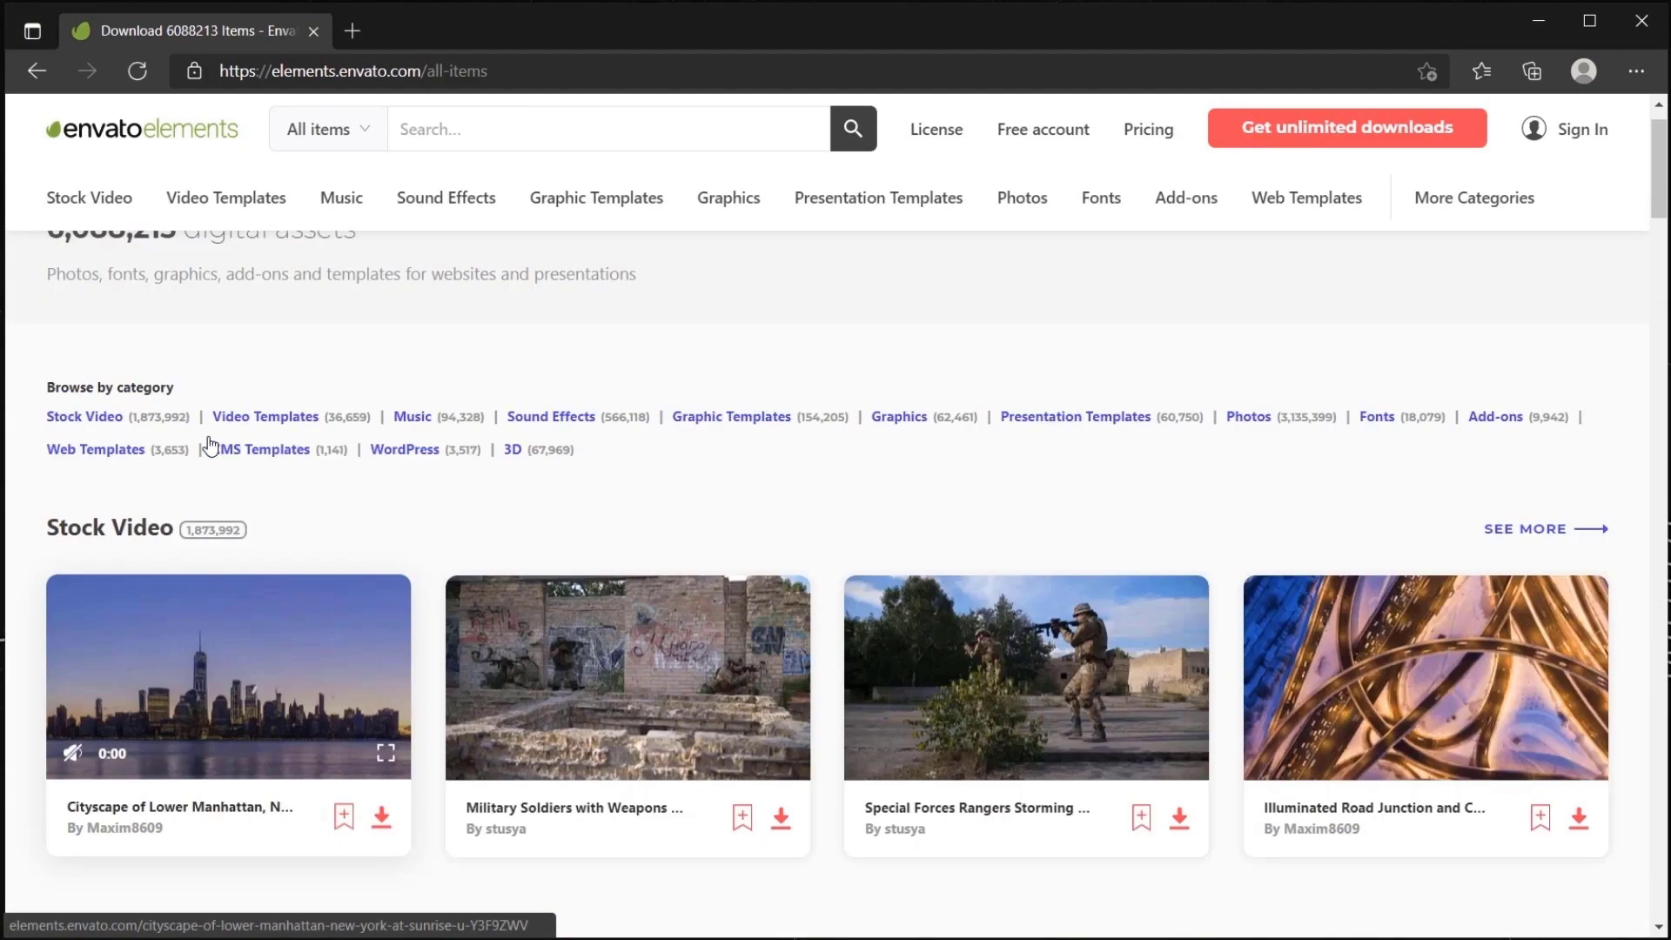
pyautogui.moveTo(107, 205)
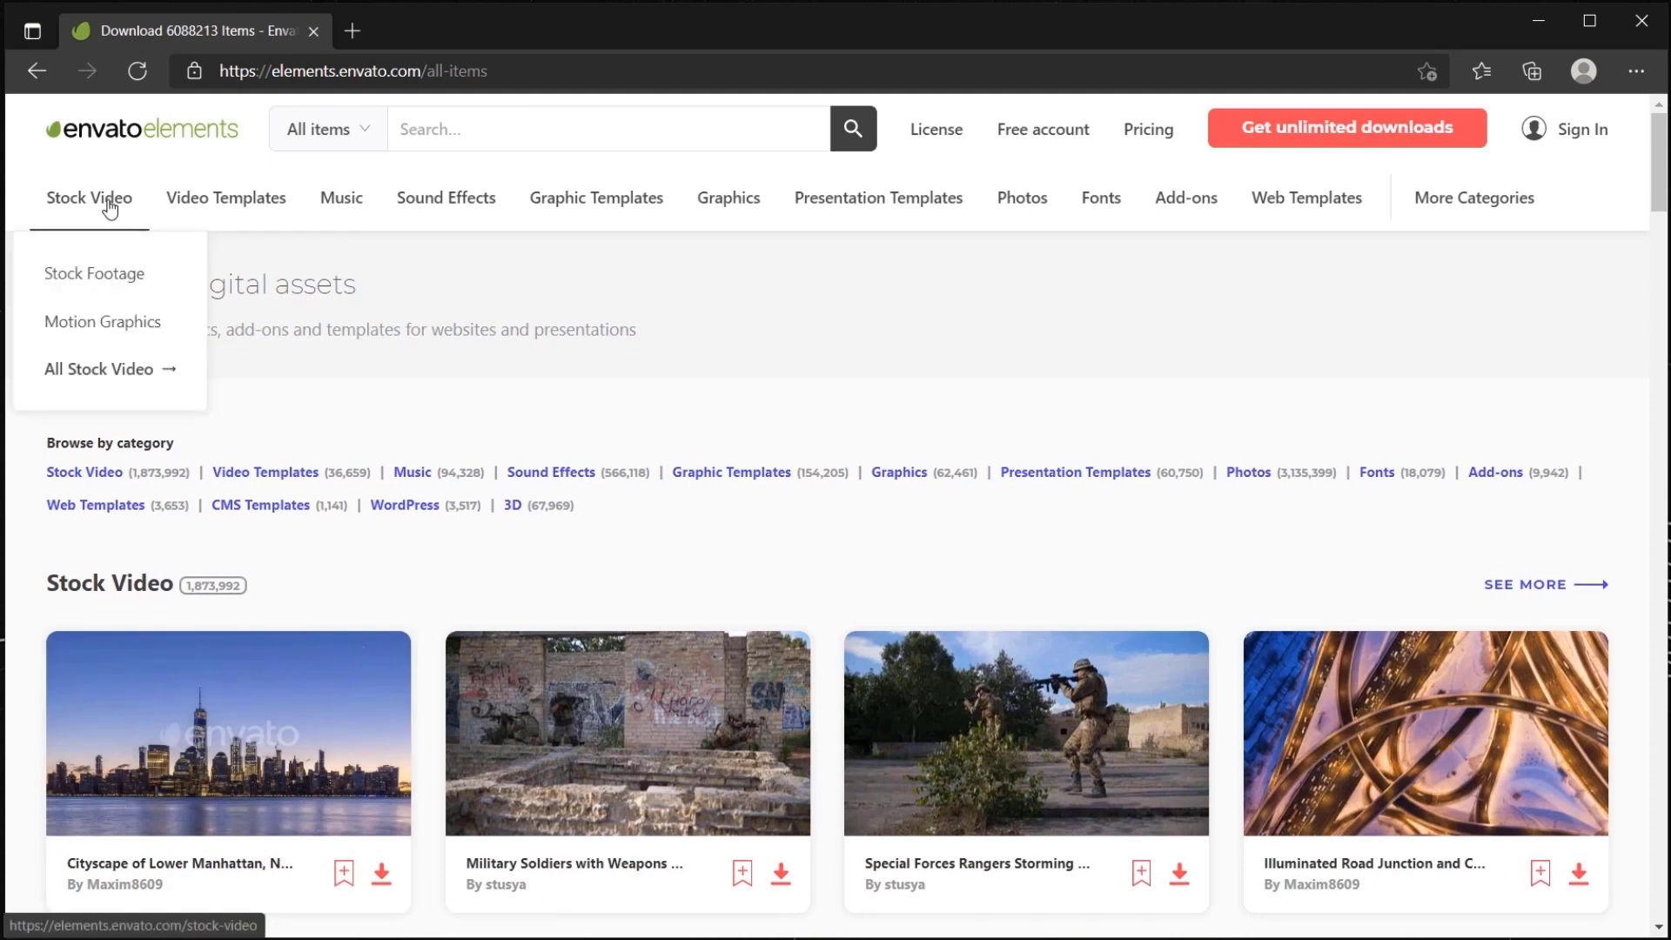
pyautogui.click(563, 209)
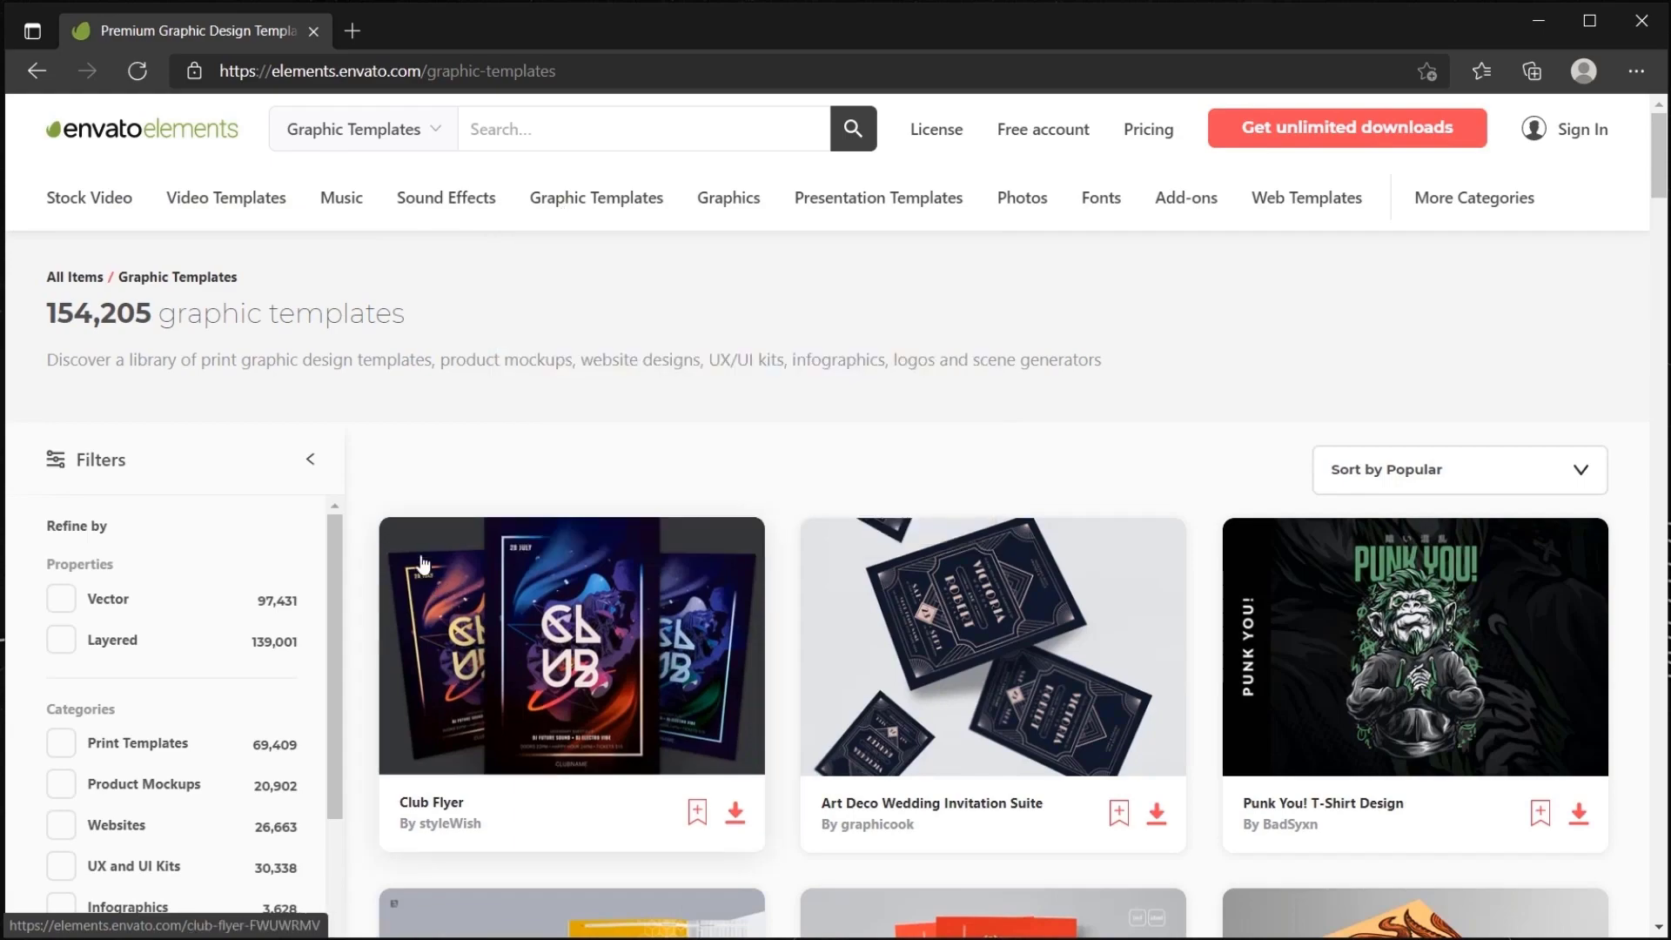
pyautogui.scroll(-5, 419, 559)
pyautogui.scroll(-4, 419, 558)
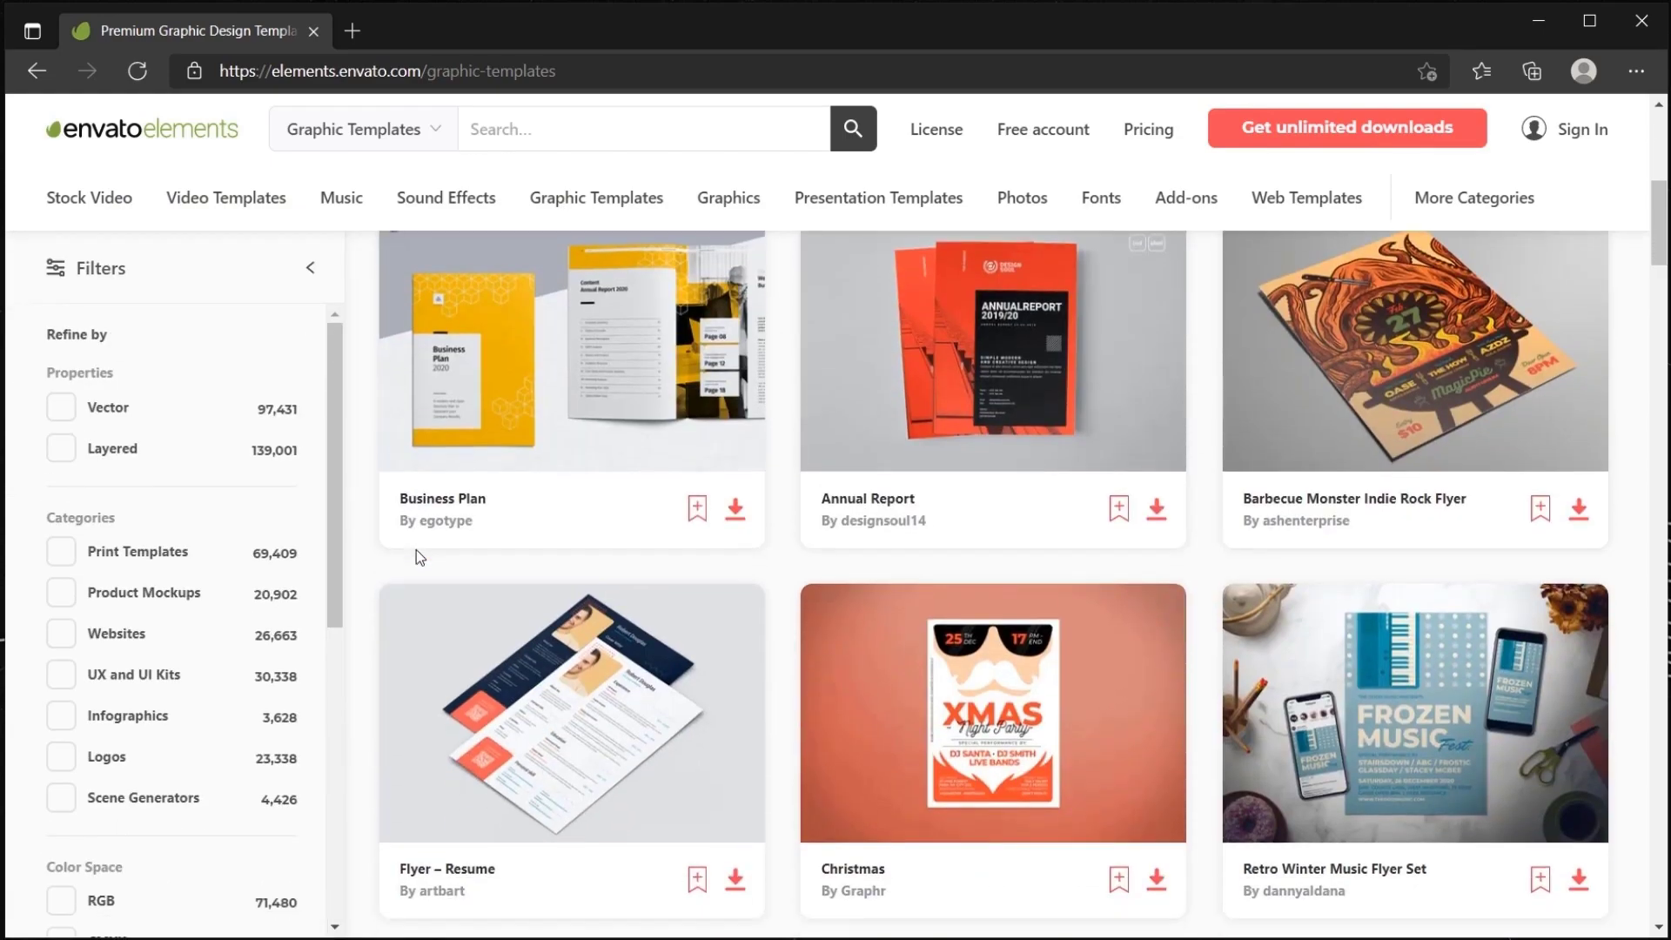
pyautogui.scroll(9, 416, 551)
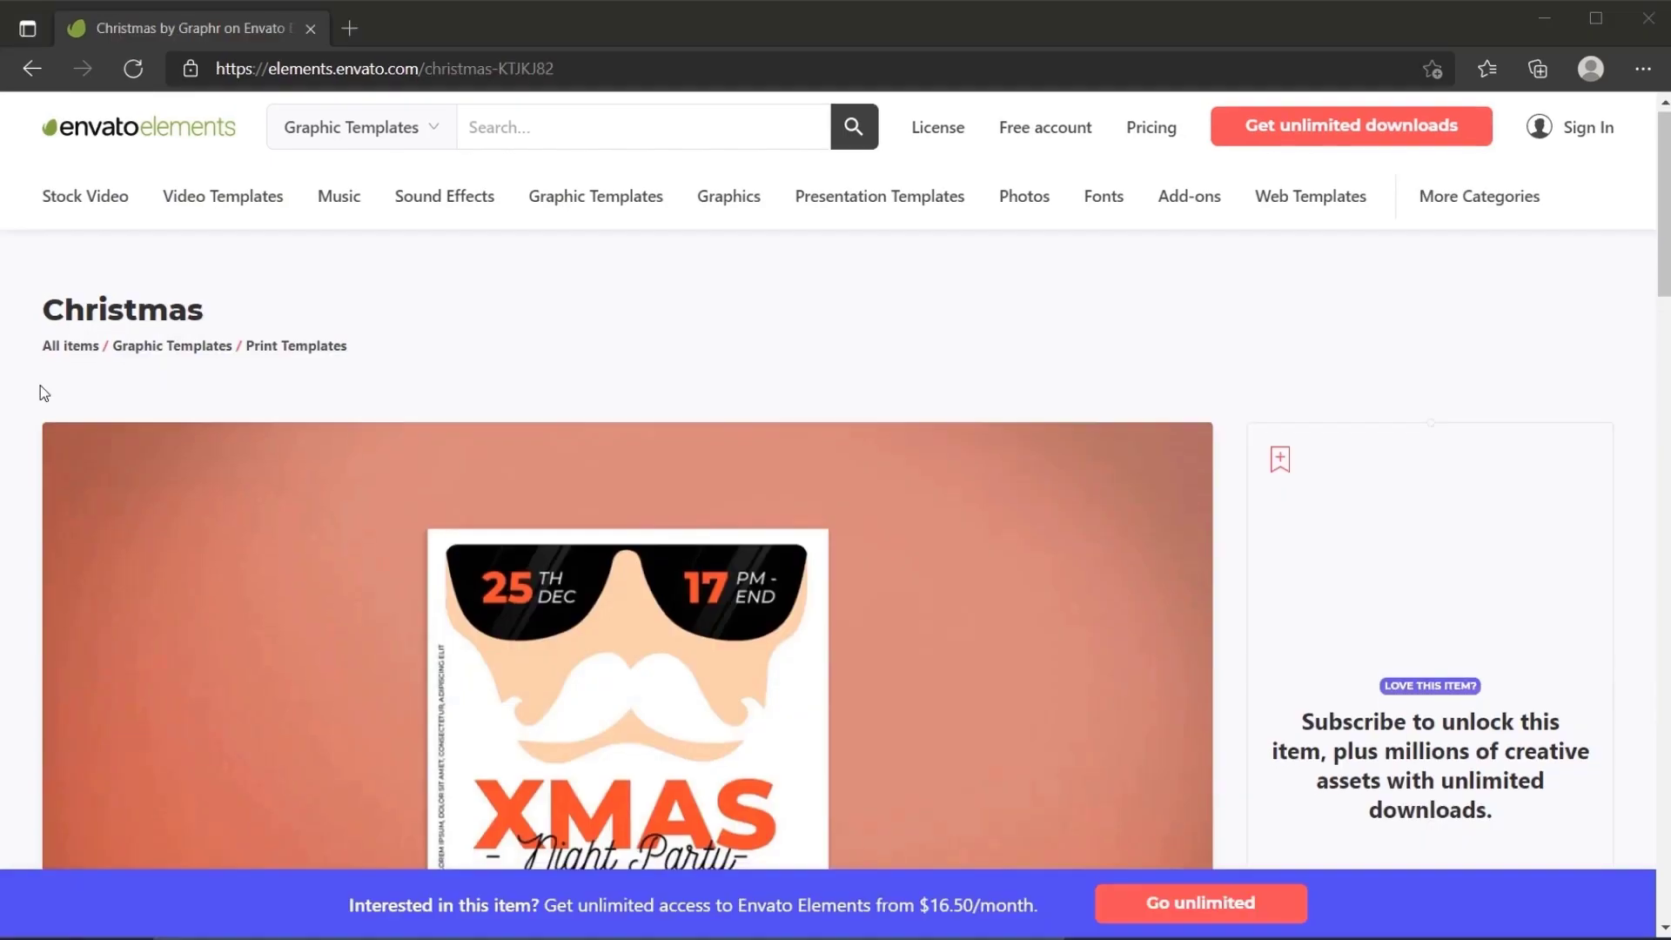
# Browse the Christmas flyer, logo templates, photos, YouTube video templates, royalty-free music and pricing pages.
pyautogui.scroll(-3, 40, 385)
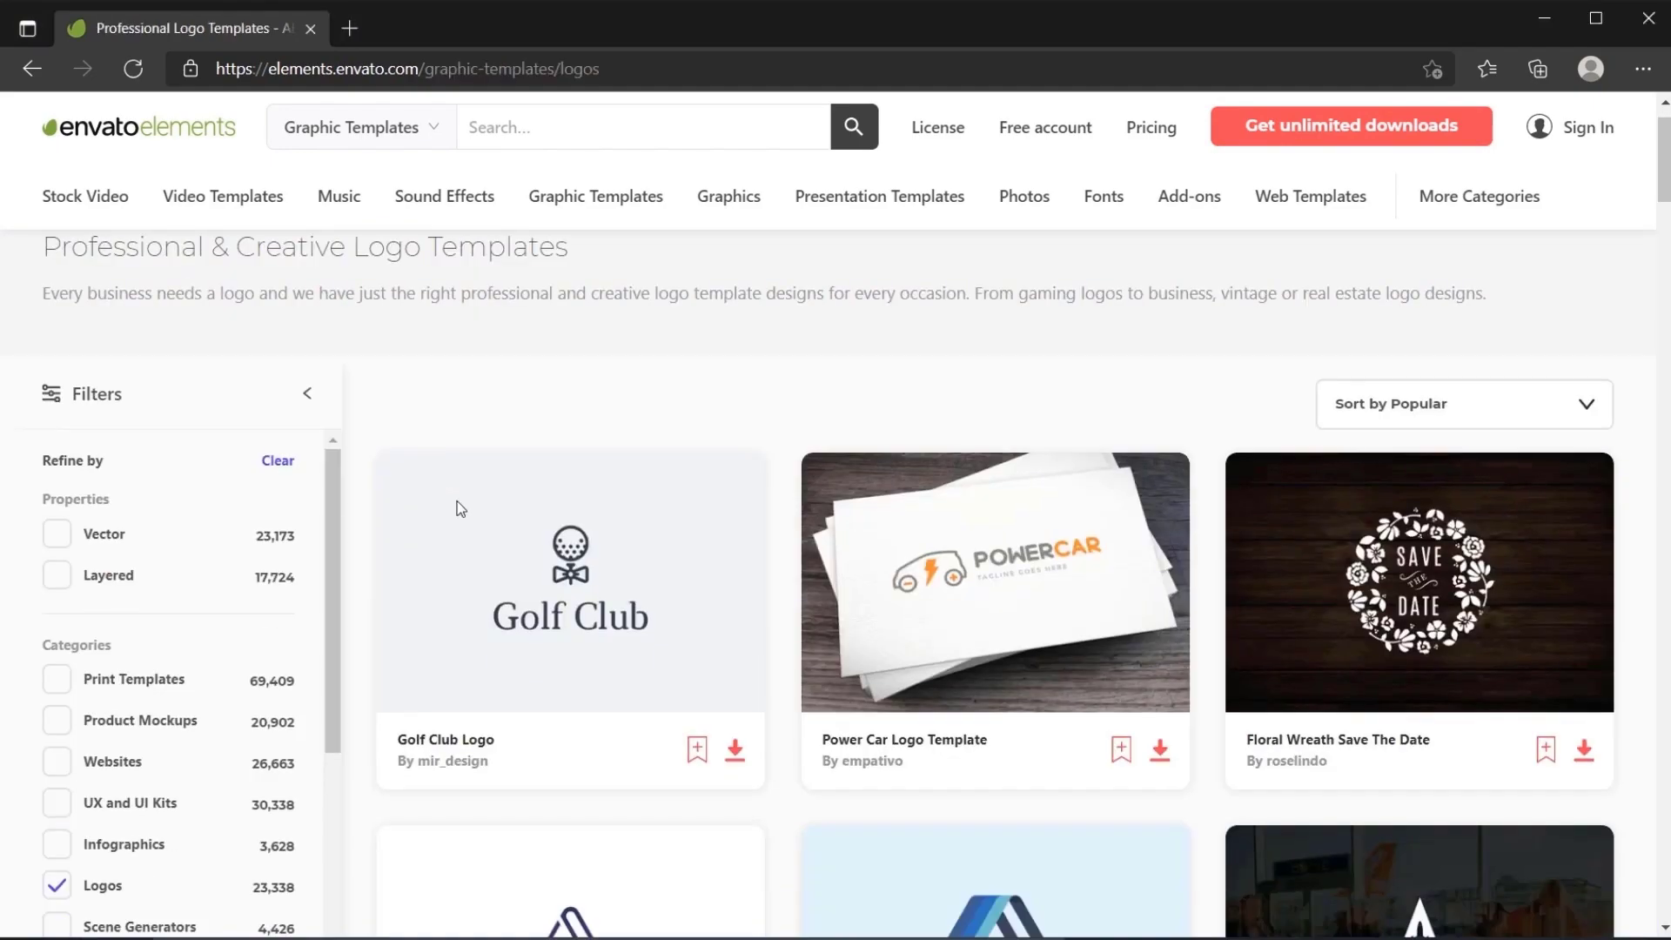
pyautogui.scroll(-3, 461, 505)
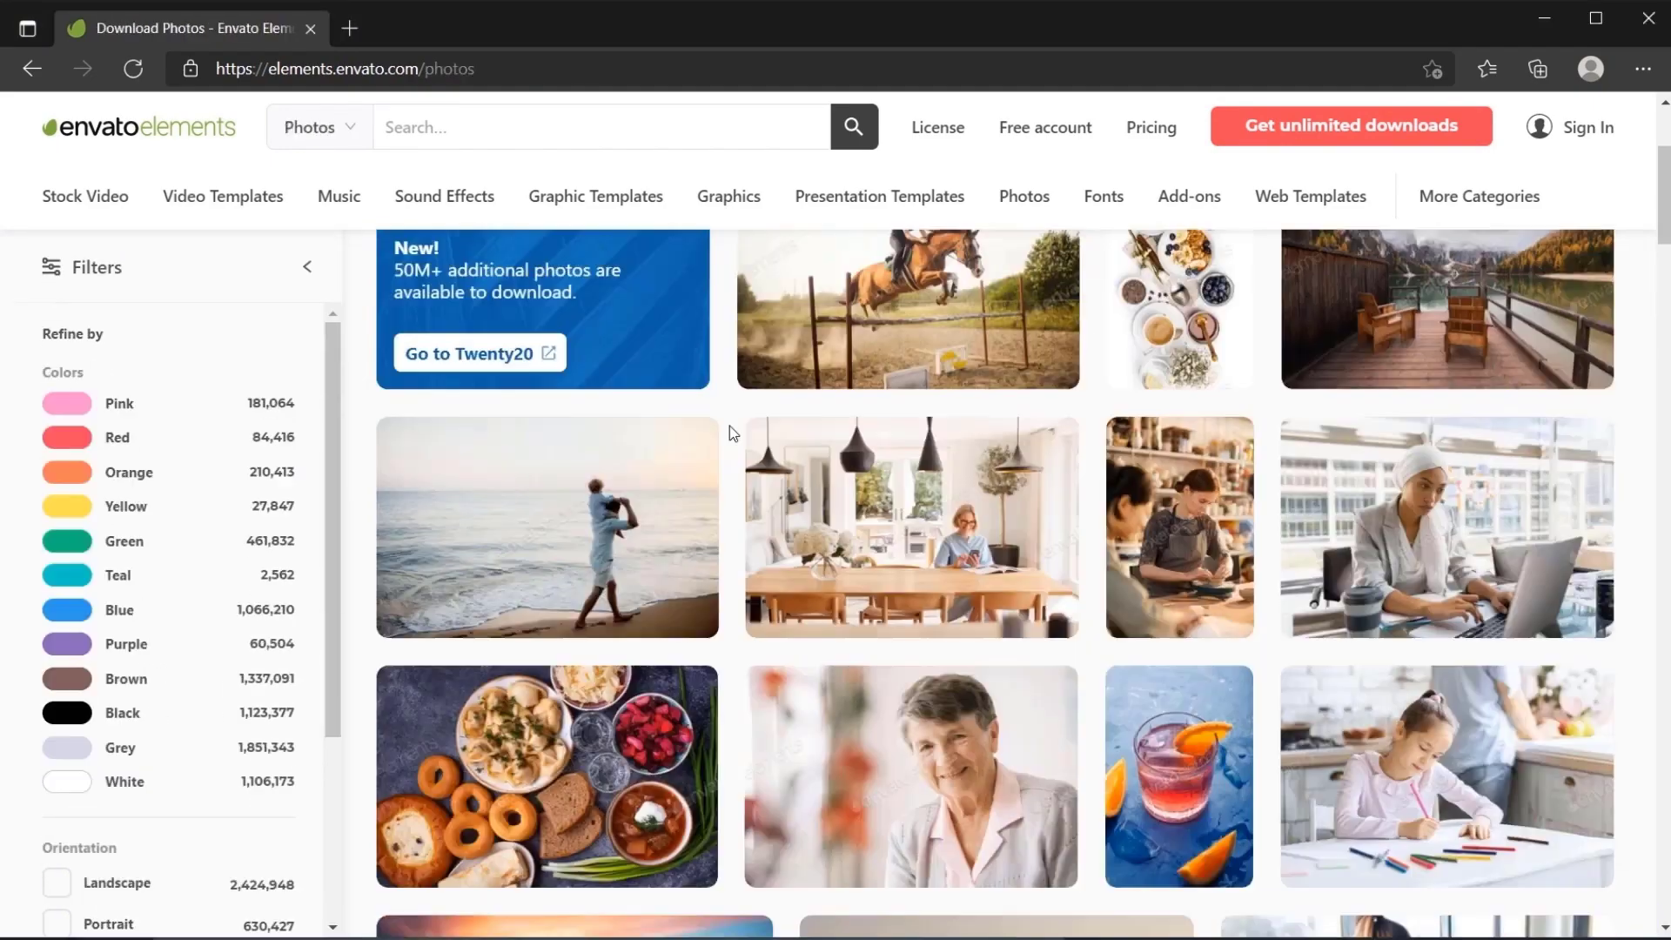
pyautogui.scroll(-4, 729, 425)
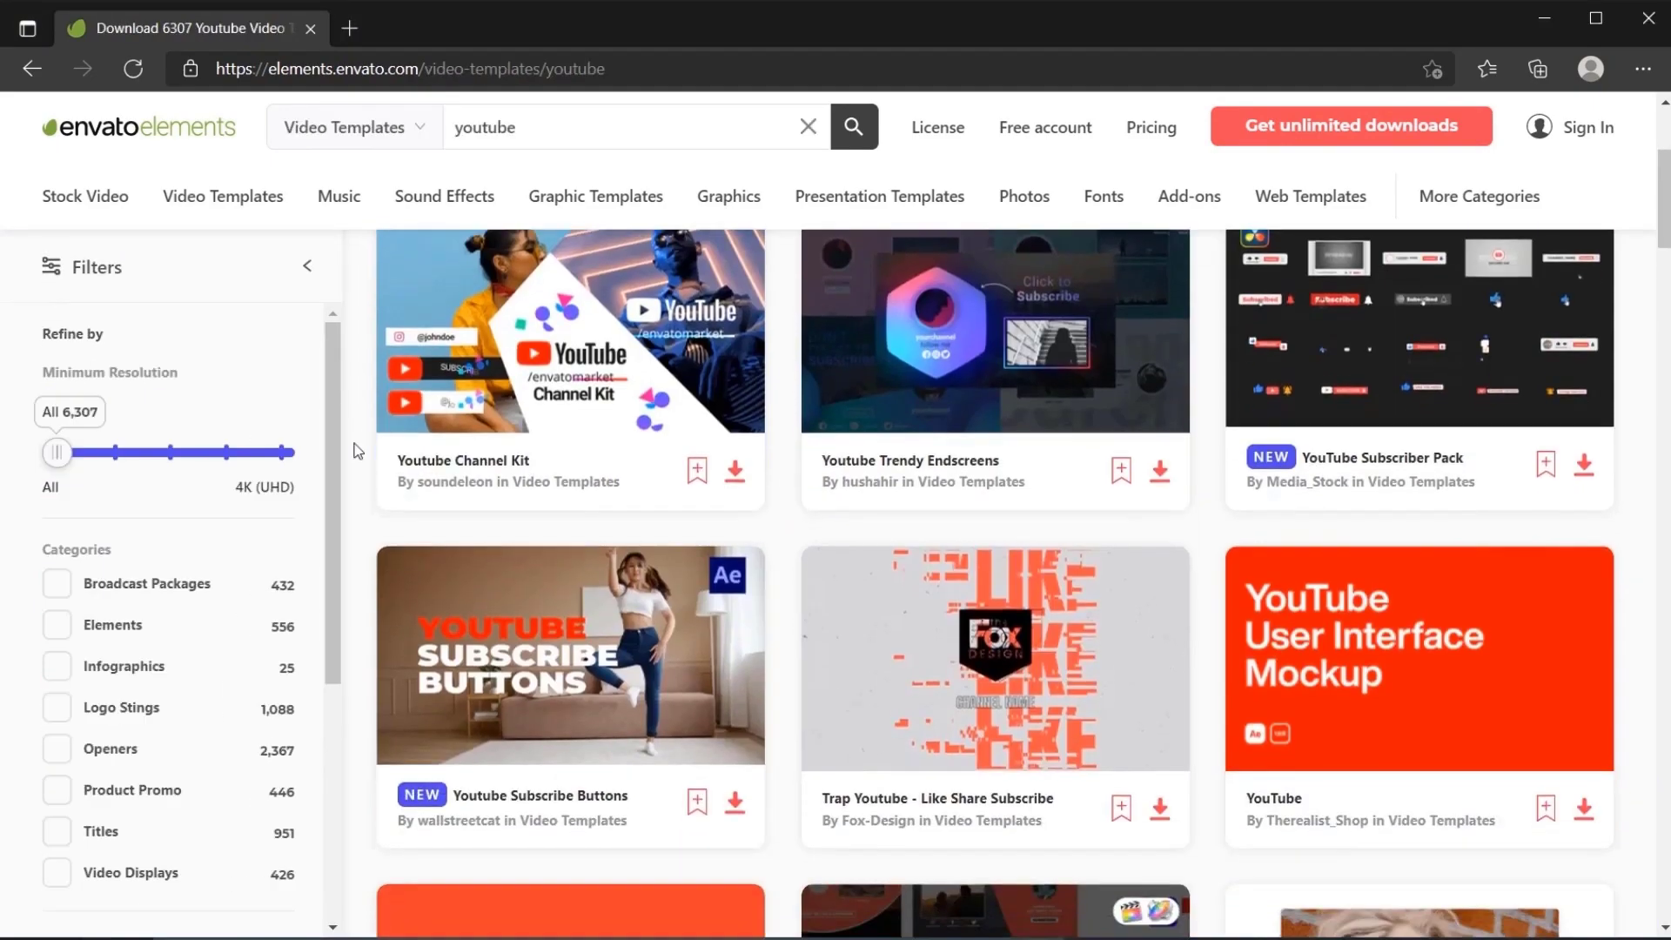
pyautogui.scroll(-2, 353, 451)
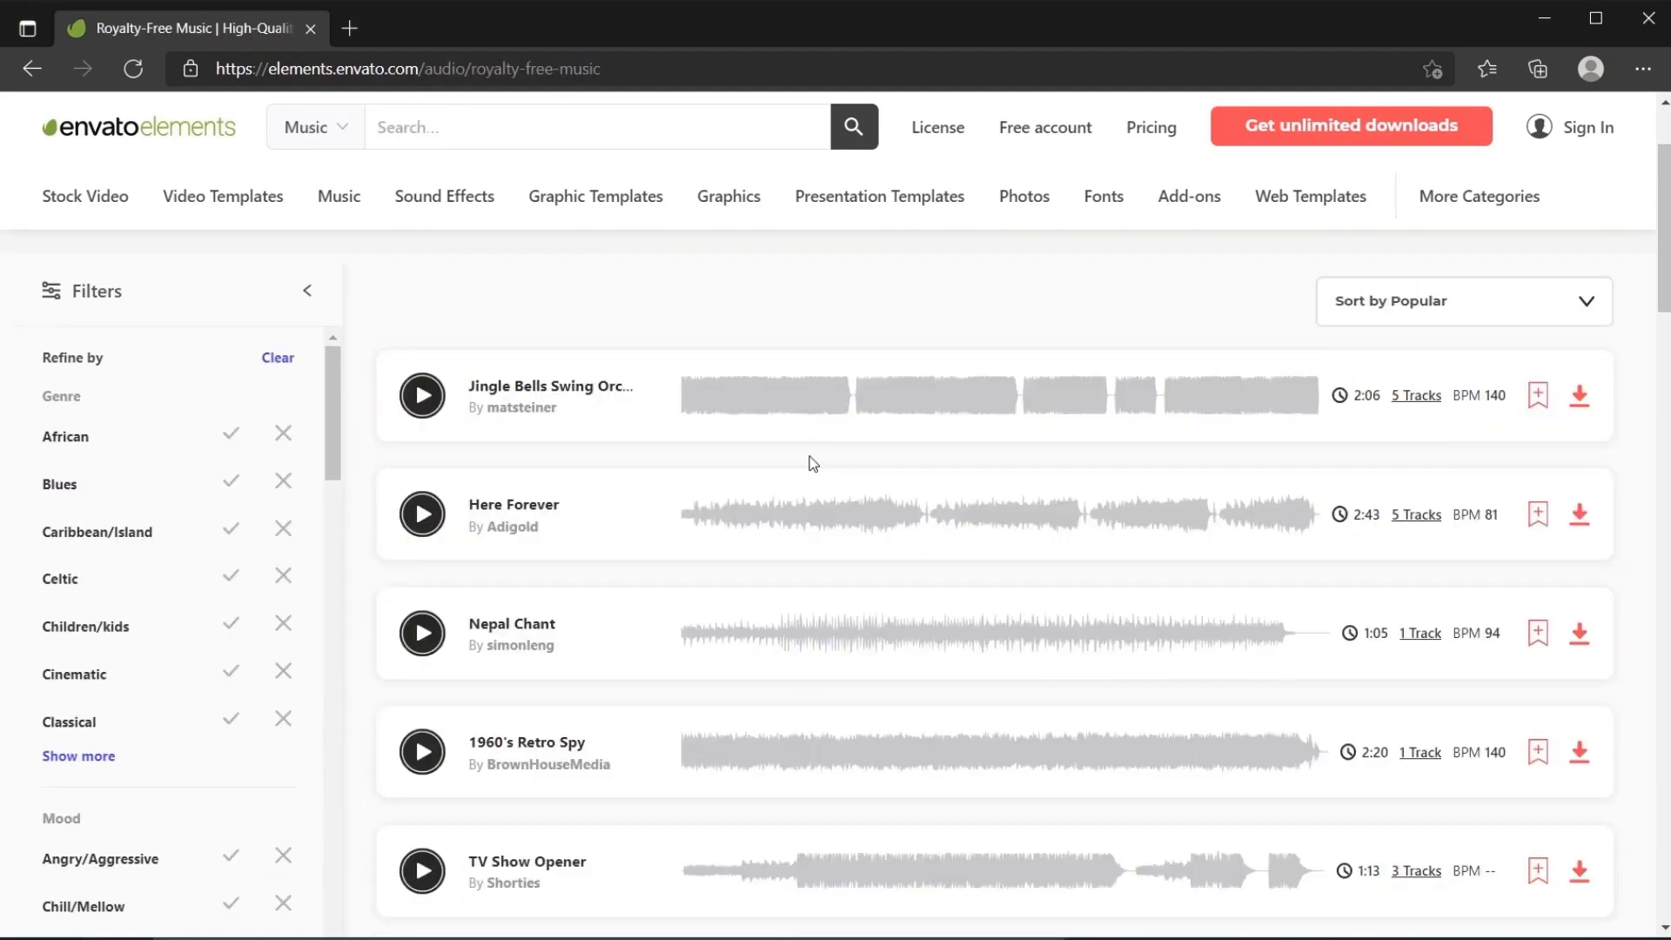
pyautogui.scroll(-2, 809, 462)
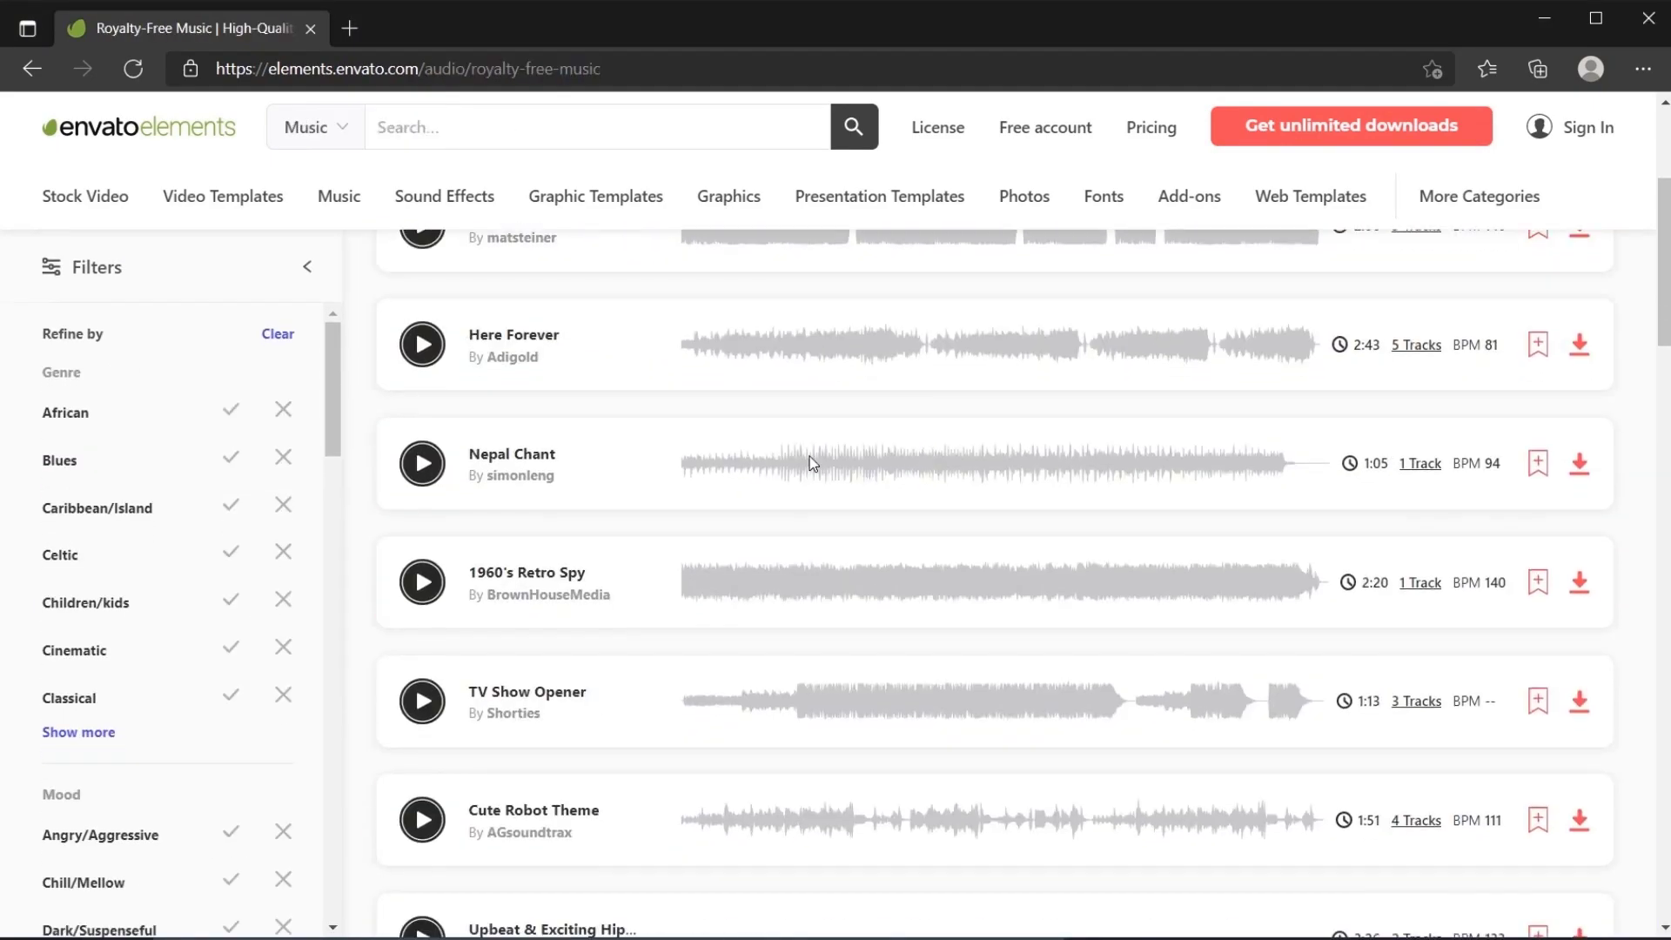
pyautogui.scroll(-6, 811, 462)
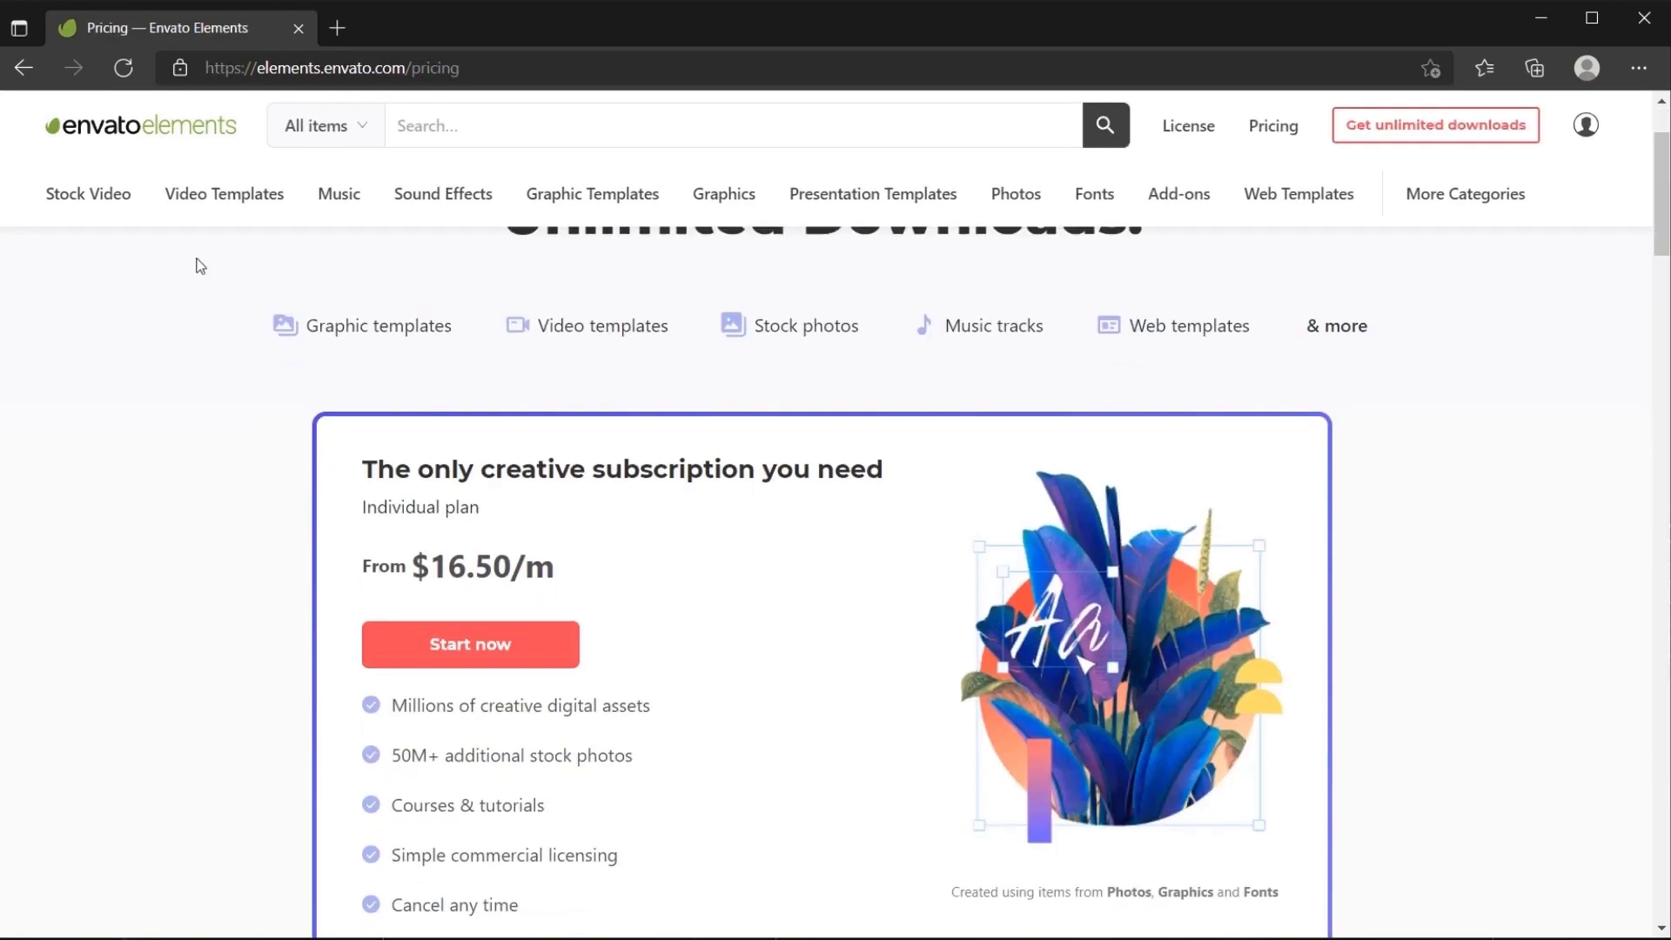
pyautogui.scroll(-2, 200, 266)
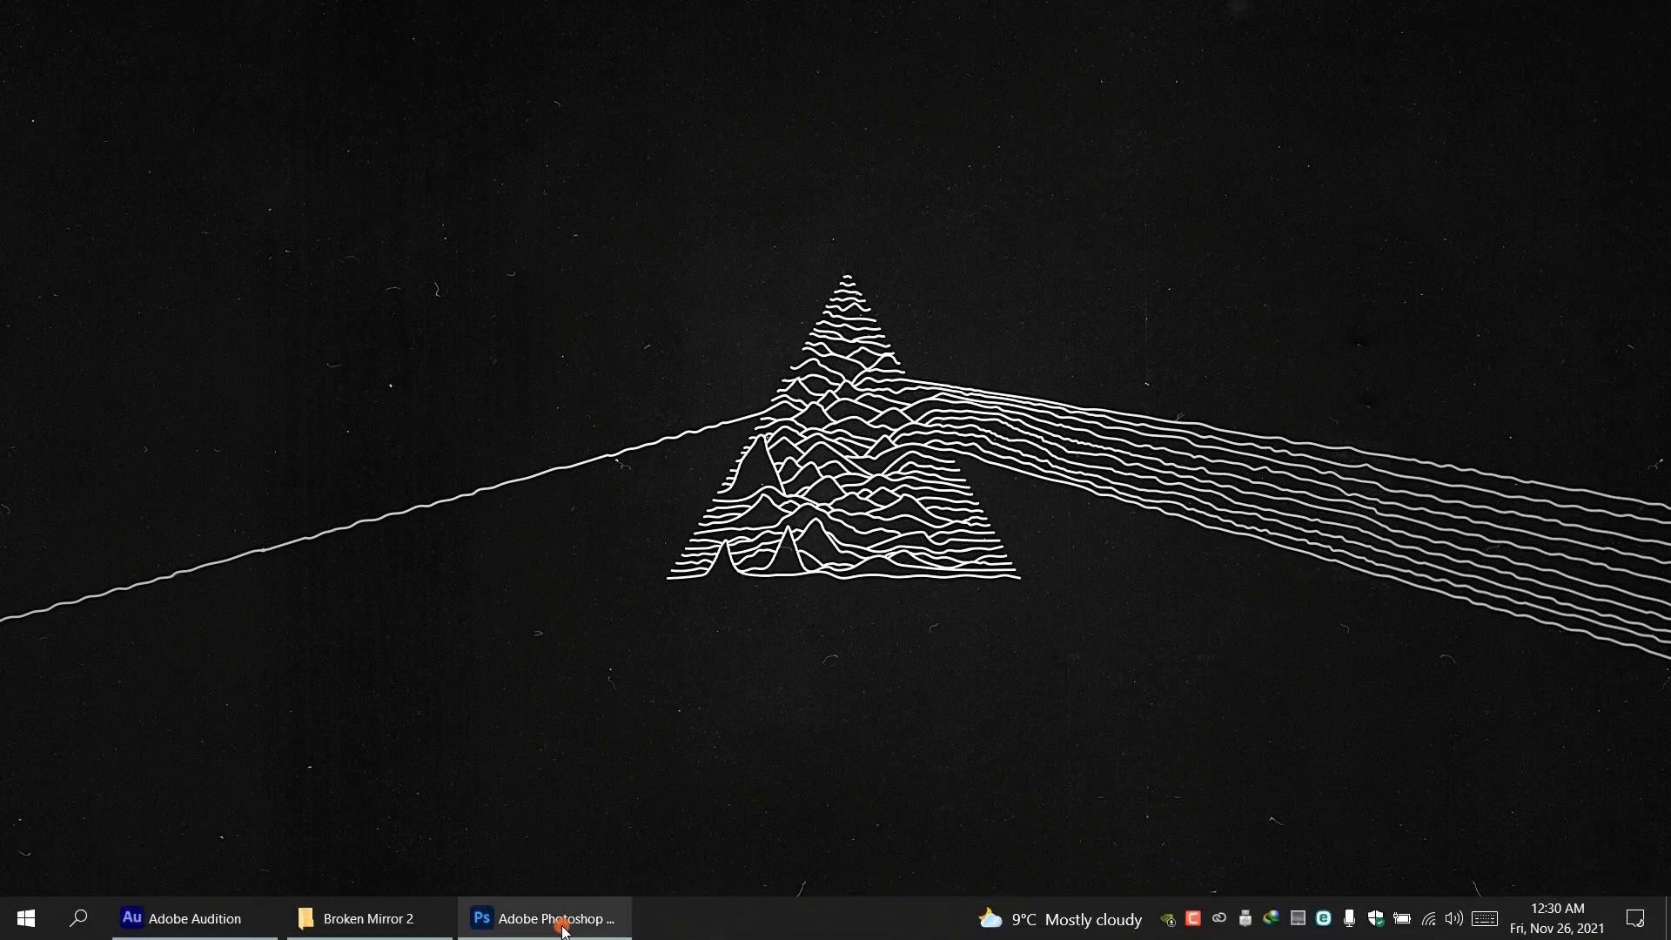
# Switch to Photoshop and create a new 2000 x 2000 pixel document at 72 pixels/inch with a white background.
pyautogui.click(552, 919)
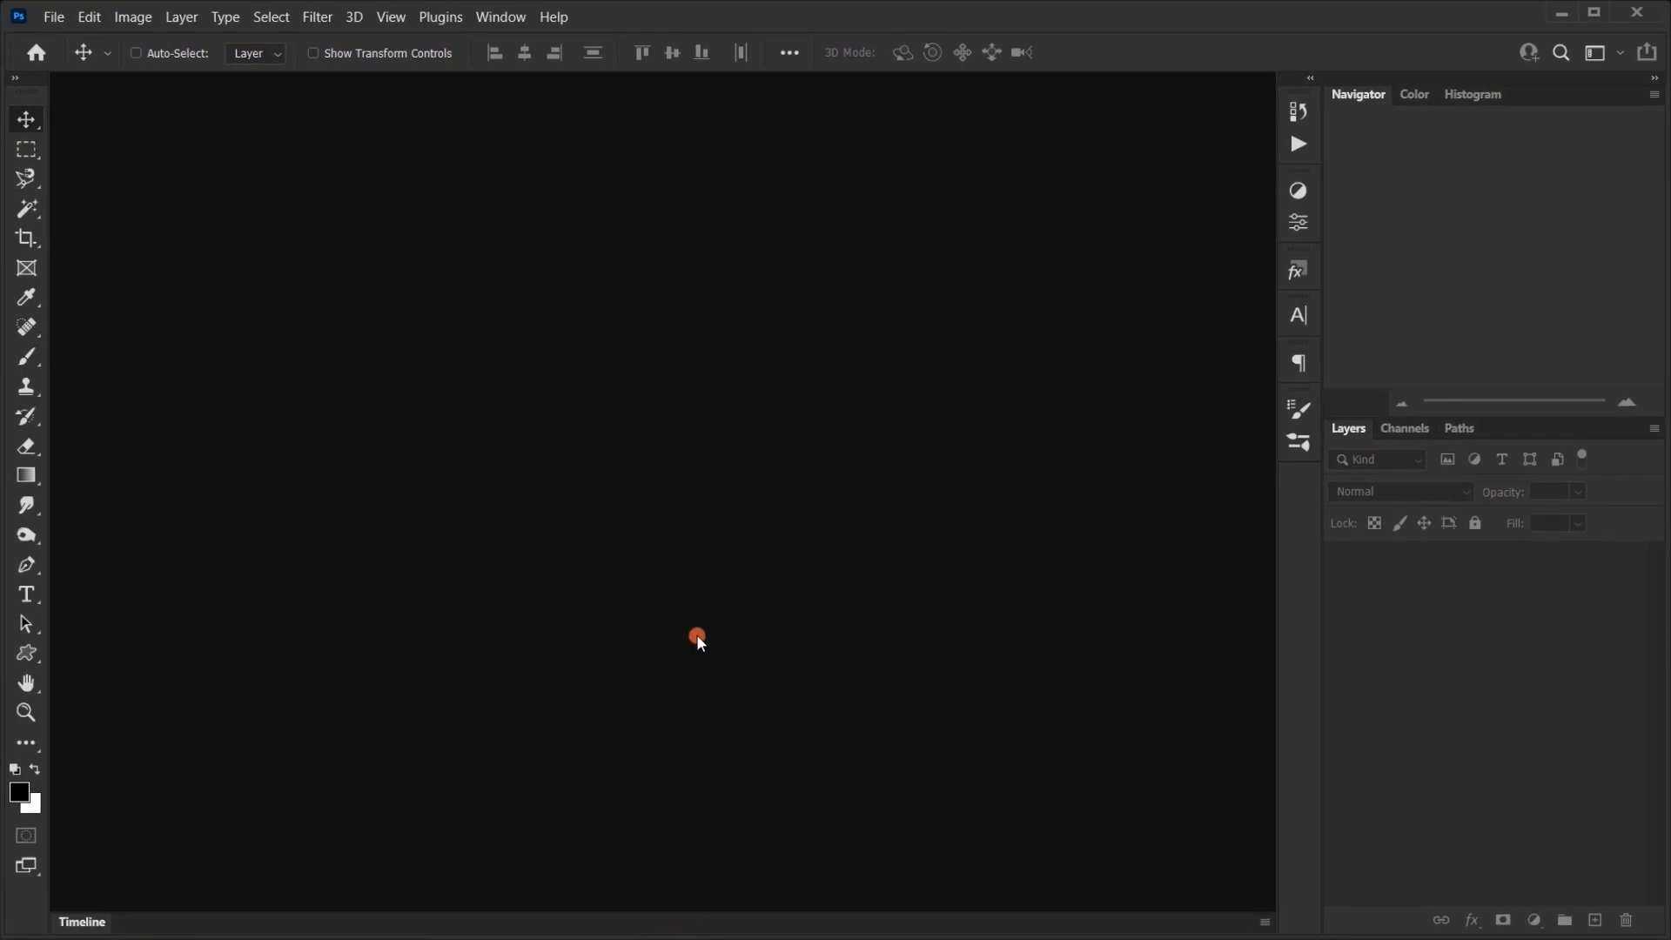
pyautogui.click(45, 21)
pyautogui.click(54, 37)
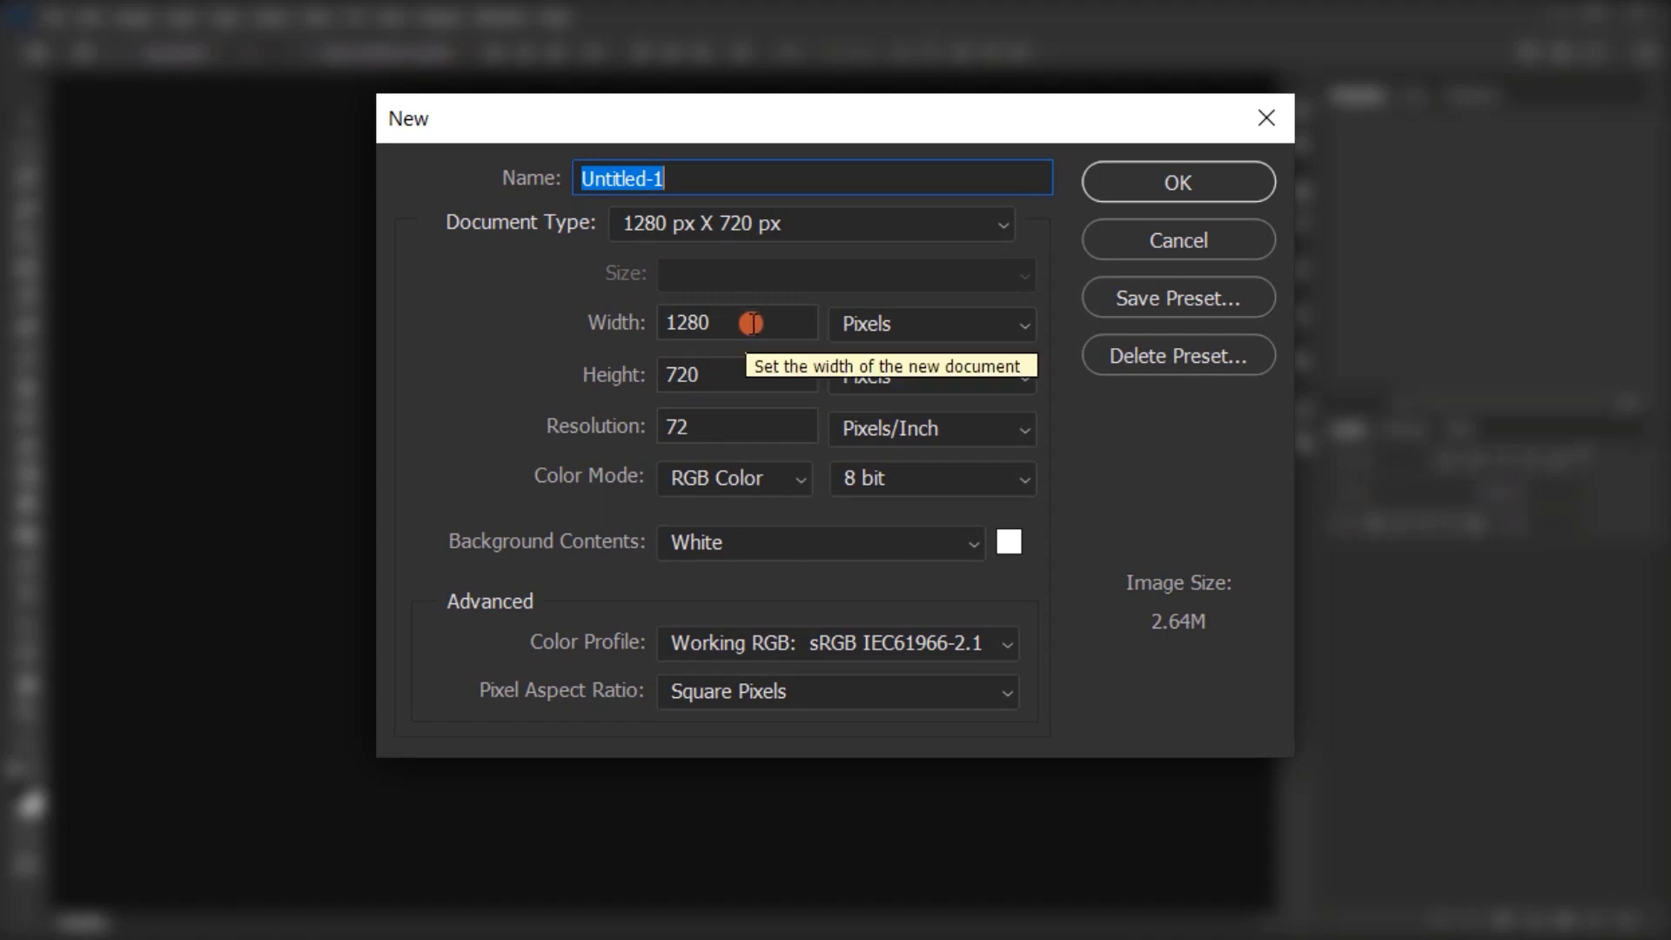
pyautogui.doubleClick(750, 318)
pyautogui.write('2000')
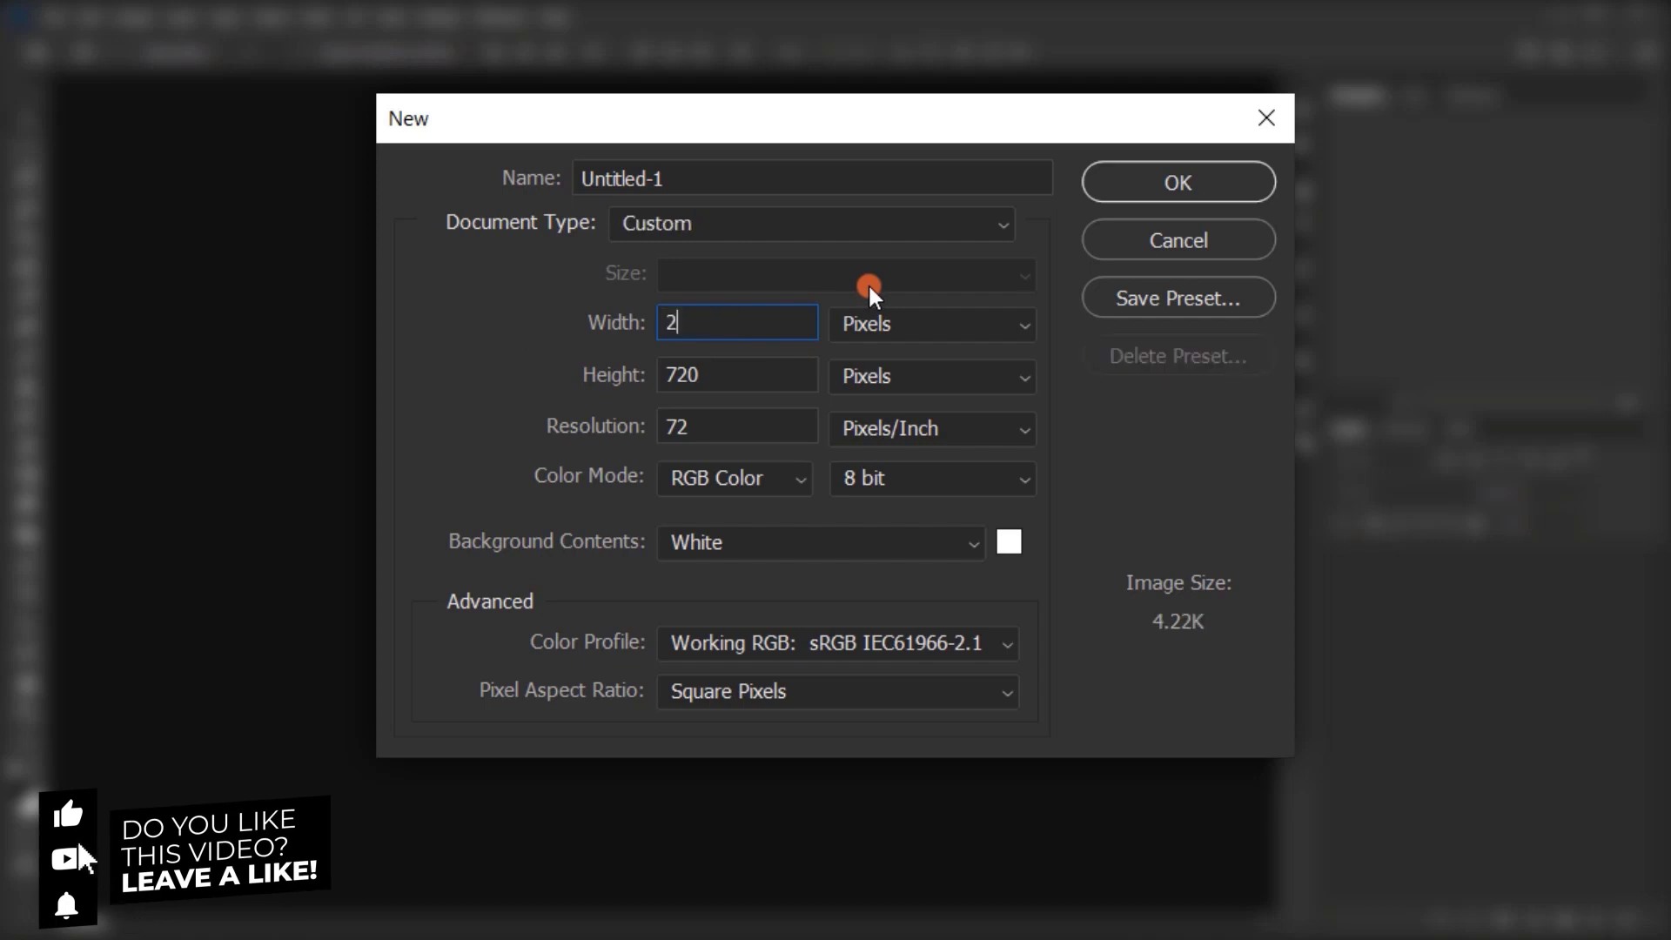
pyautogui.doubleClick(772, 381)
pyautogui.write('2000')
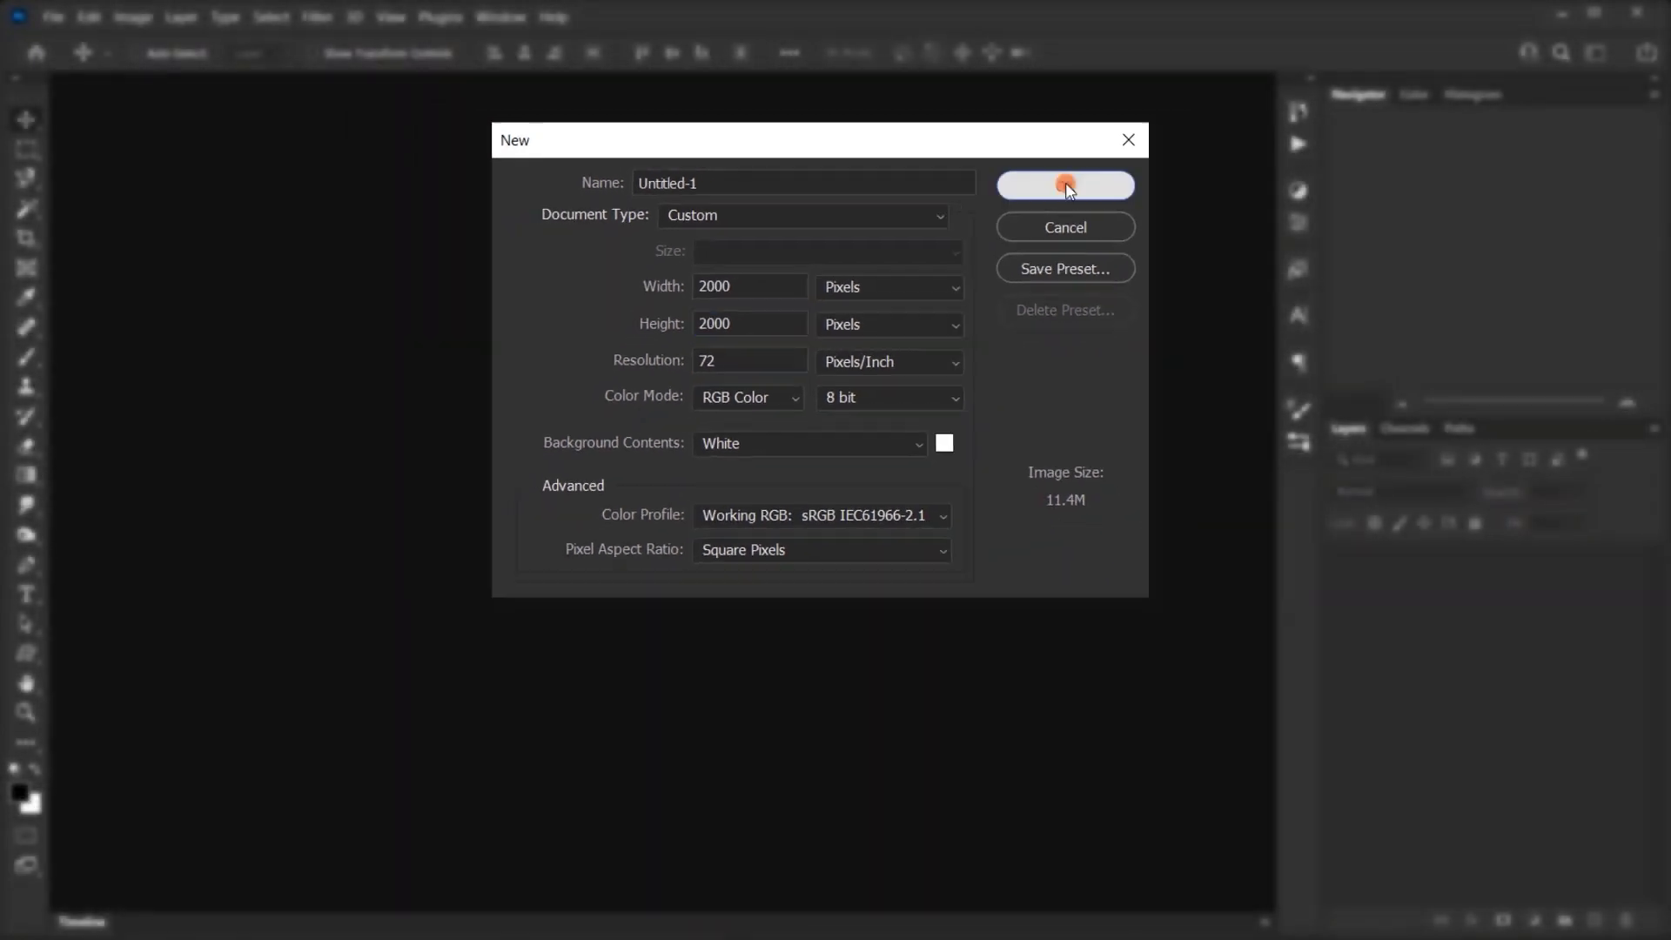
pyautogui.click(1065, 181)
pyautogui.hotkey('ctrl', '0')
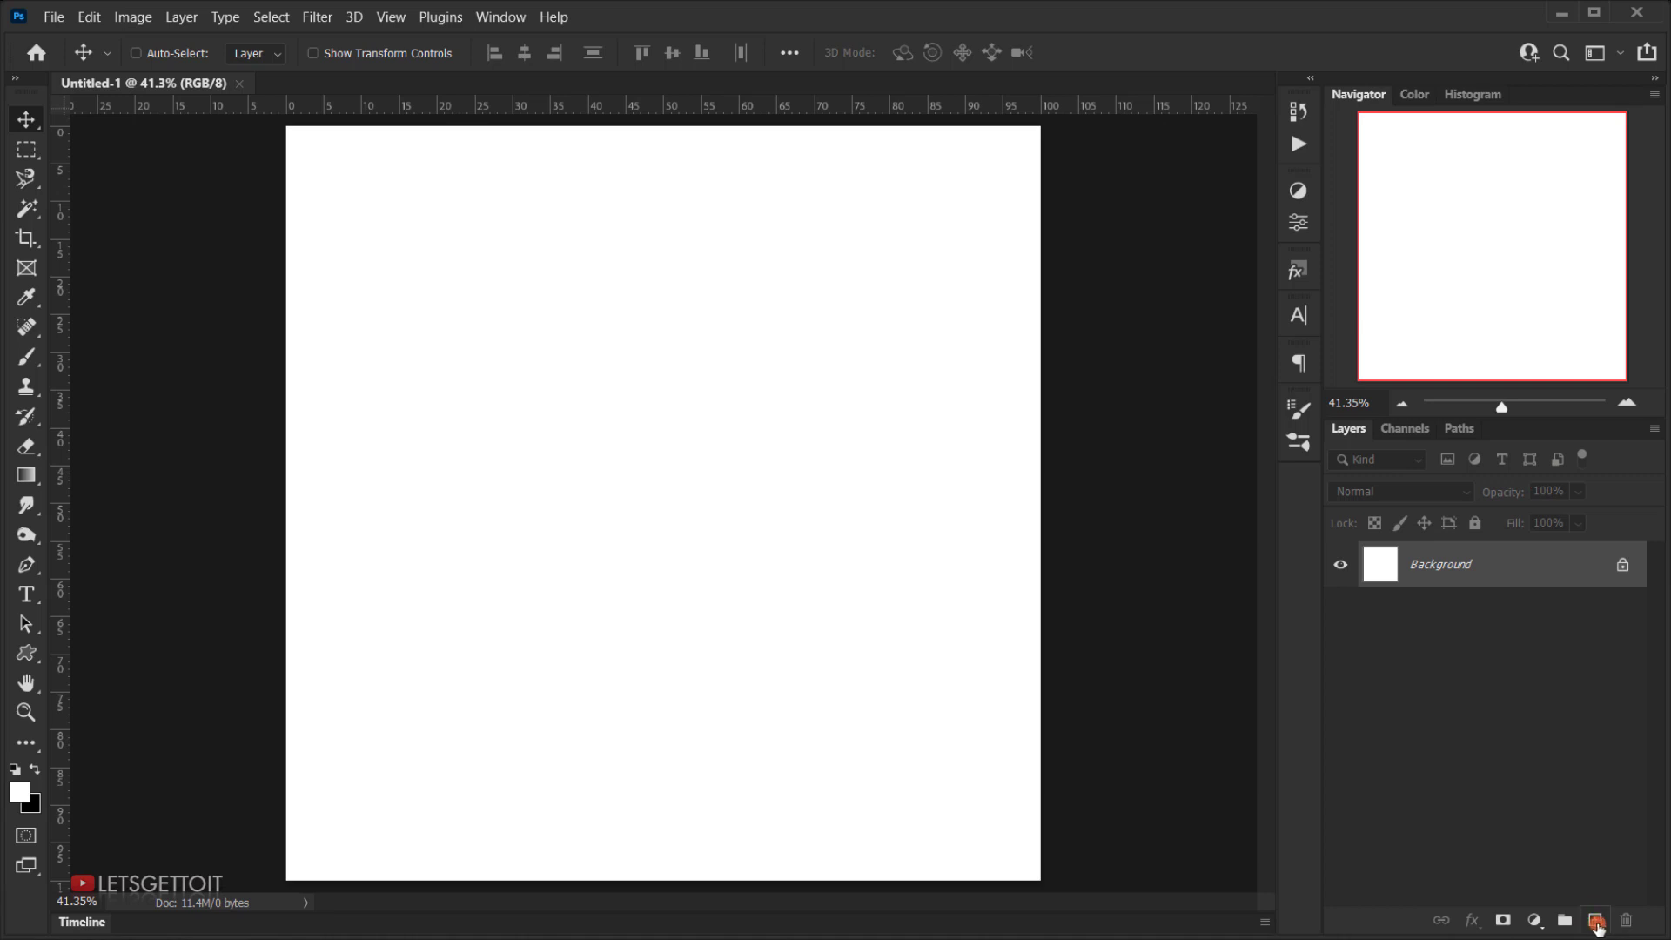
# Add a new empty layer above the Background and name it Image.
pyautogui.click(1596, 921)
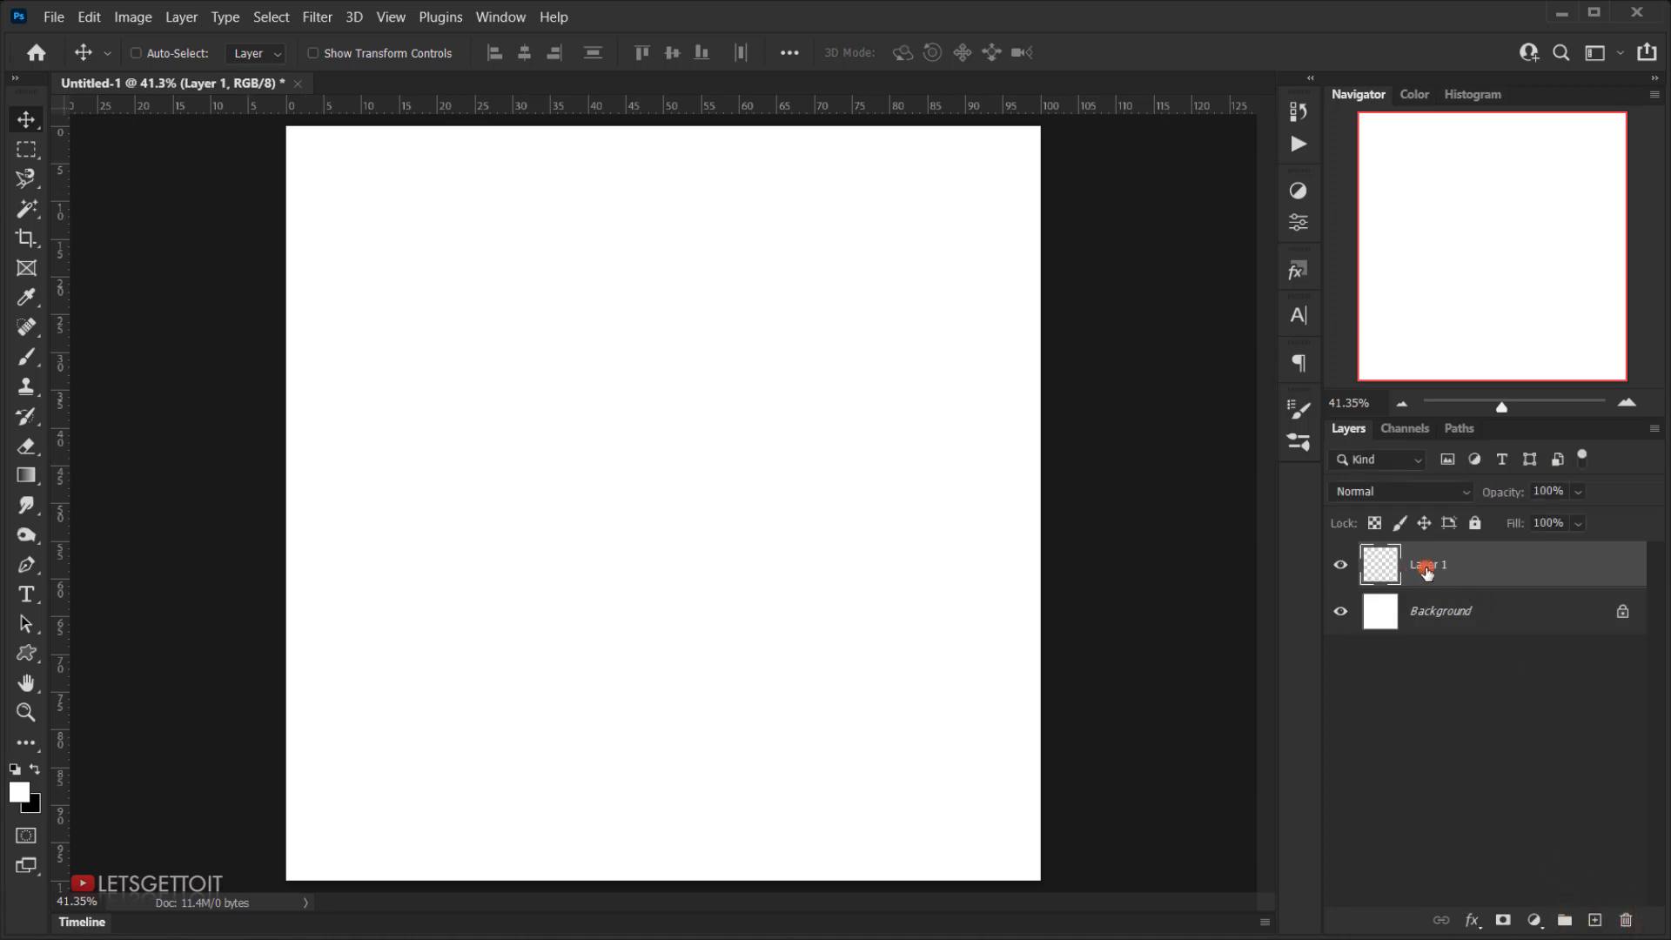
pyautogui.doubleClick(1428, 568)
pyautogui.press('Return')
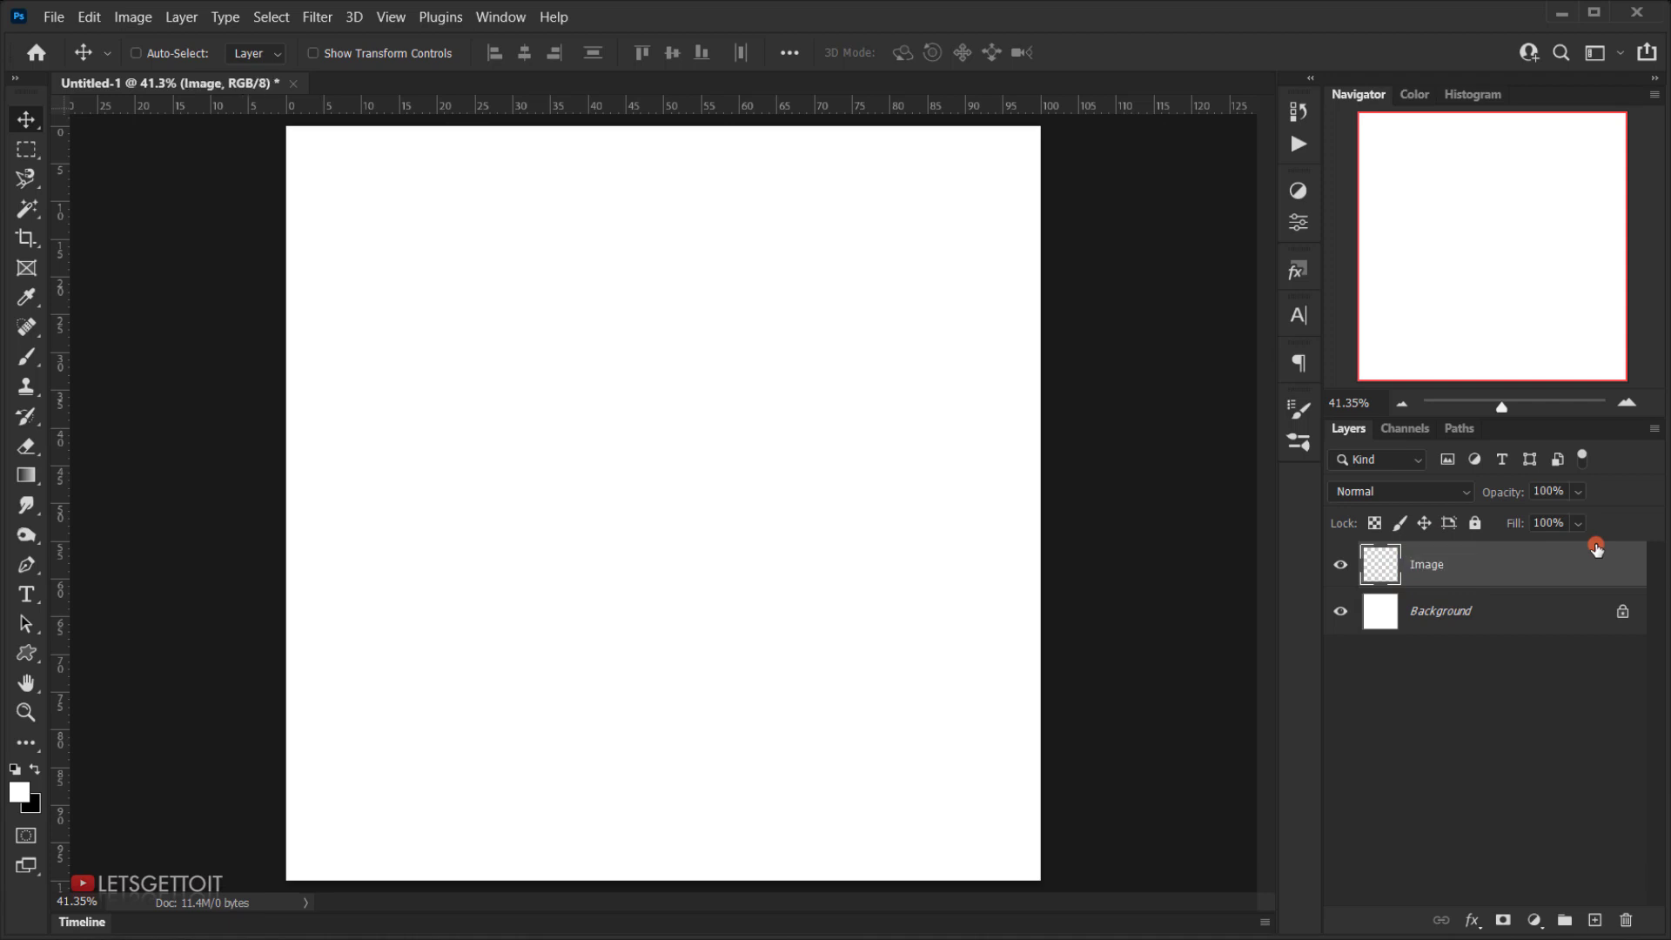
# Convert the Image layer to a smart object and open its contents for editing.
pyautogui.rightClick(1467, 567)
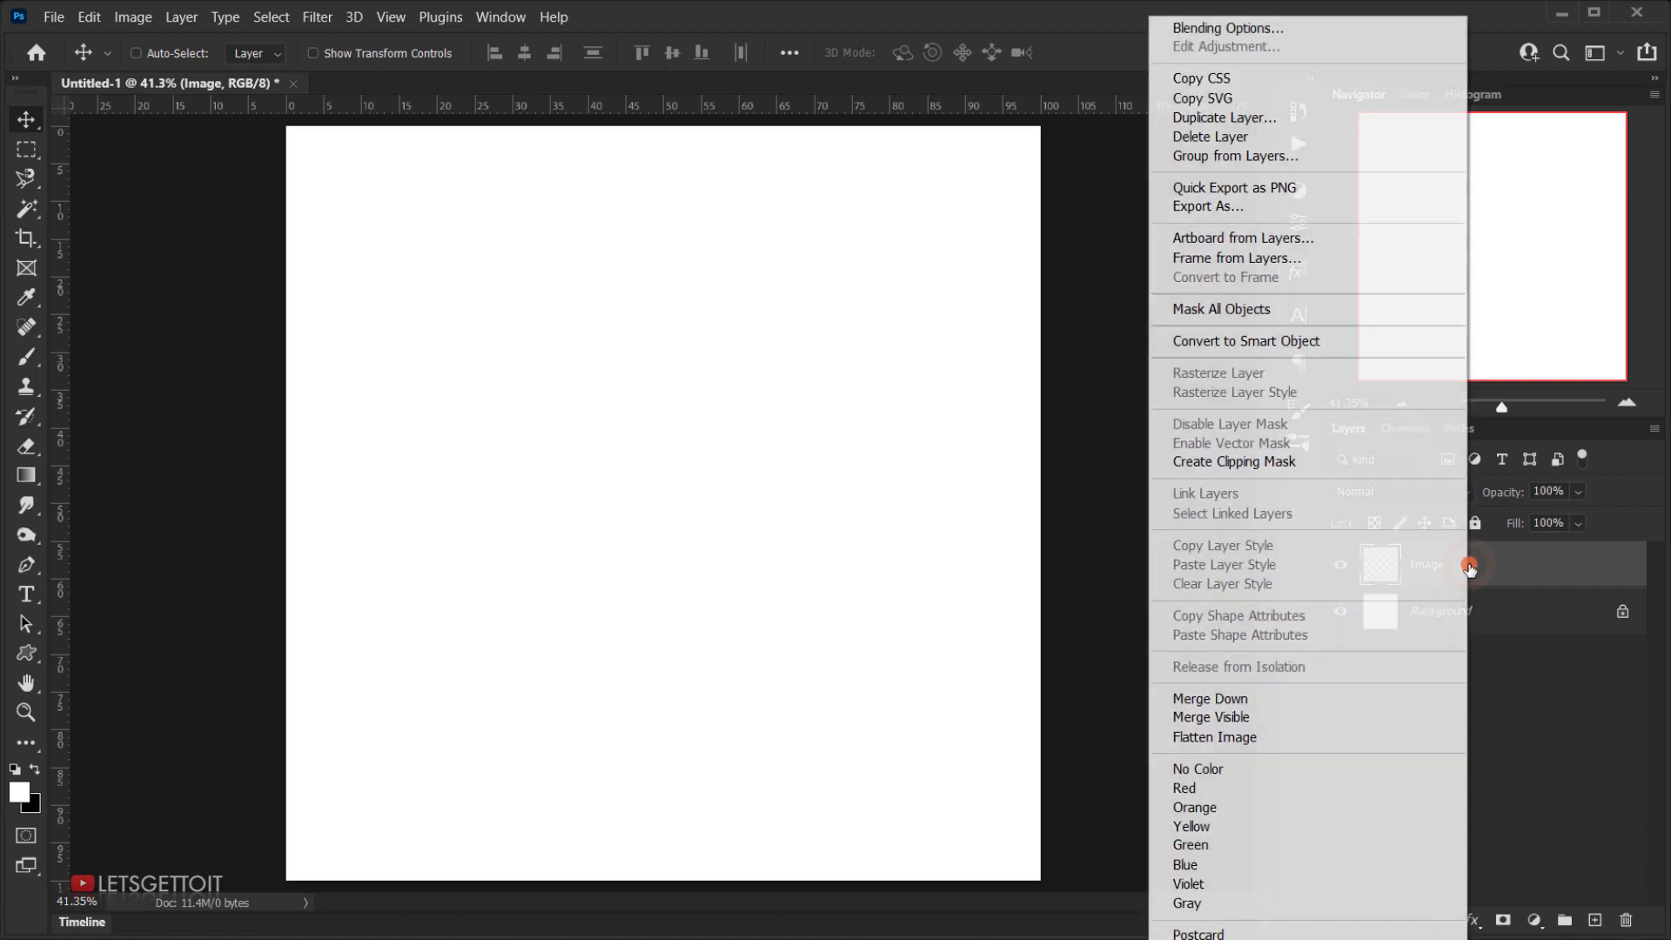
pyautogui.click(1186, 347)
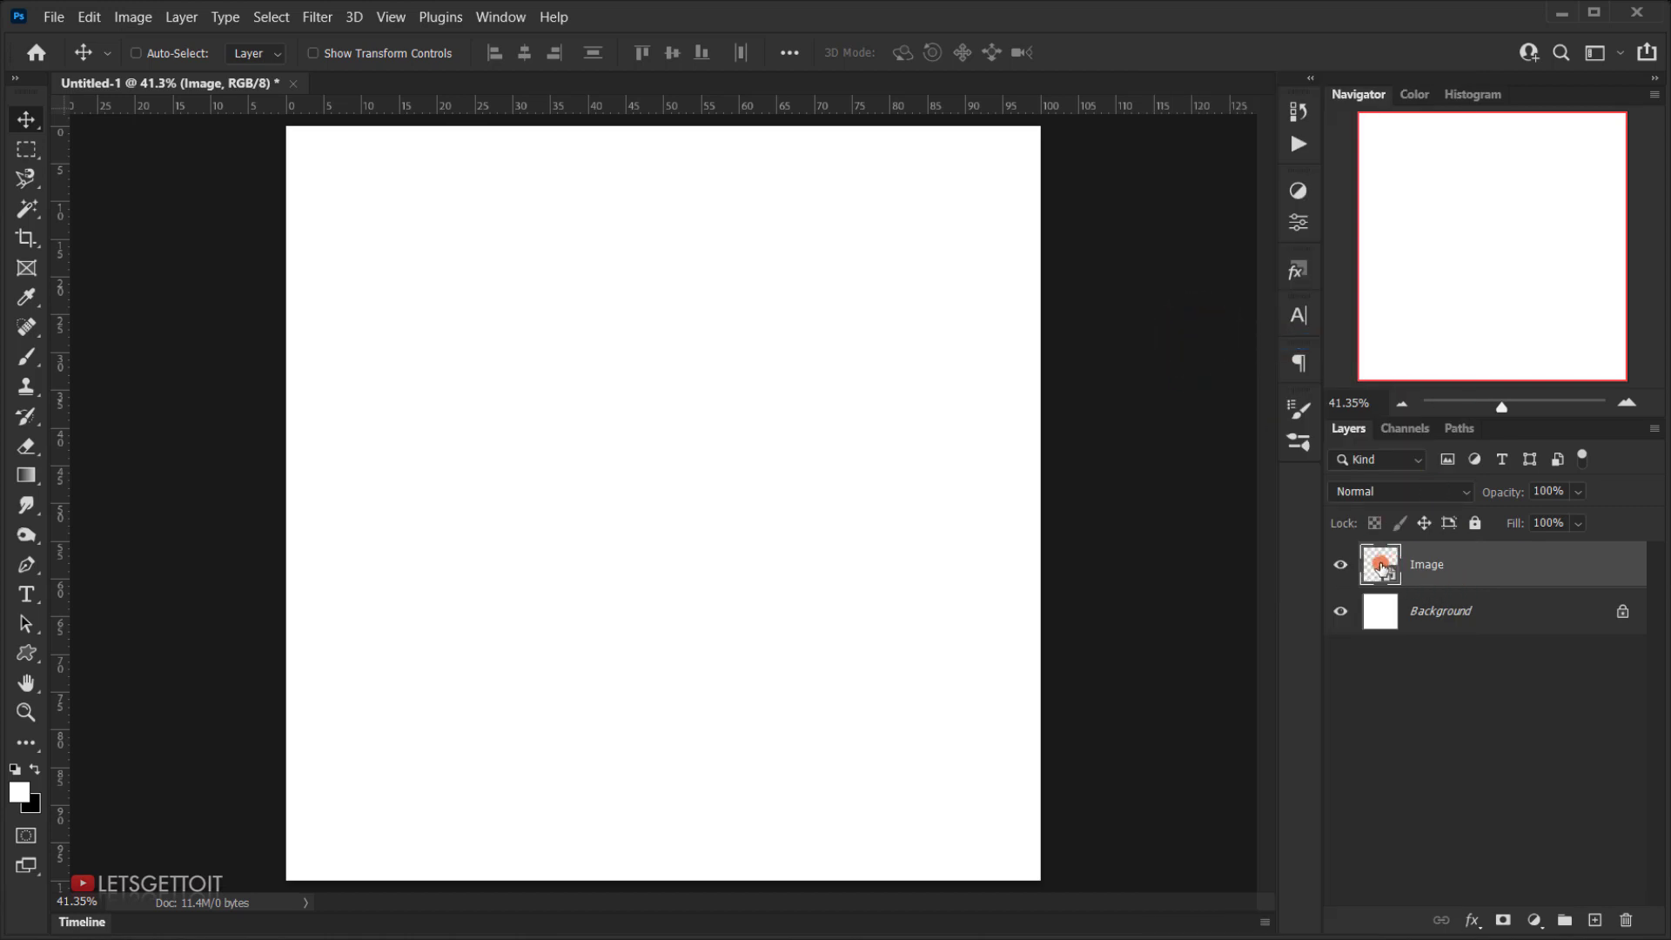
pyautogui.rightClick(1452, 564)
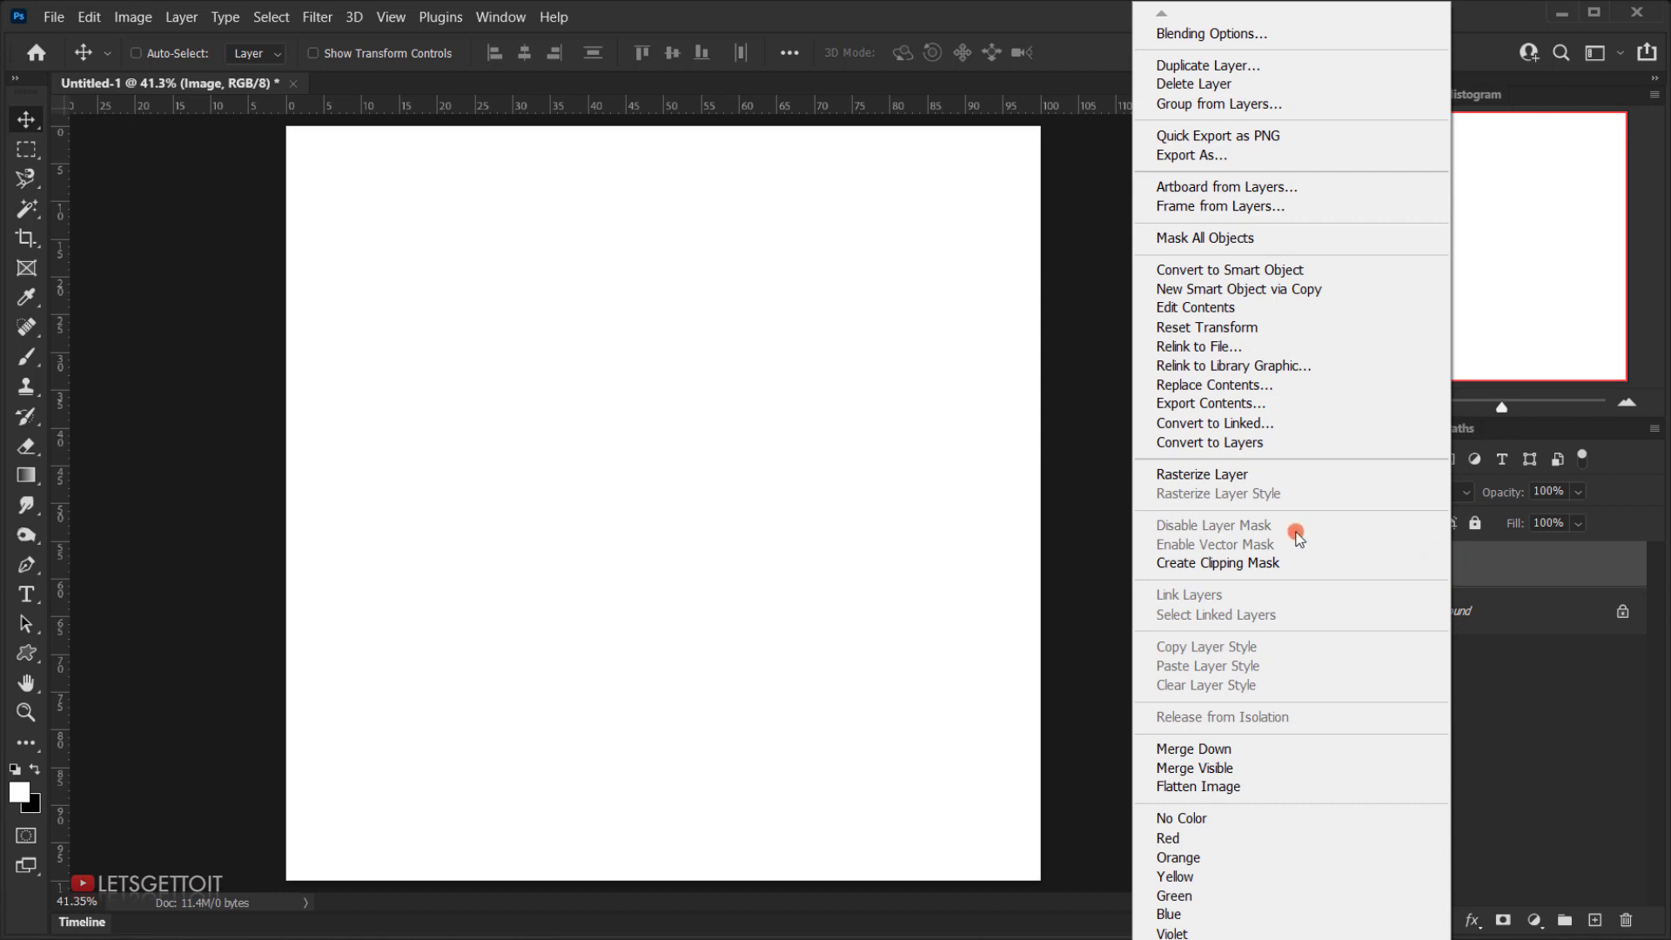
pyautogui.click(1207, 309)
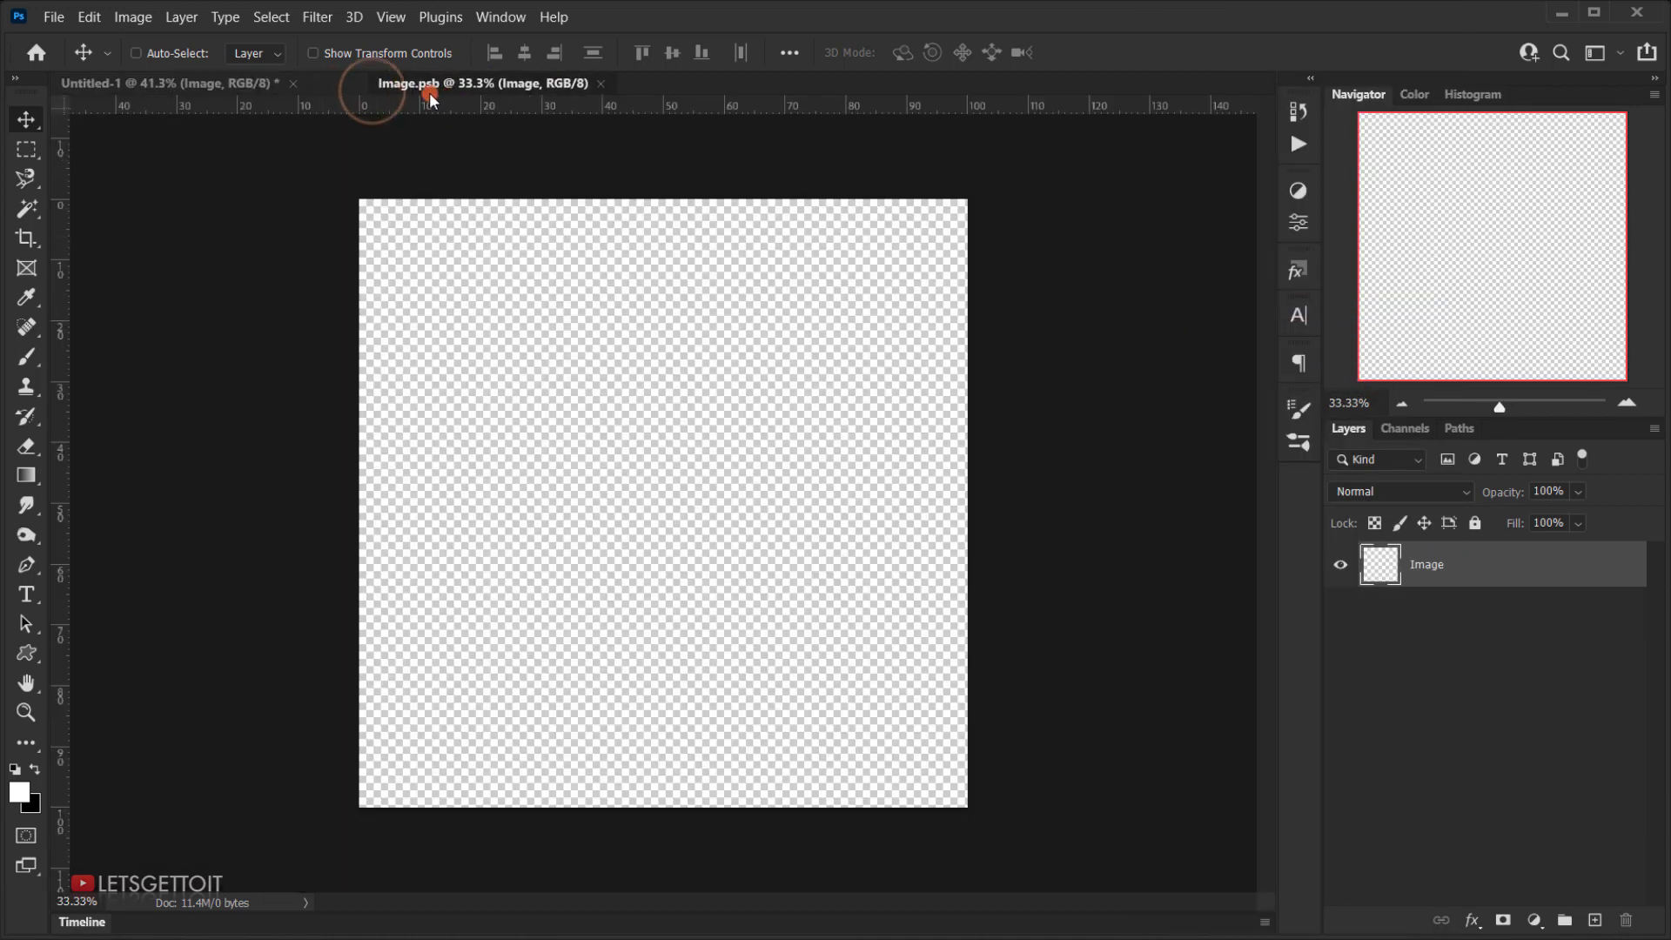
pyautogui.click(662, 361)
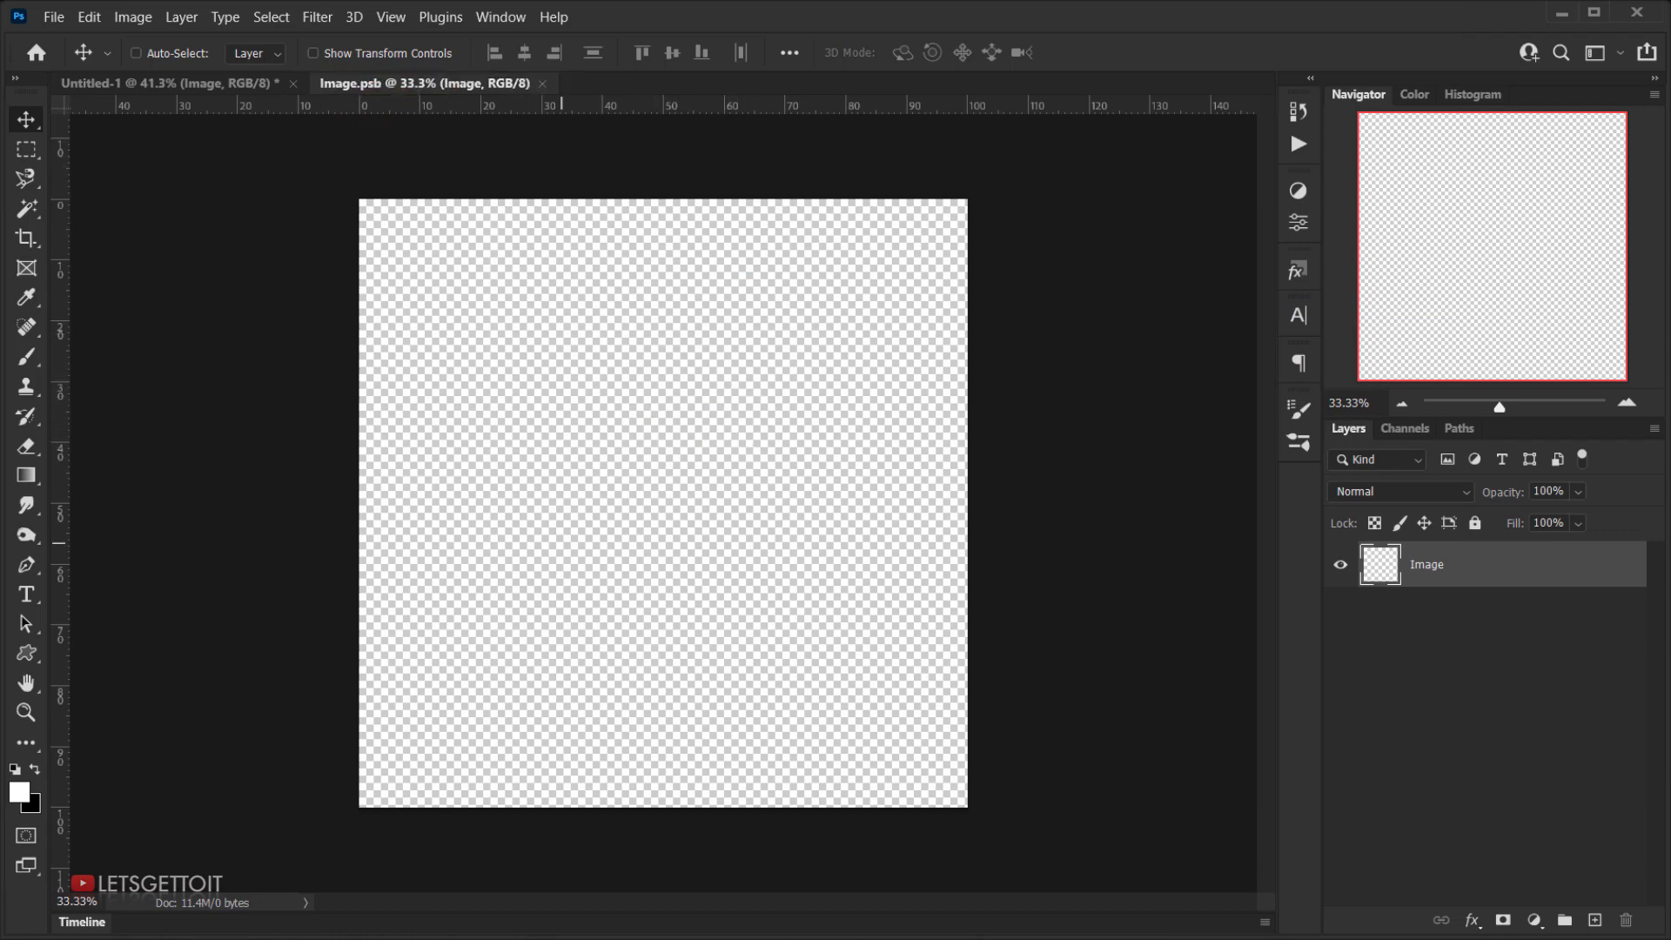
# Place the woman's portrait photo from the Broken Mirror 2 folder into the Image.psb document.
pyautogui.click(584, 924)
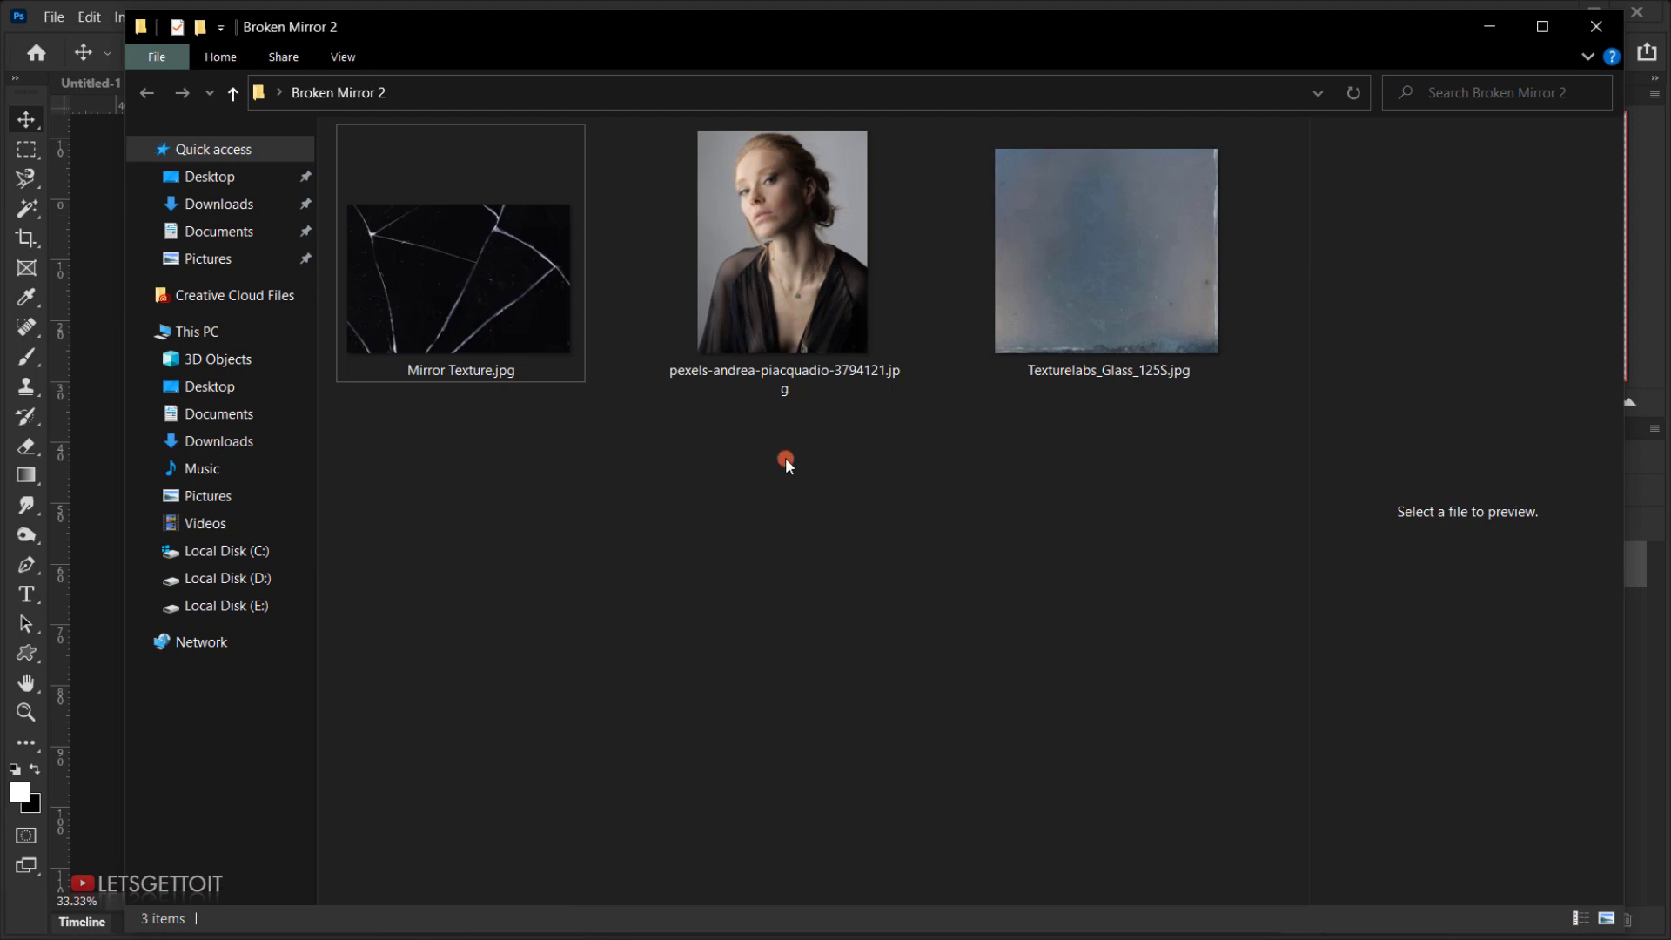
pyautogui.click(821, 355)
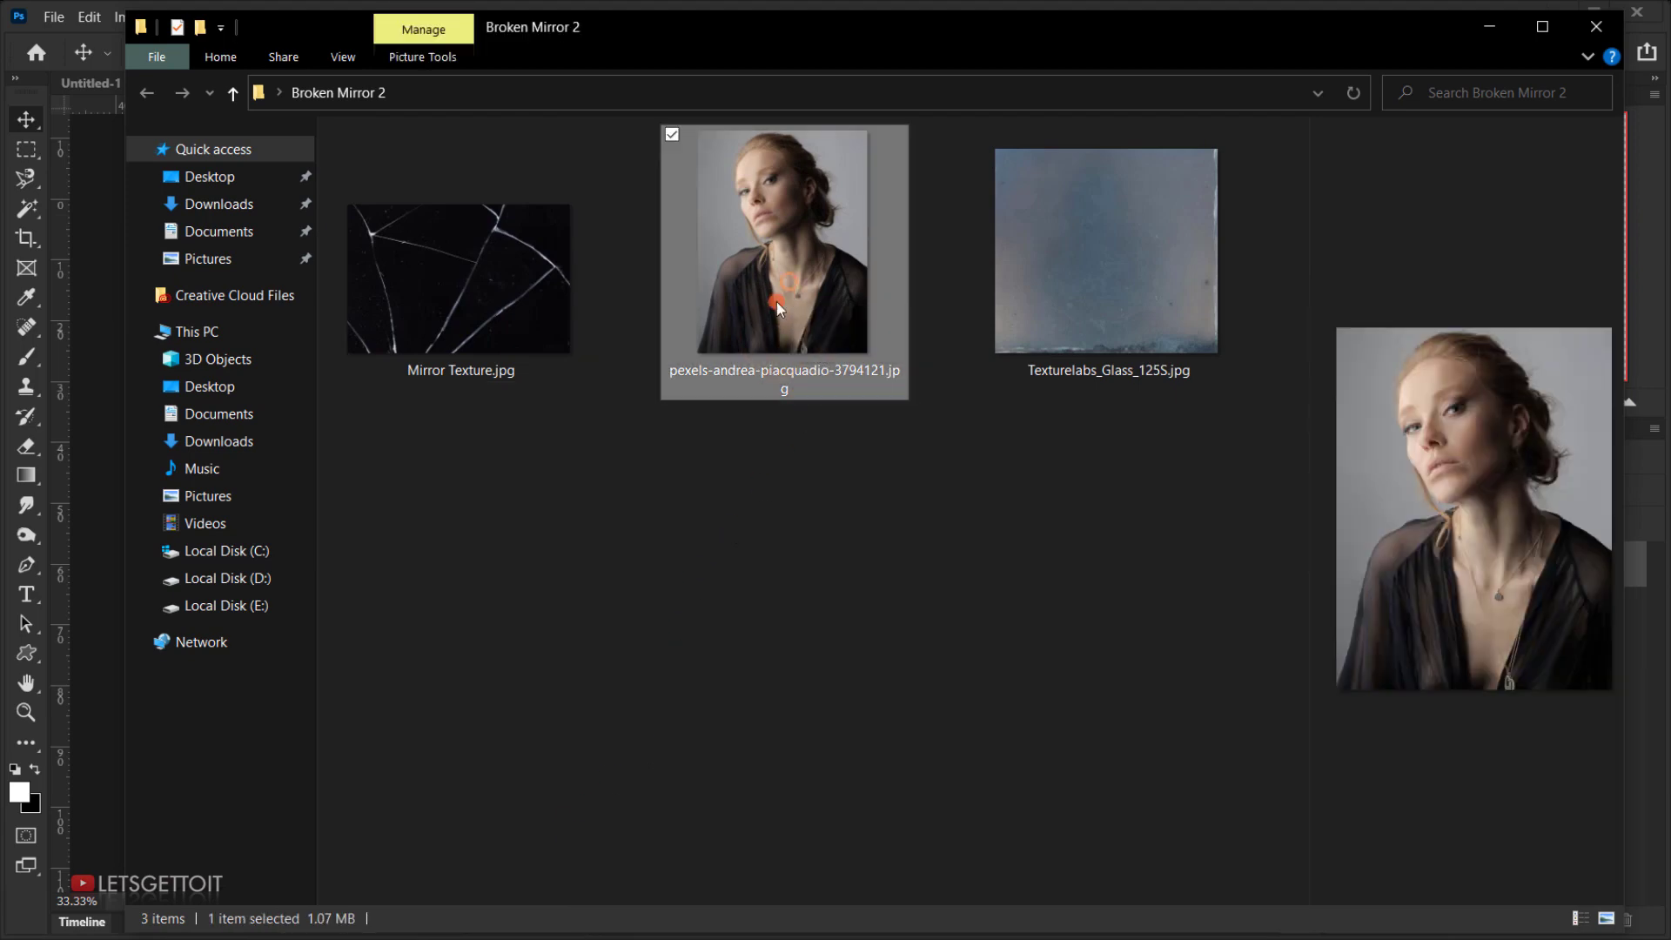
pyautogui.moveTo(779, 309); pyautogui.dragTo(92, 427)
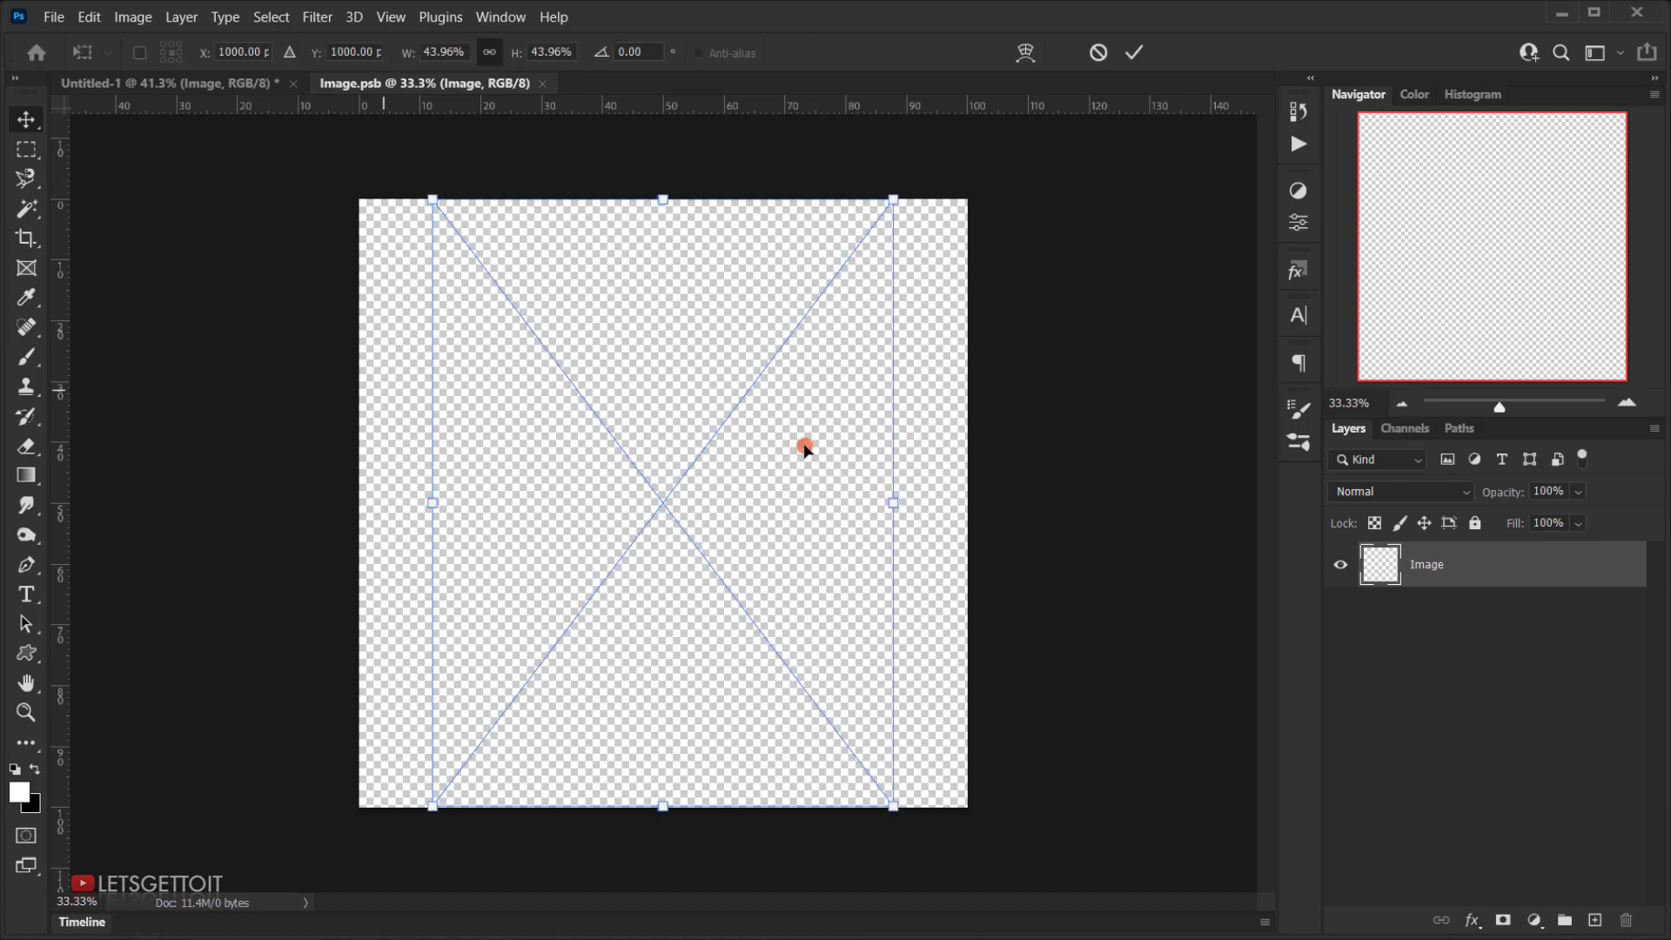
# Scale the portrait to about 62.4% and position it to cover the whole canvas with full headroom, and save and close Image.psb.
pyautogui.moveTo(911, 503); pyautogui.dragTo(963, 504)
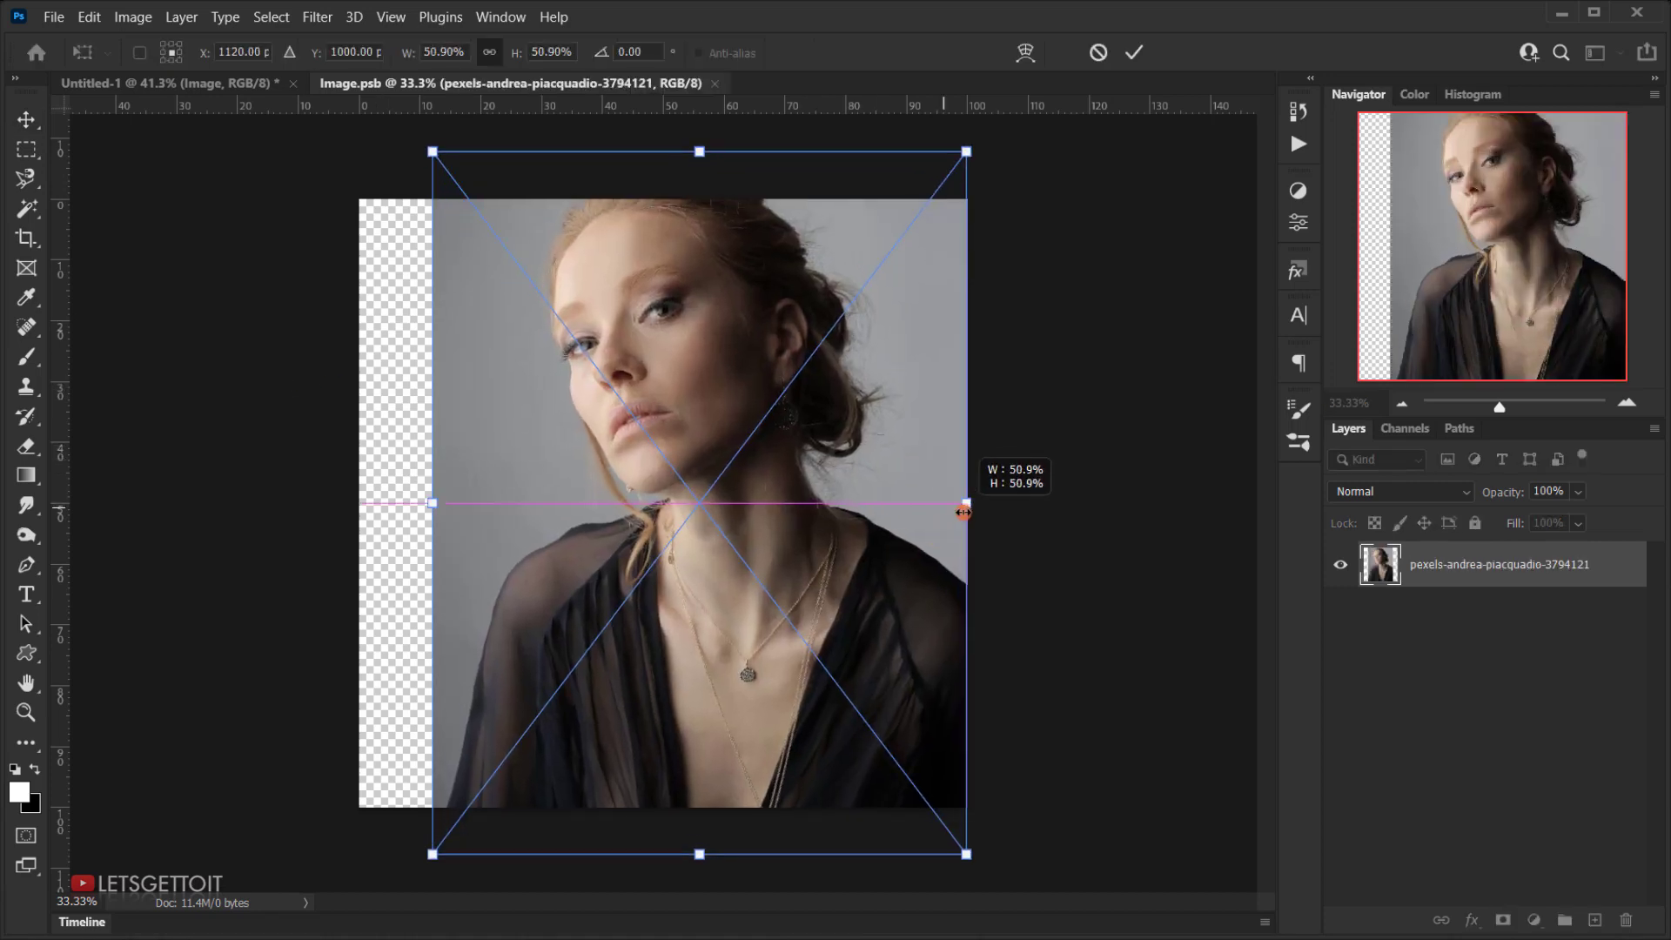
pyautogui.moveTo(418, 504); pyautogui.dragTo(359, 503)
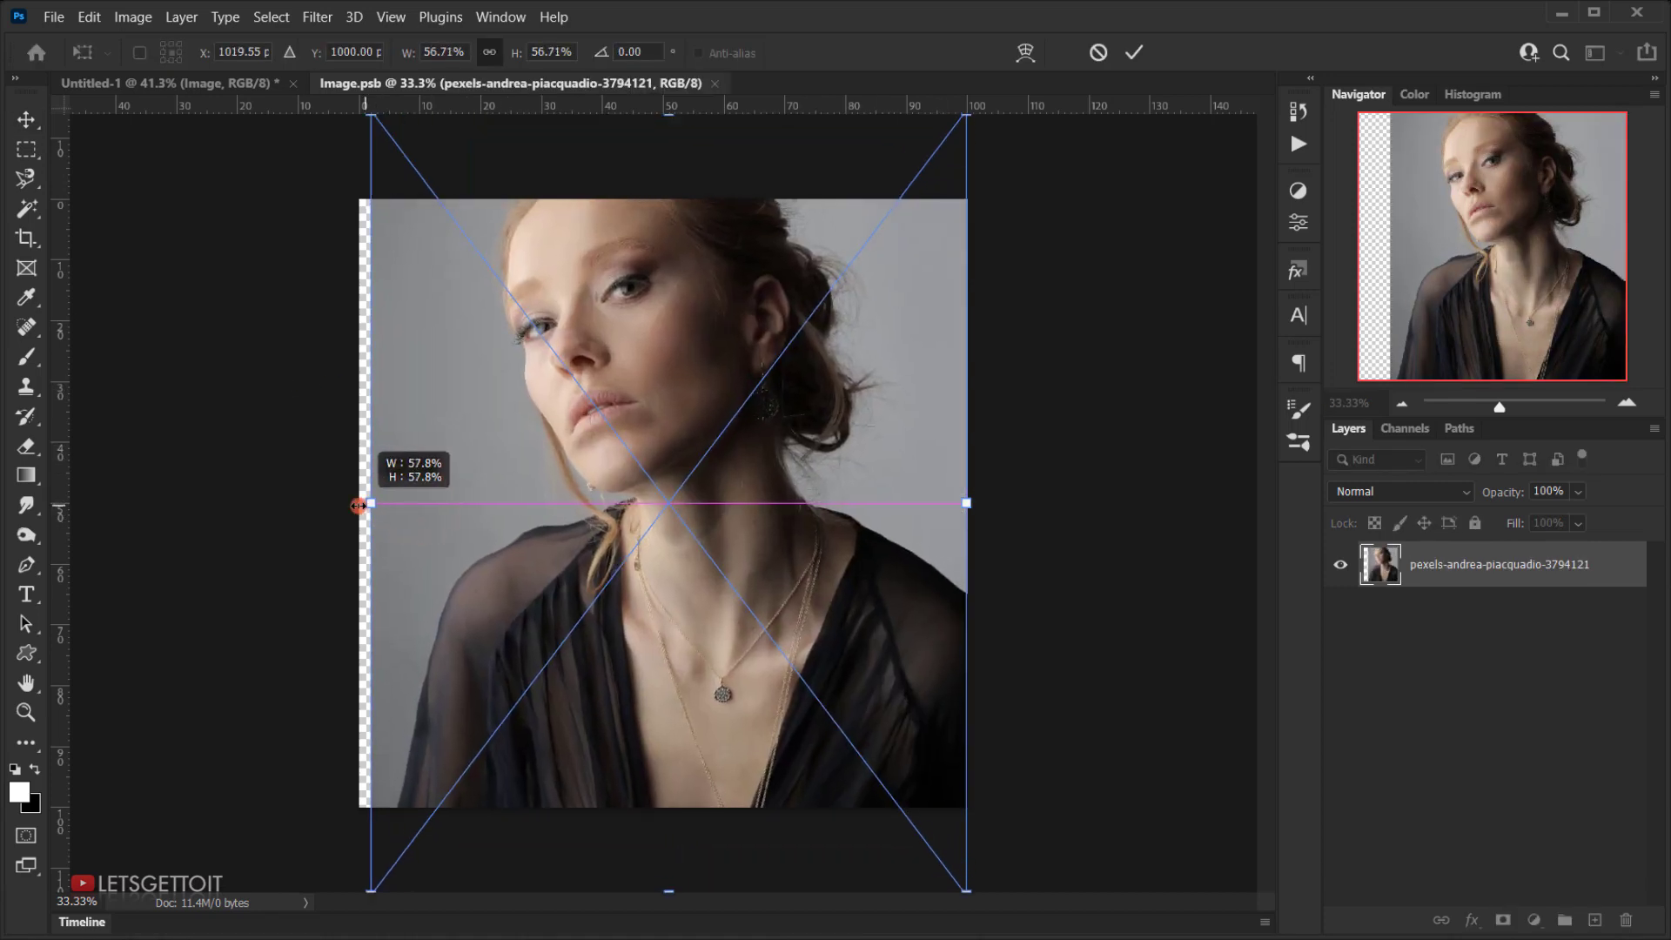
pyautogui.moveTo(681, 383); pyautogui.dragTo(679, 448)
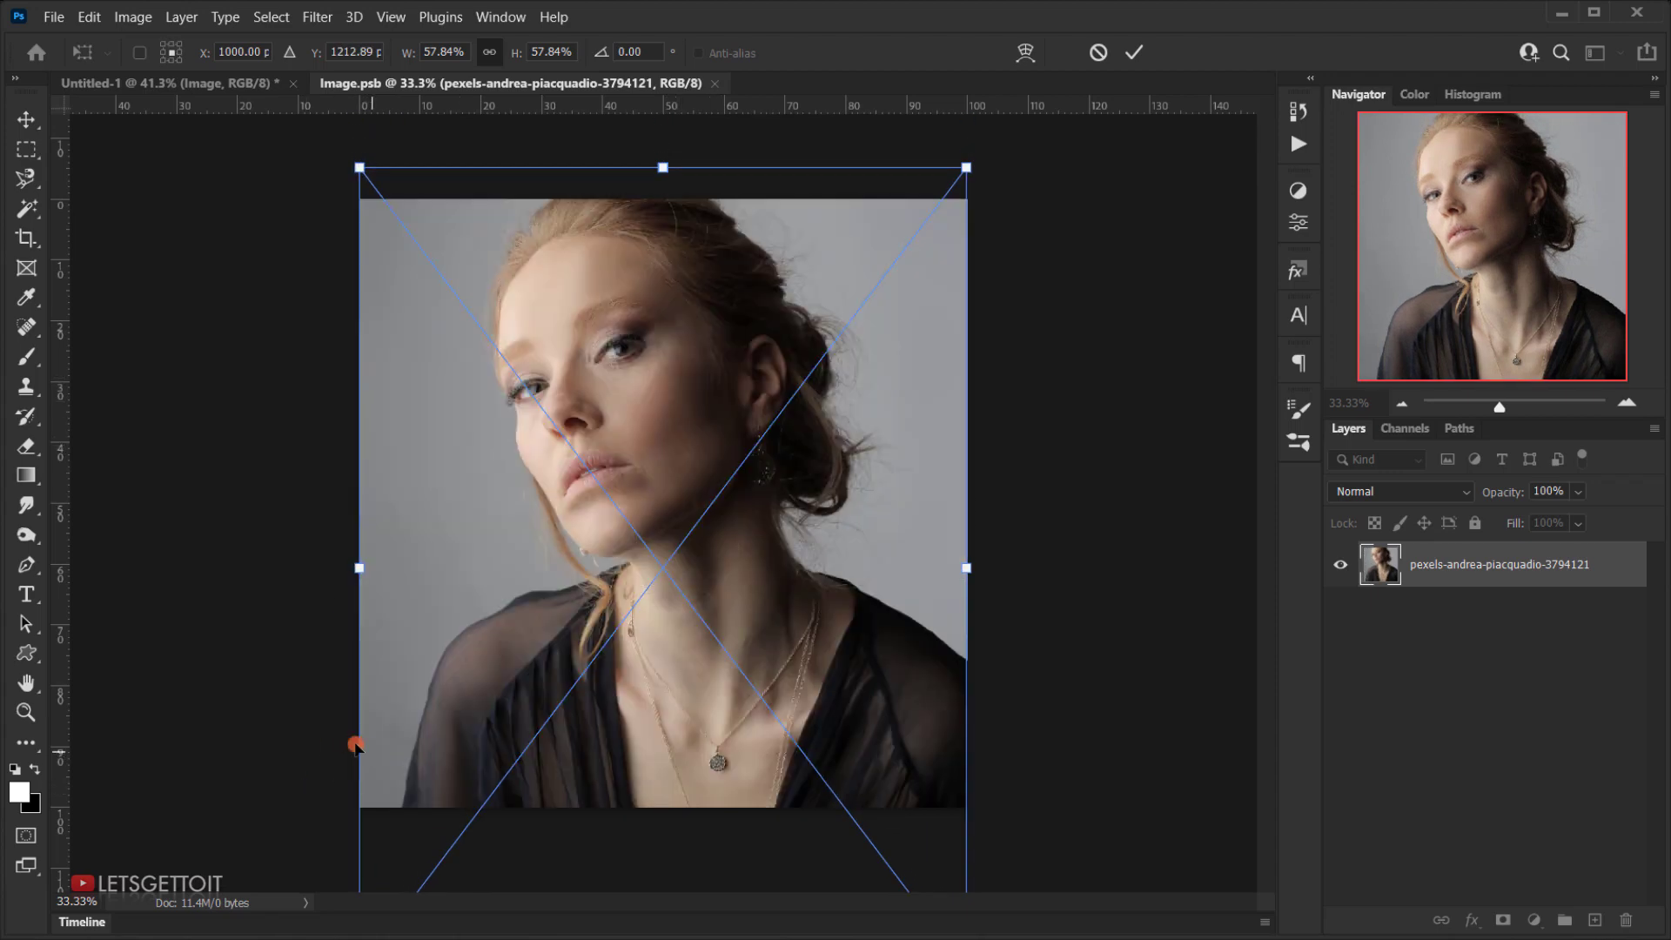
pyautogui.moveTo(358, 741); pyautogui.dragTo(304, 732)
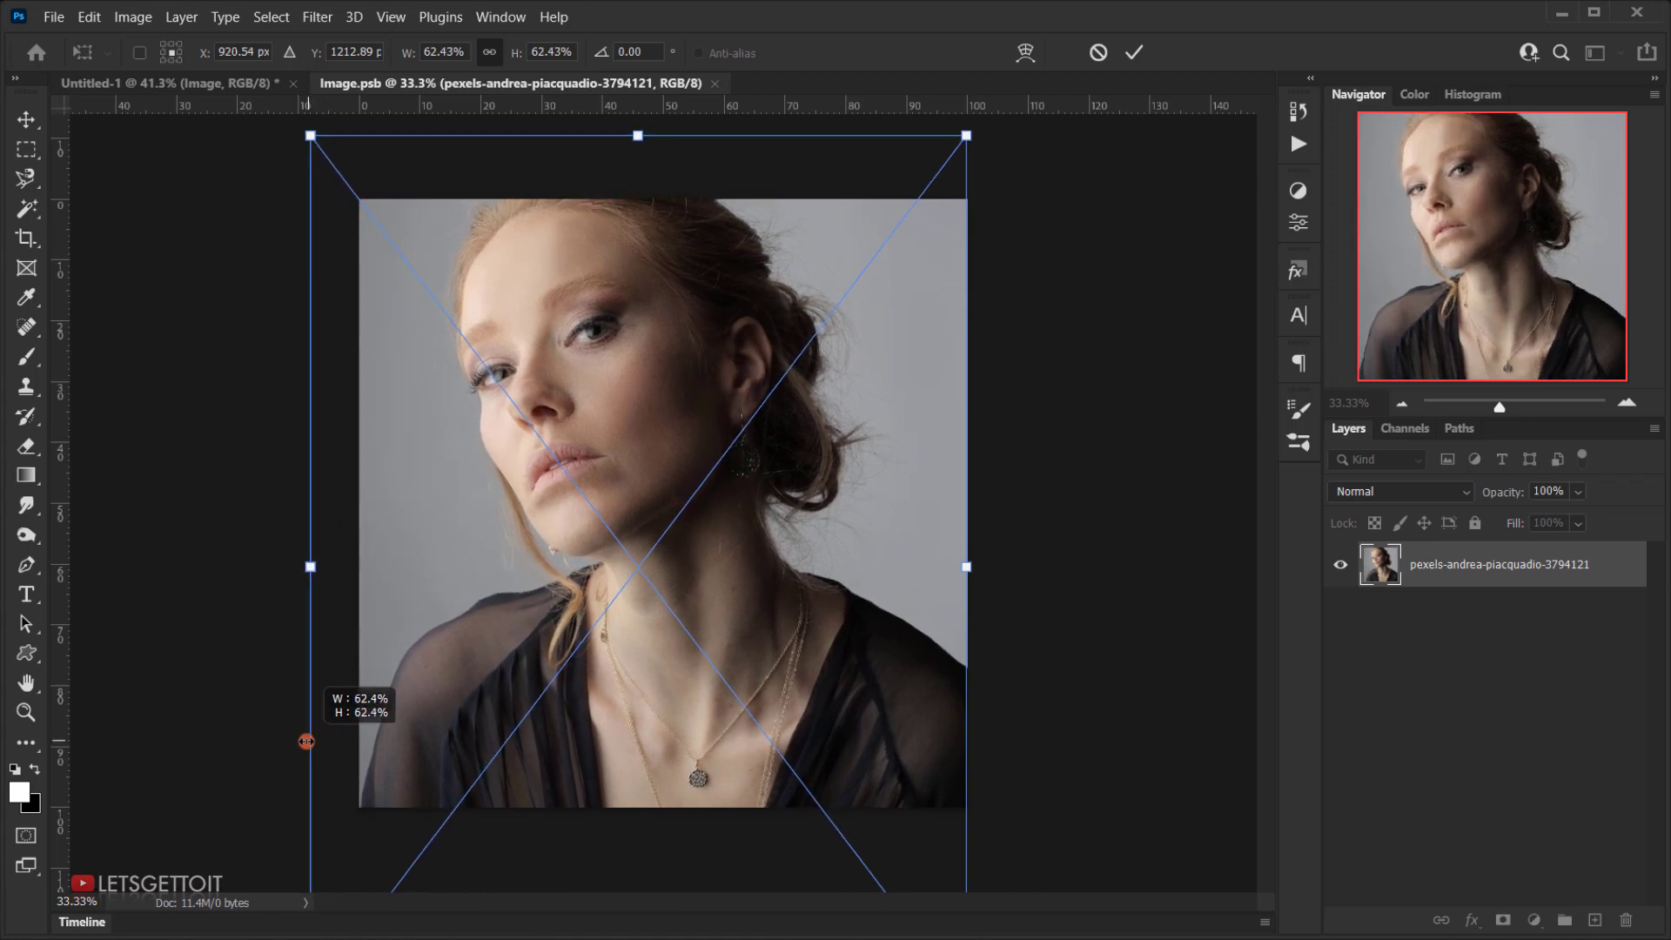
pyautogui.moveTo(765, 552); pyautogui.dragTo(760, 615)
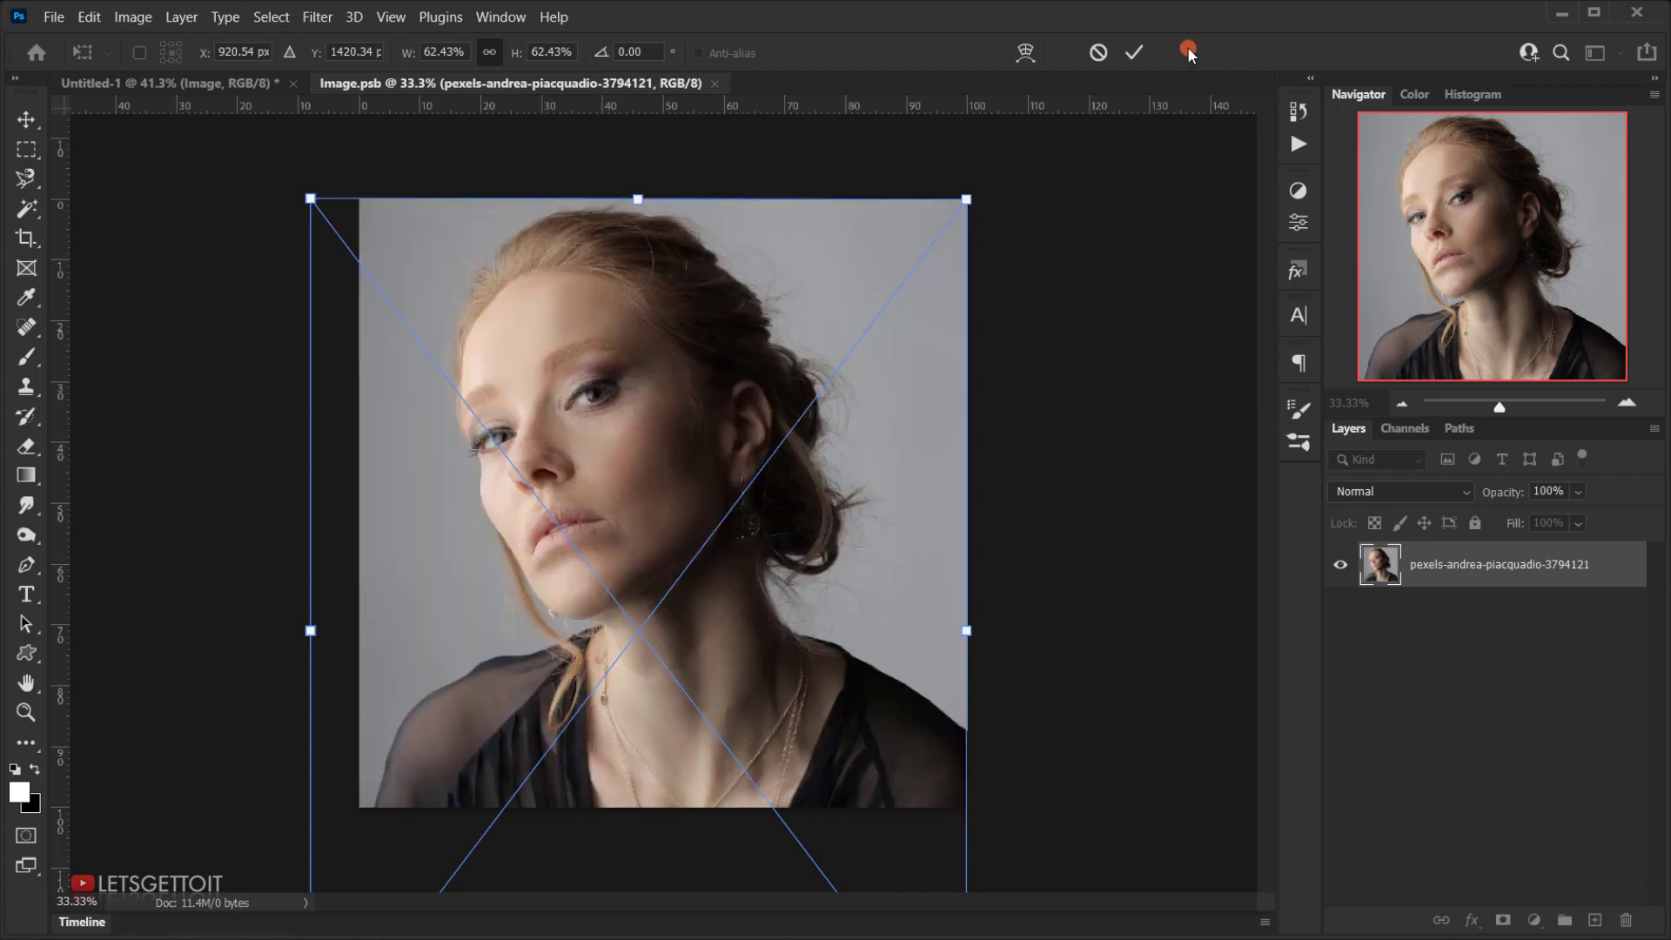
pyautogui.click(1129, 51)
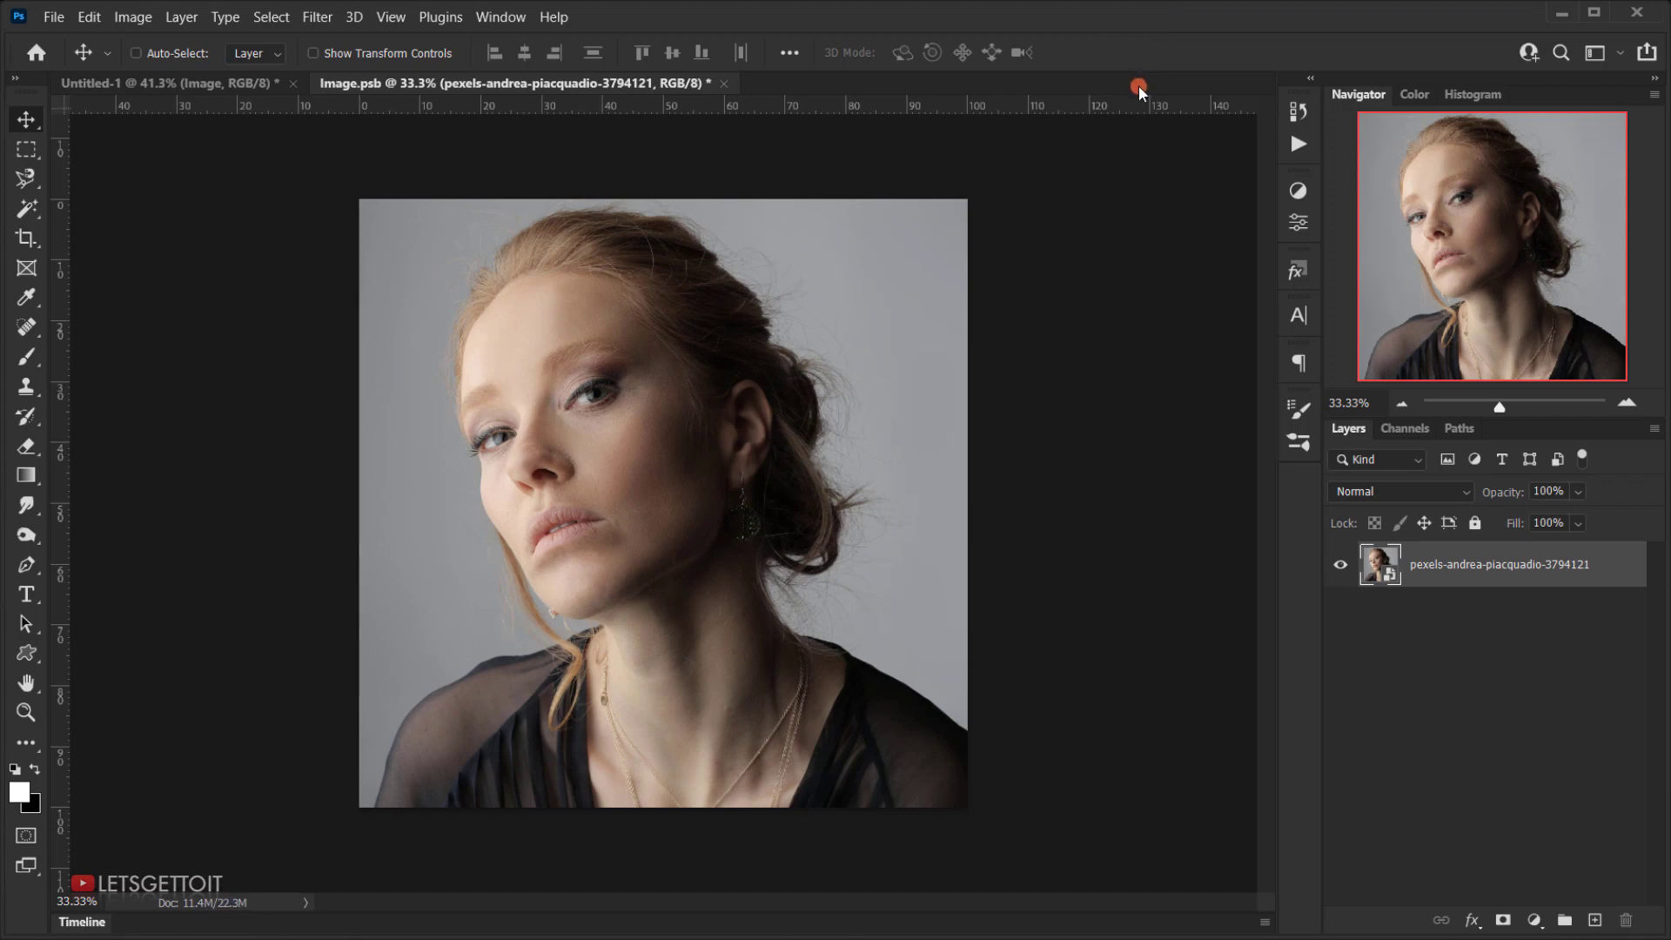
pyautogui.click(724, 83)
pyautogui.click(738, 379)
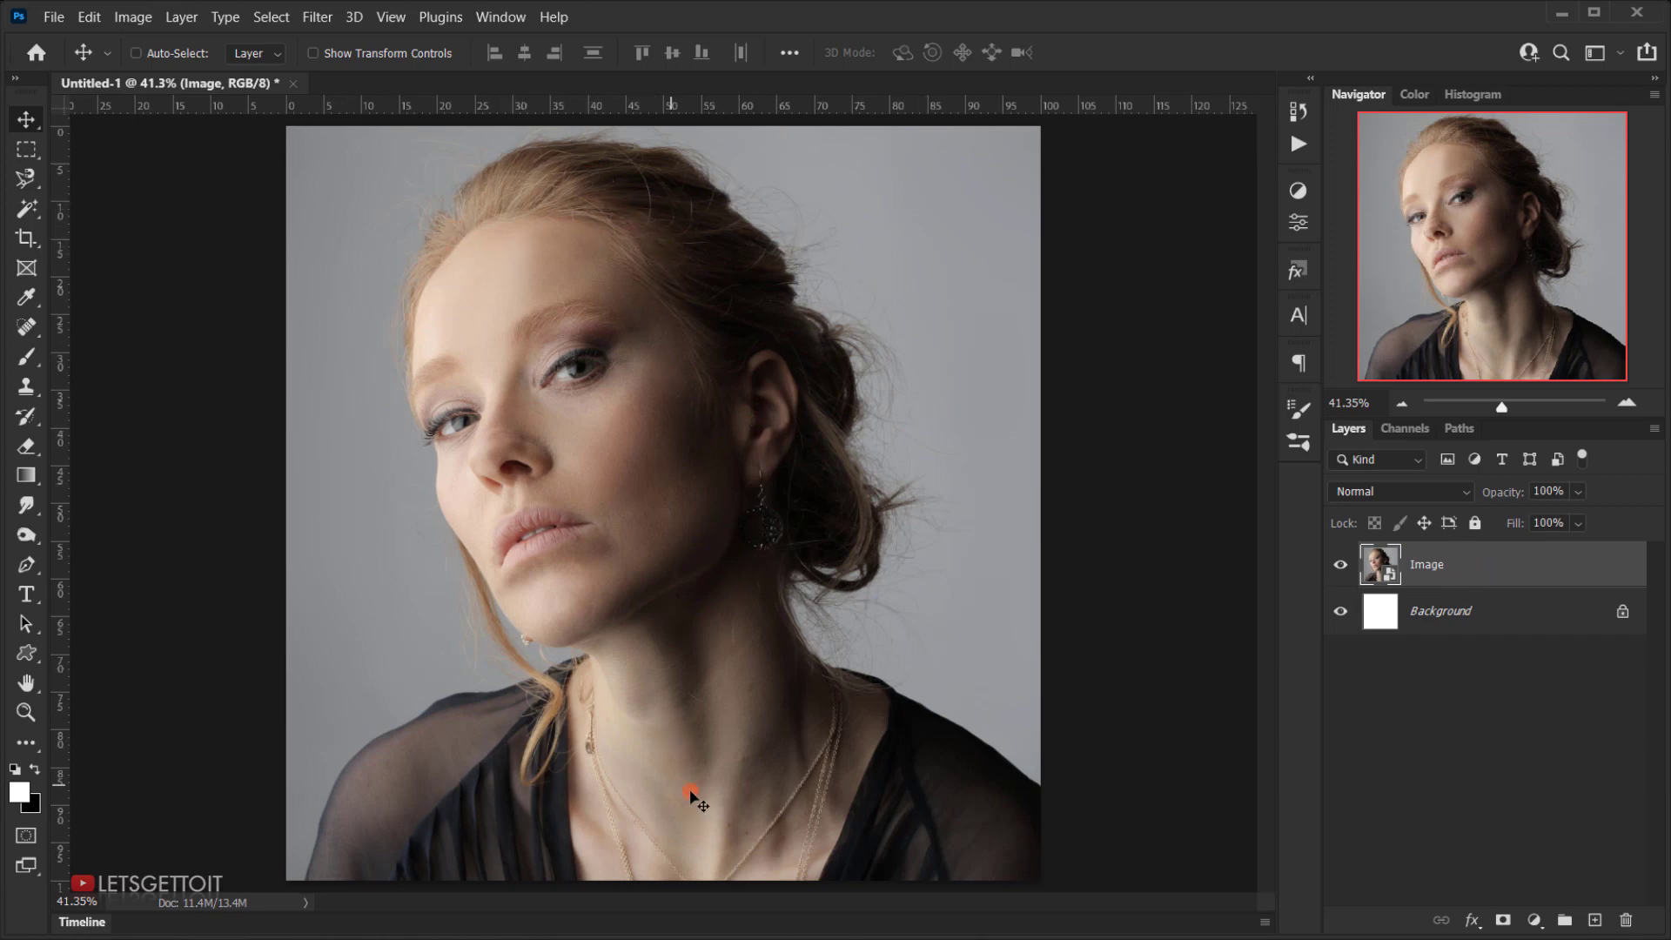
# Place Mirror Texture.jpg from the Broken Mirror 2 folder into the Untitled-1 document above the Image layer.
pyautogui.hotkey('alt', 'Tab')
pyautogui.click(418, 343)
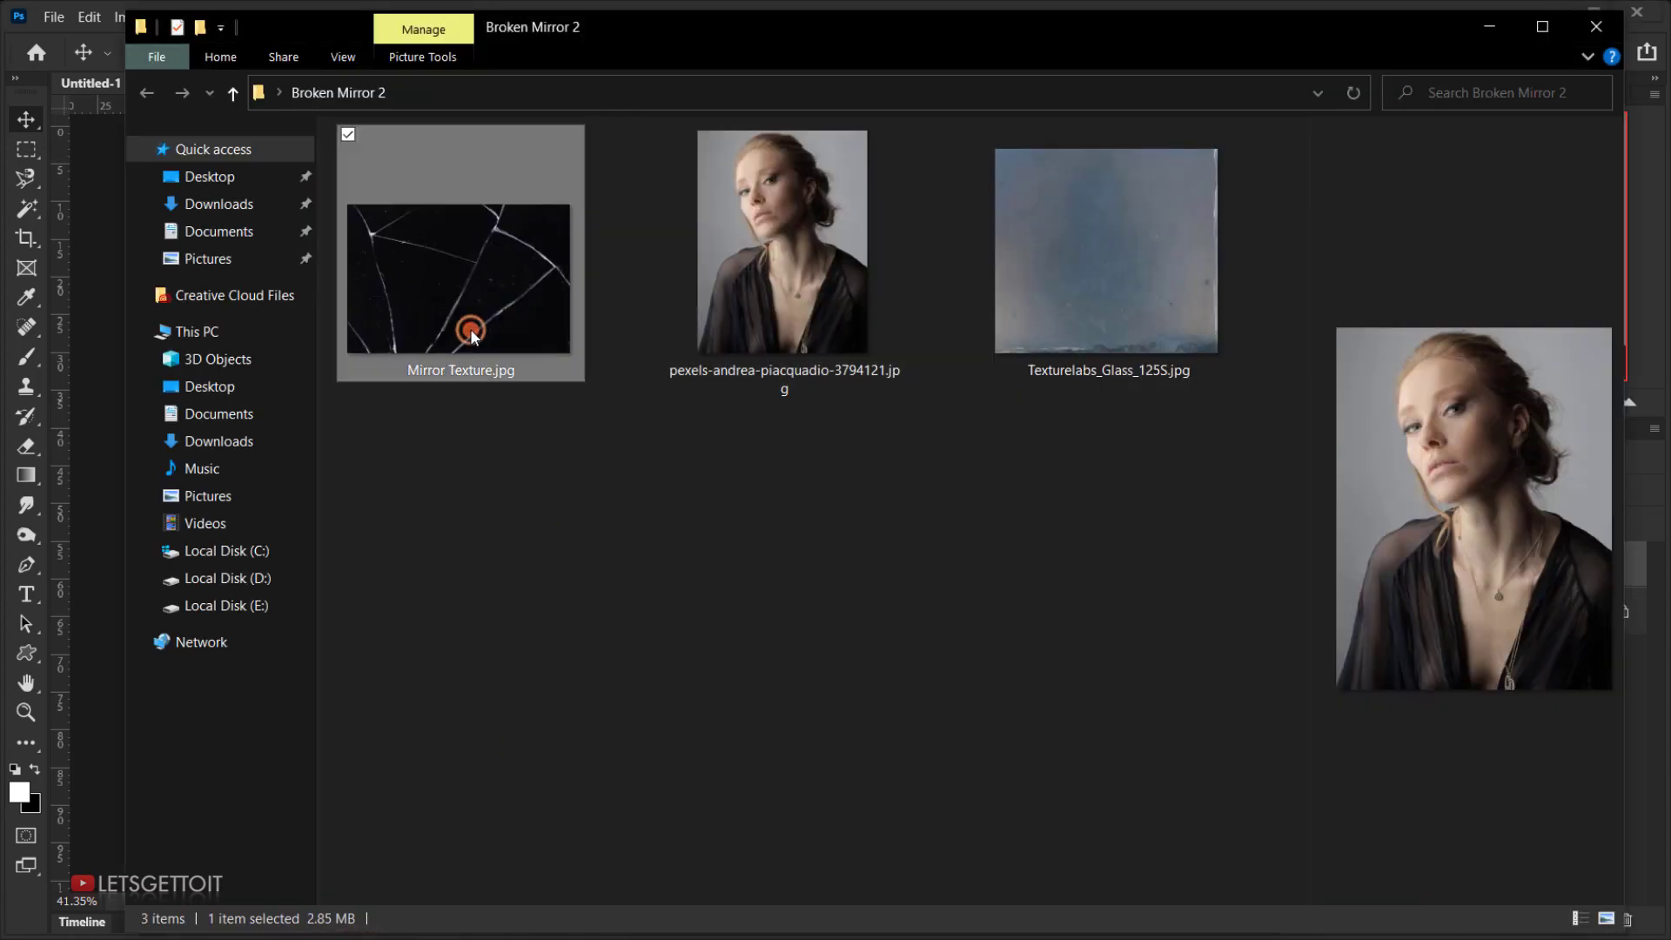
pyautogui.click(684, 47)
pyautogui.moveTo(684, 47); pyautogui.dragTo(897, 63)
pyautogui.moveTo(709, 261); pyautogui.dragTo(291, 437)
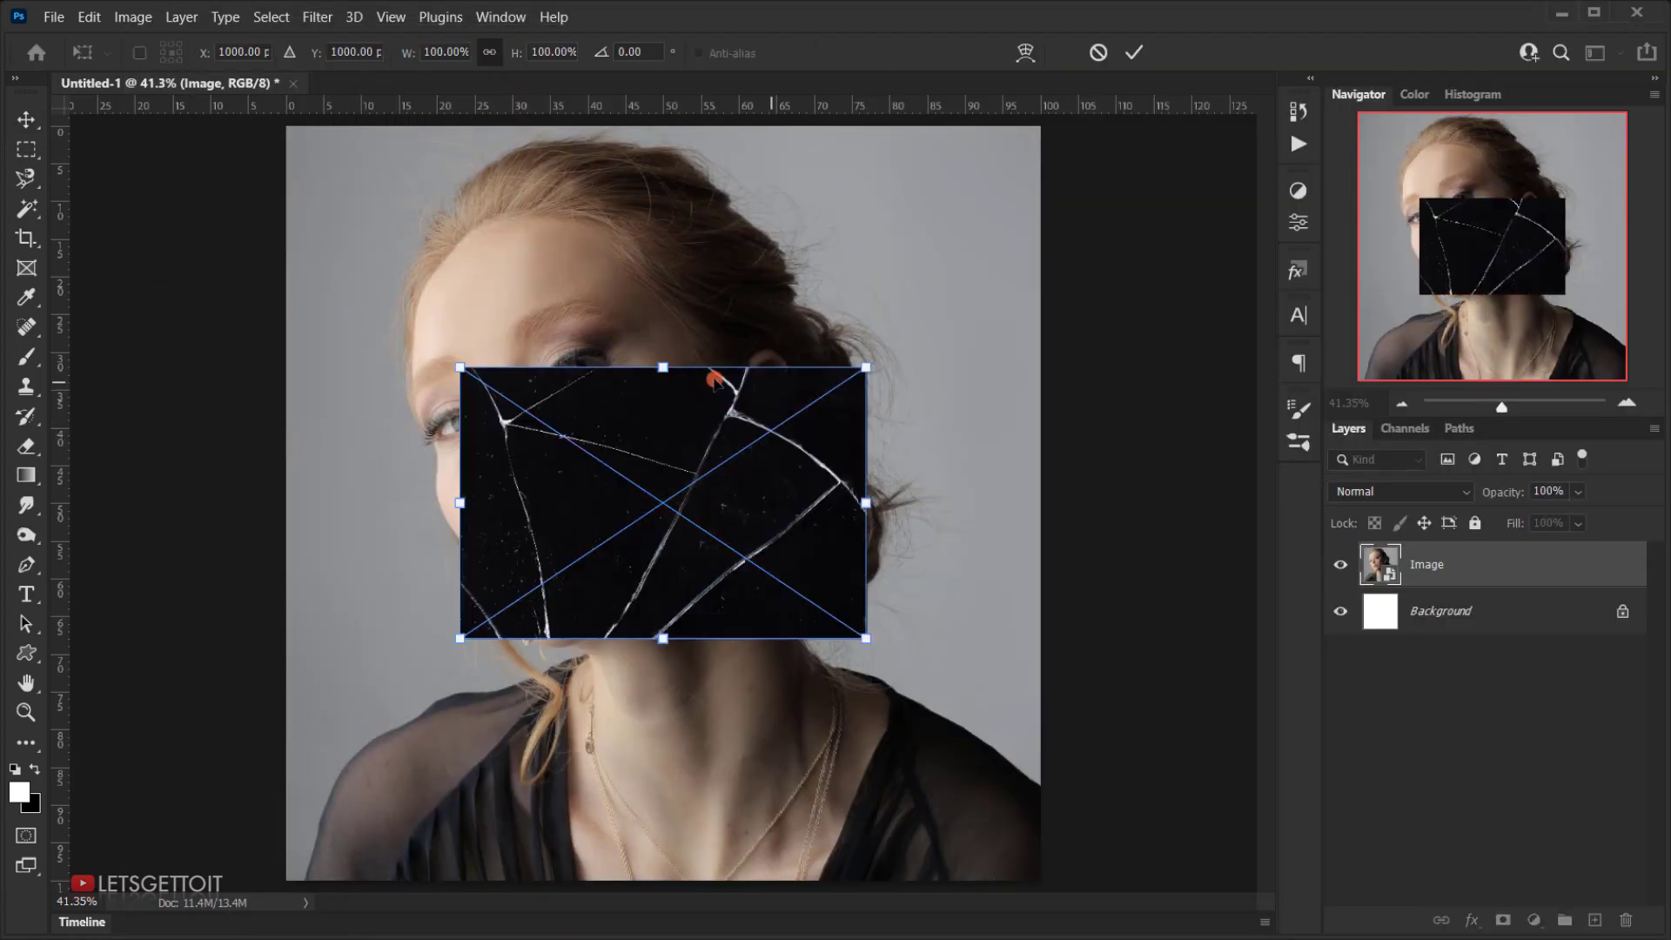
# Scale the mirror texture to about 277.8% and shift it horizontally to X about 1187 px, and rasterize its layer.
pyautogui.moveTo(662, 367); pyautogui.dragTo(704, 128)
pyautogui.moveTo(663, 635); pyautogui.dragTo(670, 888)
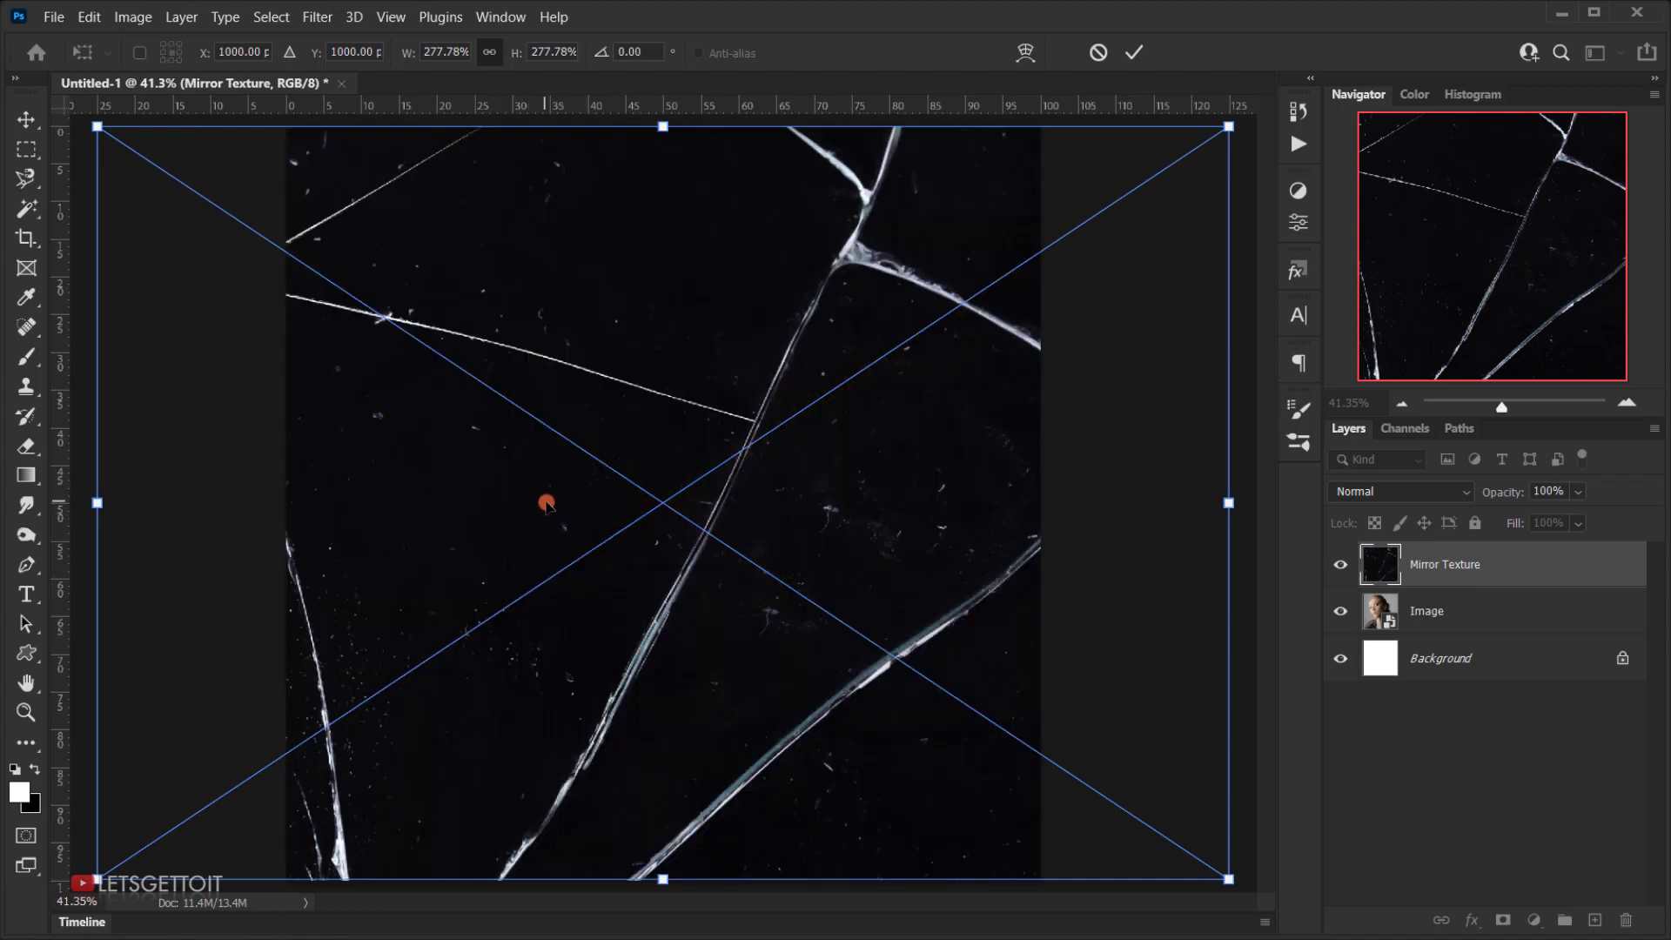
pyautogui.hotkey('ctrl', '-')
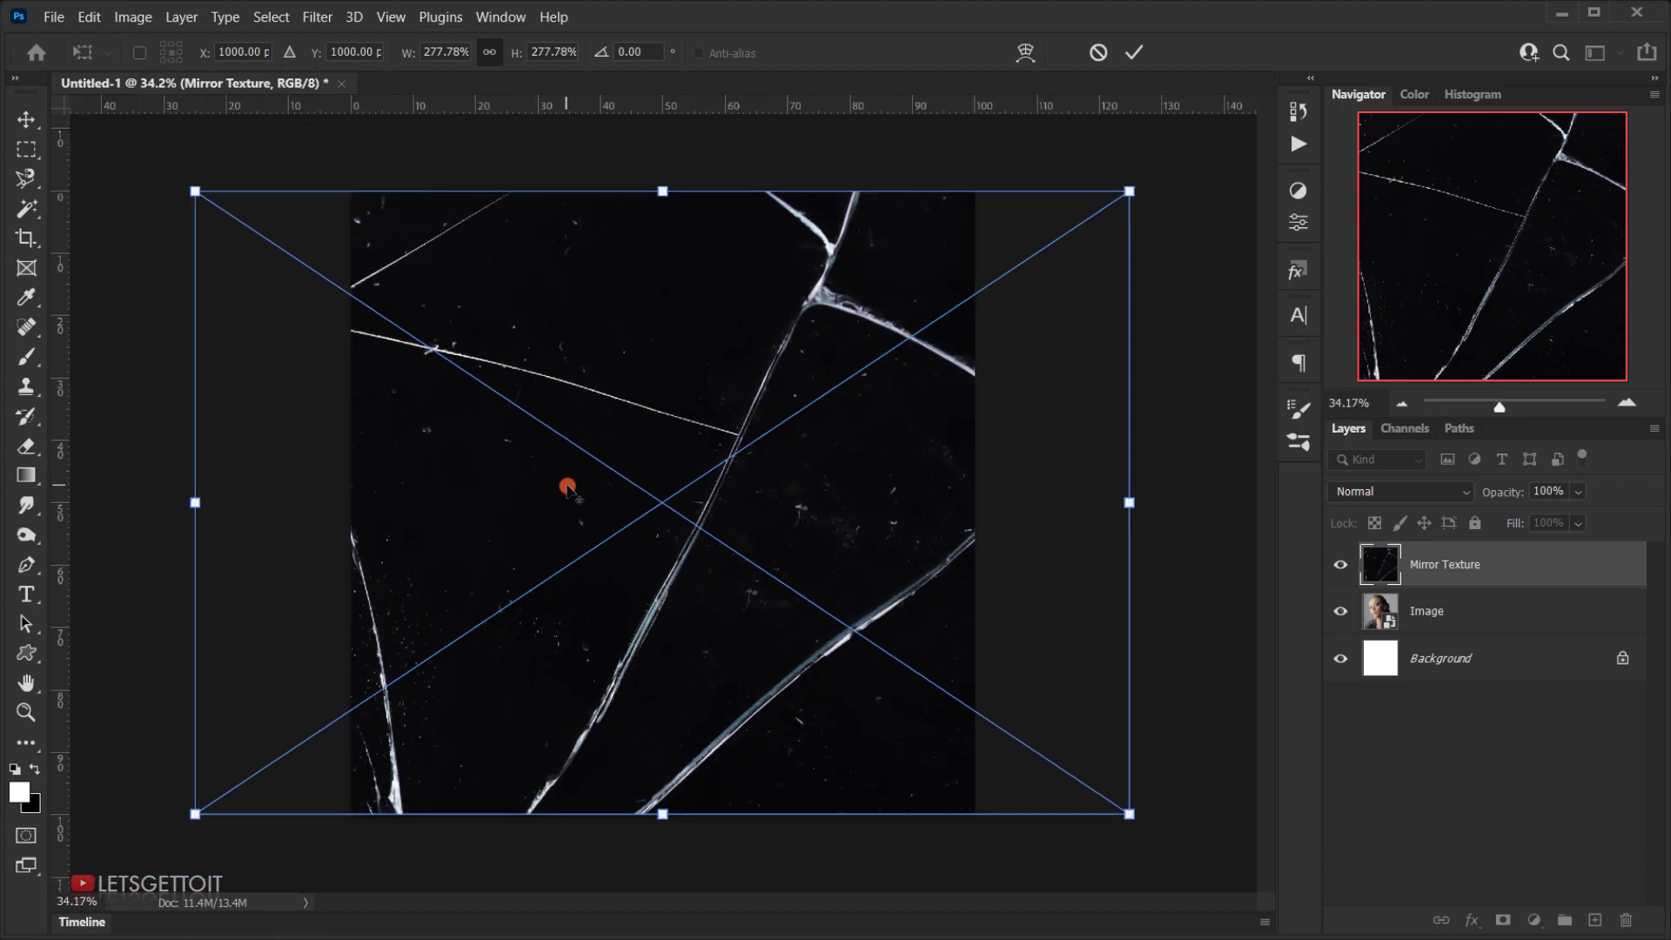
pyautogui.moveTo(570, 554)
pyautogui.mouseDown()
pyautogui.moveTo(653, 560)
pyautogui.moveTo(597, 543)
pyautogui.mouseUp()
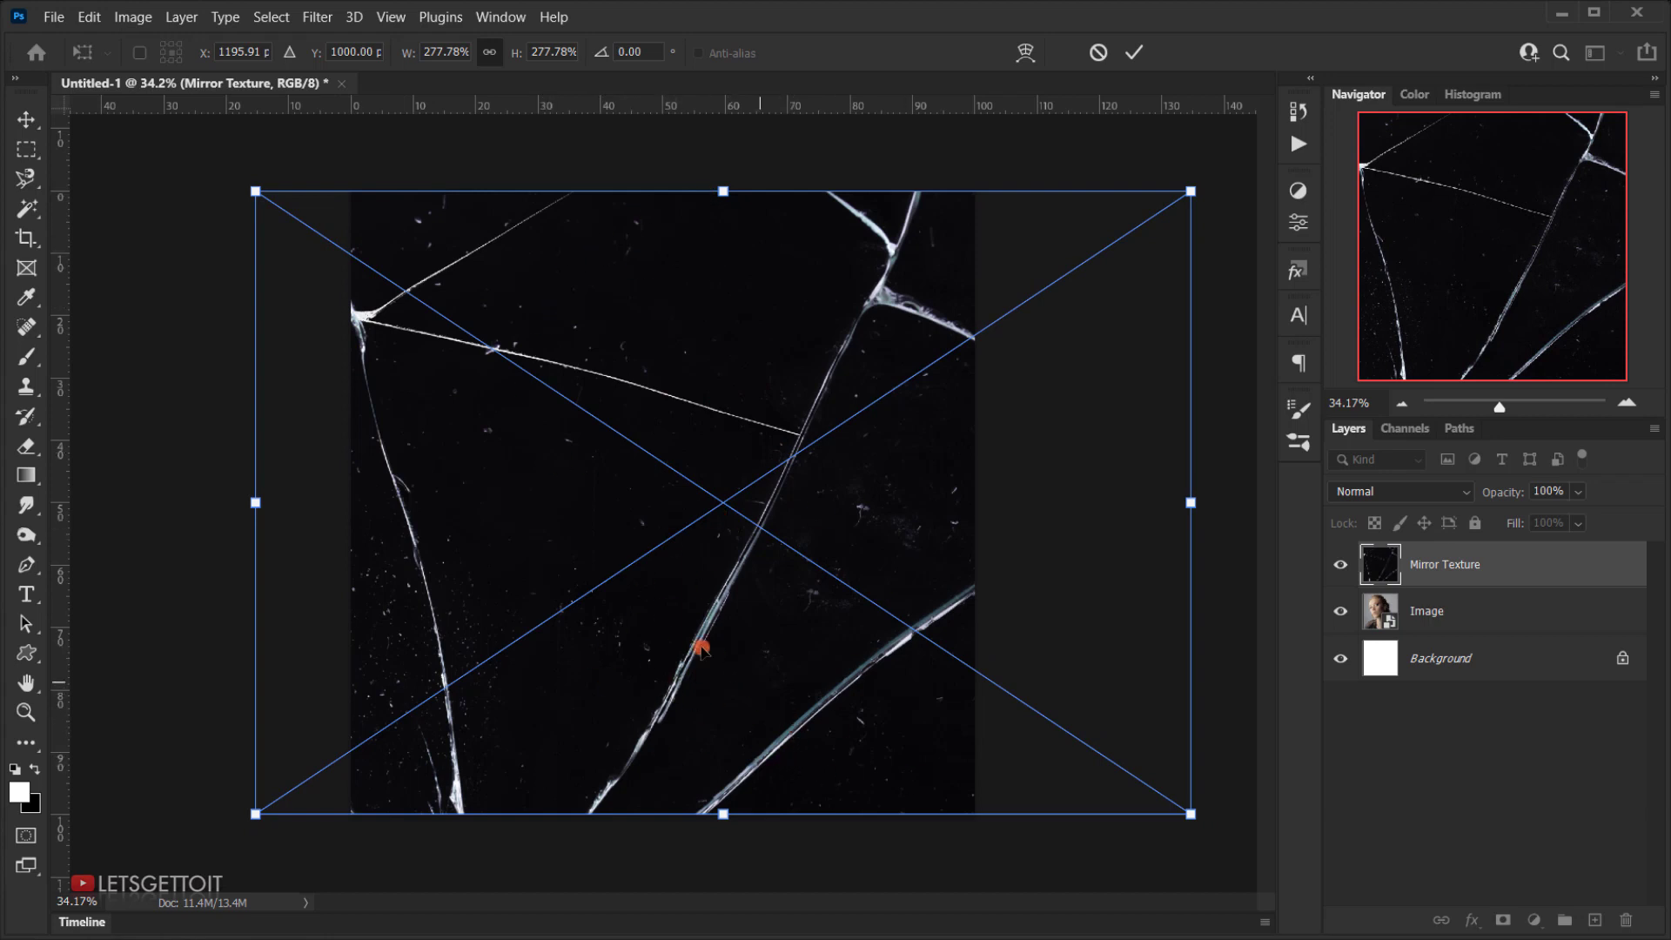
pyautogui.moveTo(679, 634); pyautogui.dragTo(679, 634)
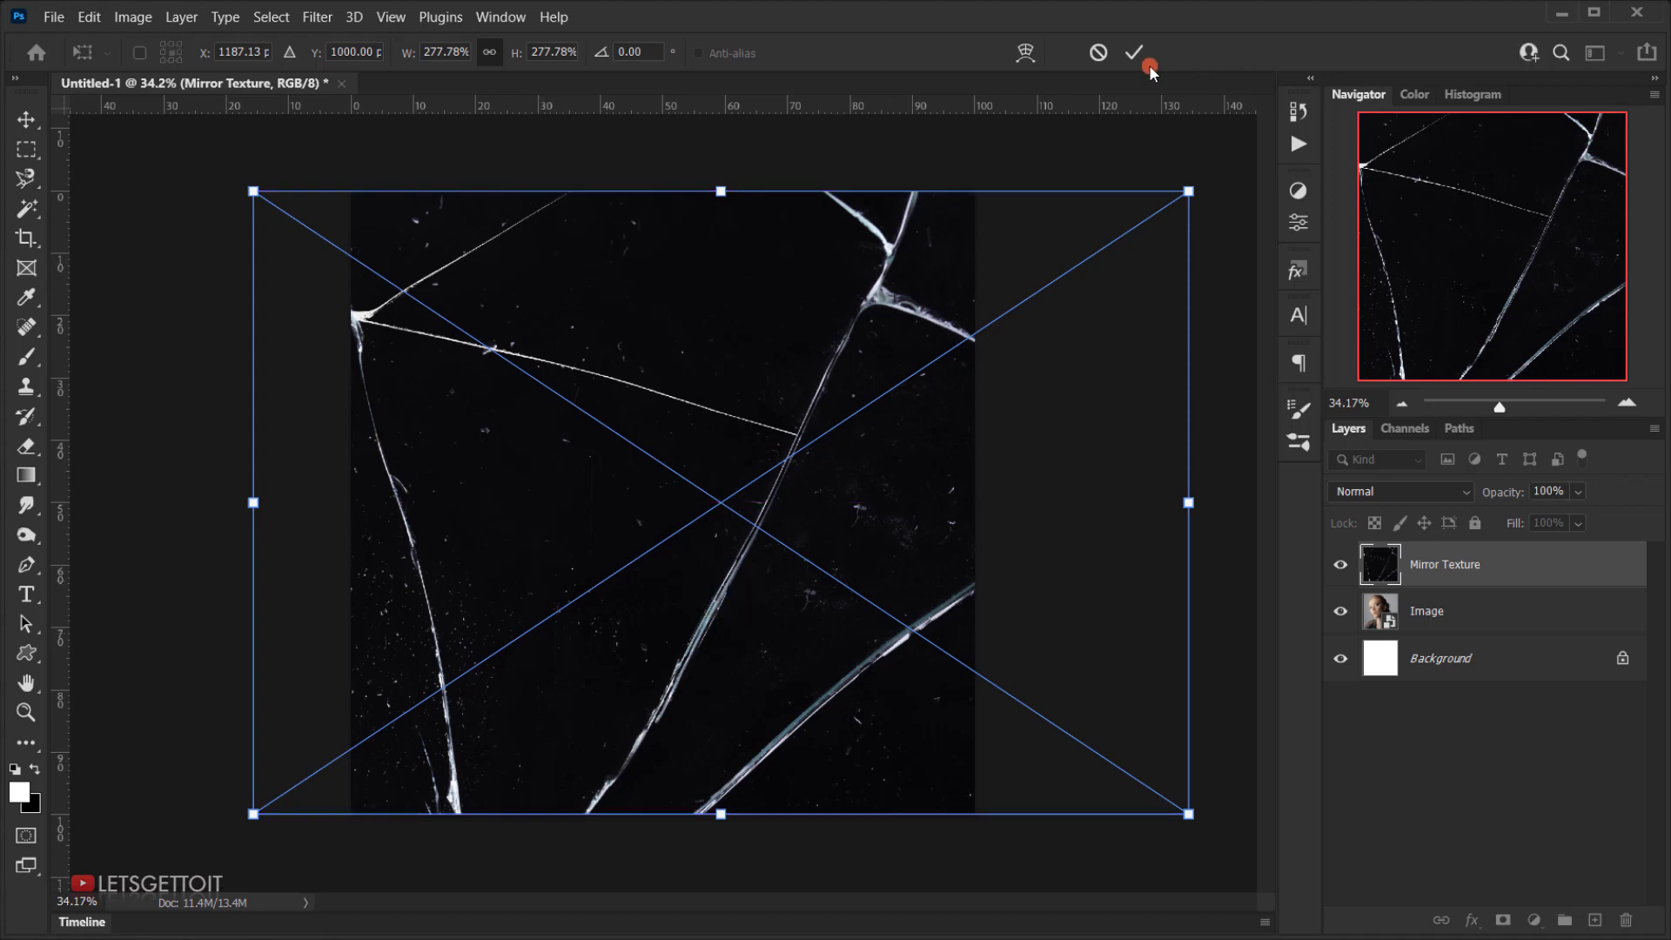
pyautogui.hotkey('ctrl', '0')
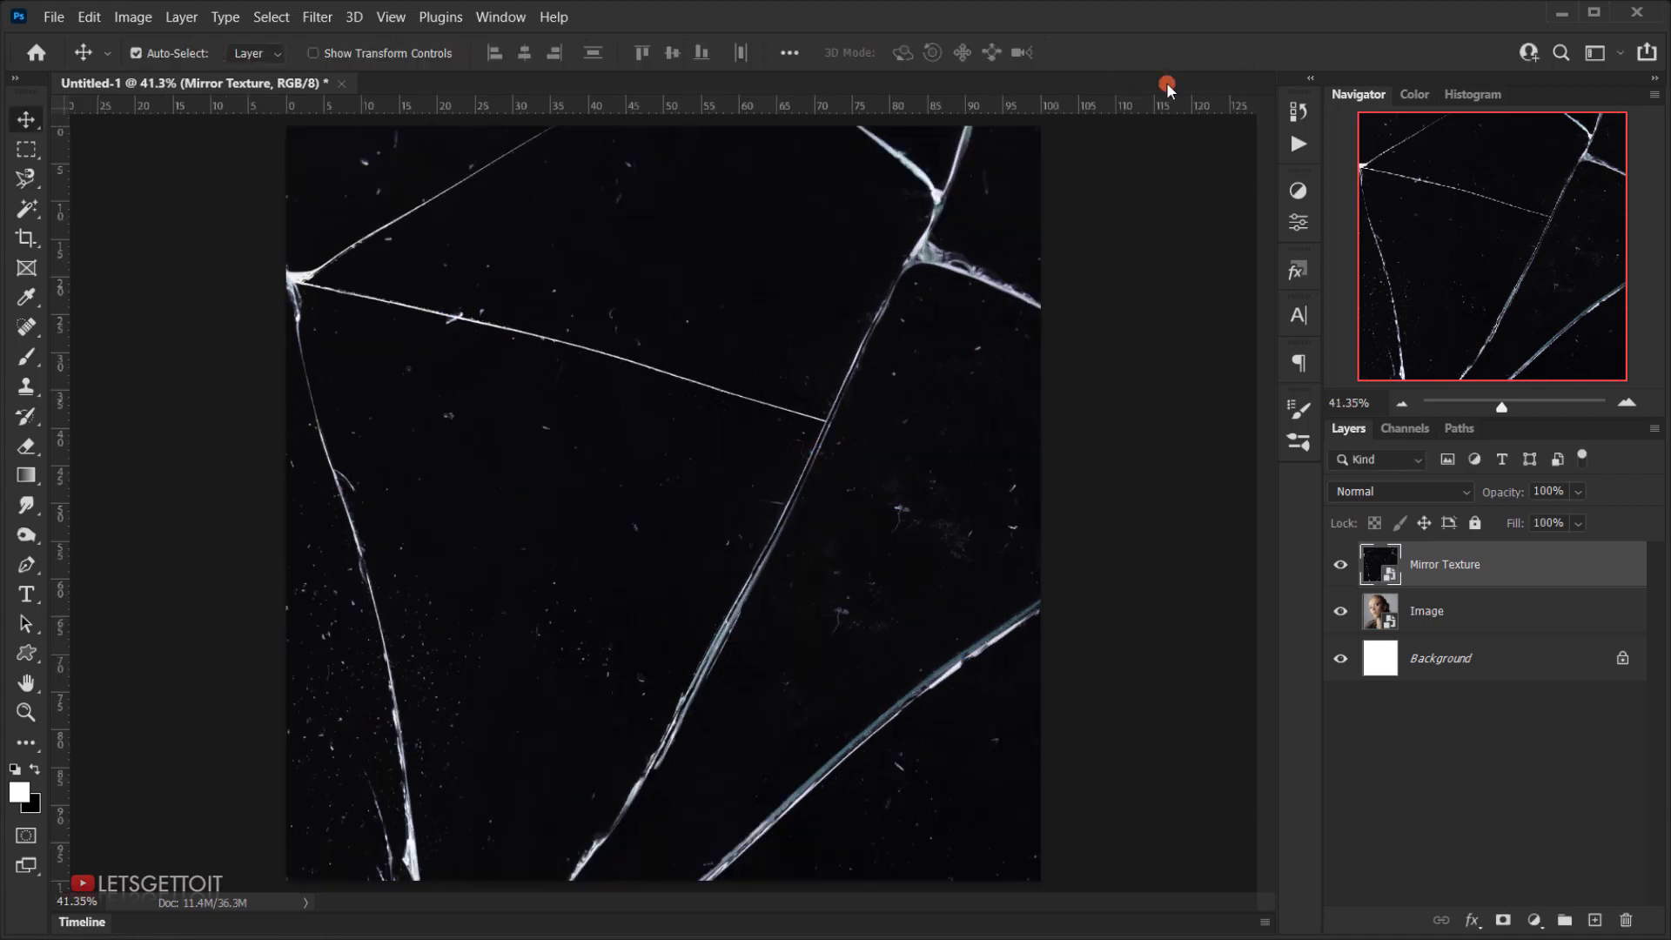
pyautogui.rightClick(1449, 566)
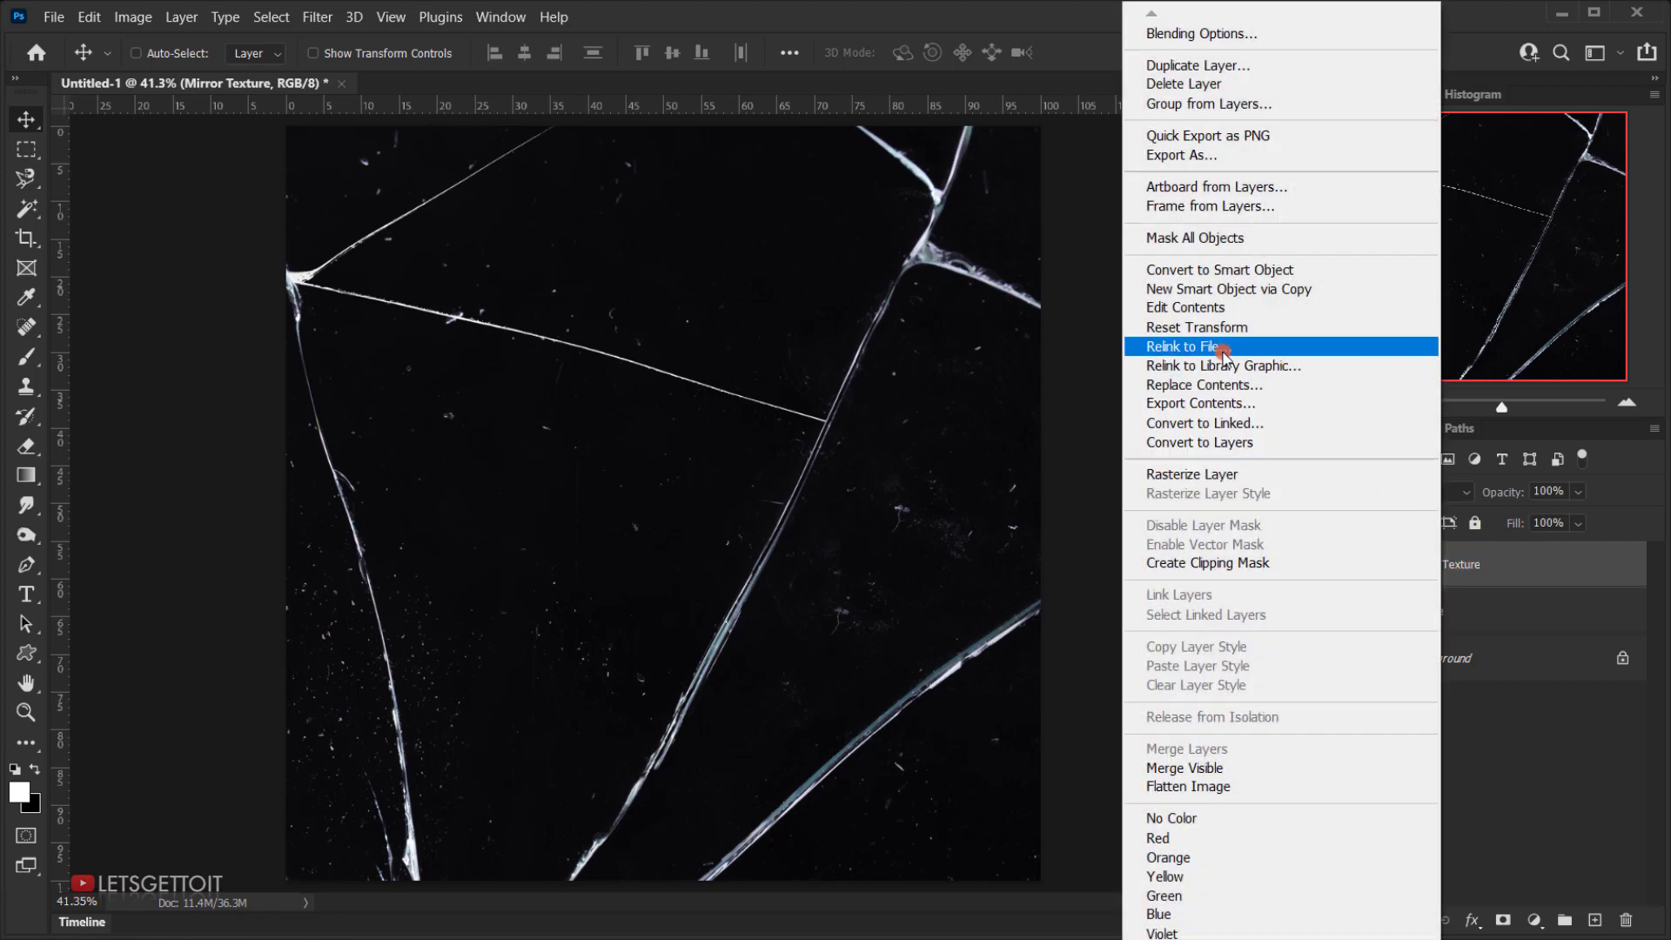
pyautogui.click(1195, 475)
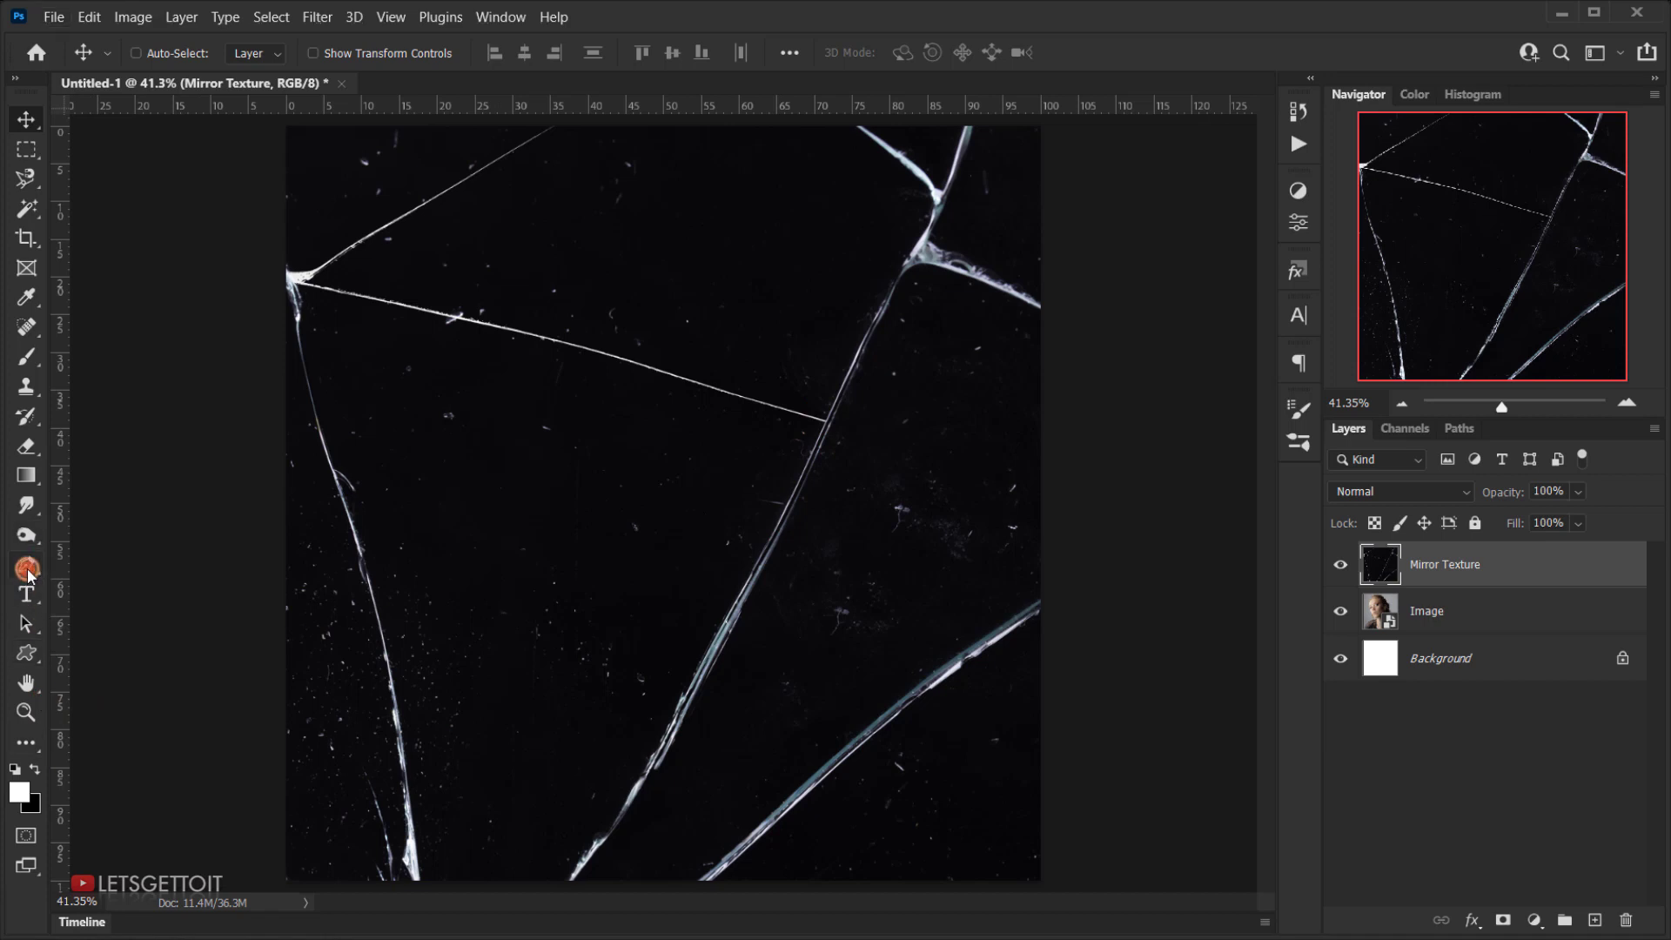
# Start a Pen tool path just above the canvas where the upper-left crack exits, and add an anchor partway down that crack.
pyautogui.moveTo(27, 565); pyautogui.dragTo(70, 567)
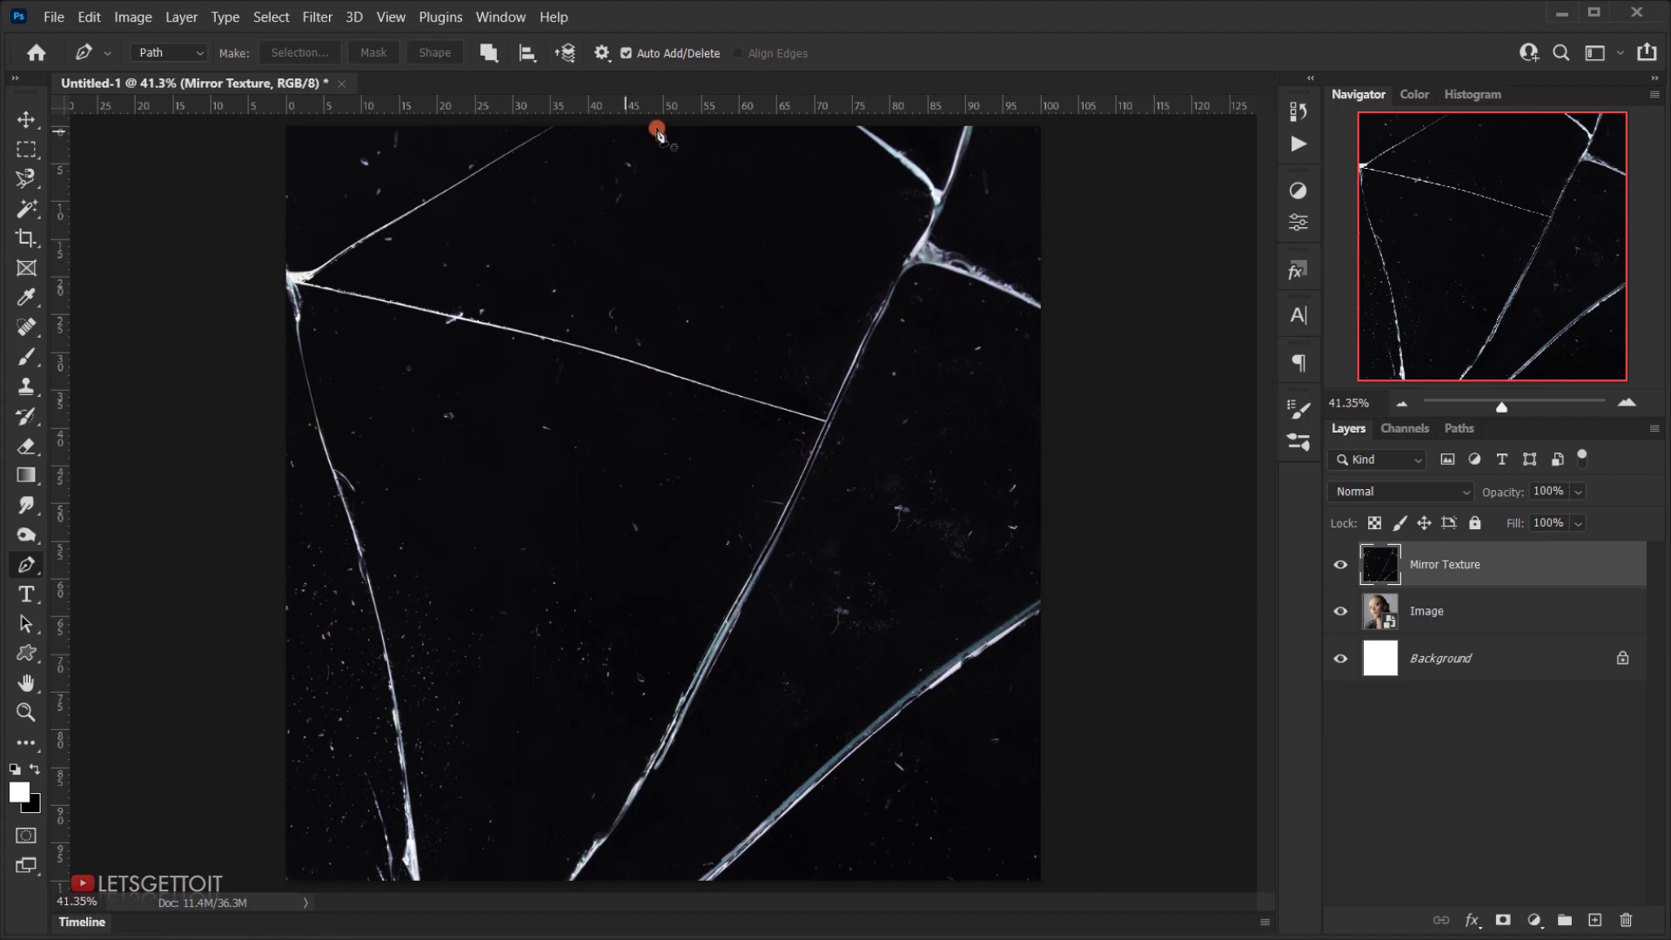
pyautogui.hotkey('ctrl', '+')
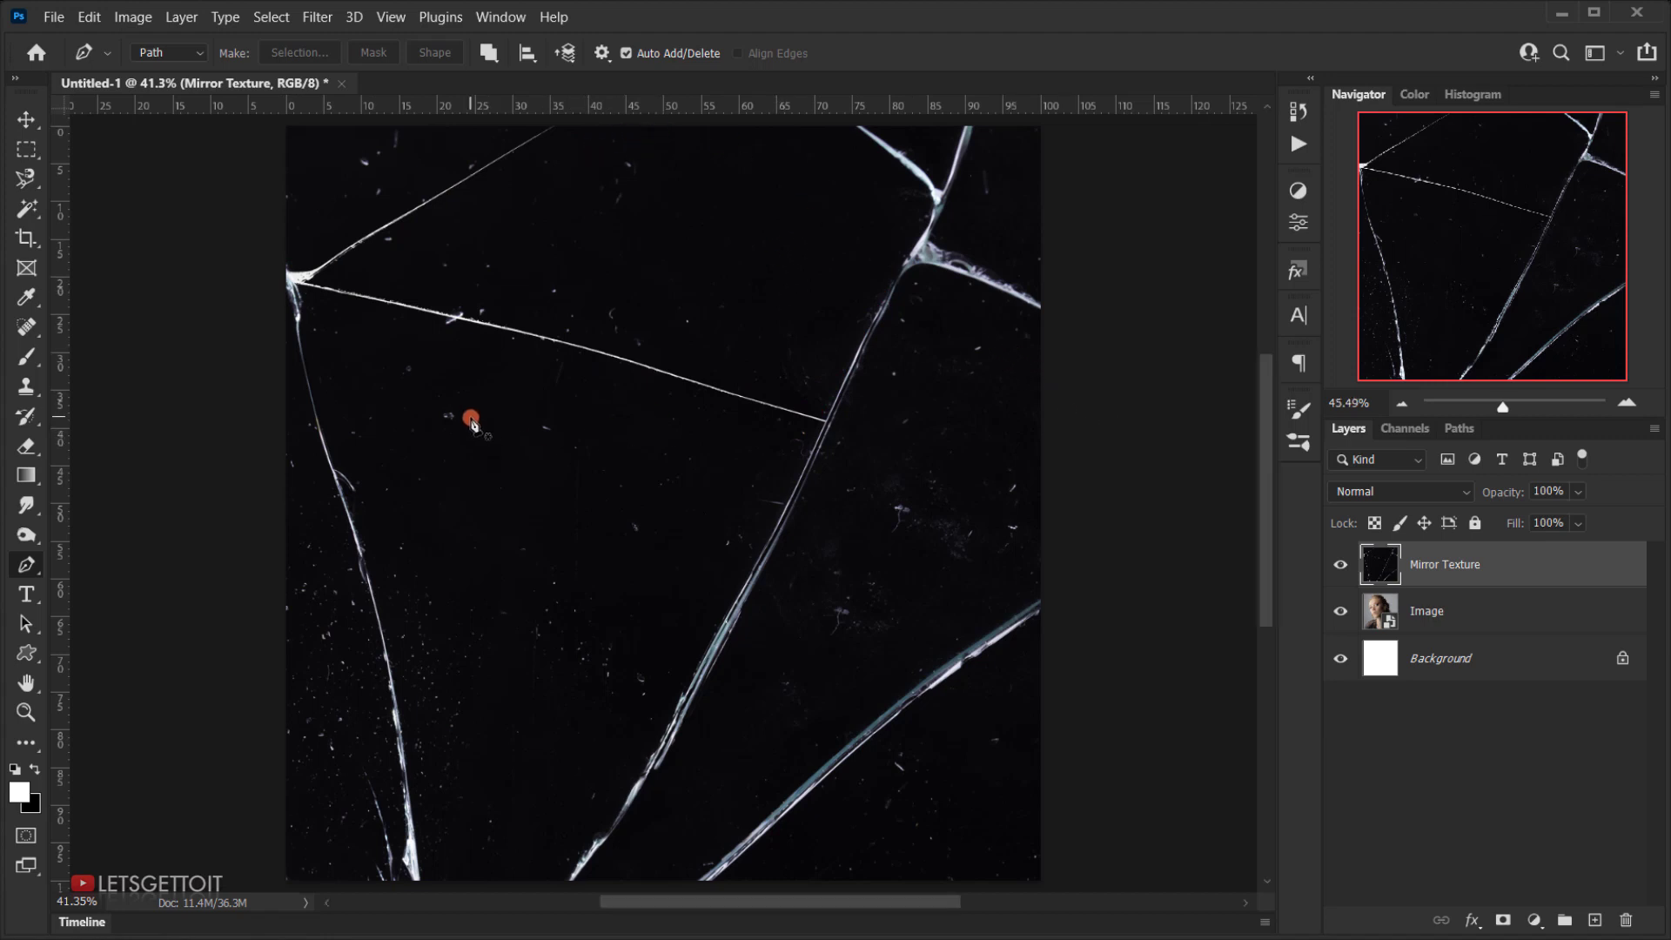
pyautogui.hotkey('ctrl', '0')
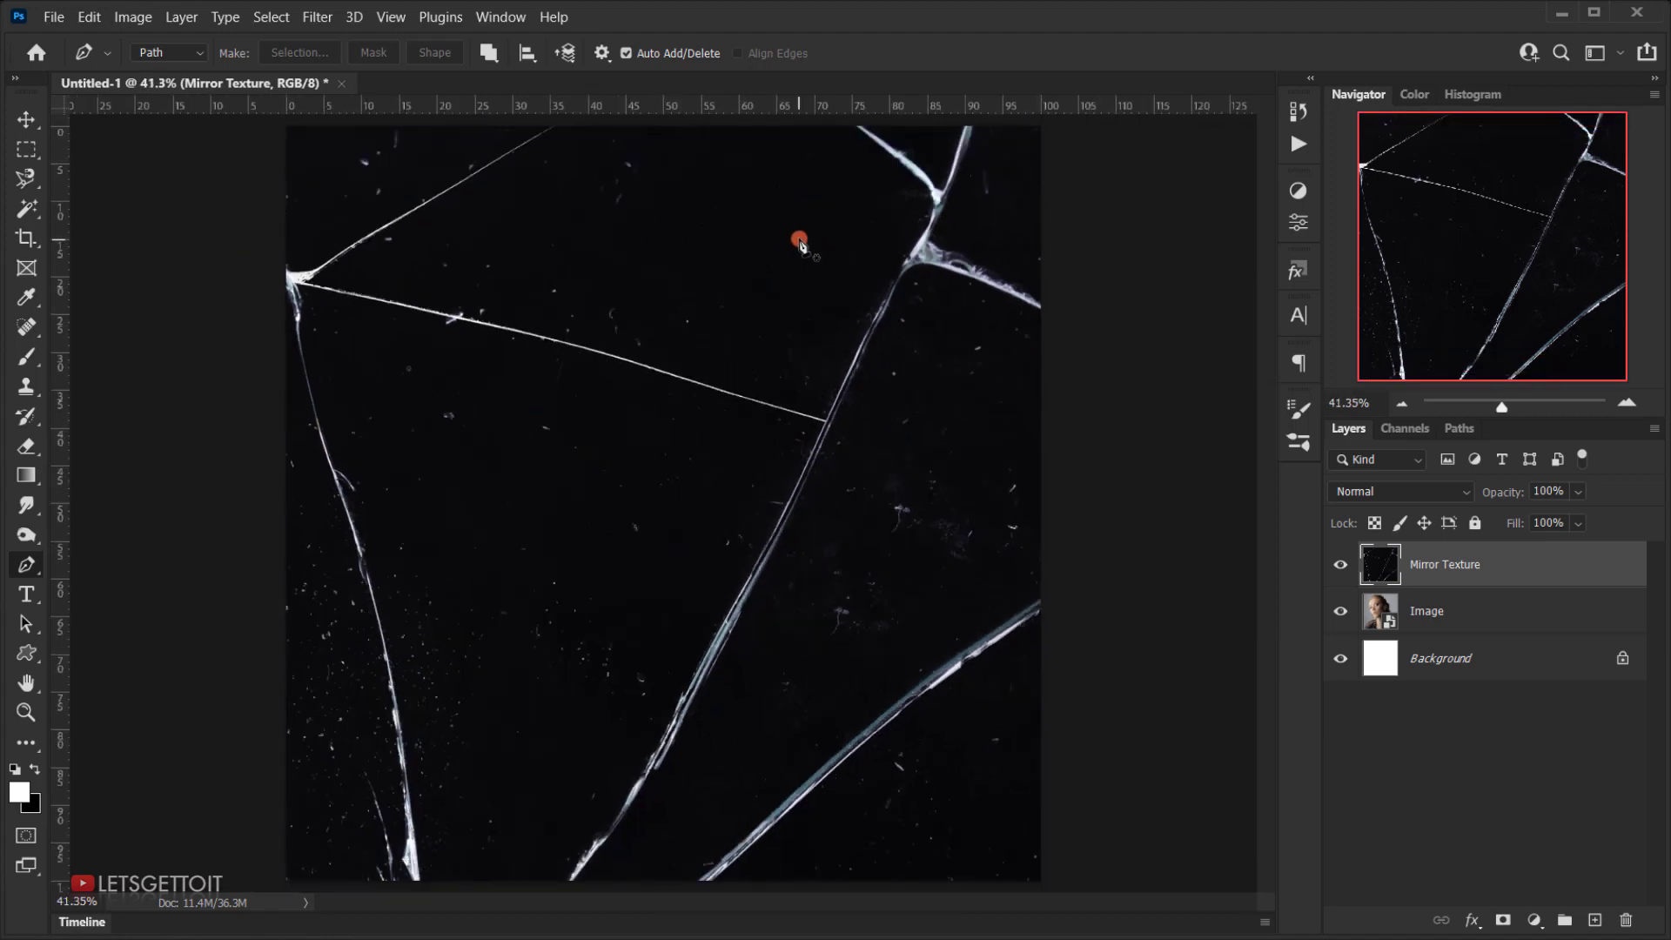
pyautogui.scroll(4, 471, 175)
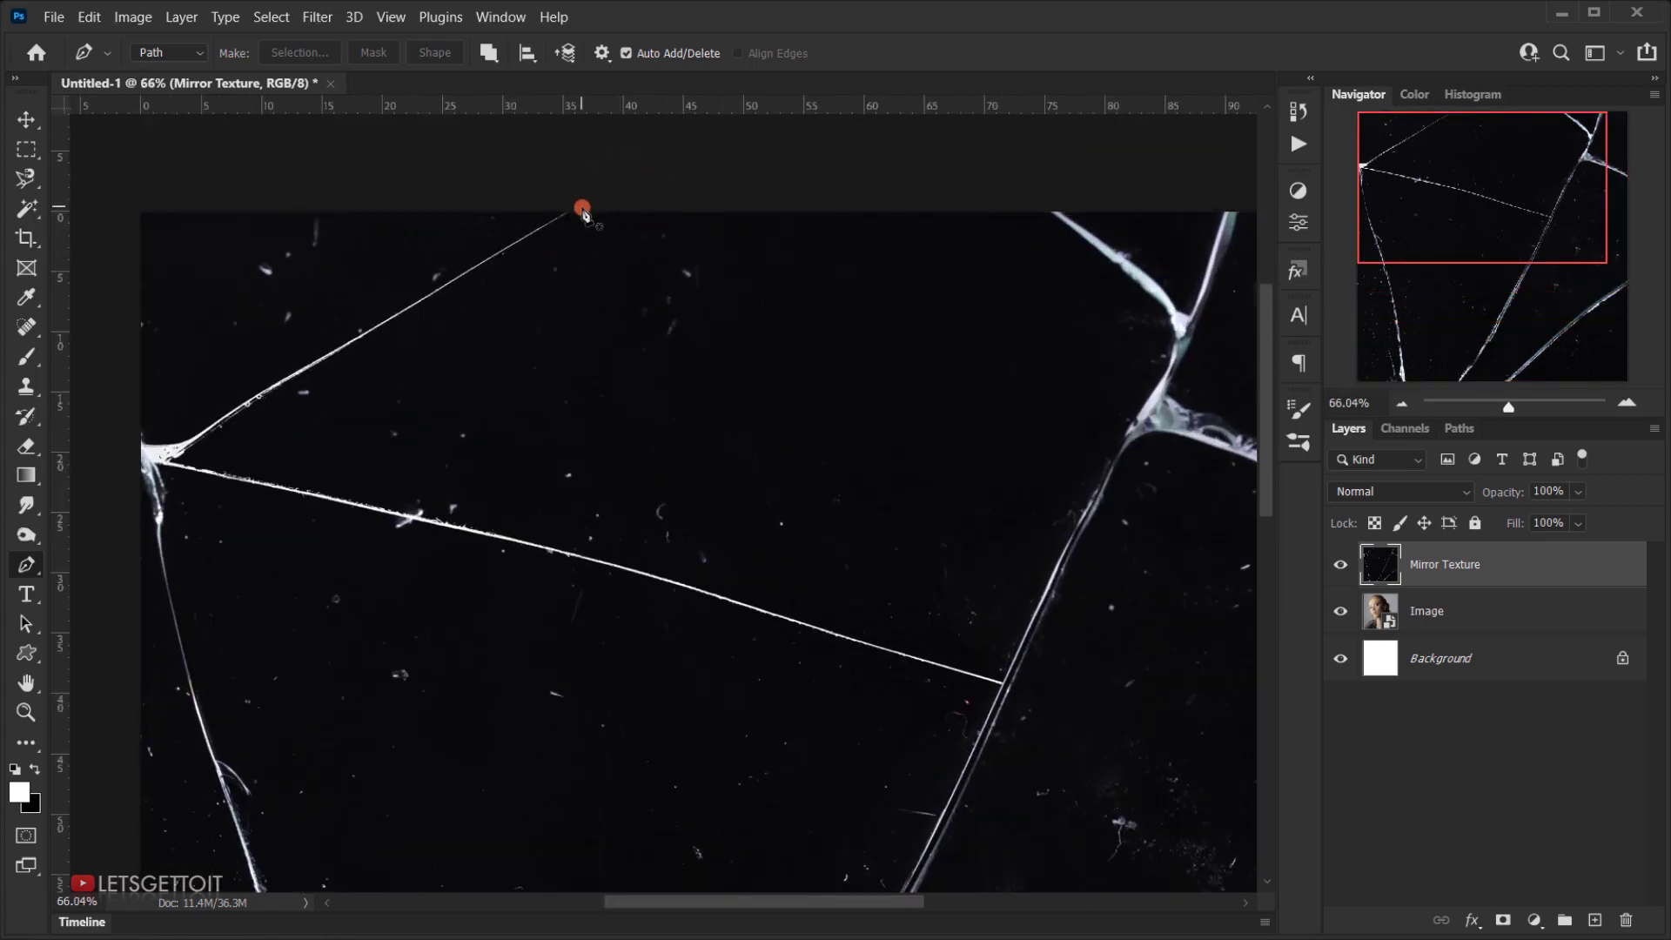
pyautogui.click(582, 209)
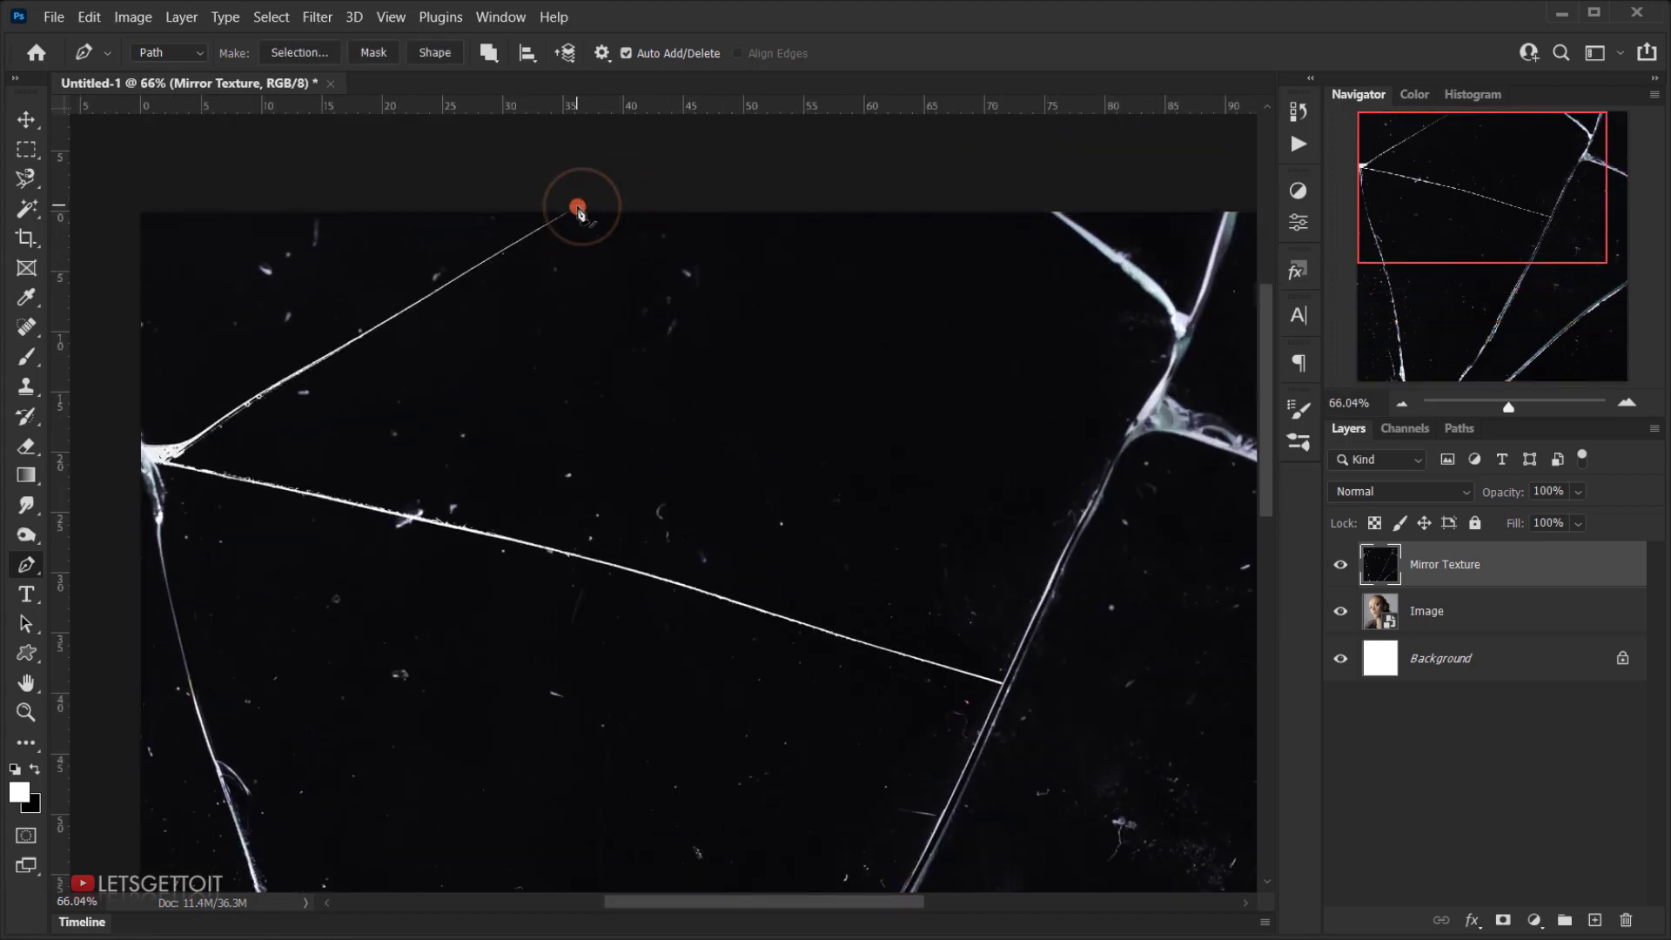
pyautogui.scroll(1, 543, 231)
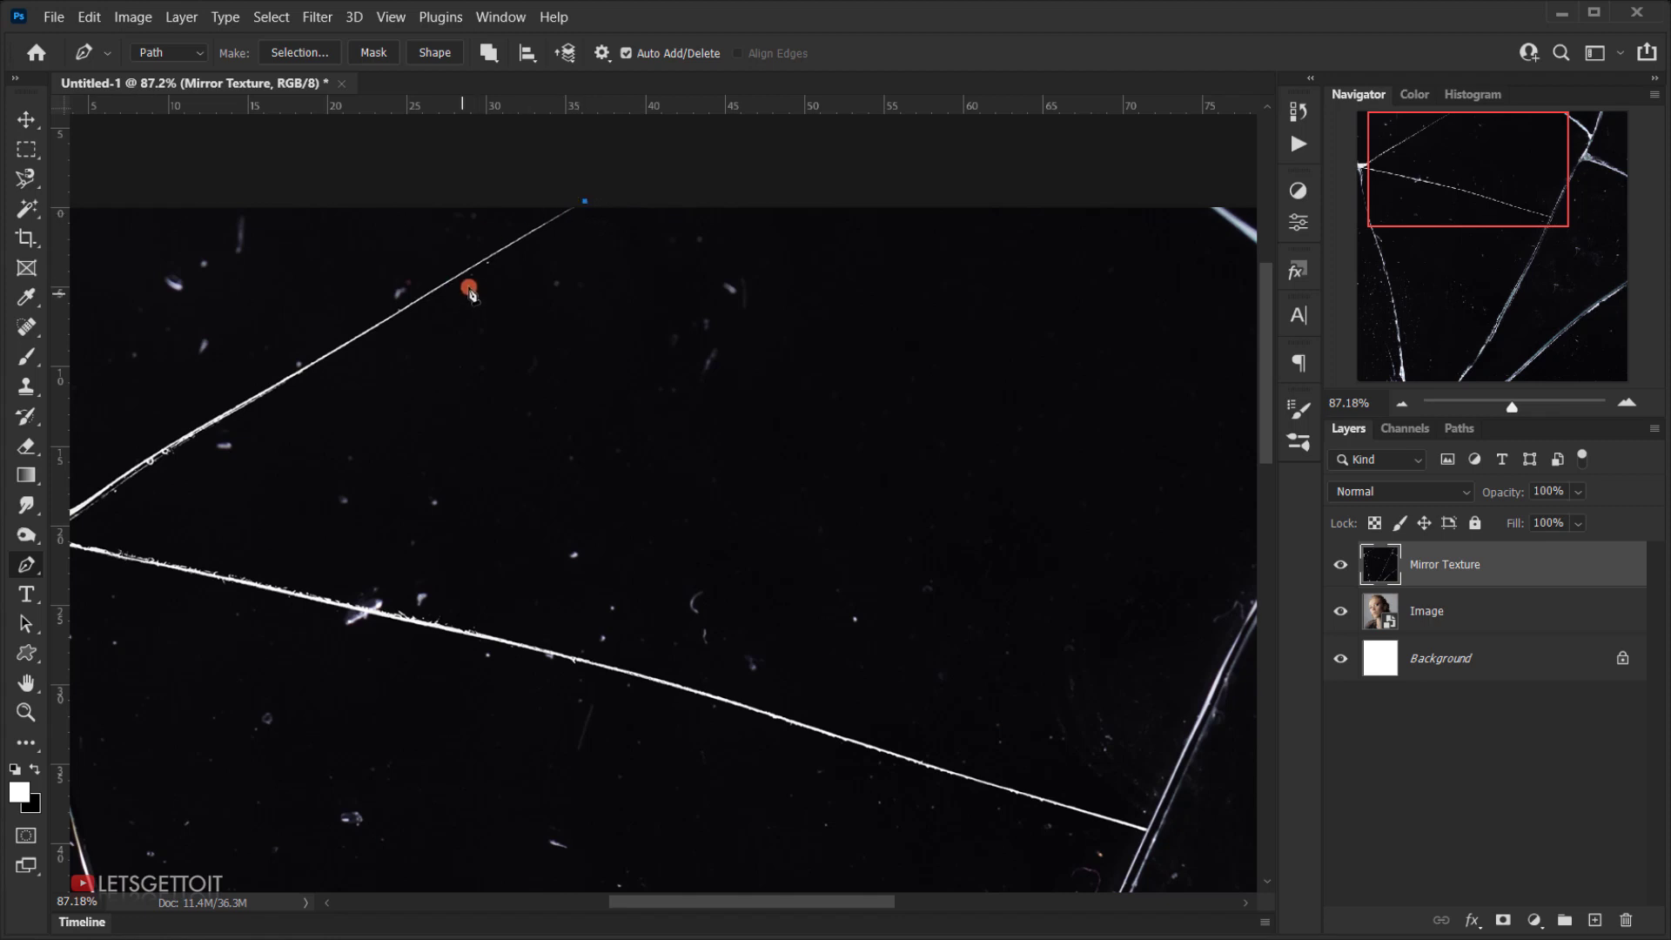
pyautogui.scroll(2, 471, 287)
pyautogui.click(243, 407)
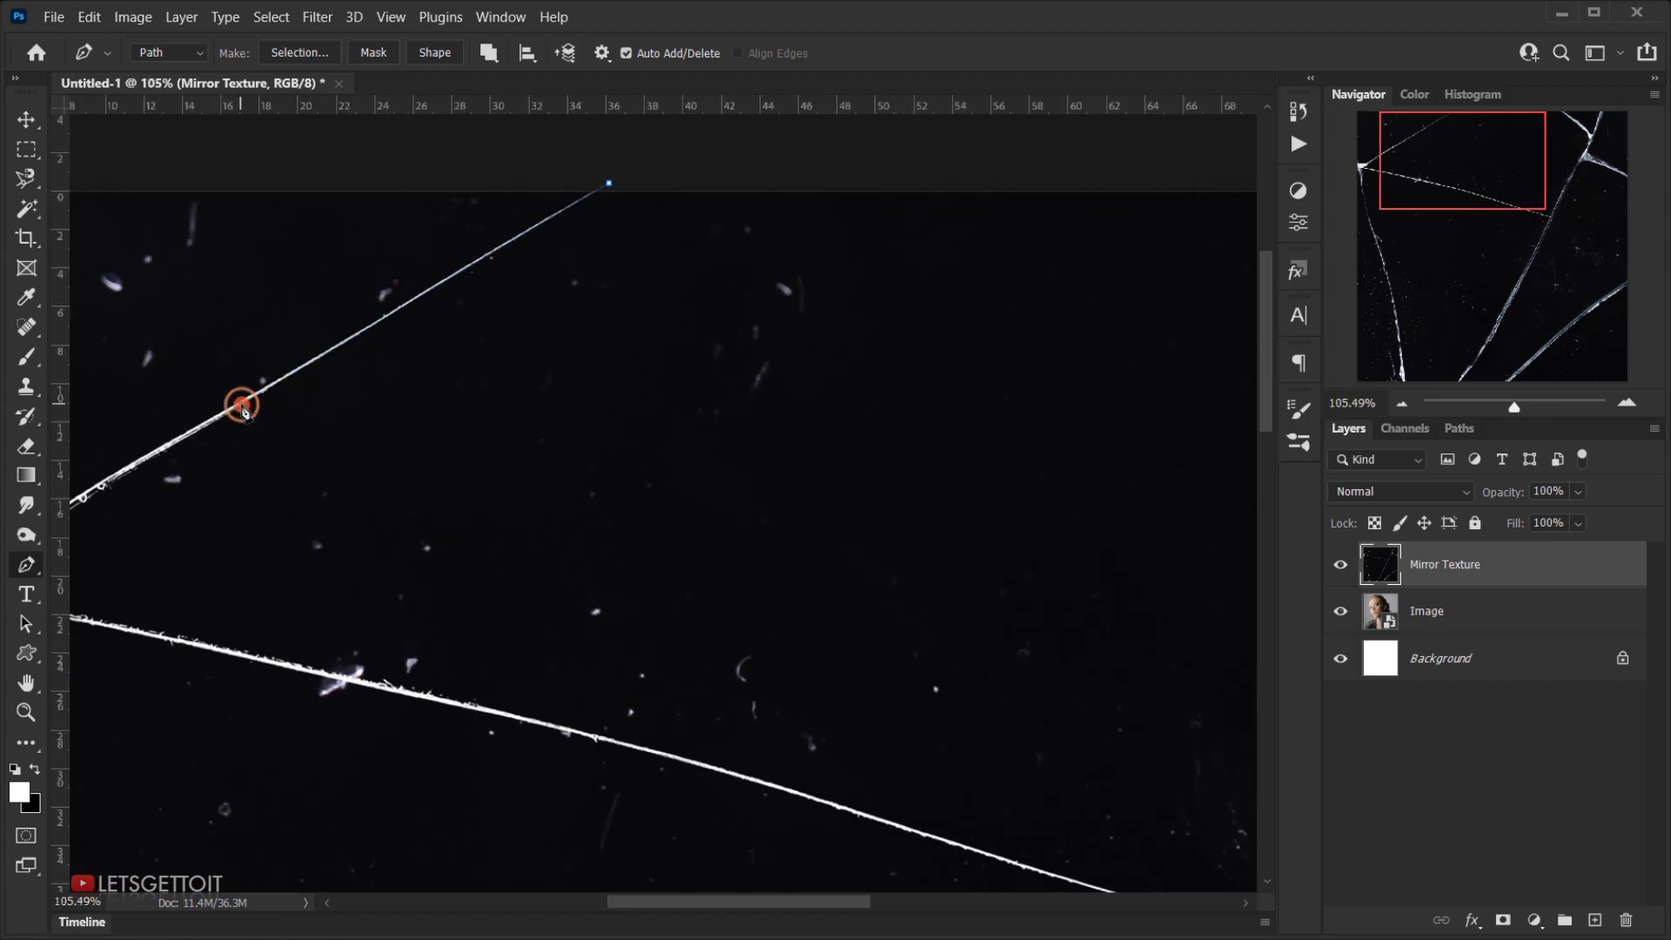
# Extend the path to the crack junction near the canvas's left edge, curving it to the crack and aiming the outgoing handle along the middle crack.
pyautogui.hscroll(-5, 276, 470)
pyautogui.scroll(-2, 276, 470)
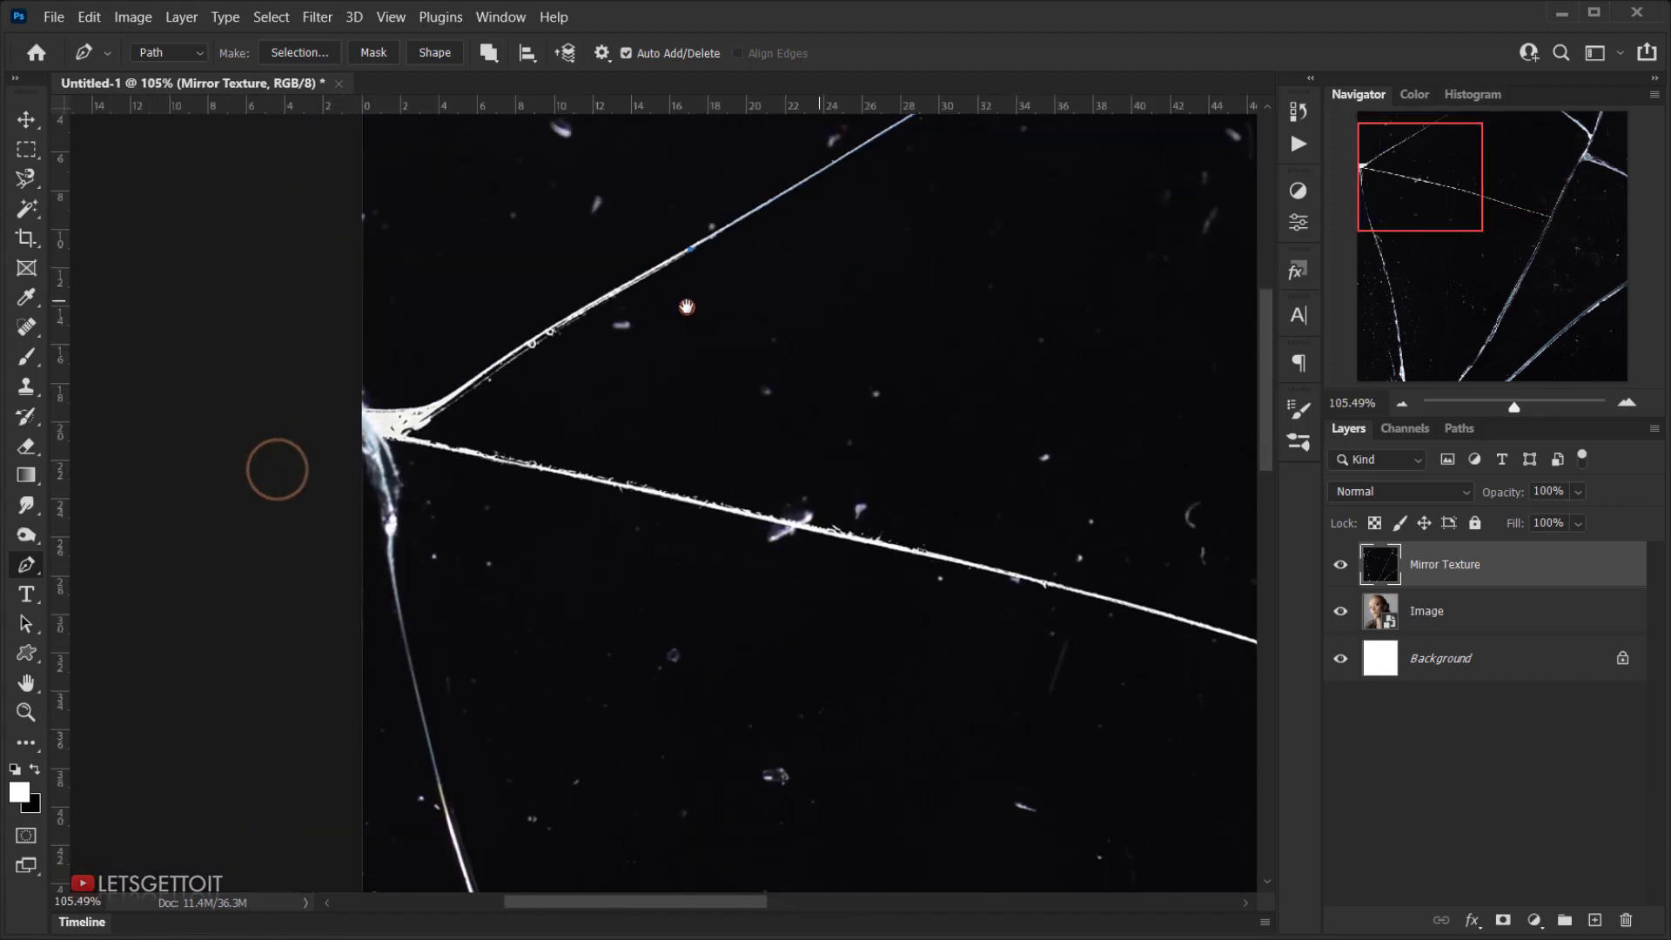
pyautogui.click(429, 416)
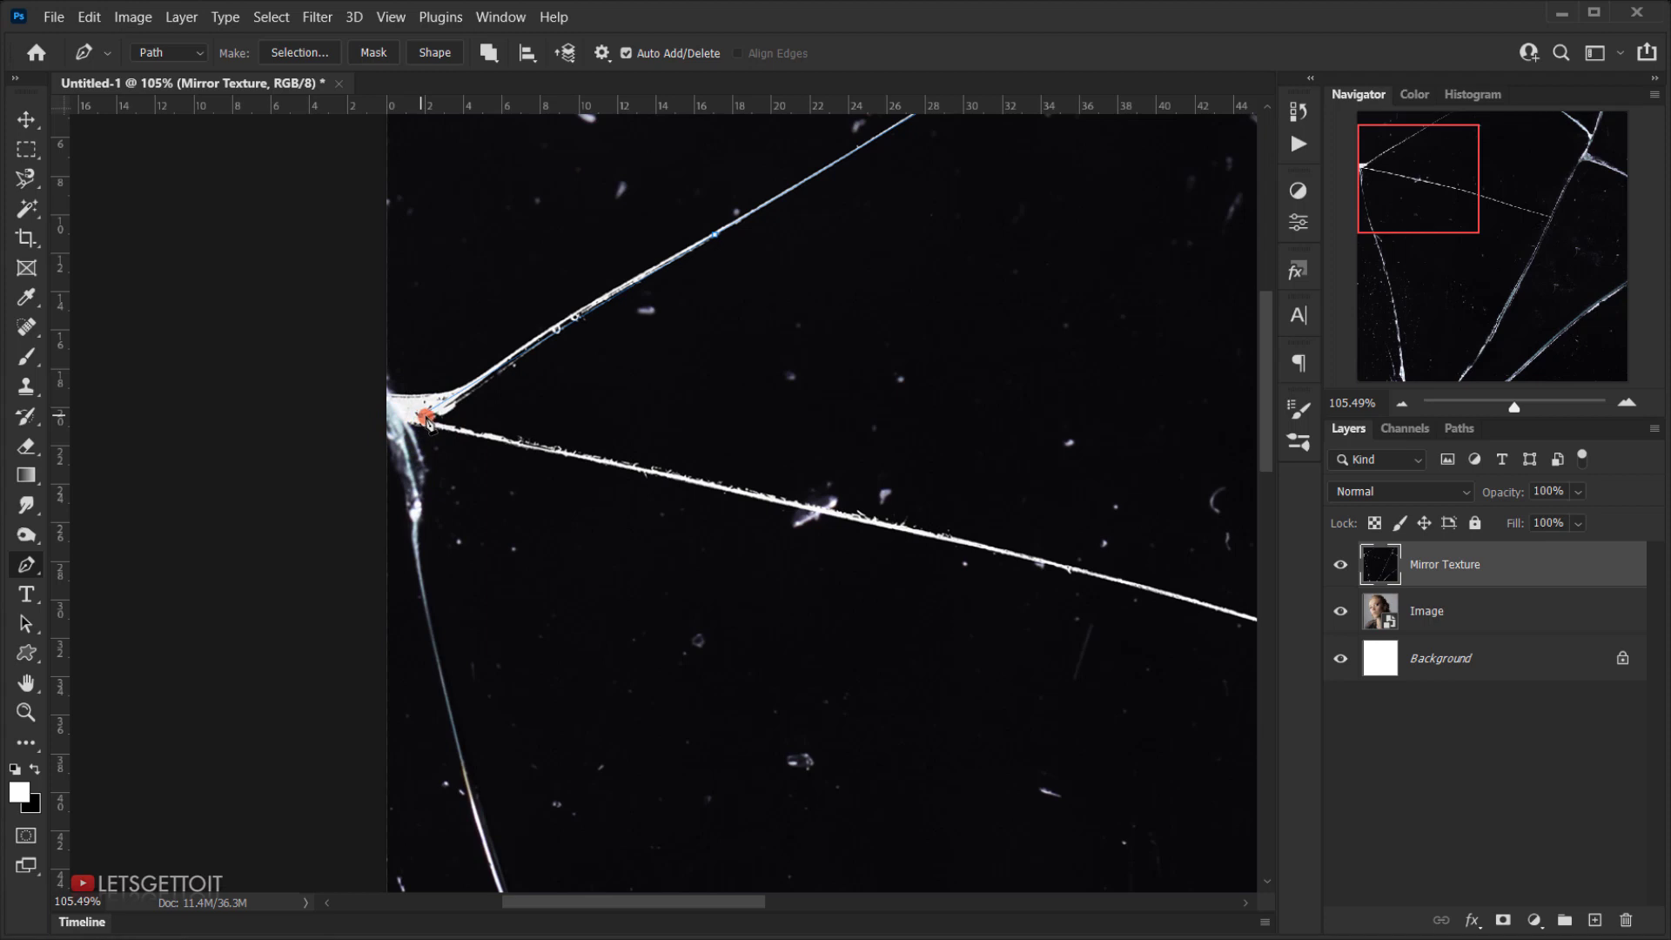
pyautogui.moveTo(426, 420); pyautogui.dragTo(350, 470)
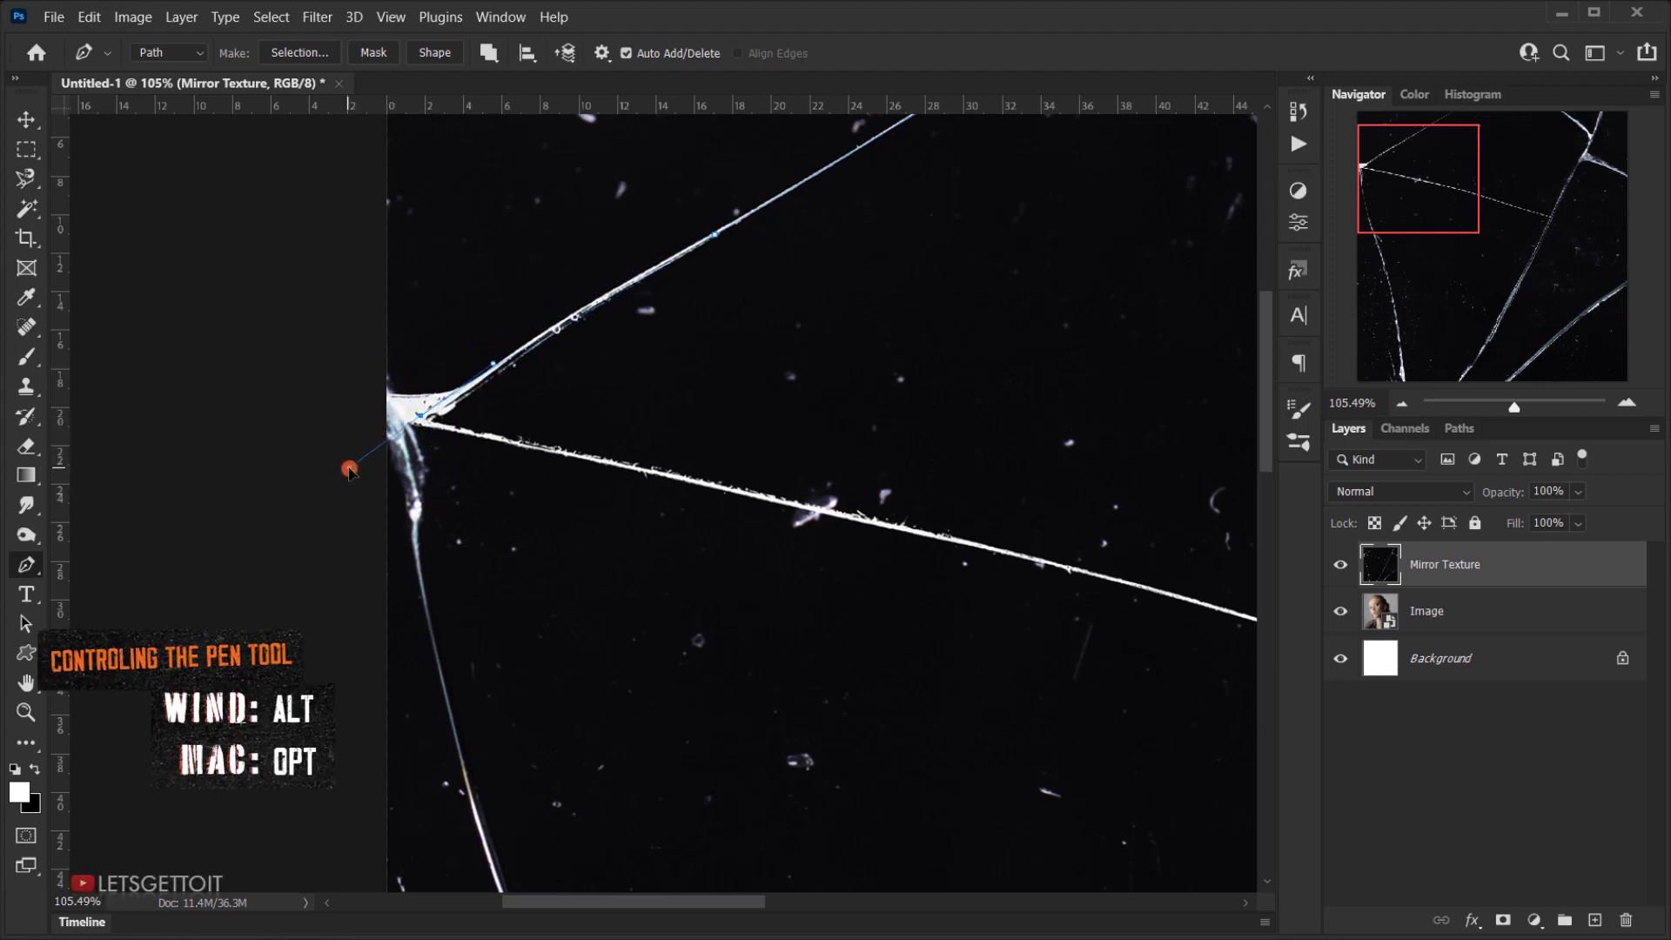
pyautogui.moveTo(349, 470); pyautogui.dragTo(431, 425)
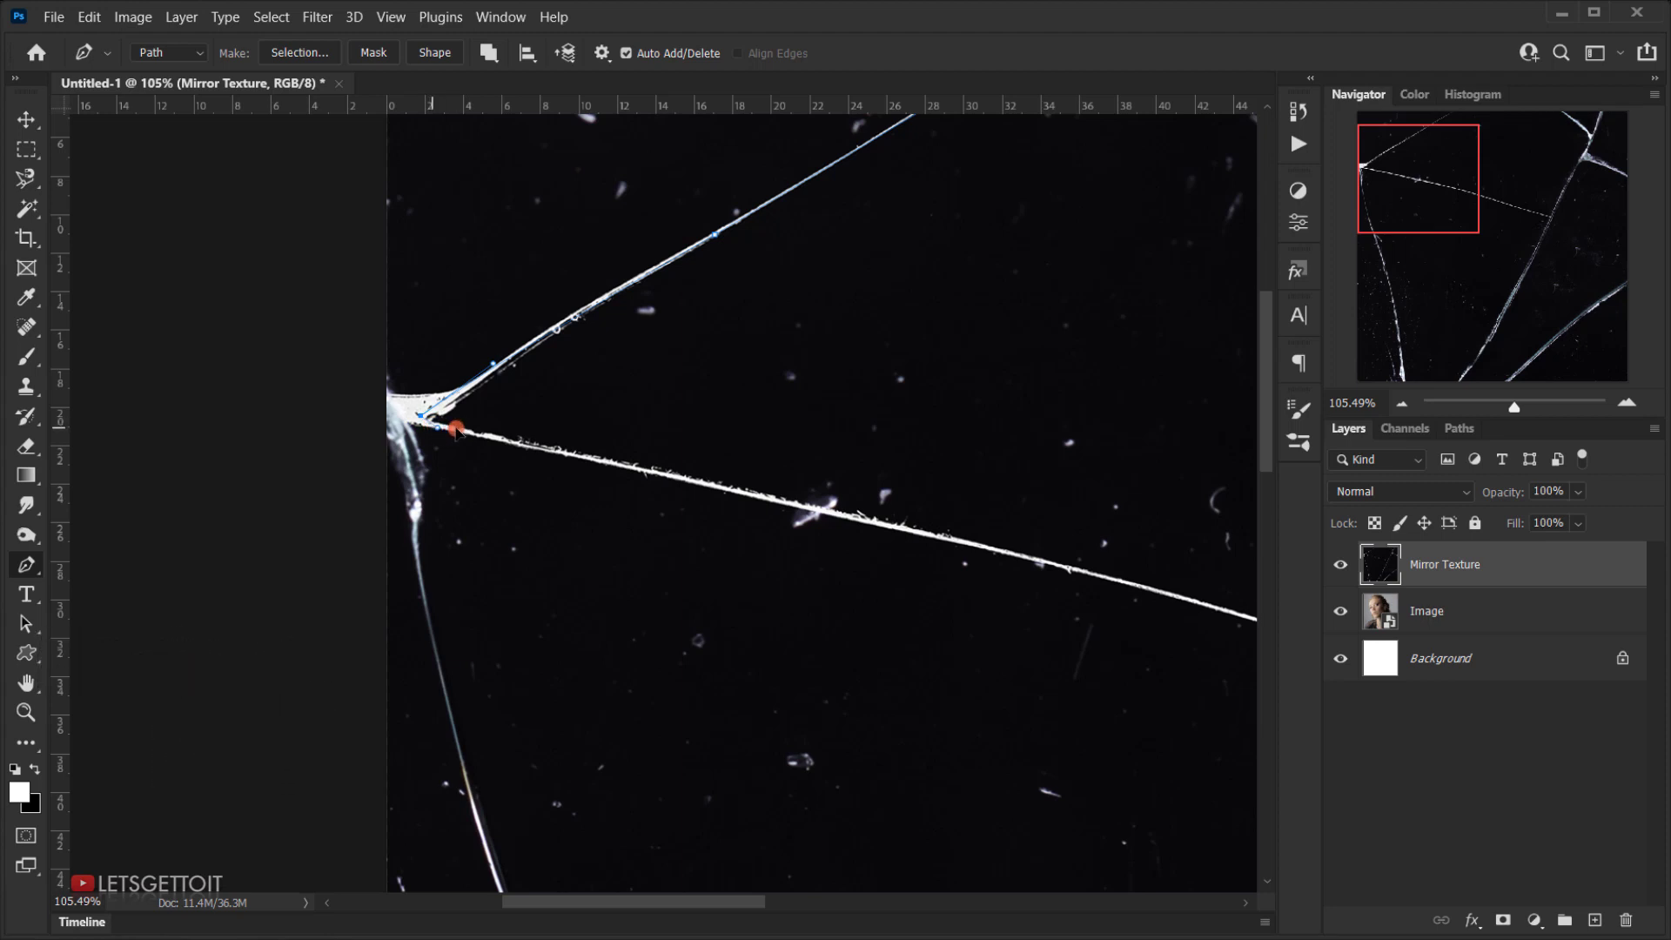
pyautogui.scroll(3, 427, 434)
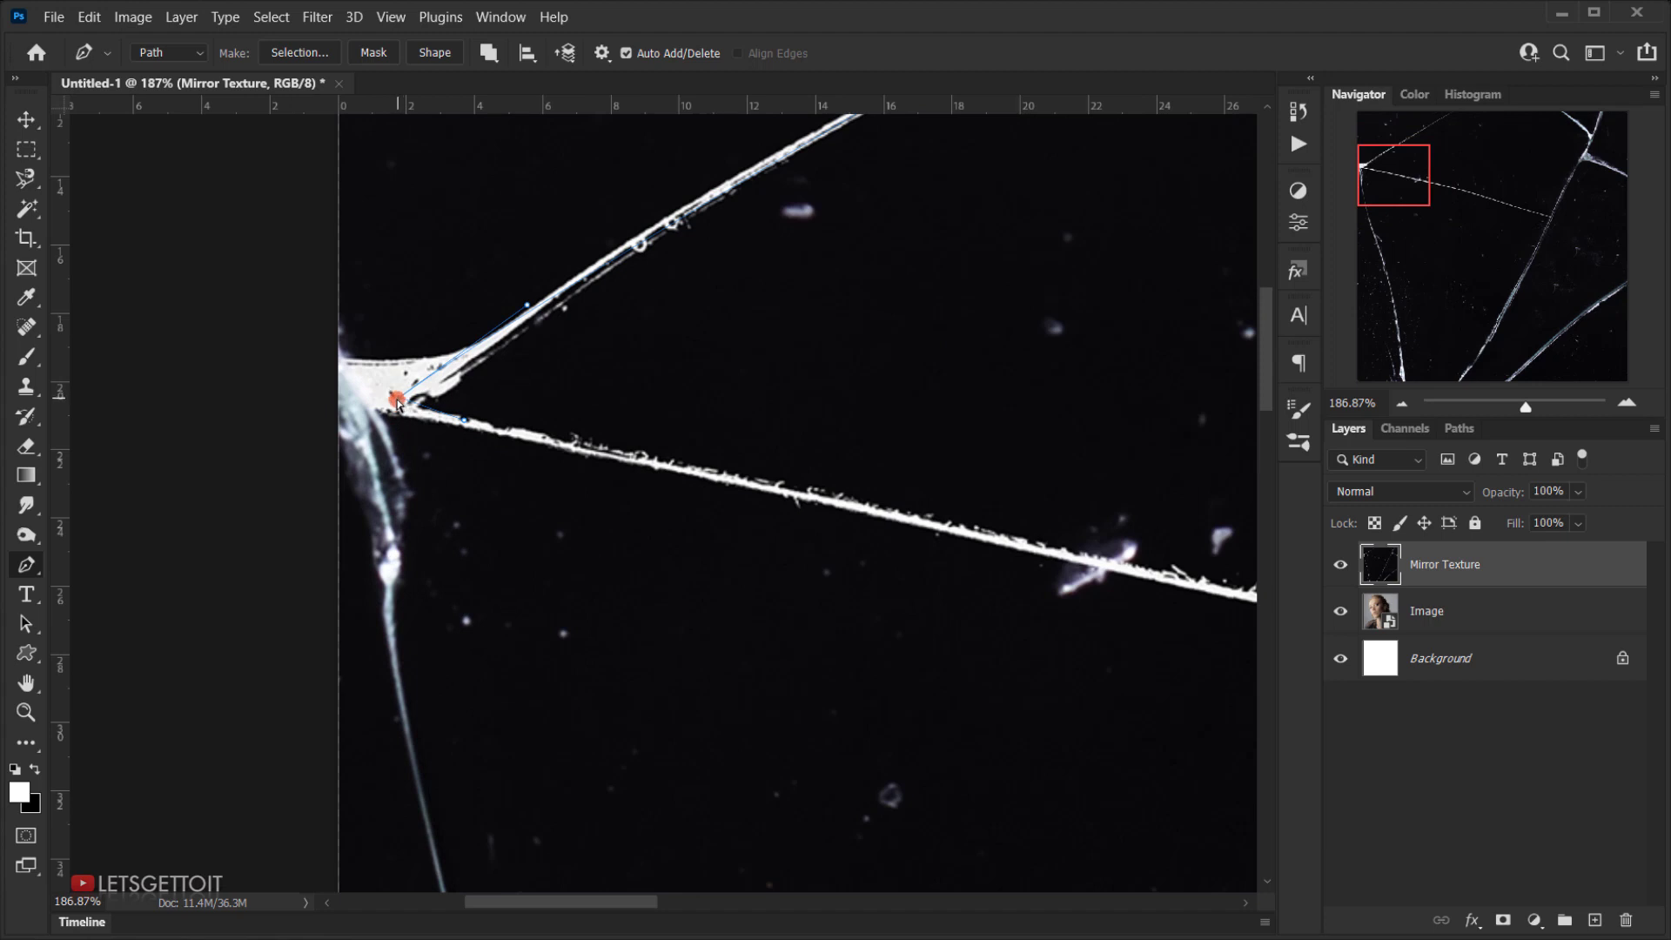
pyautogui.moveTo(397, 402); pyautogui.dragTo(481, 427)
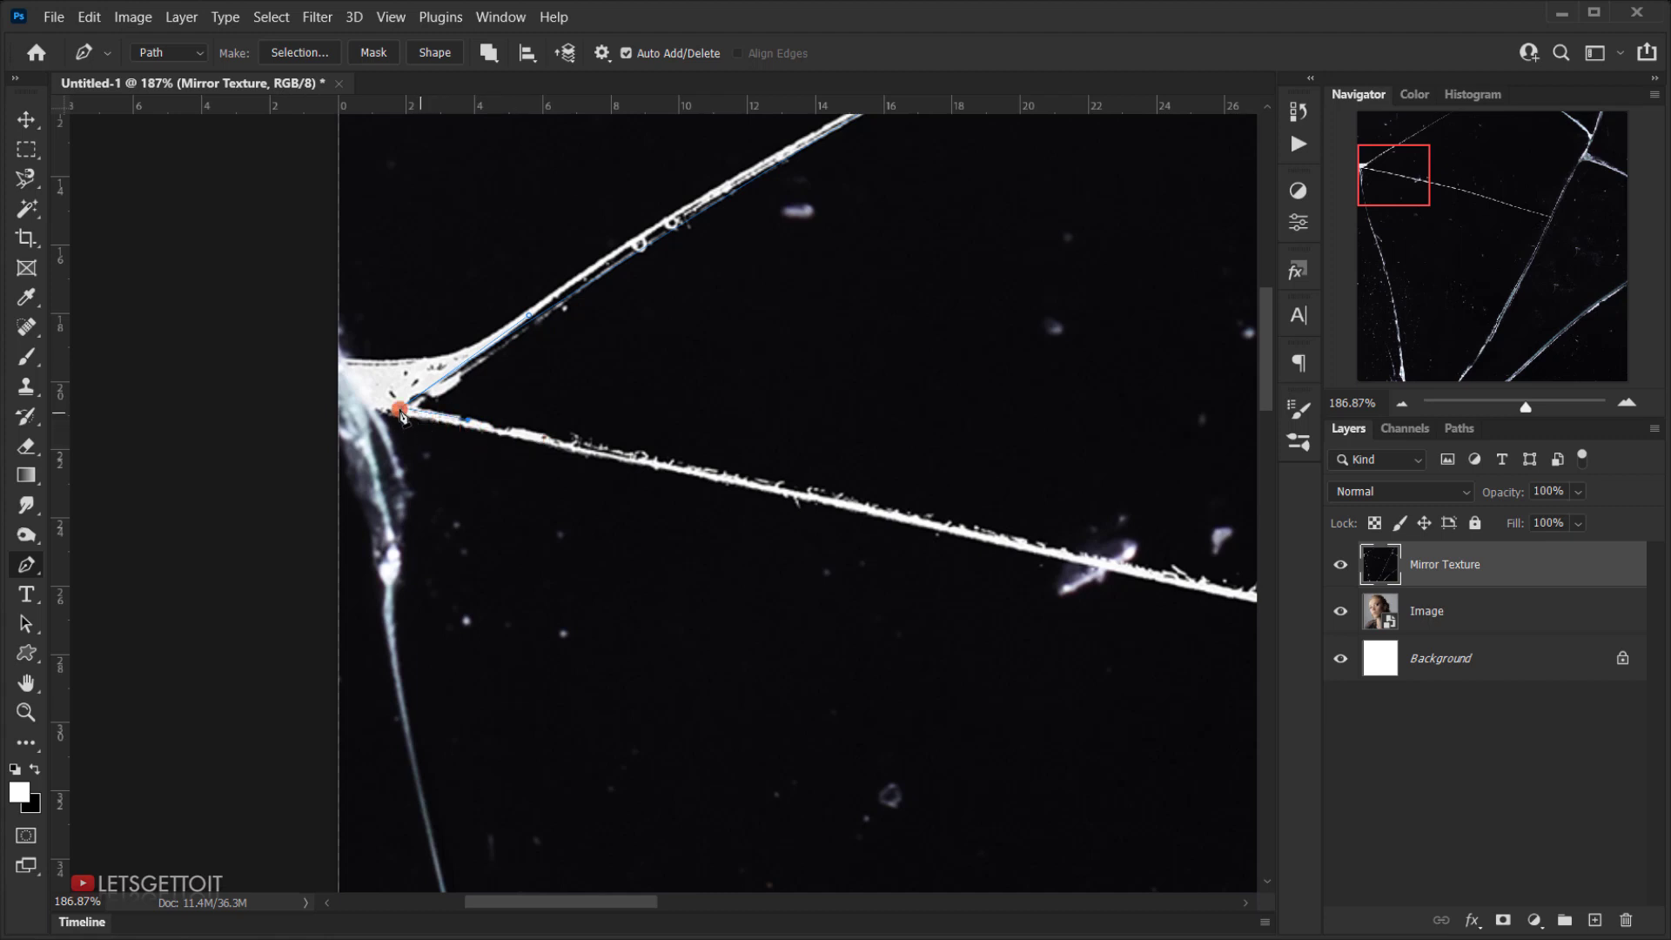
# Trace the middle crack with the Pen tool from the left junction to where it meets the long diagonal crack, fitting the curve handles to it.
pyautogui.click(1087, 561)
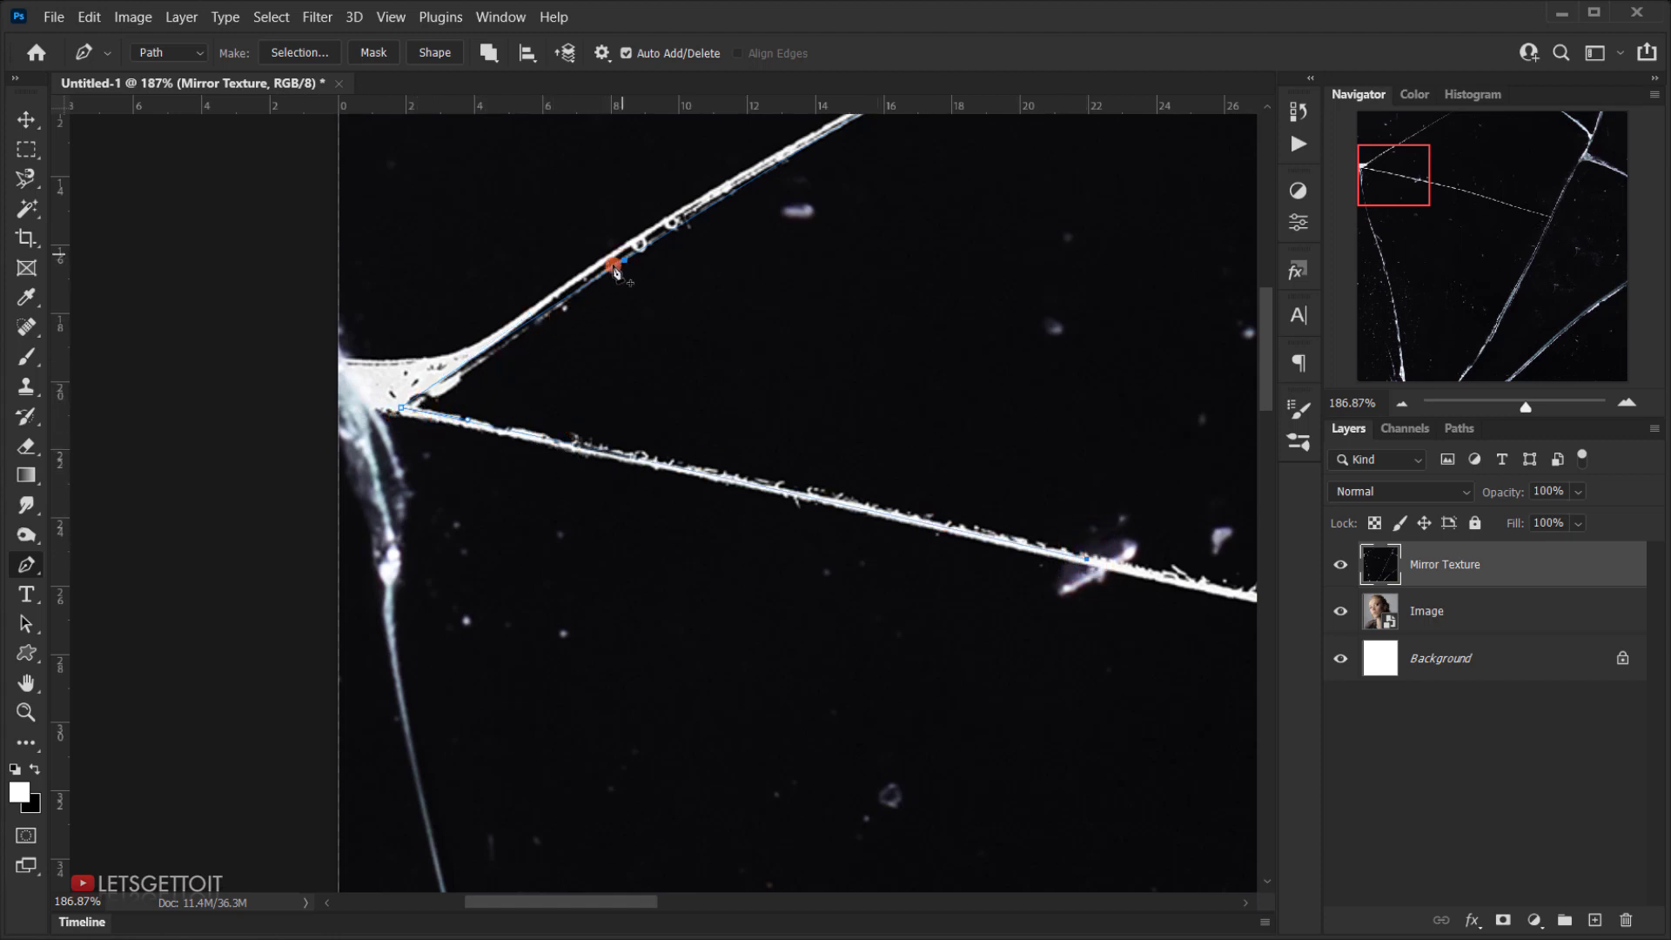
pyautogui.click(397, 406)
pyautogui.moveTo(991, 602); pyautogui.dragTo(203, 420)
pyautogui.scroll(-3, 213, 423)
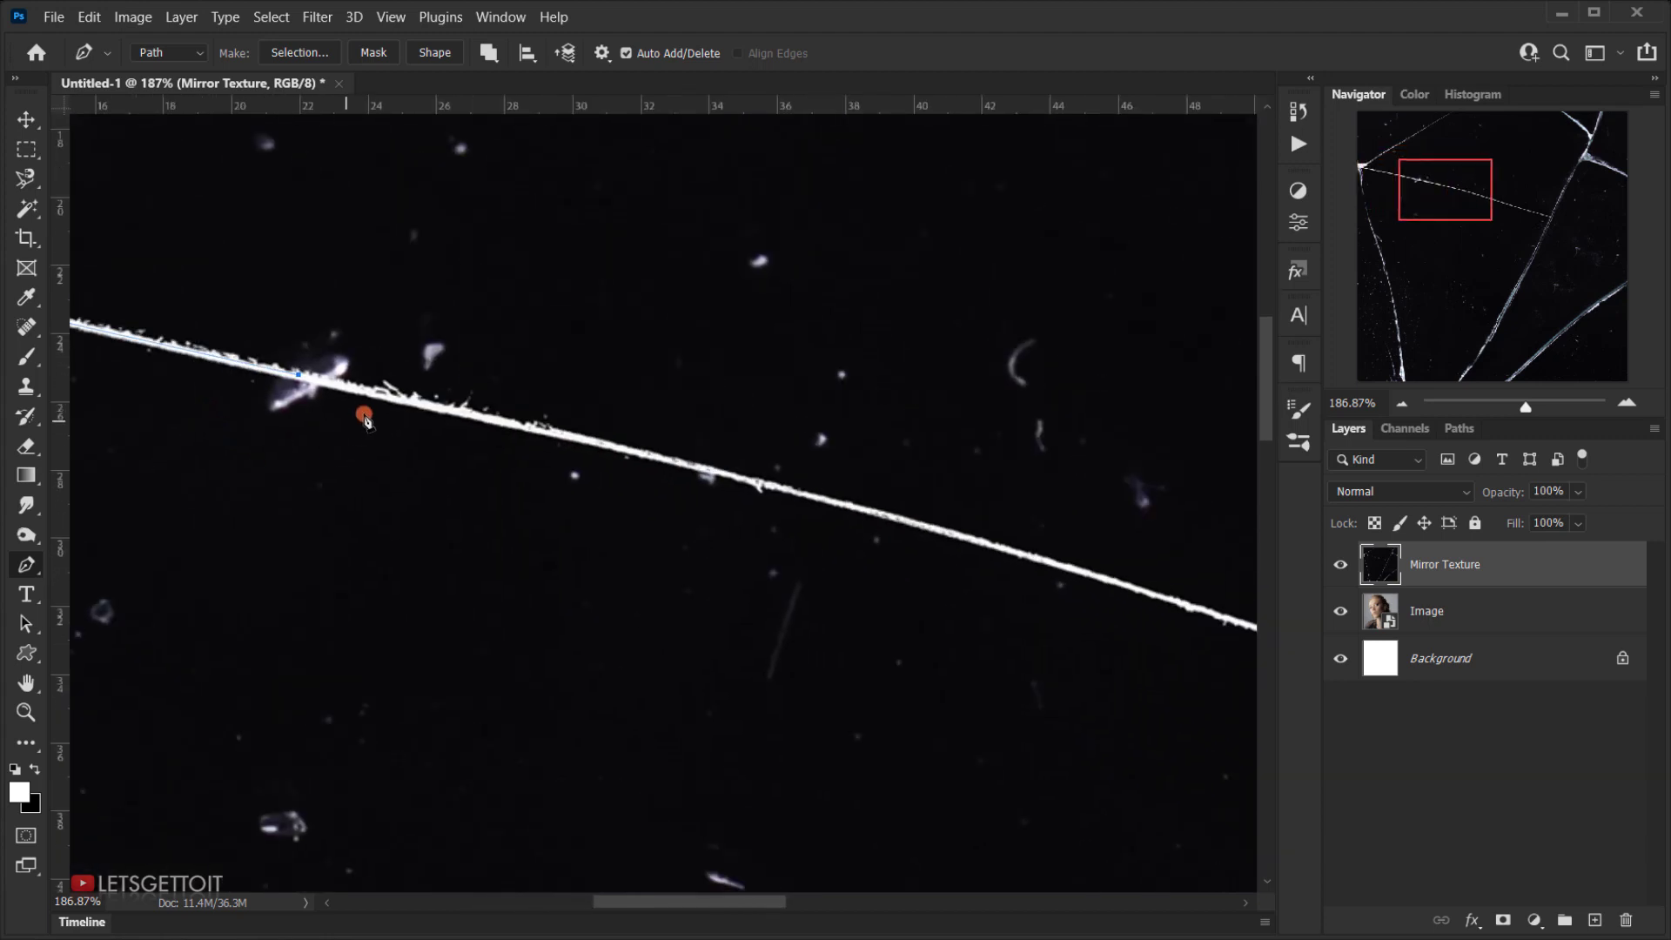
pyautogui.moveTo(1028, 572); pyautogui.dragTo(1204, 641)
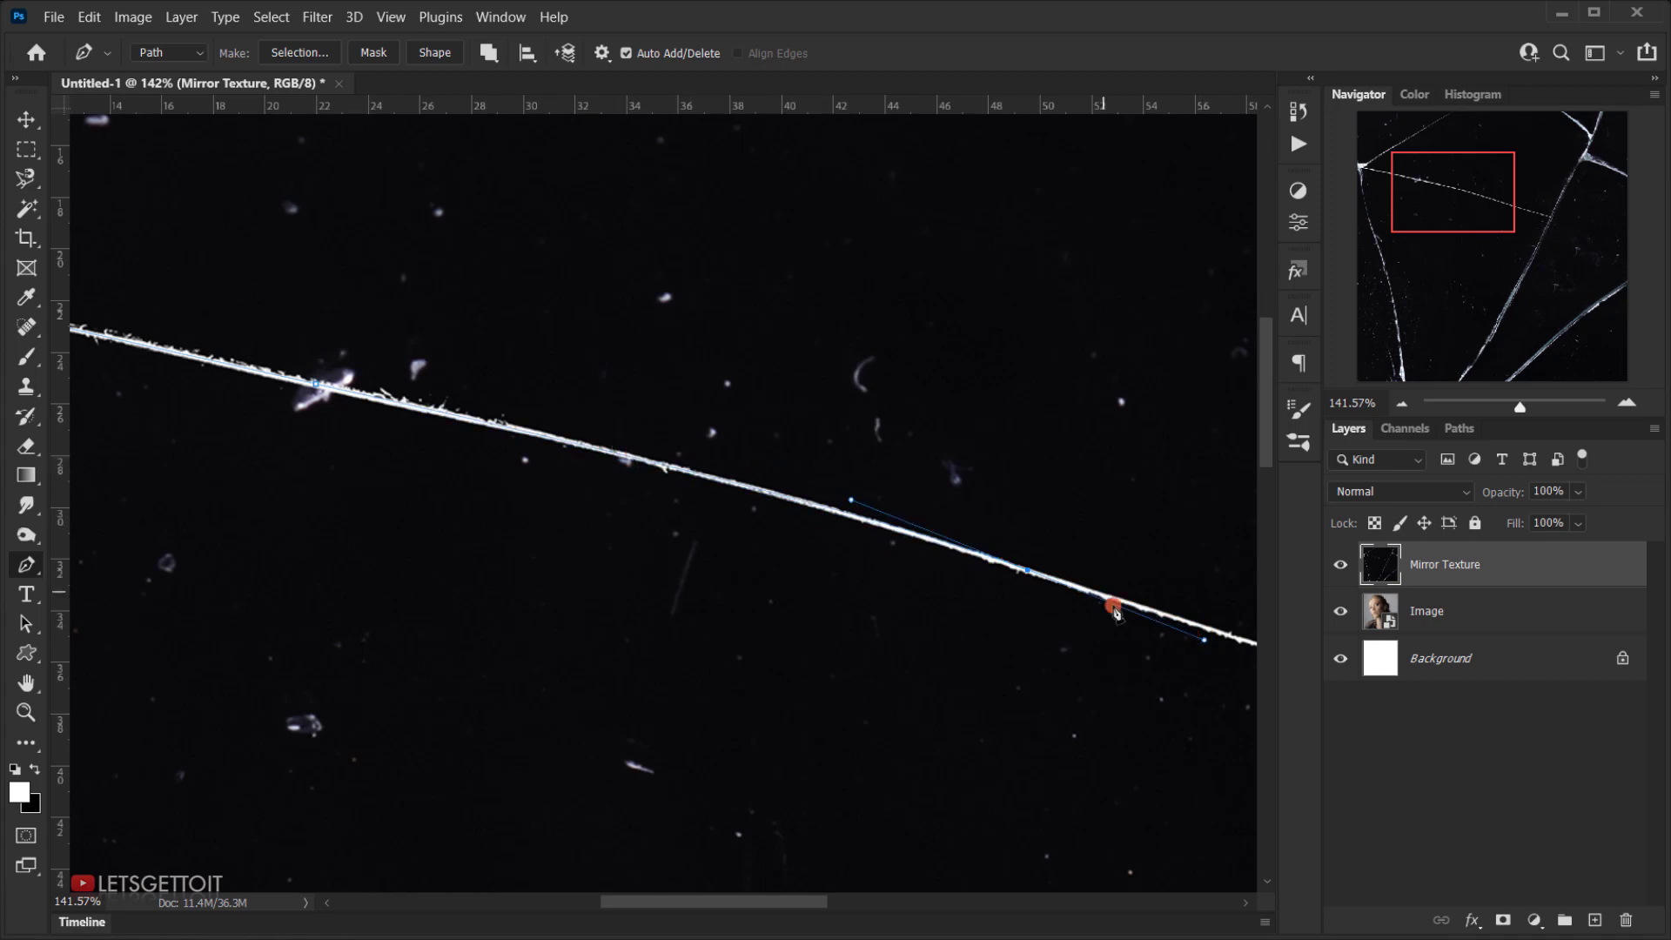
pyautogui.moveTo(1100, 645); pyautogui.dragTo(896, 552)
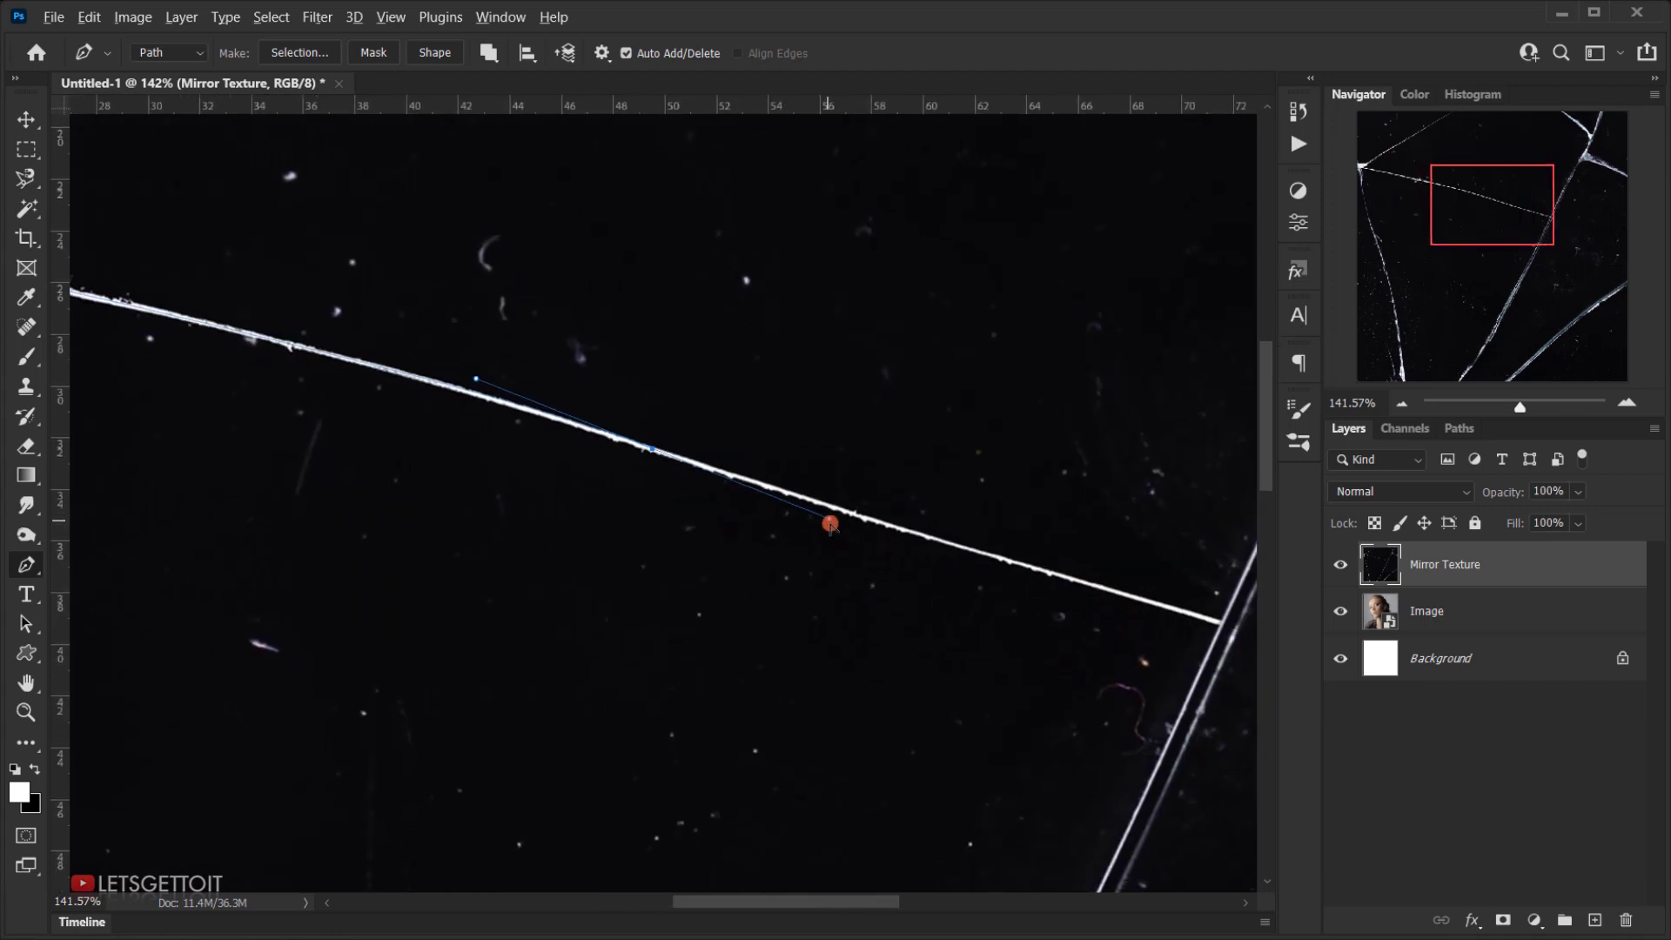
pyautogui.moveTo(838, 528); pyautogui.dragTo(829, 510)
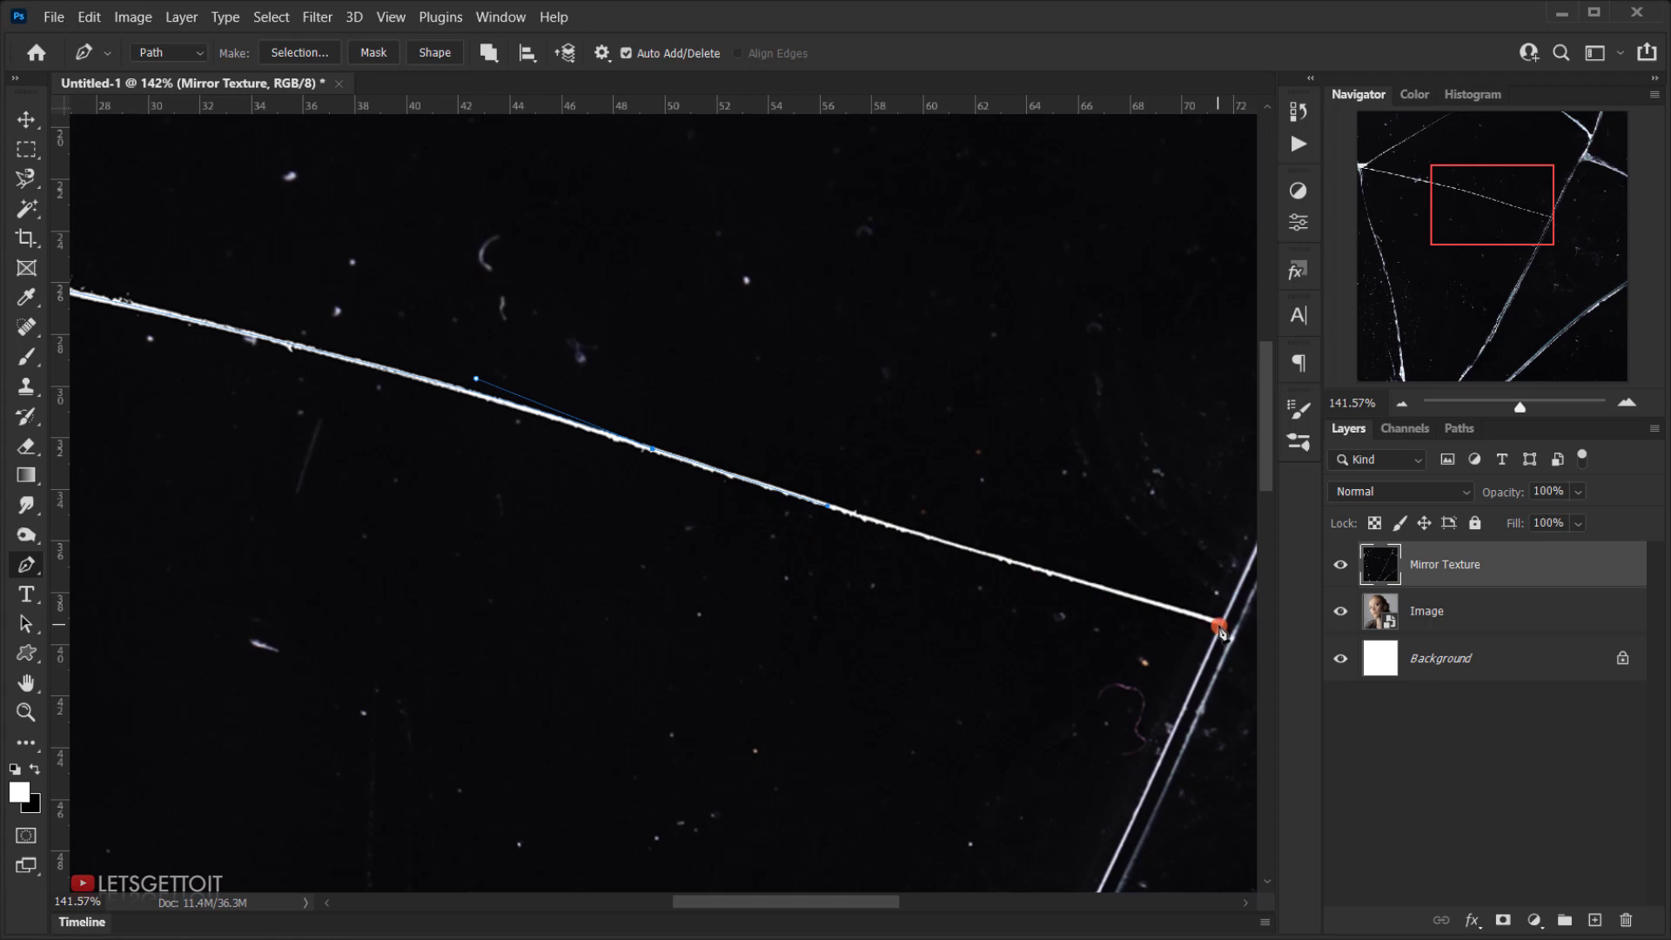
pyautogui.click(1219, 624)
pyautogui.moveTo(1214, 631); pyautogui.dragTo(592, 773)
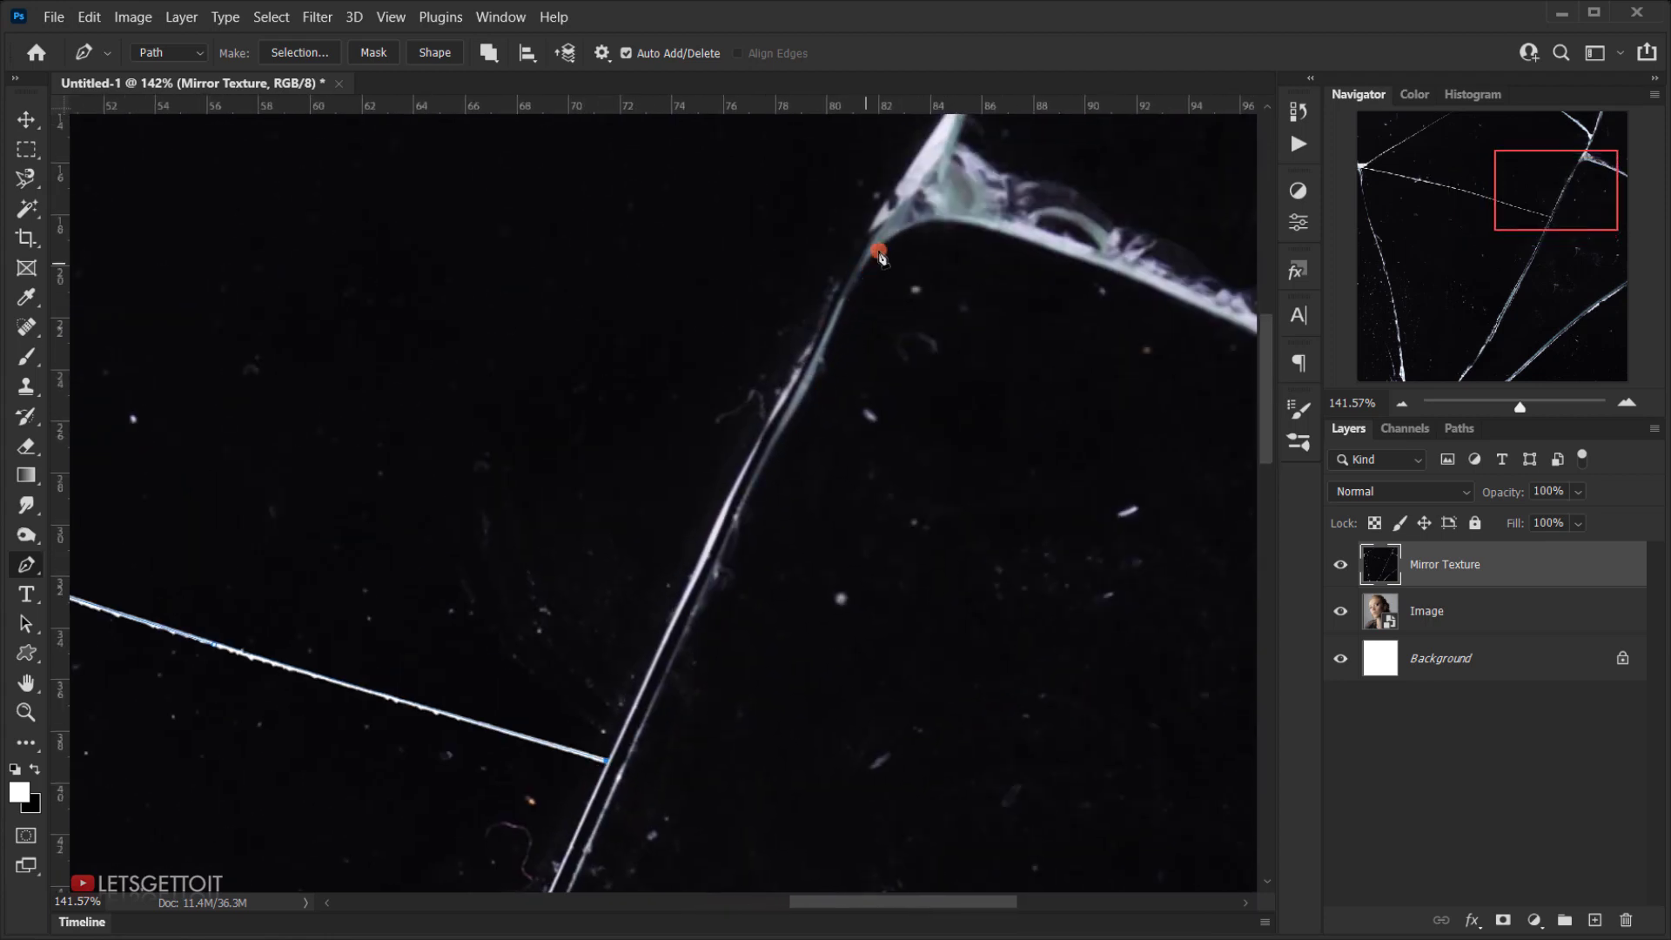
# Continue the Pen tool path up the long diagonal crack, through the upper junction and onto the crack branching toward the canvas's top edge.
pyautogui.moveTo(870, 240); pyautogui.dragTo(903, 180)
pyautogui.moveTo(897, 243); pyautogui.dragTo(686, 623)
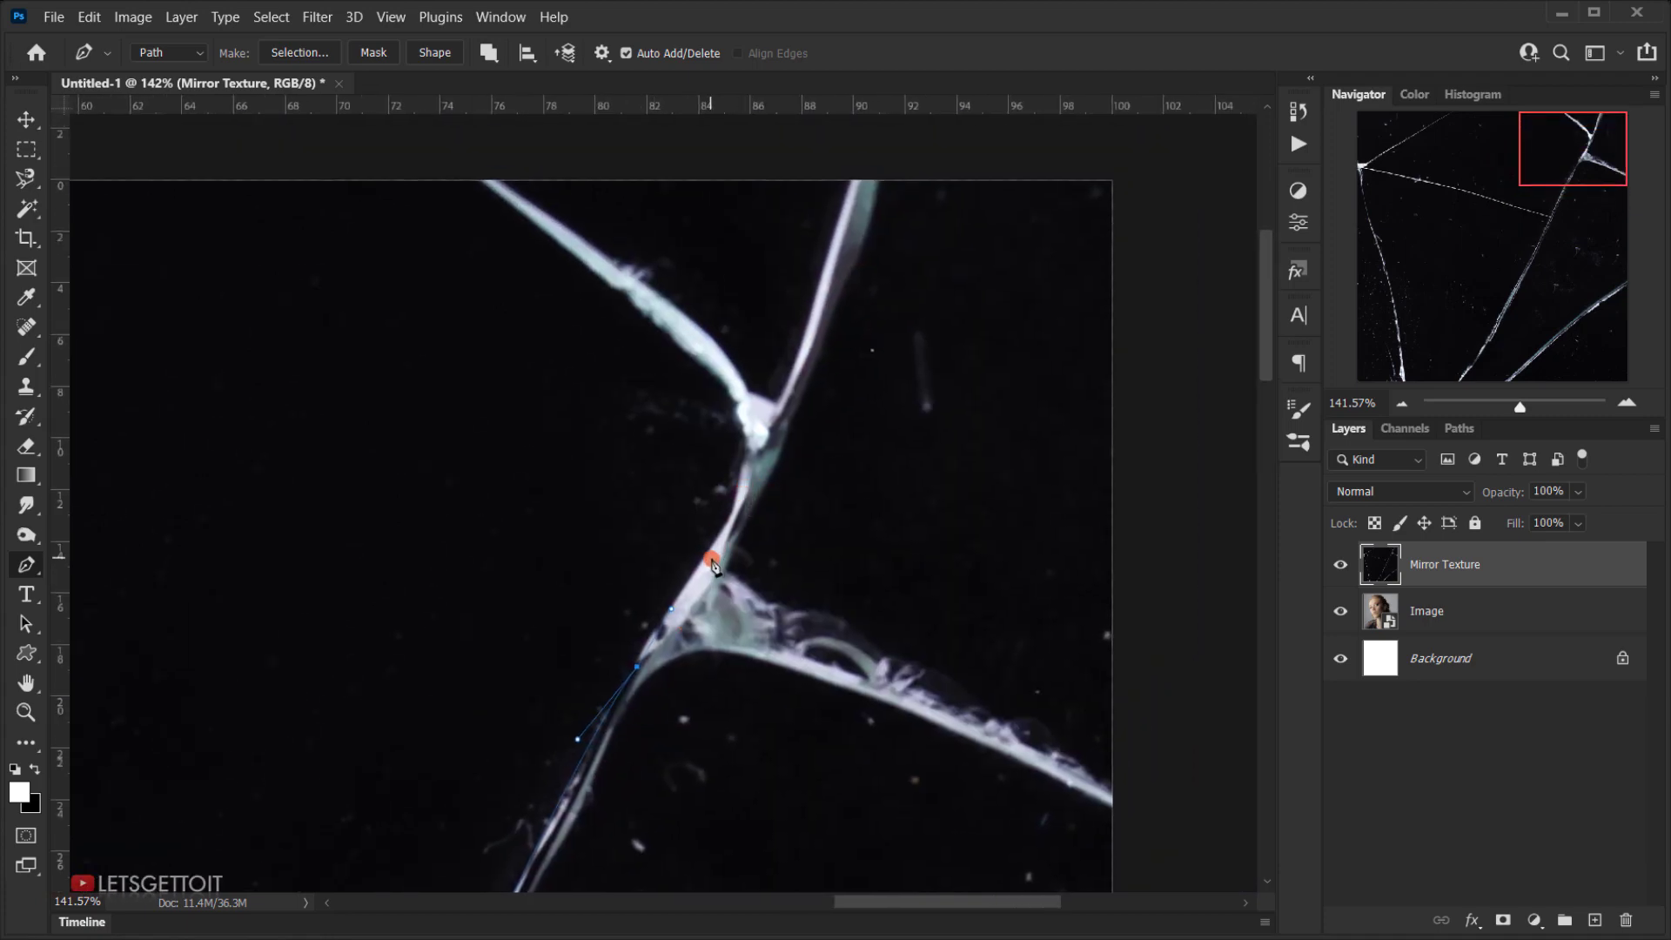
pyautogui.moveTo(728, 528); pyautogui.dragTo(741, 510)
pyautogui.moveTo(702, 358); pyautogui.dragTo(634, 298)
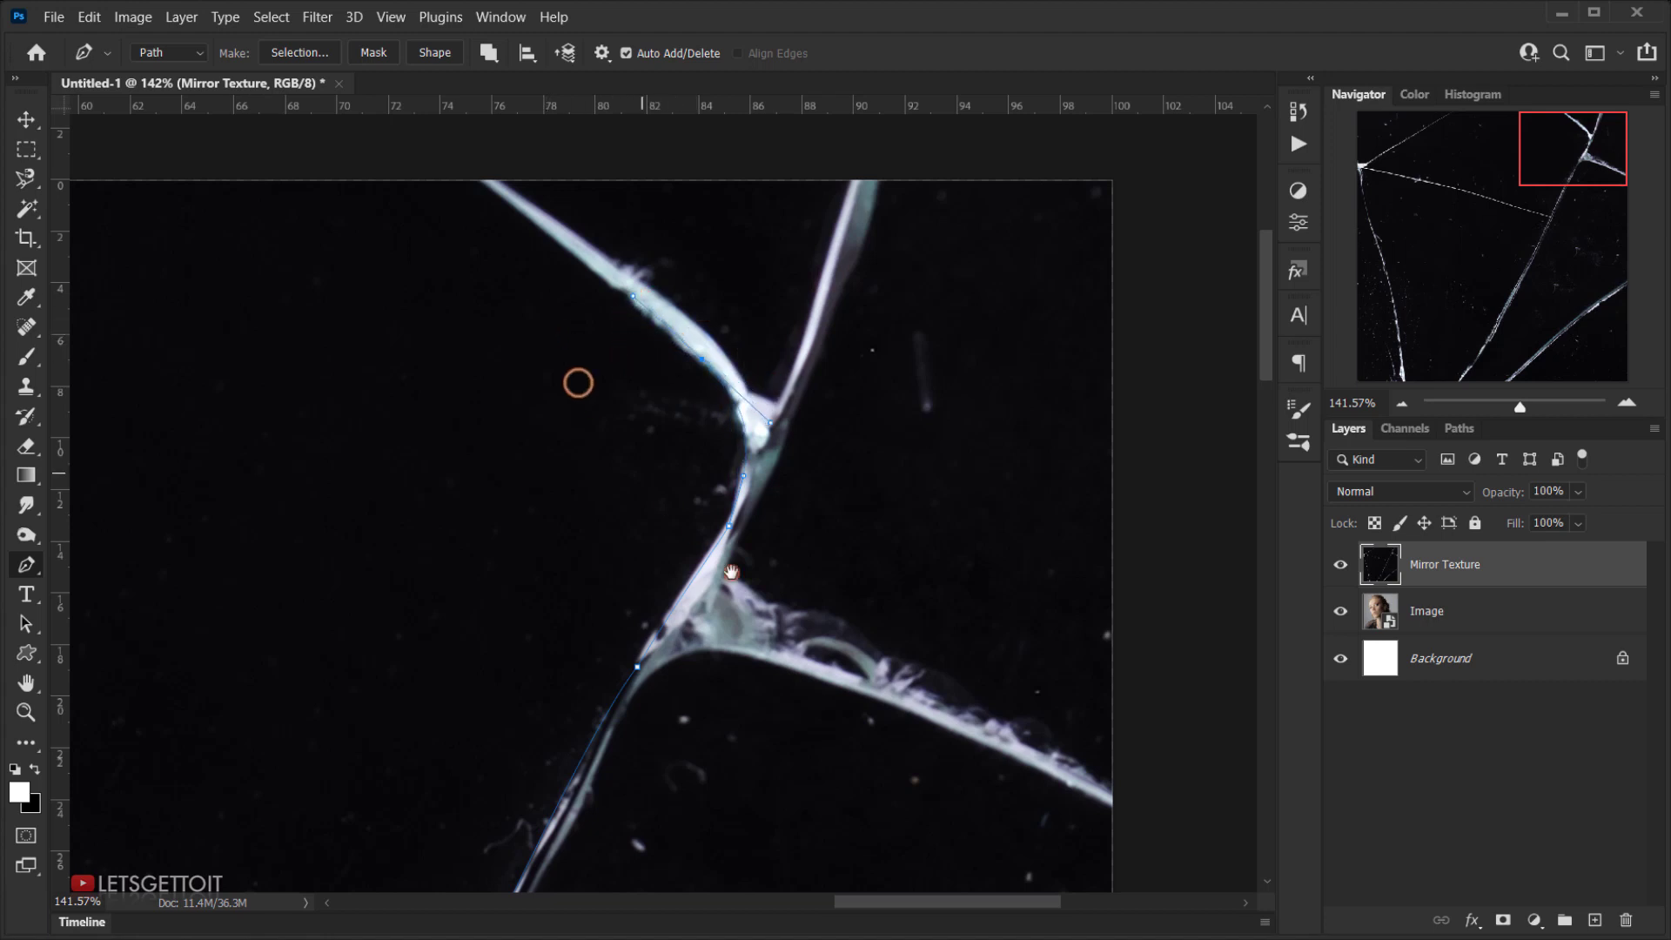
# Extend the path to just above the canvas where the branching crack exits, and close it at its starting anchor above the upper-left crack.
pyautogui.moveTo(578, 380); pyautogui.dragTo(767, 613)
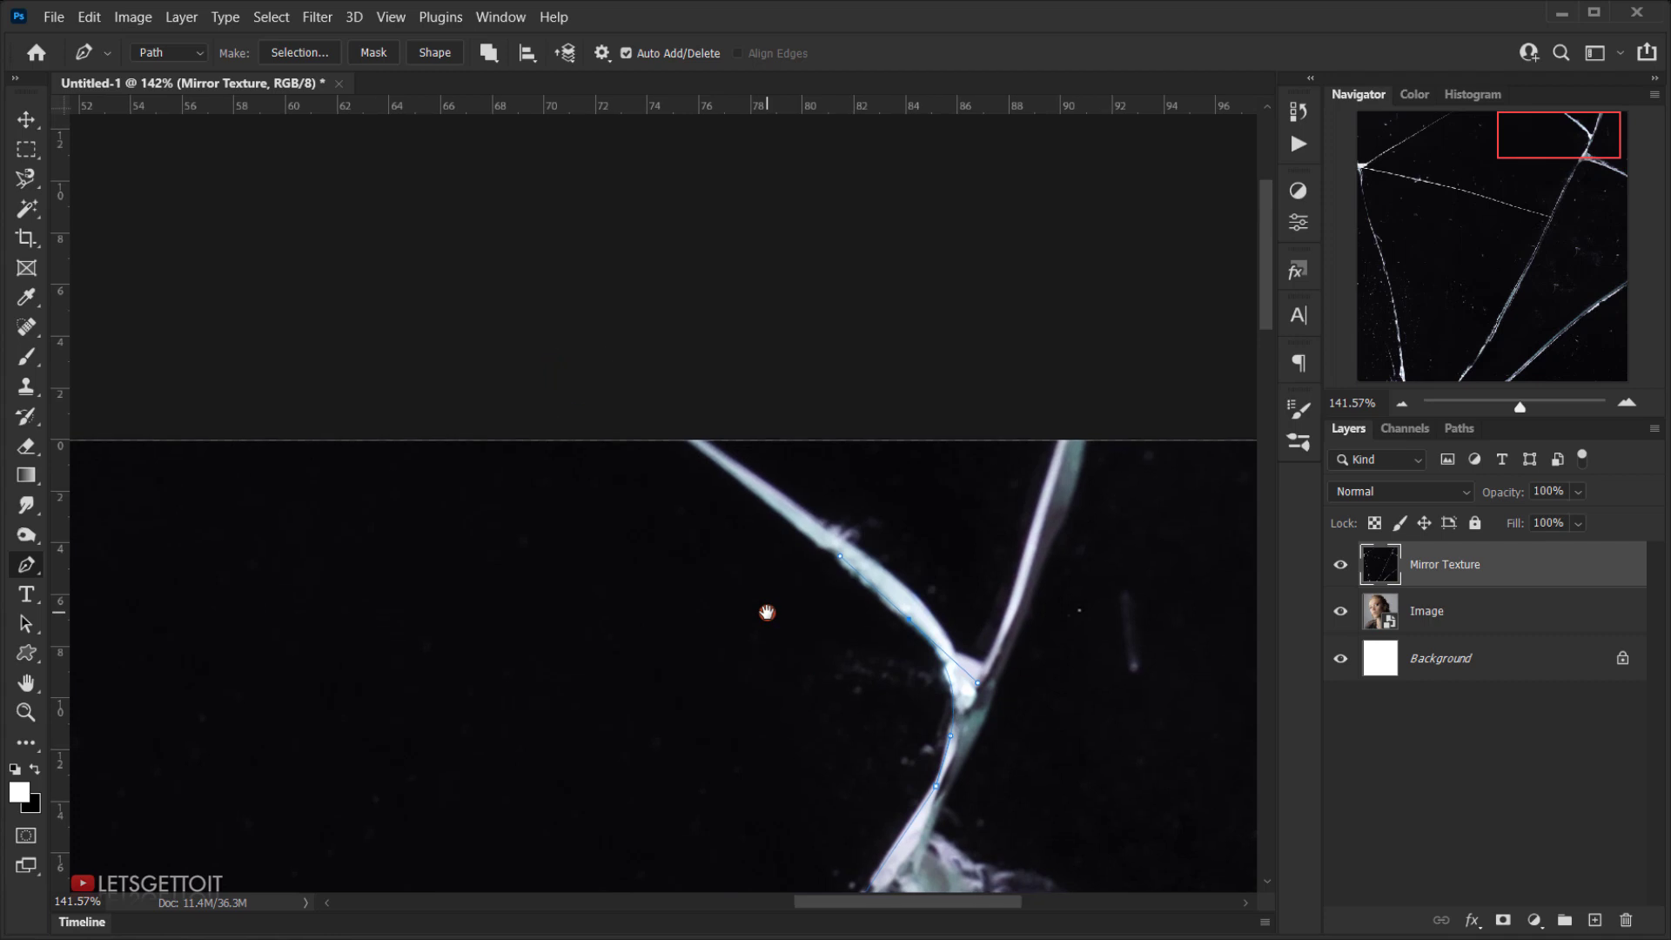
pyautogui.click(682, 432)
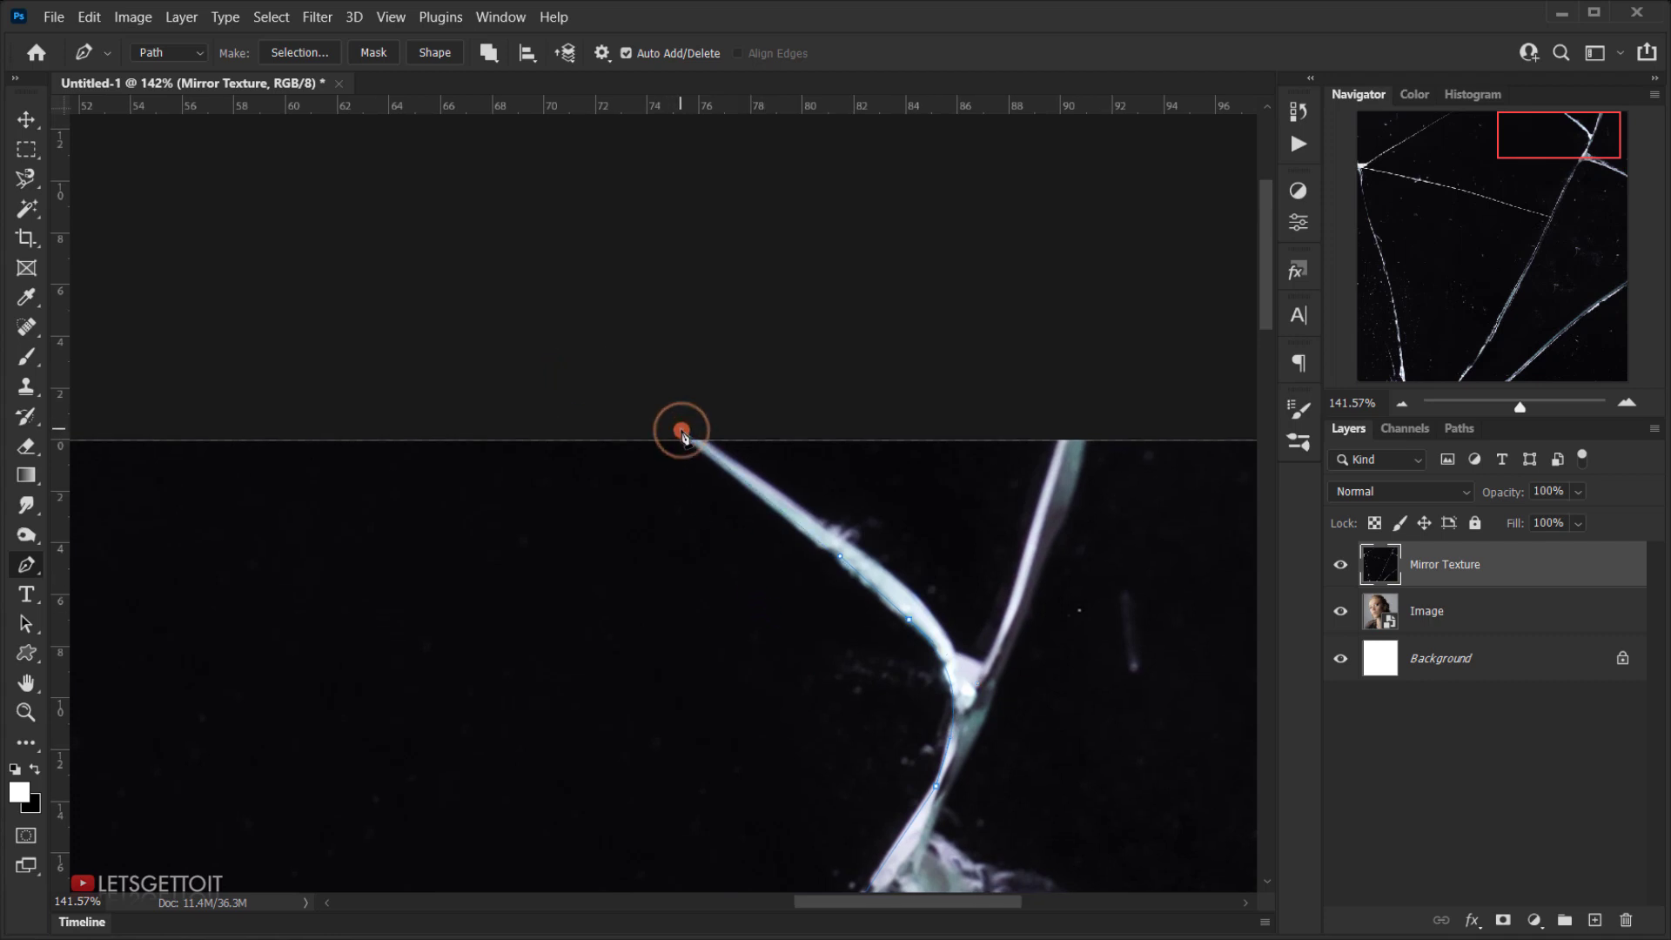
pyautogui.moveTo(395, 500); pyautogui.dragTo(936, 477)
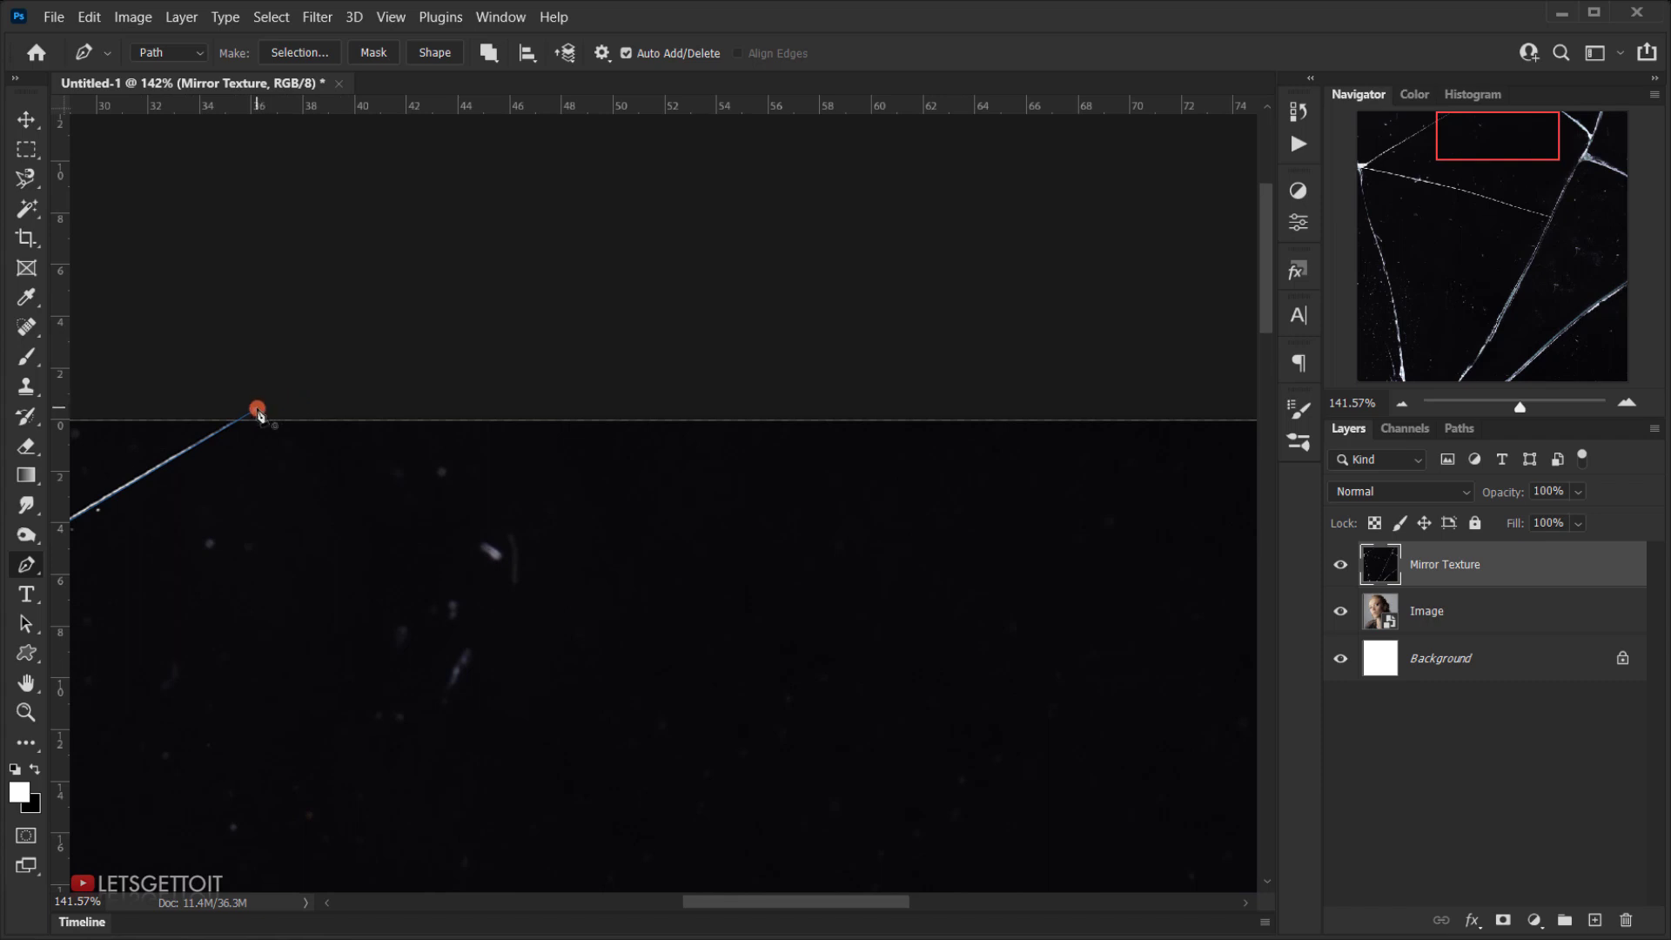
pyautogui.click(258, 411)
pyautogui.scroll(-5, 496, 485)
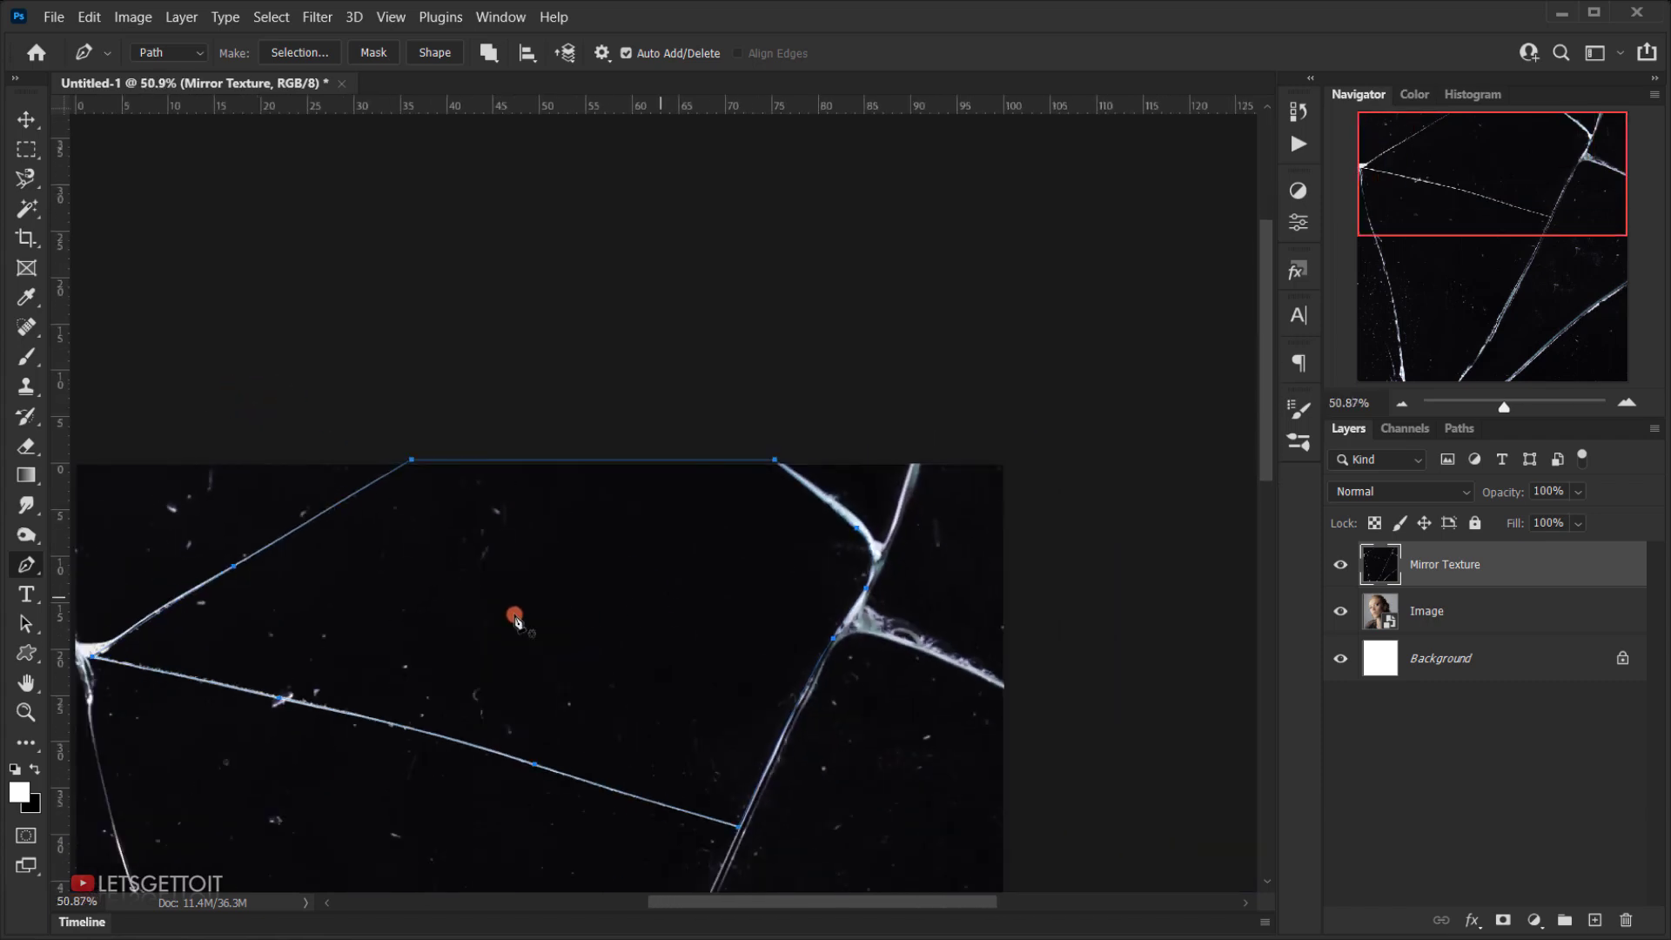
pyautogui.scroll(-2, 496, 528)
pyautogui.scroll(3, 660, 337)
pyautogui.moveTo(641, 329); pyautogui.dragTo(681, 568)
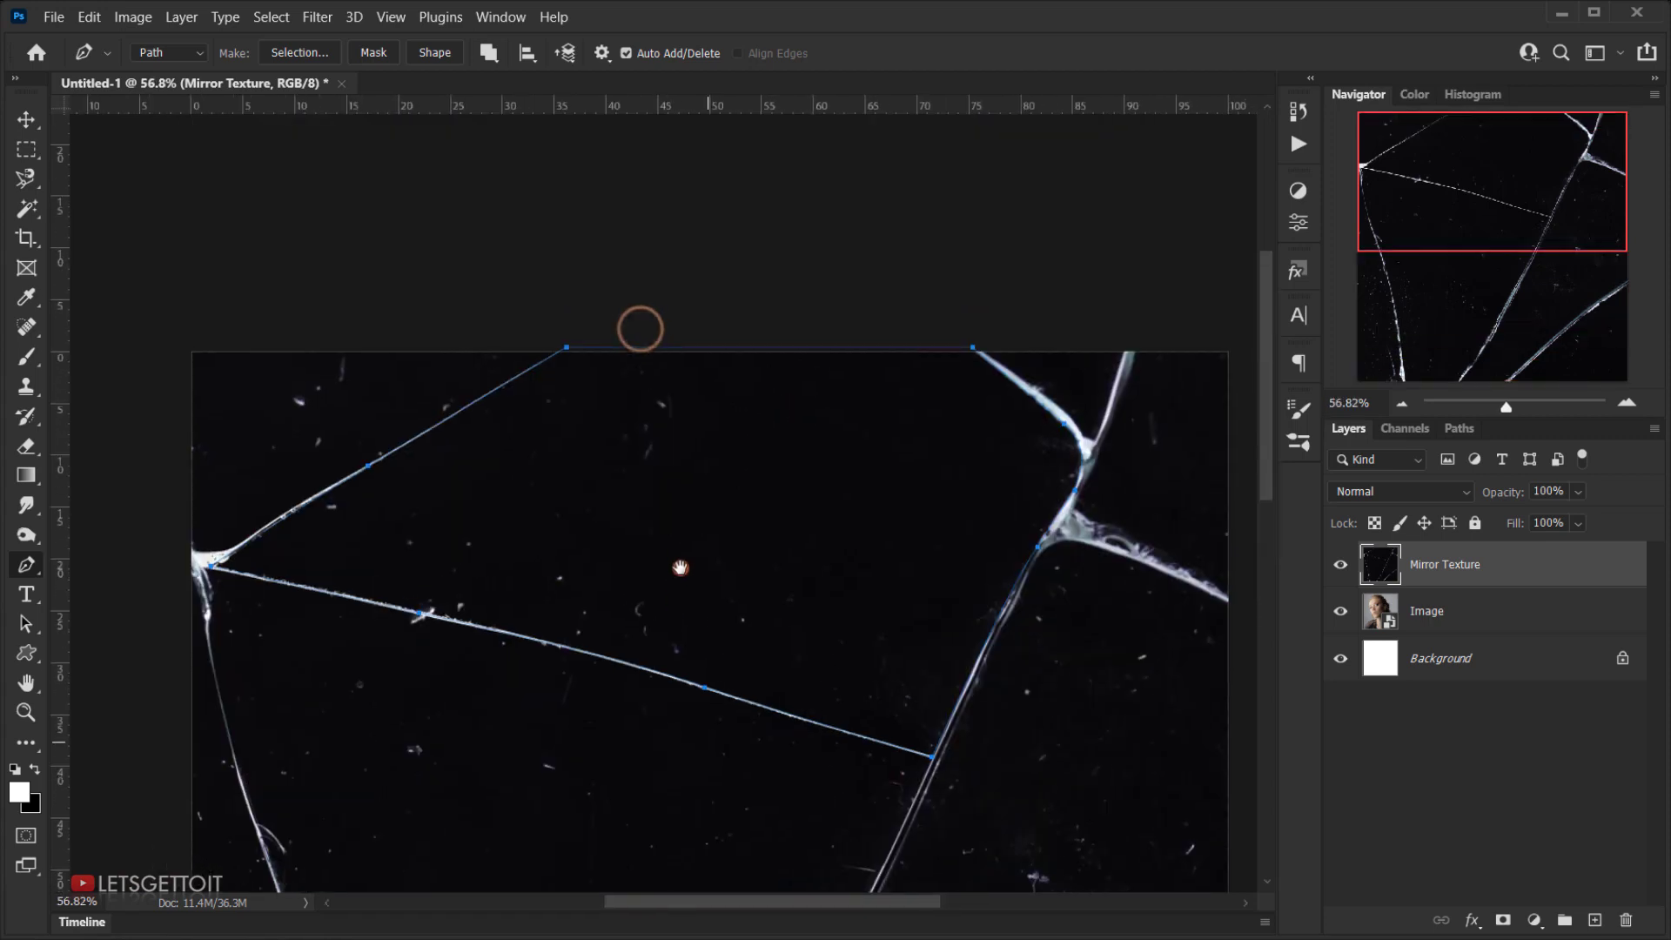
pyautogui.scroll(1, 396, 570)
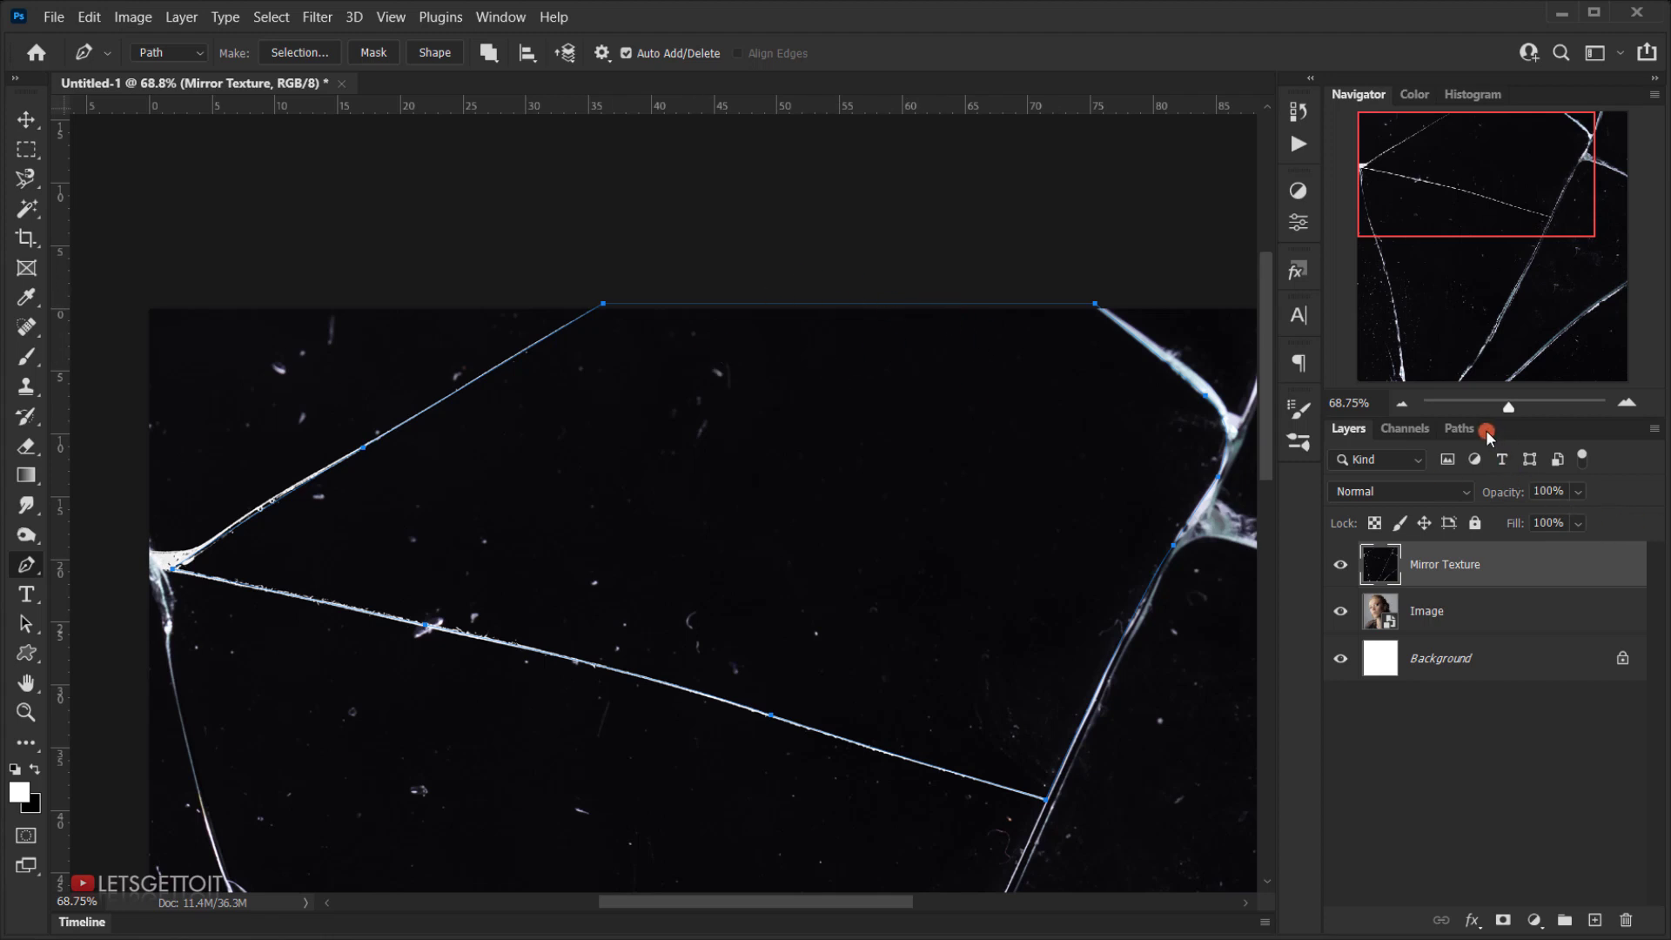
# Display the document's list of paths with the traced work path.
pyautogui.click(1460, 429)
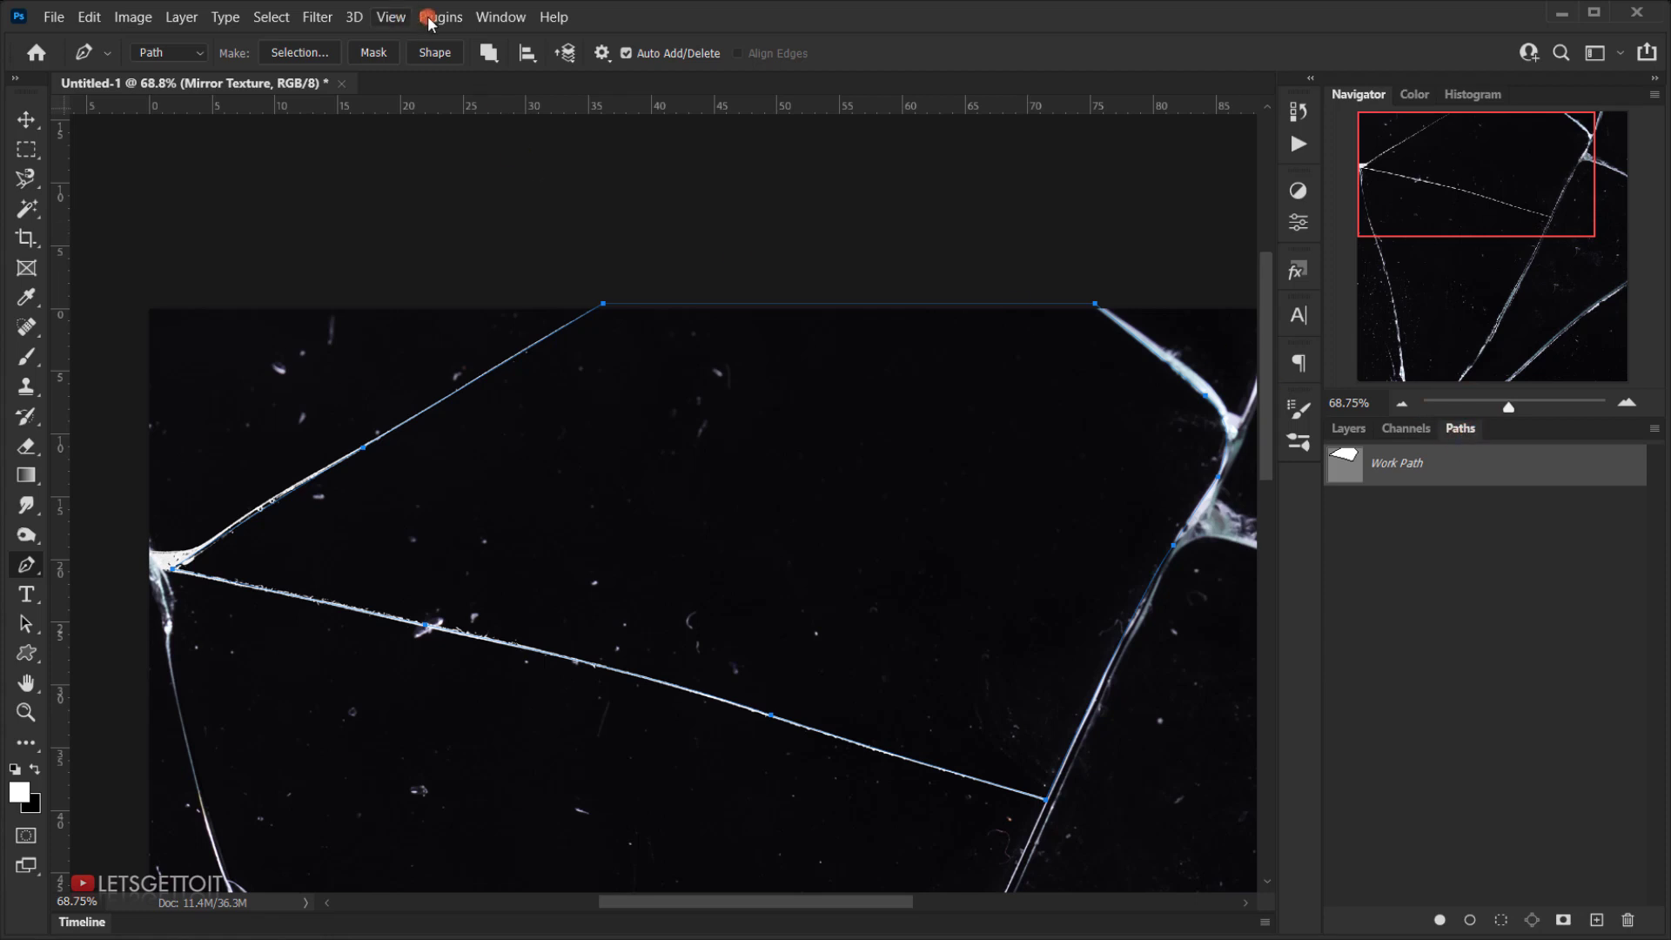
pyautogui.click(501, 17)
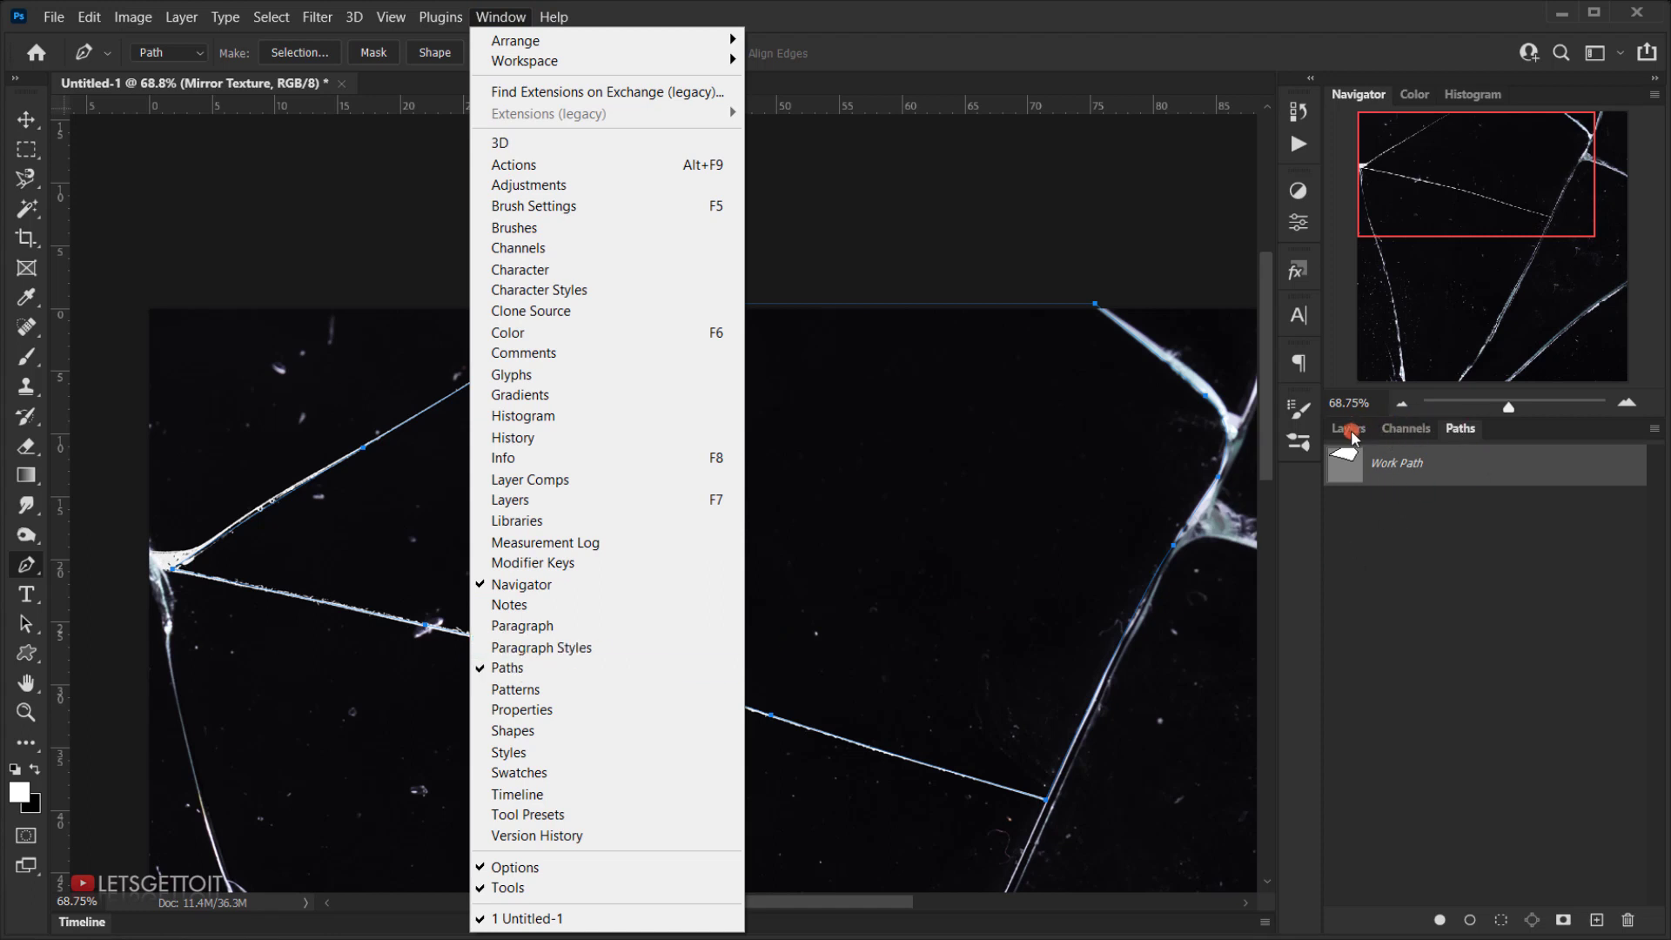
pyautogui.click(1462, 432)
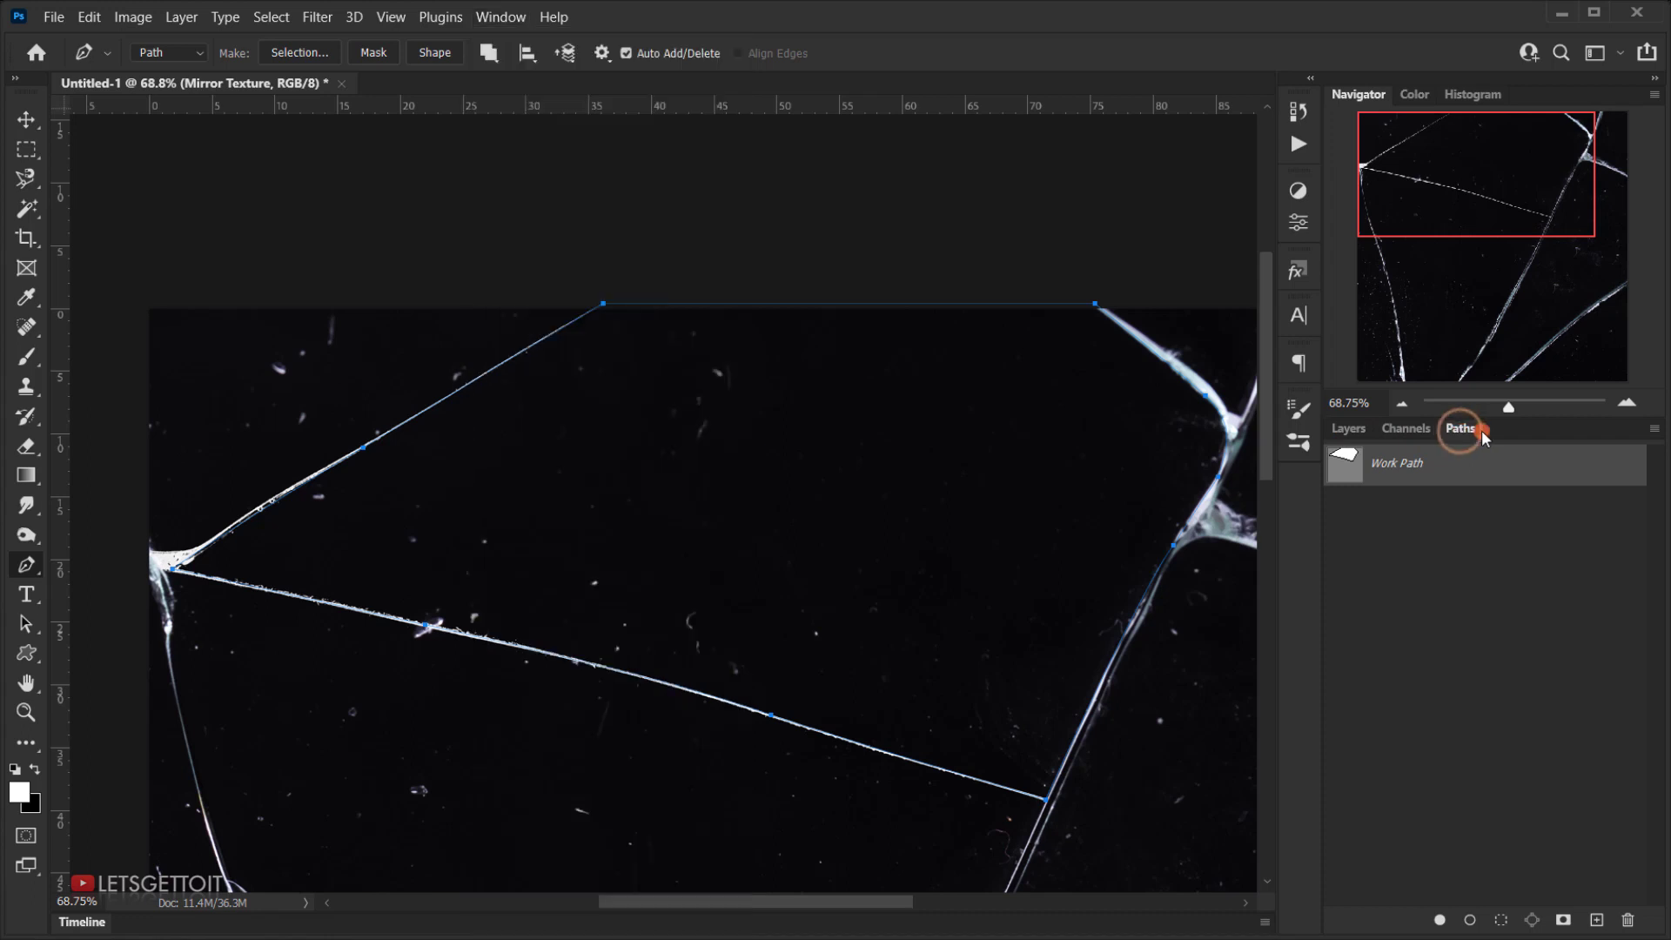
pyautogui.click(489, 17)
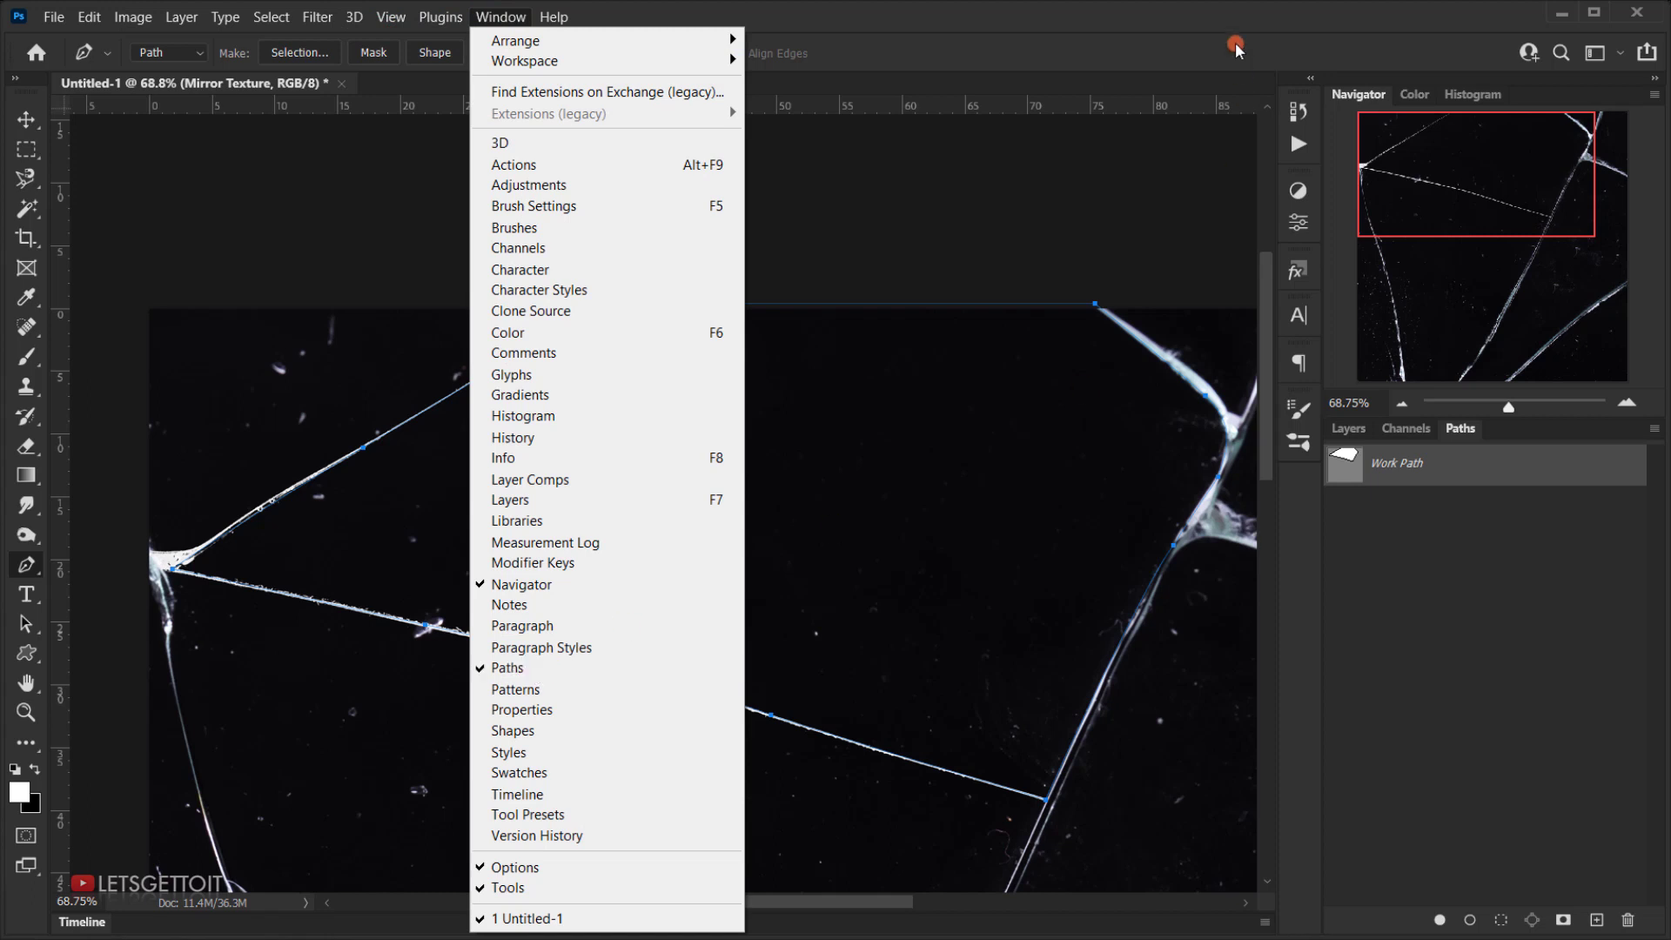
pyautogui.click(1181, 13)
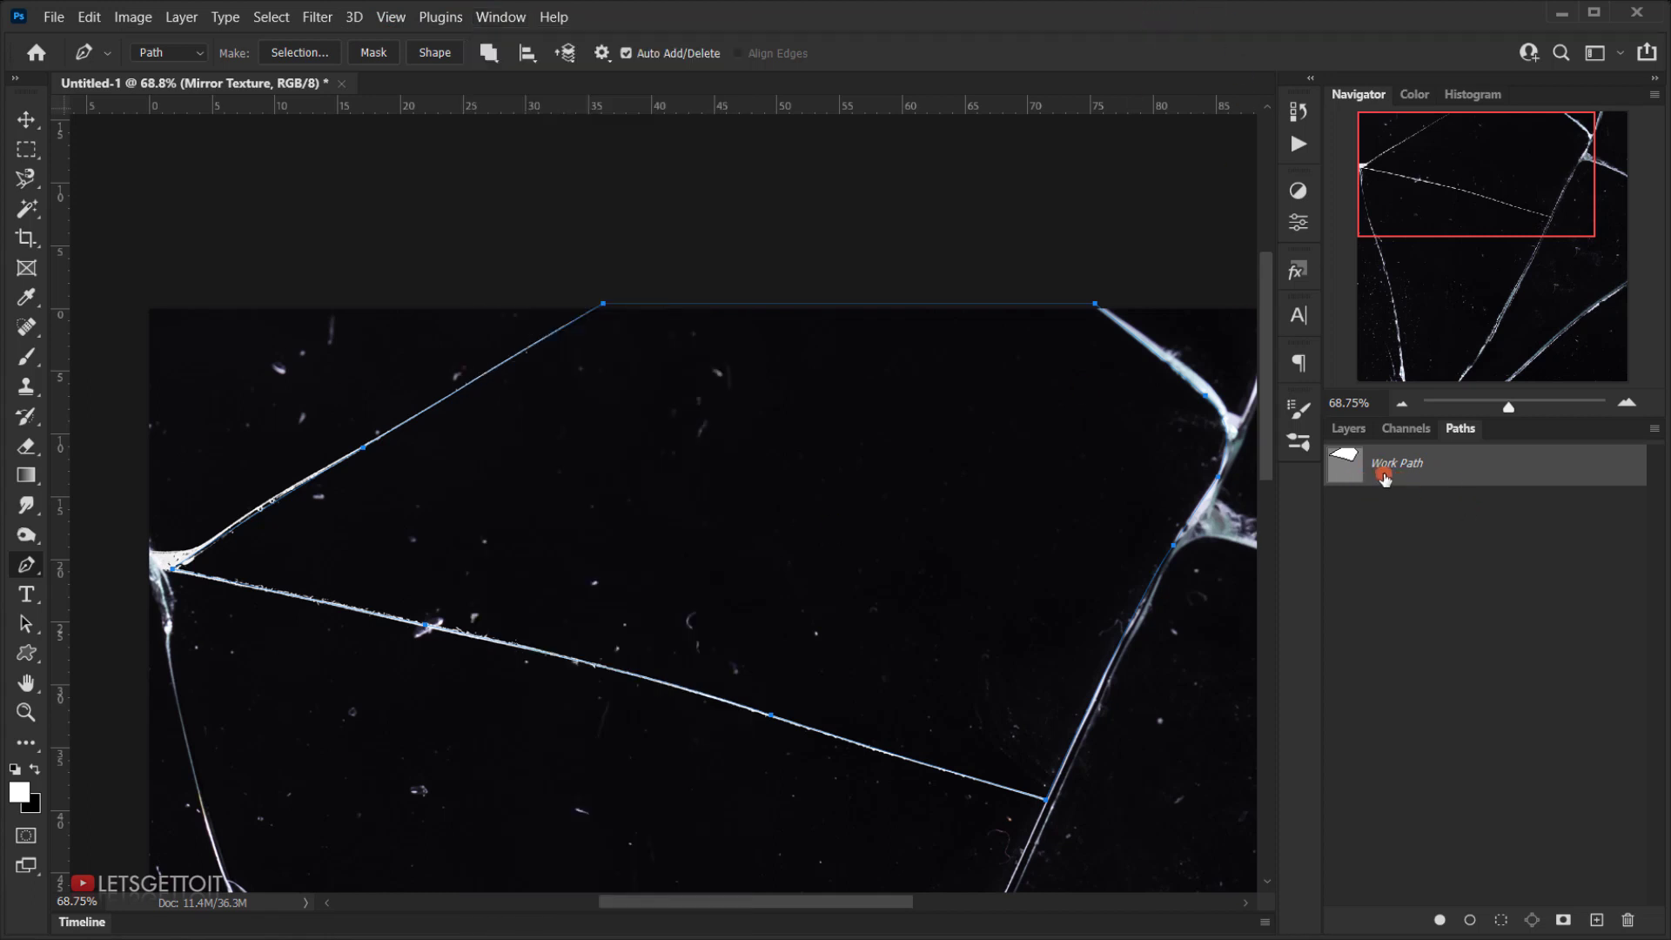
pyautogui.click(564, 326)
pyautogui.click(1466, 506)
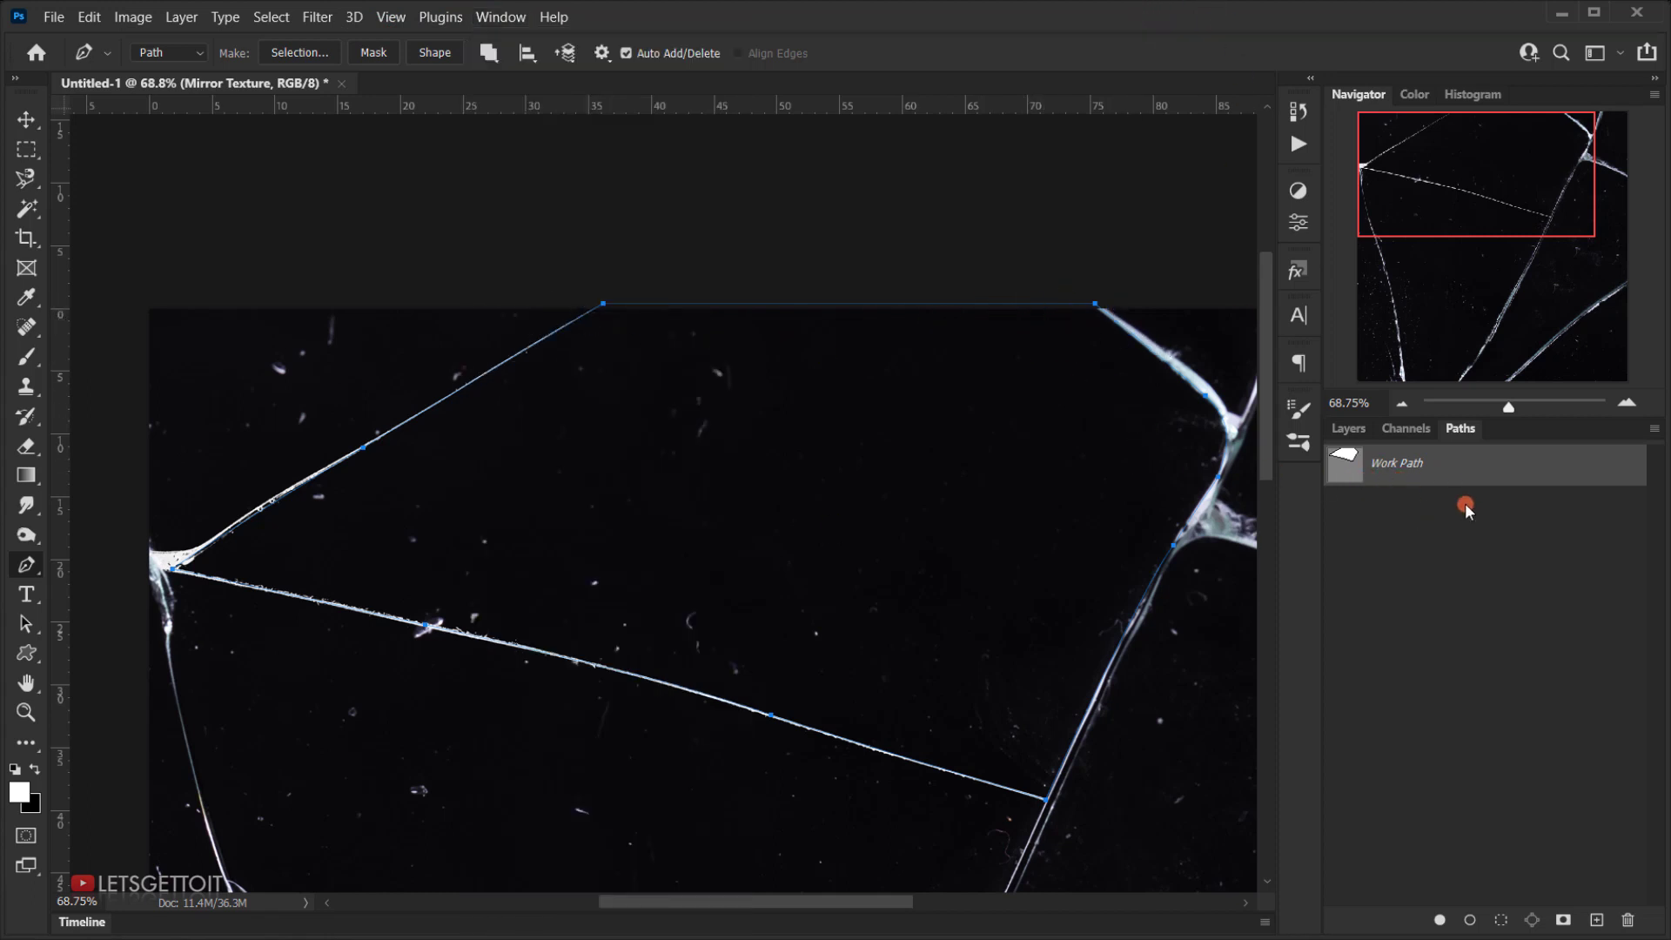
# Save the work path as "1st Shape" and deselect it.
pyautogui.doubleClick(1396, 467)
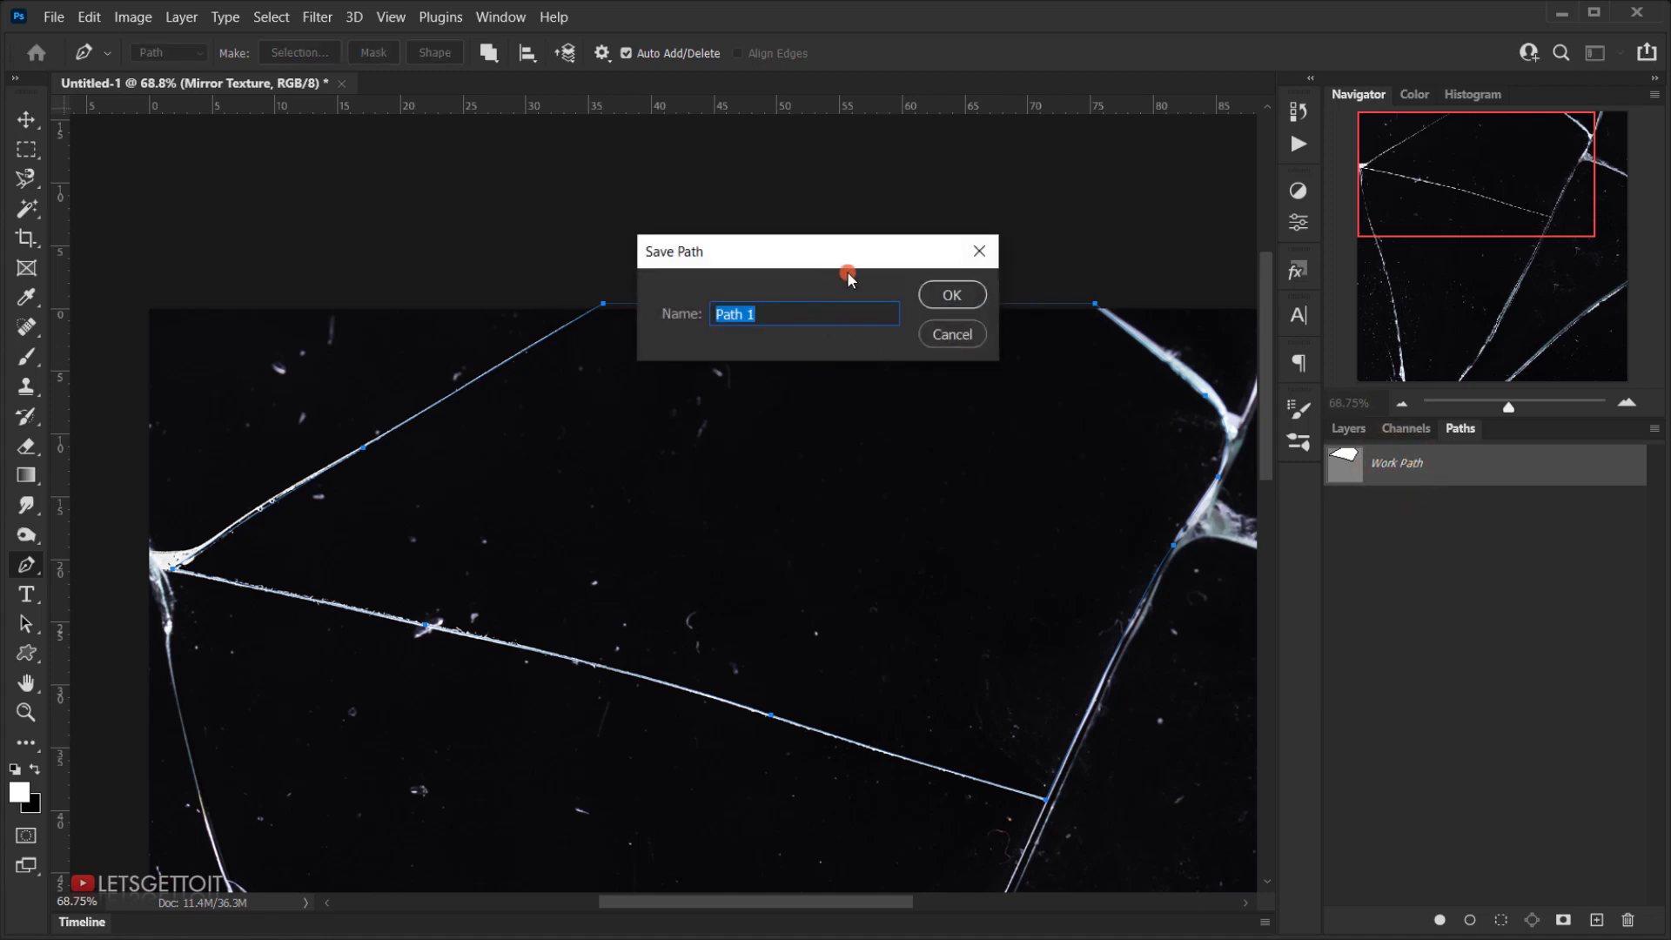
pyautogui.write('1st Shape')
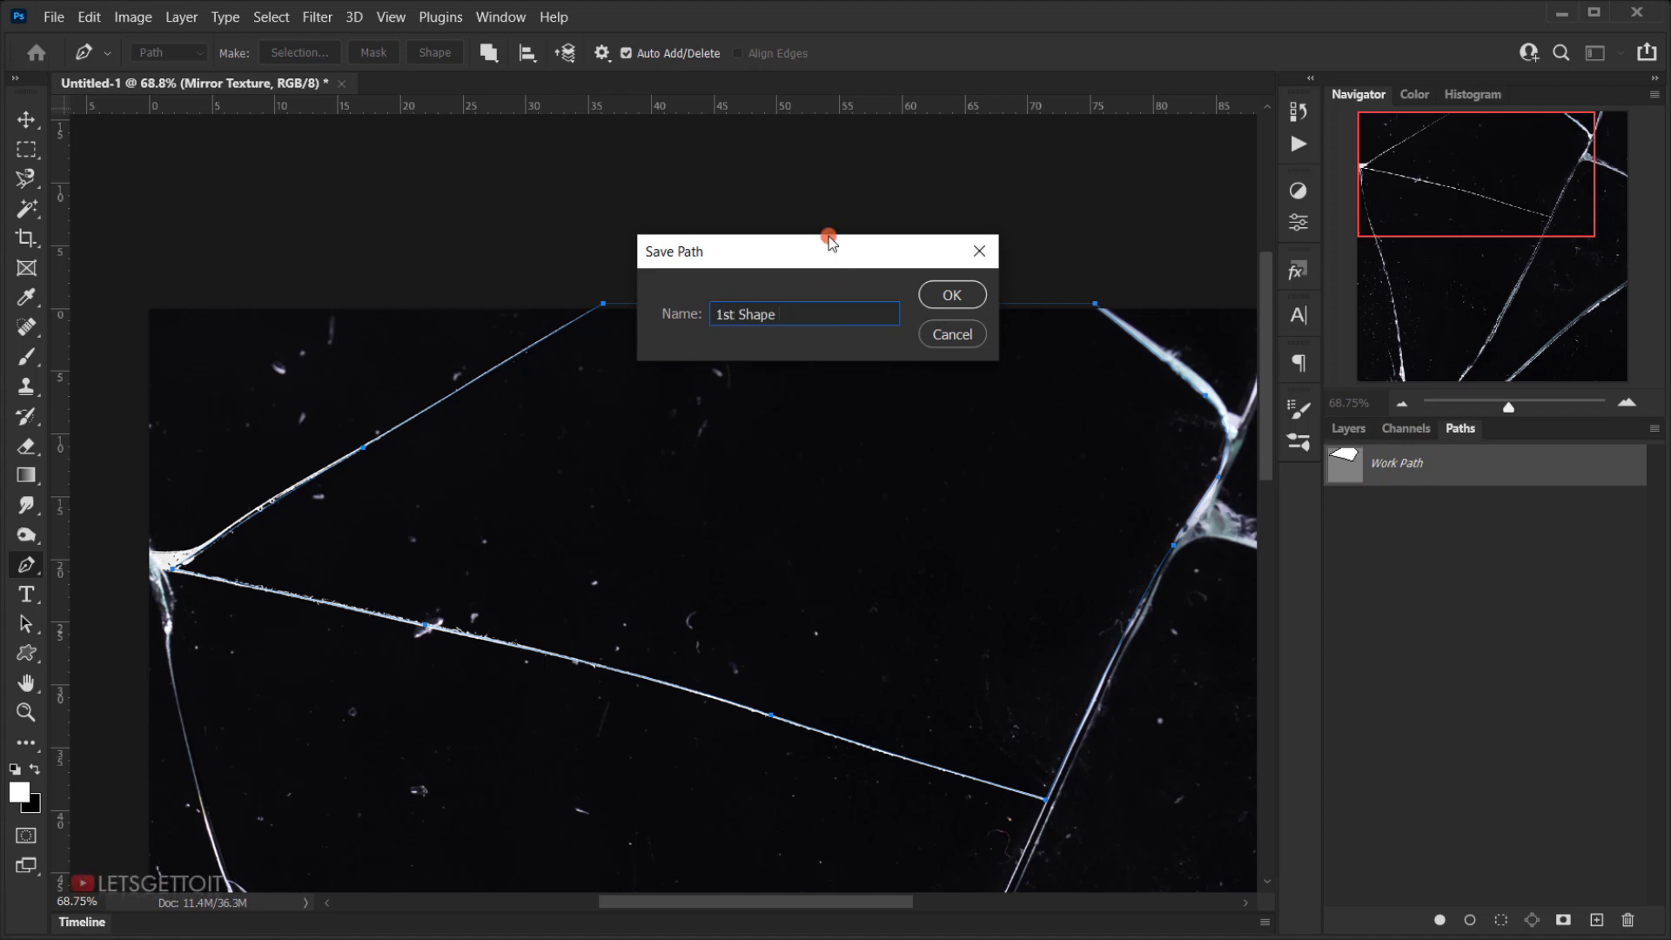
pyautogui.click(974, 289)
pyautogui.click(1388, 479)
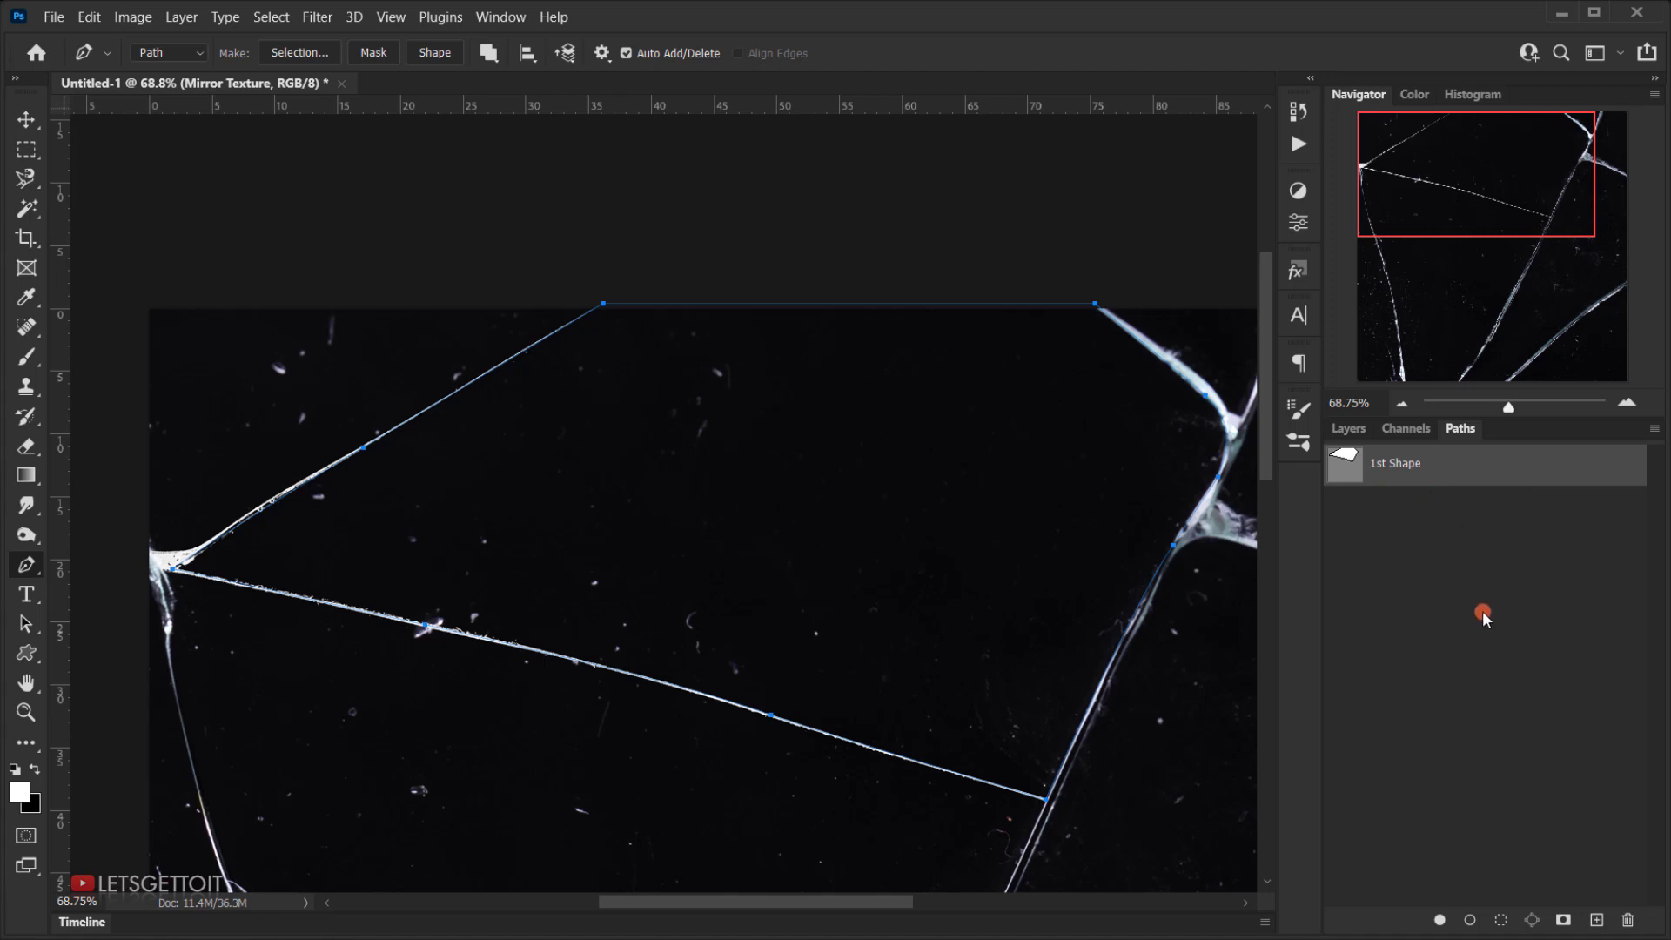
pyautogui.click(1476, 614)
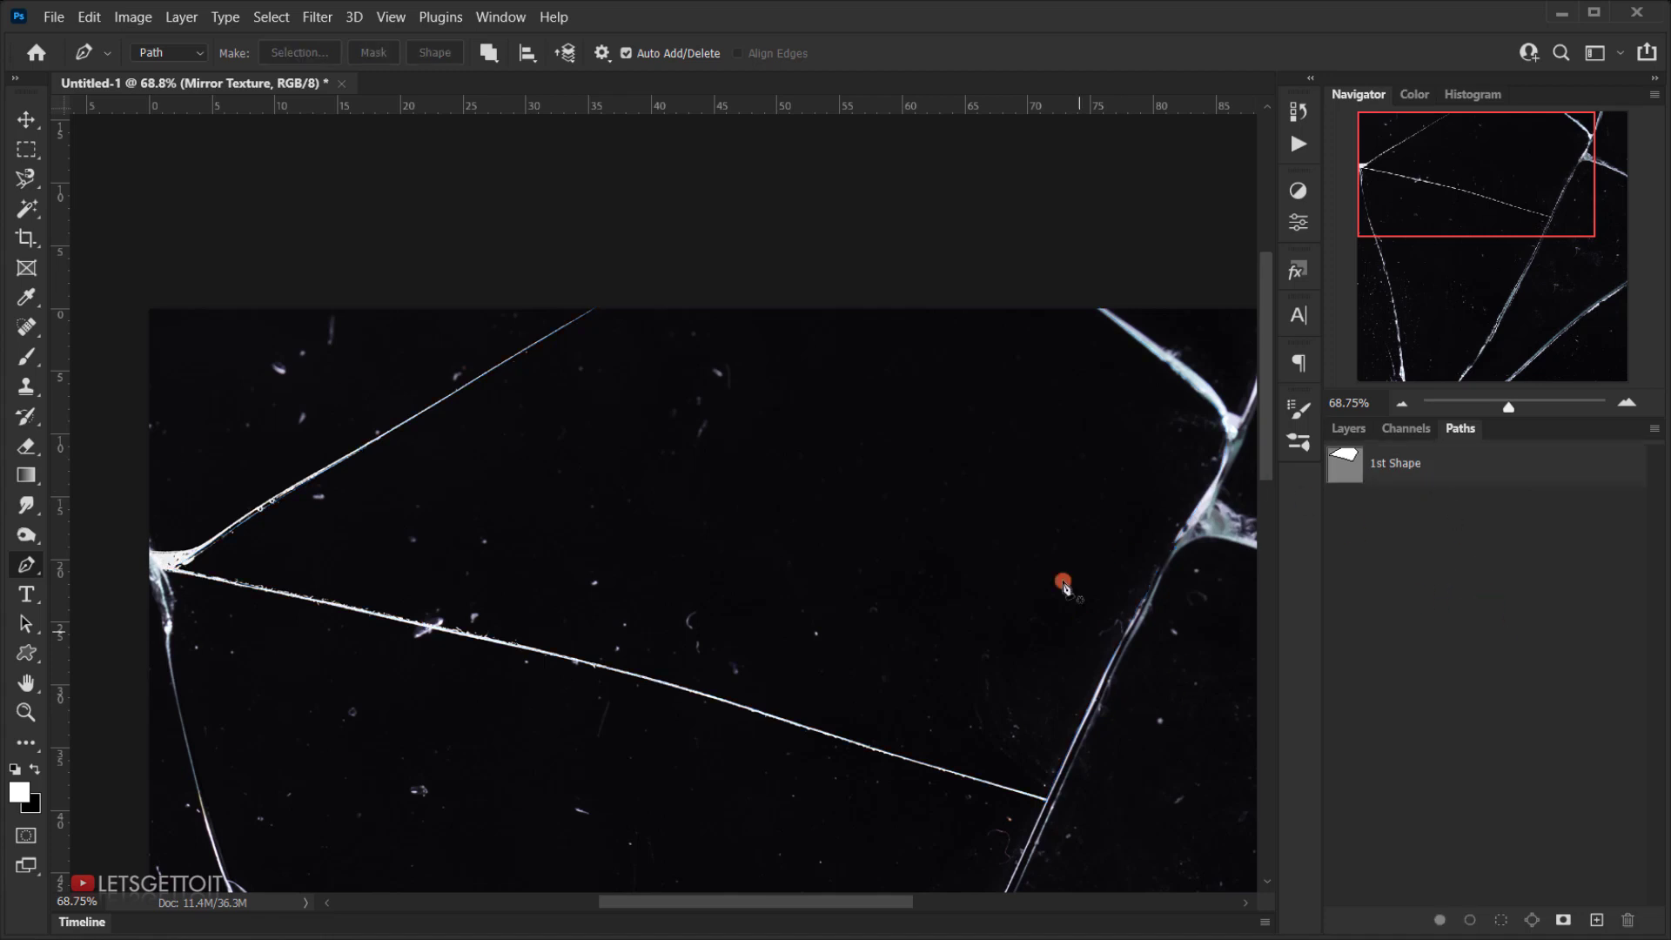
# Start a new Pen tool path where the middle crack meets the diagonal crack, and trace the middle crack back to the left-edge junction.
pyautogui.moveTo(1037, 687); pyautogui.dragTo(981, 314)
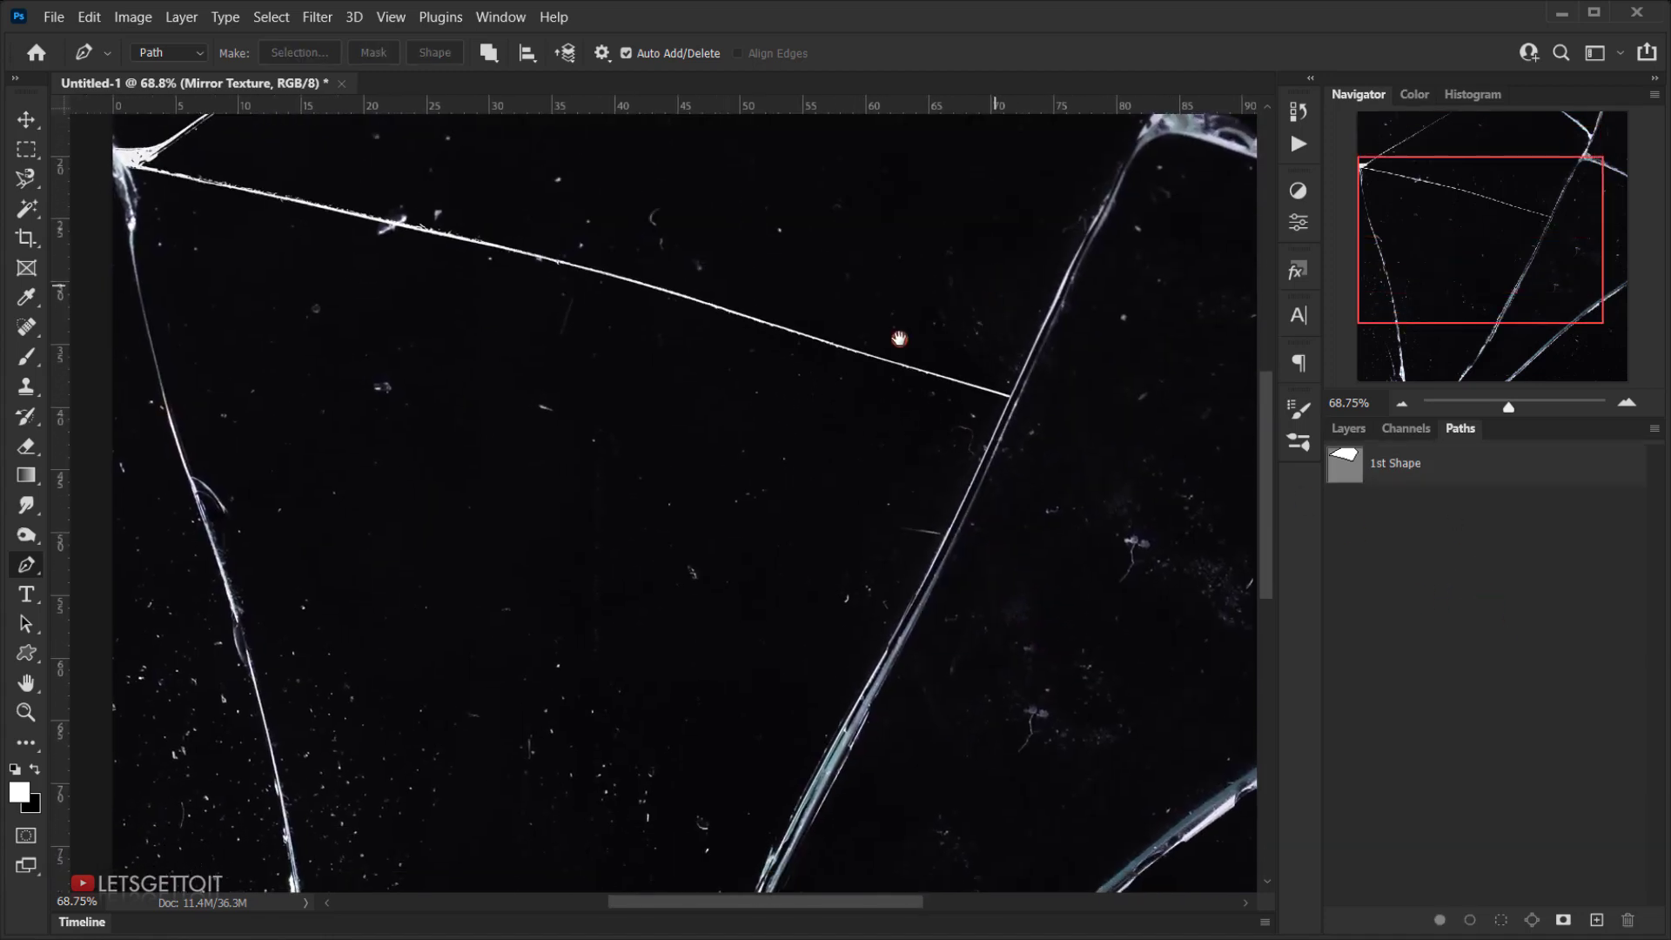
pyautogui.scroll(3, 837, 504)
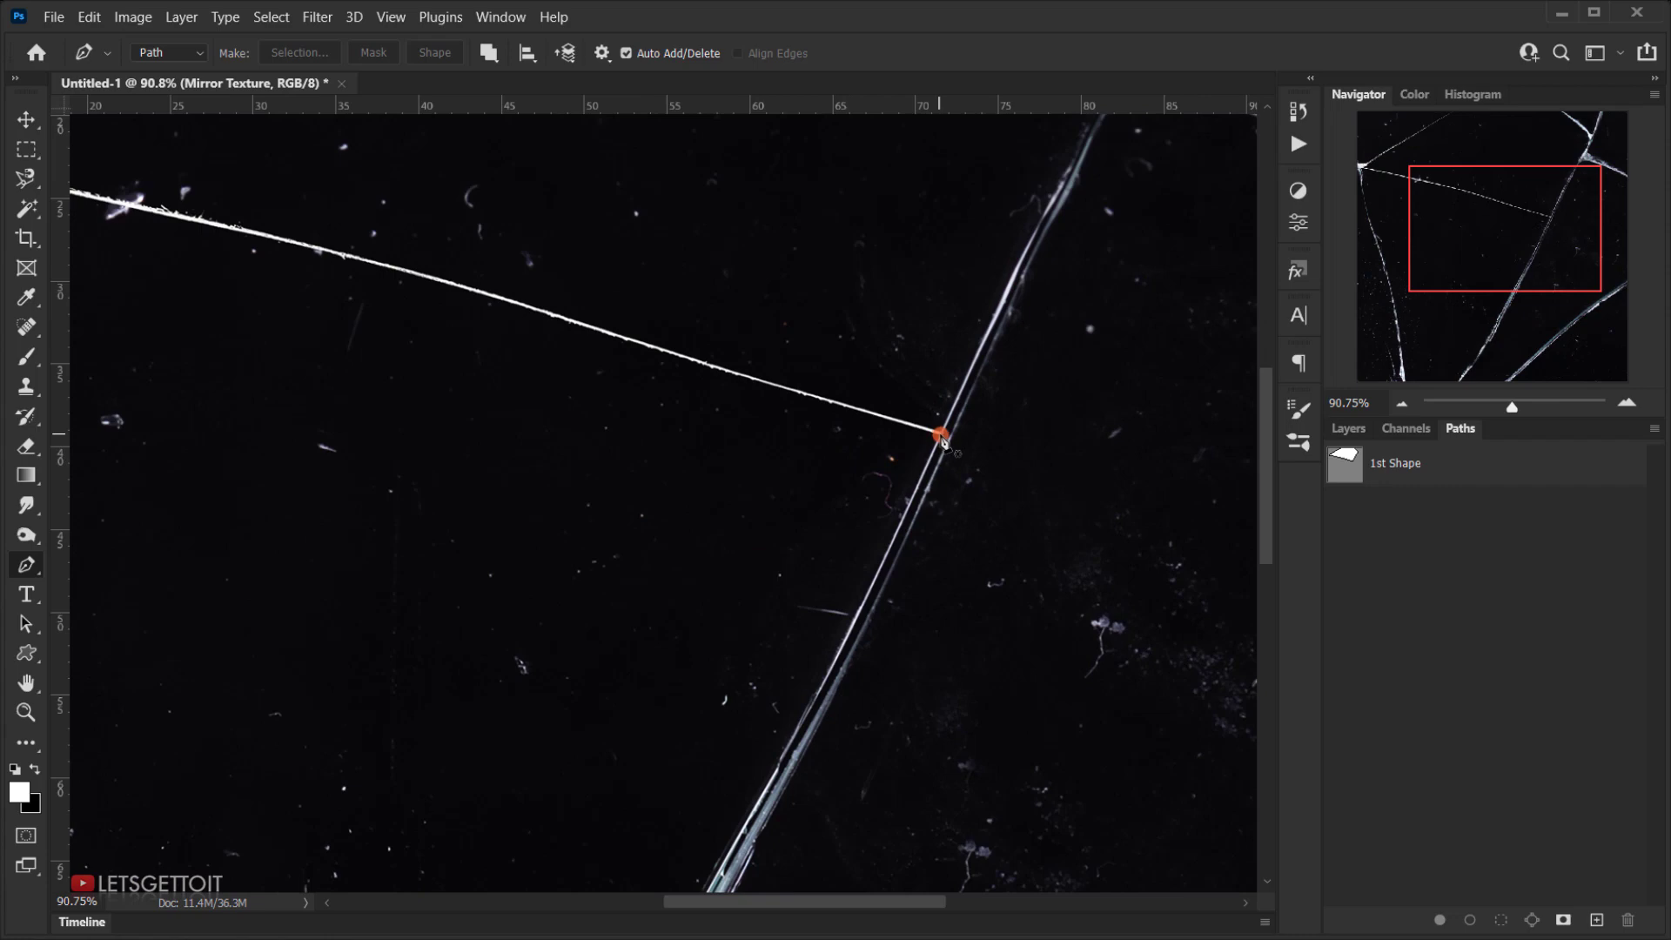
pyautogui.click(942, 435)
pyautogui.moveTo(567, 391); pyautogui.dragTo(847, 496)
pyautogui.click(487, 331)
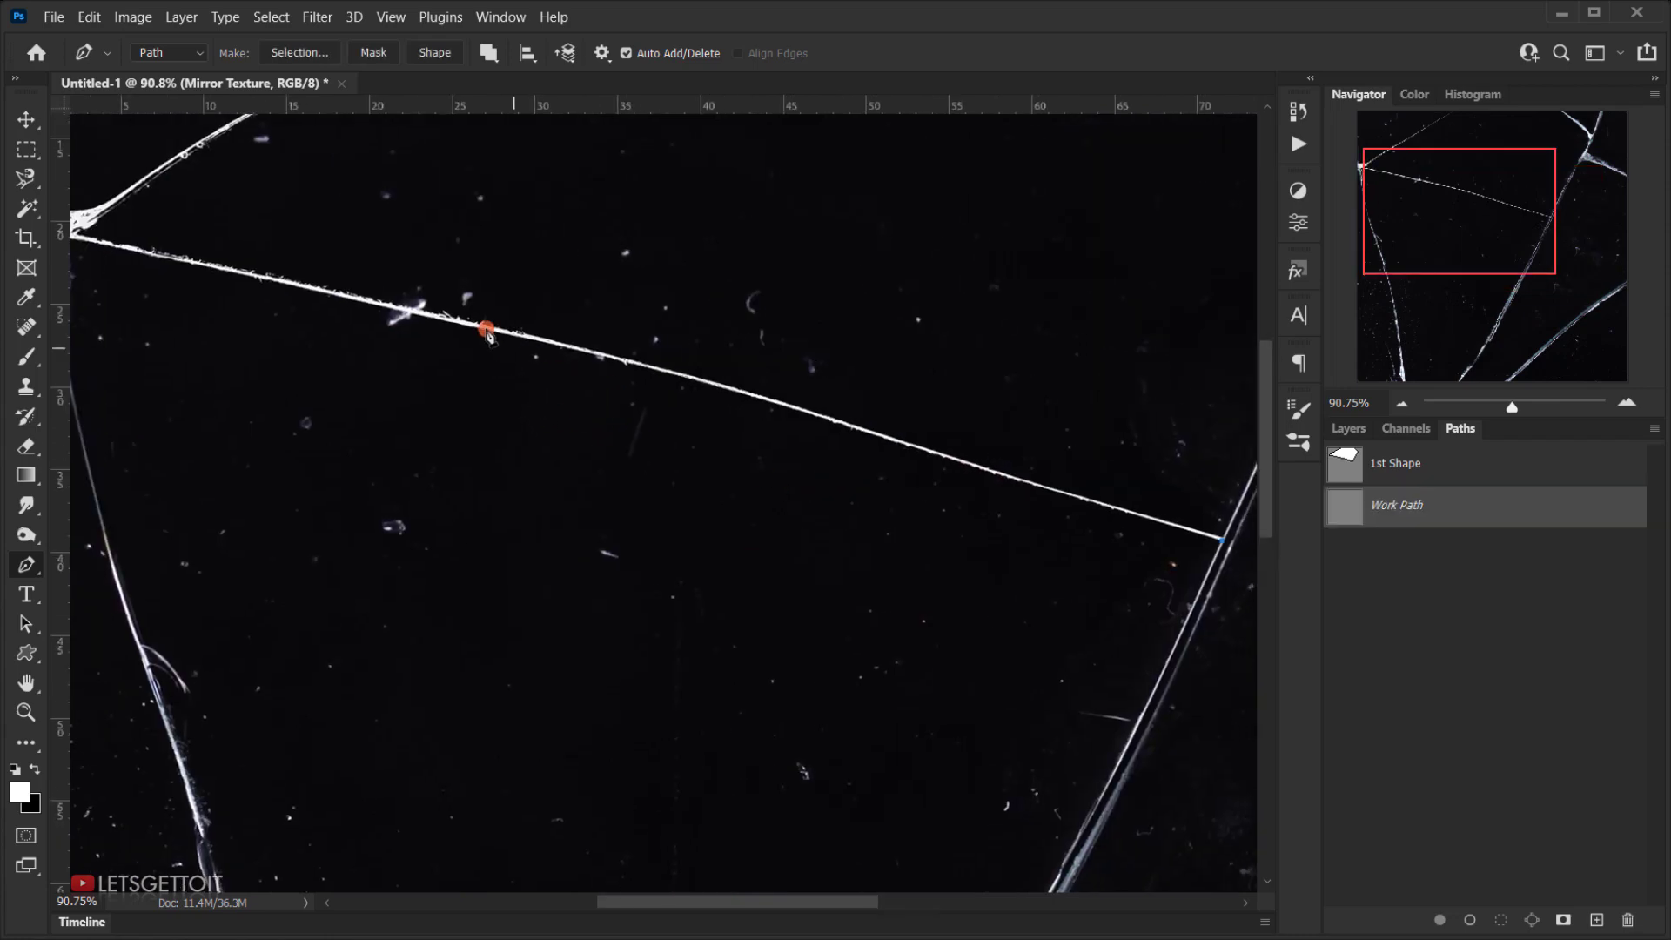
pyautogui.moveTo(483, 330); pyautogui.dragTo(278, 289)
pyautogui.keyDown('alt'); pyautogui.click(481, 327); pyautogui.keyUp('alt')
pyautogui.moveTo(180, 357); pyautogui.dragTo(554, 392)
pyautogui.click(442, 270)
# Trace the left crack downward from the junction to just below the canvas's bottom edge, curving the anchors to fit.
pyautogui.moveTo(442, 389); pyautogui.dragTo(447, 435)
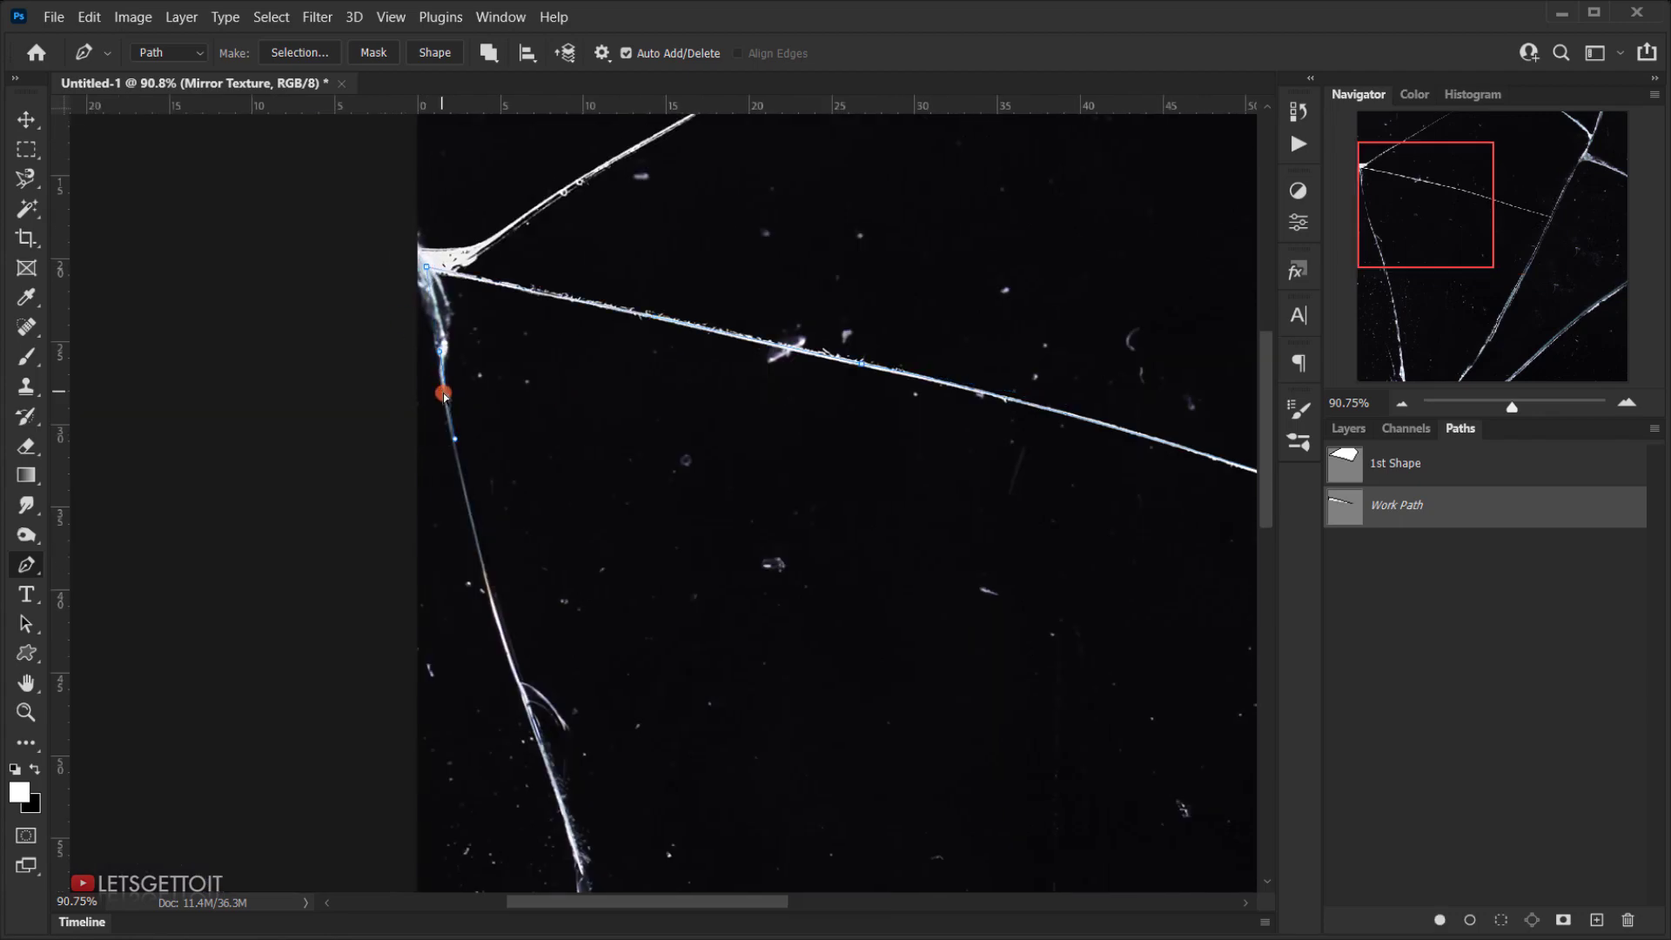
pyautogui.keyDown('alt'); pyautogui.click(443, 391); pyautogui.keyUp('alt')
pyautogui.click(513, 679)
pyautogui.moveTo(562, 788); pyautogui.dragTo(494, 378)
pyautogui.scroll(-3, 584, 749)
pyautogui.click(617, 721)
# Run the path along the canvas's bottom edge, trace the diagonal crack back up, and close the path at its starting anchor.
pyautogui.click(952, 725)
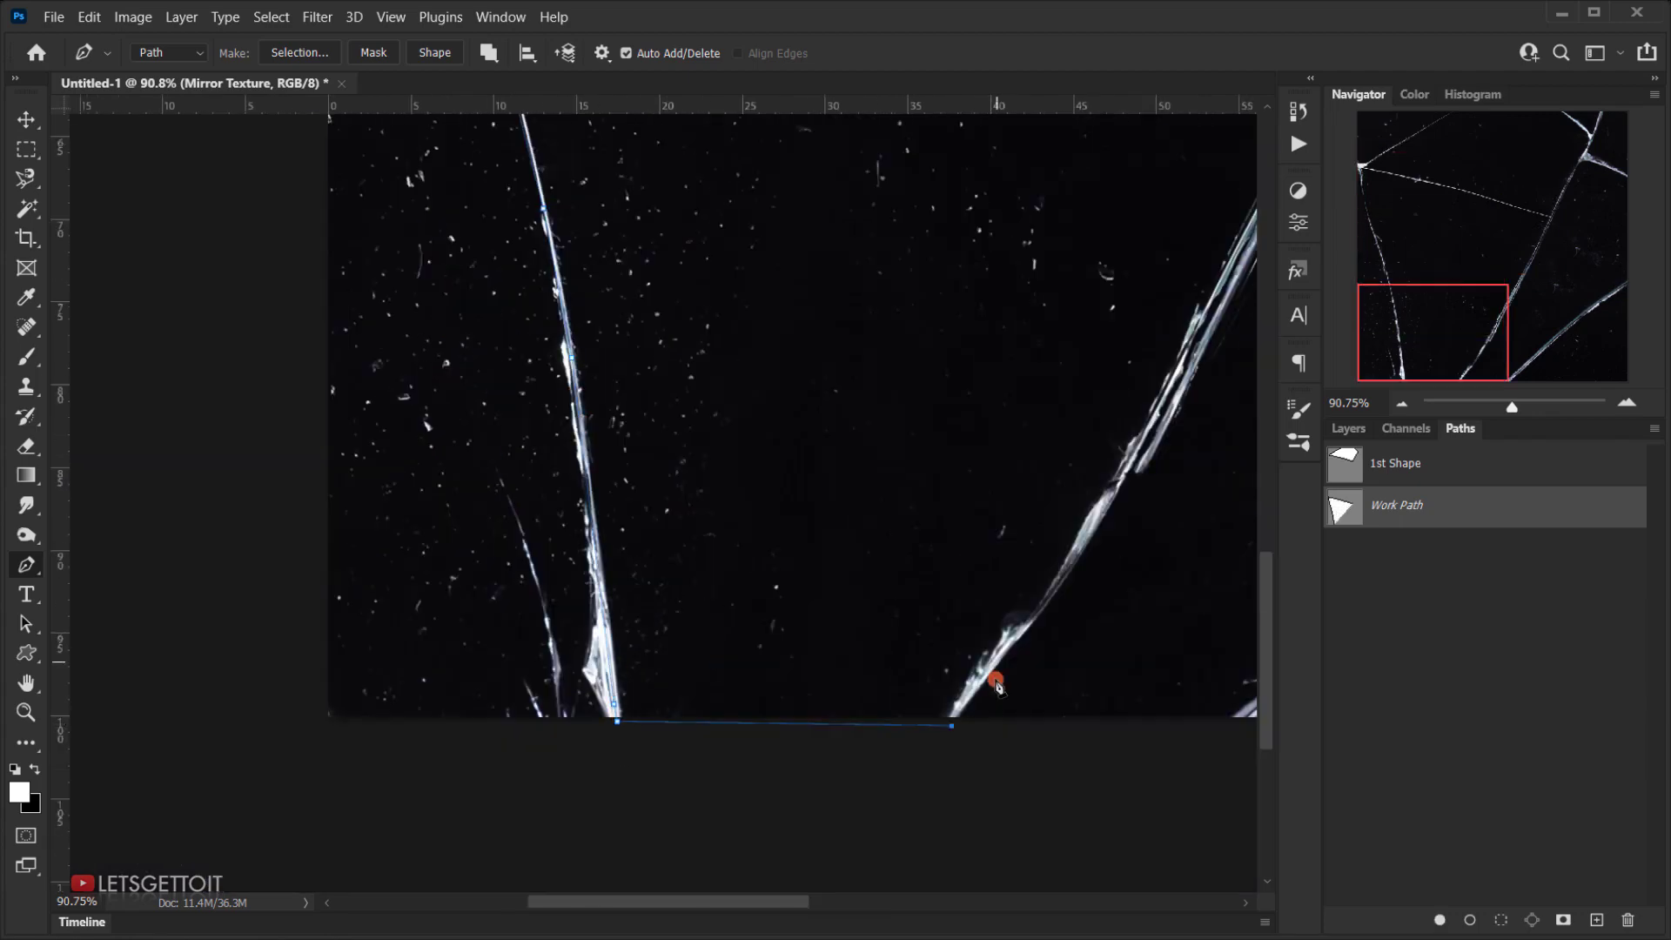
pyautogui.moveTo(1010, 636); pyautogui.dragTo(1032, 612)
pyautogui.moveTo(1146, 431); pyautogui.dragTo(783, 931)
pyautogui.click(1056, 416)
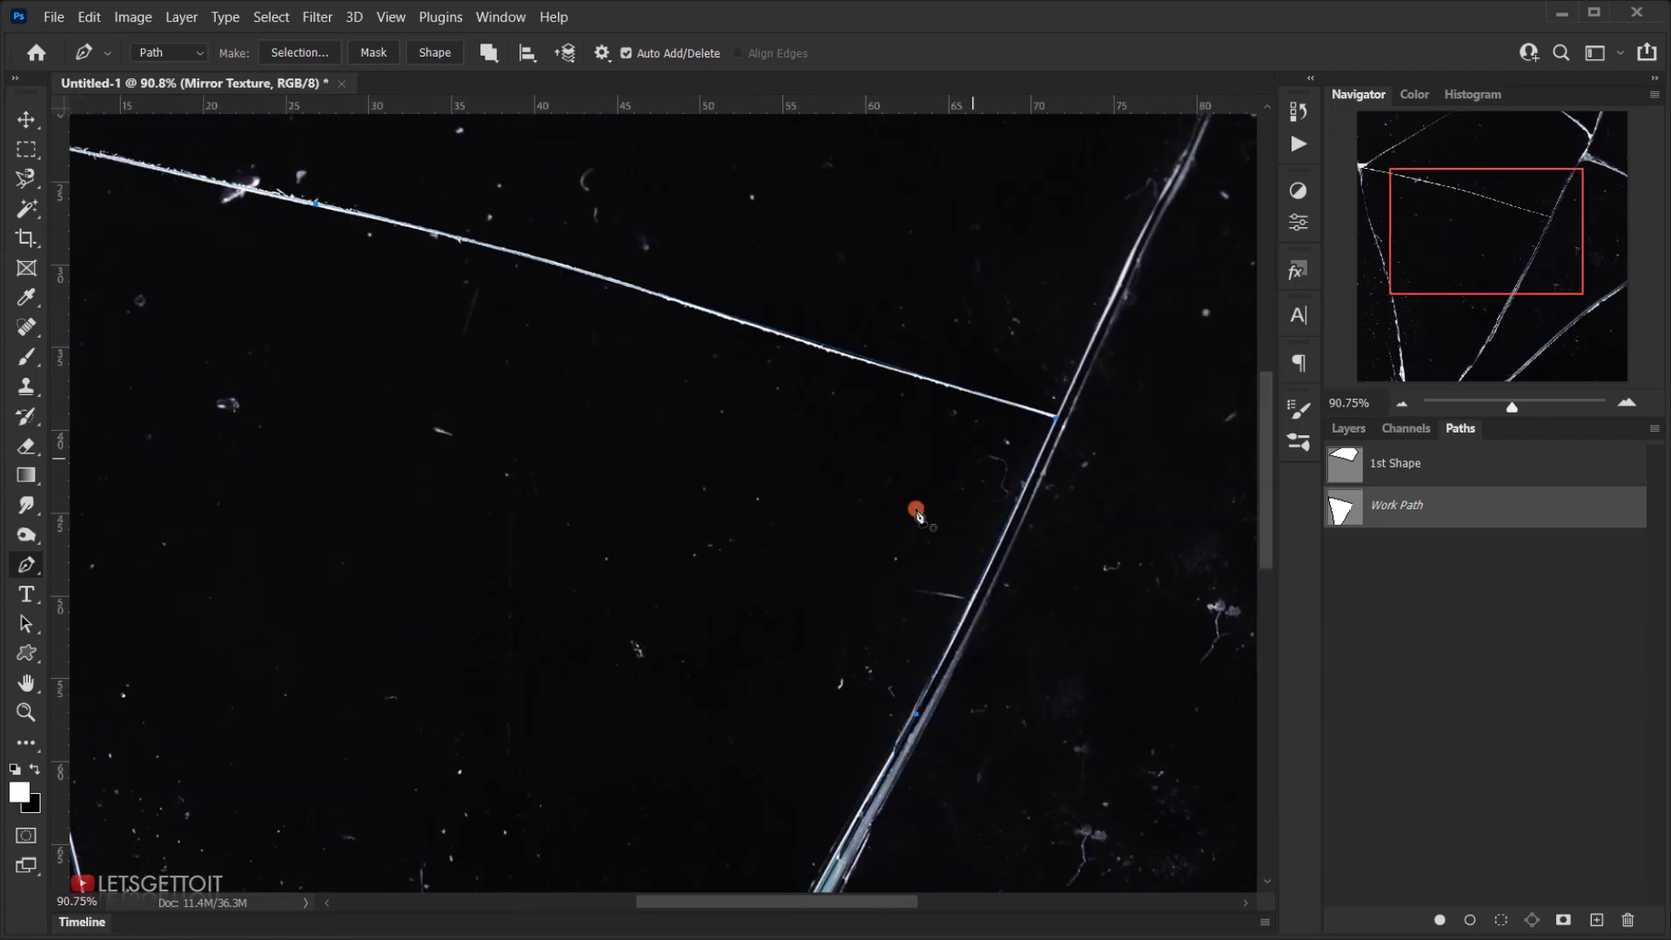
pyautogui.scroll(-2, 923, 522)
pyautogui.scroll(-3, 784, 539)
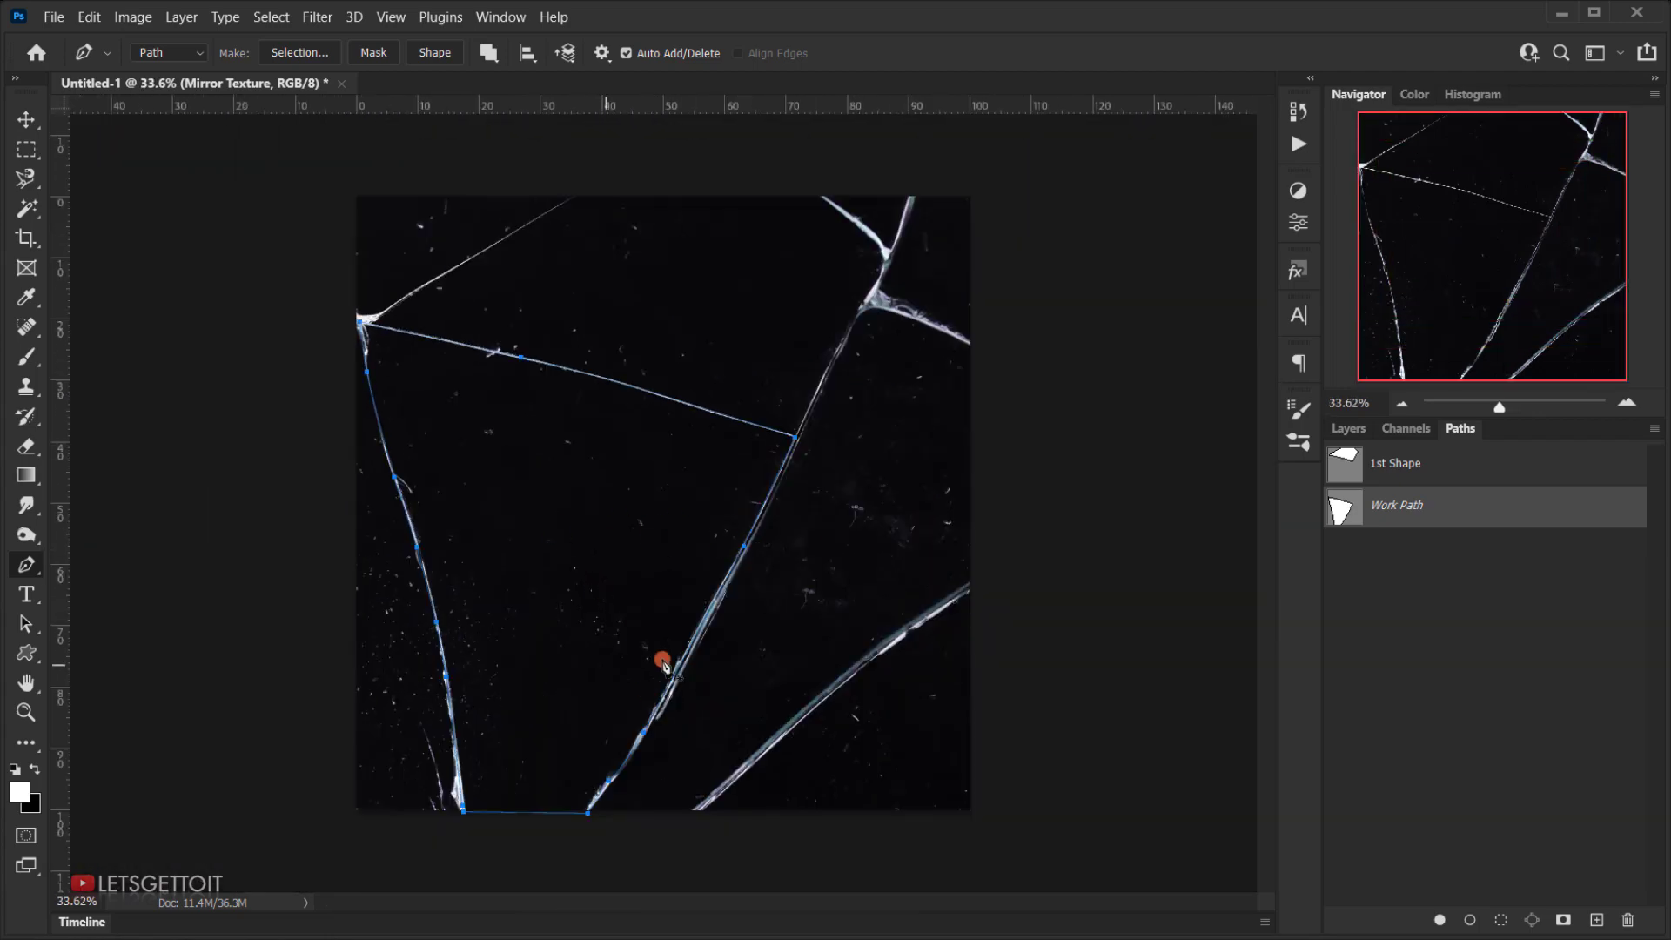
pyautogui.hscroll(-2, 664, 664)
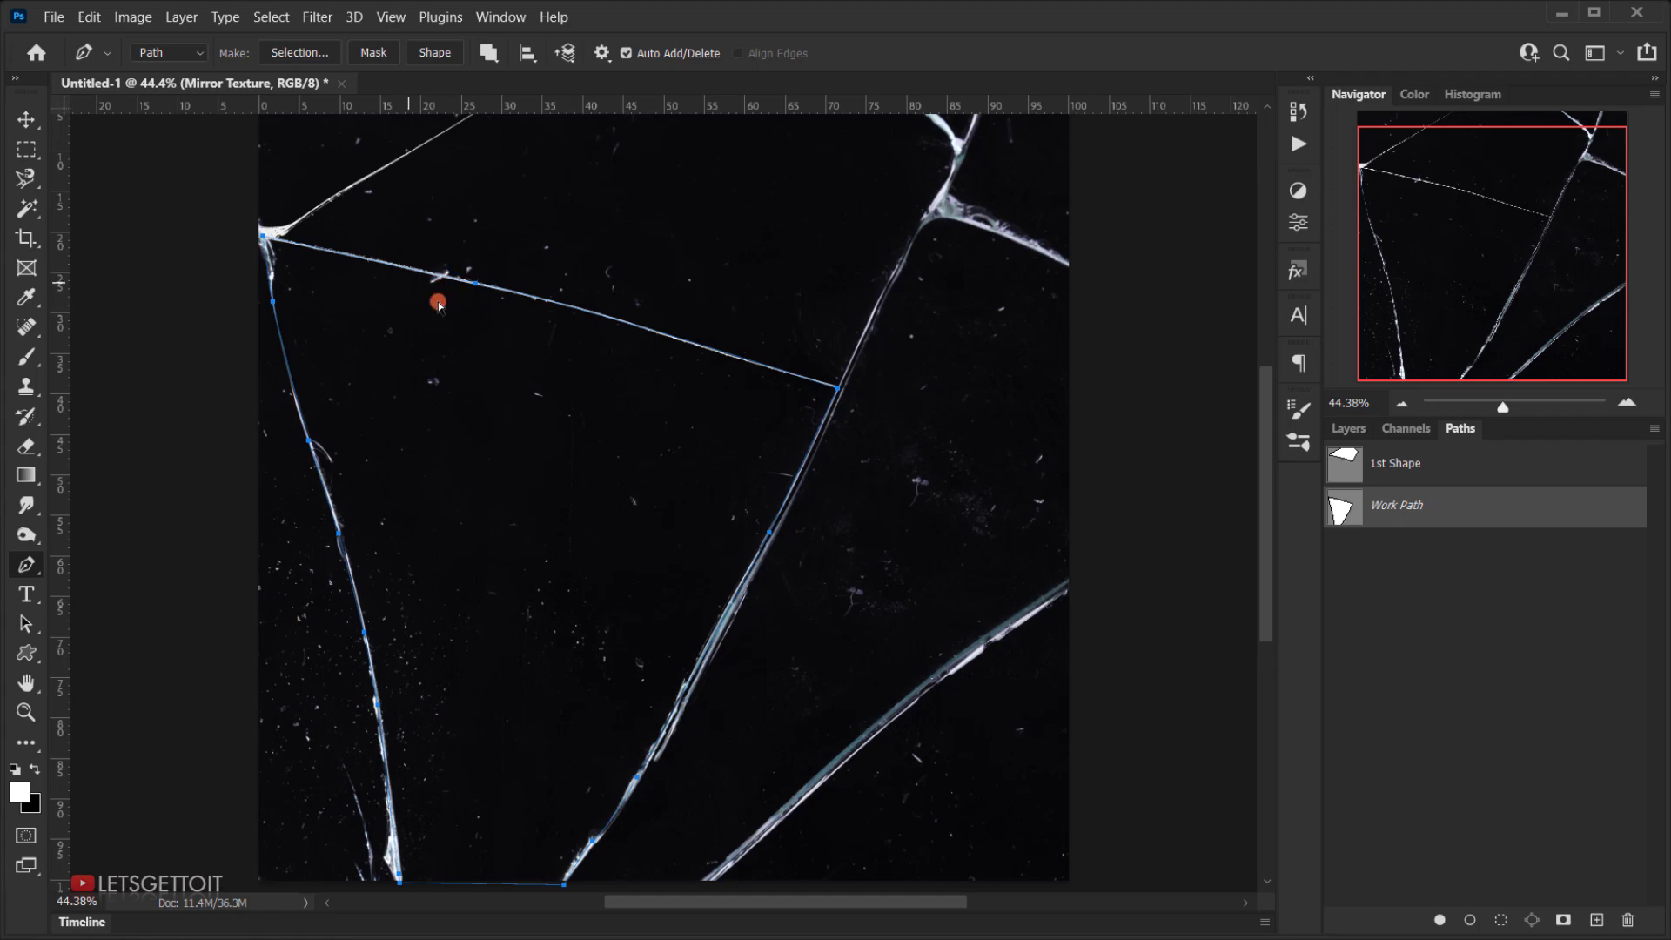
# Save the second shard's work path as "2nd Shape" and deselect it.
pyautogui.doubleClick(1403, 508)
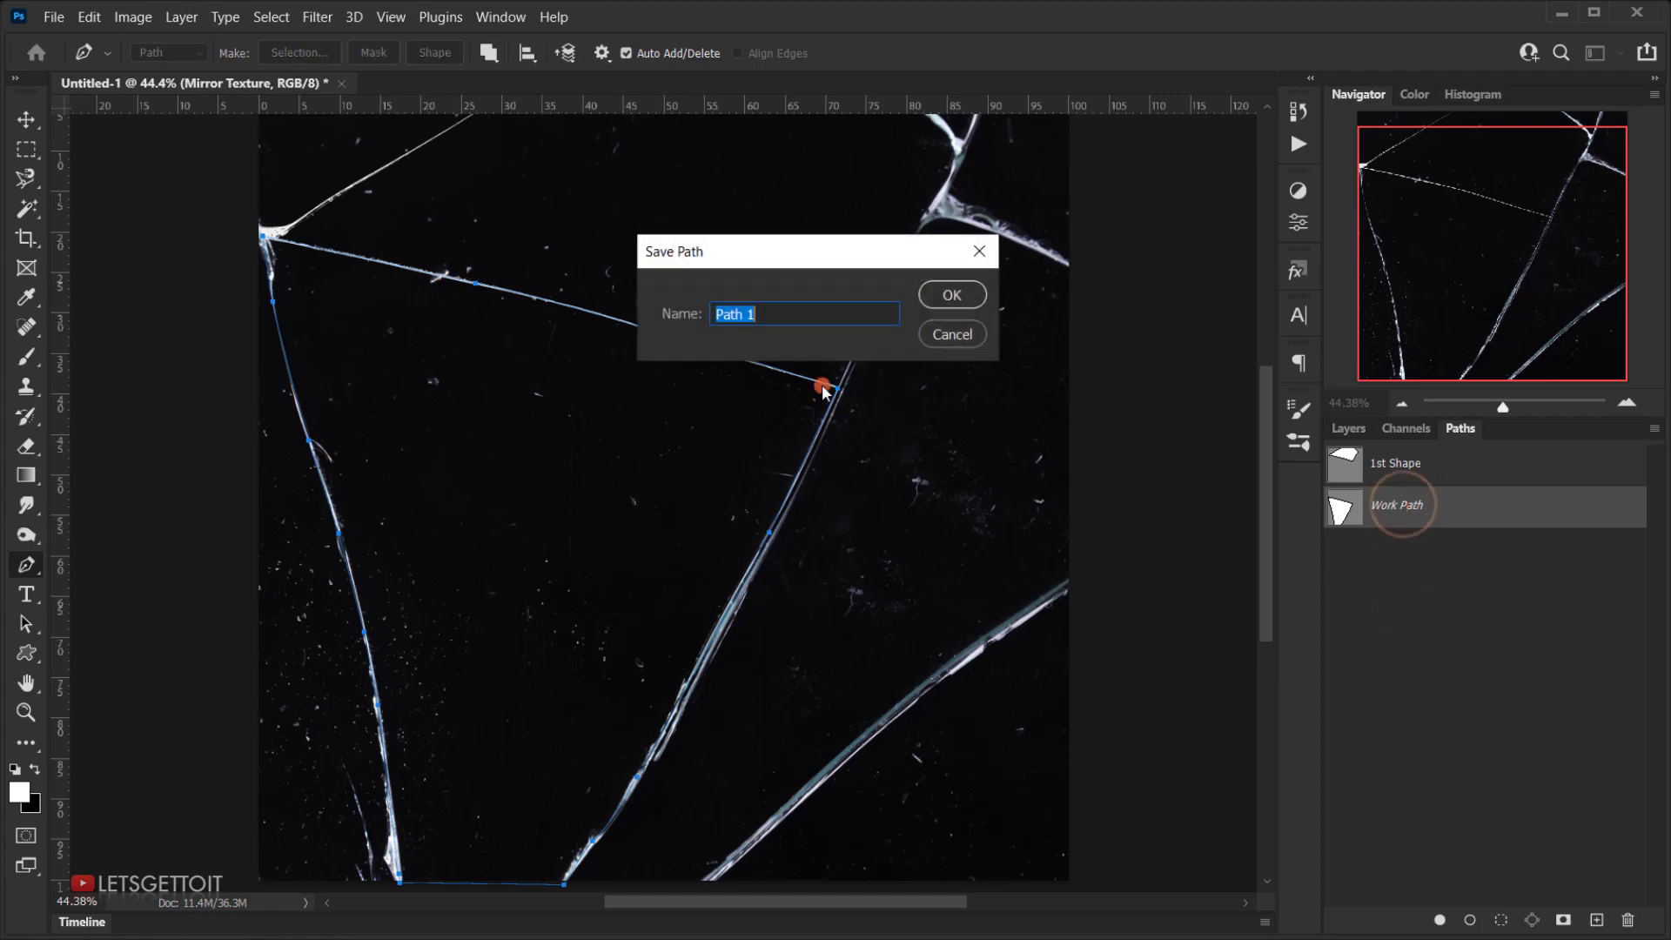
pyautogui.write('2')
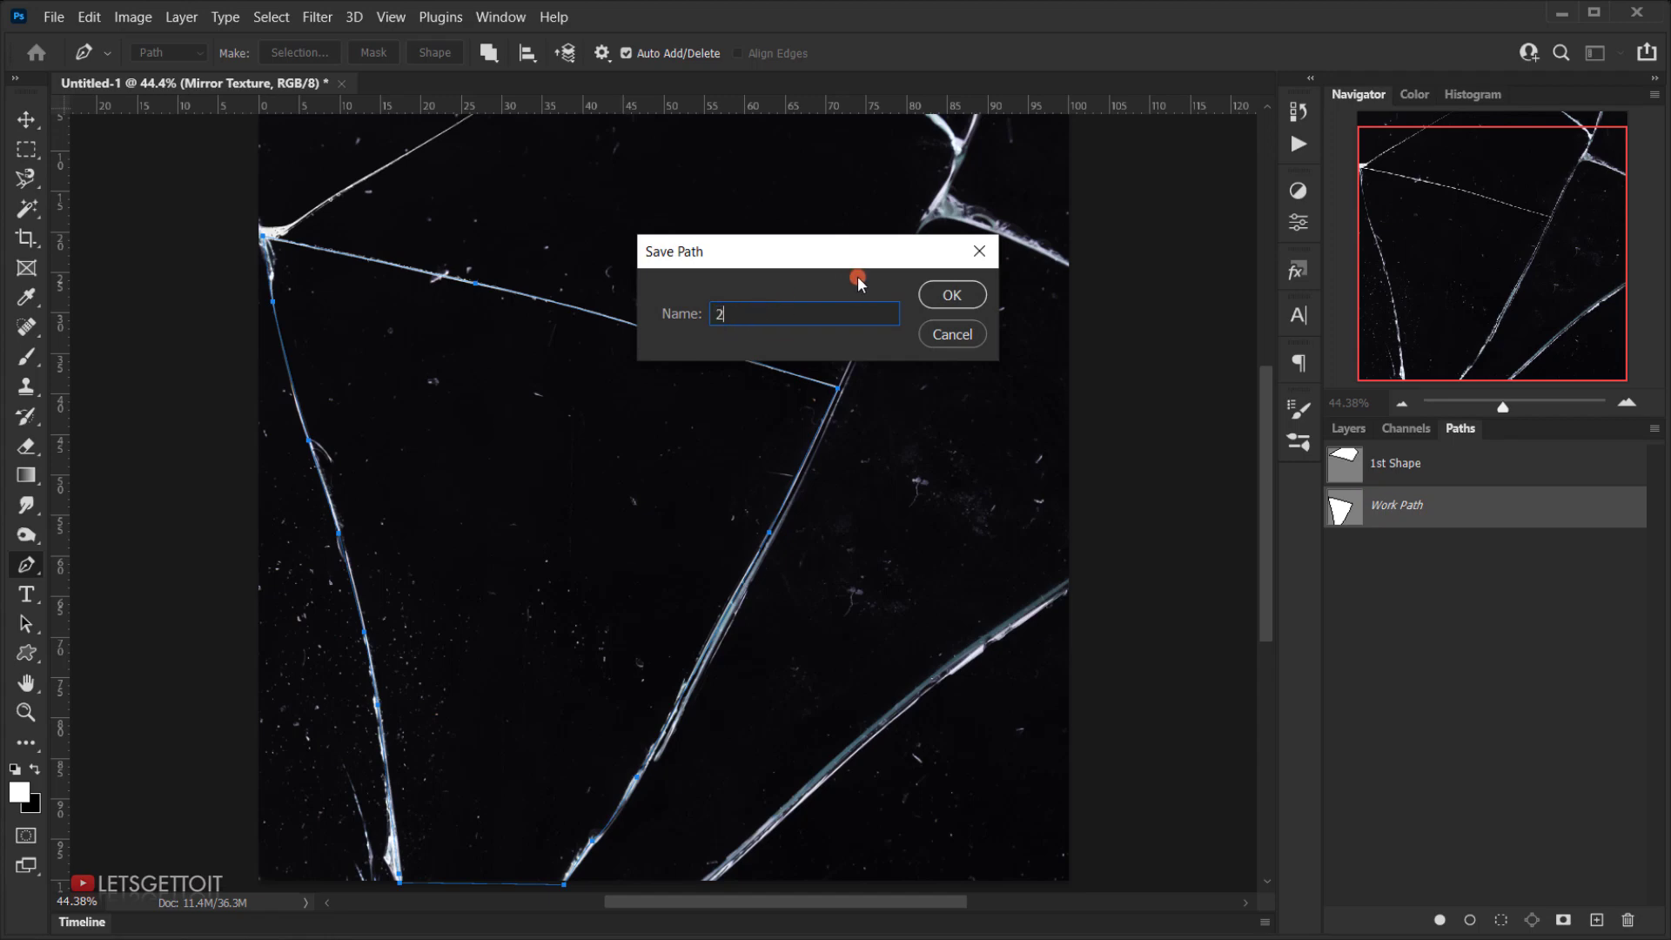
pyautogui.write('nd Shape')
pyautogui.click(963, 297)
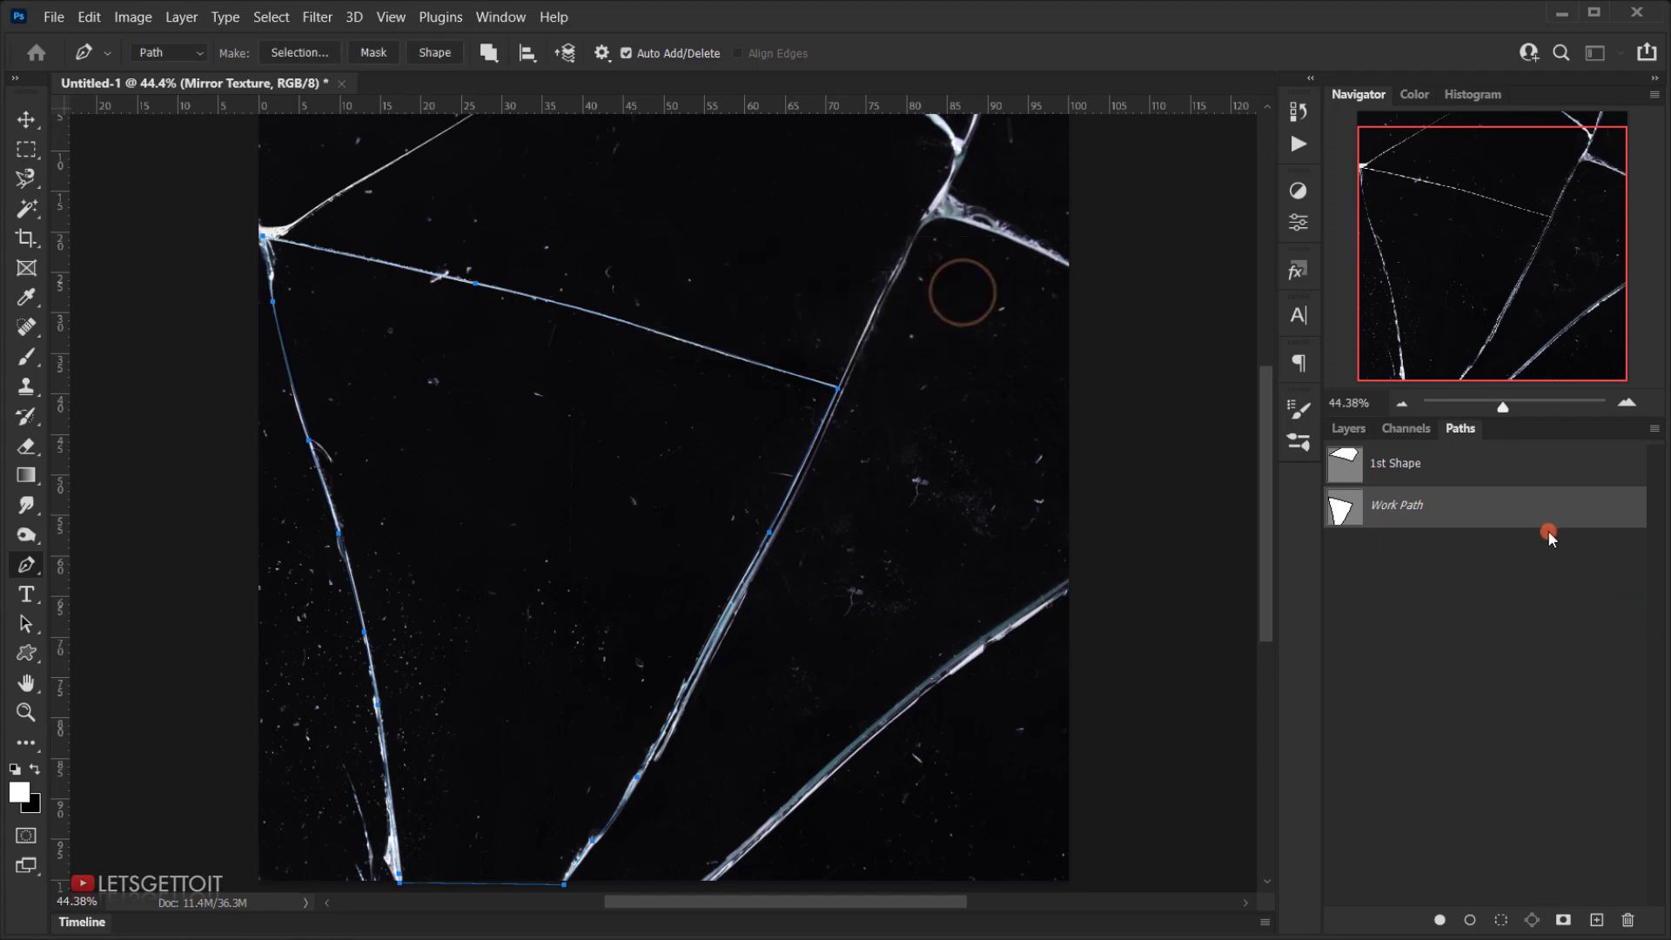
pyautogui.click(1439, 596)
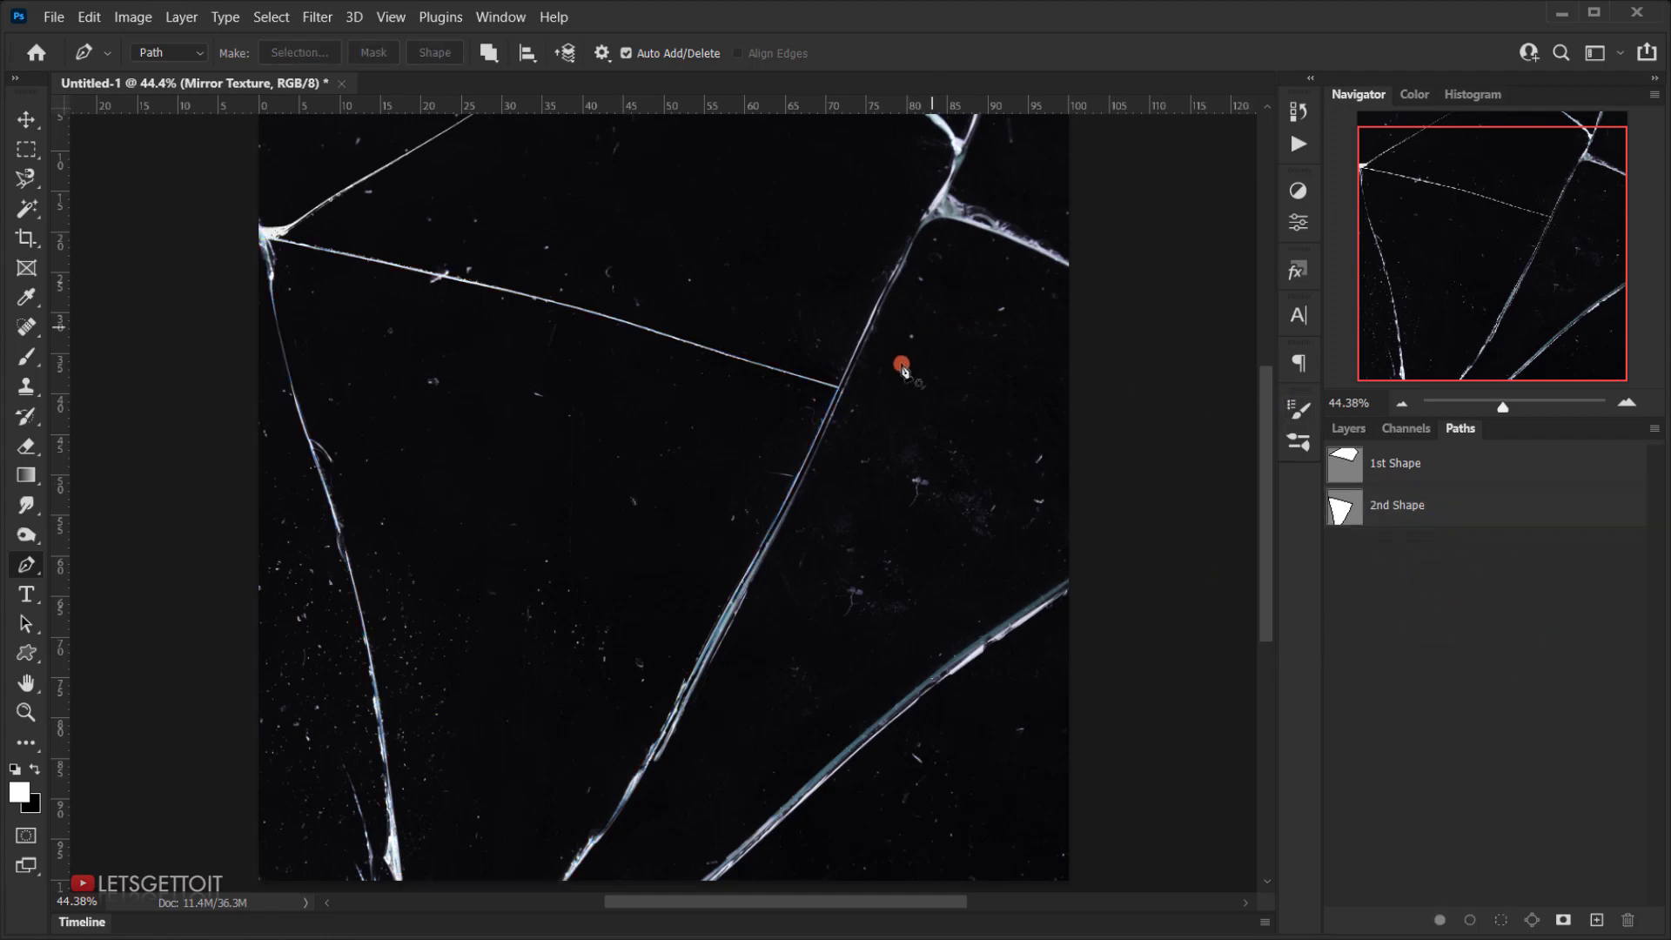
# Trace the narrow shard along the canvas's left edge below the junction, and save its path as "3rd Shape".
pyautogui.moveTo(324, 463); pyautogui.dragTo(555, 379)
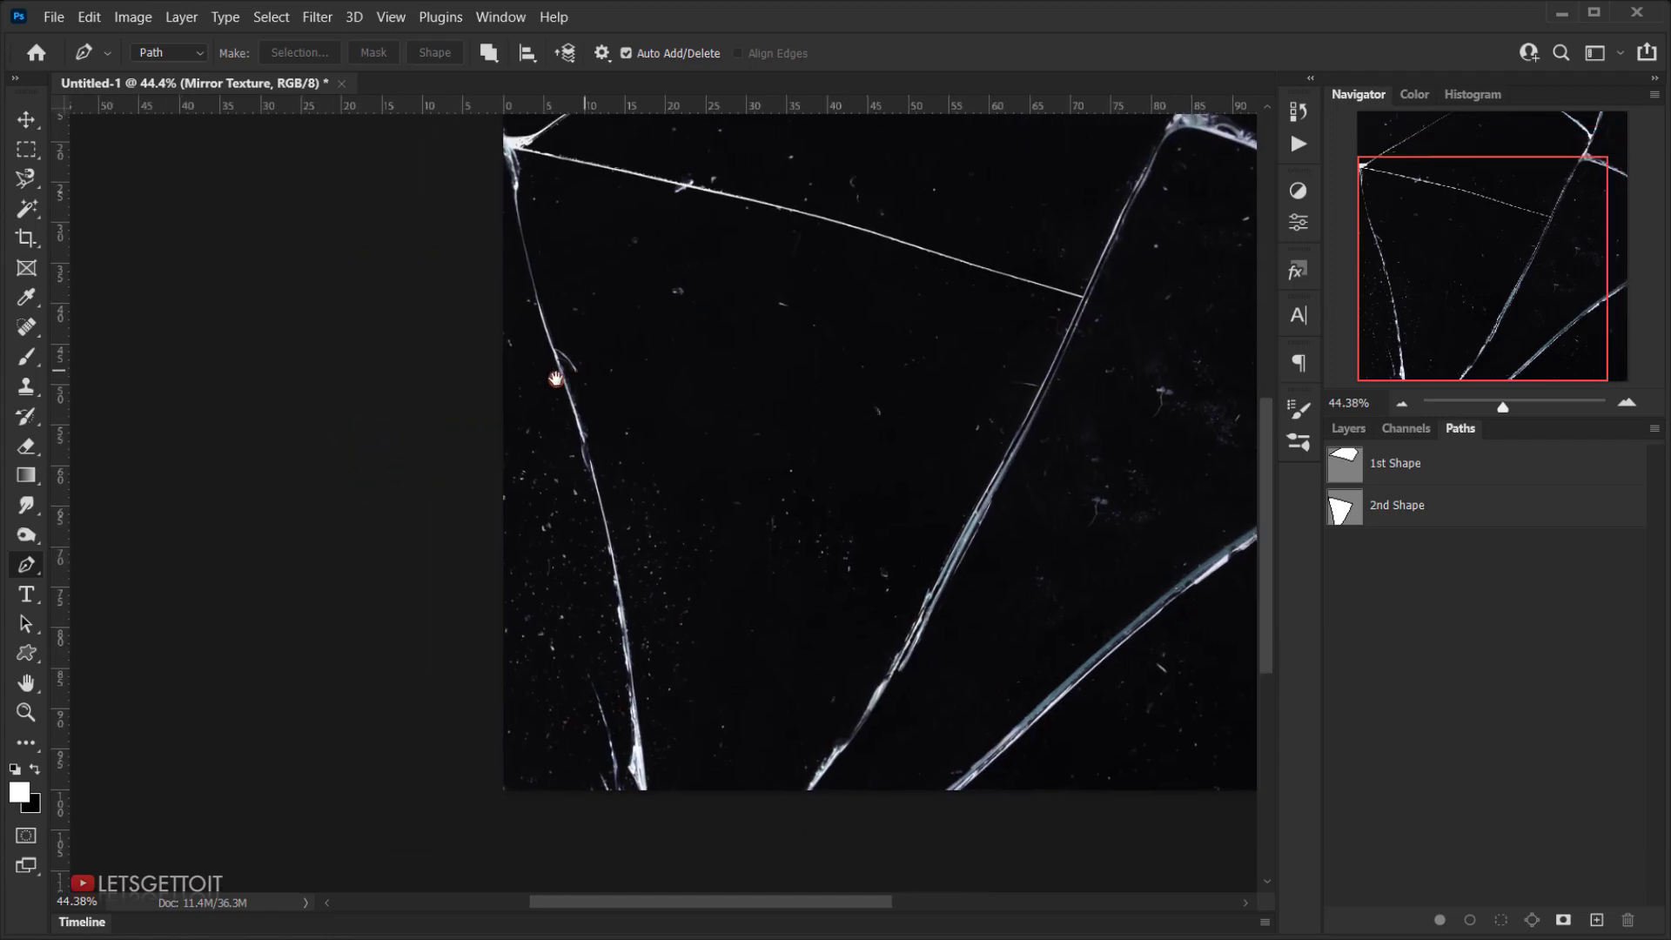
pyautogui.scroll(3, 813, 559)
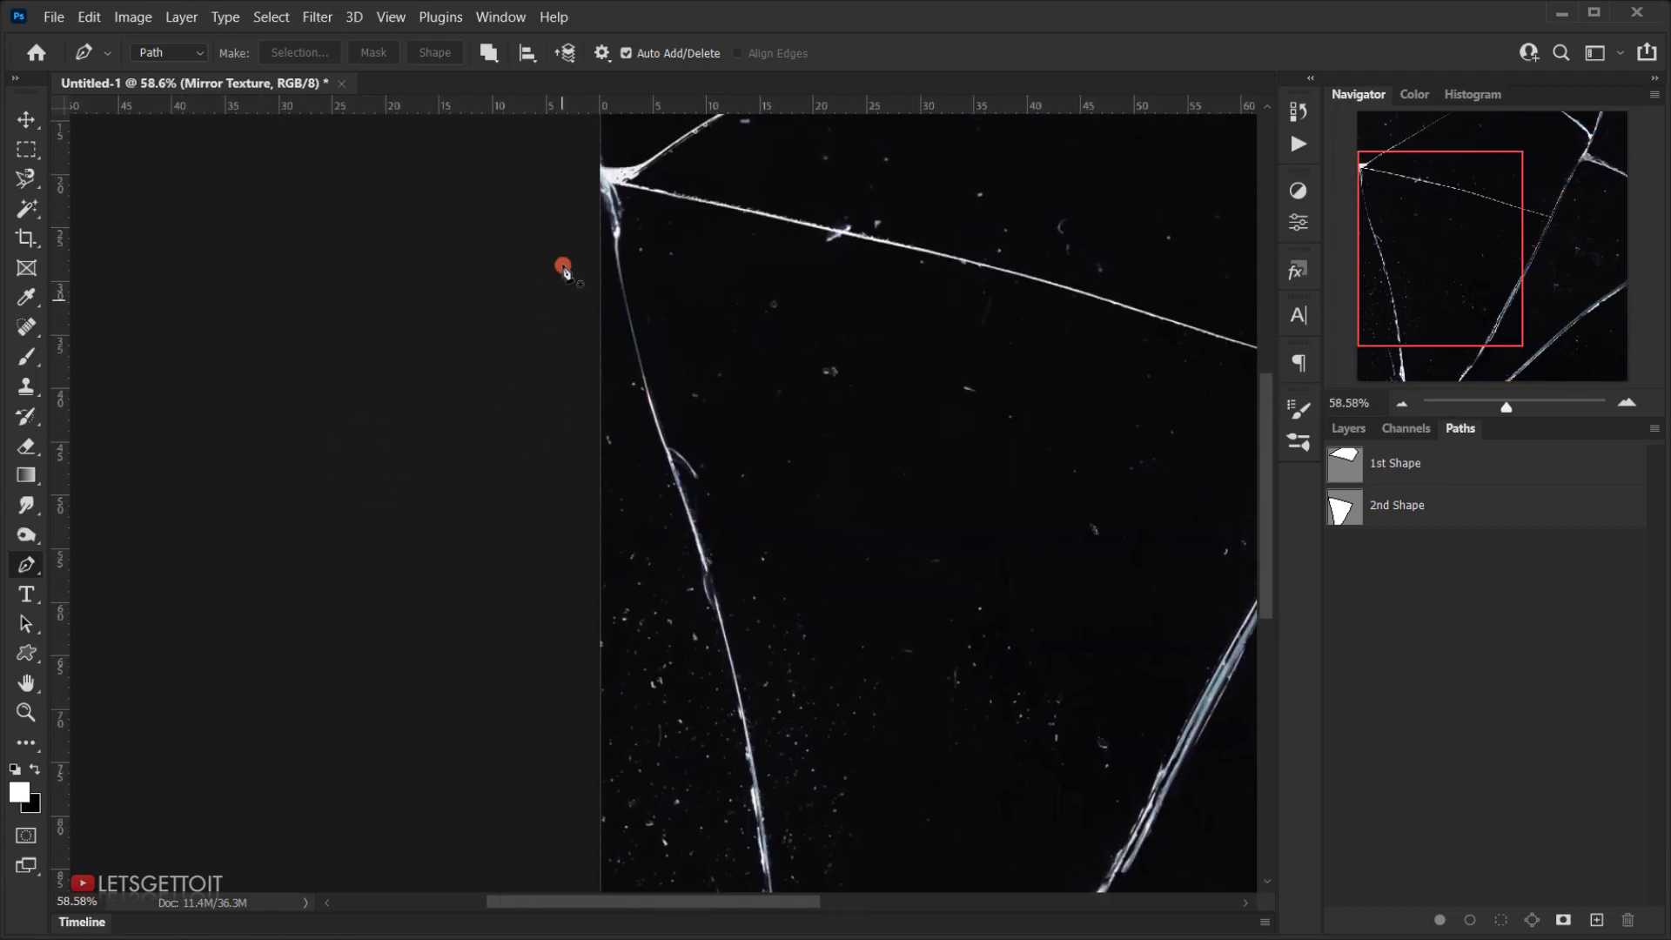
pyautogui.scroll(2, 615, 205)
pyautogui.click(589, 177)
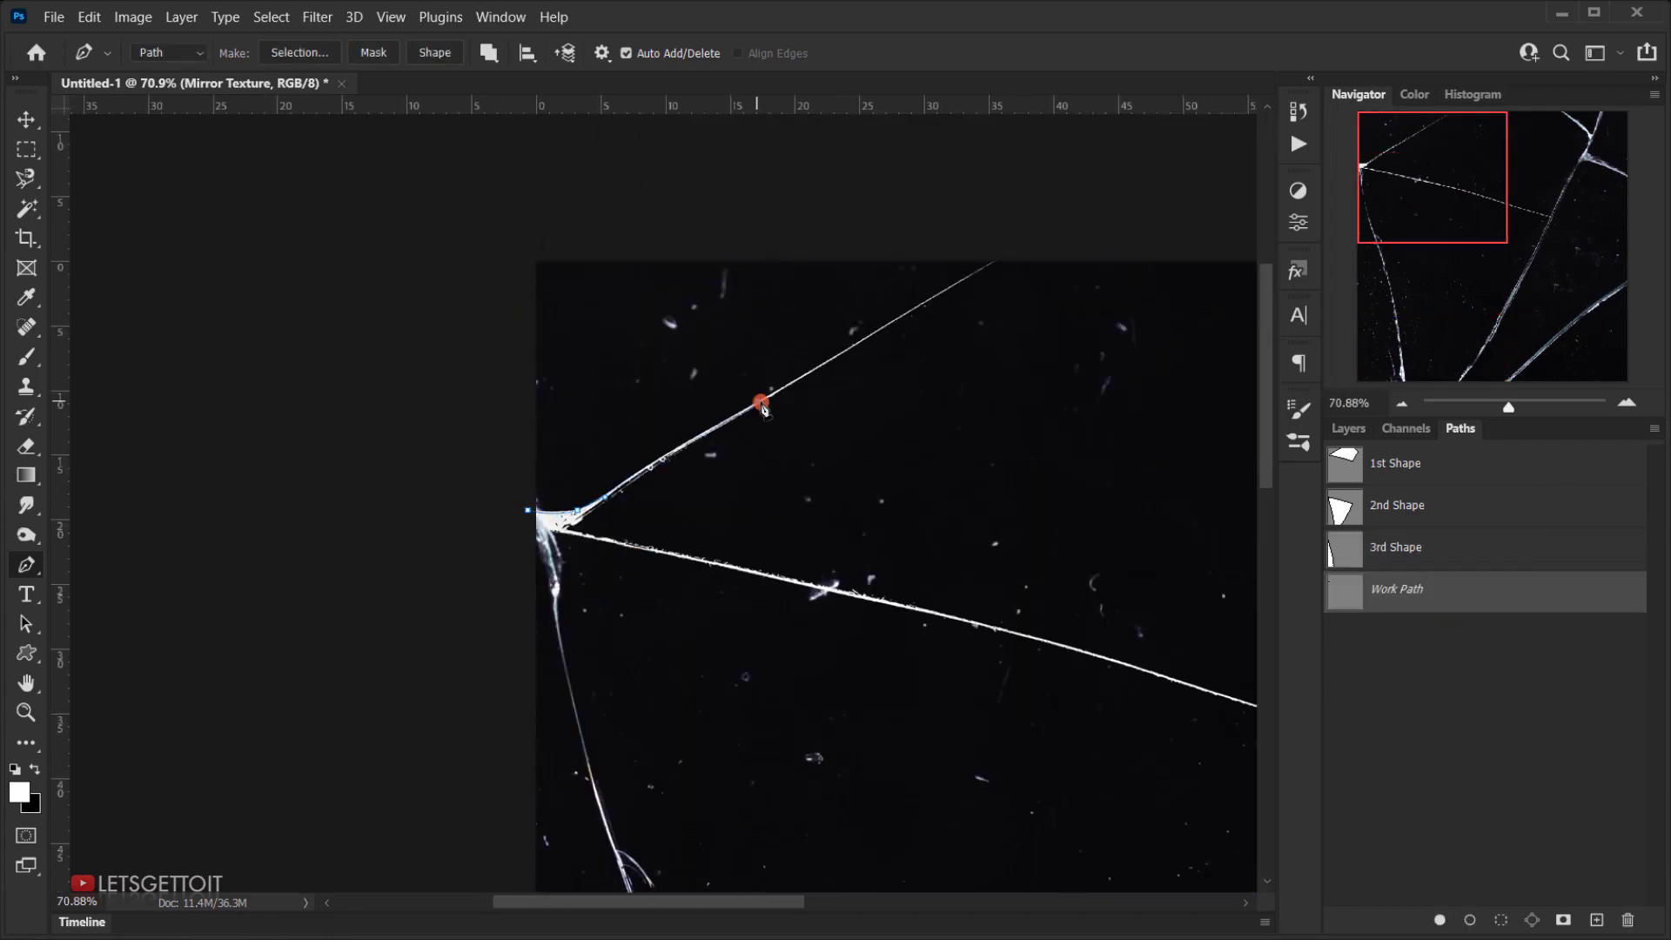
# Trace the remaining small shards along the canvas's top edge, and save their paths as "4th Shape", "5th shape" and "6th Shape".
pyautogui.click(1026, 250)
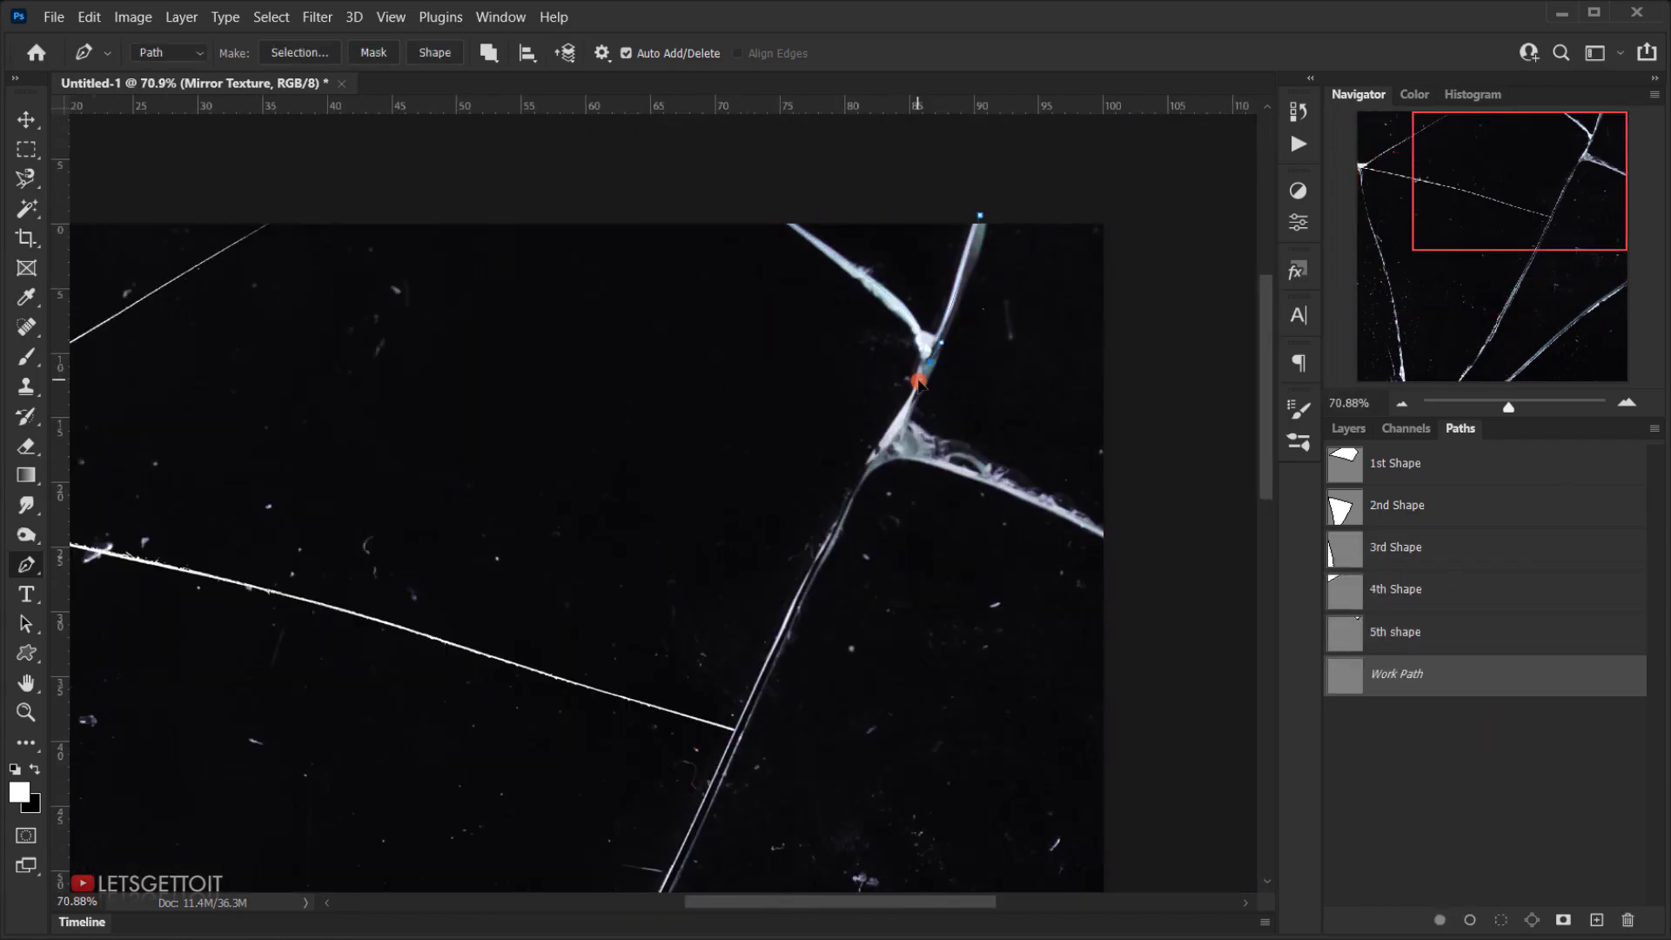
pyautogui.doubleClick(1410, 681)
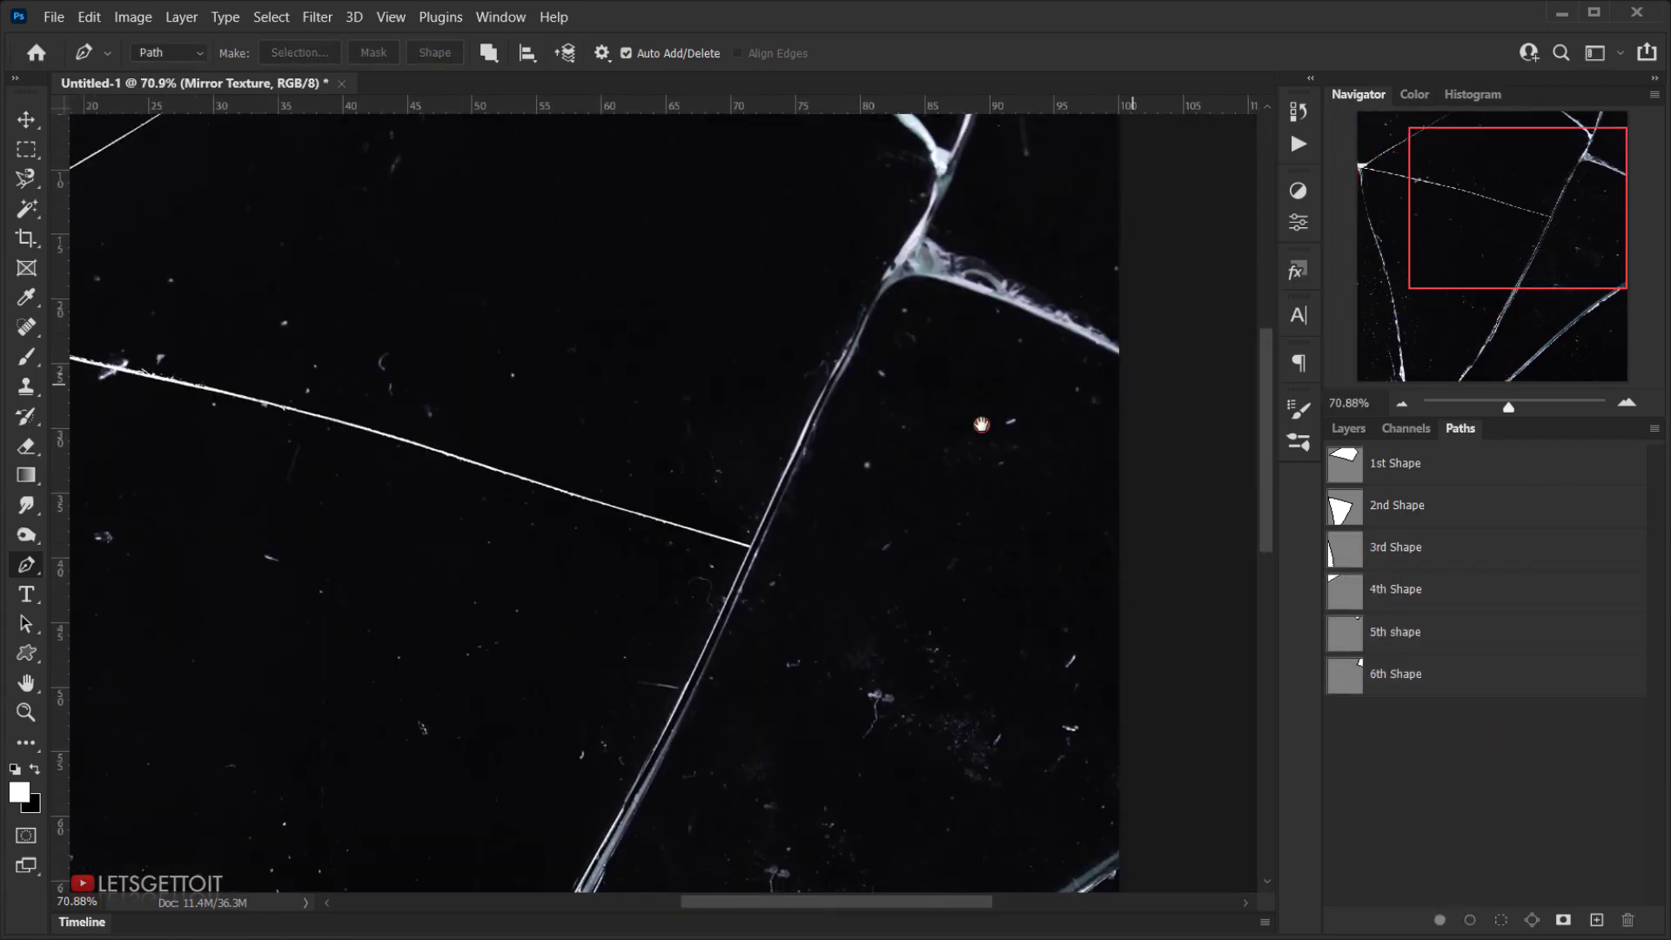
# Trace the two remaining shards toward the canvas's lower-right corner, save their paths as "7th Shape" and "8th Shape", and deselect the path.
pyautogui.click(896, 269)
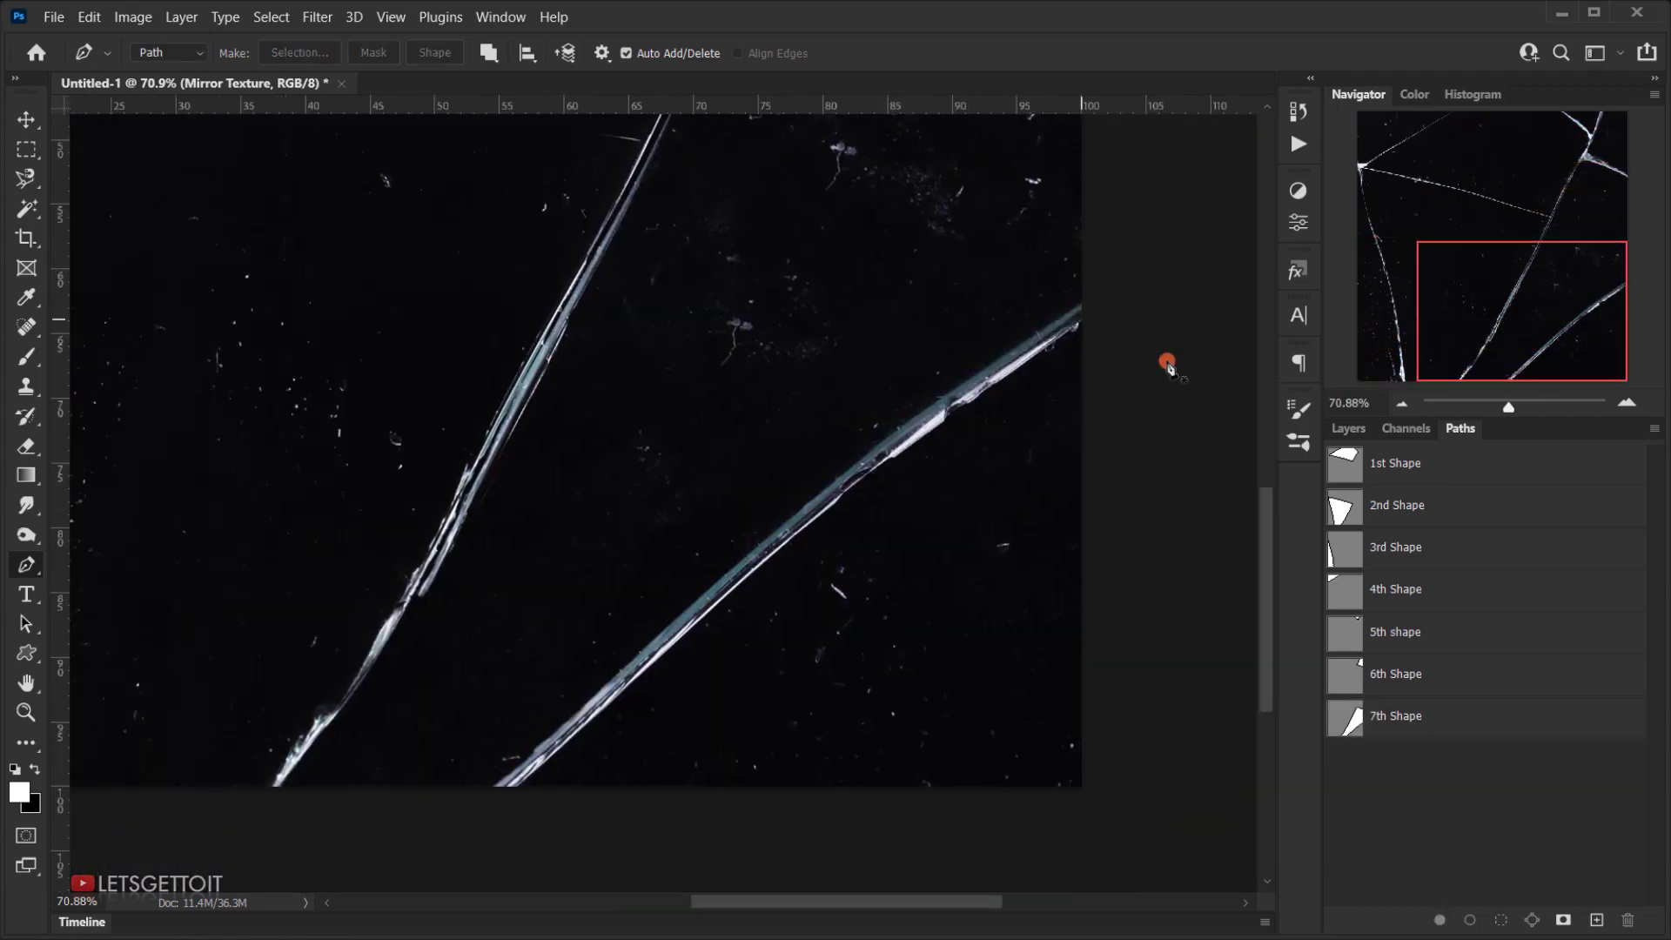
pyautogui.click(941, 417)
pyautogui.click(511, 788)
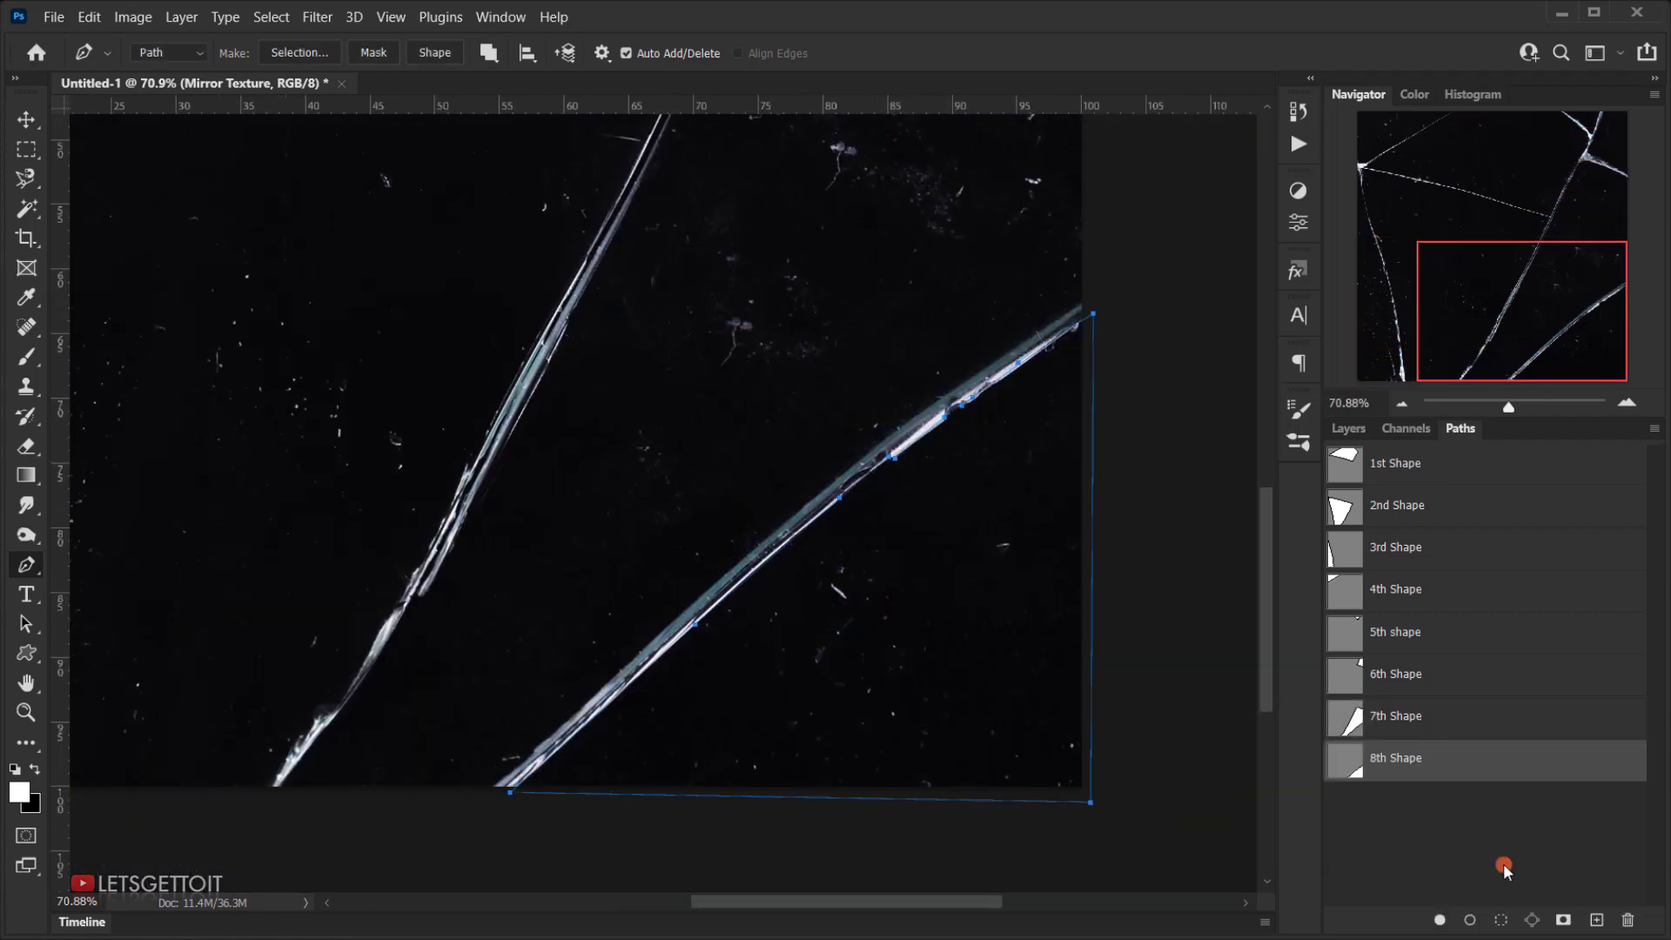
pyautogui.click(1454, 814)
# Select all saved paths from "1st Shape" to "8th Shape" to review the traced shards over the whole canvas, and deselect them.
pyautogui.scroll(-3, 786, 483)
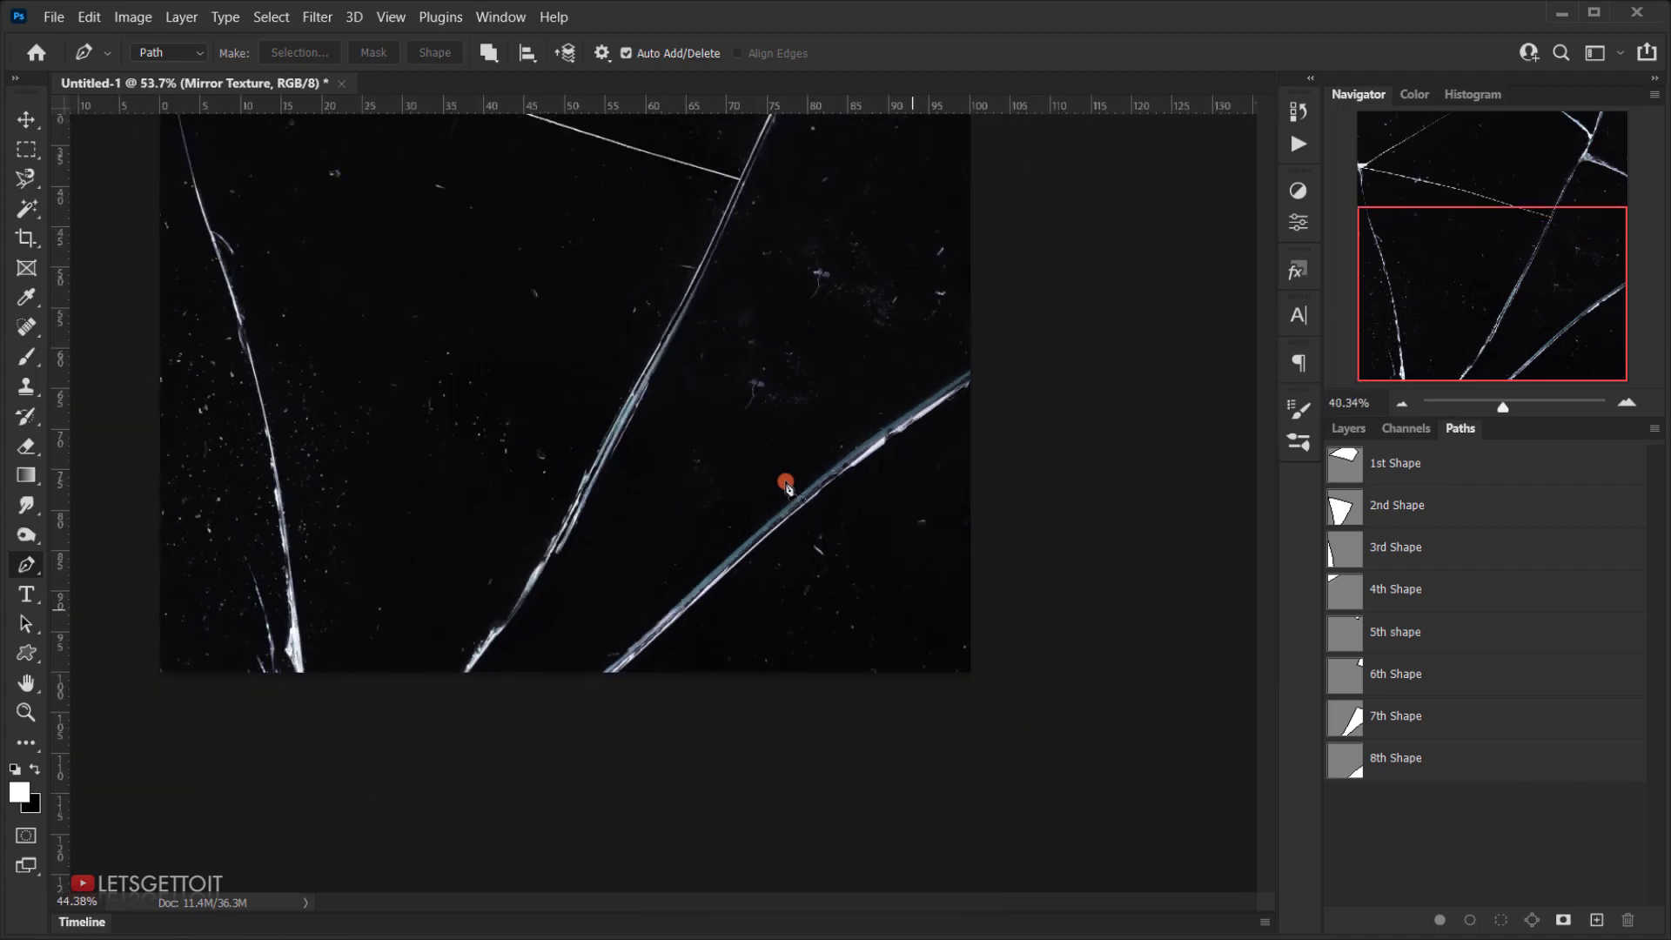
pyautogui.scroll(-4, 786, 483)
pyautogui.scroll(2, 458, 429)
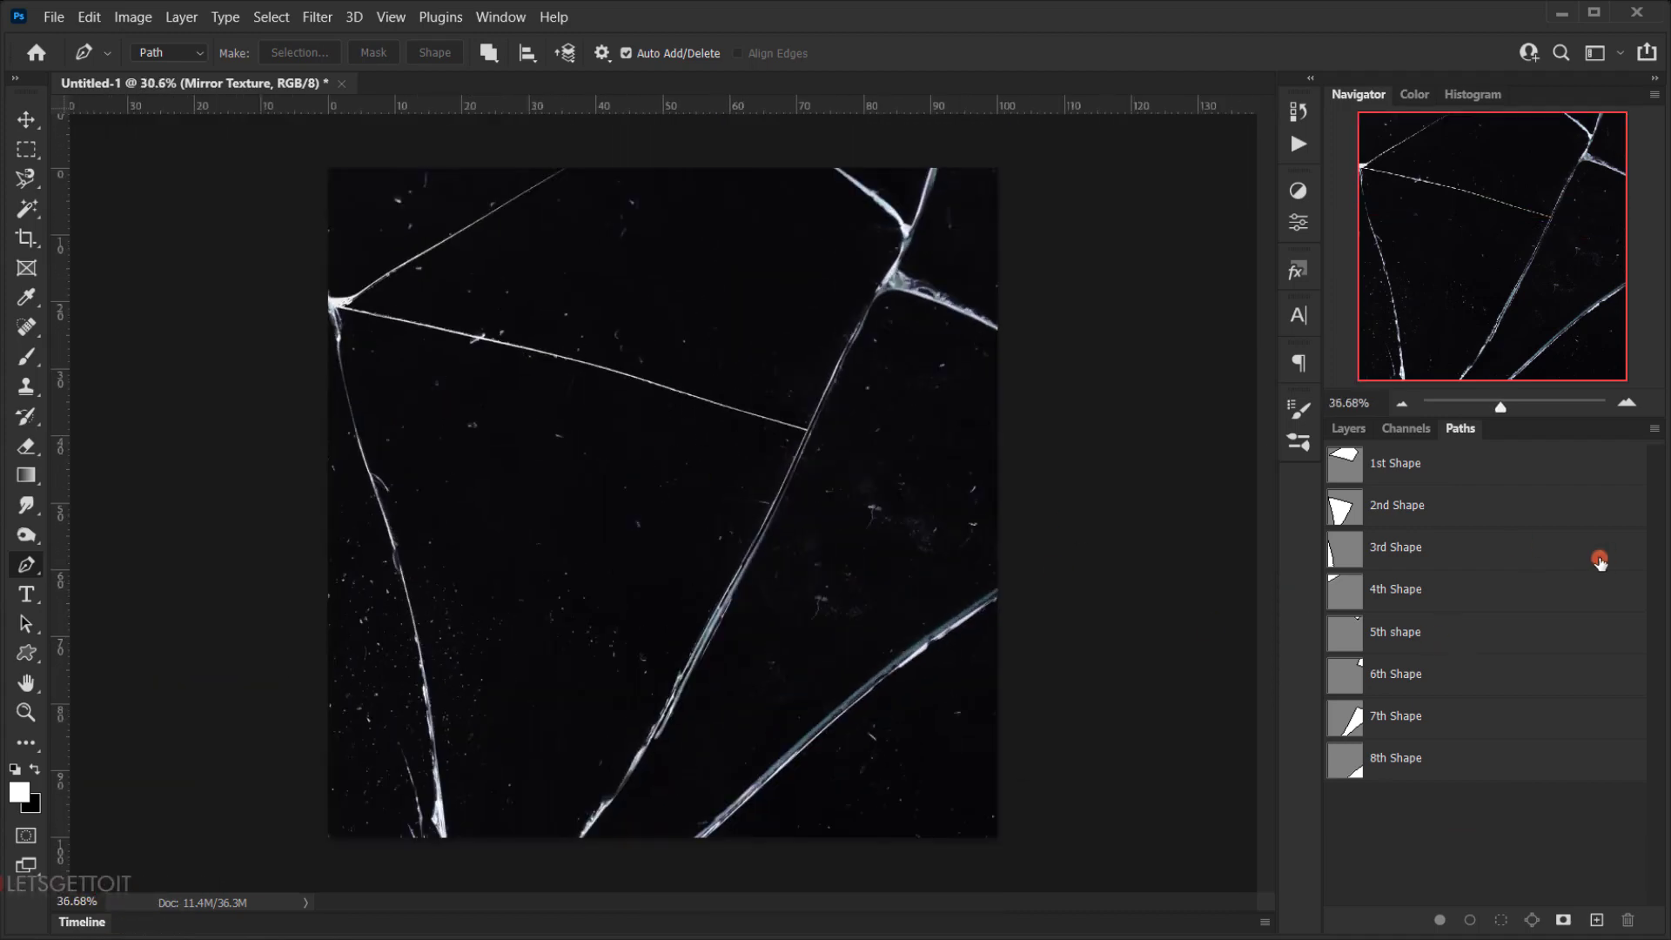
pyautogui.click(1448, 482)
pyautogui.keyDown('shift'); pyautogui.click(1444, 746); pyautogui.keyUp('shift')
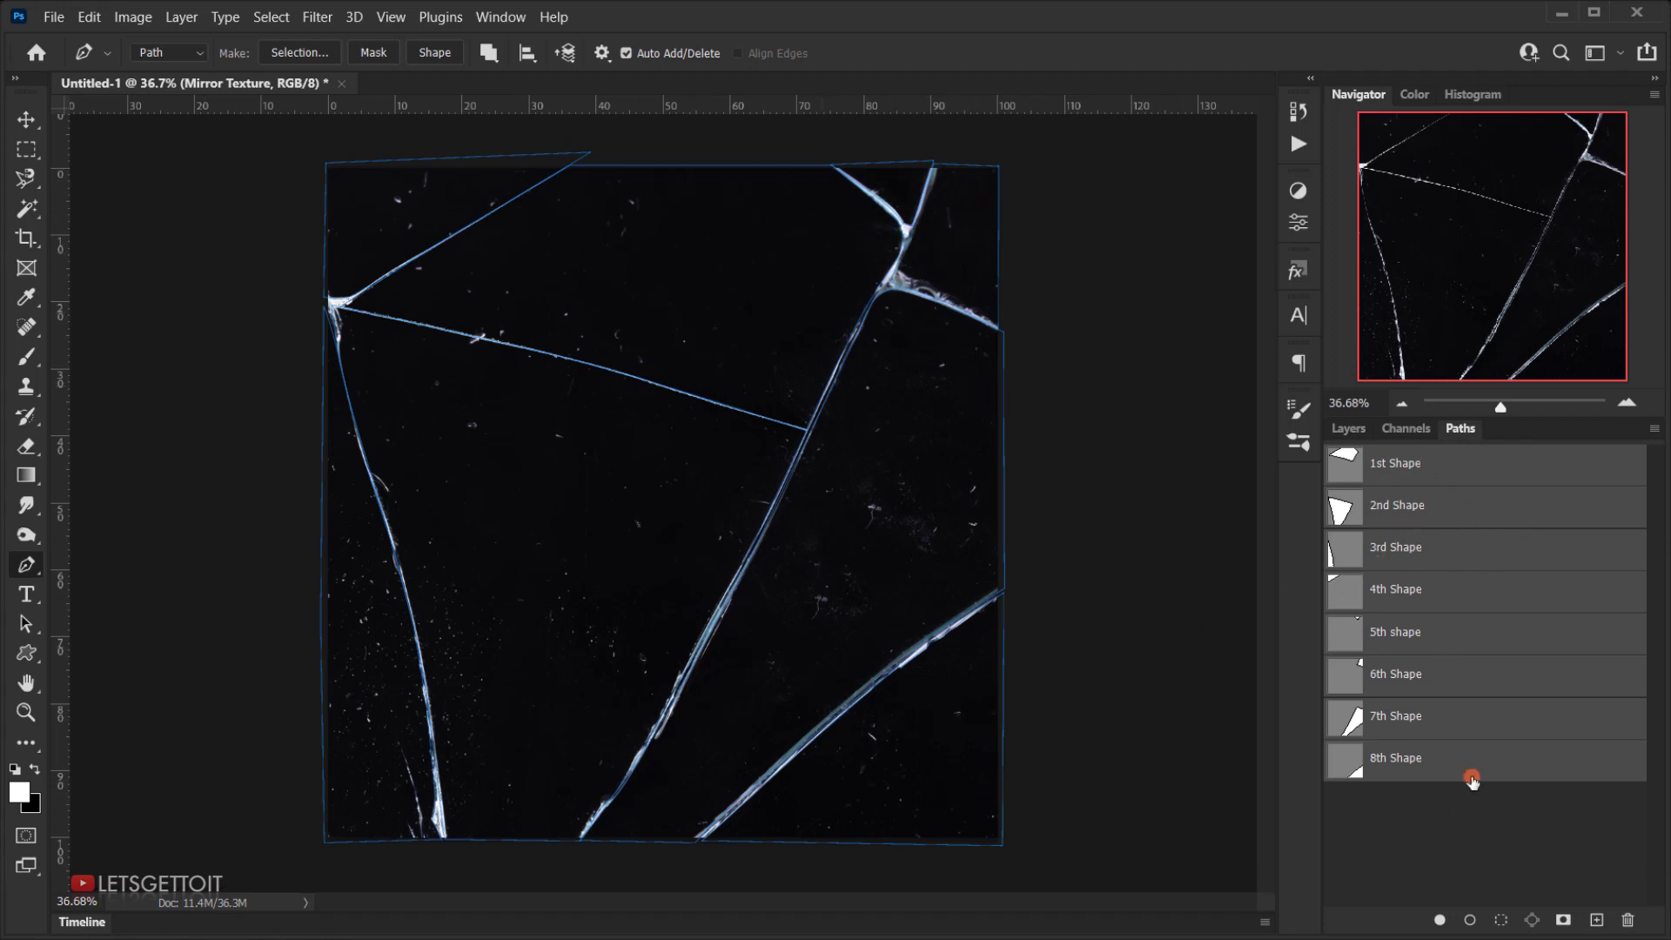
pyautogui.click(1449, 799)
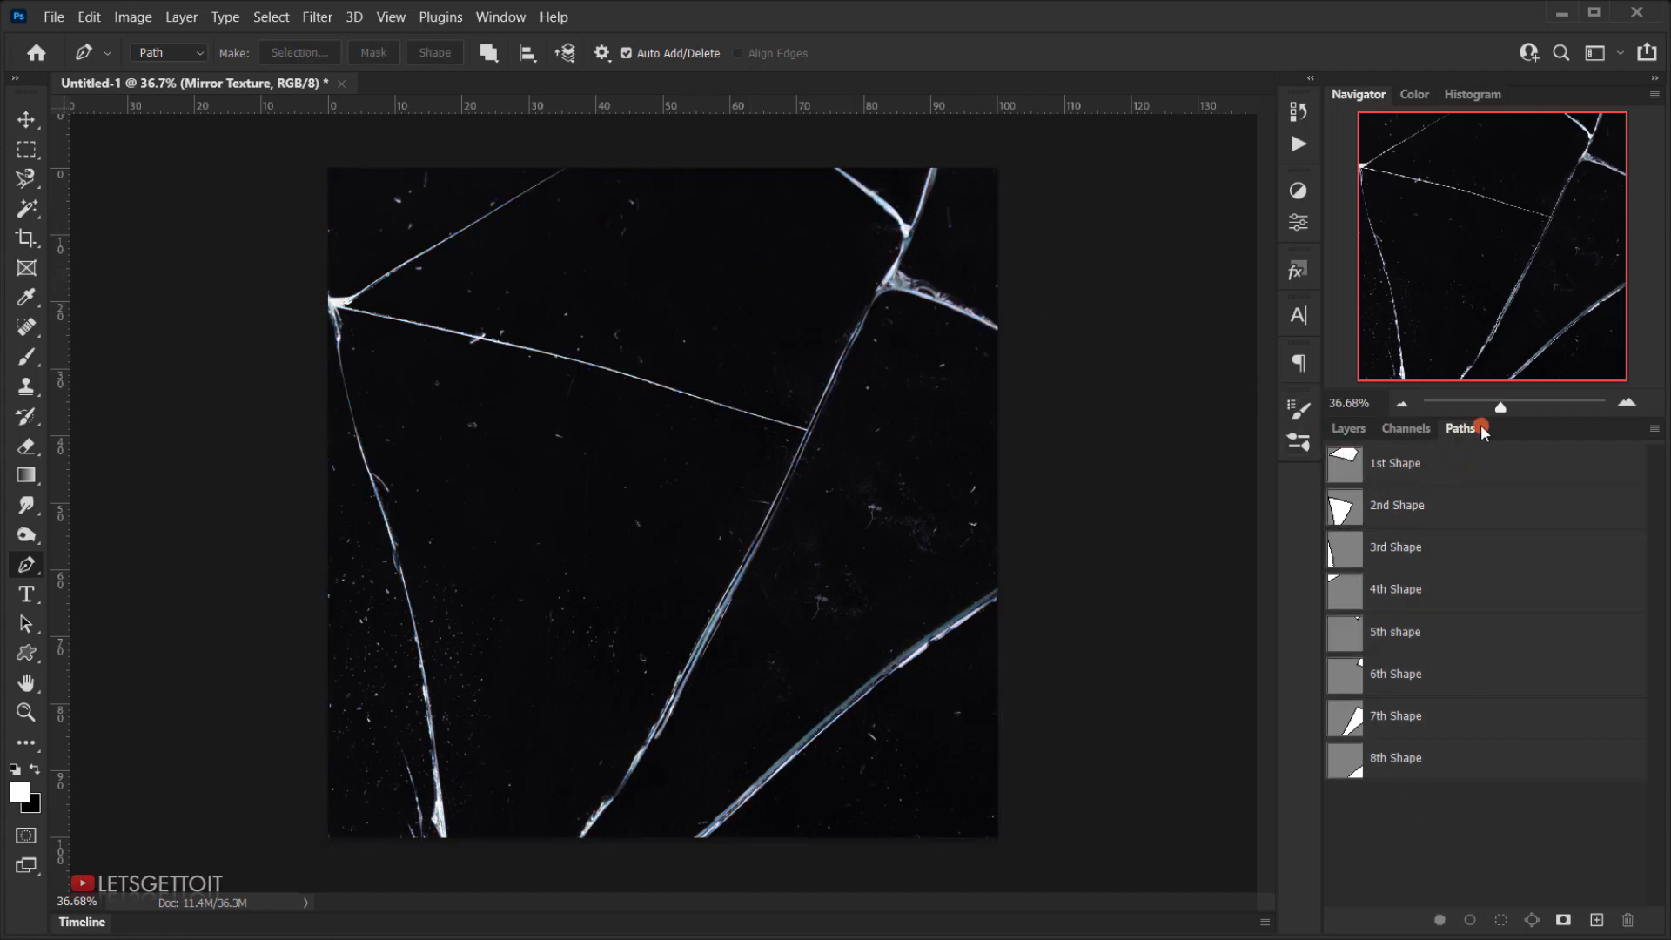
# Select the Image layer and hide the Mirror Texture layer above it.
pyautogui.click(1347, 430)
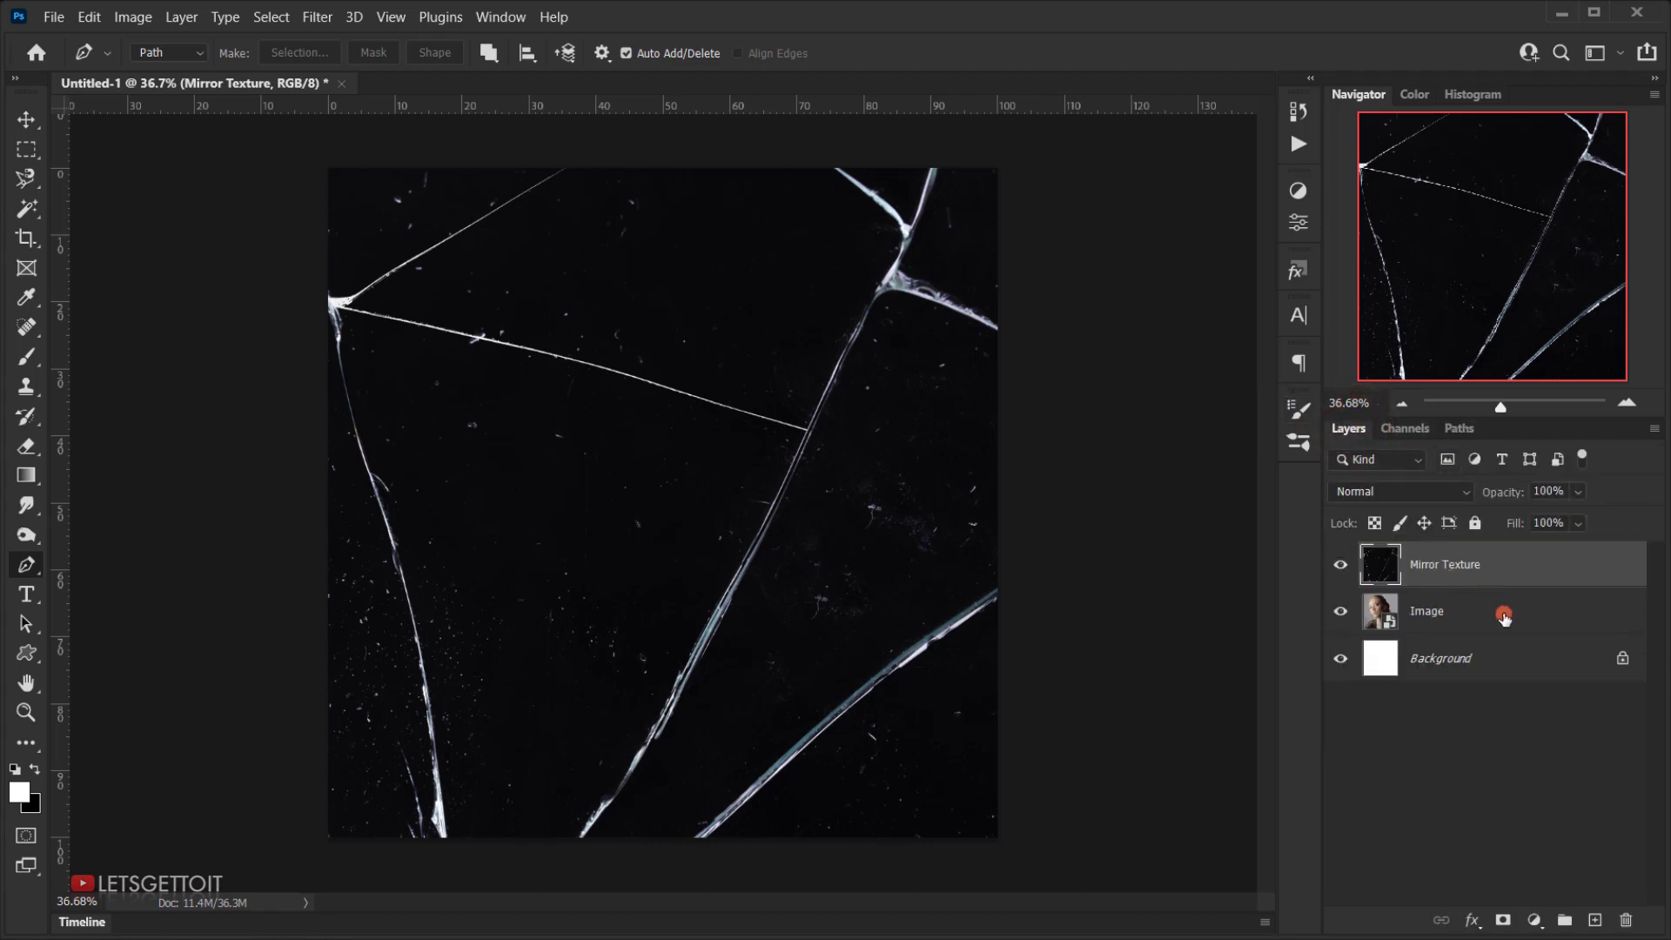
pyautogui.click(1443, 623)
pyautogui.click(1340, 563)
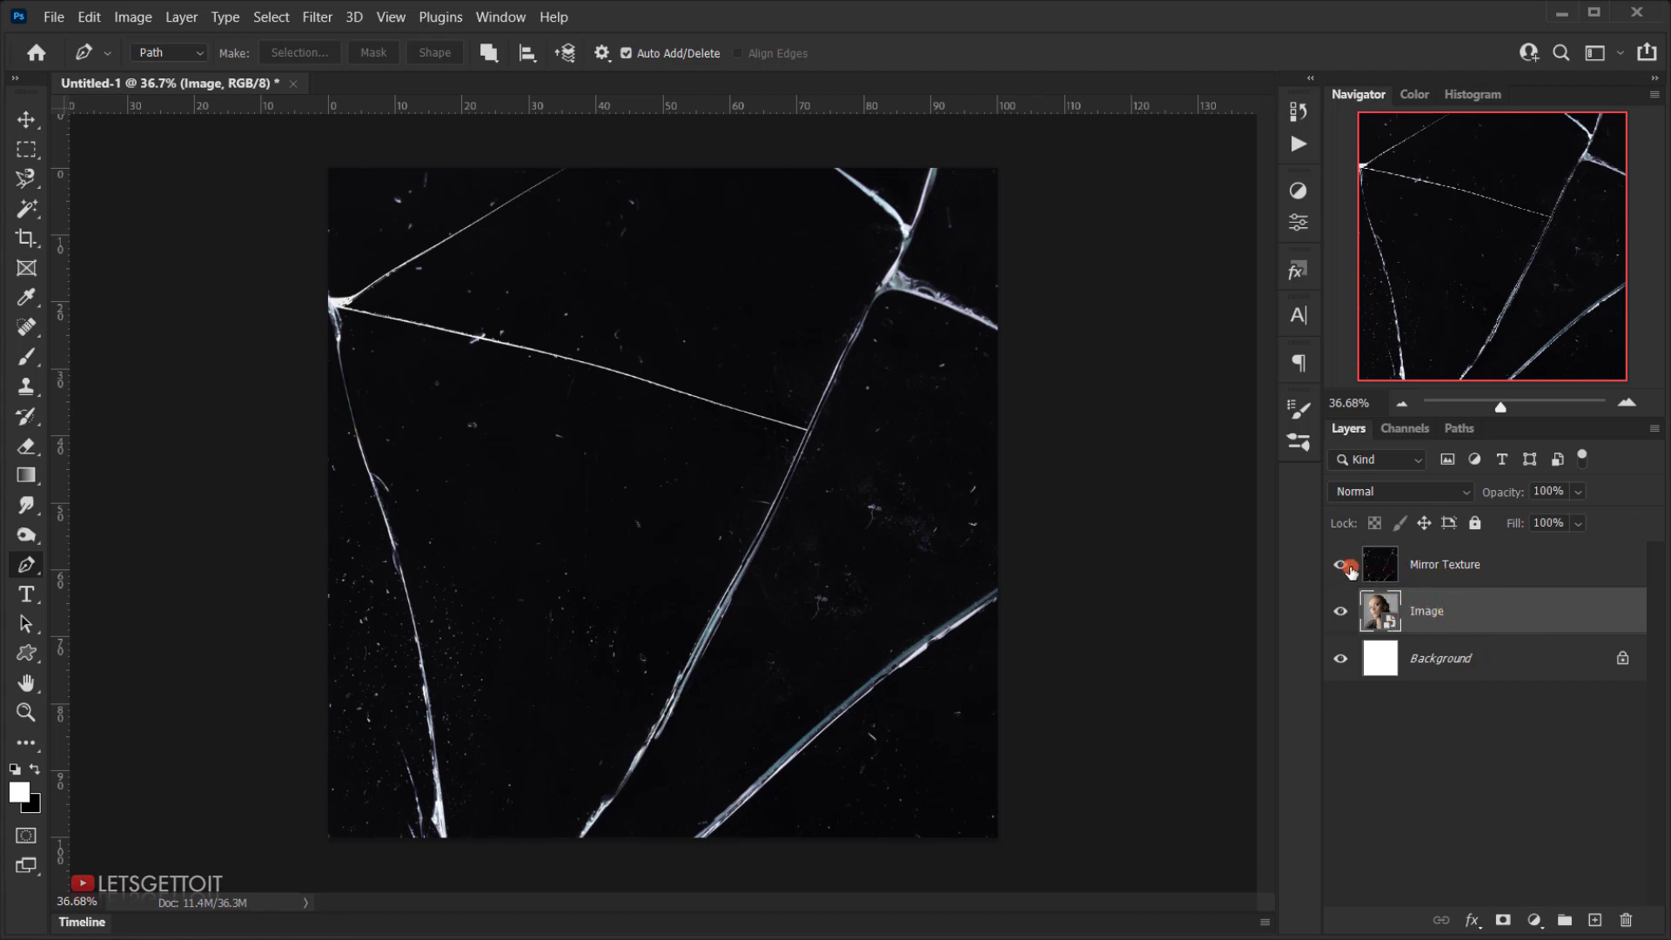
pyautogui.click(1341, 564)
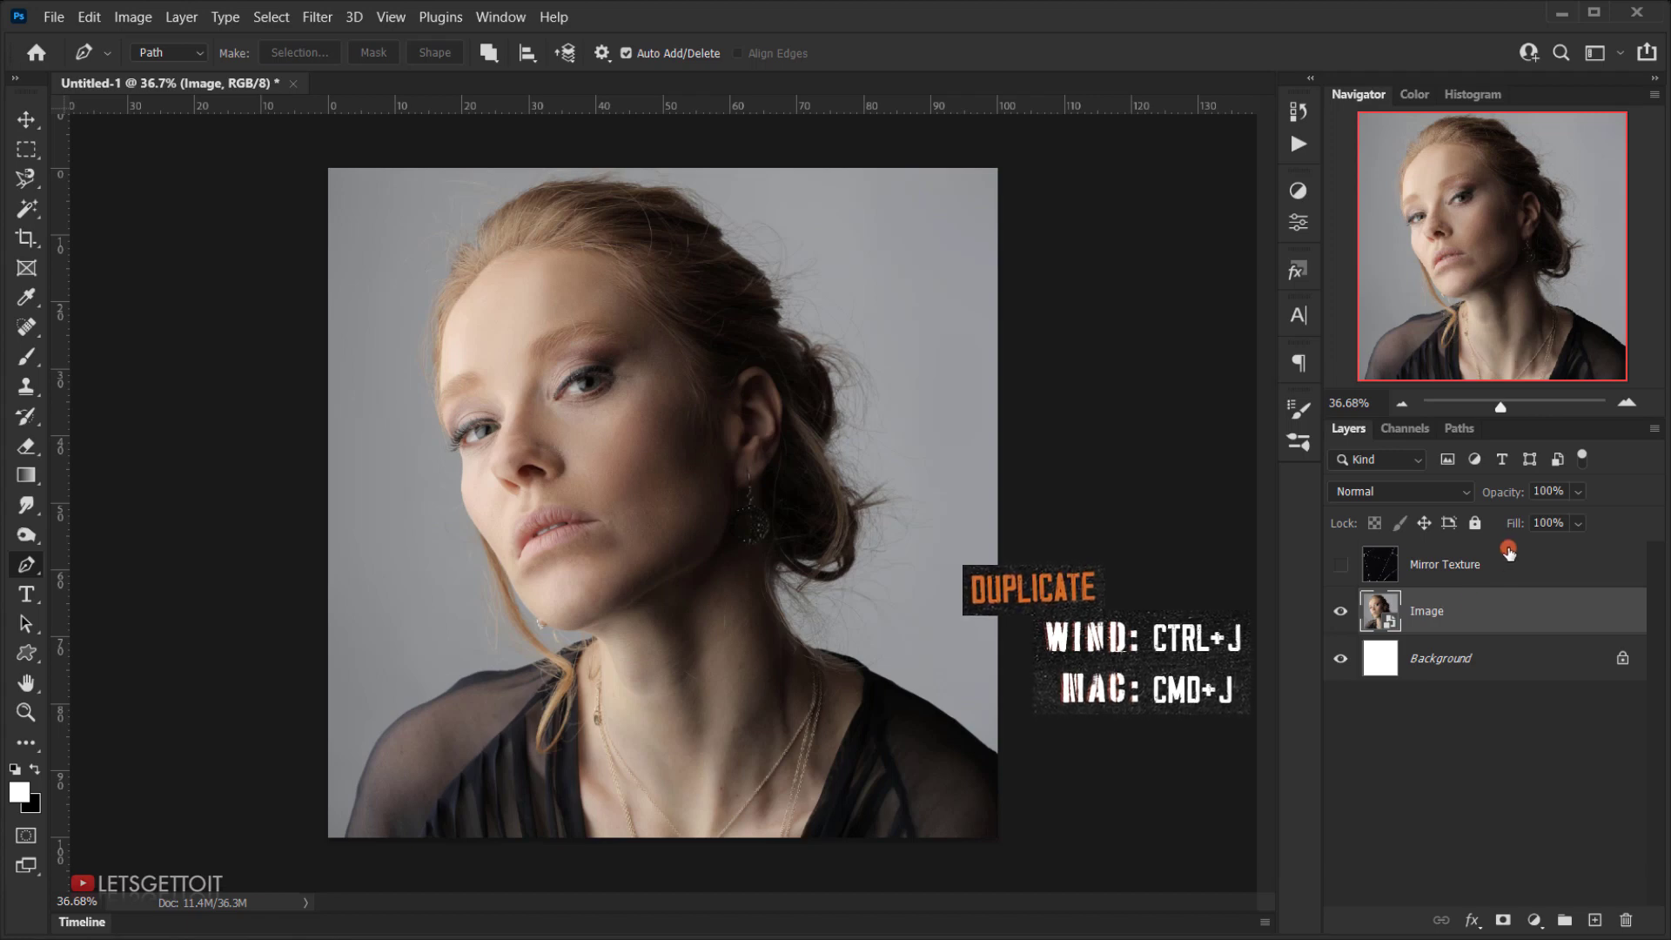
# Duplicate the Image layer seven times.
pyautogui.hotkey('ctrl', 'j')
pyautogui.hotkey('ctrl', 'j')
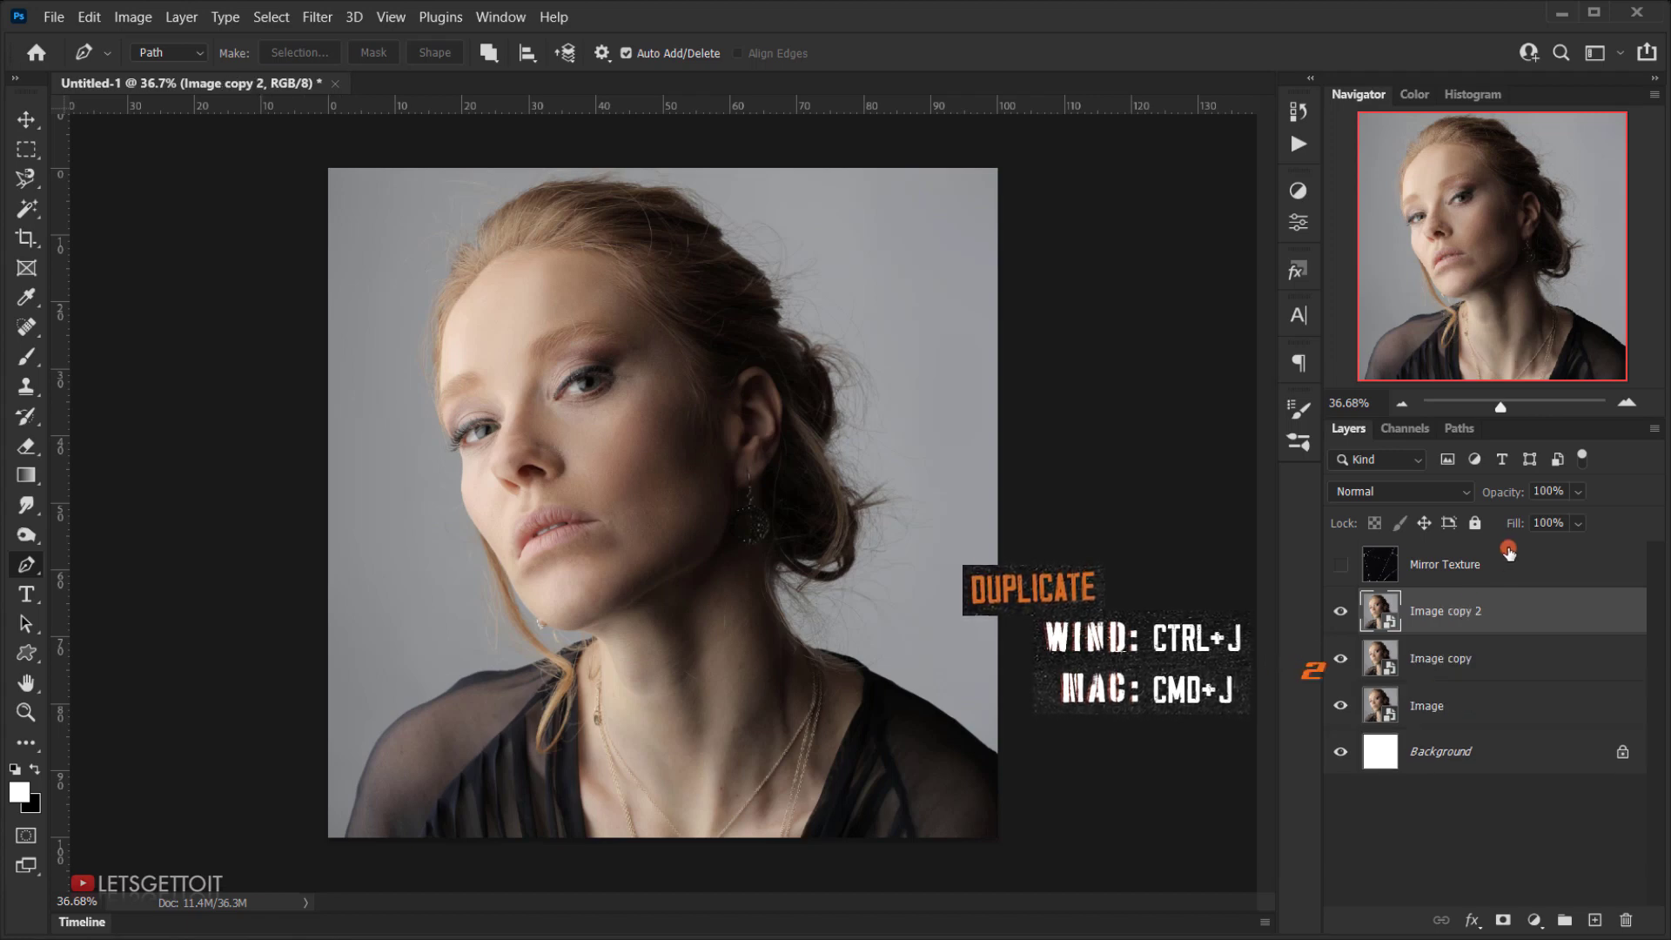
pyautogui.hotkey('ctrl', 'j')
pyautogui.hotkey('ctrl', 'j')
pyautogui.hotkey('ctrl', 'j')
pyautogui.hotkey('ctrl', 'j')
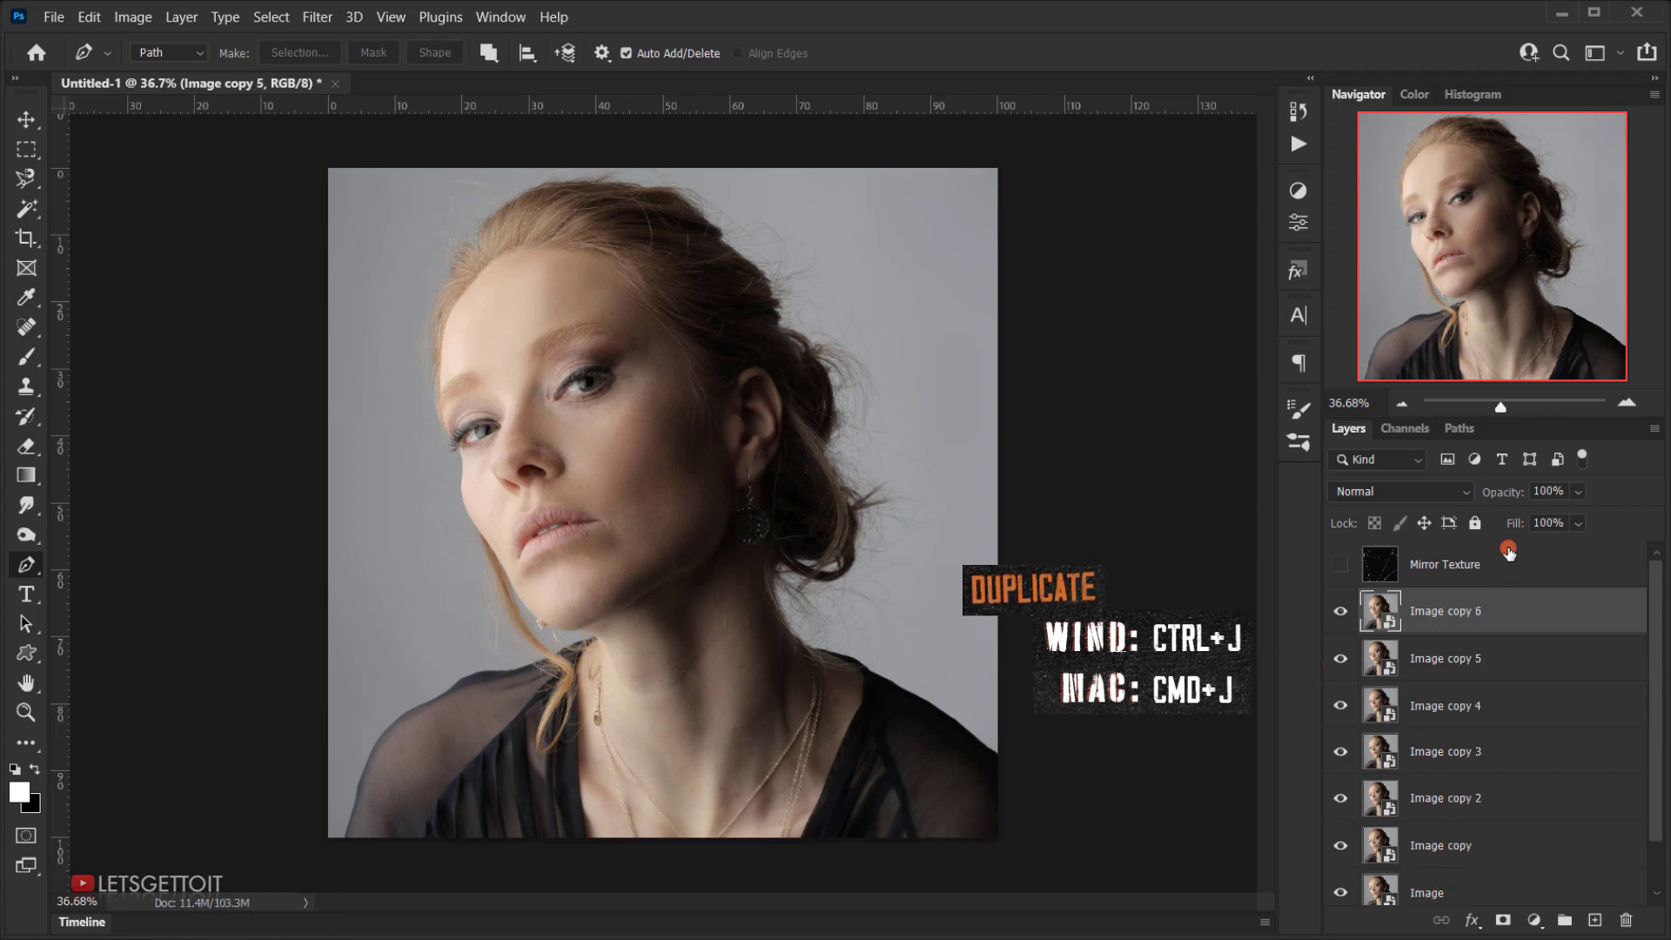
pyautogui.hotkey('ctrl', 'j')
# Rename the Image layer and its seven copies, from the lowest upward, as "Shape 1" through "Shape 8".
pyautogui.scroll(-2, 1506, 626)
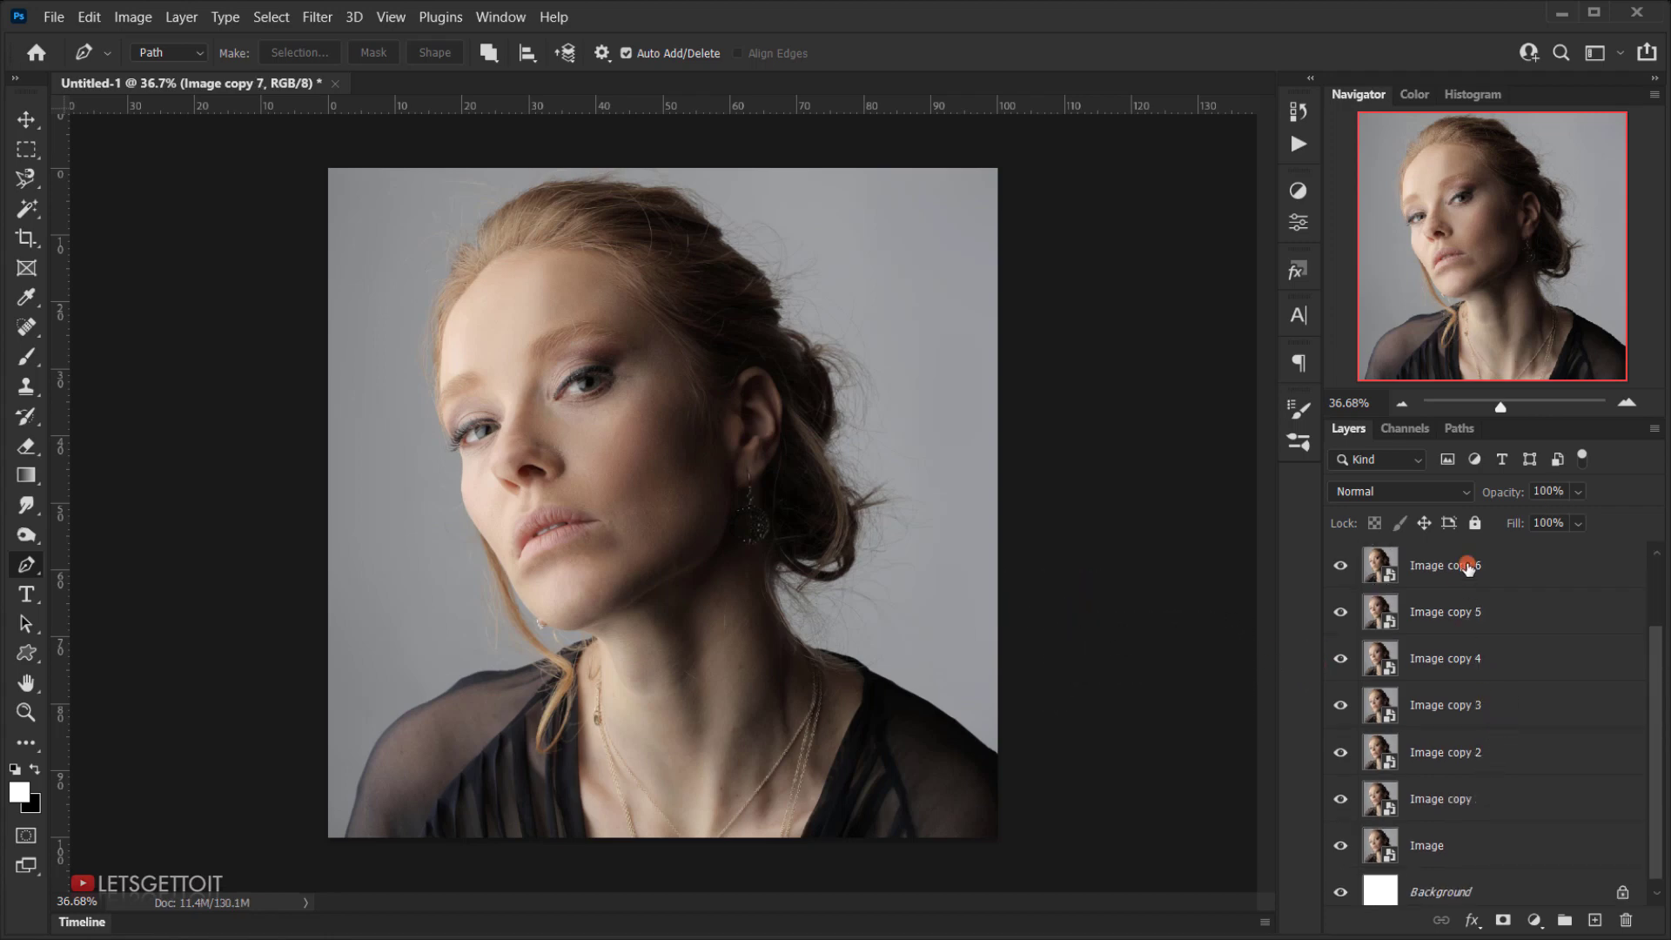
pyautogui.scroll(2, 1497, 807)
pyautogui.scroll(-2, 1519, 754)
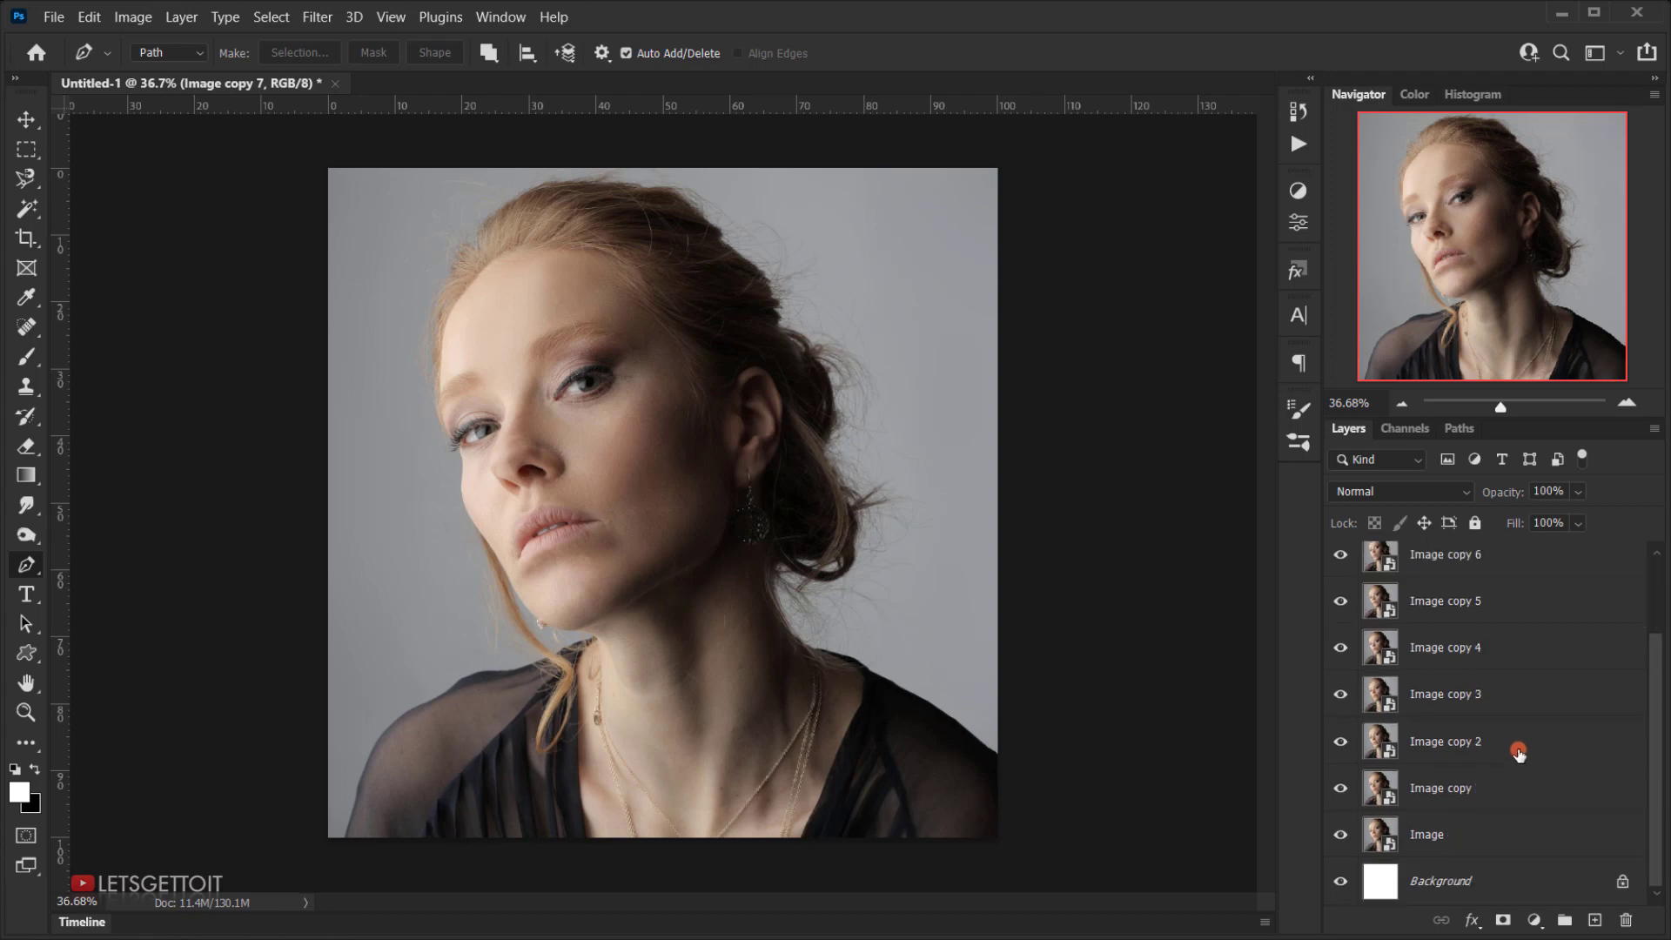
pyautogui.doubleClick(1445, 836)
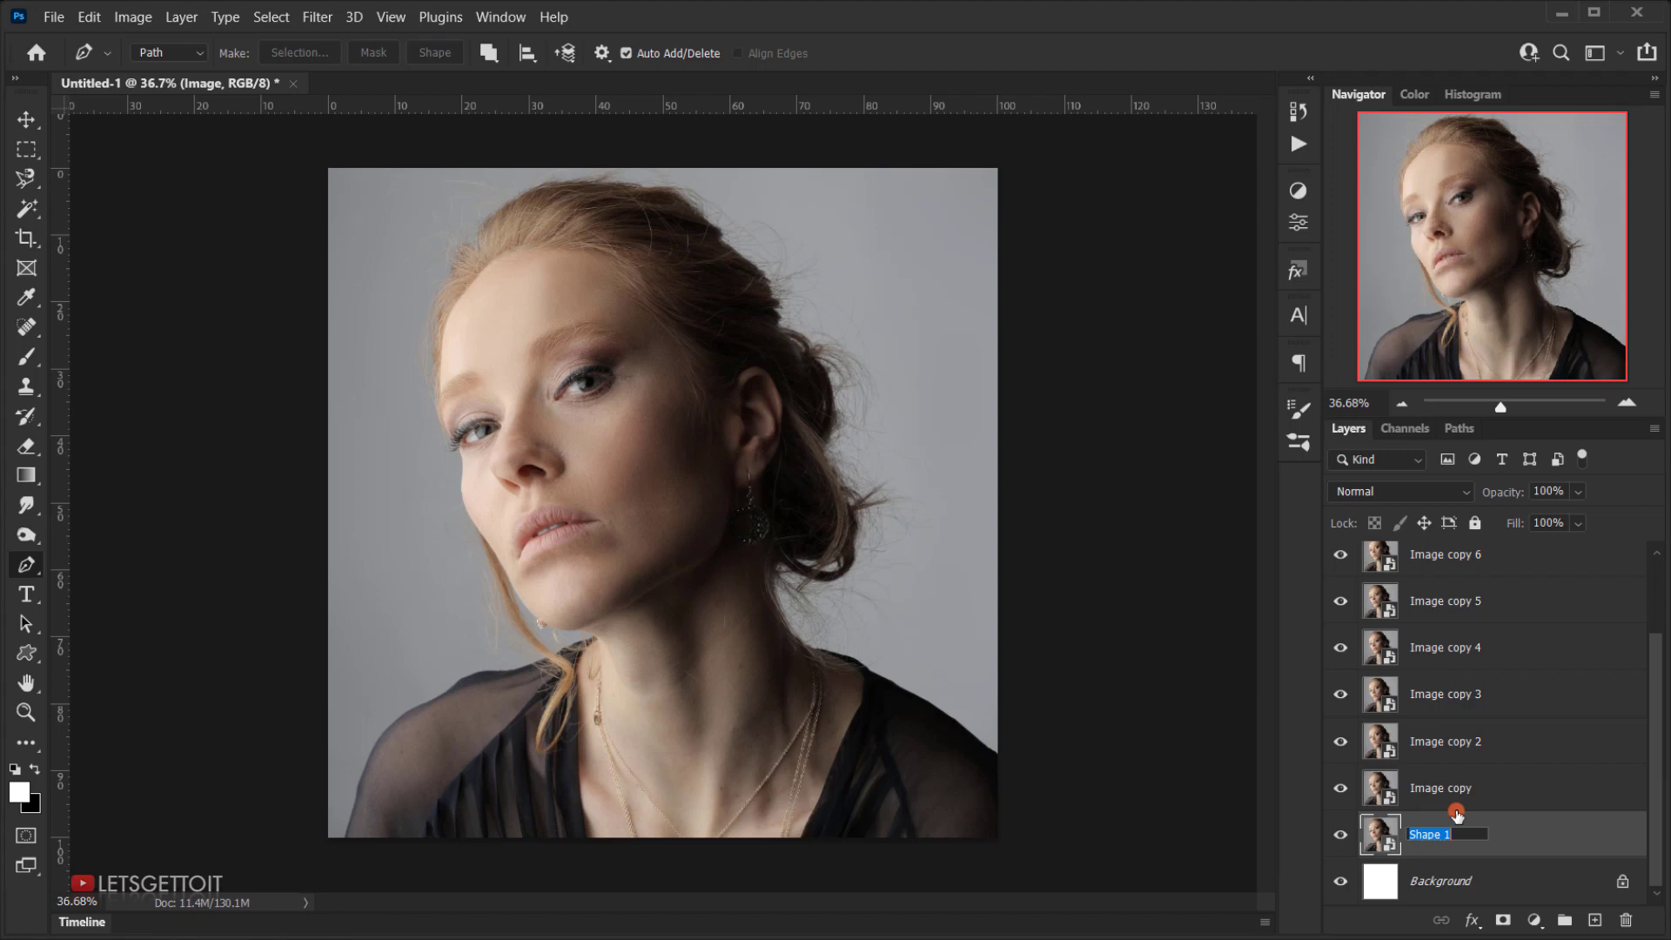
pyautogui.hotkey('shift', 'Tab')
pyautogui.write('Shape 2')
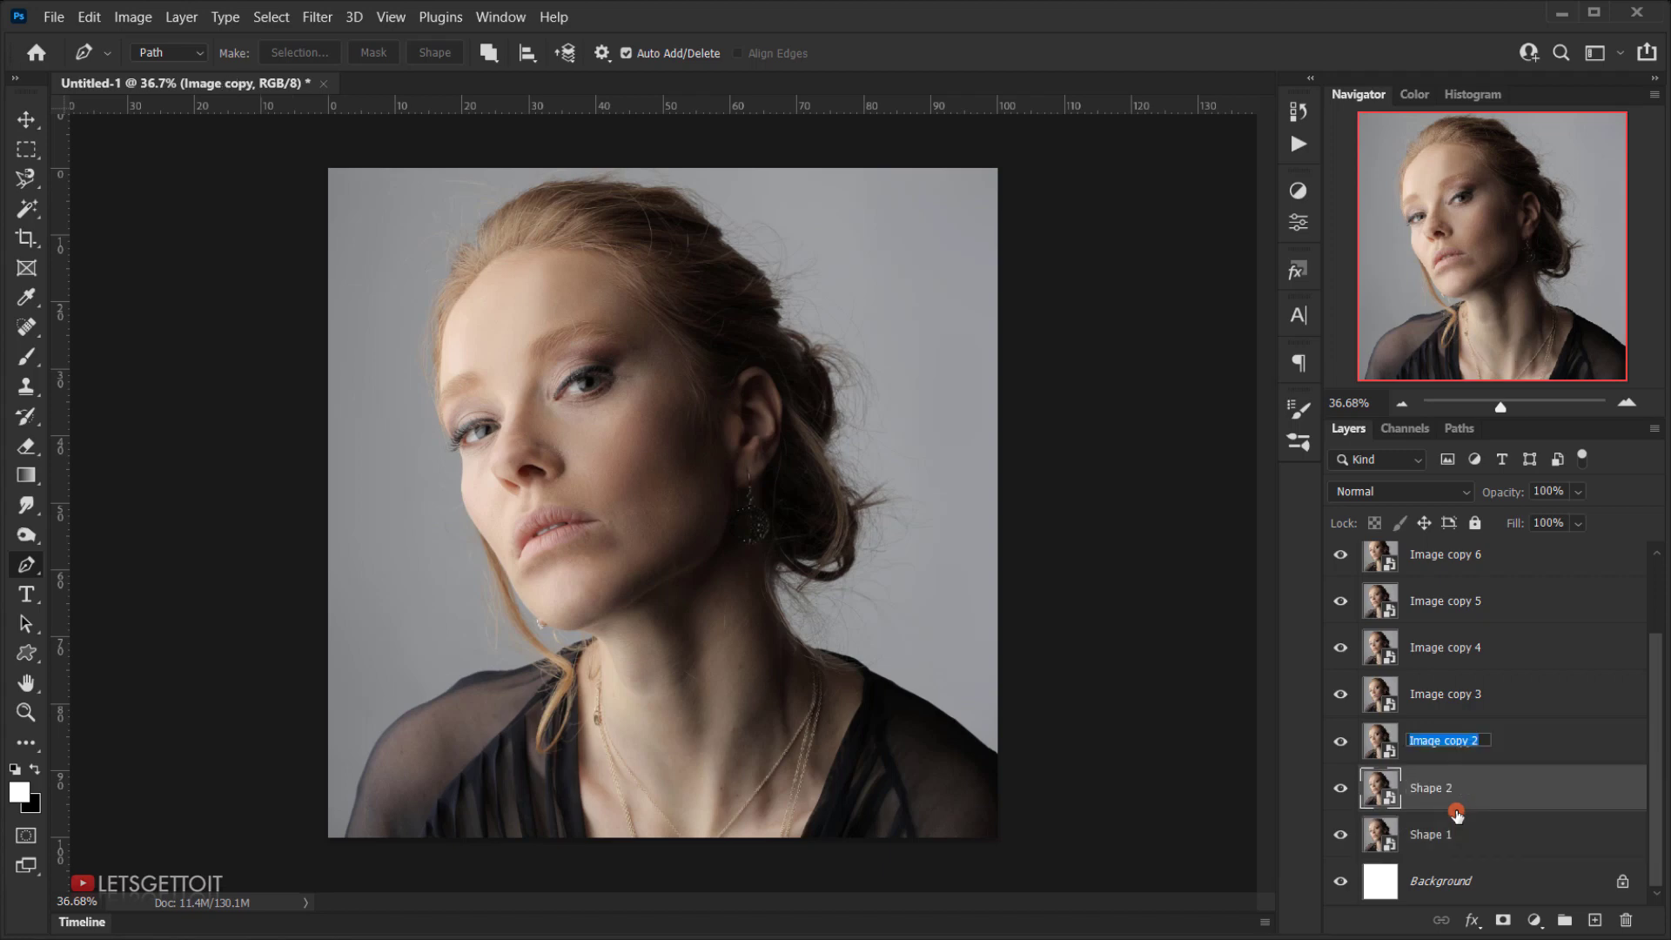
pyautogui.hotkey('shift', 'Tab')
pyautogui.write('Shape 3')
pyautogui.hotkey('shift', 'Tab')
pyautogui.write('Shape 4')
pyautogui.hotkey('shift', 'Tab')
pyautogui.write('Shape 5')
pyautogui.hotkey('shift', 'Tab')
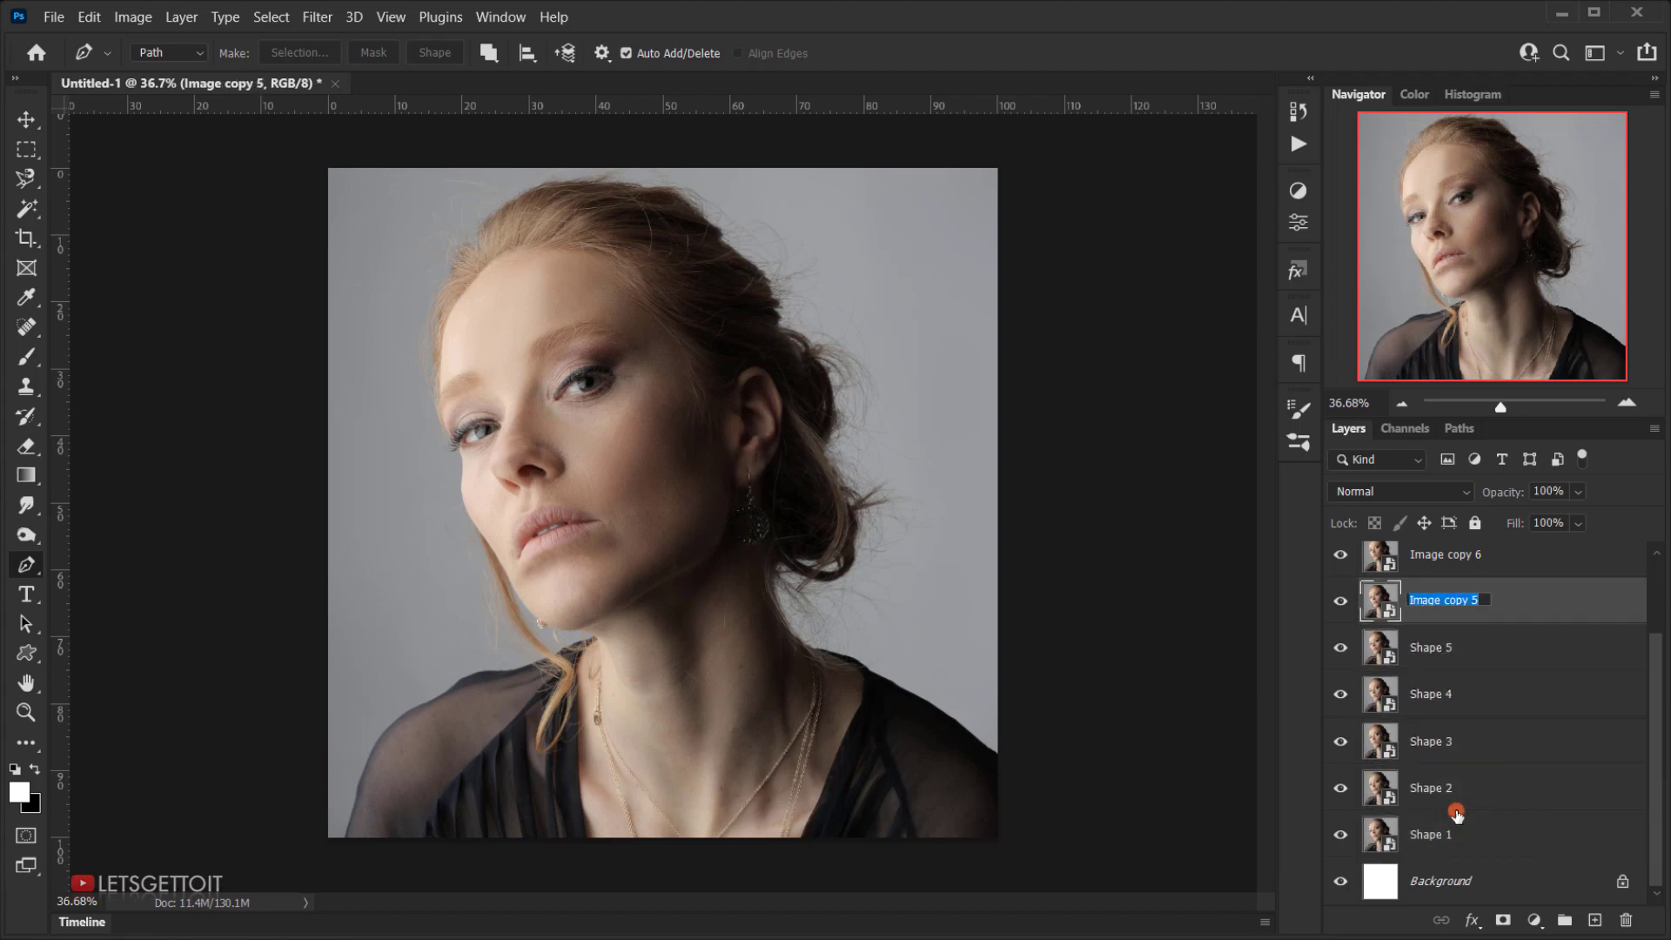
pyautogui.write('Shape 6')
pyautogui.hotkey('shift', 'Tab')
pyautogui.write('Shape 7')
pyautogui.hotkey('shift', 'Tab')
pyautogui.write('Shape 8')
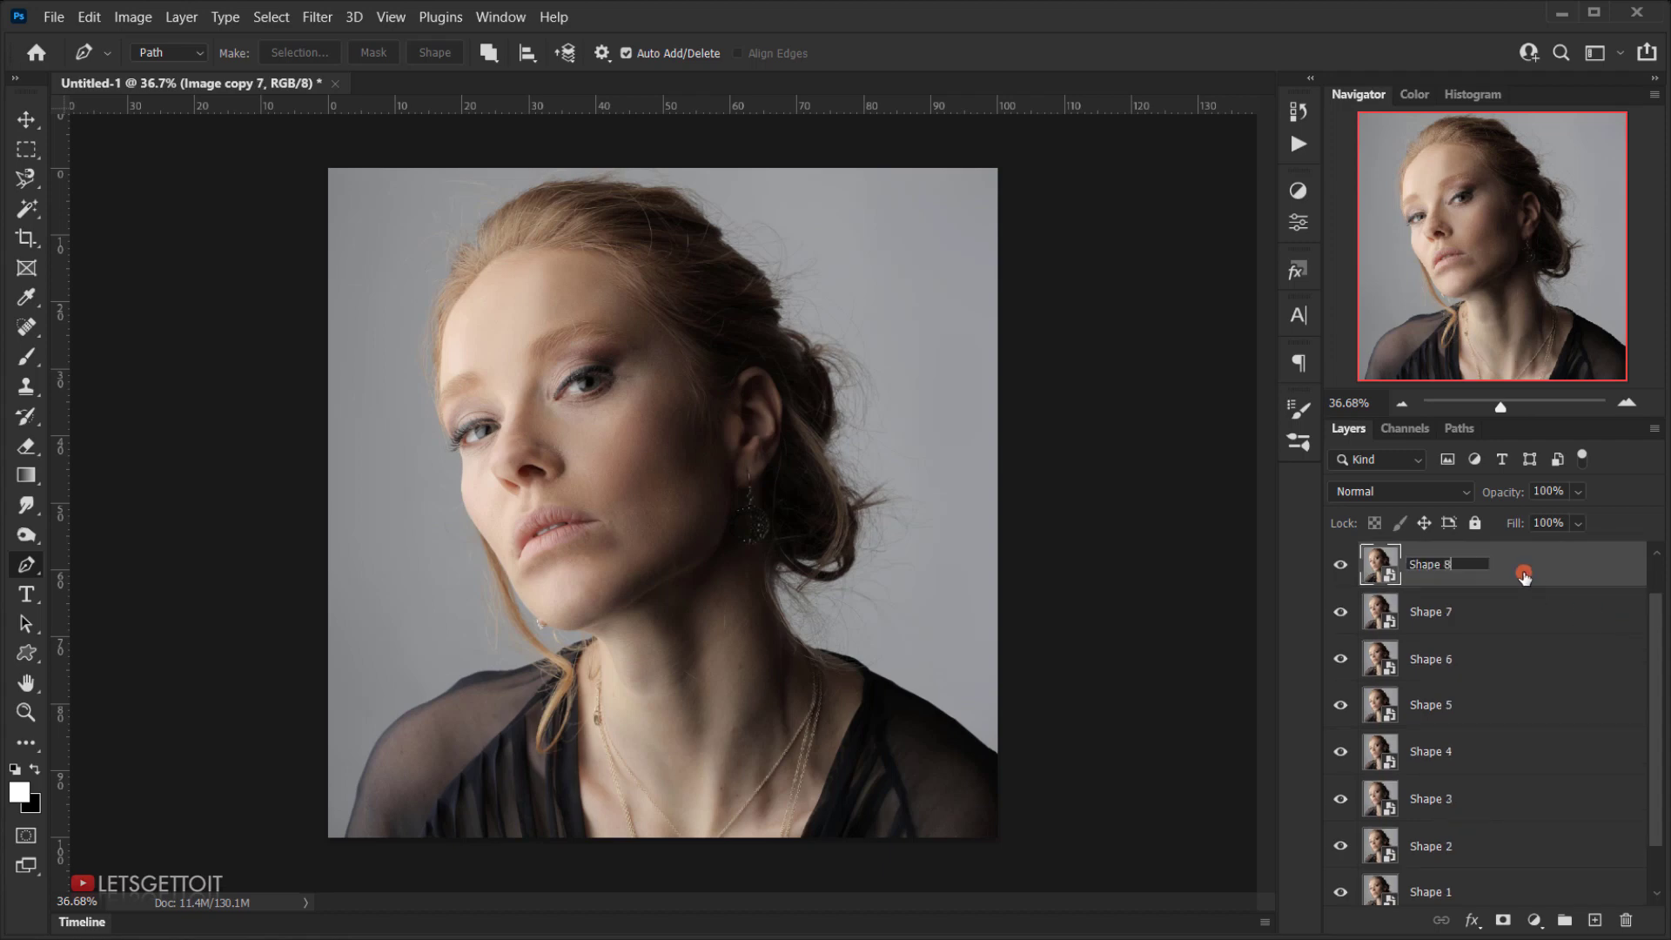
pyautogui.press('Return')
# Hide the layers Shape 8 through Shape 2, and select the Shape 1 layer.
pyautogui.scroll(-2, 1529, 642)
pyautogui.scroll(3, 1518, 696)
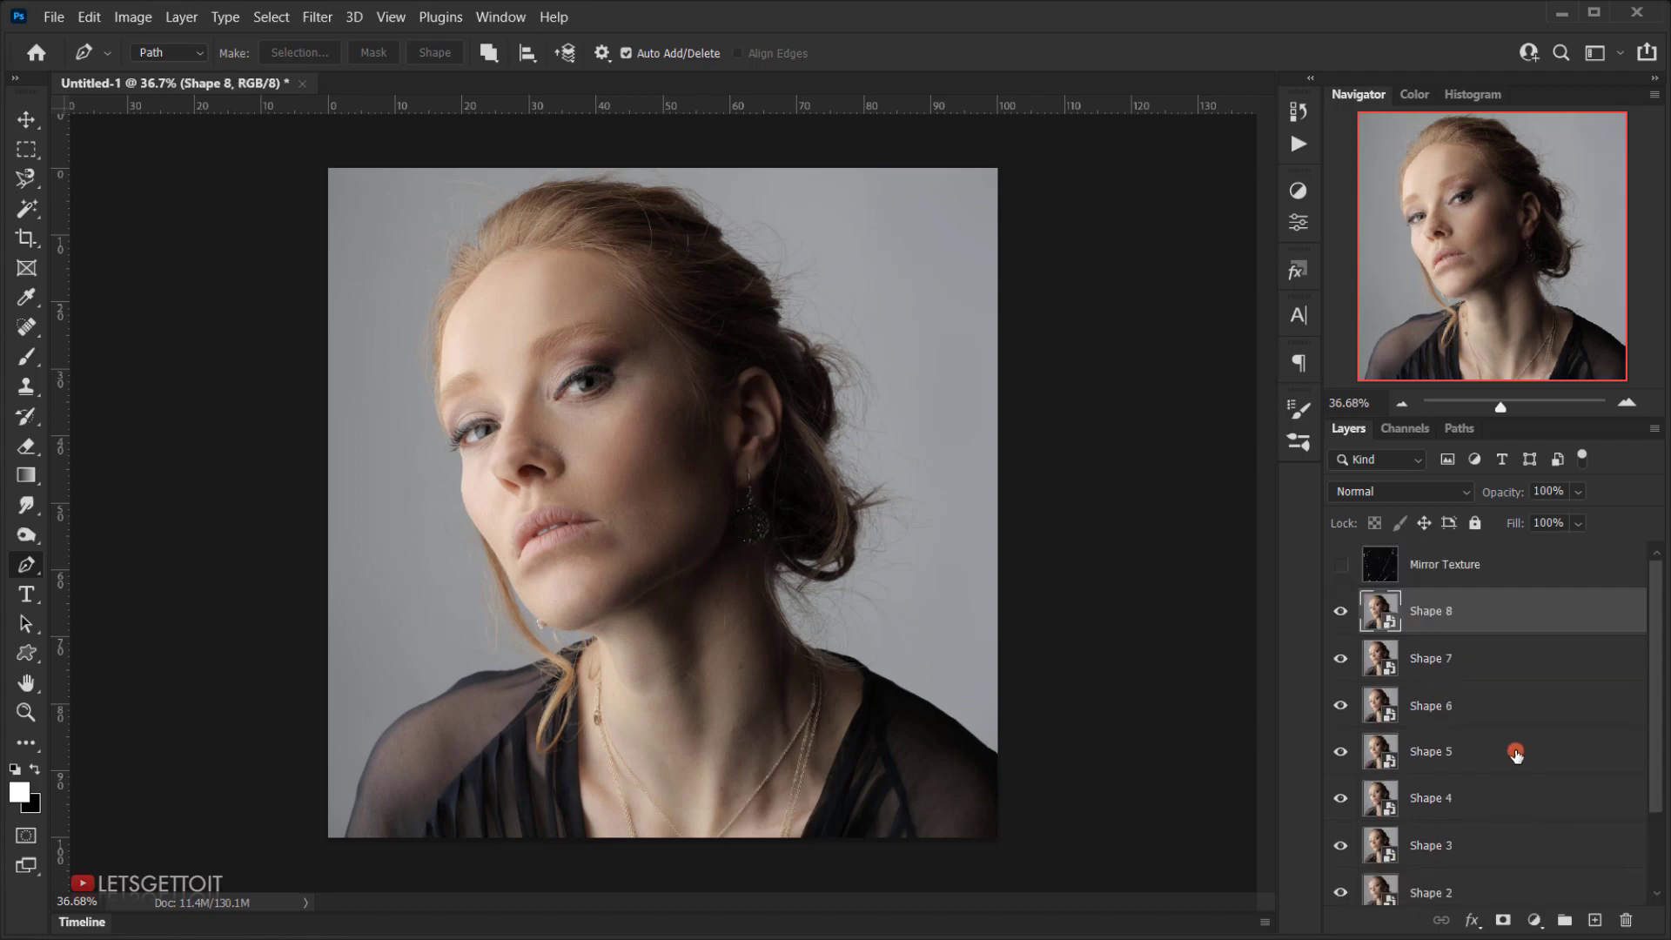
pyautogui.scroll(-2, 1484, 617)
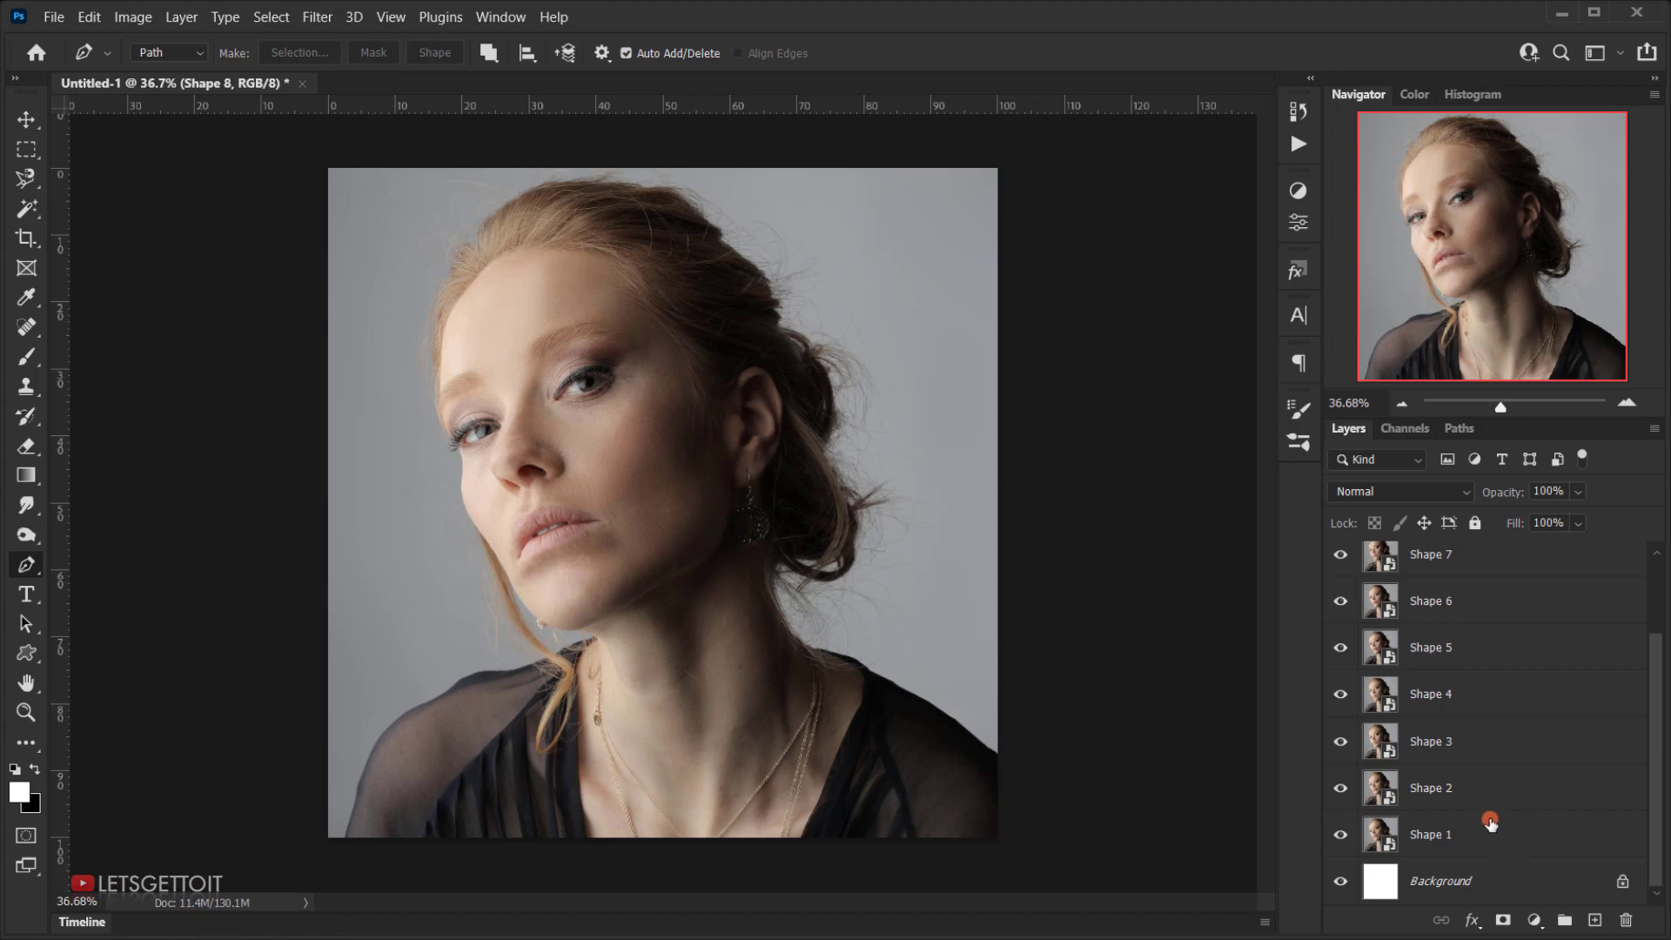
pyautogui.scroll(2, 1490, 822)
pyautogui.scroll(-2, 1349, 601)
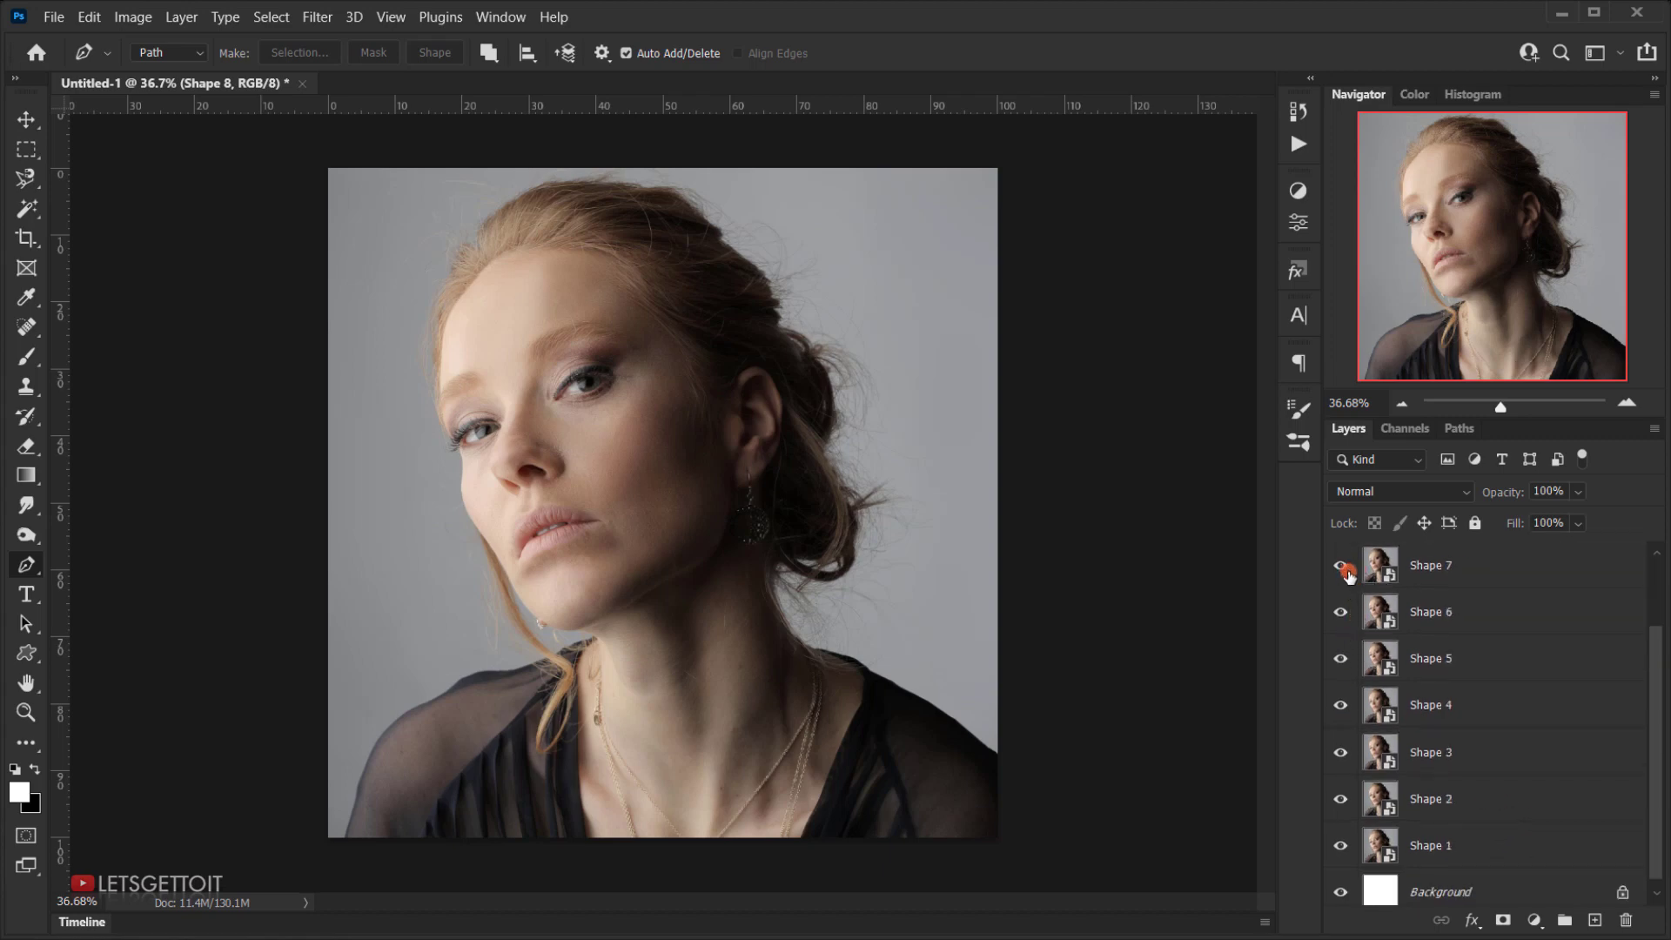
pyautogui.scroll(2, 1353, 592)
pyautogui.moveTo(1348, 618); pyautogui.dragTo(1337, 849)
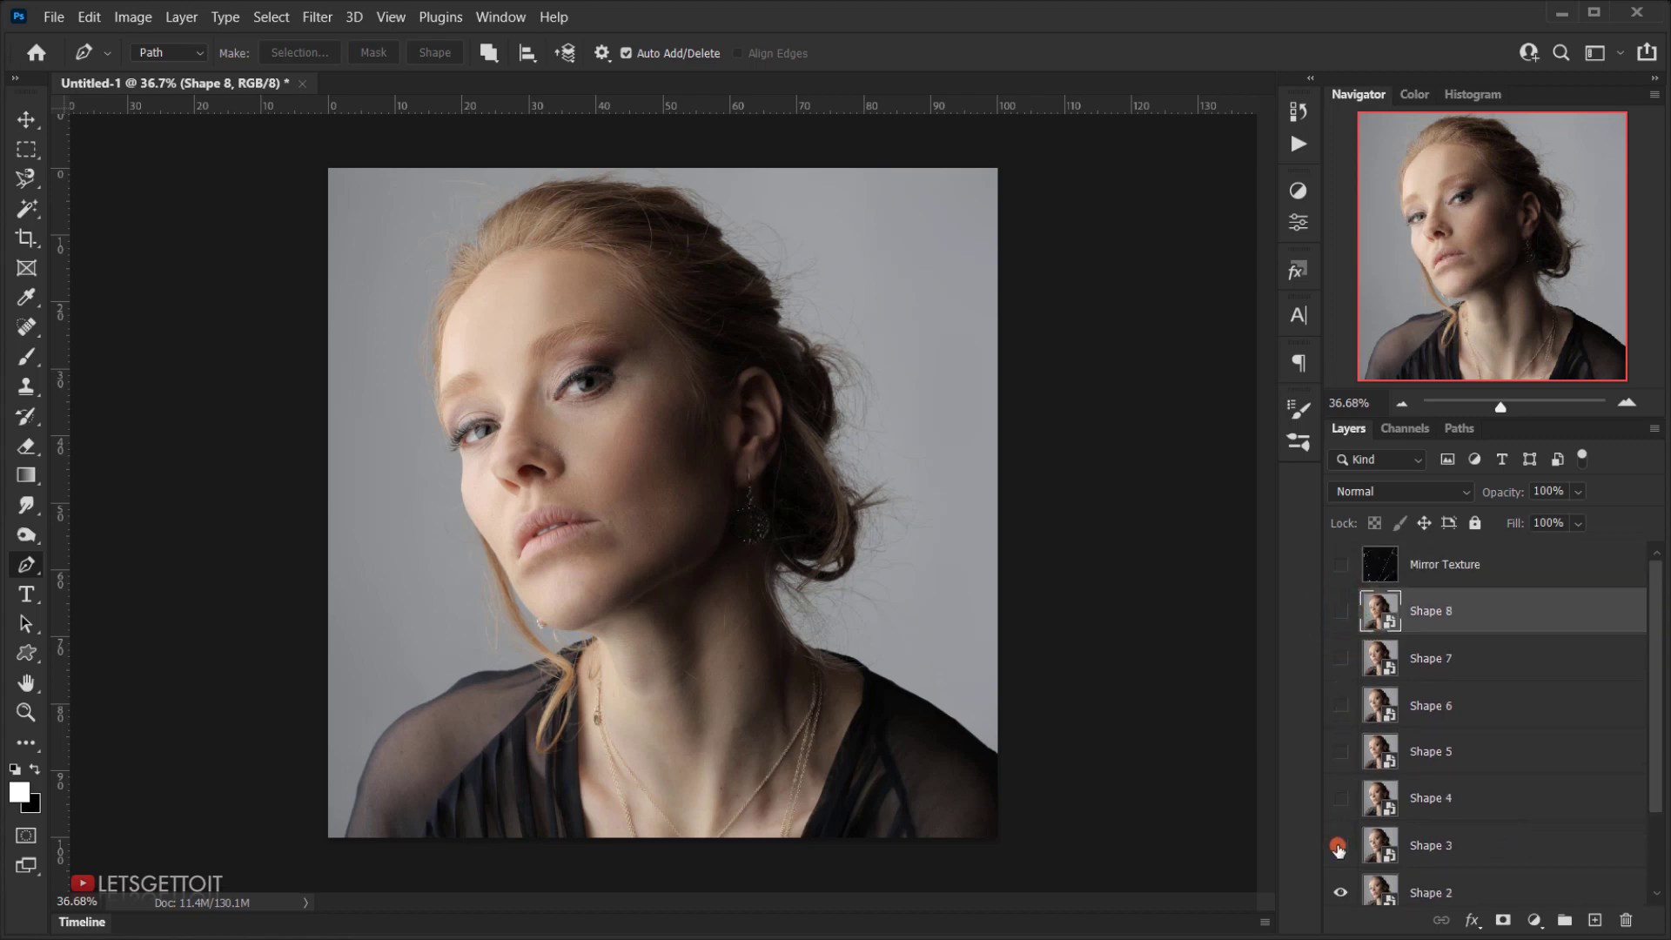
pyautogui.scroll(-2, 1335, 883)
pyautogui.click(1347, 797)
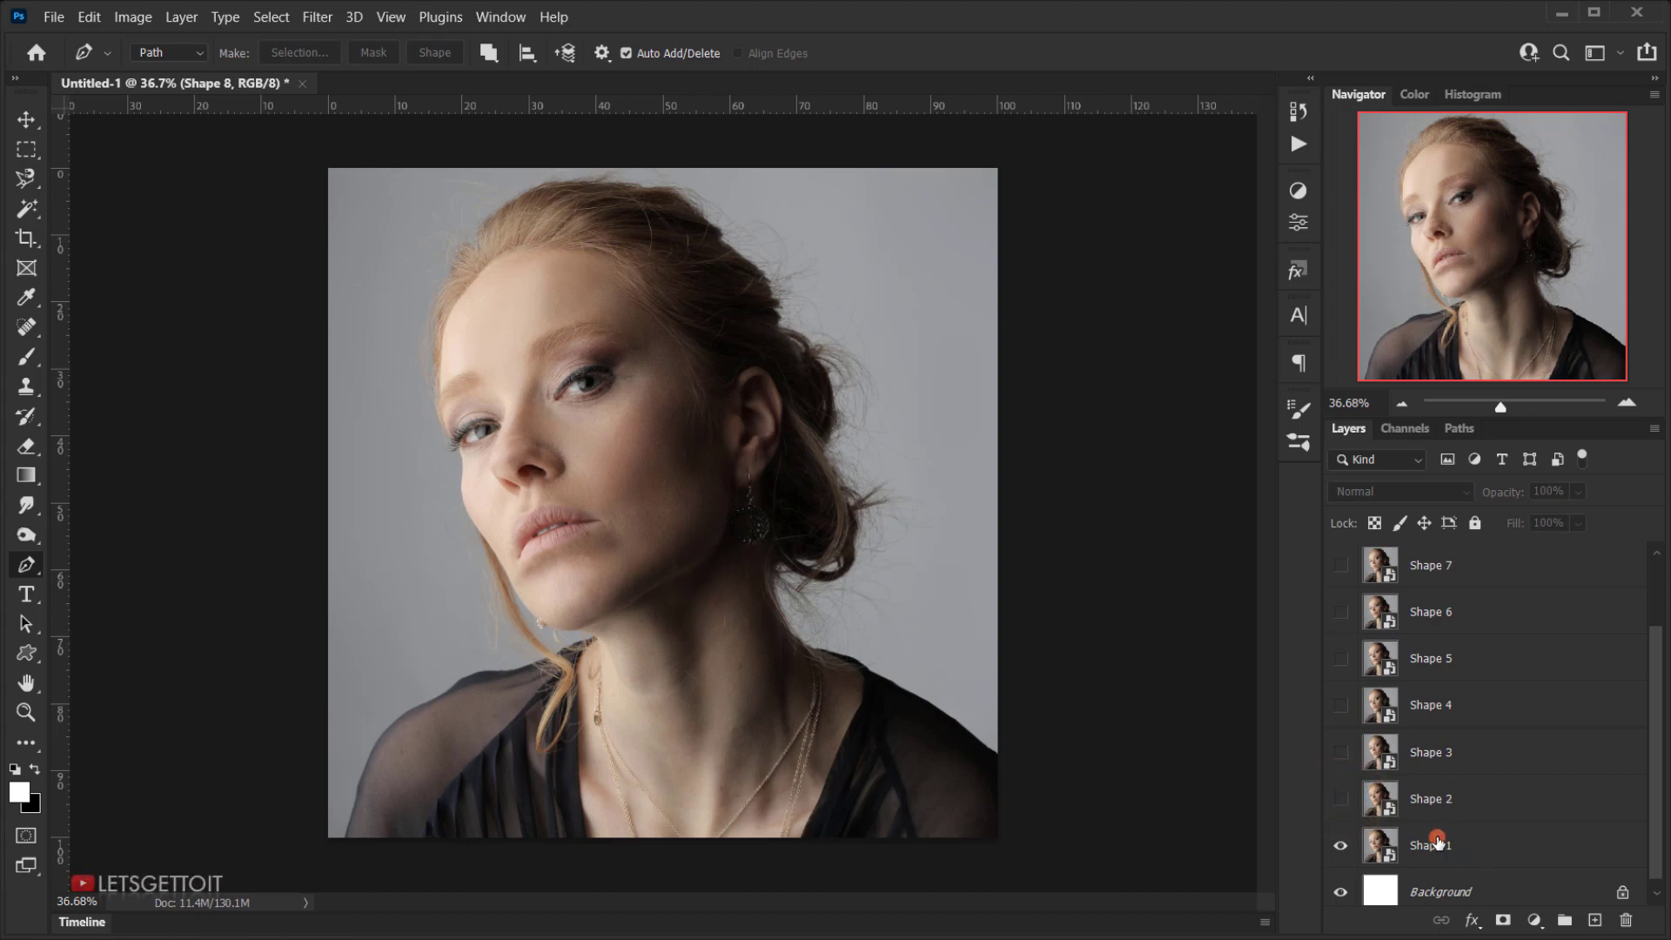
pyautogui.click(1436, 846)
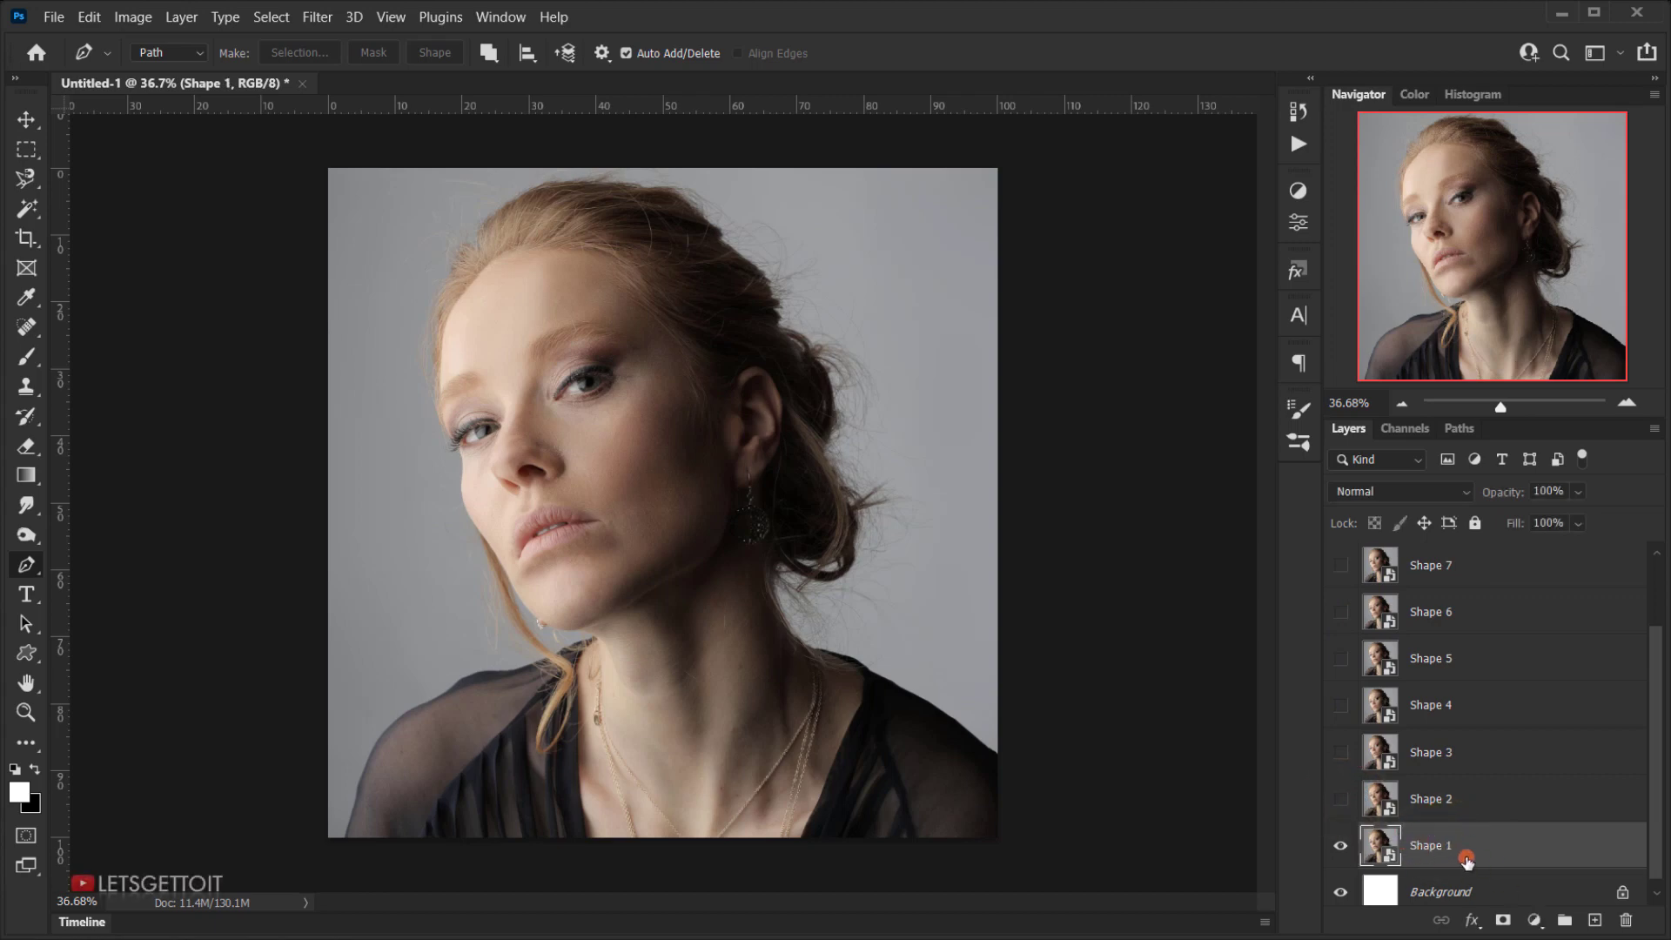
# Undock the list of saved paths so it floats over the canvas, and display the layer list alongside it.
pyautogui.click(1461, 429)
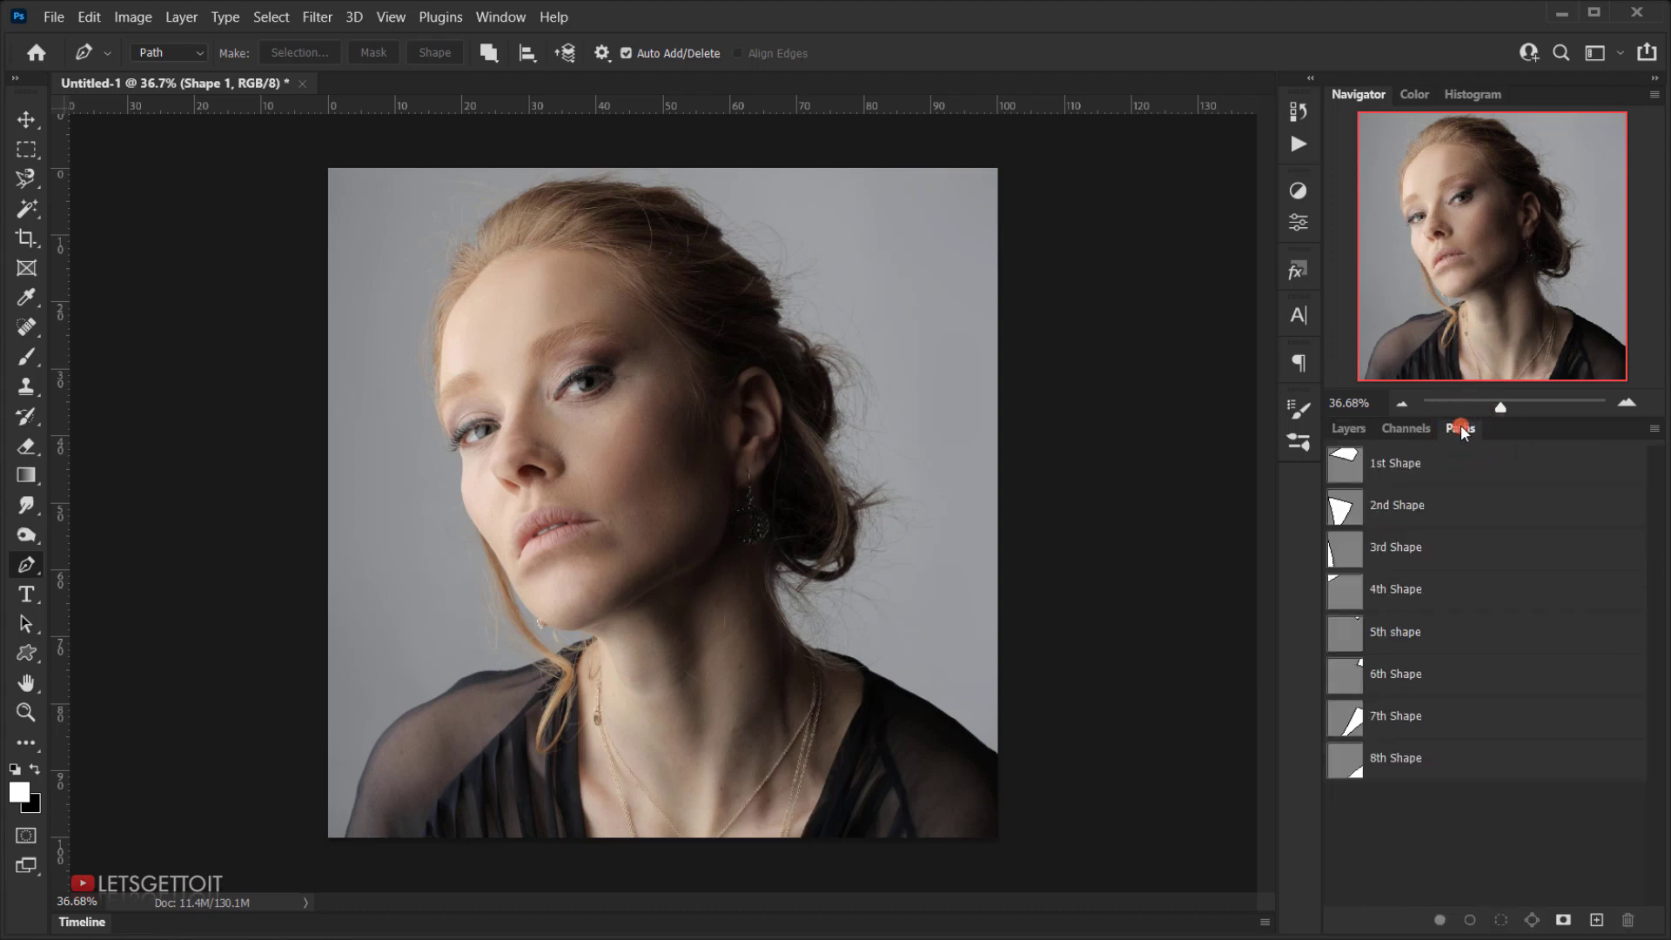
pyautogui.moveTo(1460, 429); pyautogui.dragTo(881, 216)
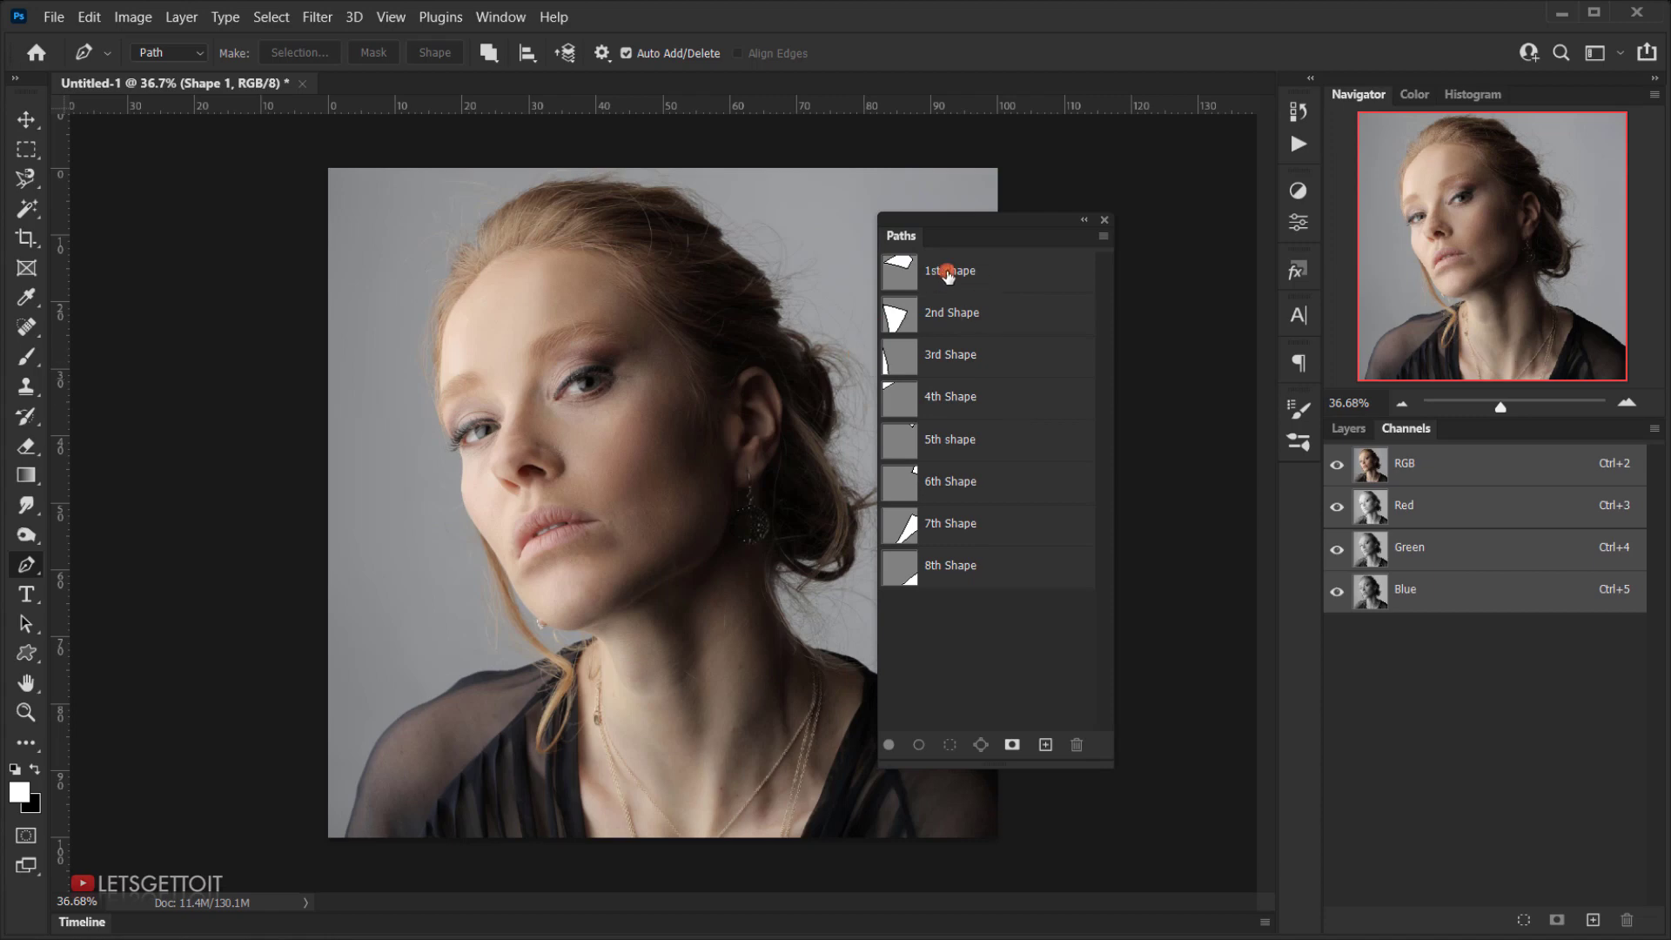
pyautogui.click(1358, 429)
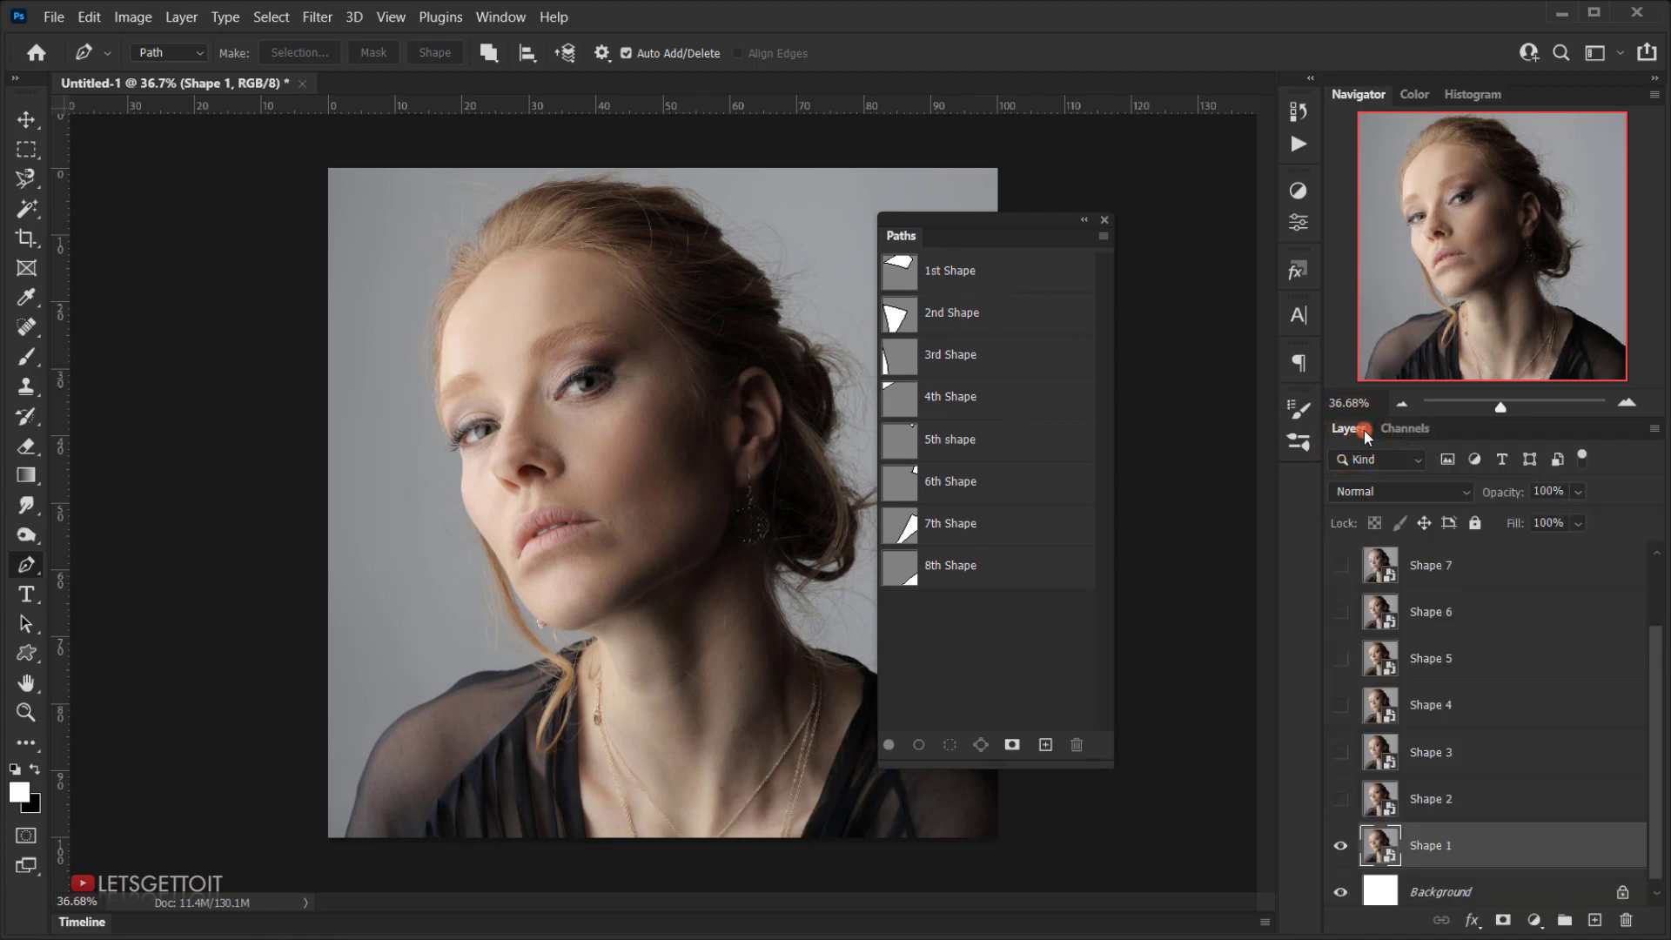
# Load the "1st Shape" path as a selection and add it as a layer mask to the Shape 1 layer.
pyautogui.scroll(-1, 1528, 702)
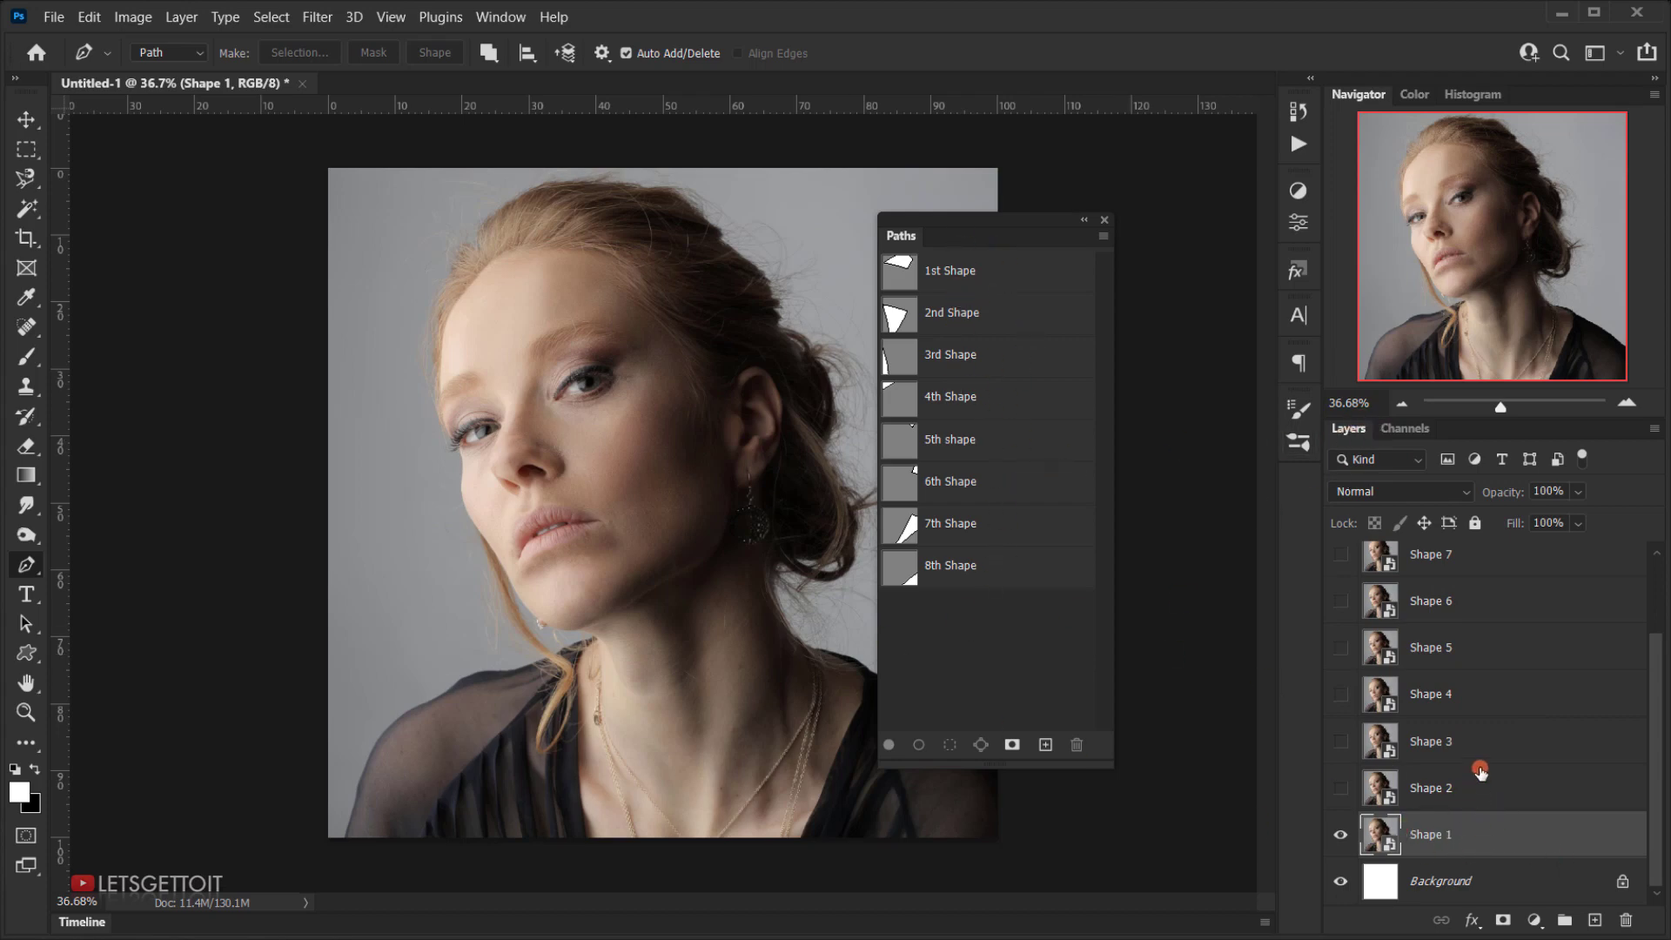
pyautogui.scroll(2, 1452, 562)
pyautogui.scroll(-2, 1476, 618)
pyautogui.keyDown('ctrl'); pyautogui.click(899, 270); pyautogui.keyUp('ctrl')
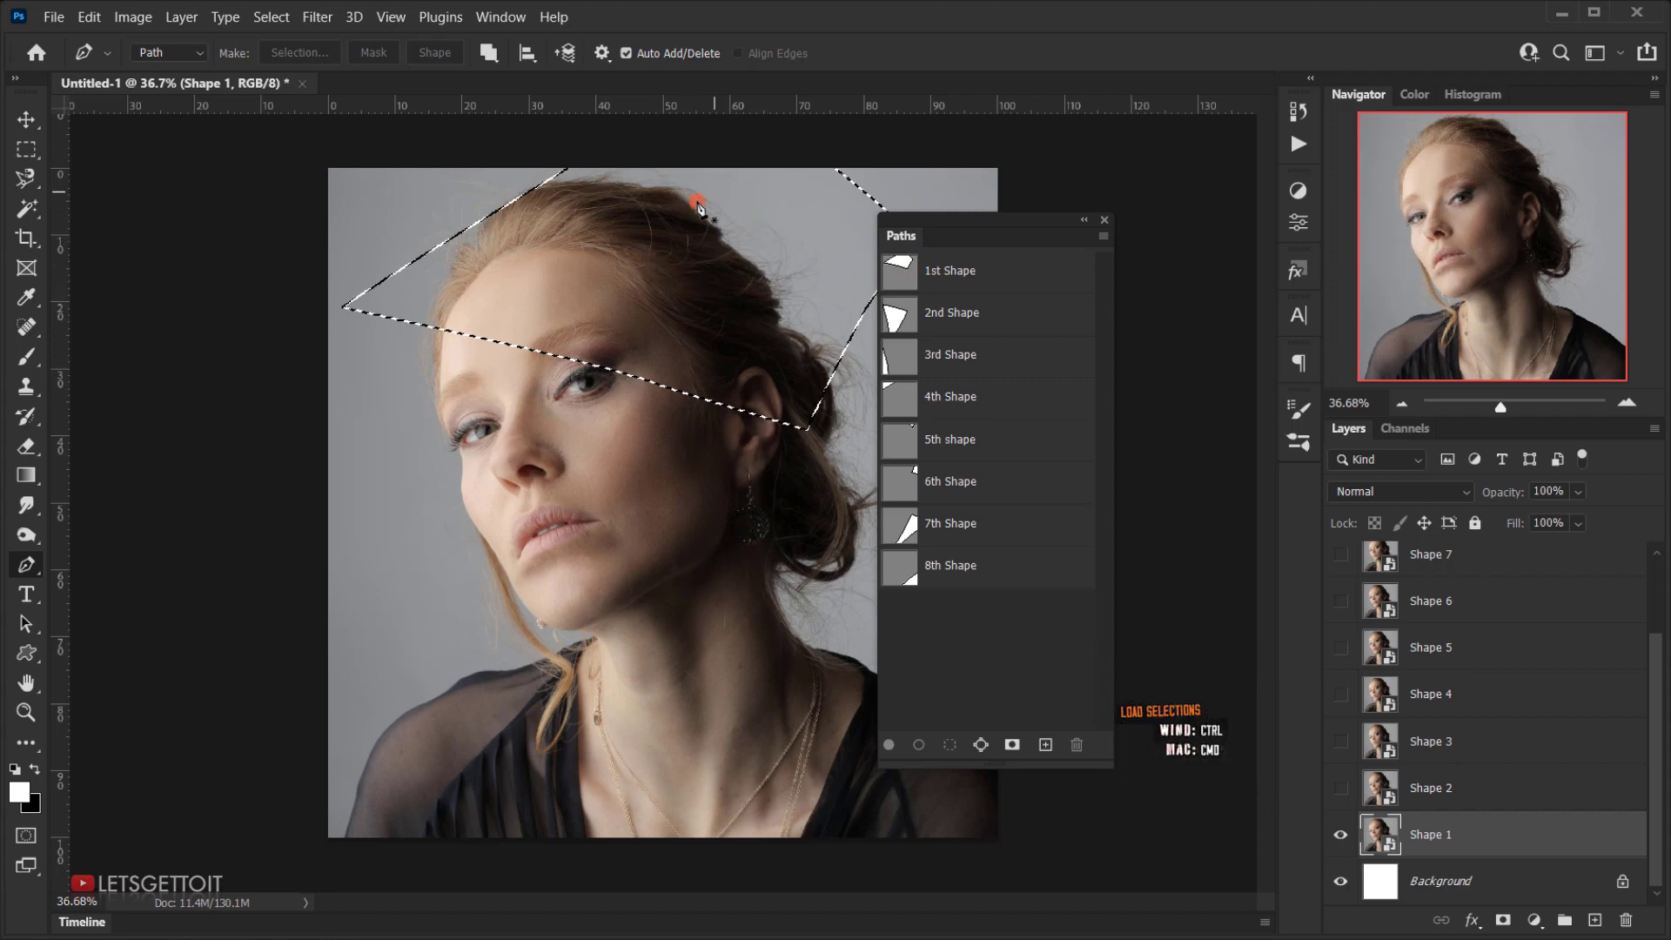
pyautogui.click(1505, 920)
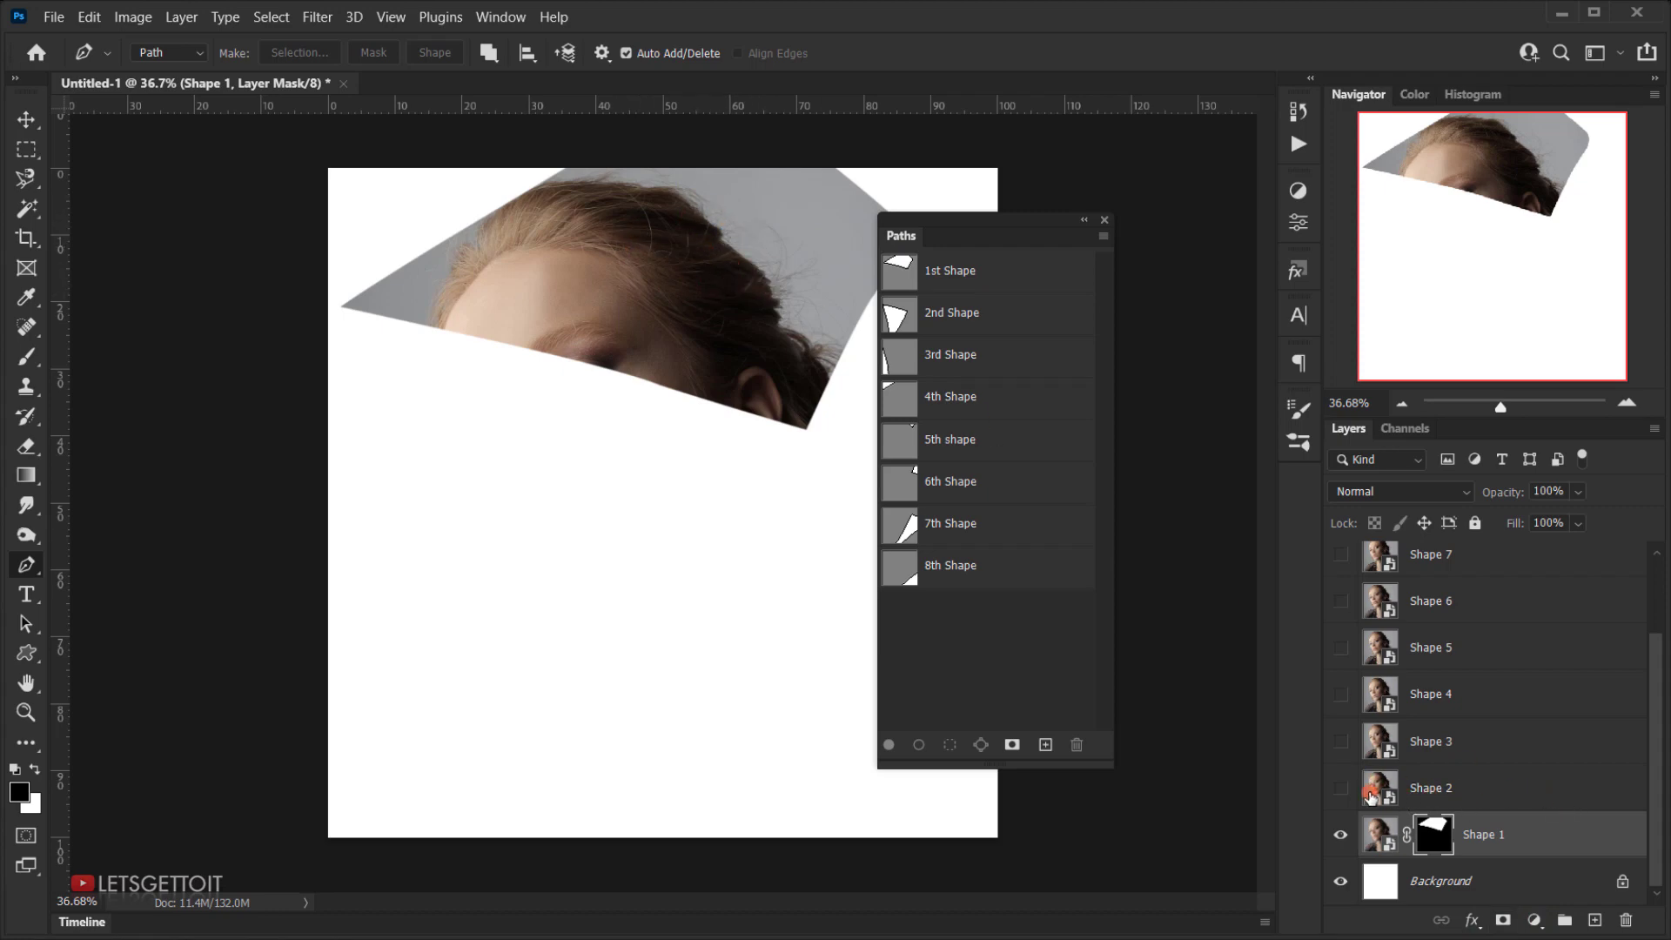
# Show the Shape 2 layer and mask it with a selection loaded from the "2nd Shape" path.
pyautogui.click(1341, 789)
pyautogui.click(1449, 787)
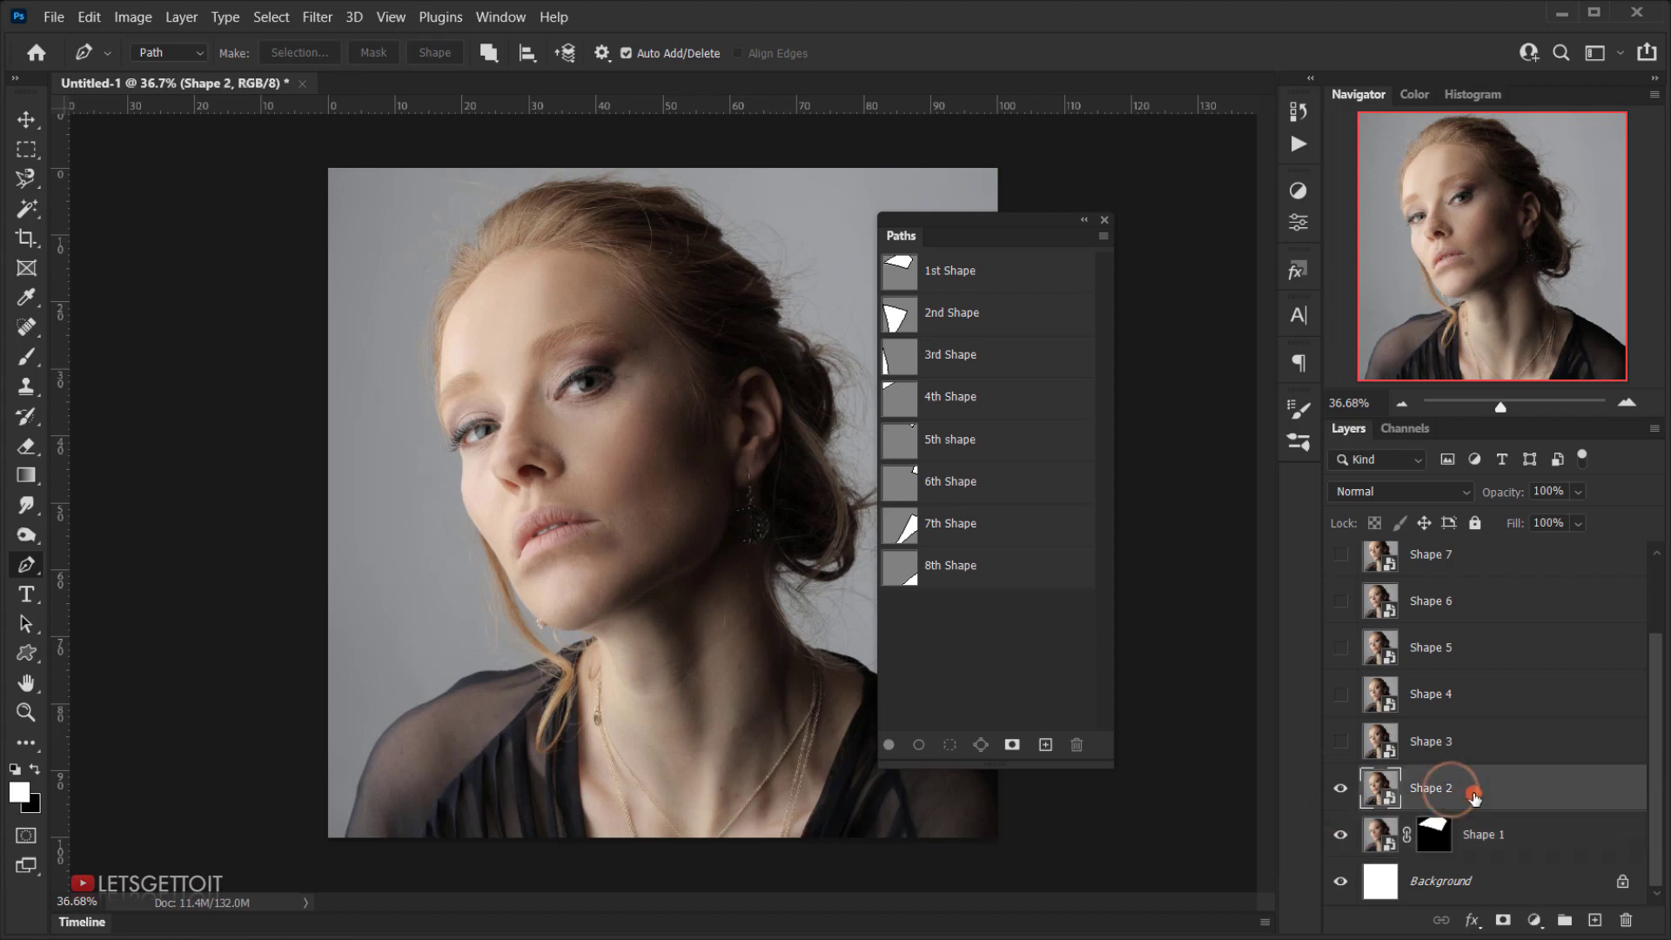
pyautogui.keyDown('ctrl'); pyautogui.click(898, 315); pyautogui.keyUp('ctrl')
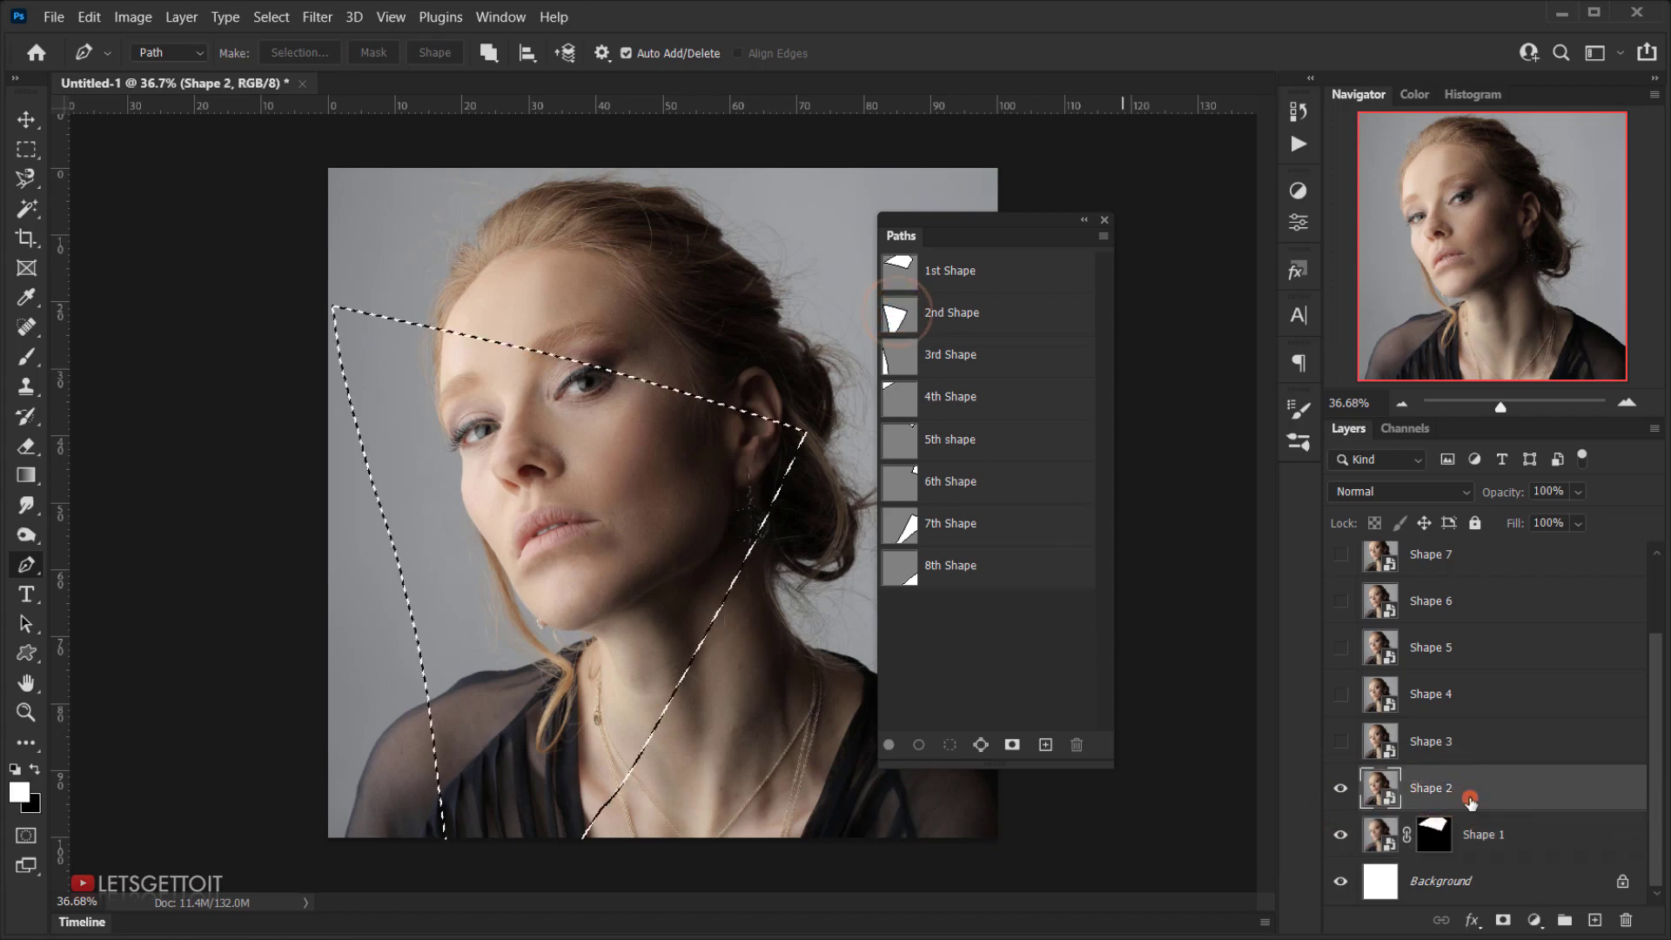
pyautogui.click(1503, 920)
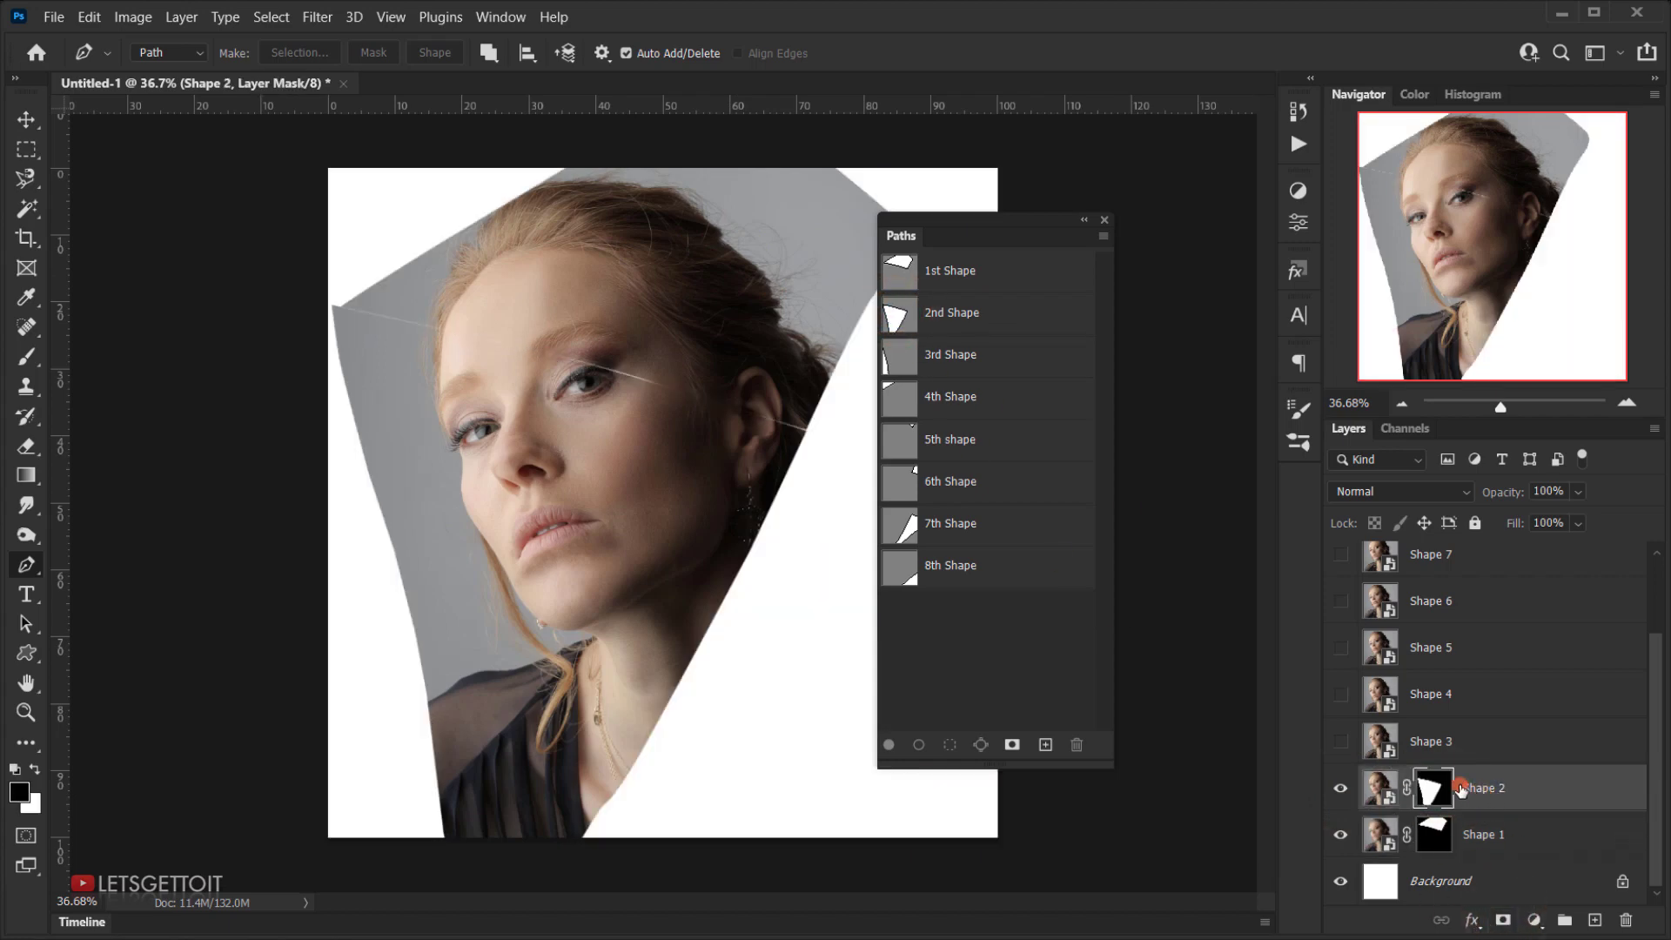
# Show the Shape 3 layer and mask it with a selection loaded from the "3rd Shape" path.
pyautogui.click(1341, 741)
pyautogui.click(1470, 740)
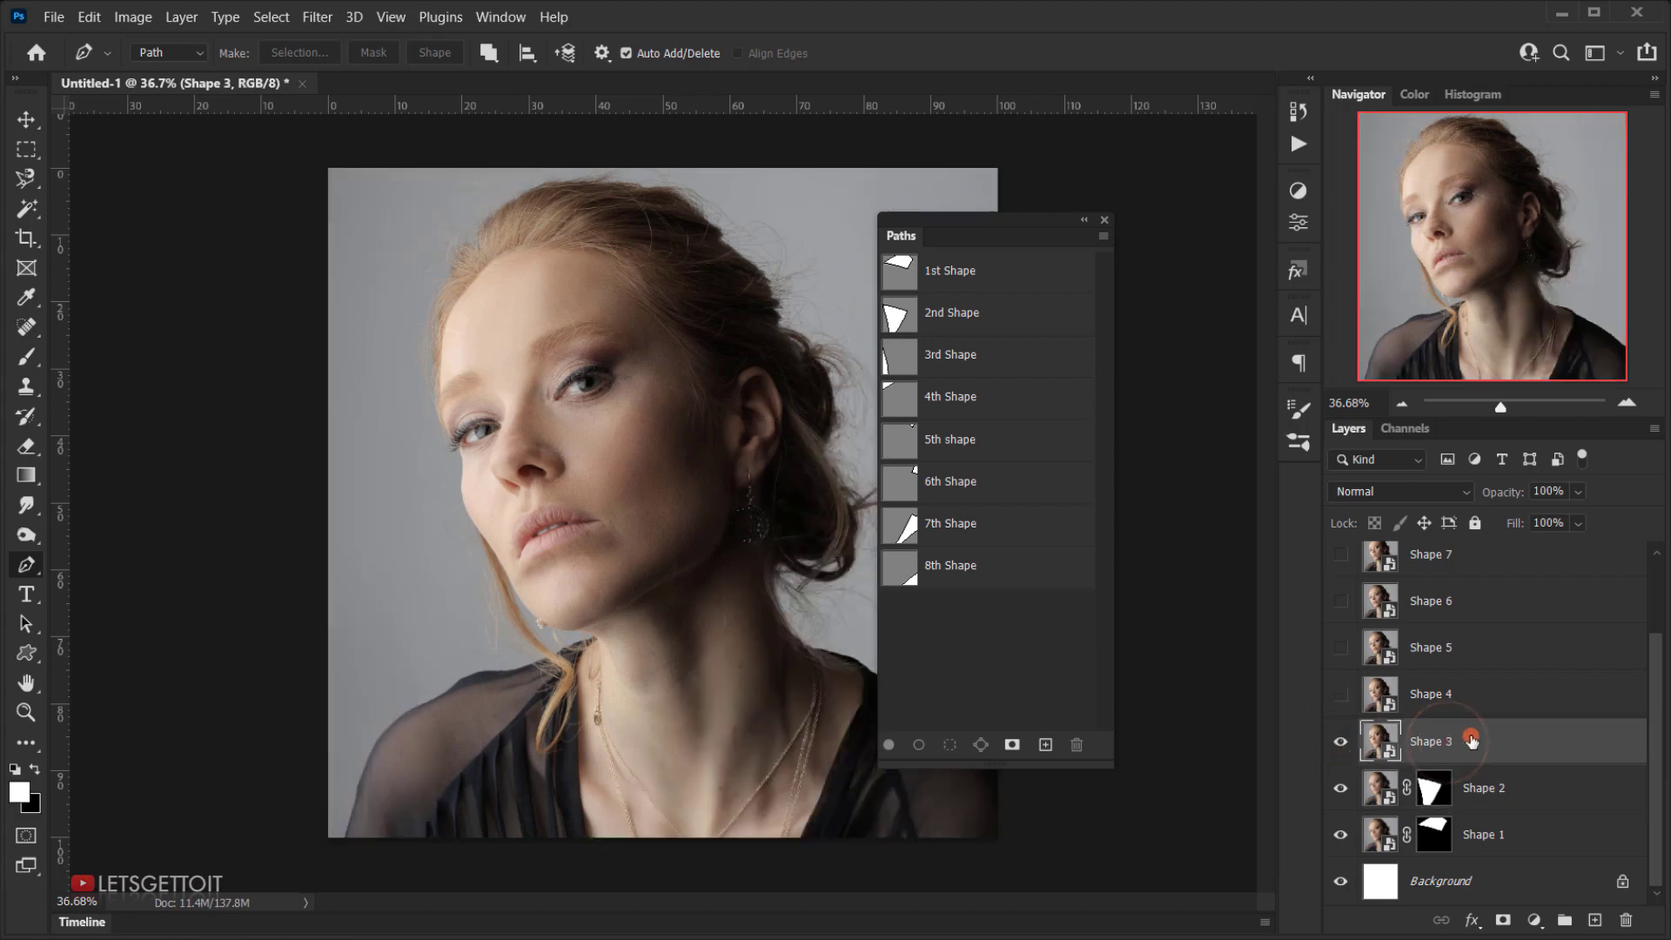
pyautogui.keyDown('ctrl'); pyautogui.click(896, 373); pyautogui.keyUp('ctrl')
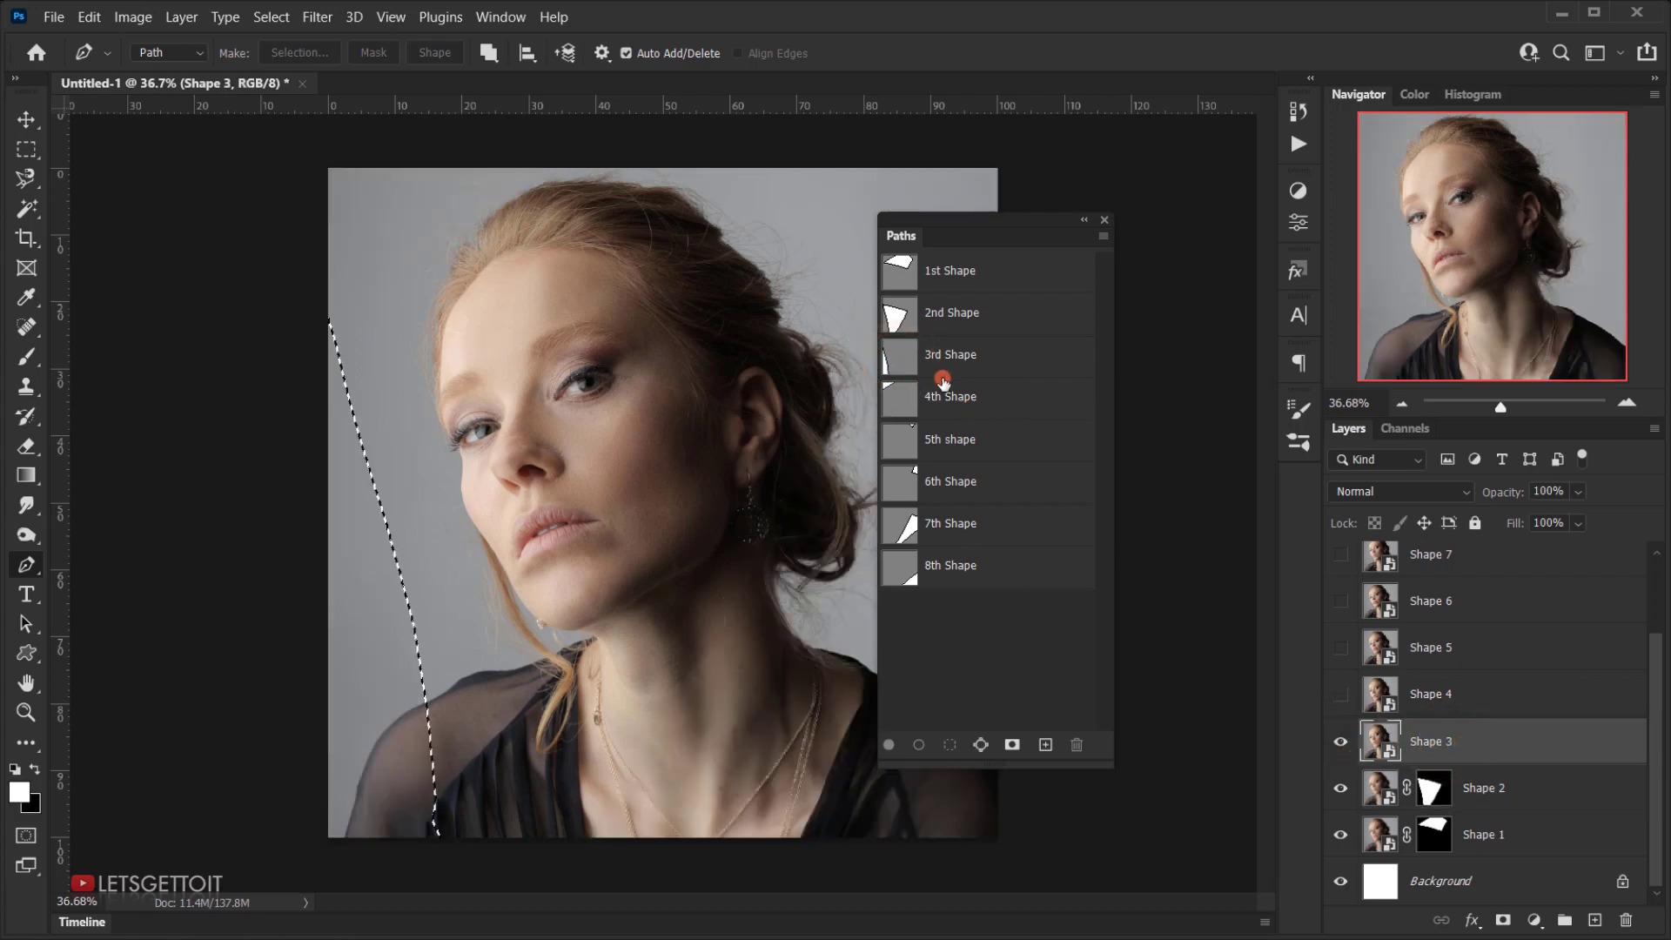
pyautogui.click(1503, 920)
# Show the Shape 4 layer and mask it with a selection loaded from the "4th Shape" path.
pyautogui.click(1342, 694)
pyautogui.click(1432, 695)
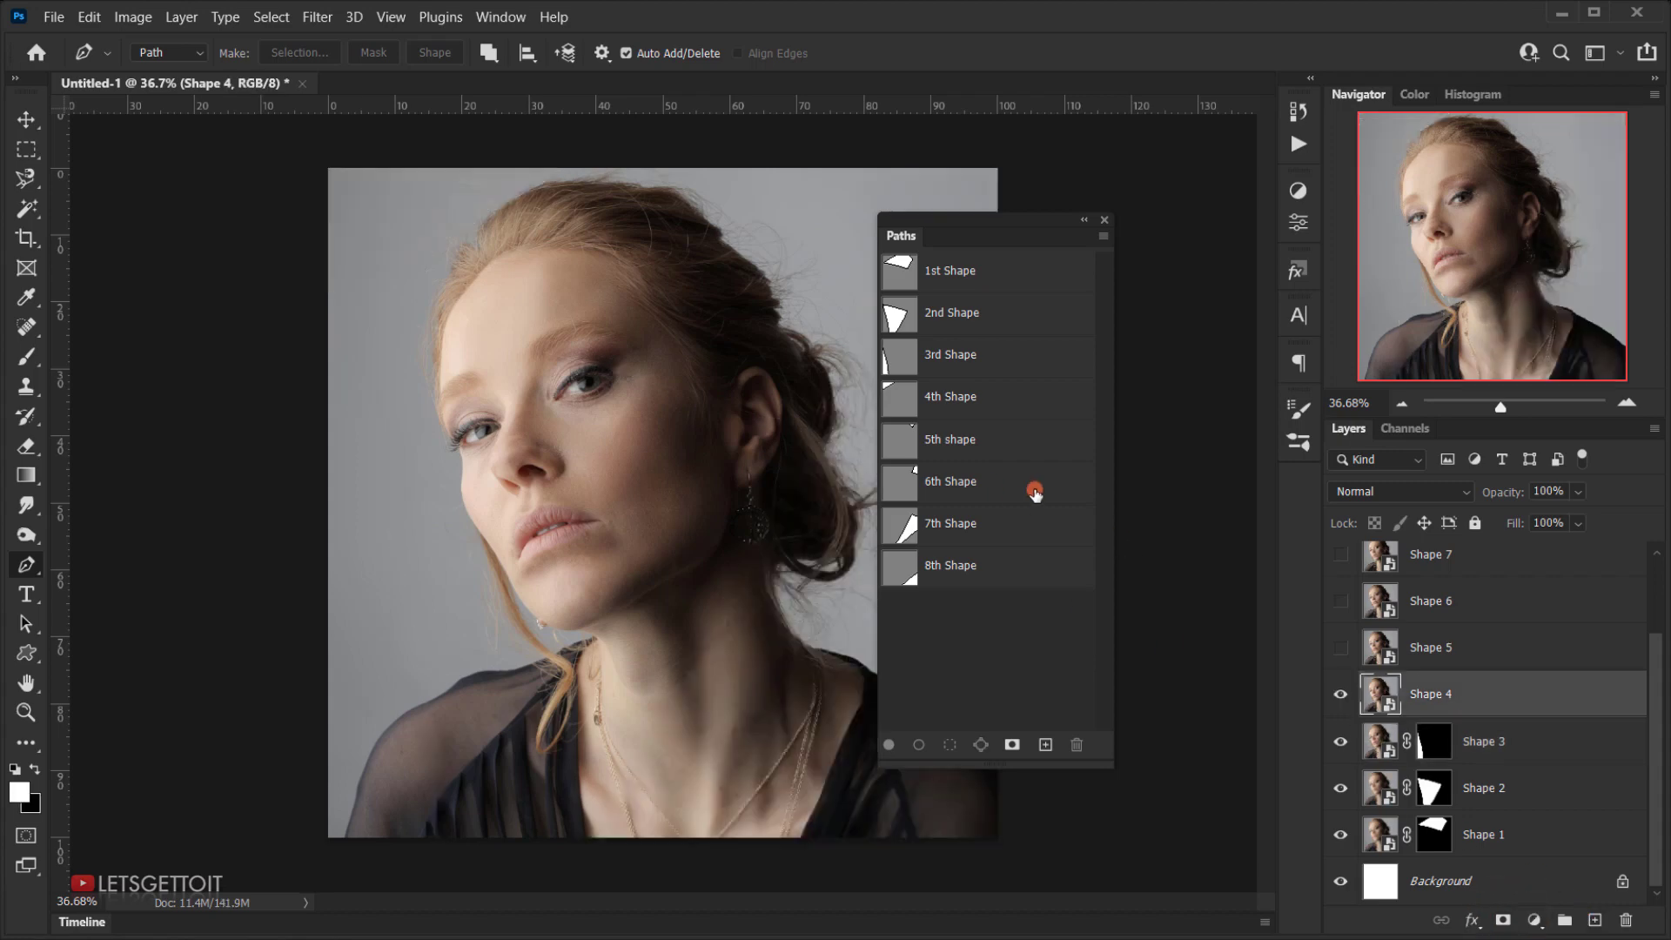
pyautogui.keyDown('ctrl'); pyautogui.click(905, 394); pyautogui.keyUp('ctrl')
pyautogui.click(1503, 920)
# Show the Shape 5 layer and mask it with a selection loaded from the "5th shape" path.
pyautogui.click(1341, 647)
pyautogui.click(1432, 648)
pyautogui.keyDown('ctrl'); pyautogui.click(910, 447); pyautogui.keyUp('ctrl')
pyautogui.click(1503, 921)
# Show the Shape 6 layer and mask it with a selection loaded from the "6th Shape" path.
pyautogui.click(1432, 601)
pyautogui.click(1341, 601)
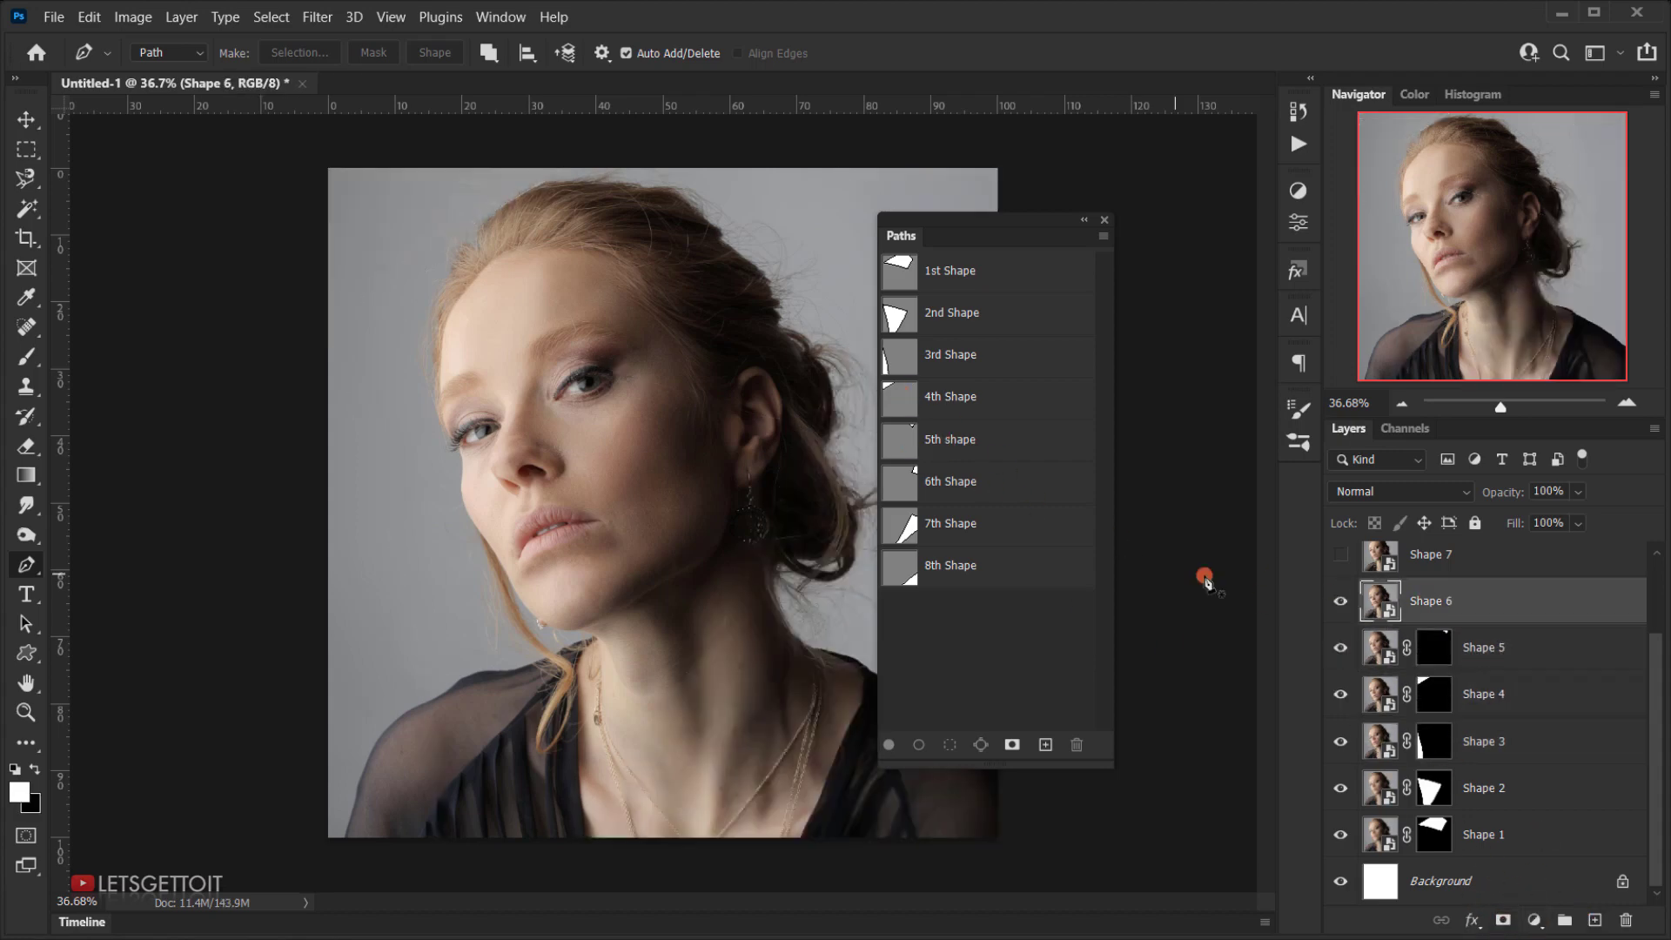
pyautogui.keyDown('ctrl'); pyautogui.click(906, 483); pyautogui.keyUp('ctrl')
pyautogui.click(1504, 921)
# Show the Shape 7 layer and mask it with a selection loaded from the "7th Shape" path.
pyautogui.scroll(2, 1471, 696)
pyautogui.click(1436, 648)
pyautogui.click(1341, 649)
pyautogui.keyDown('ctrl'); pyautogui.click(902, 526); pyautogui.keyUp('ctrl')
pyautogui.click(1503, 921)
# Show the Shape 8 layer and mask it with a selection loaded from the "8th Shape" path.
pyautogui.click(1431, 602)
pyautogui.click(1341, 601)
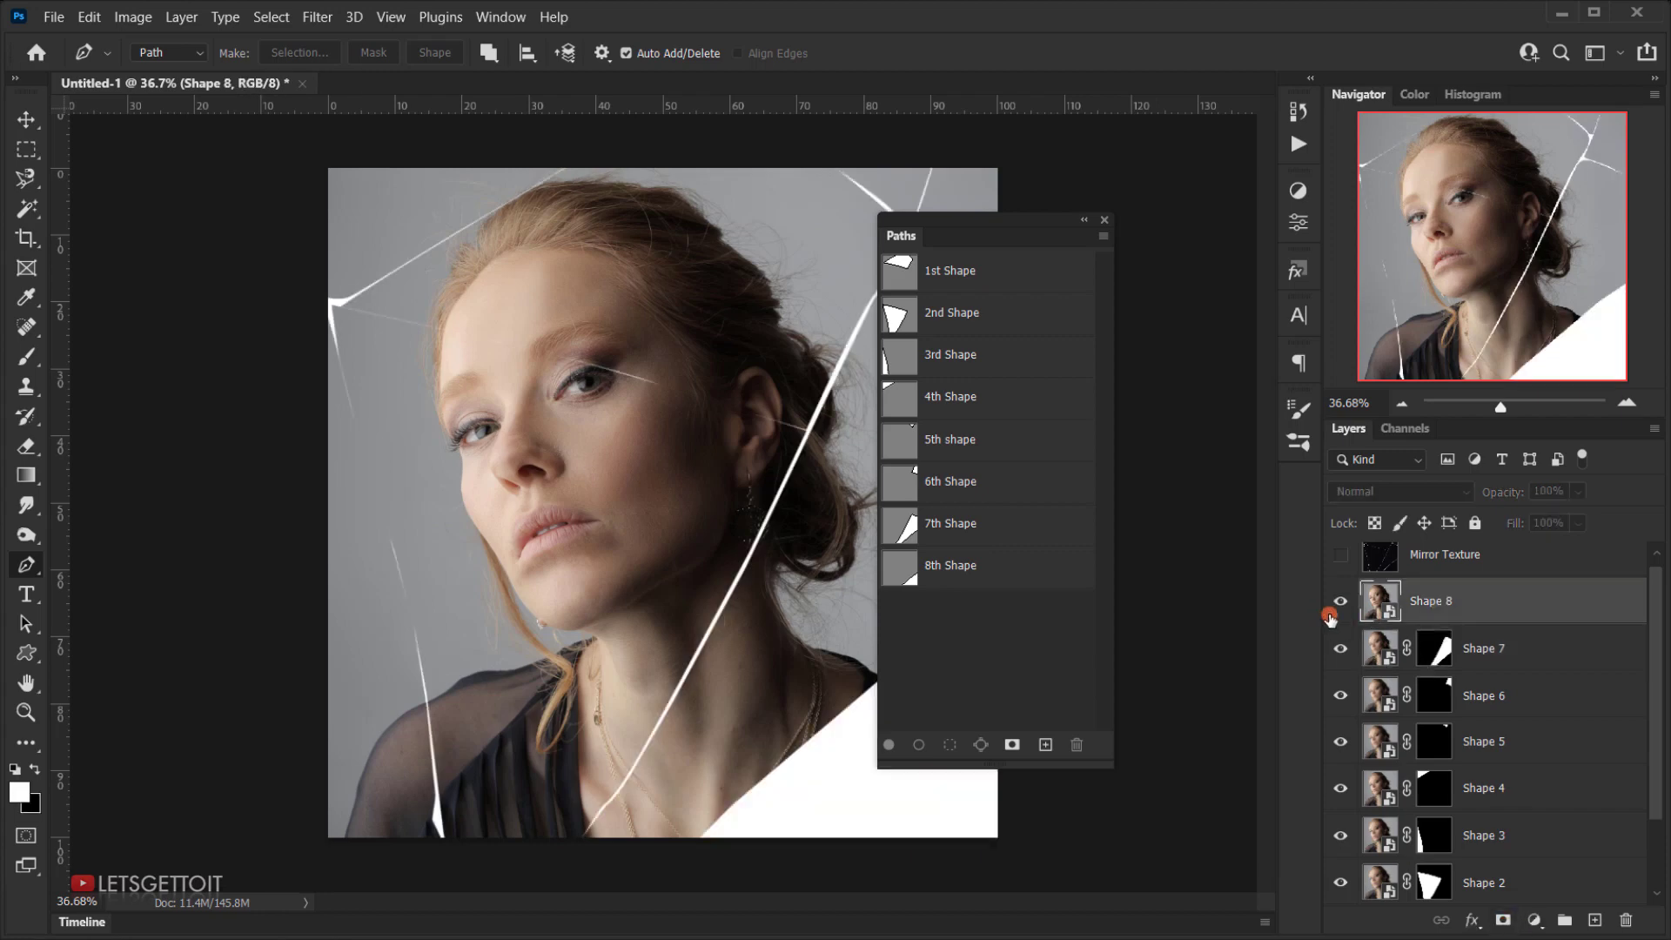
pyautogui.keyDown('ctrl'); pyautogui.click(905, 567); pyautogui.keyUp('ctrl')
pyautogui.click(1504, 920)
# Dock the floating list of saved paths back beside the layers and channels, and display the layer list again.
pyautogui.moveTo(1008, 223); pyautogui.dragTo(1205, 218)
pyautogui.scroll(-2, 1537, 671)
pyautogui.scroll(2, 1535, 690)
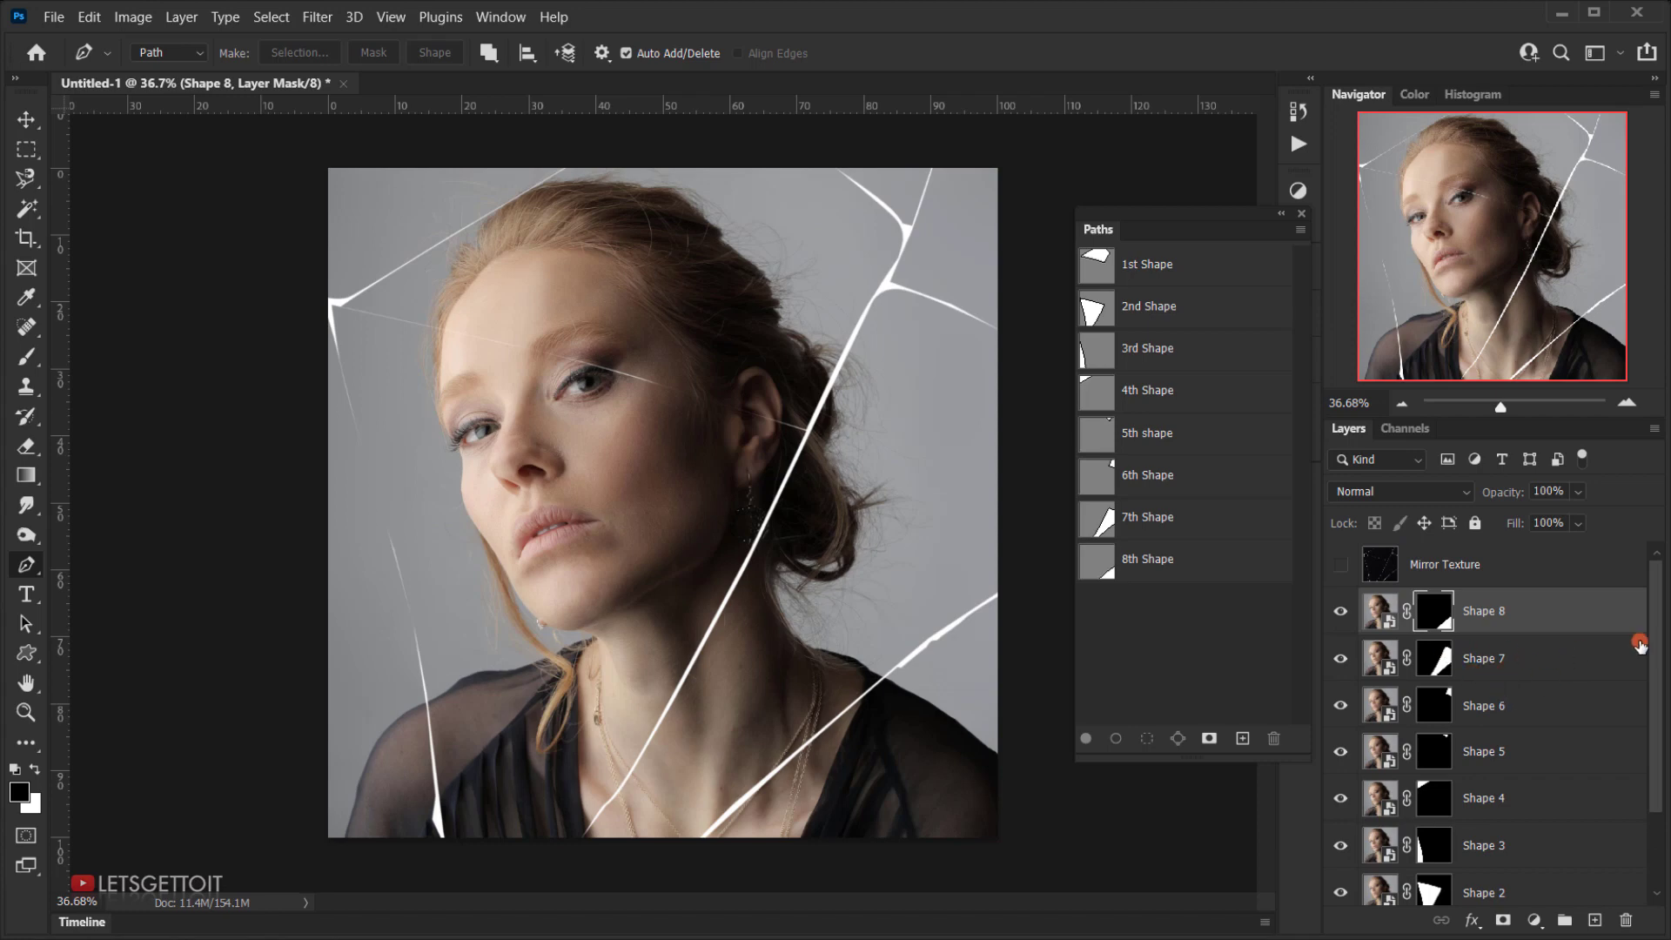
pyautogui.moveTo(1100, 233); pyautogui.dragTo(1443, 436)
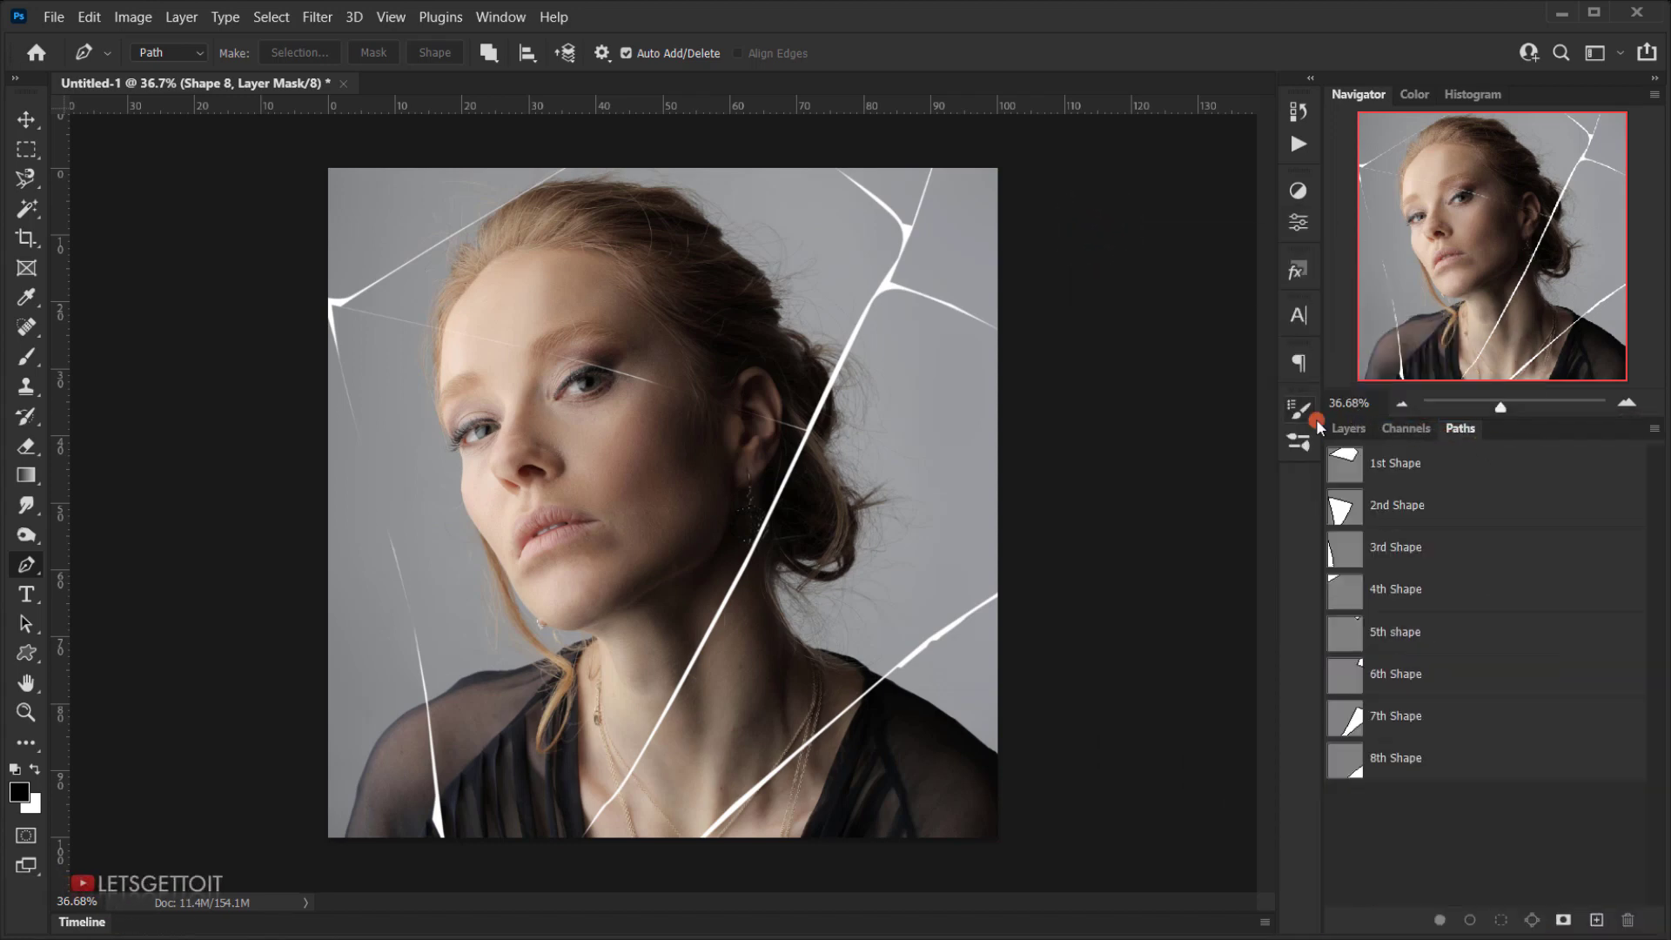
pyautogui.click(1348, 428)
# Show the Mirror Texture layer and set its blend mode to Screen.
pyautogui.scroll(-3, 1554, 627)
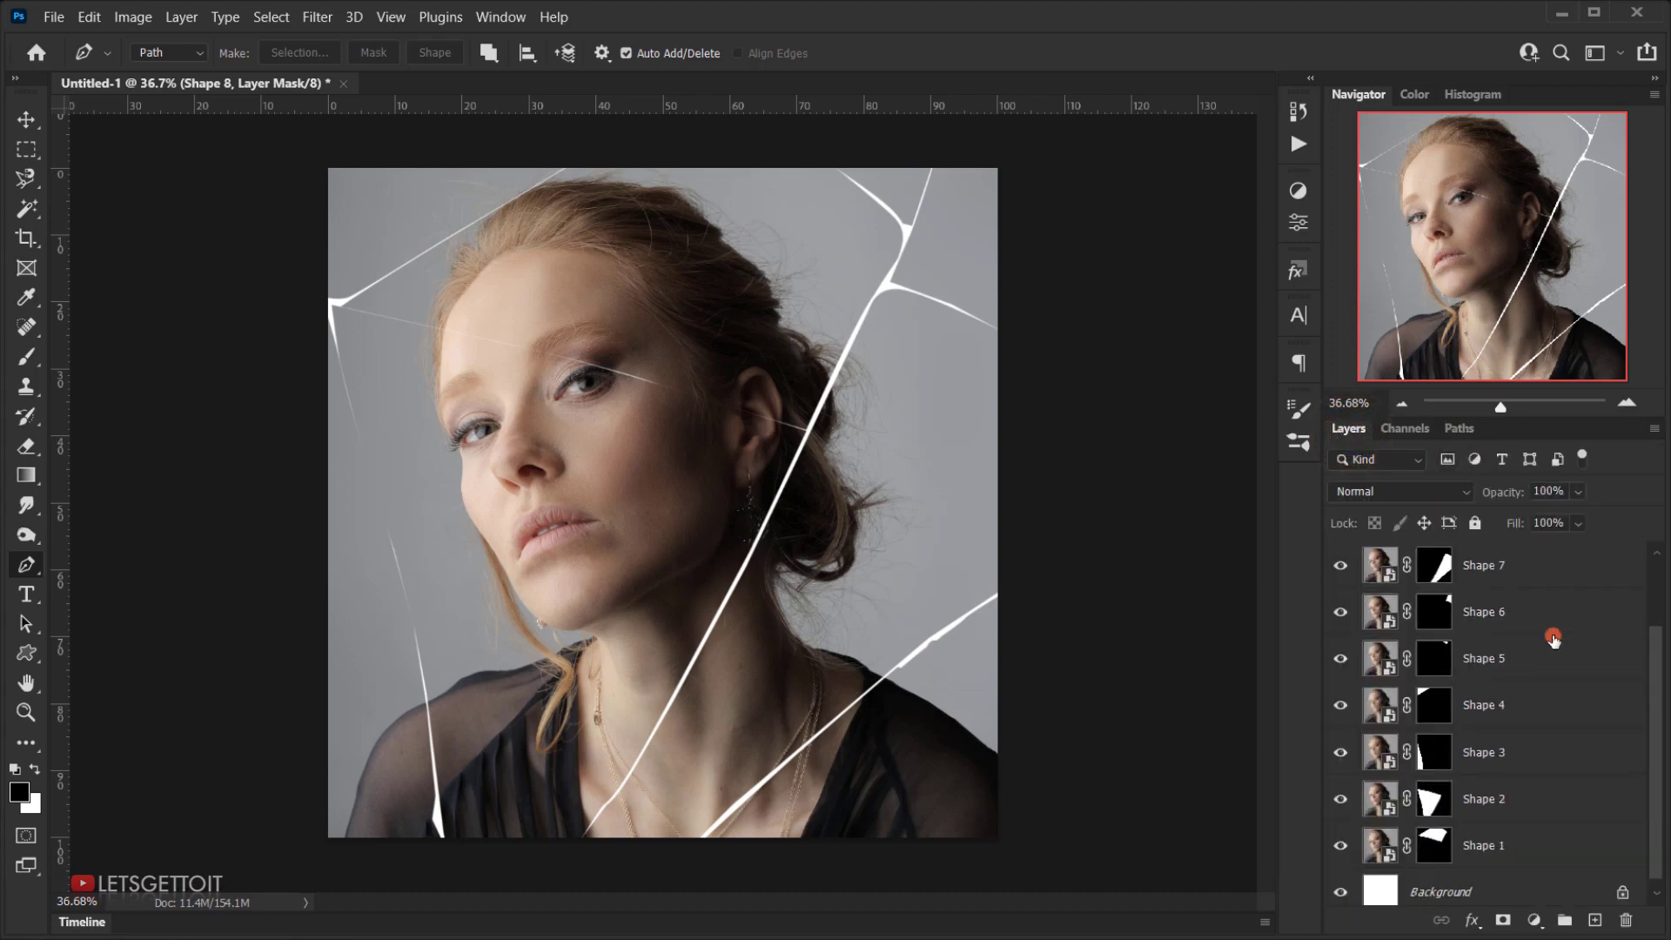
pyautogui.scroll(3, 1448, 644)
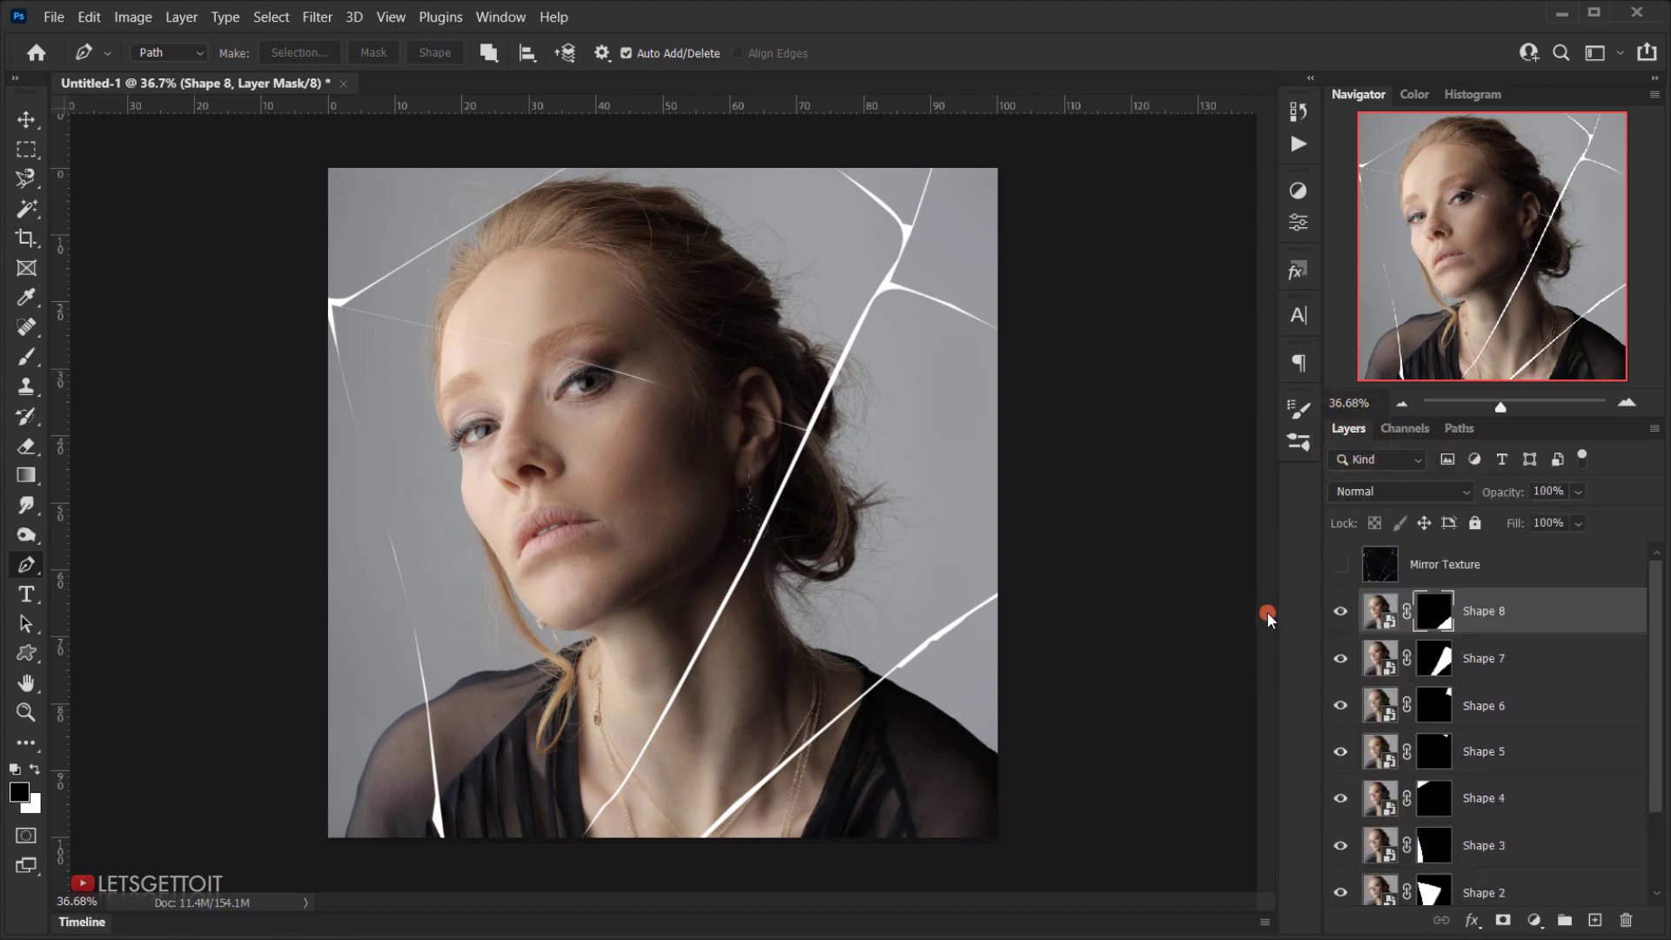
pyautogui.click(1470, 576)
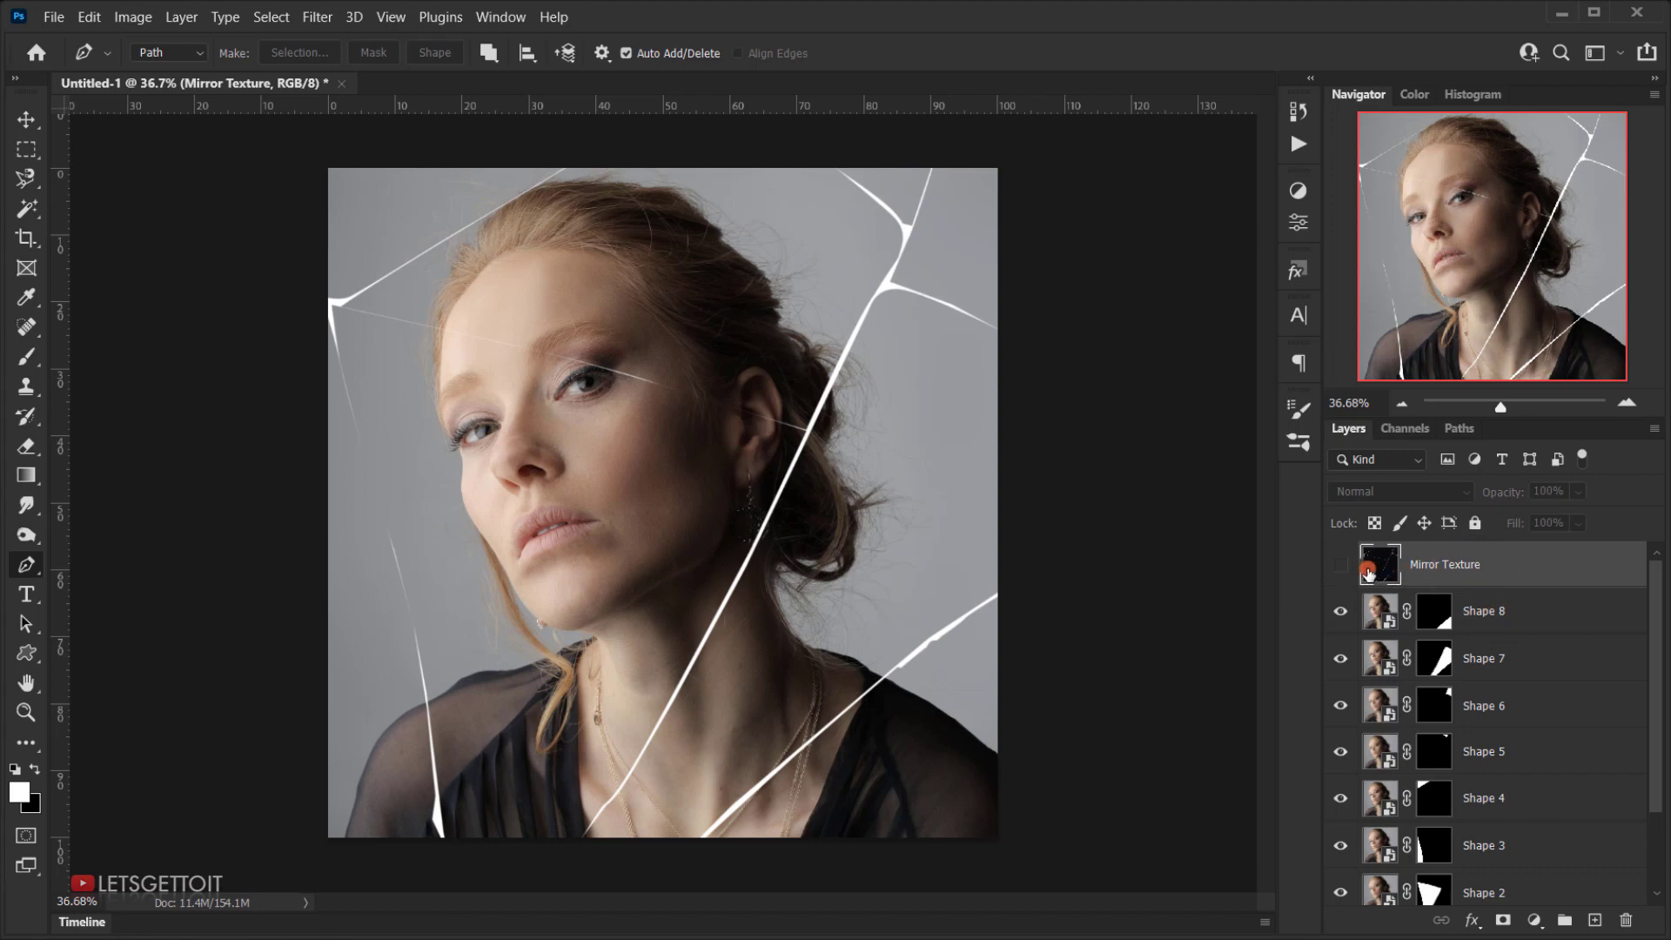
pyautogui.click(1336, 566)
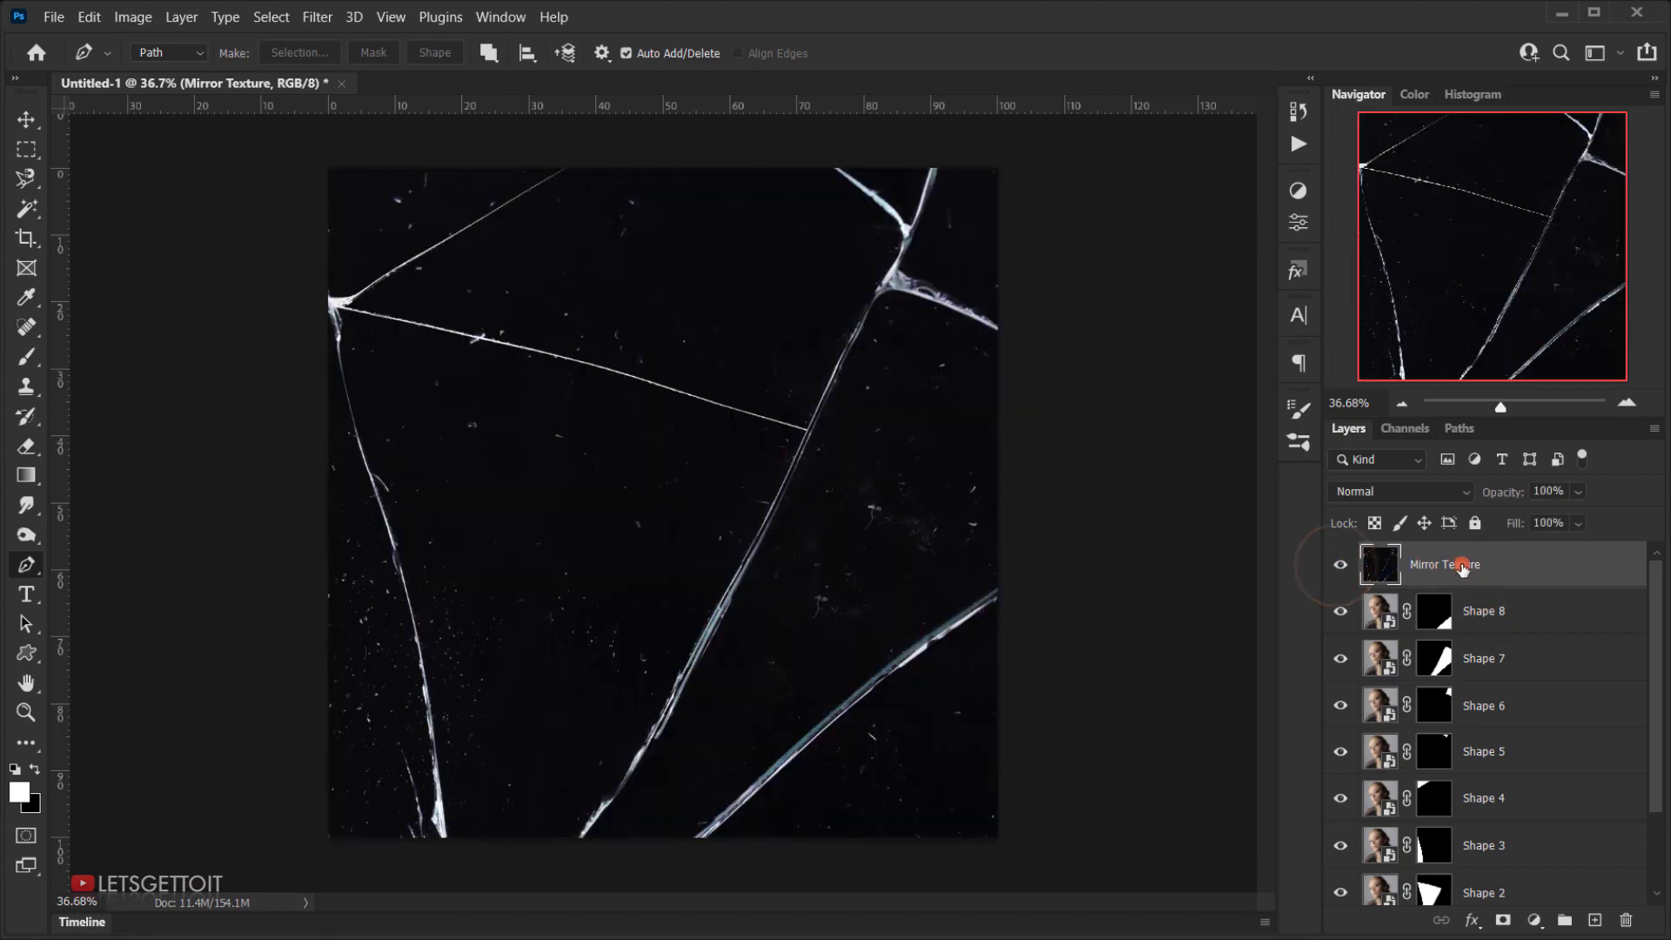
pyautogui.click(1425, 490)
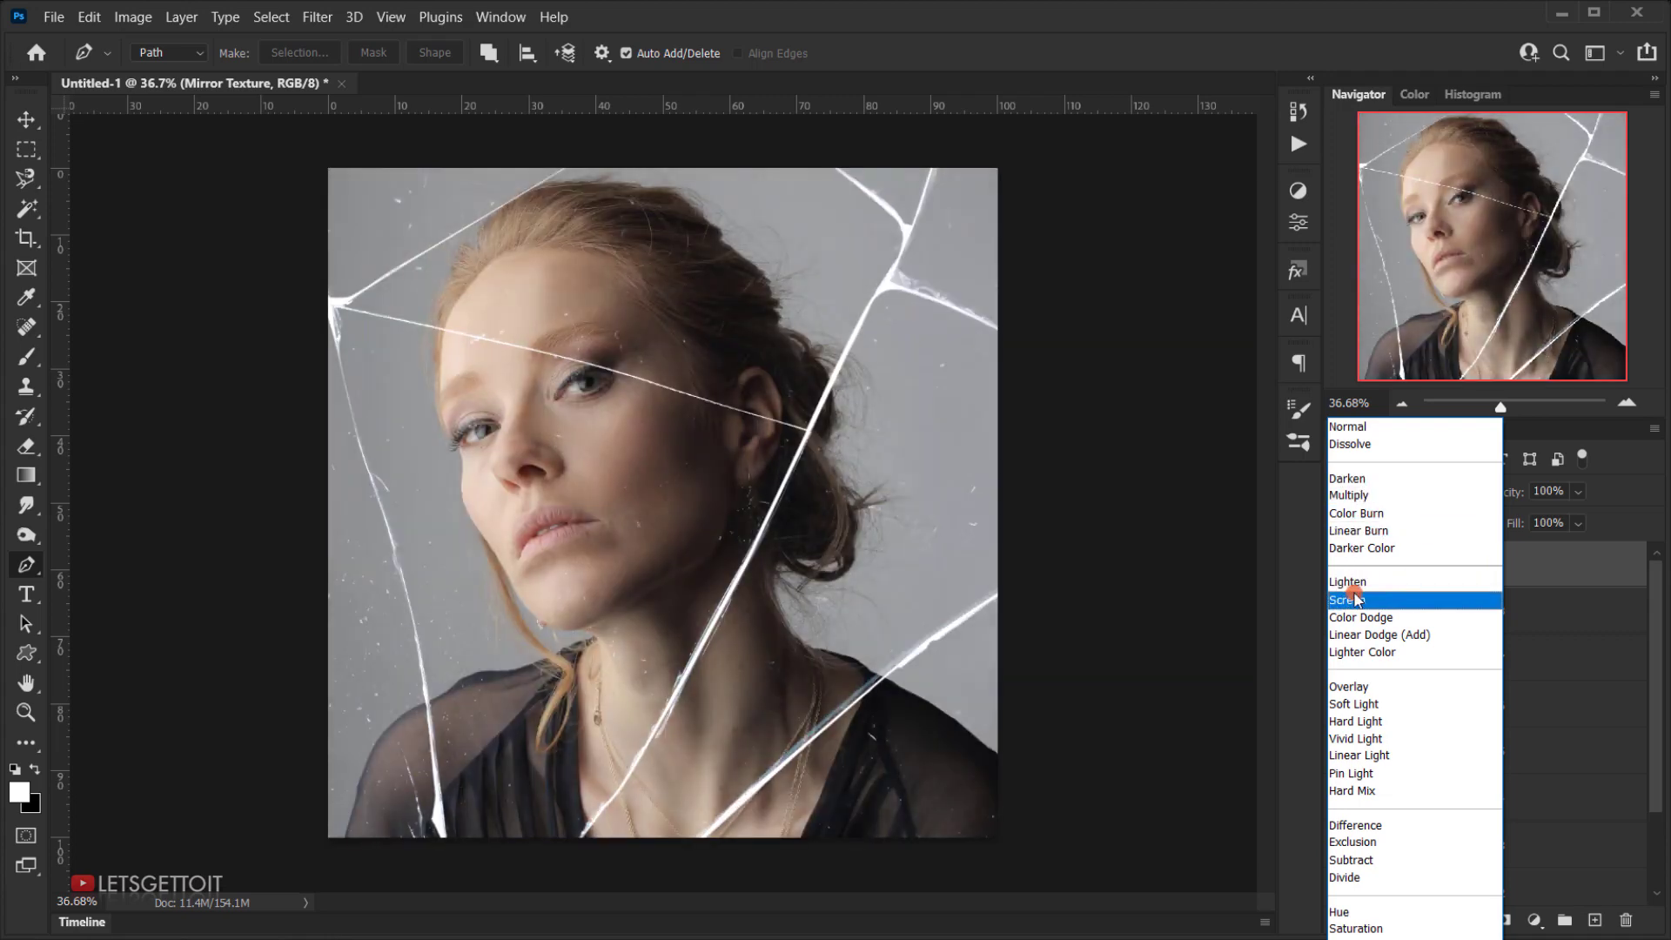
pyautogui.click(1349, 600)
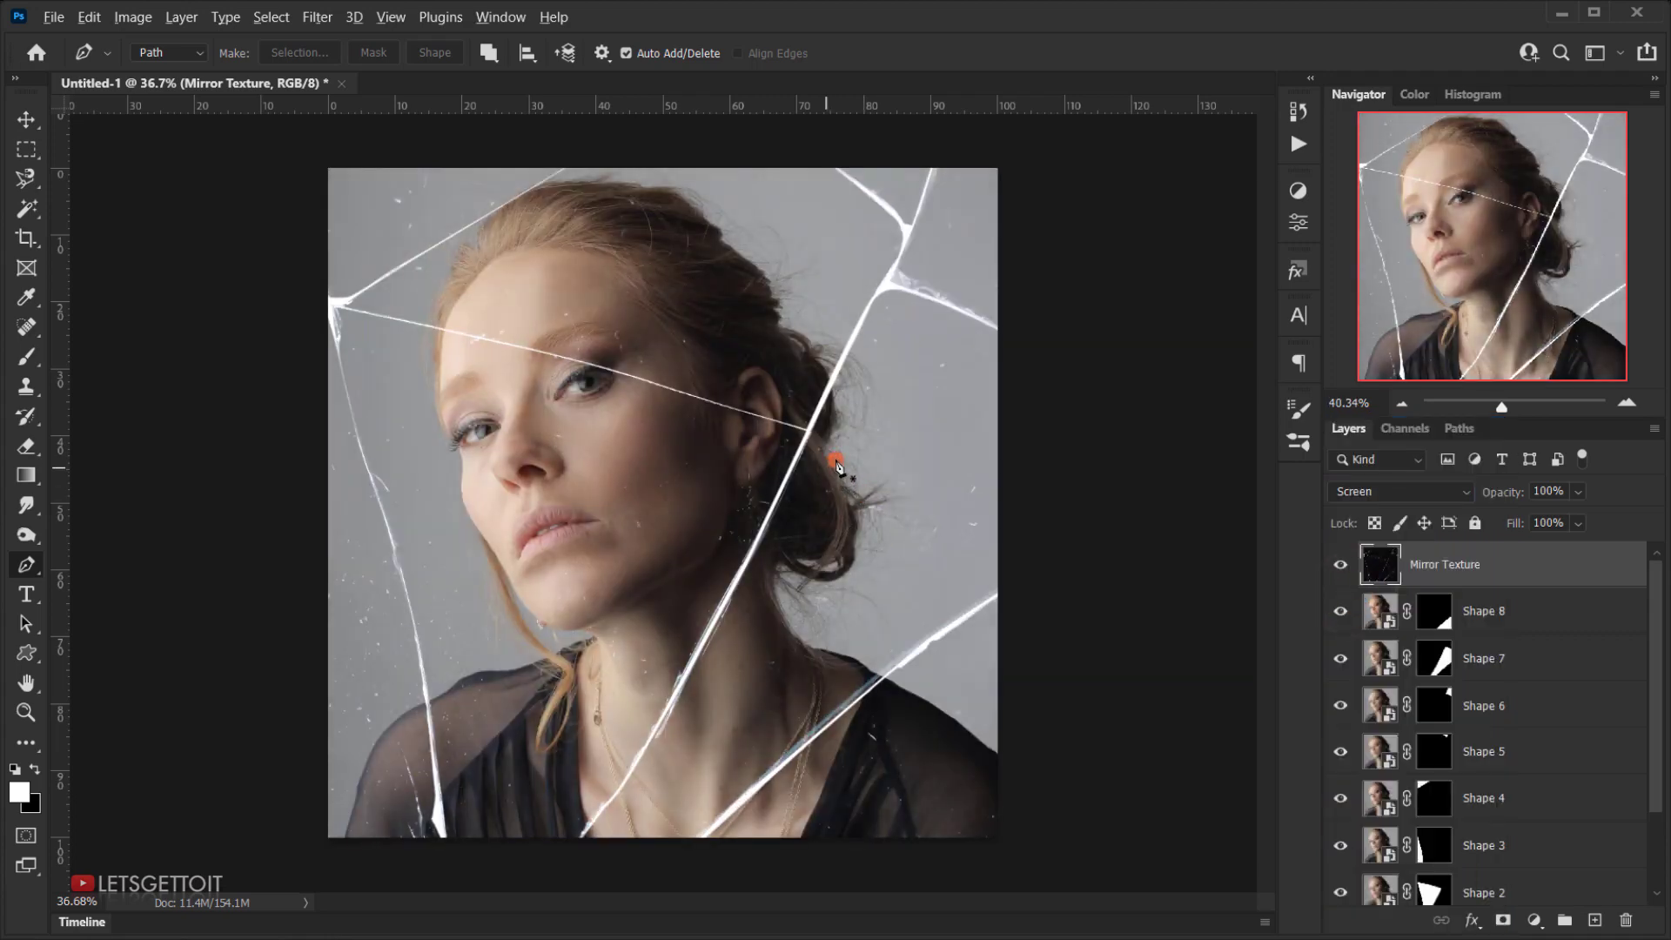
# Examine how the crack lines and scratches of the mirror texture blend over the portrait, and review the masked shape layers.
pyautogui.scroll(2, 739, 496)
pyautogui.scroll(2, 983, 392)
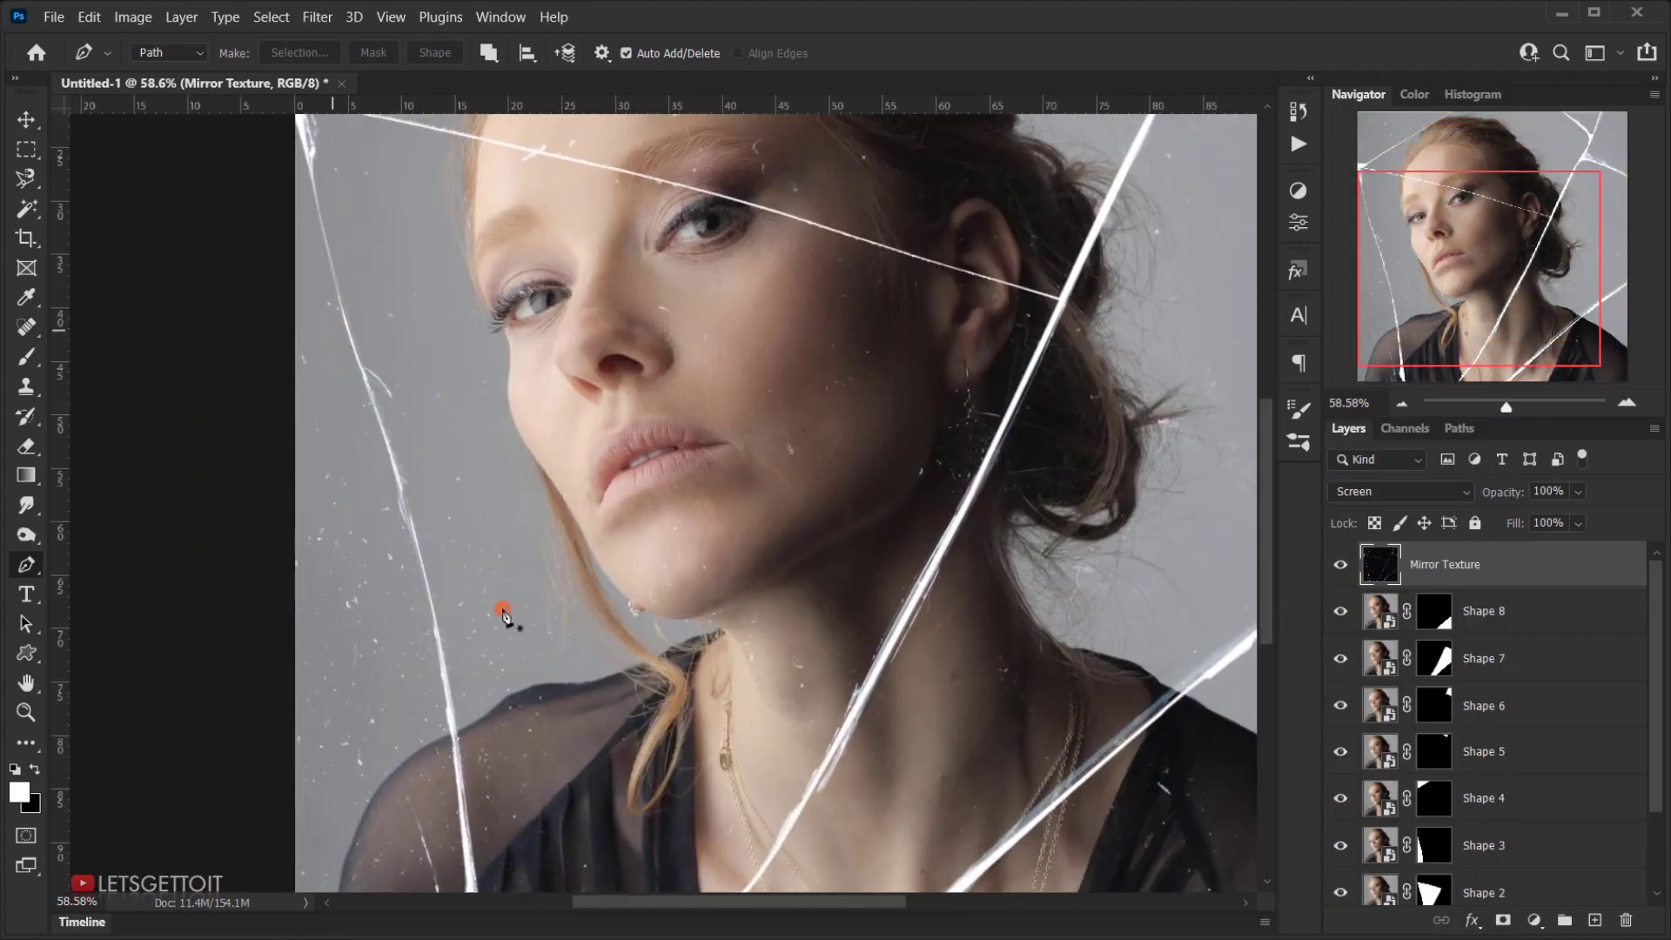
pyautogui.scroll(-2, 1127, 374)
pyautogui.scroll(-2, 1119, 396)
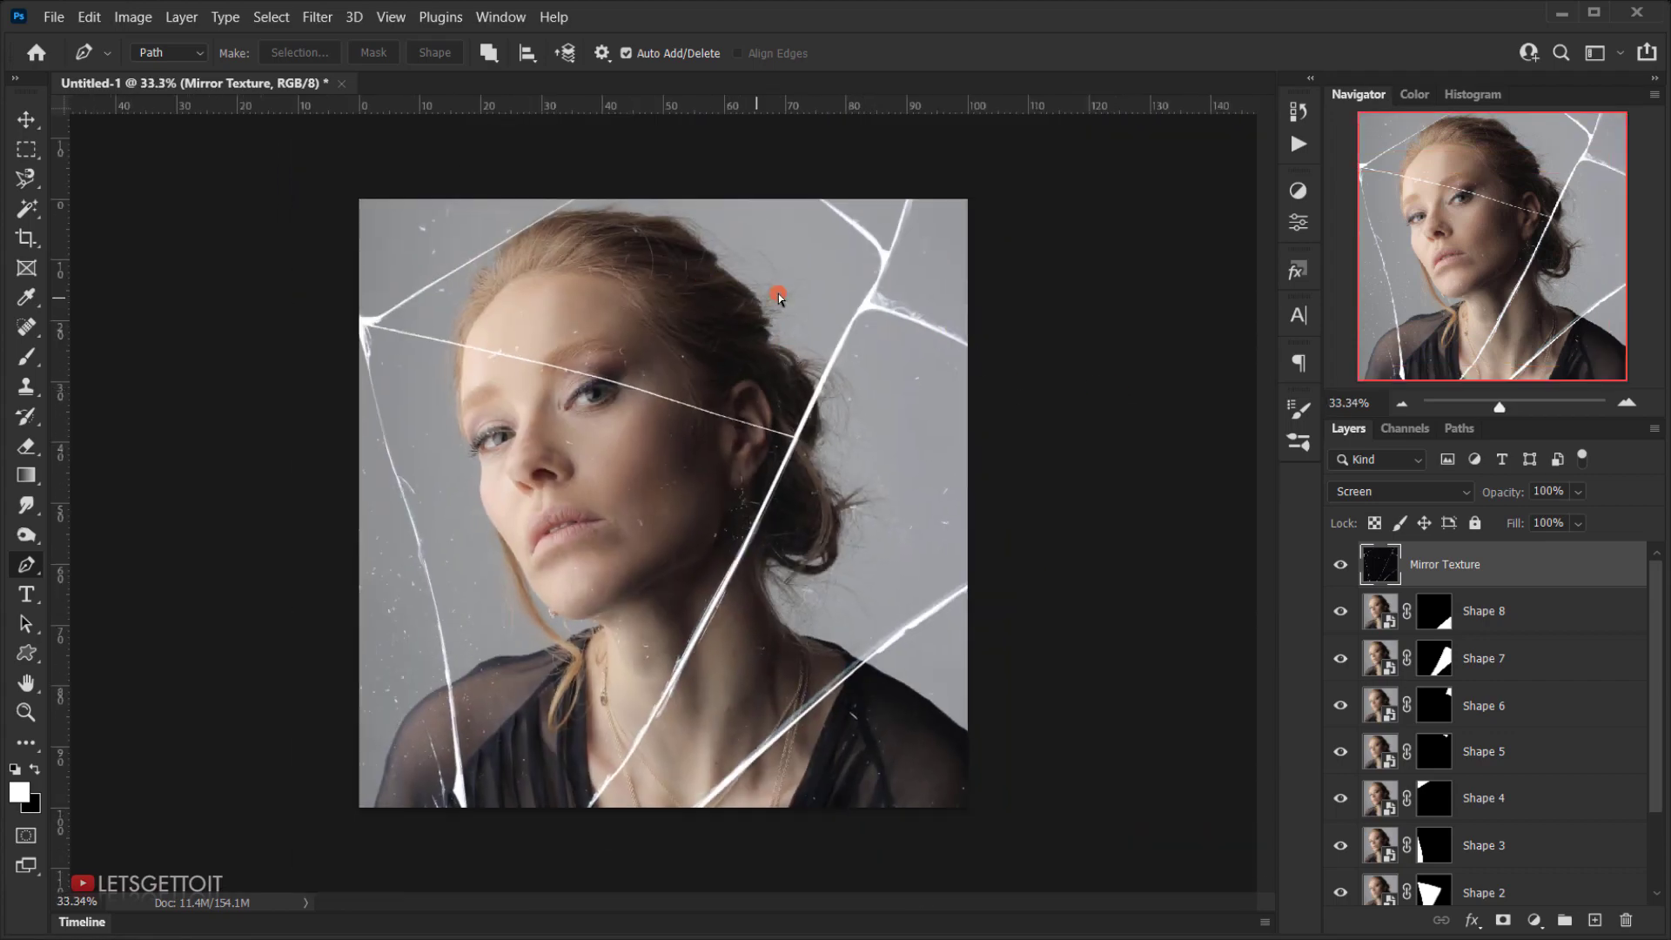
pyautogui.scroll(4, 957, 372)
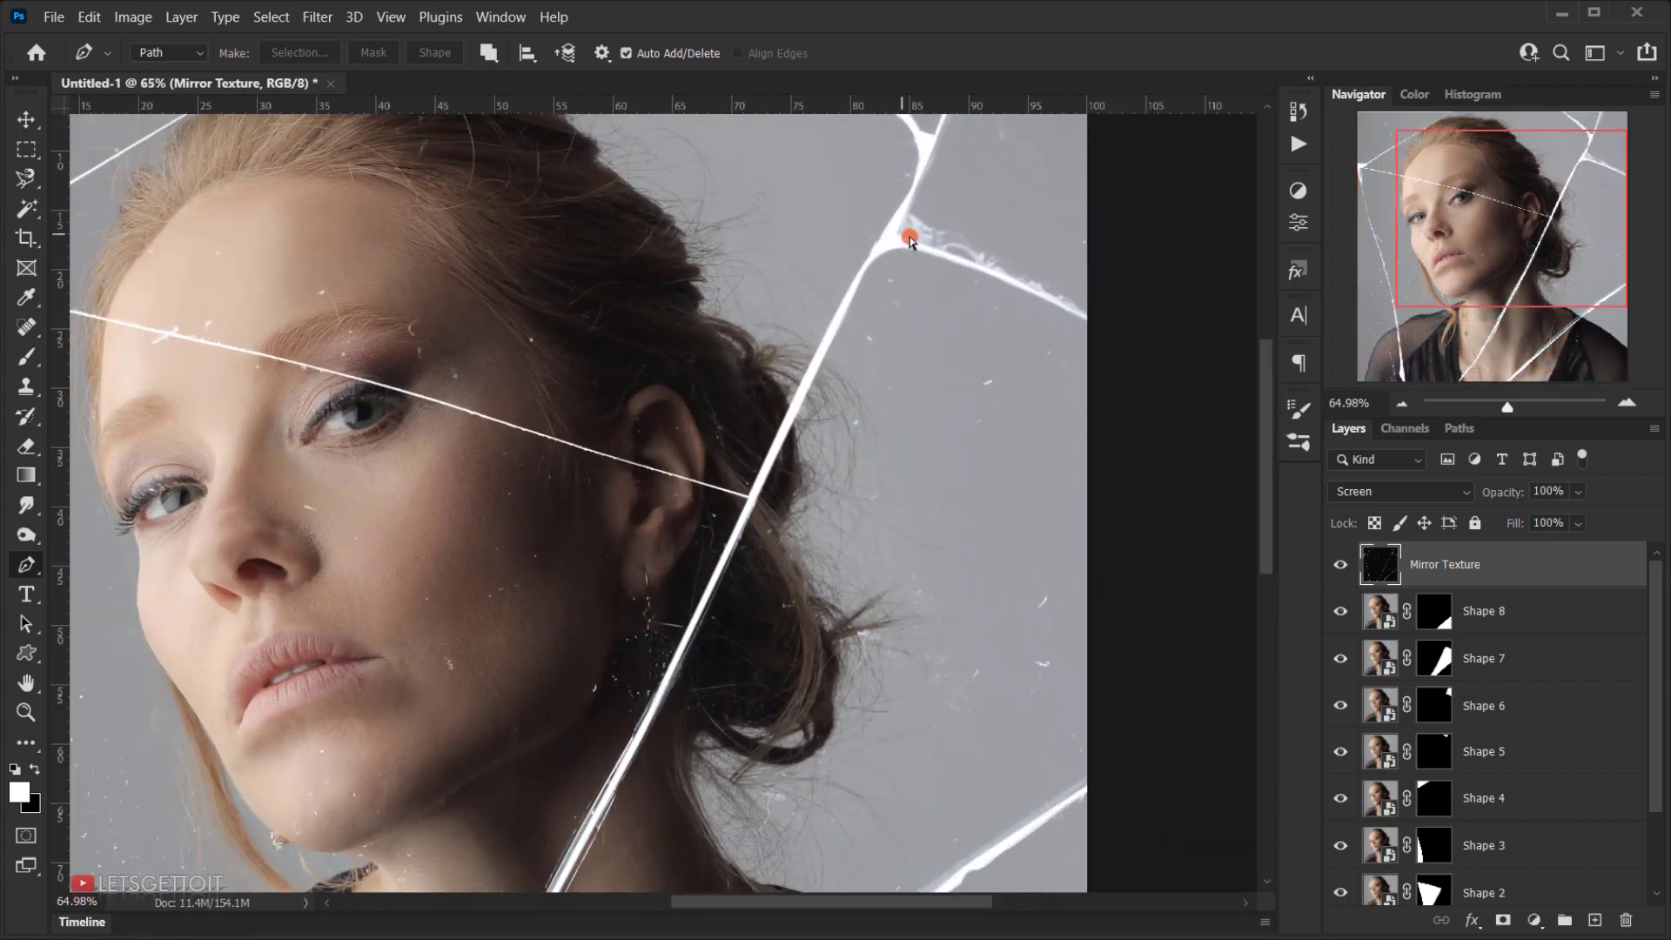
pyautogui.scroll(-2, 957, 470)
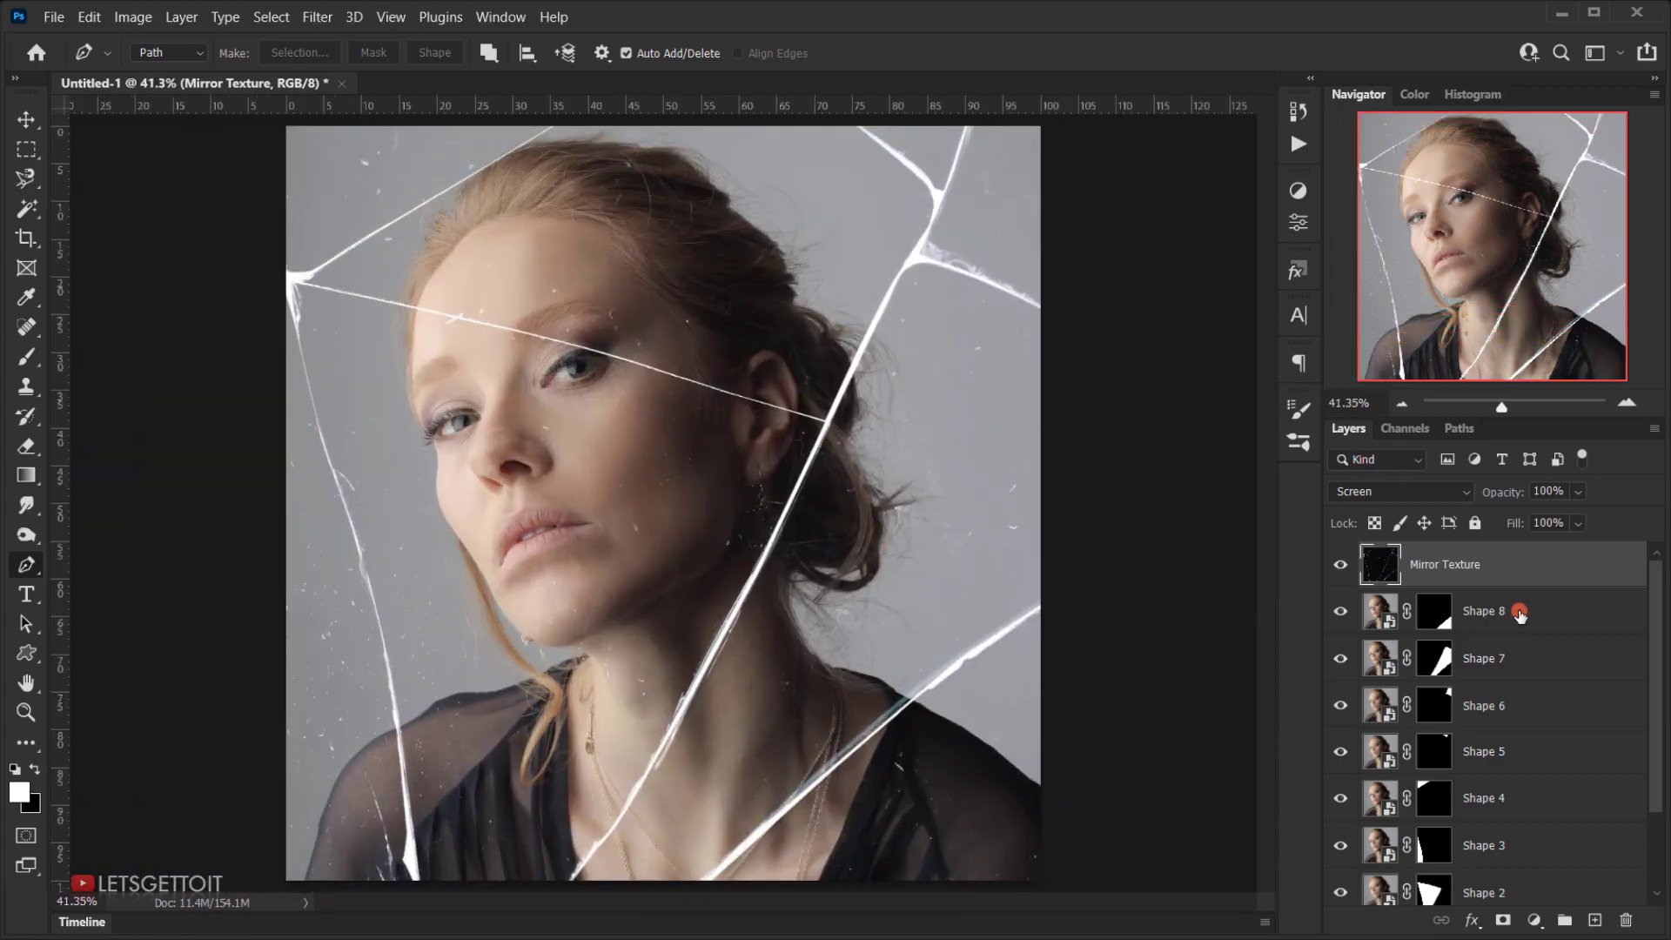
pyautogui.scroll(-2, 1518, 614)
pyautogui.click(559, 325)
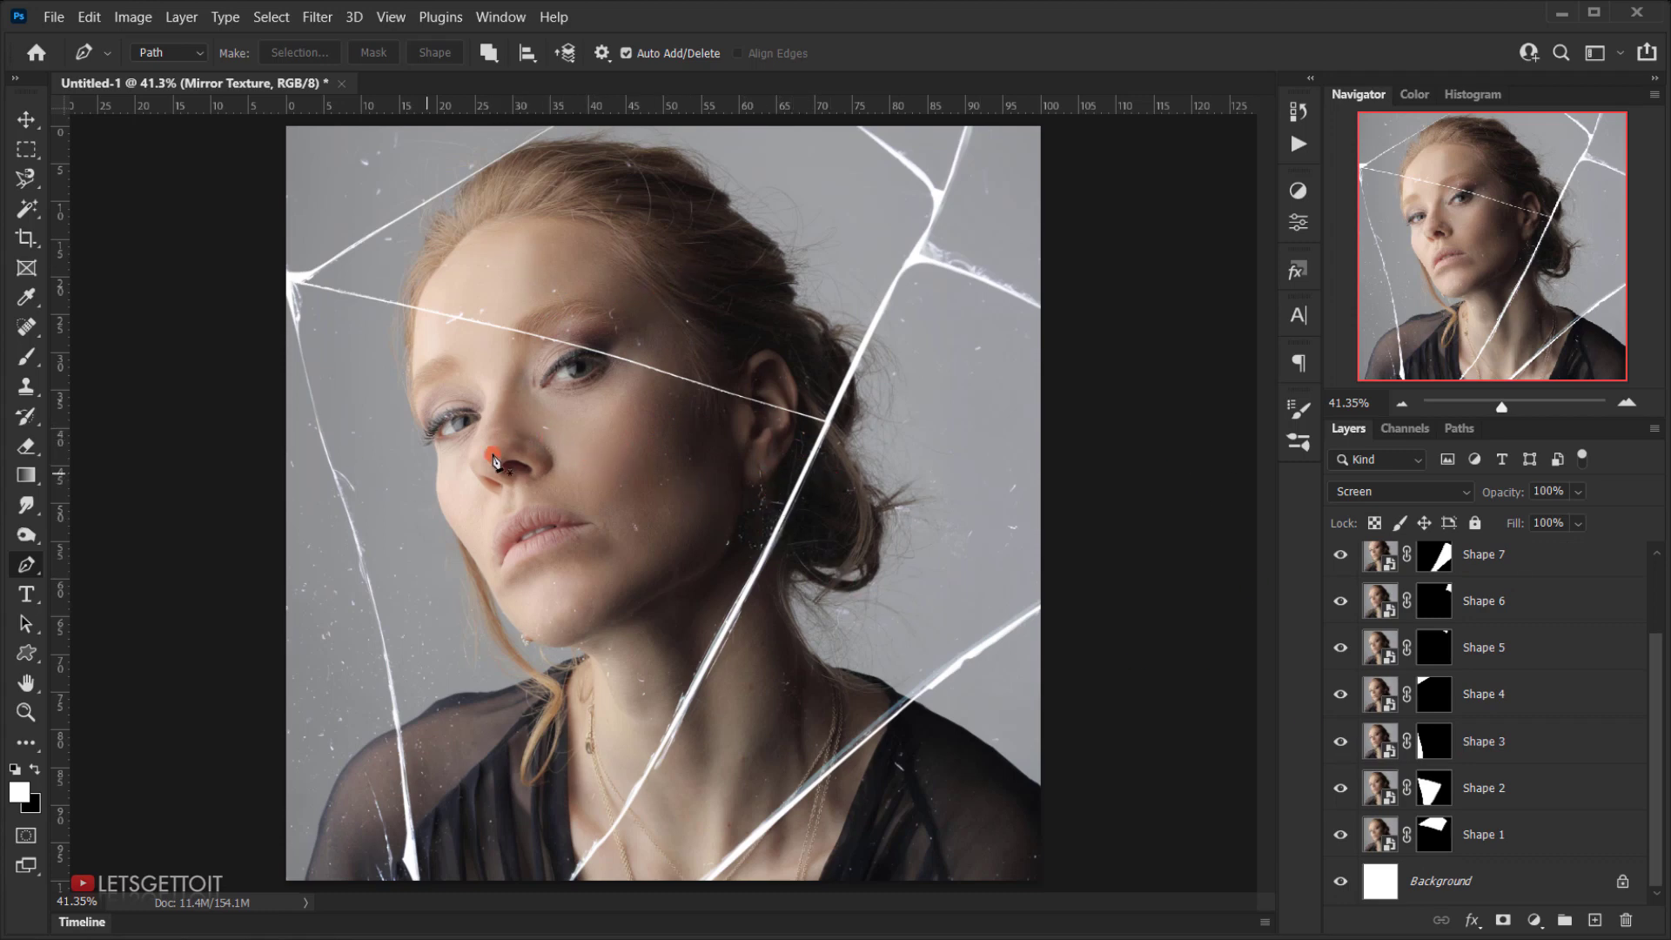
pyautogui.scroll(1, 1584, 804)
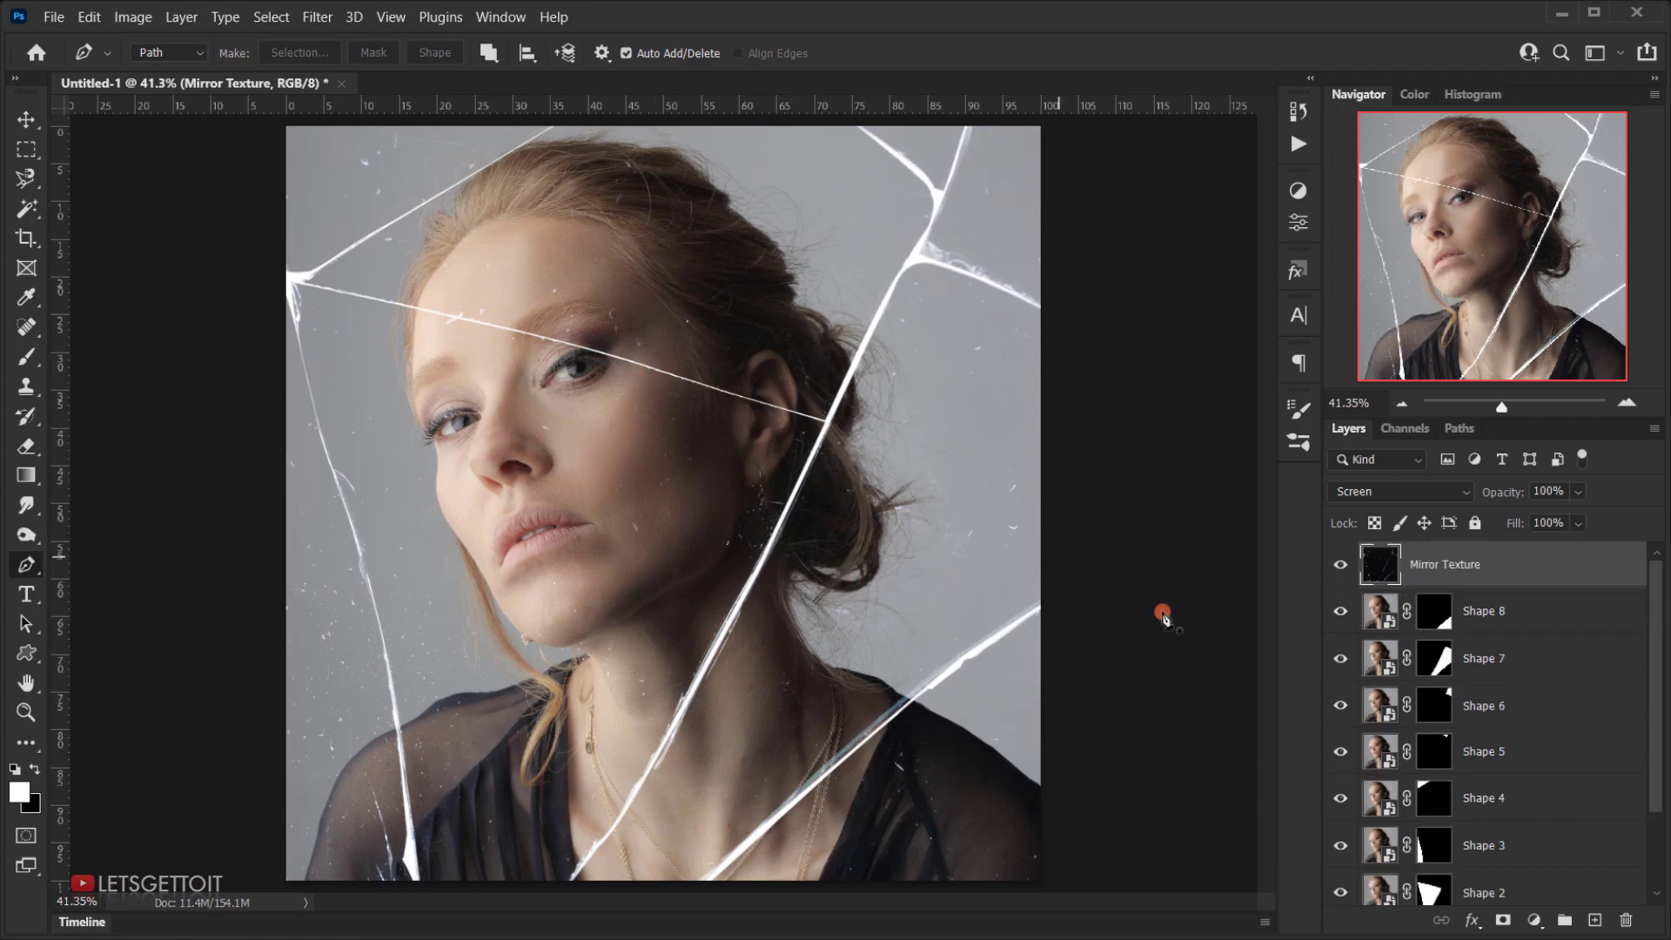
# Unlink the Shape 1 image from its mask, then enlarge it to about 101.77% and shift it slightly left with Free Transform.
pyautogui.scroll(-1, 1611, 795)
pyautogui.click(1464, 840)
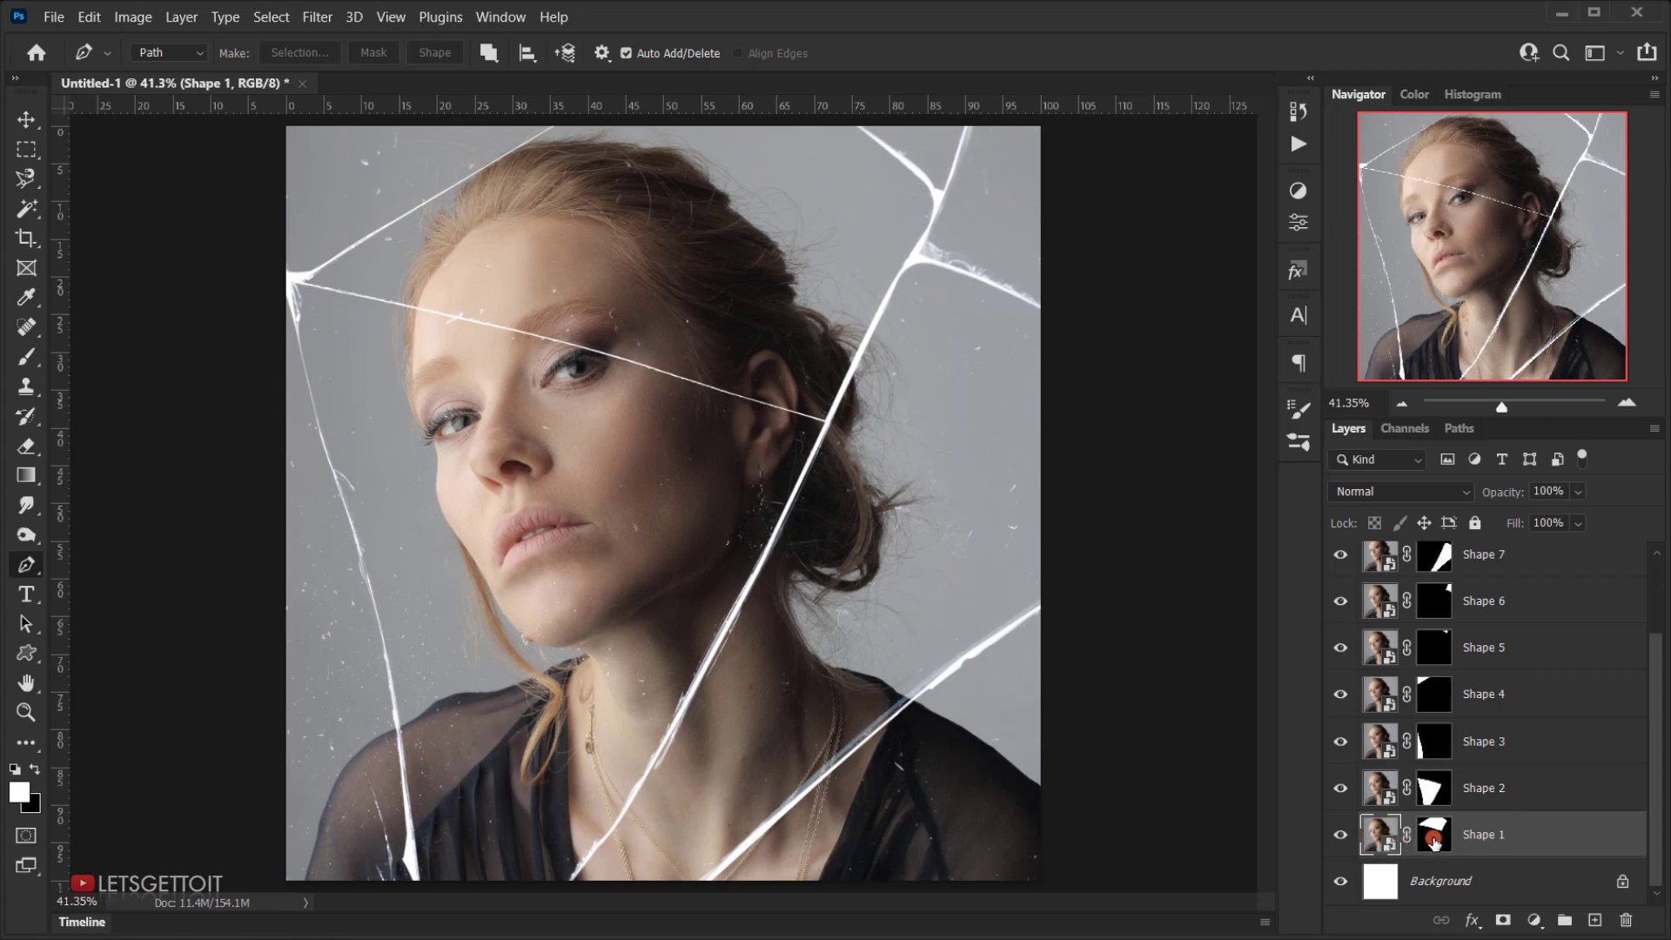
pyautogui.click(1406, 835)
pyautogui.hotkey('ctrl', 't')
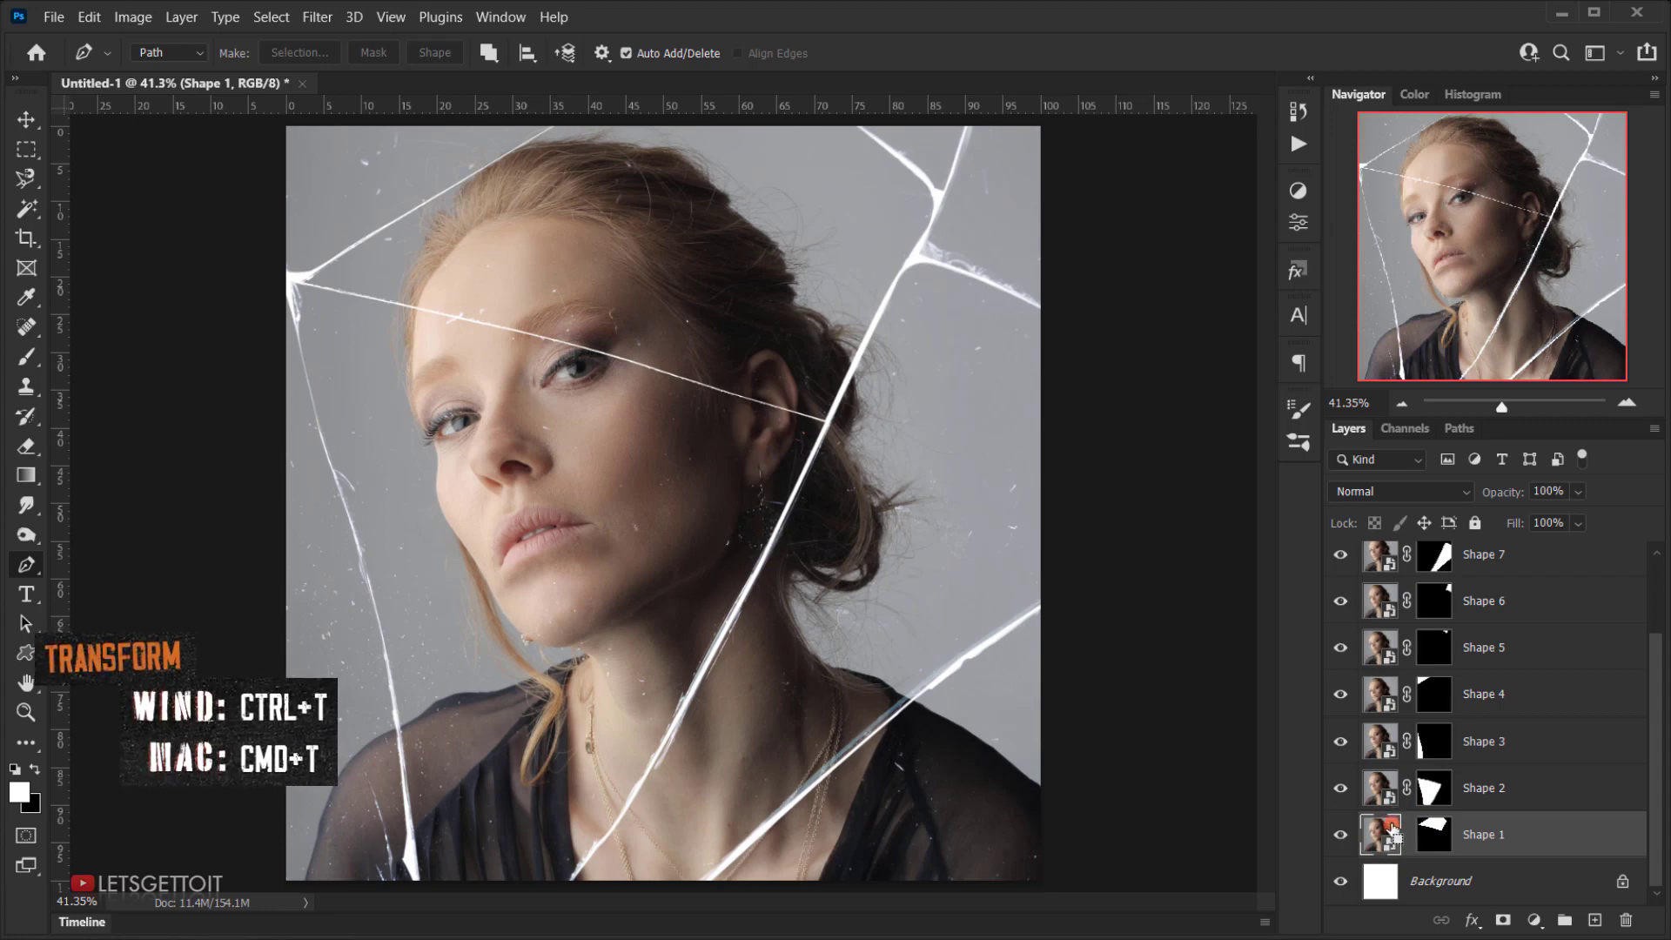
pyautogui.click(516, 577)
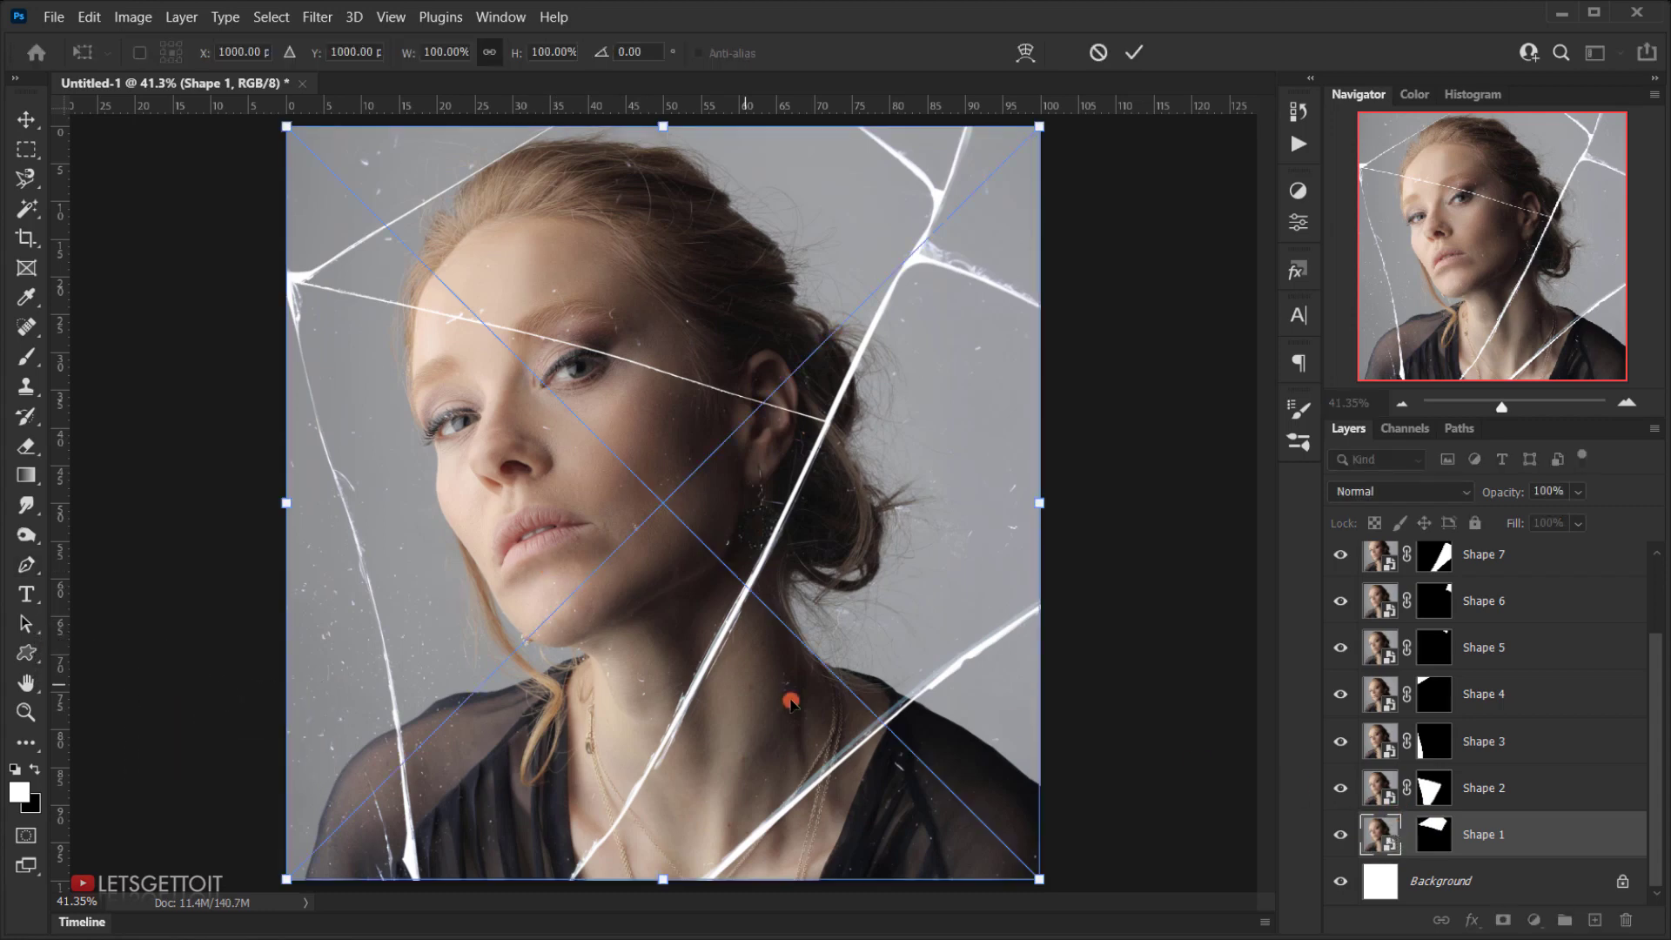
pyautogui.hotkey('ctrl', '-')
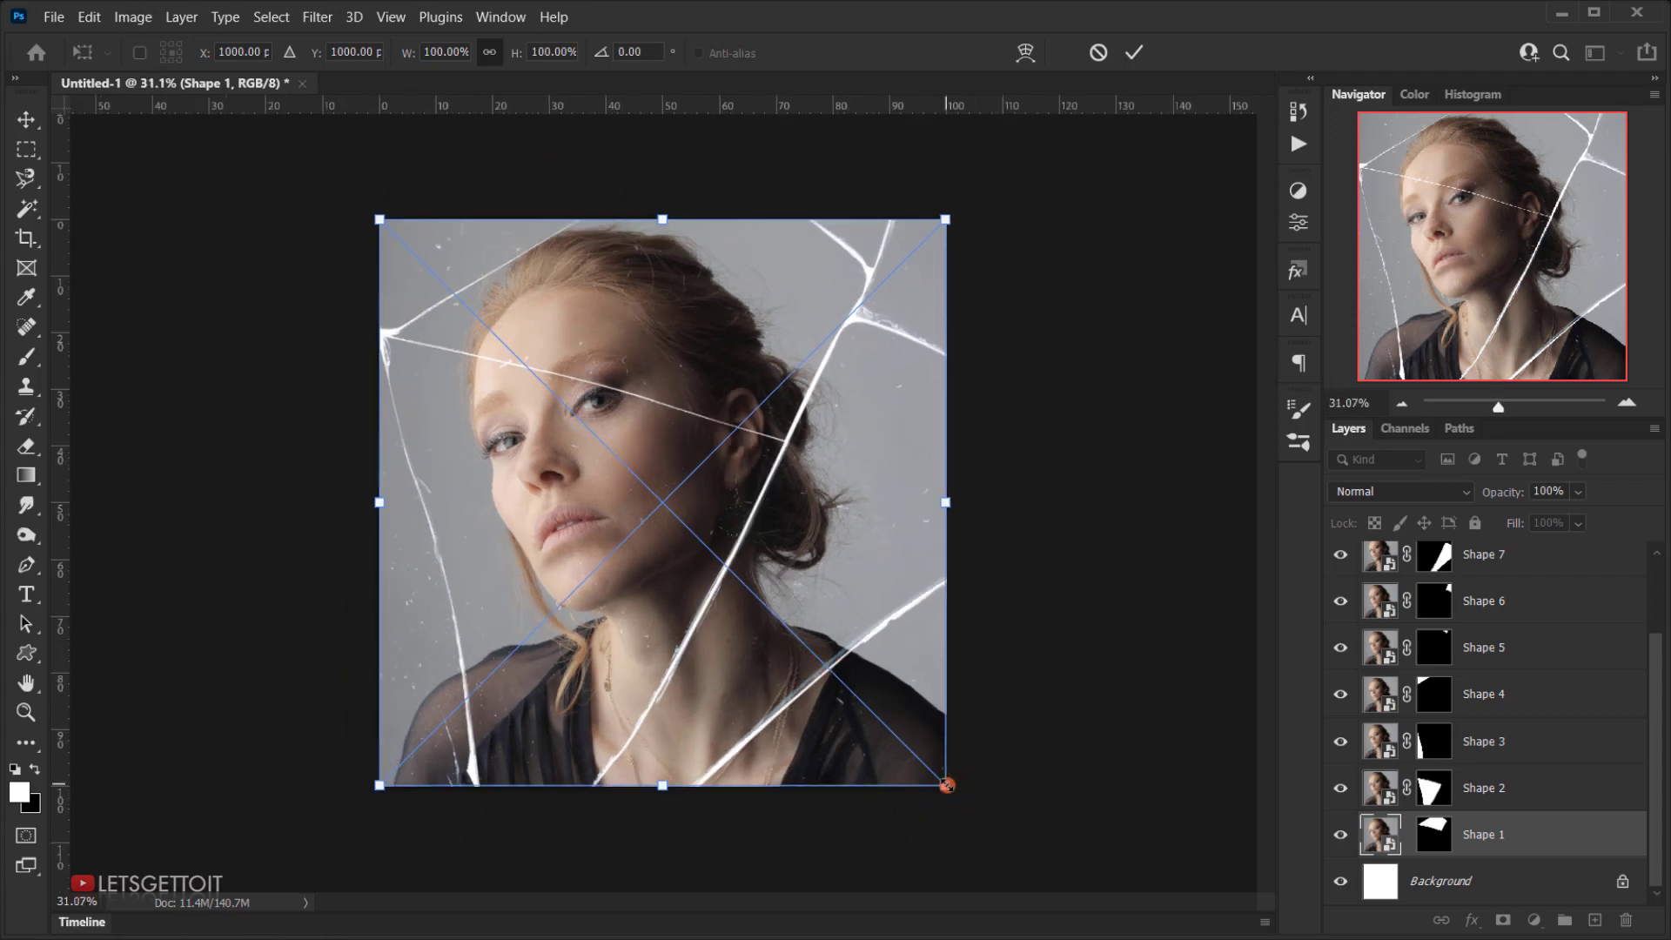
pyautogui.moveTo(947, 785); pyautogui.dragTo(960, 790)
pyautogui.click(736, 585)
pyautogui.moveTo(735, 585)
pyautogui.mouseDown()
pyautogui.moveTo(751, 583)
pyautogui.moveTo(709, 586)
pyautogui.mouseUp()
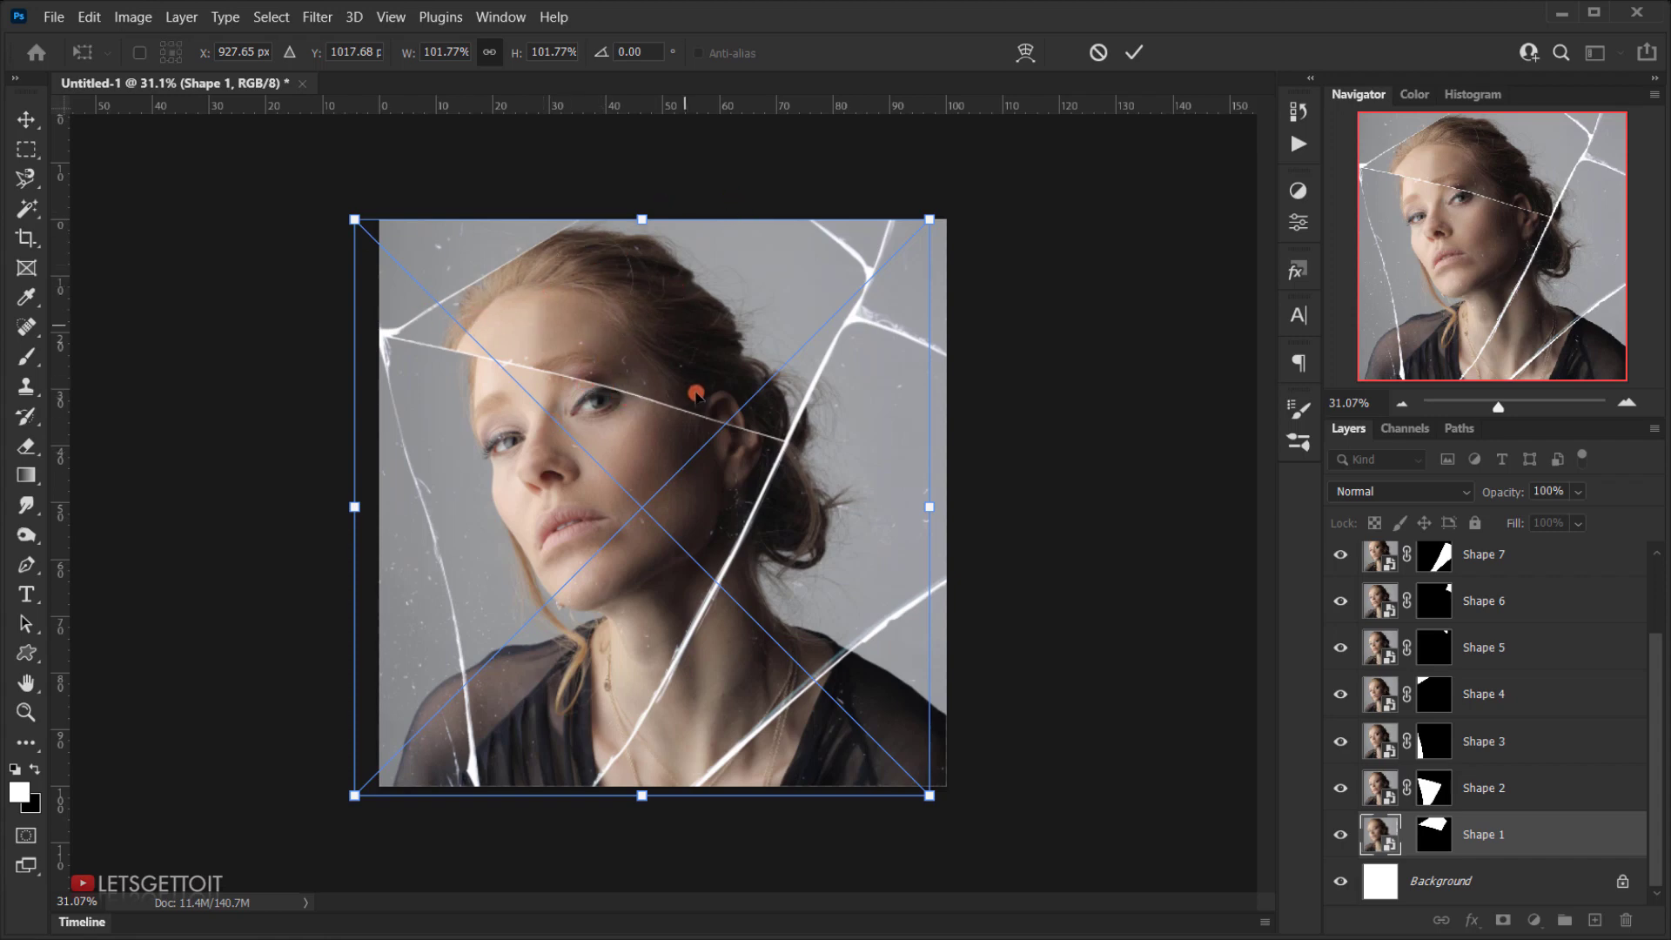
# Nudge the Shape 1 image slightly upward inside its shard and apply the transformation.
pyautogui.scroll(1, 664, 629)
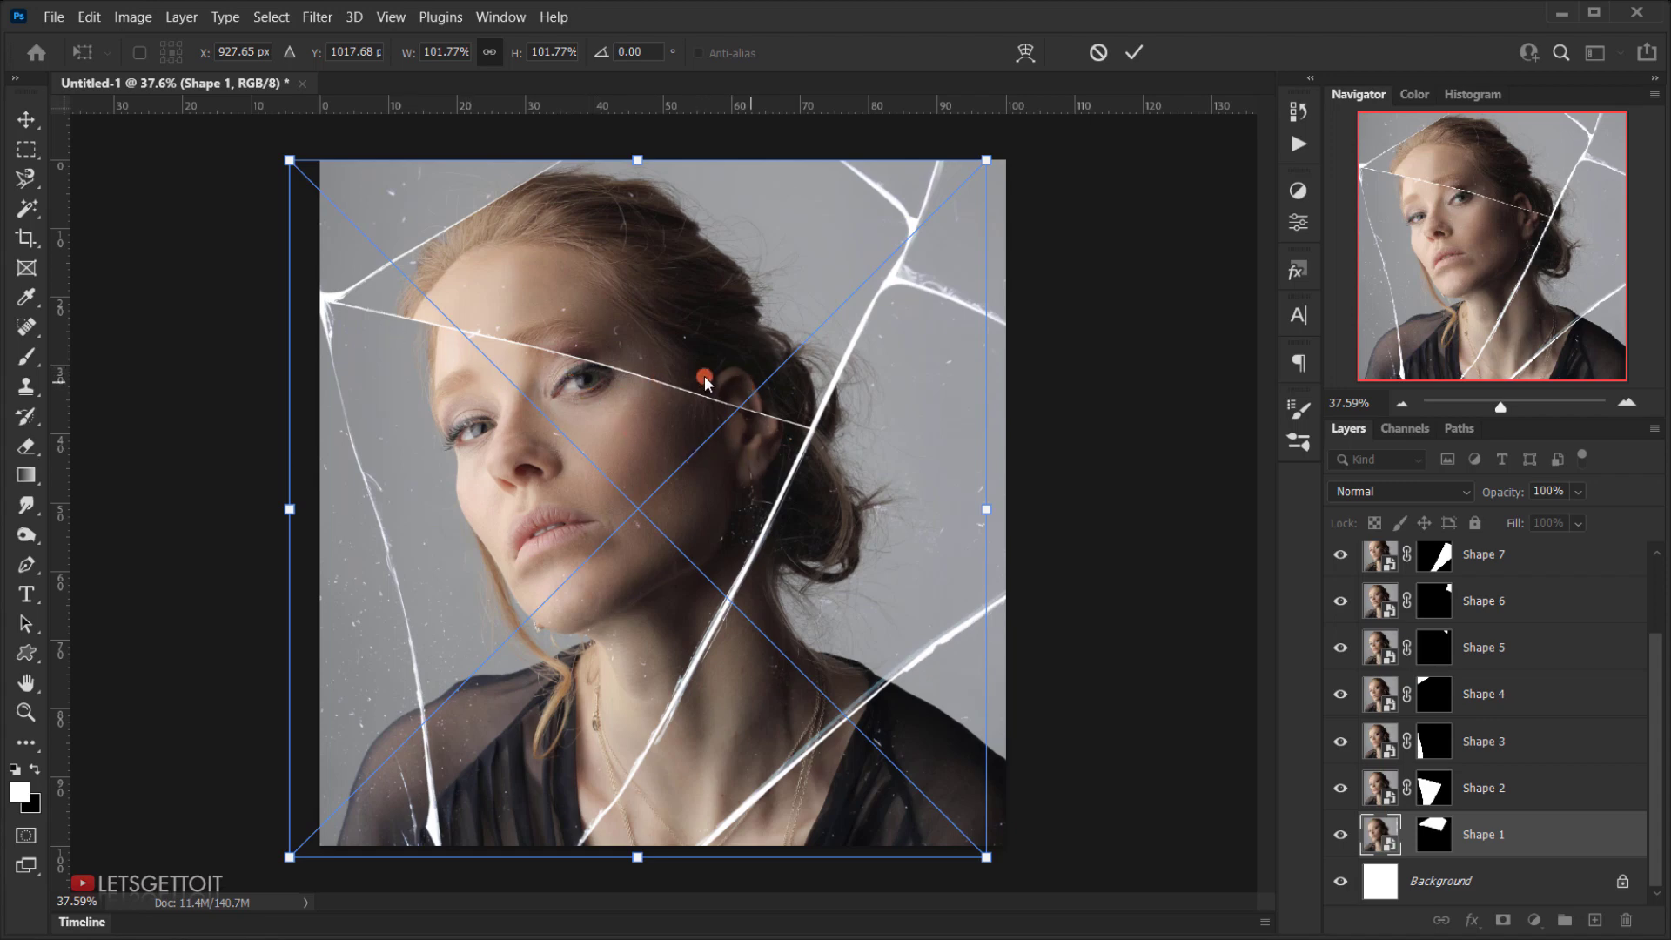
pyautogui.click(641, 158)
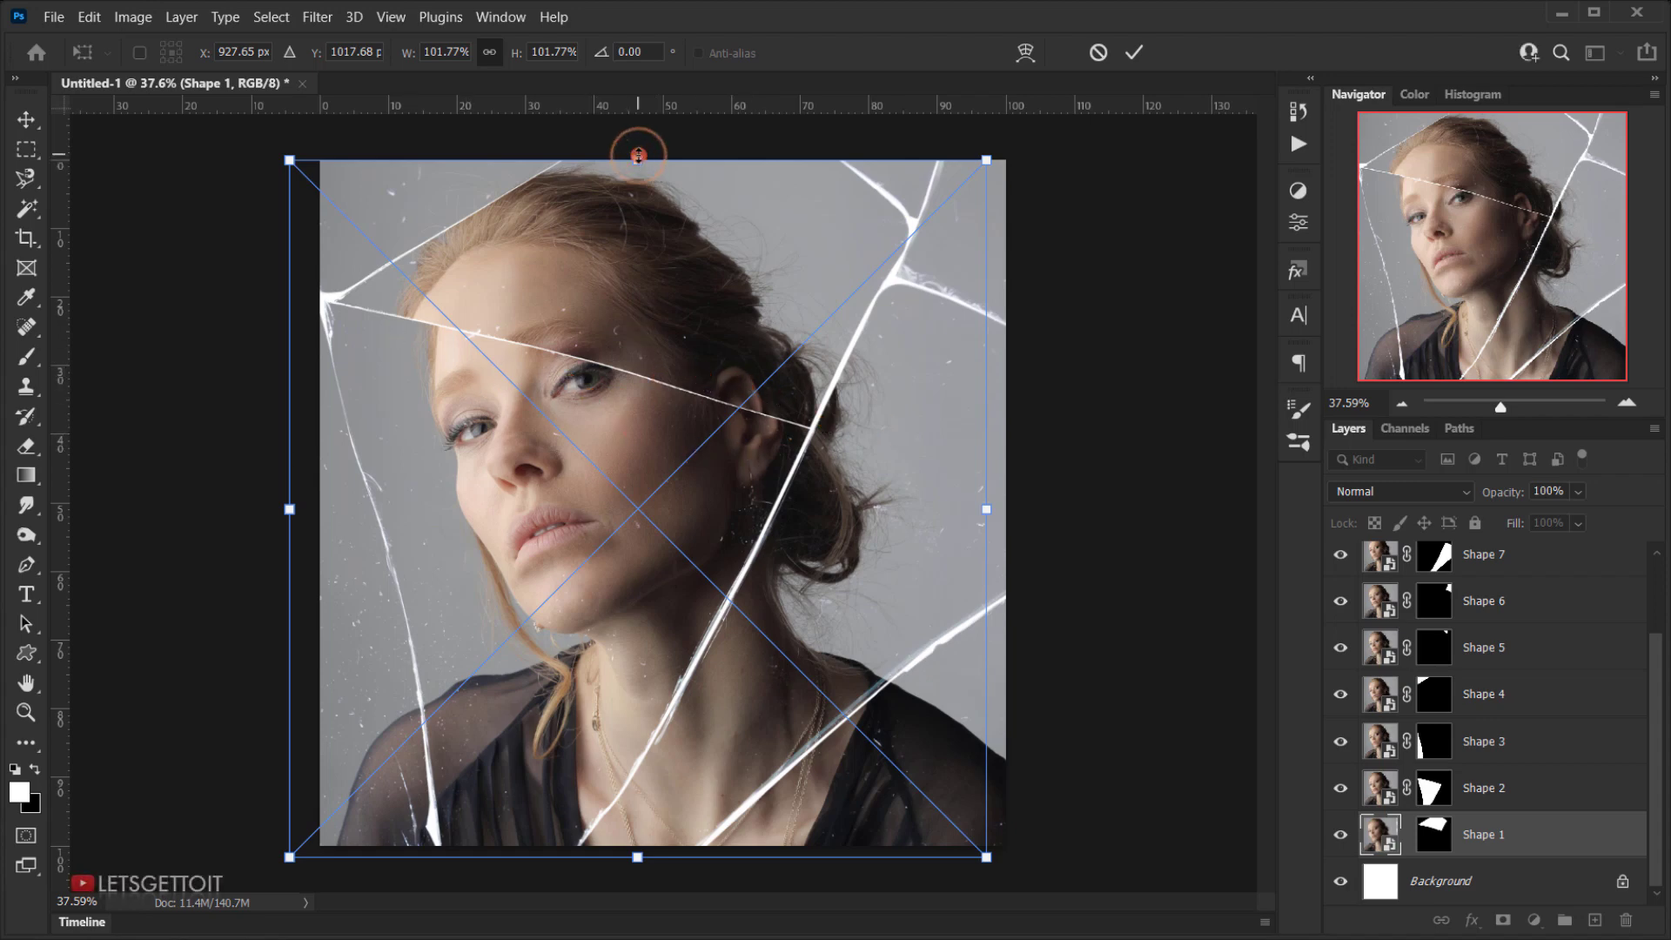
pyautogui.press('Up')
pyautogui.press('Up')
pyautogui.press('Up')
pyautogui.press('Up')
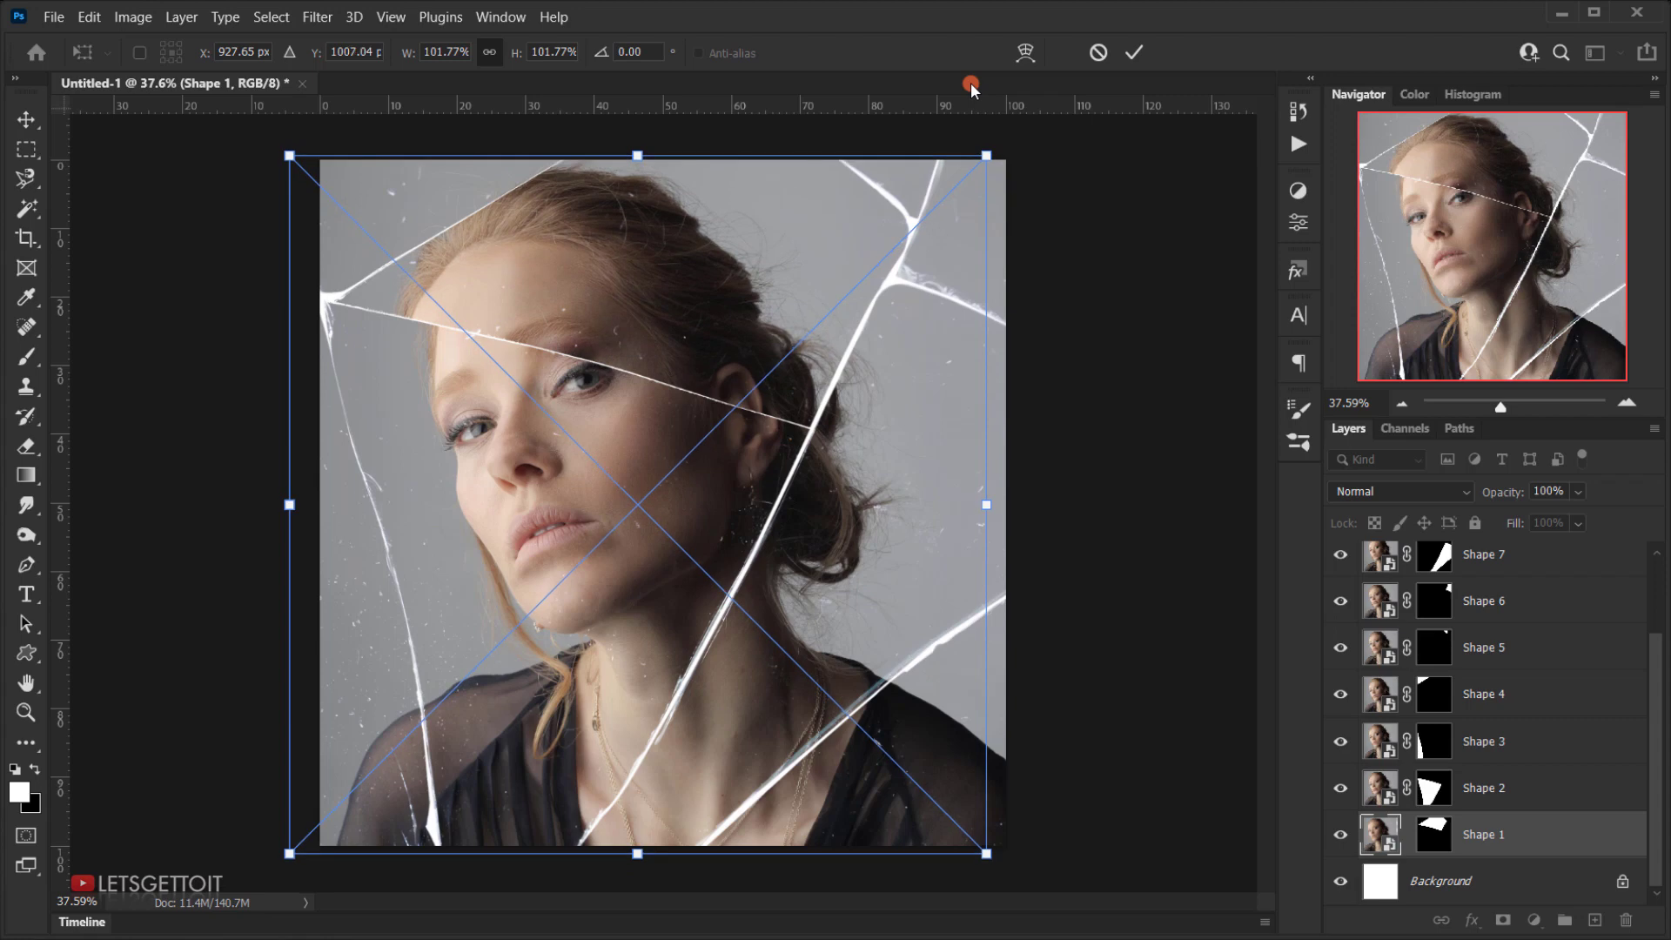
pyautogui.press('Return')
pyautogui.press('p')
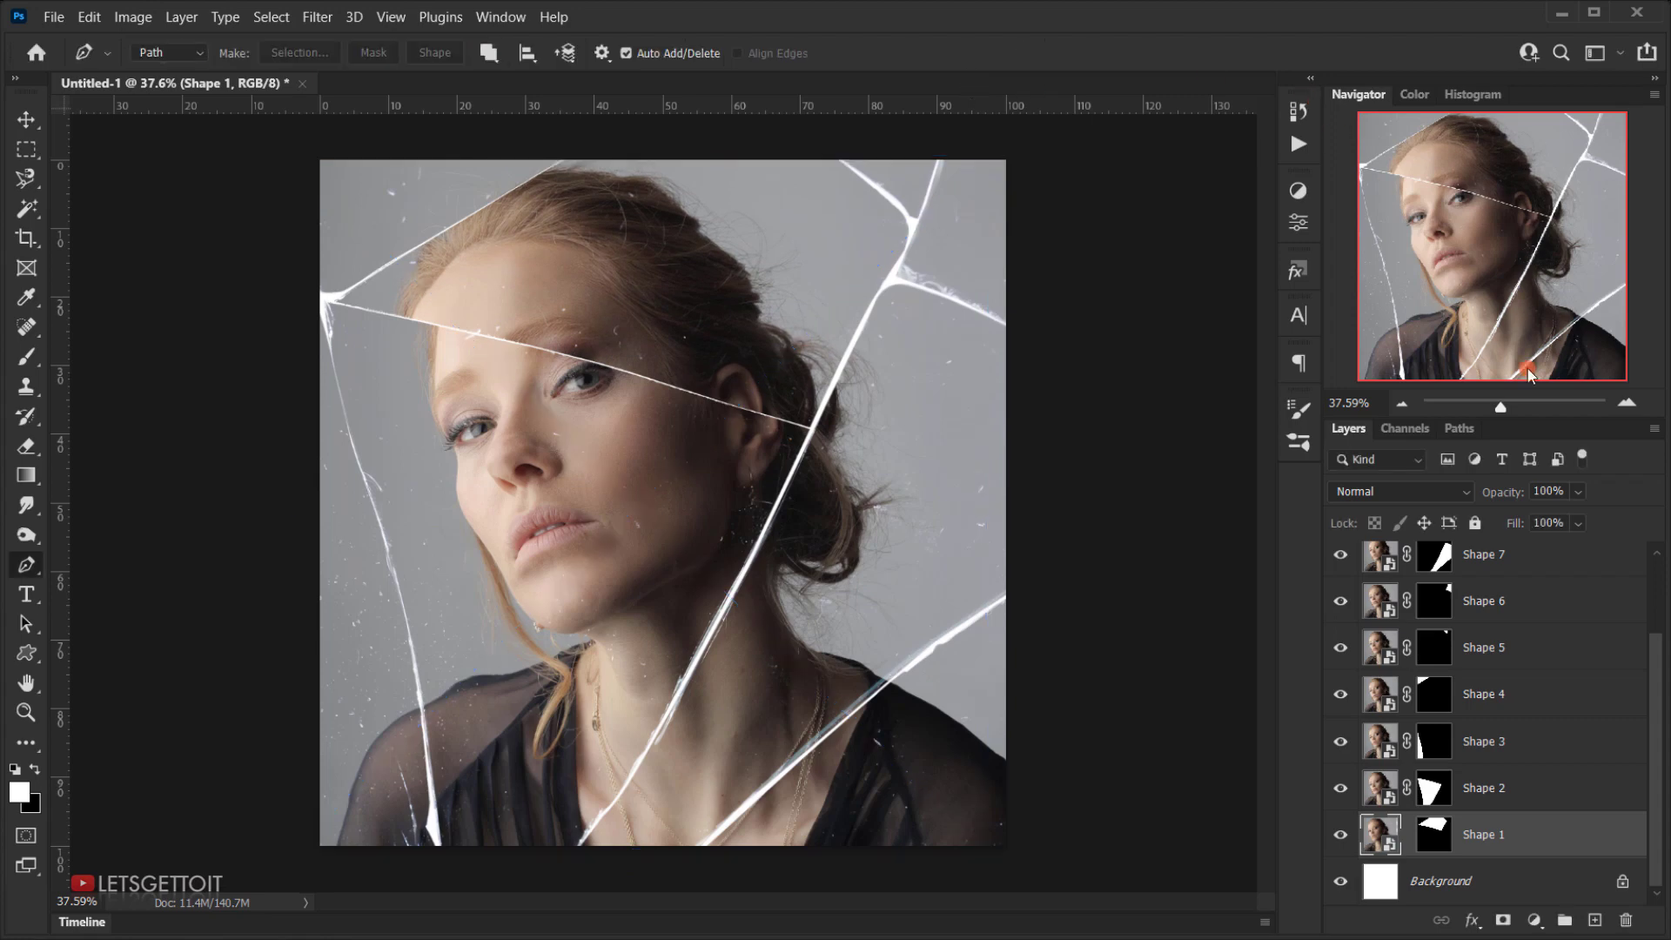
# Unlink the Shape 2 image from its mask and enlarge it to about 102.26%, keeping its upper-left corner on the canvas corner.
pyautogui.click(1440, 791)
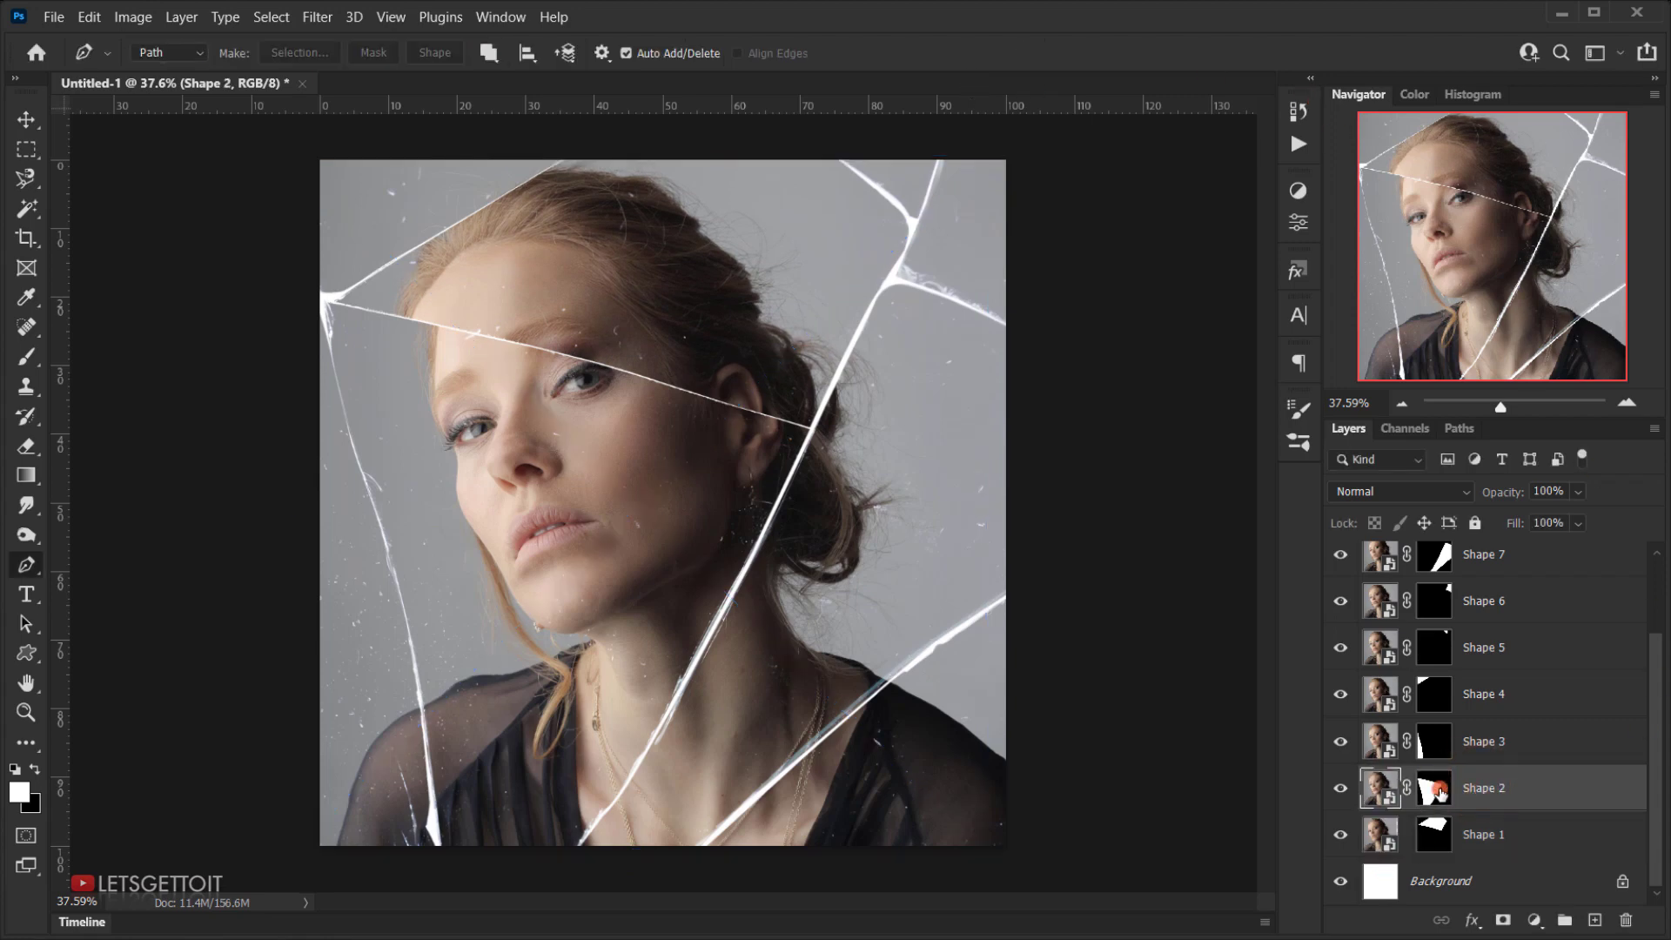
pyautogui.click(1407, 788)
pyautogui.hotkey('ctrl', 't')
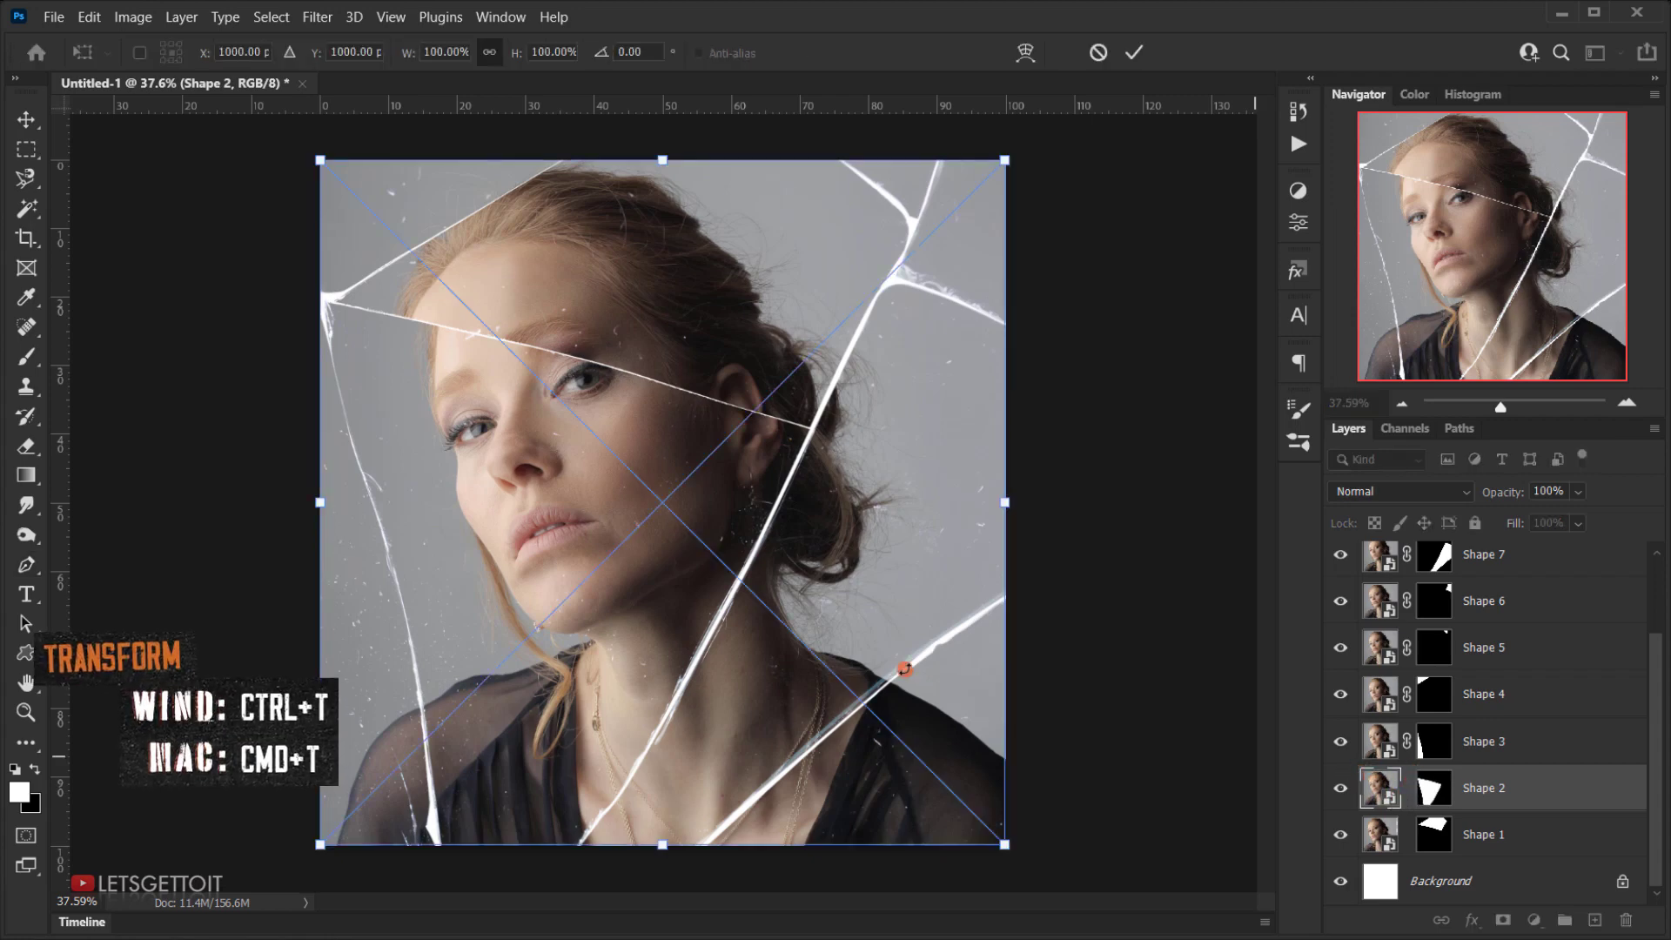
pyautogui.moveTo(1007, 845); pyautogui.dragTo(1012, 852)
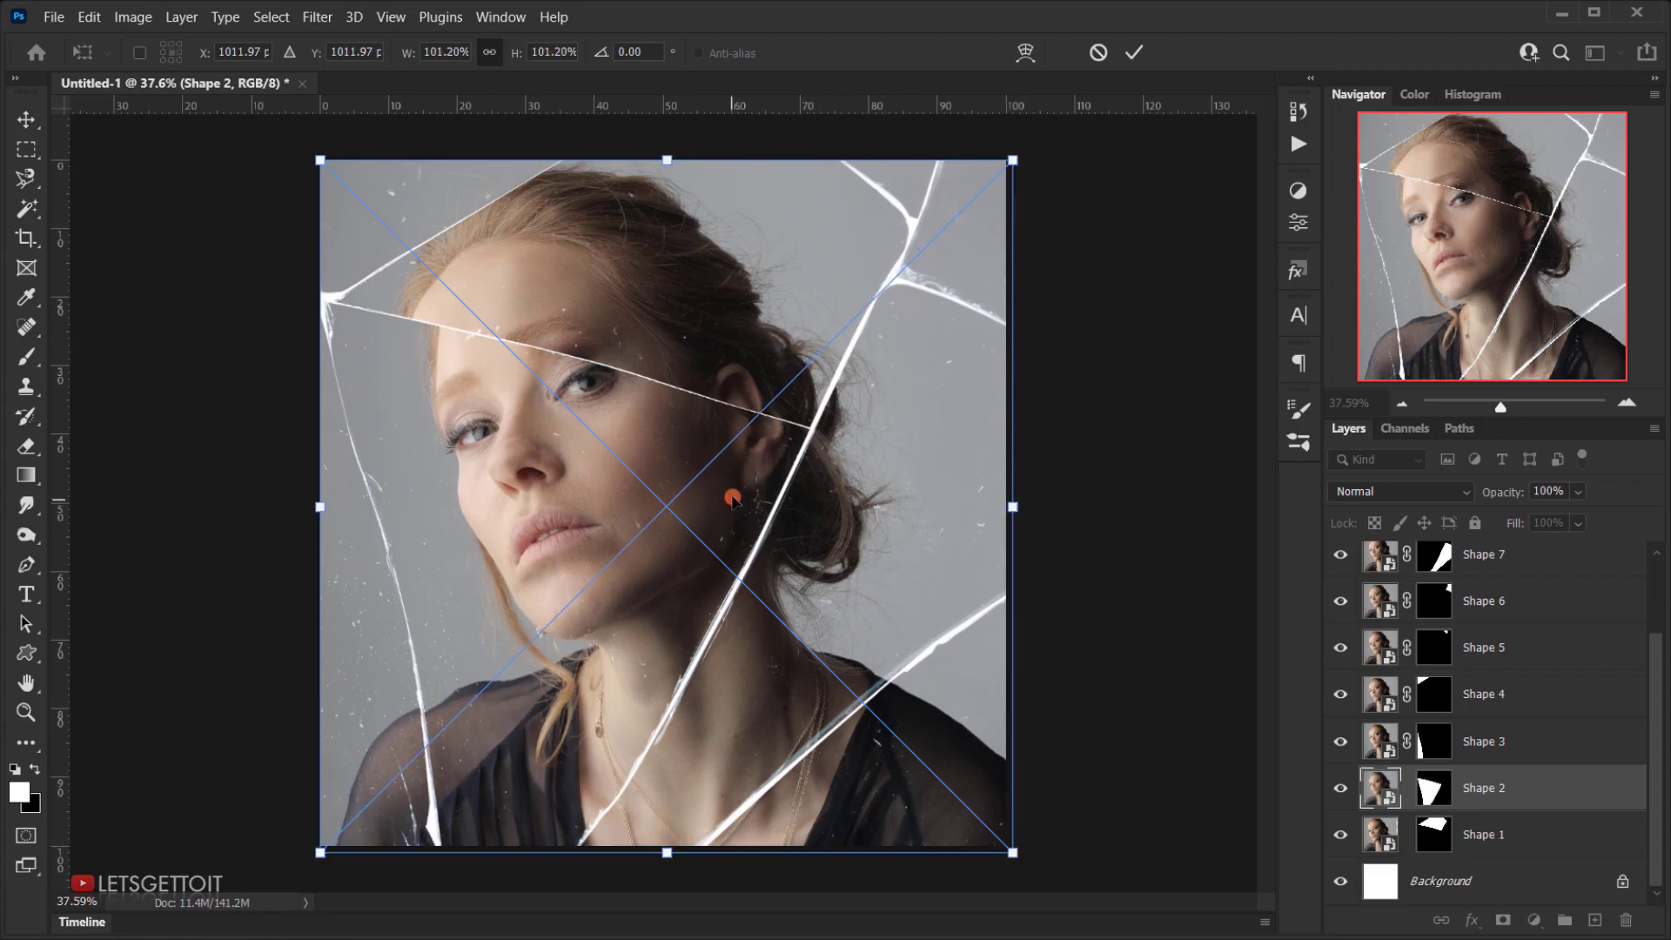
pyautogui.moveTo(732, 498); pyautogui.dragTo(731, 510)
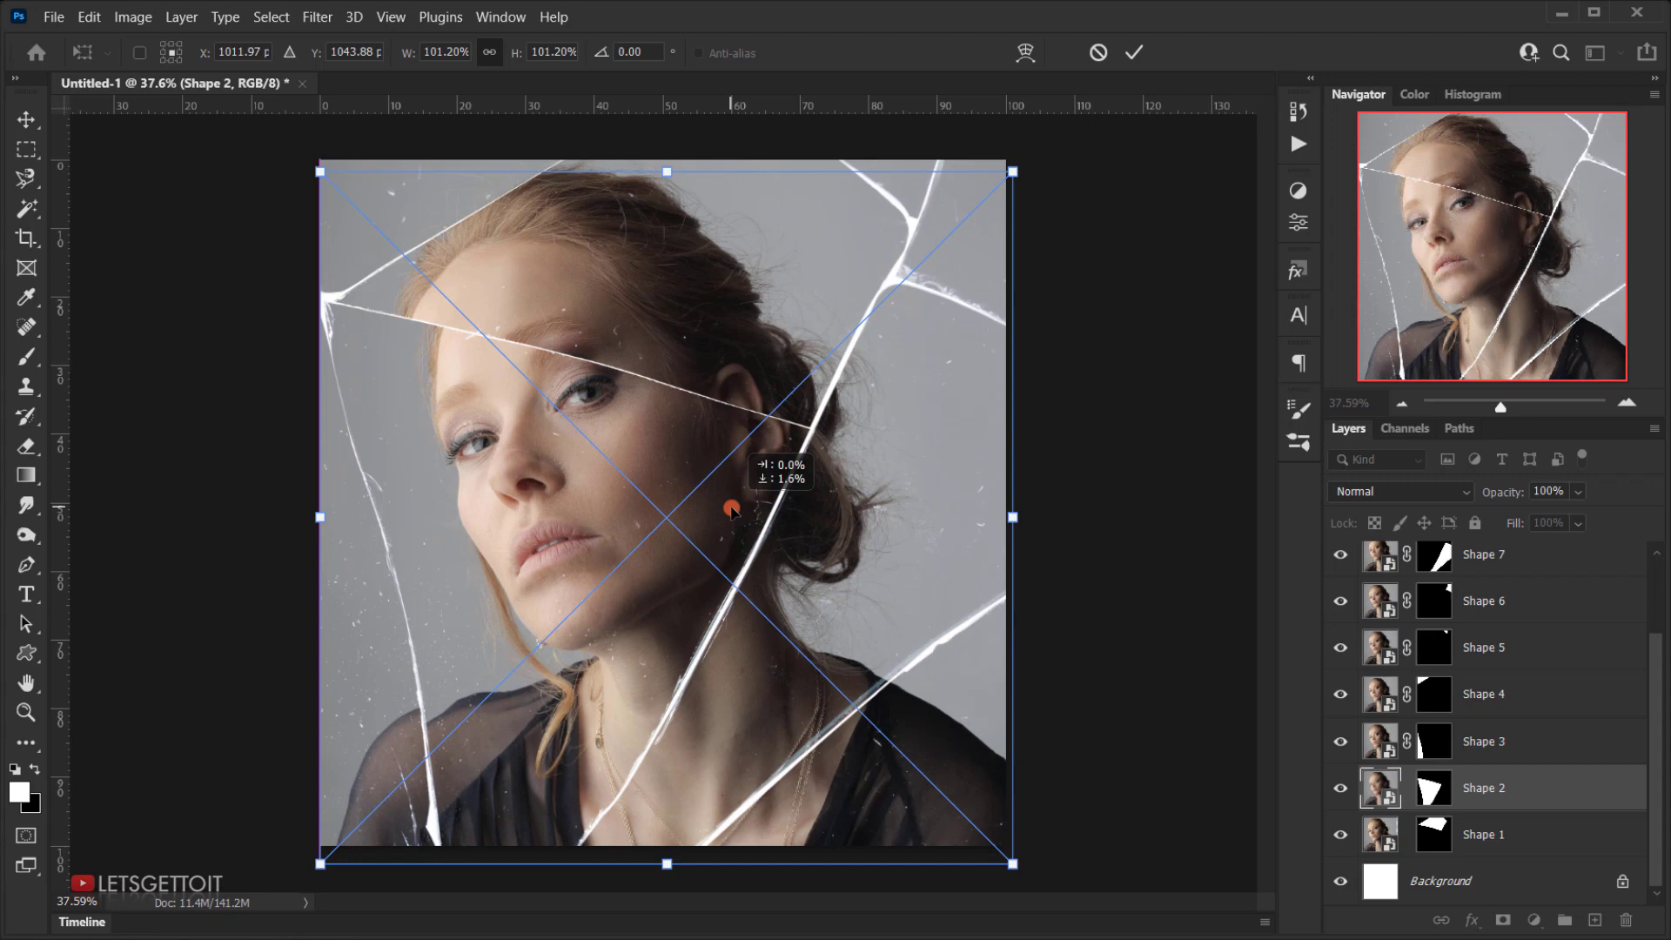
pyautogui.moveTo(731, 510); pyautogui.dragTo(734, 513)
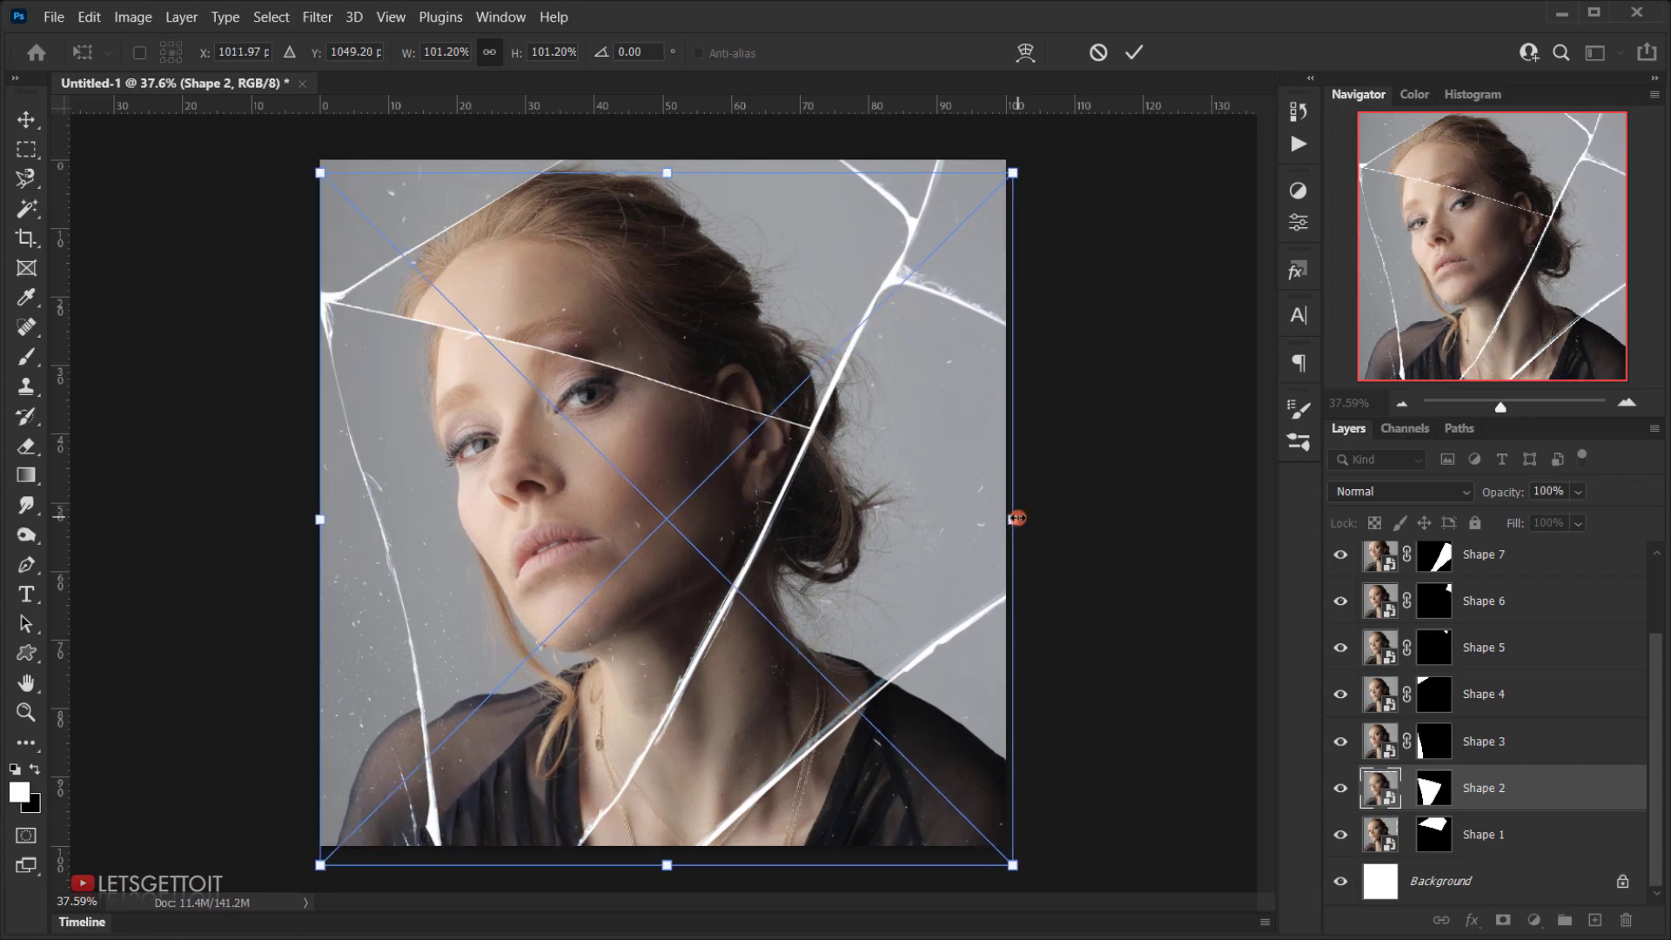
pyautogui.moveTo(1013, 519); pyautogui.dragTo(1024, 519)
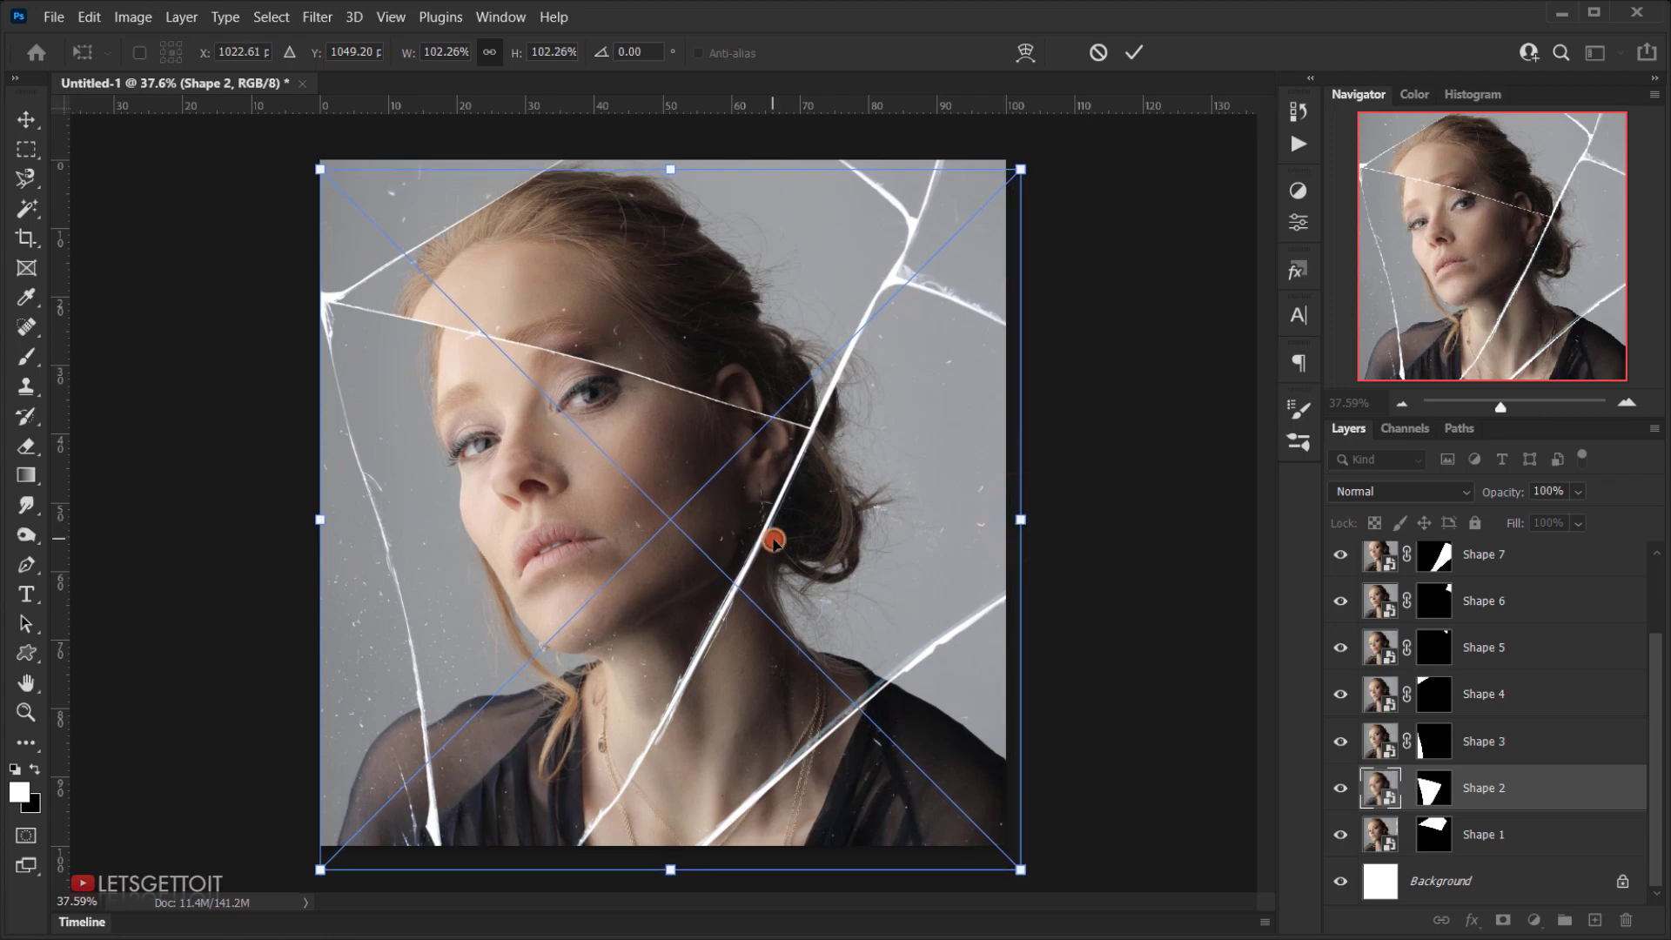
pyautogui.moveTo(772, 526); pyautogui.dragTo(773, 537)
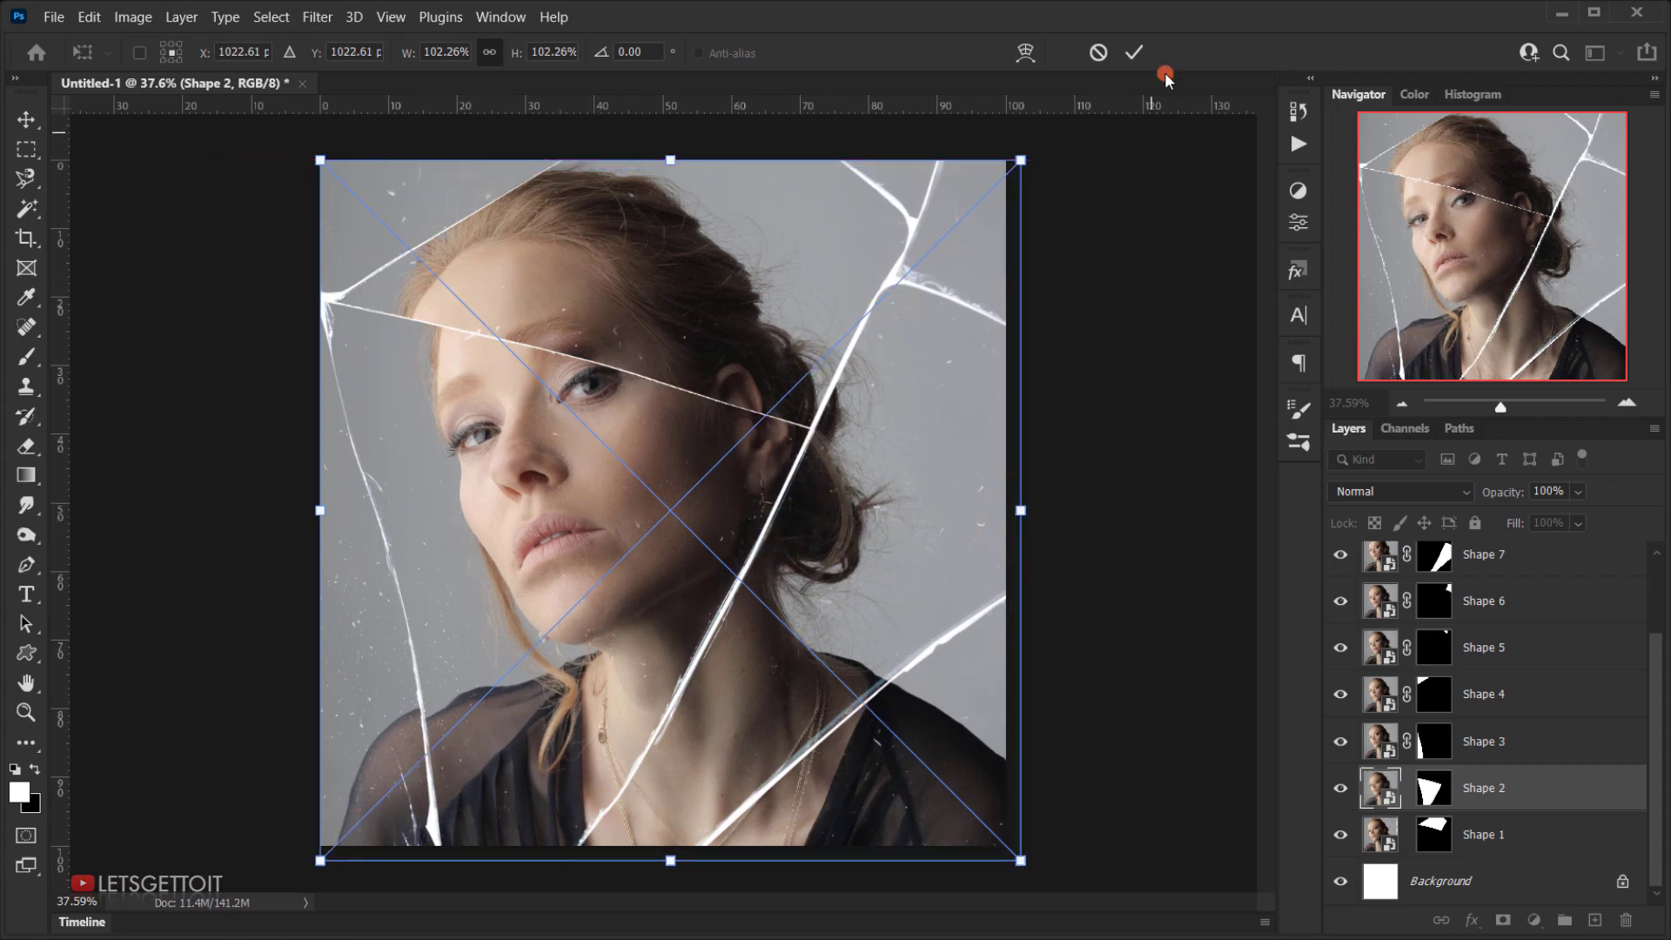
pyautogui.click(1133, 52)
pyautogui.press('p')
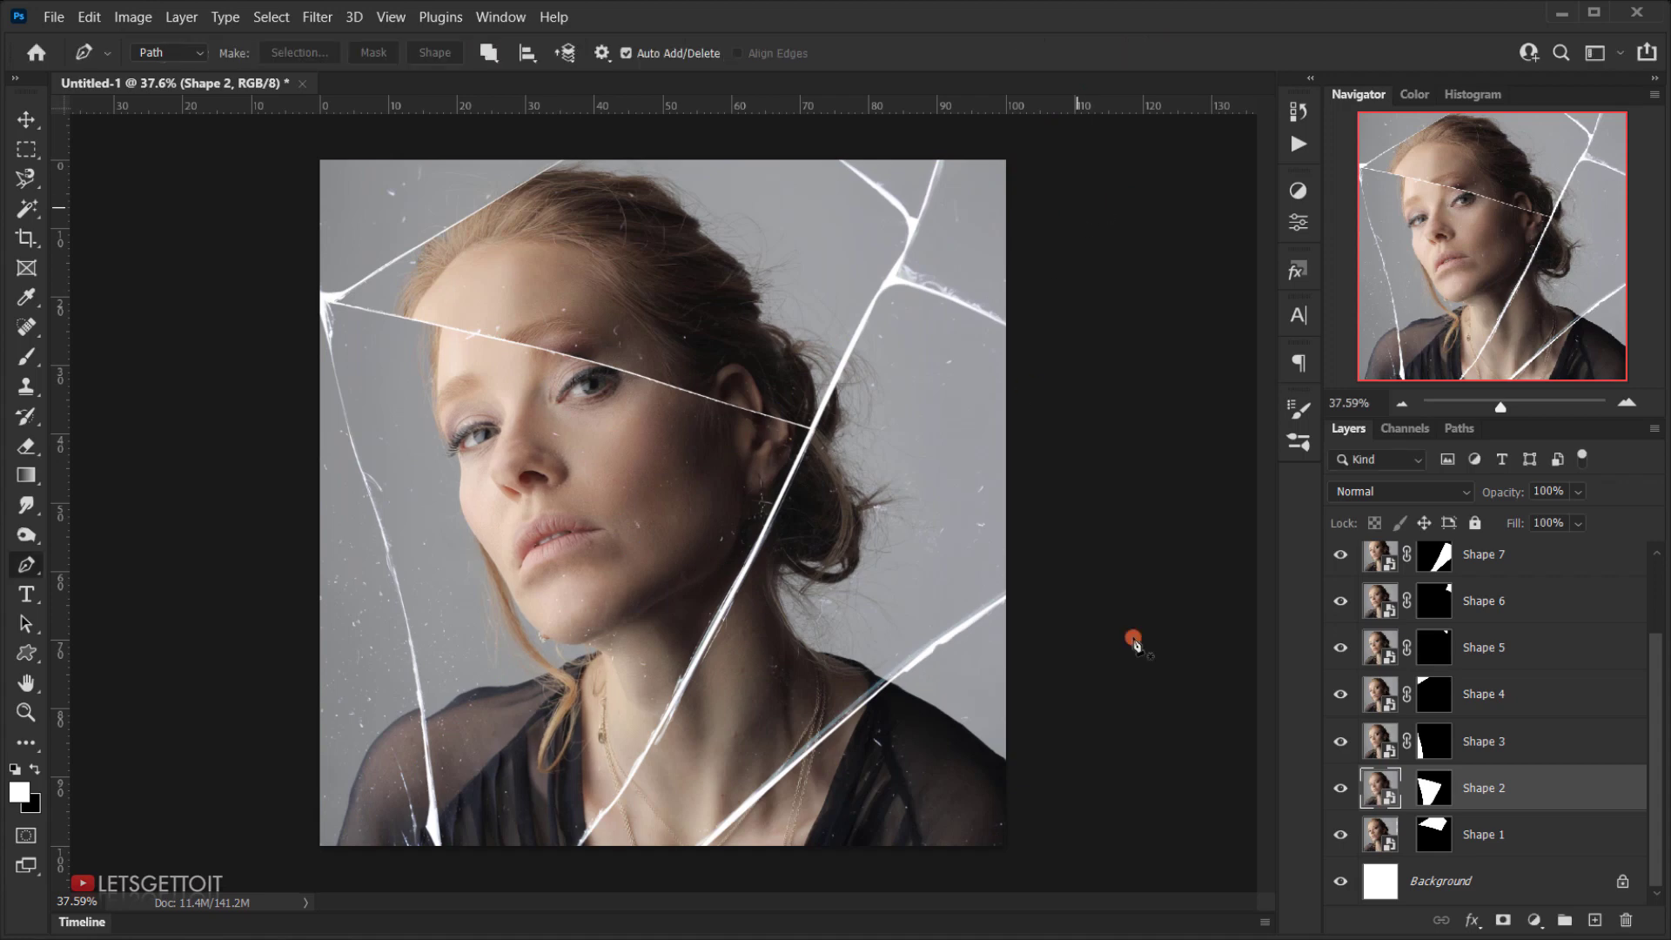
# Unlink the Shape 3 image from its mask, then enlarge it to about 106.99% and shift it left and slightly up with Free Transform.
pyautogui.click(1417, 744)
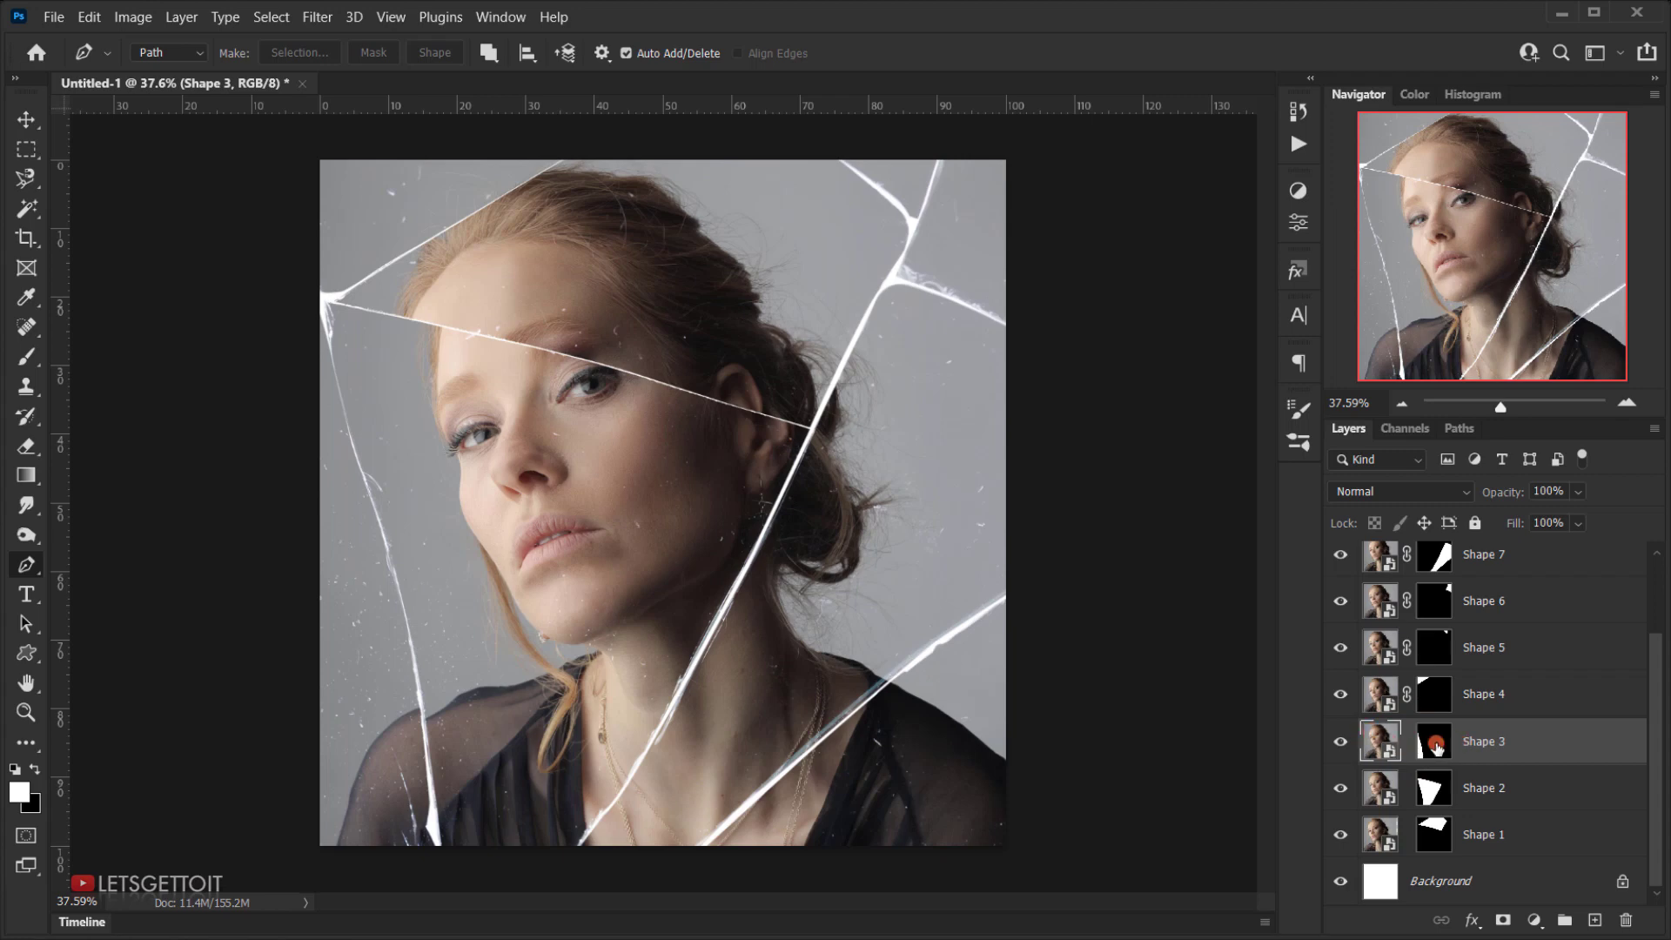
pyautogui.click(1387, 741)
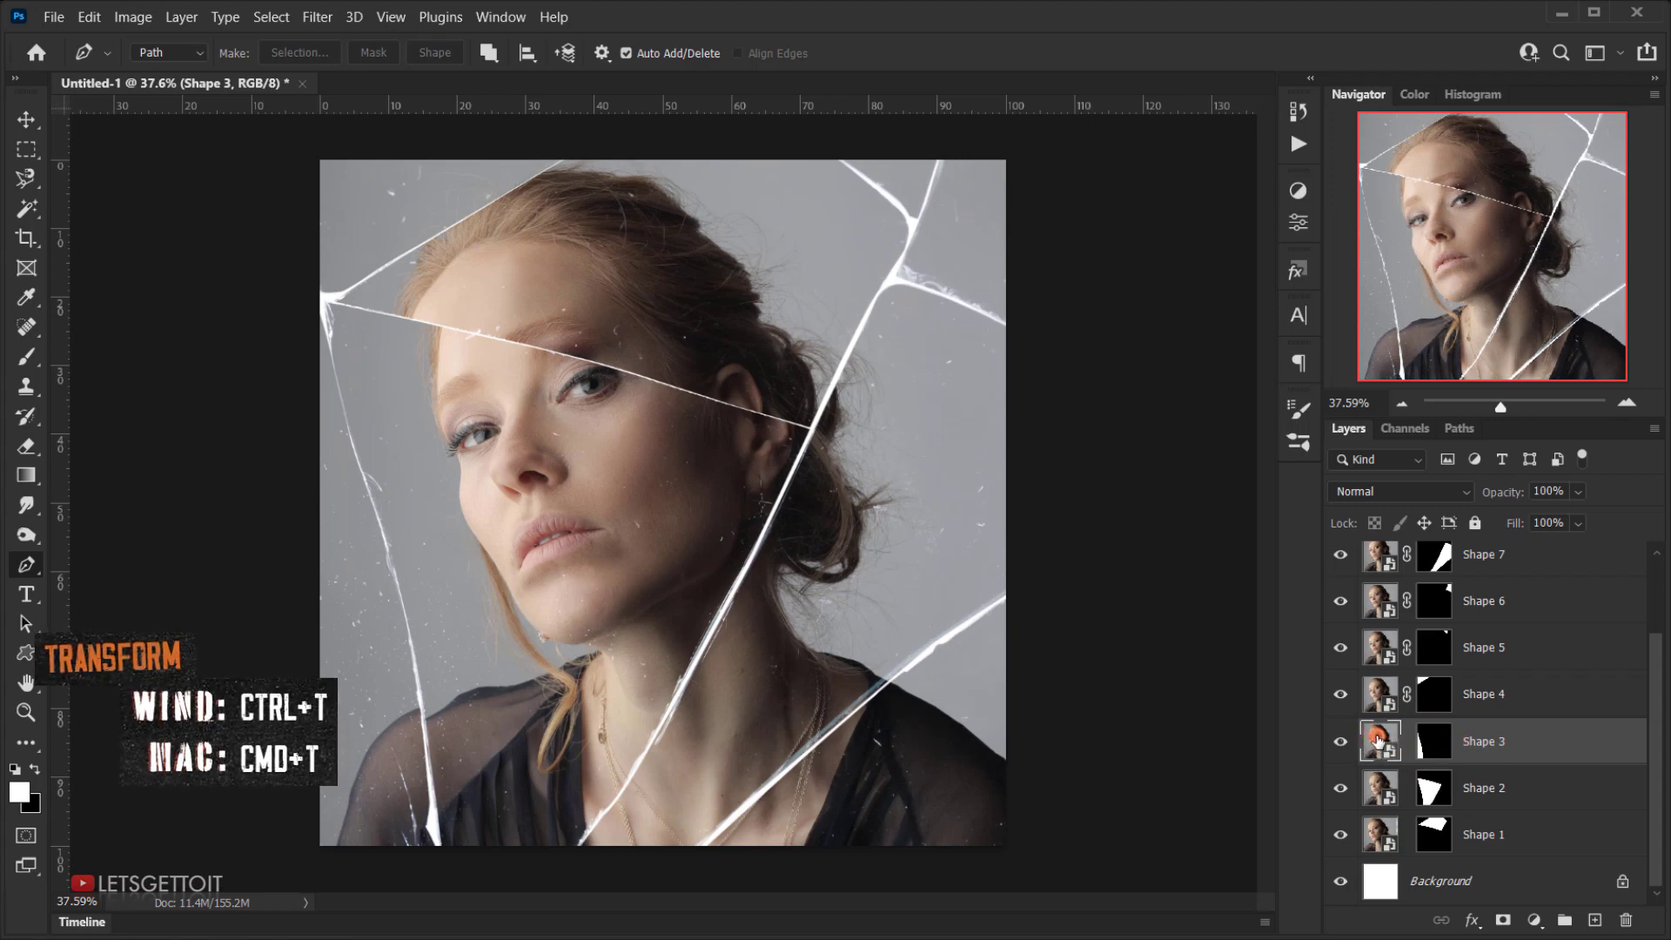
pyautogui.hotkey('ctrl', 't')
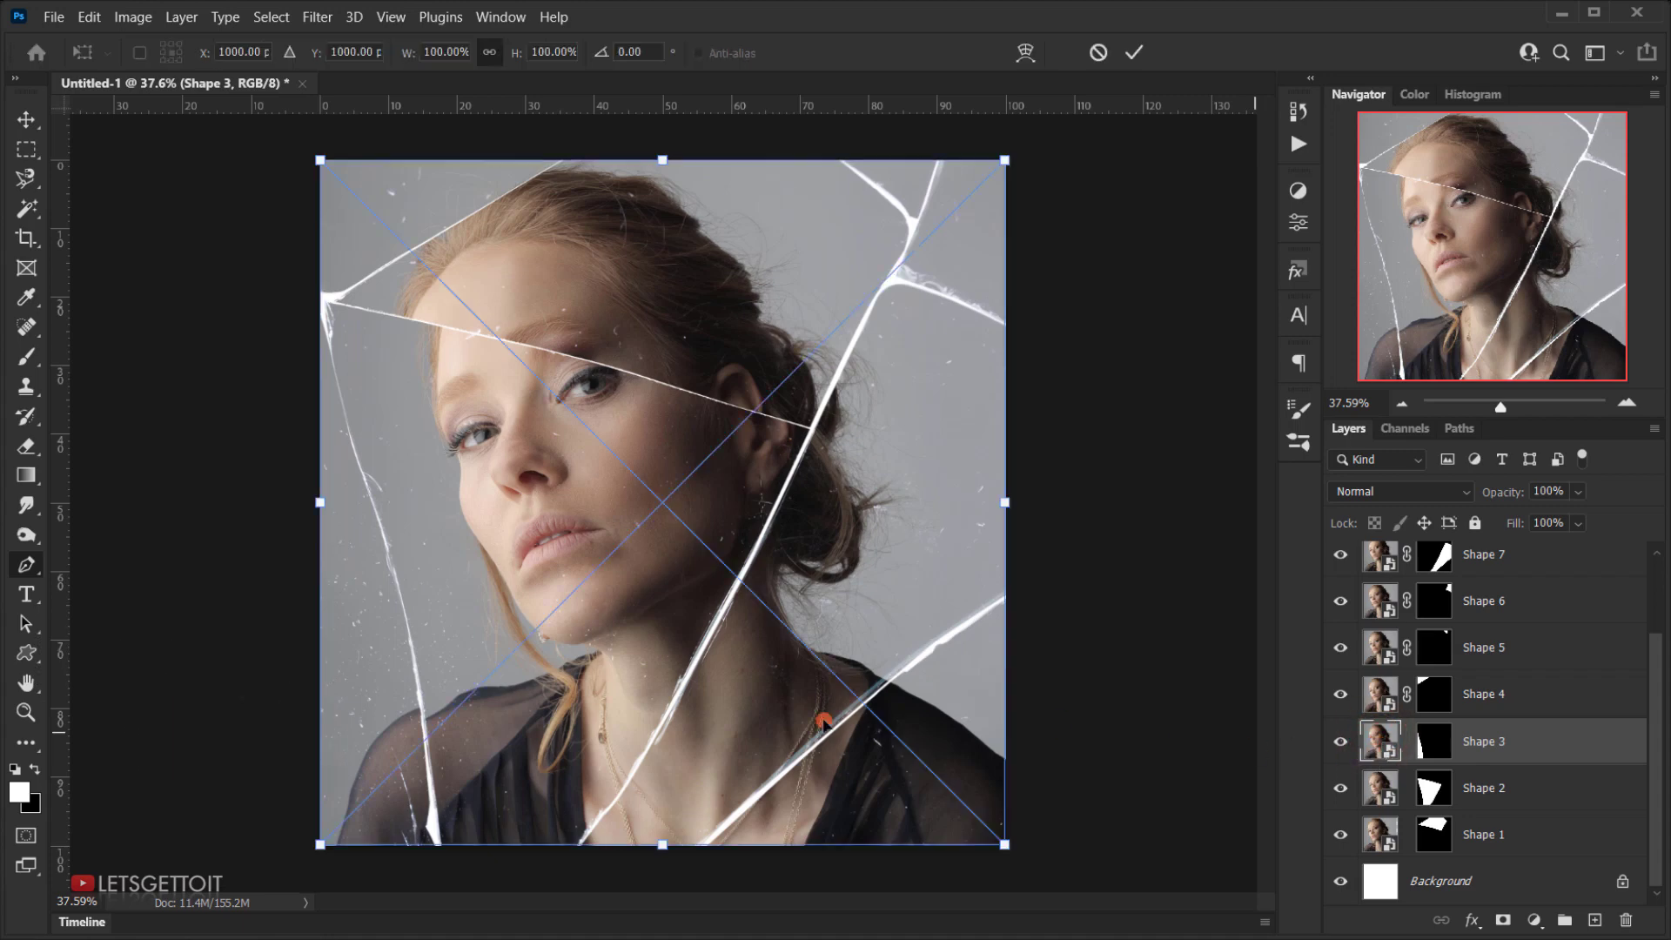
pyautogui.scroll(-1, 656, 649)
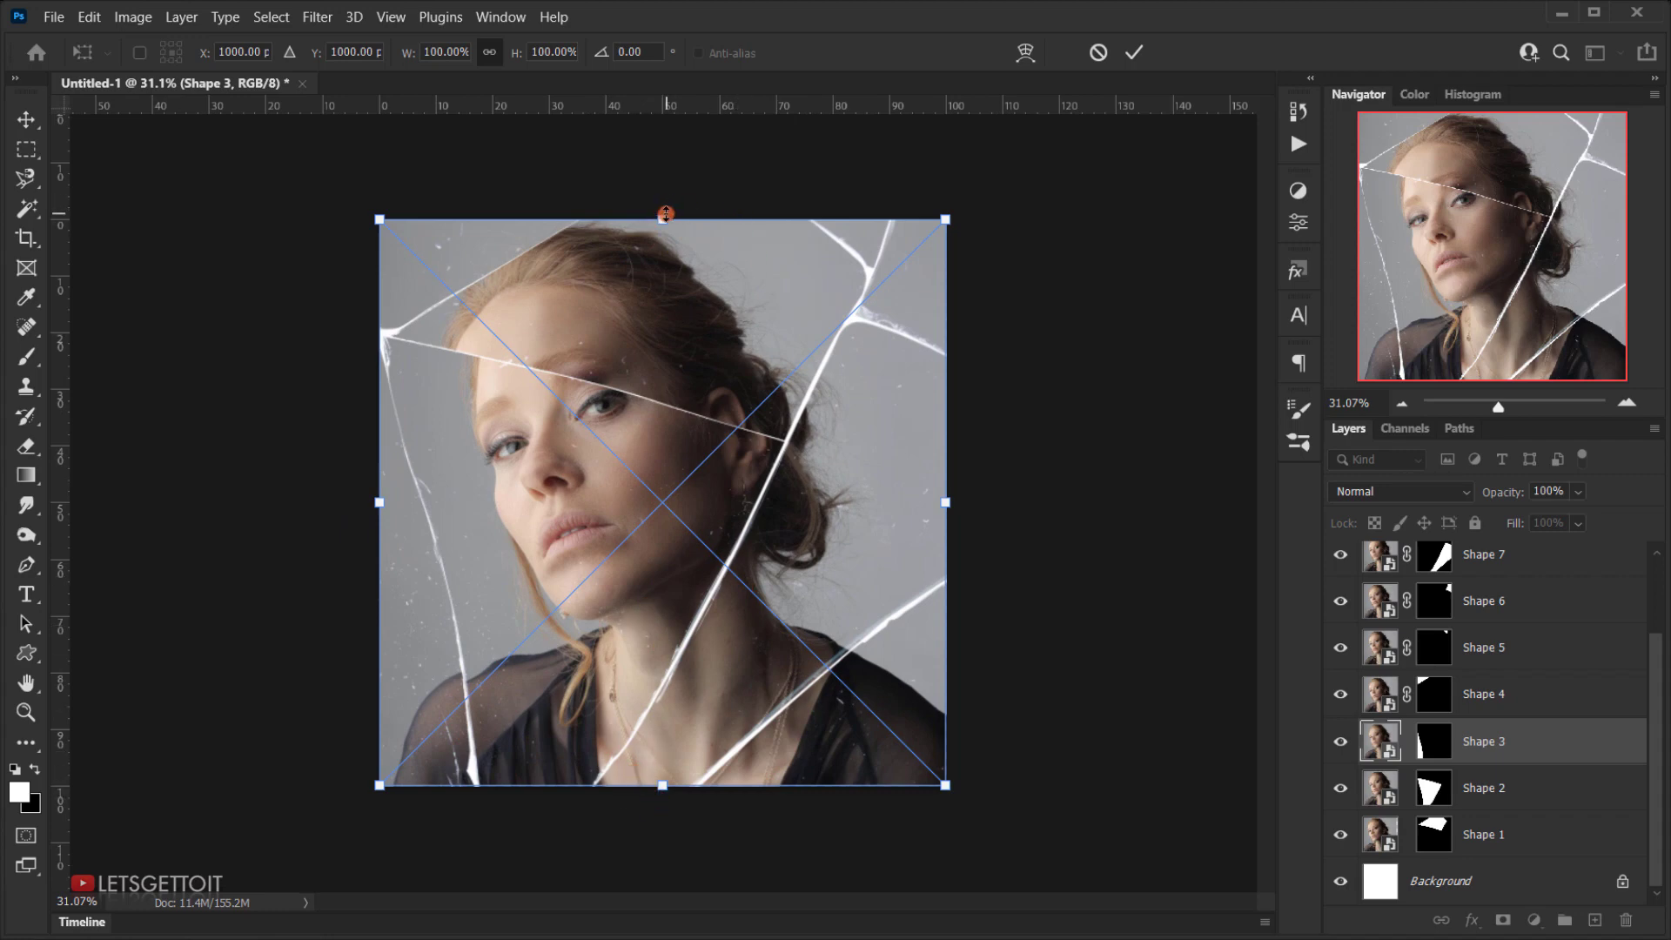
pyautogui.moveTo(659, 216); pyautogui.dragTo(661, 164)
pyautogui.moveTo(687, 589); pyautogui.dragTo(667, 606)
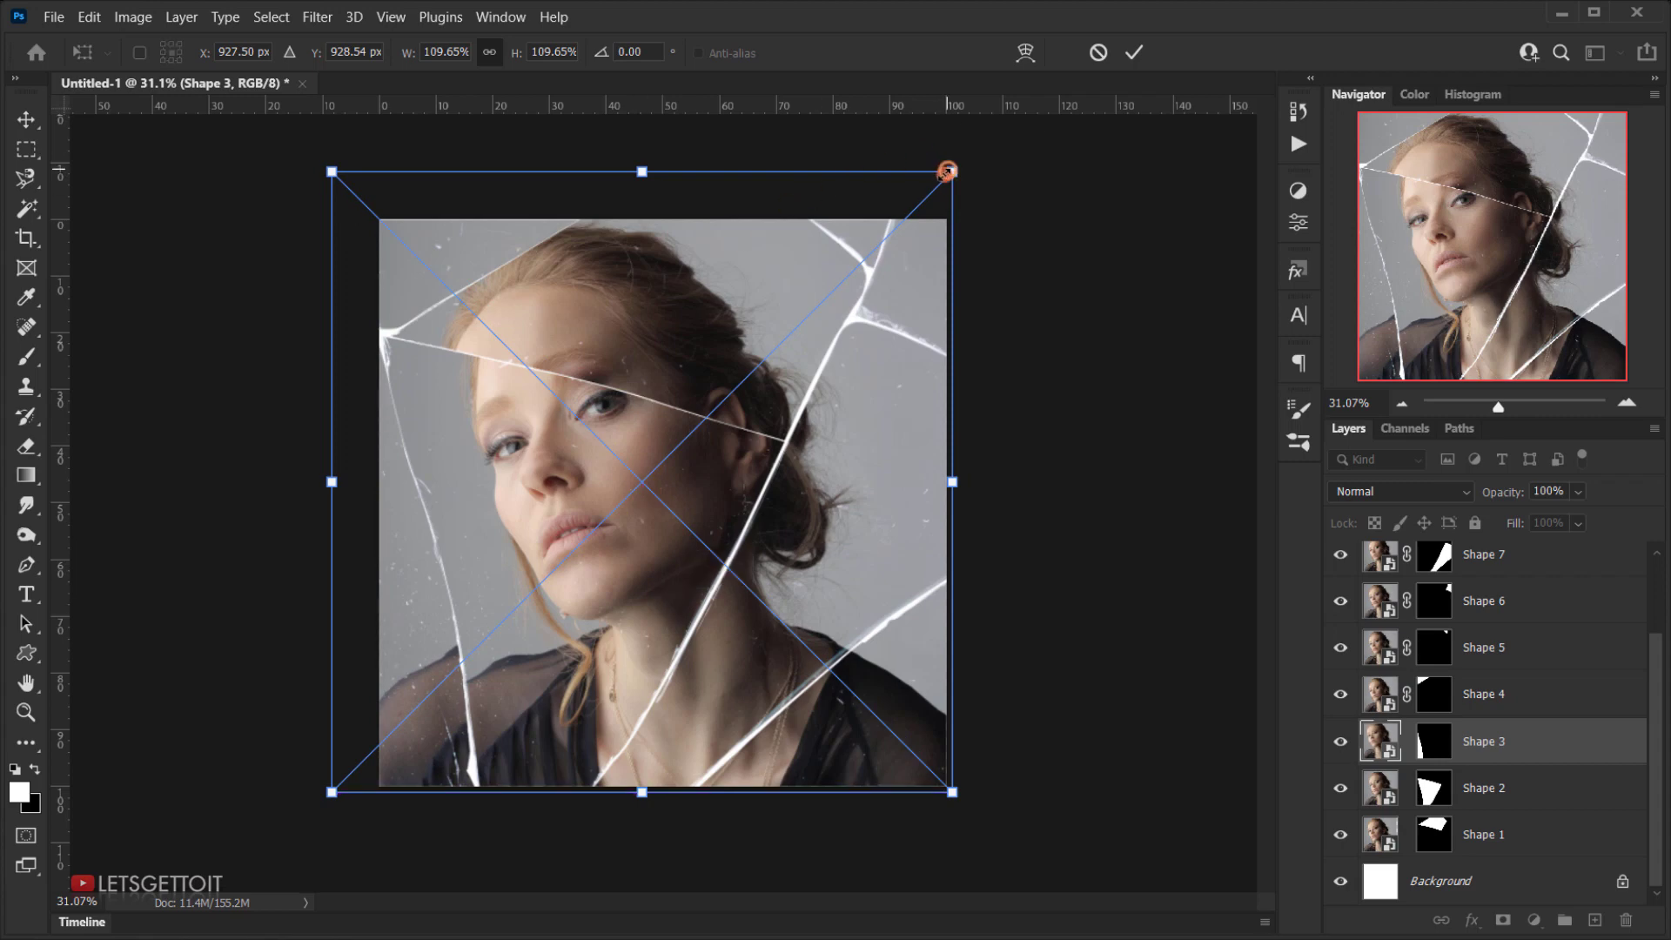
pyautogui.moveTo(947, 171); pyautogui.dragTo(938, 187)
pyautogui.press('Return')
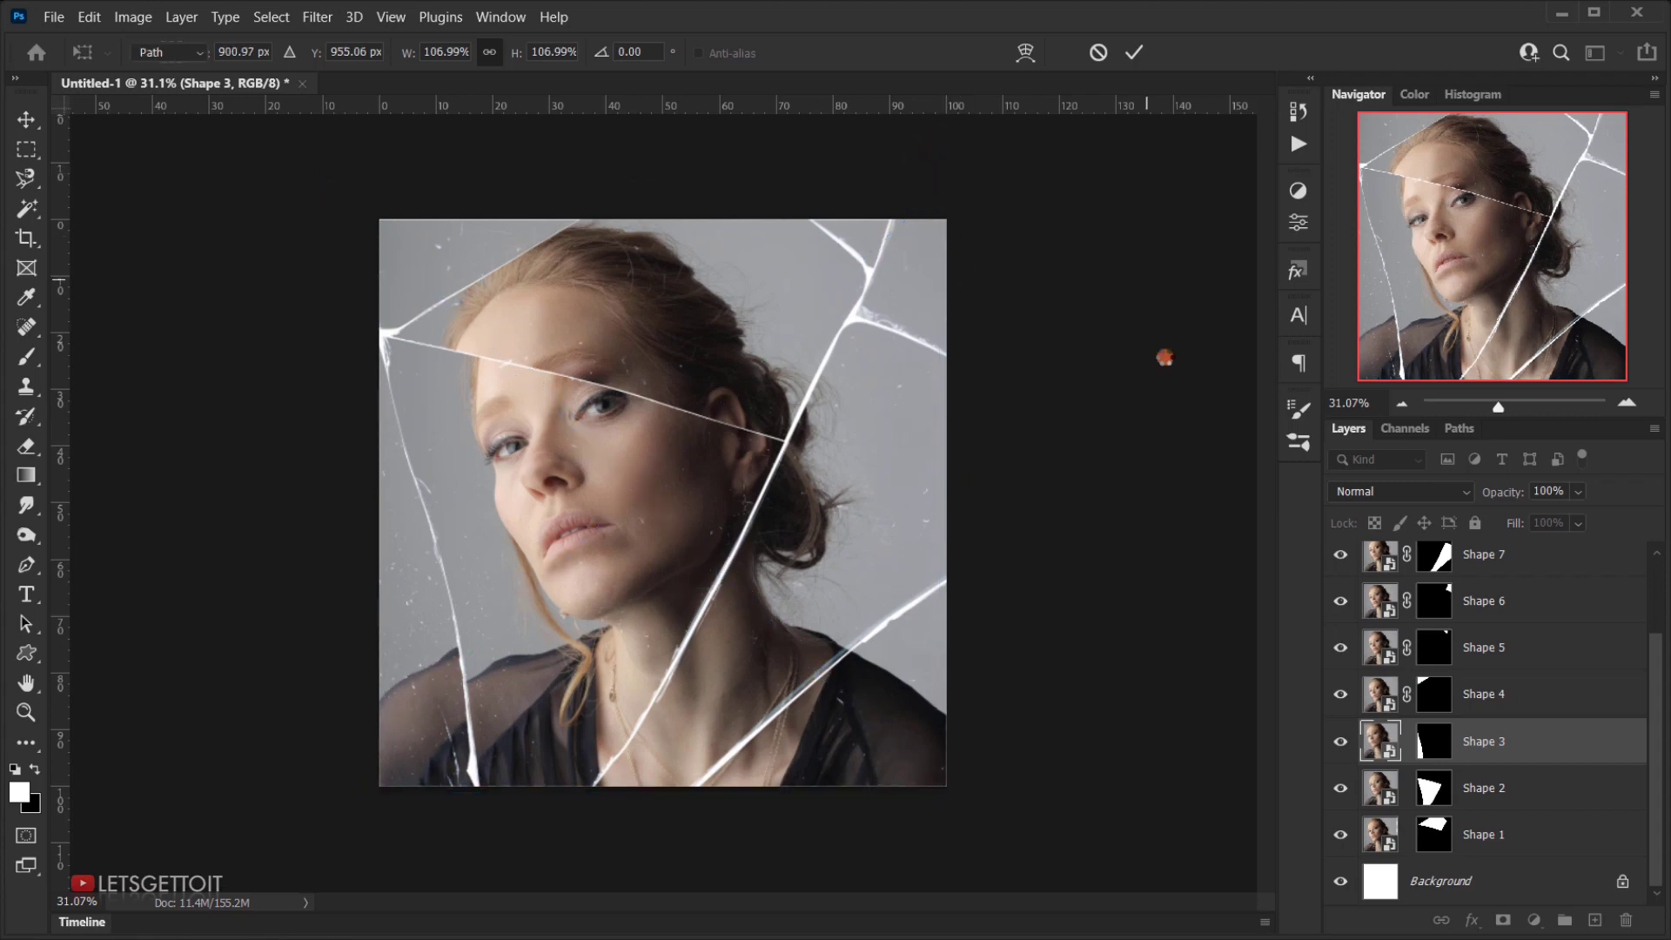
pyautogui.hotkey('ctrl', '0')
pyautogui.press('p')
# Hide and show the Shape 4 layer to check which shard it covers, and unlink its image from the mask.
pyautogui.click(1396, 696)
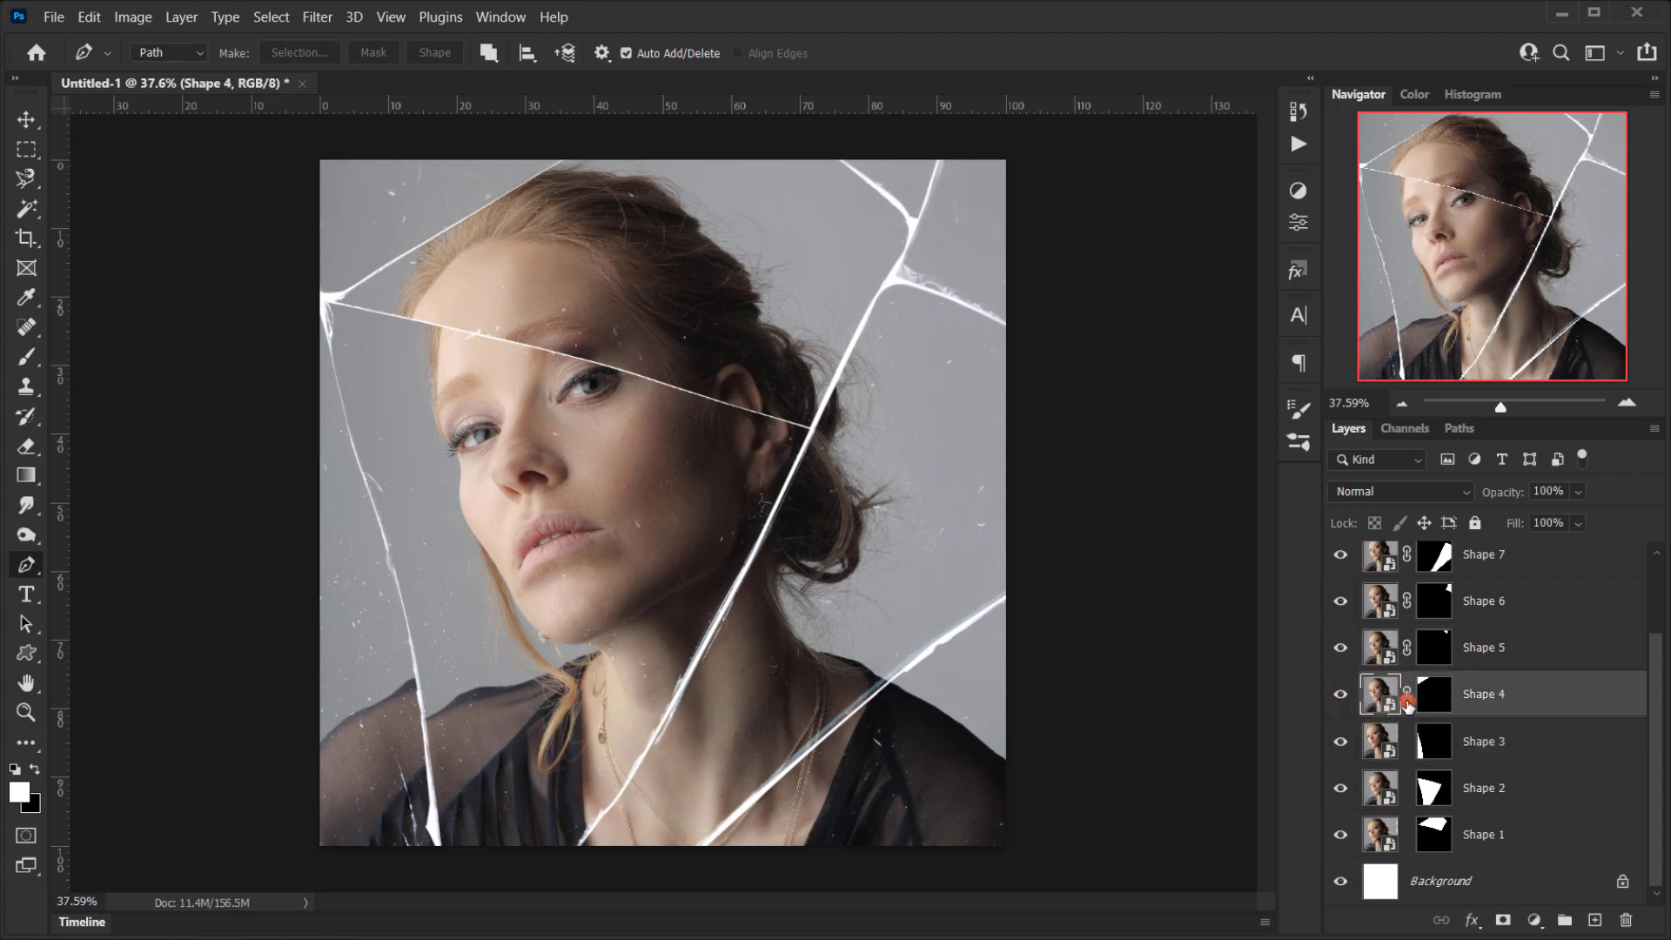
pyautogui.click(1349, 694)
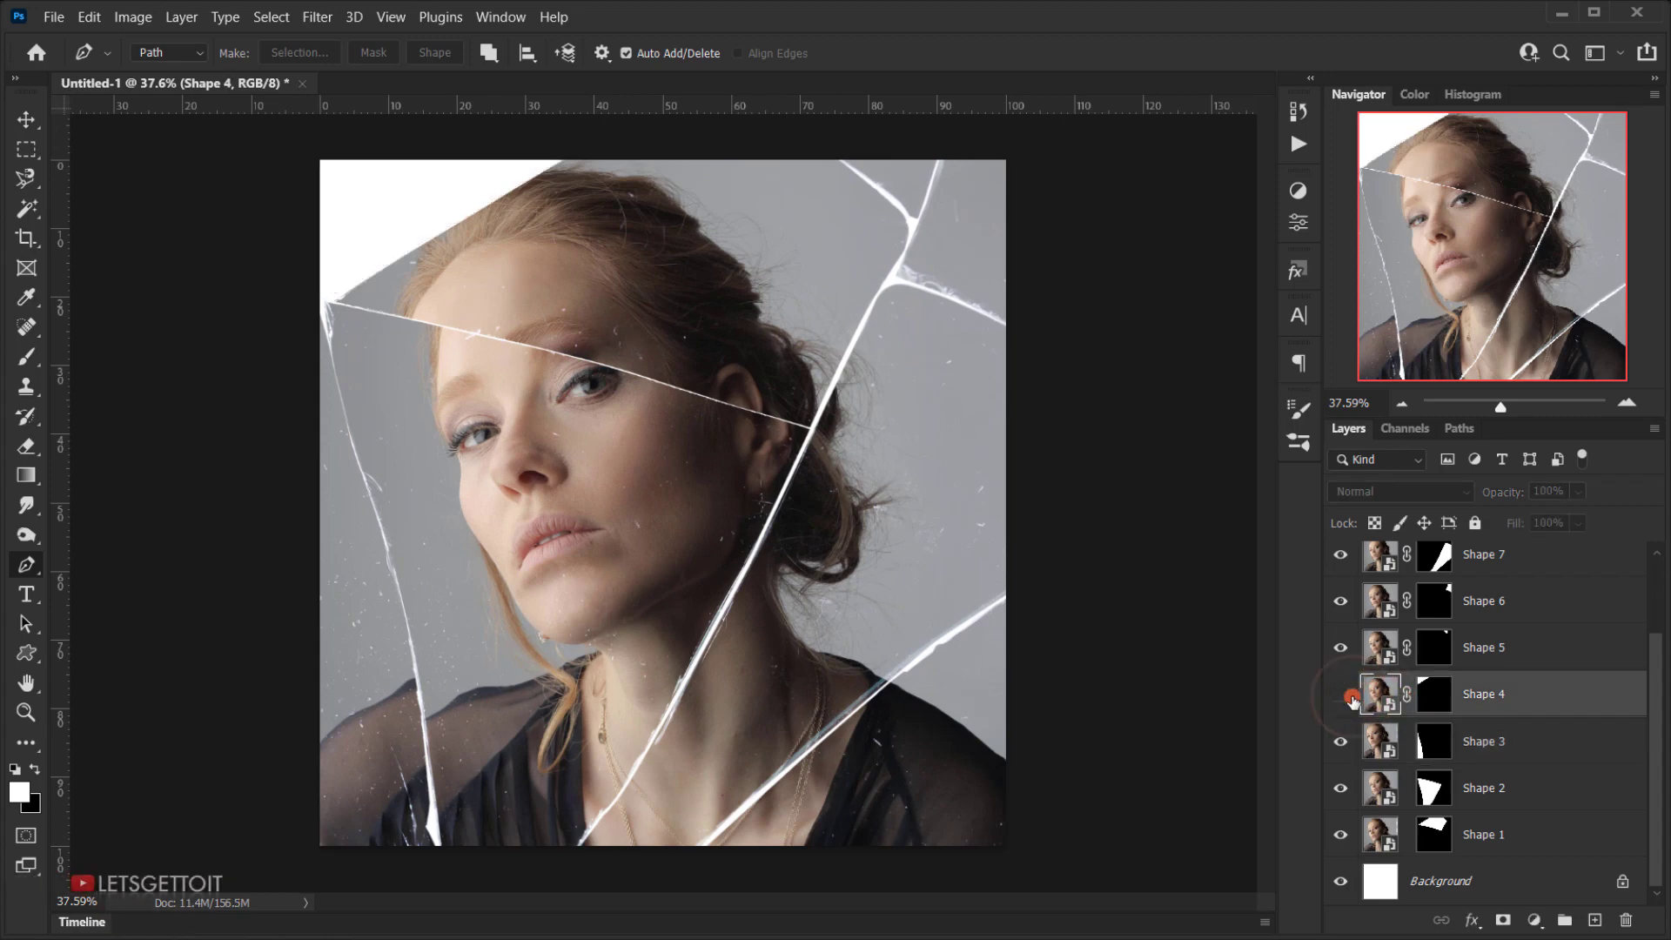
pyautogui.click(1349, 695)
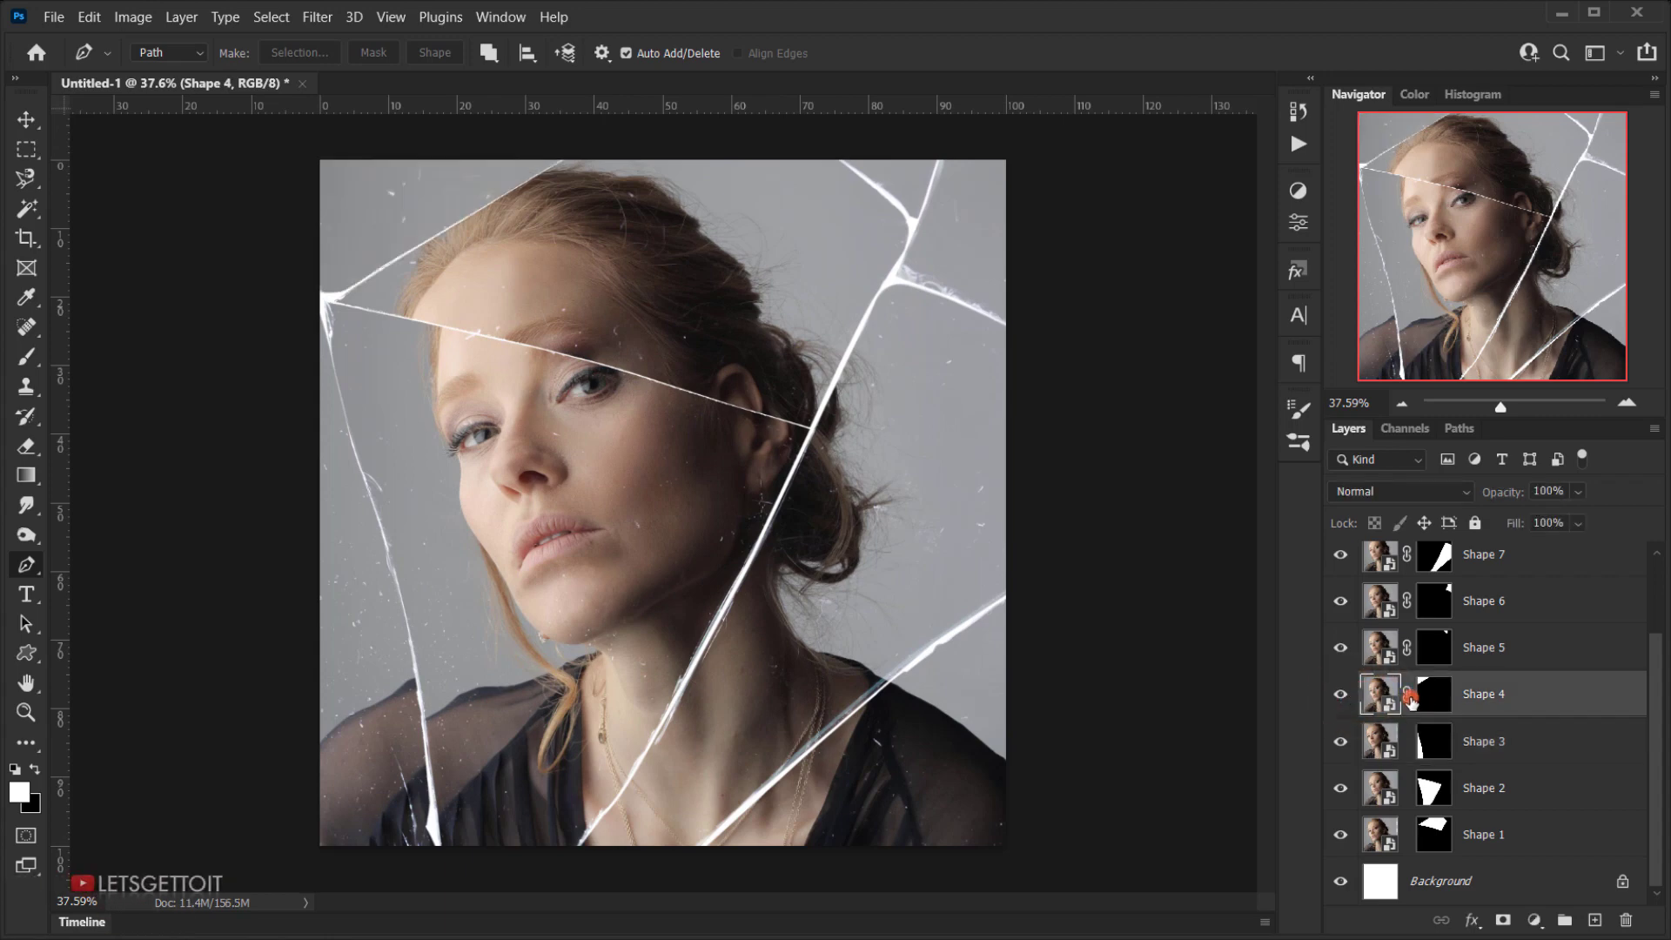
pyautogui.click(1407, 695)
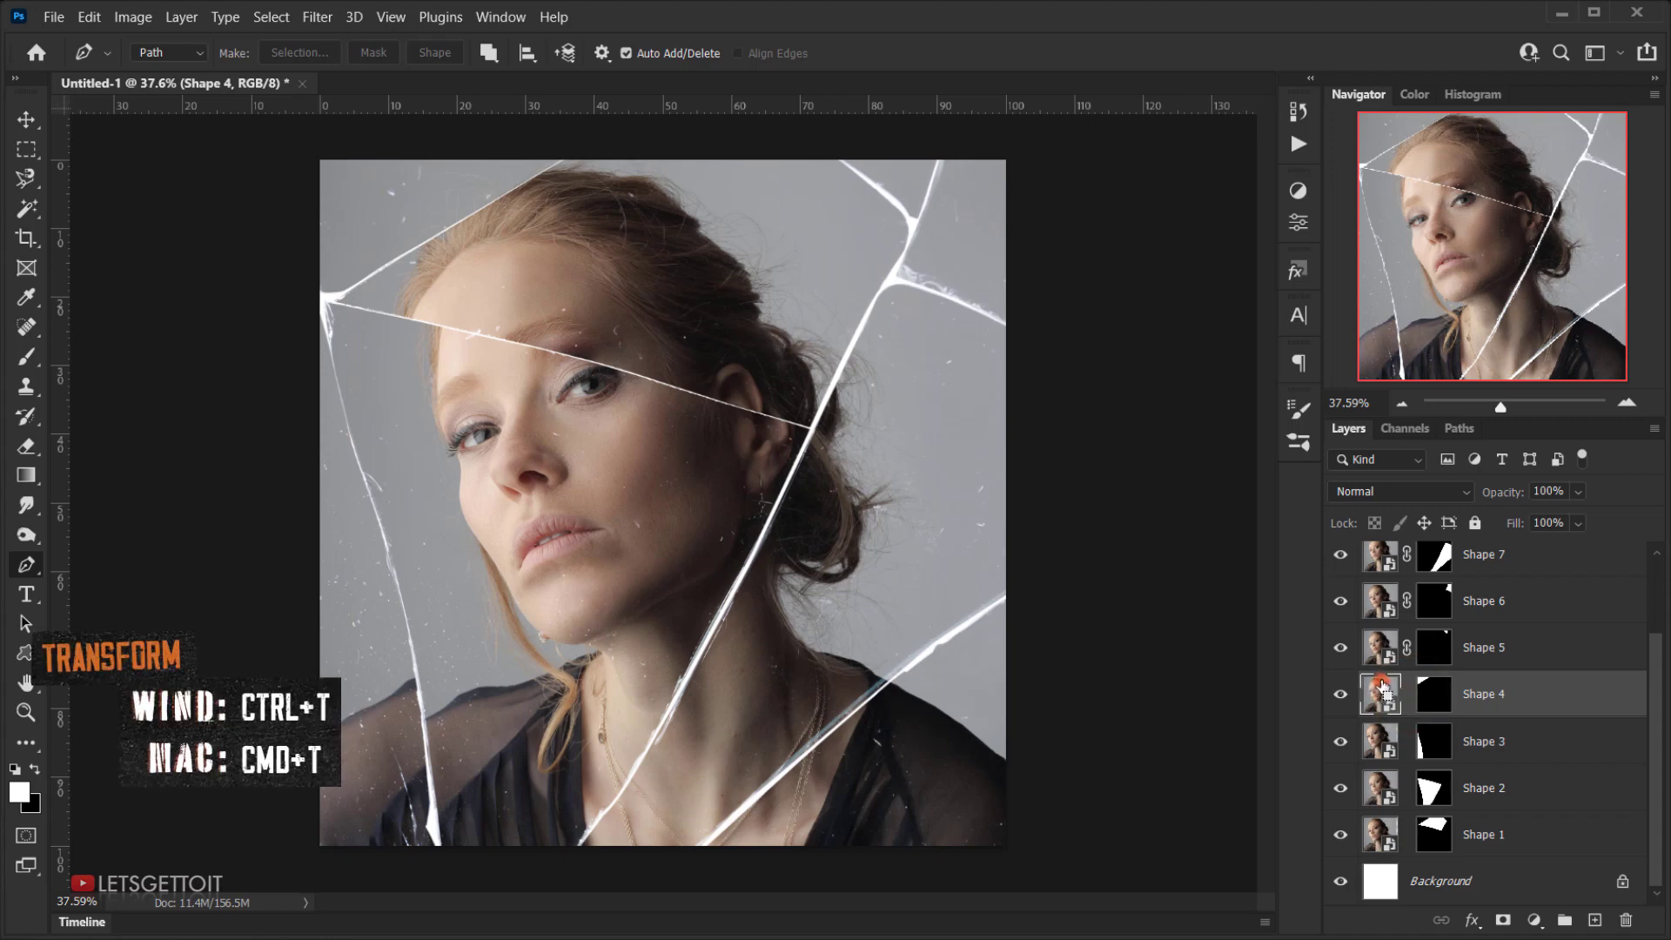
# Scale the Shape 4 image down to about 80.39% and move it left and up so the hair extends into its shard.
pyautogui.hotkey('ctrl', 't')
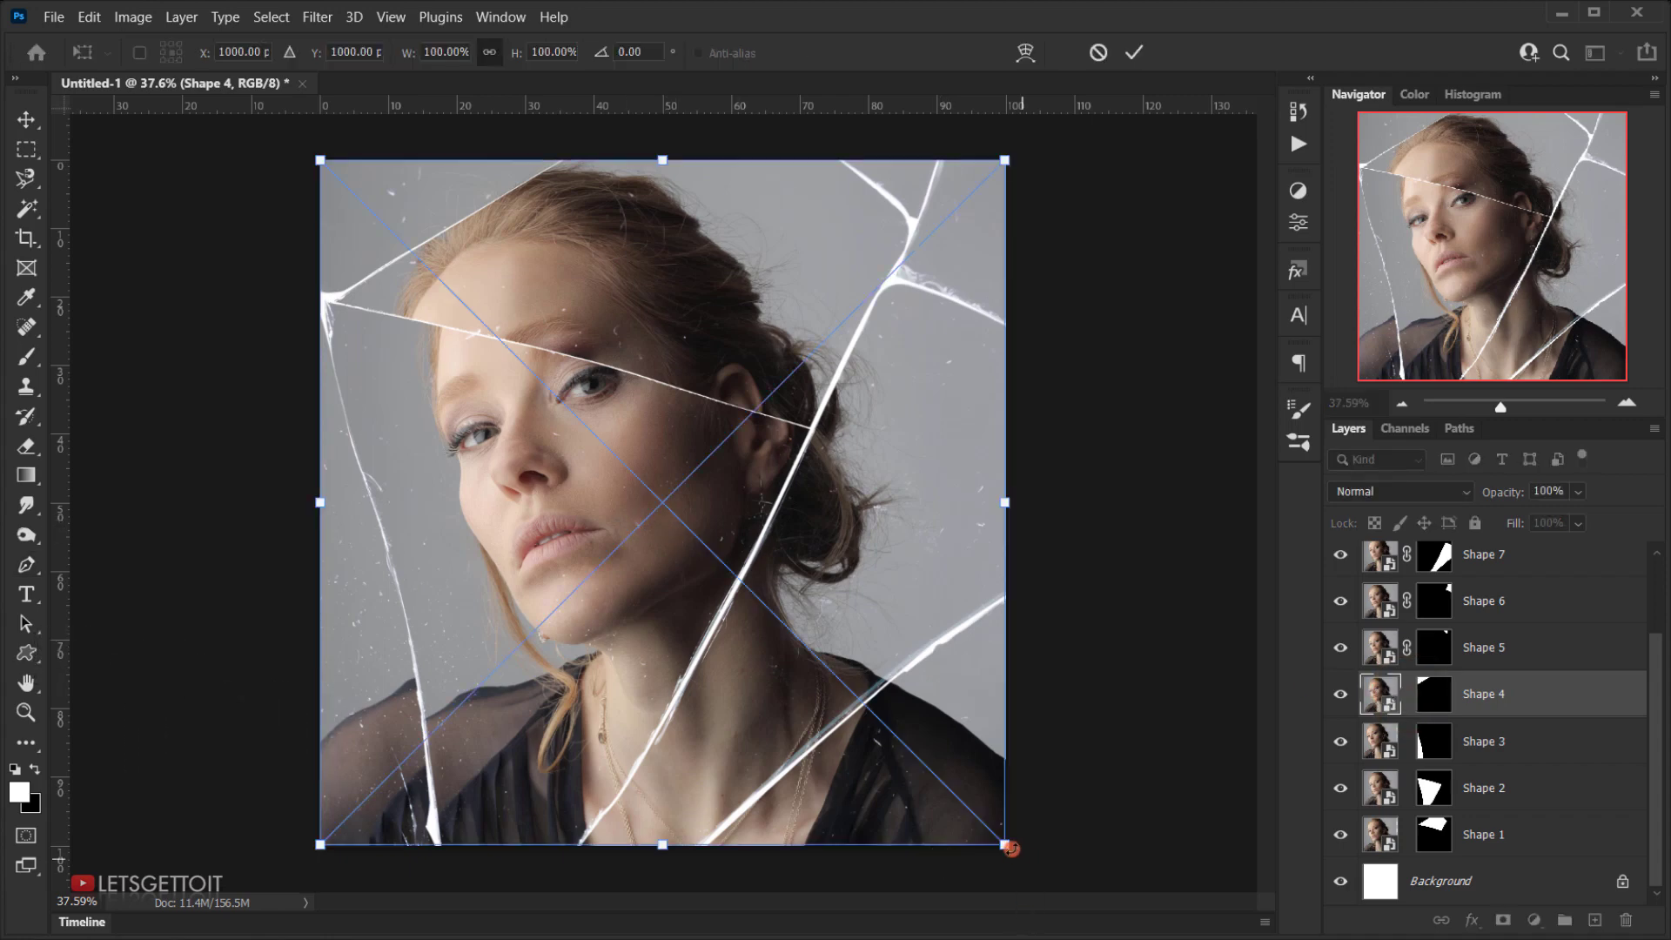
pyautogui.moveTo(1006, 845); pyautogui.dragTo(911, 751)
pyautogui.moveTo(662, 488); pyautogui.dragTo(605, 475)
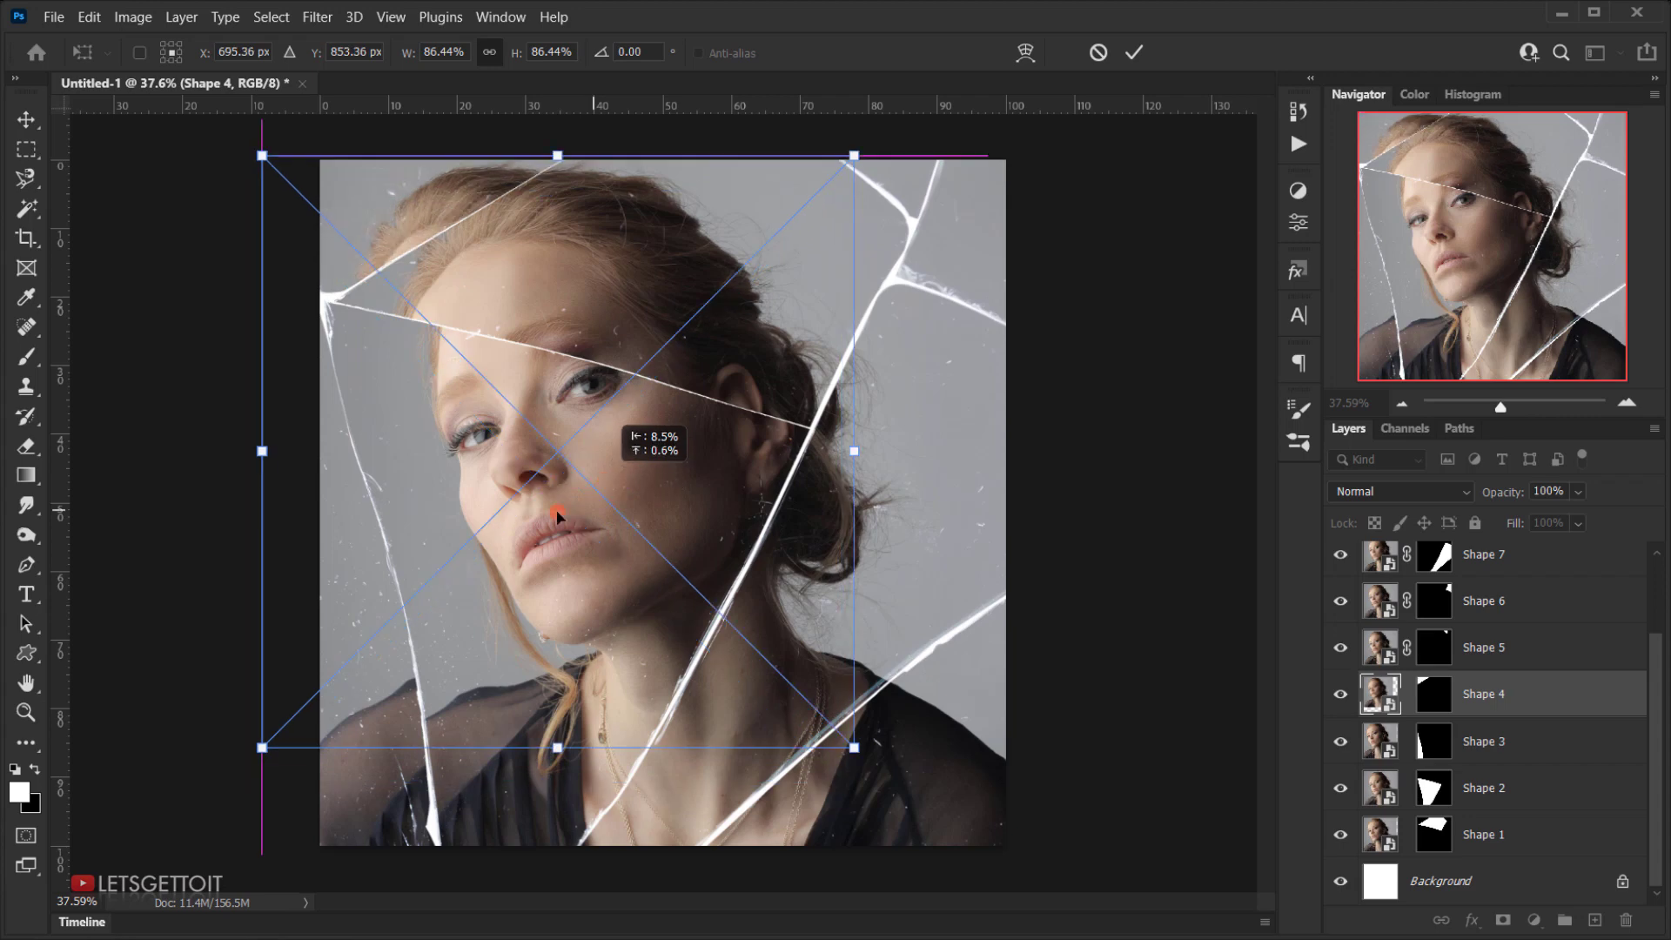
pyautogui.moveTo(263, 749); pyautogui.dragTo(332, 669)
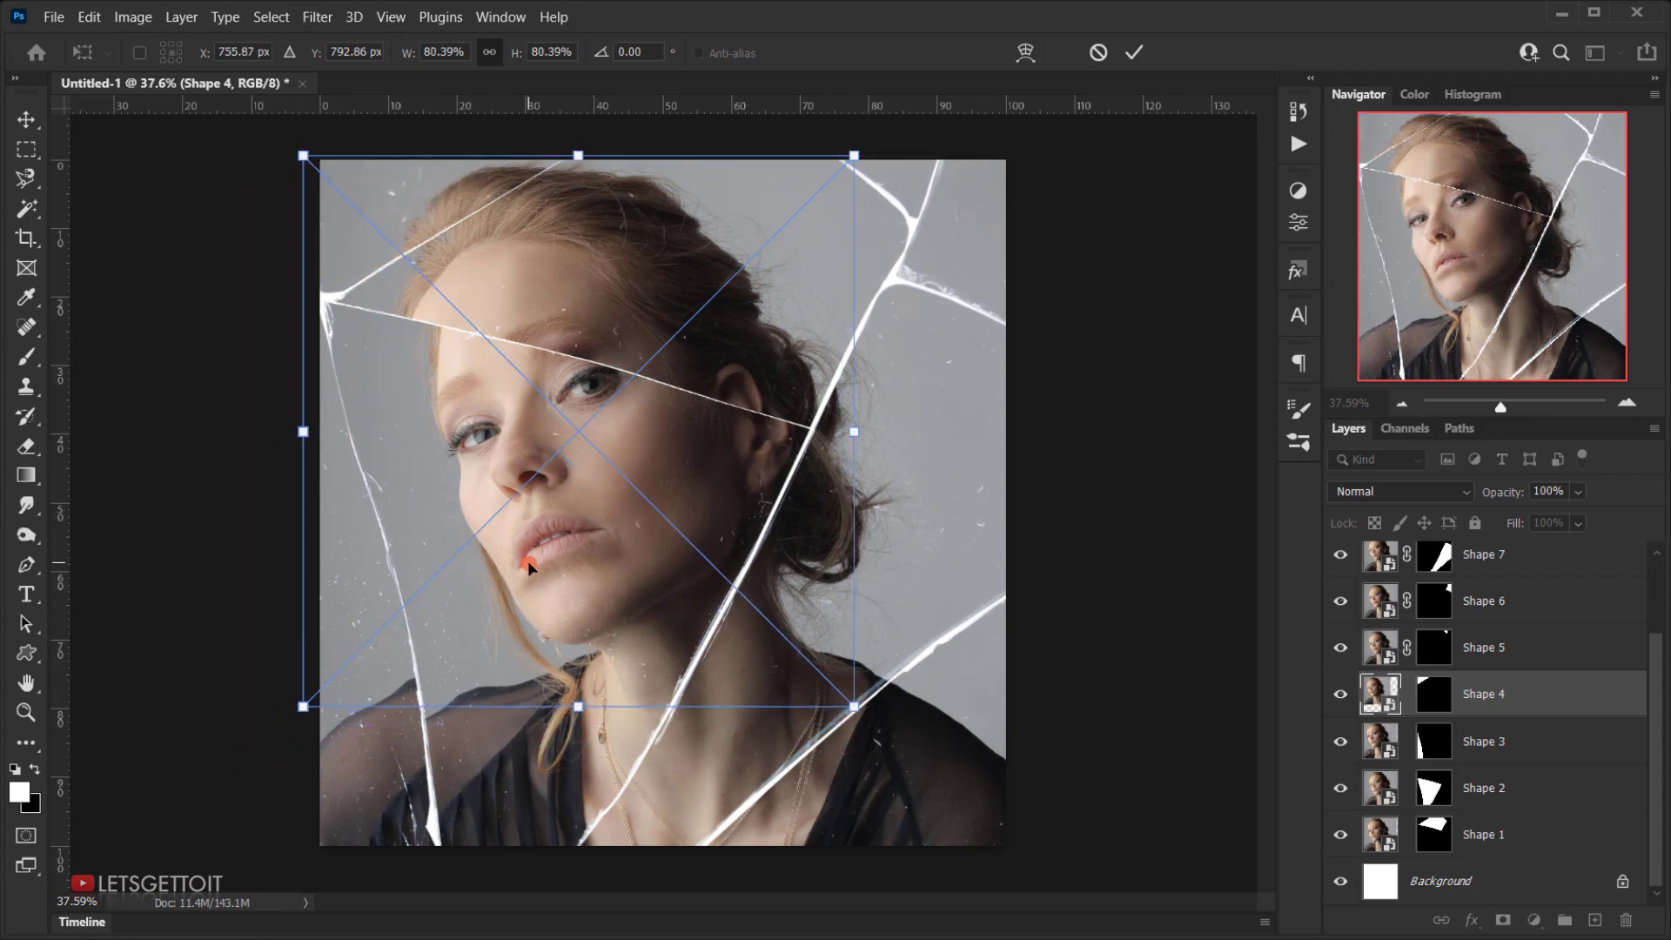
pyautogui.moveTo(528, 561); pyautogui.dragTo(493, 571)
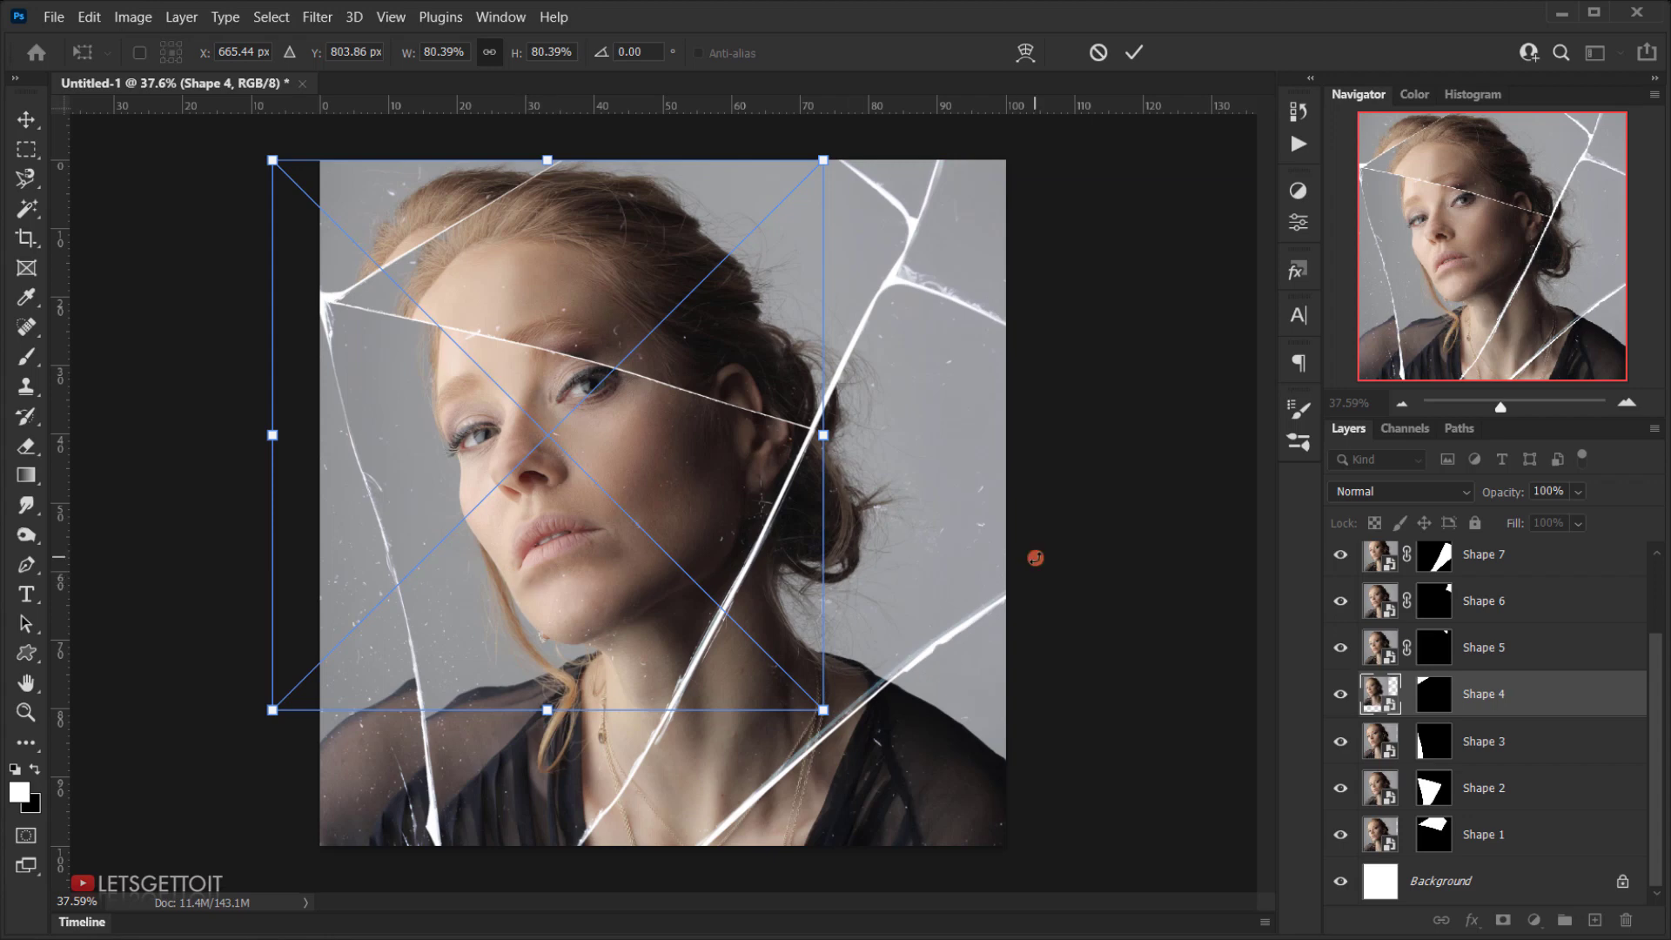
pyautogui.press('Return')
pyautogui.press('p')
# Unlink the Shape 5 image from its mask, keep it at 100%, and check its shard by hiding and showing the layer.
pyautogui.click(1375, 651)
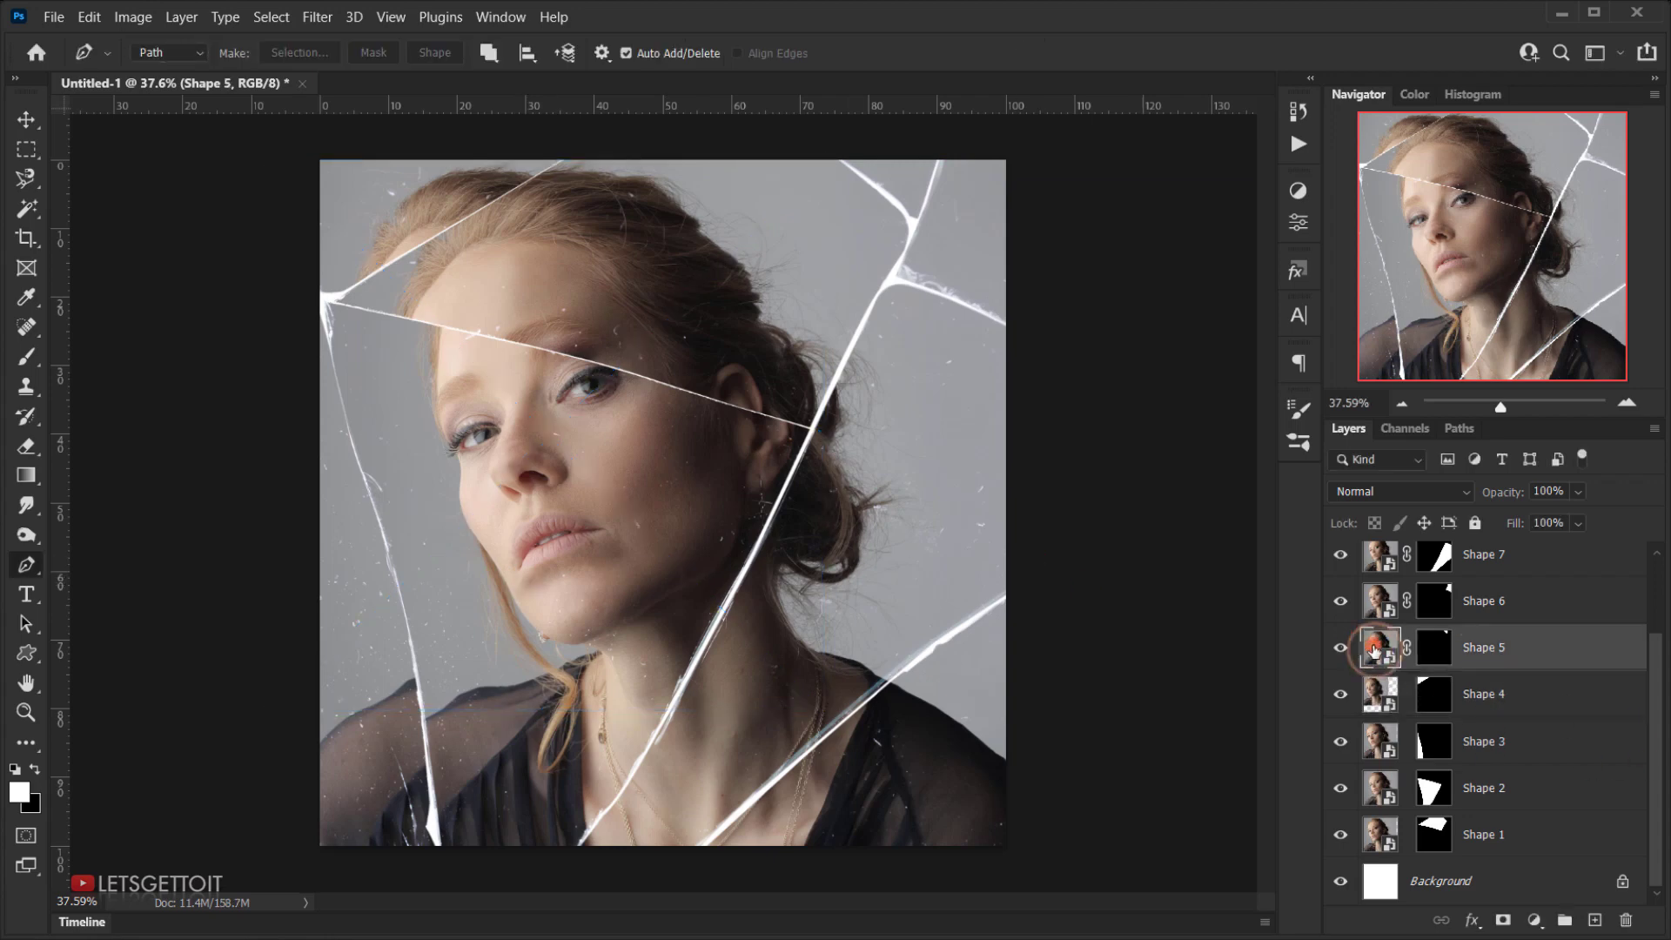
pyautogui.click(1377, 644)
pyautogui.hotkey('ctrl', 't')
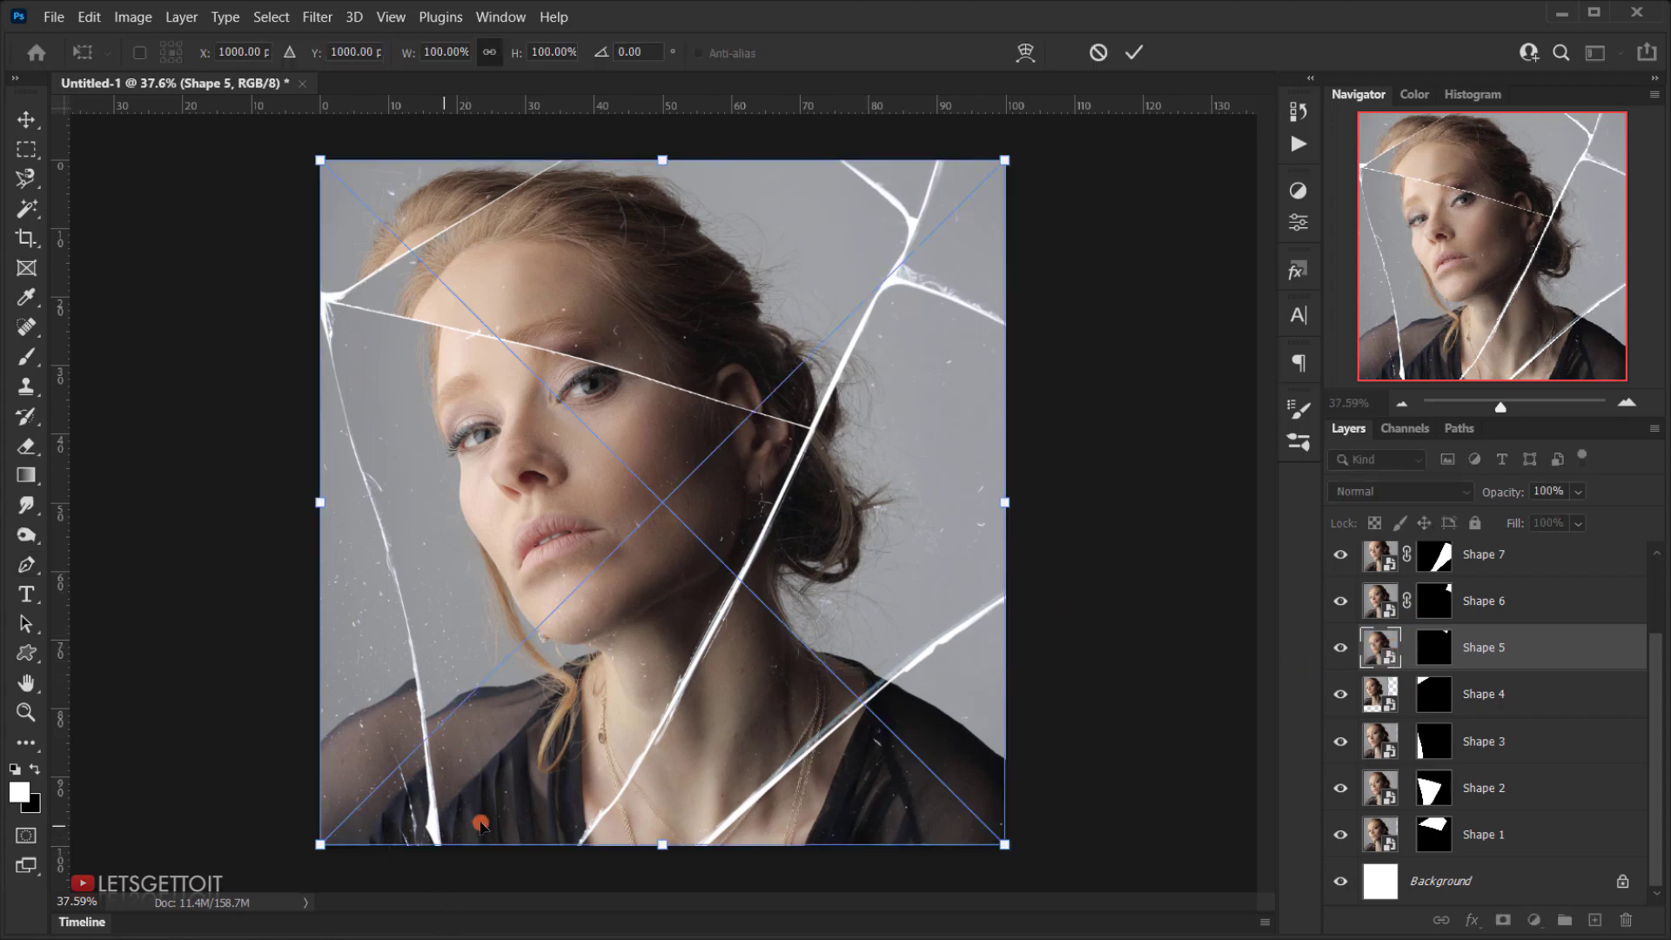
pyautogui.press('Return')
pyautogui.press('p')
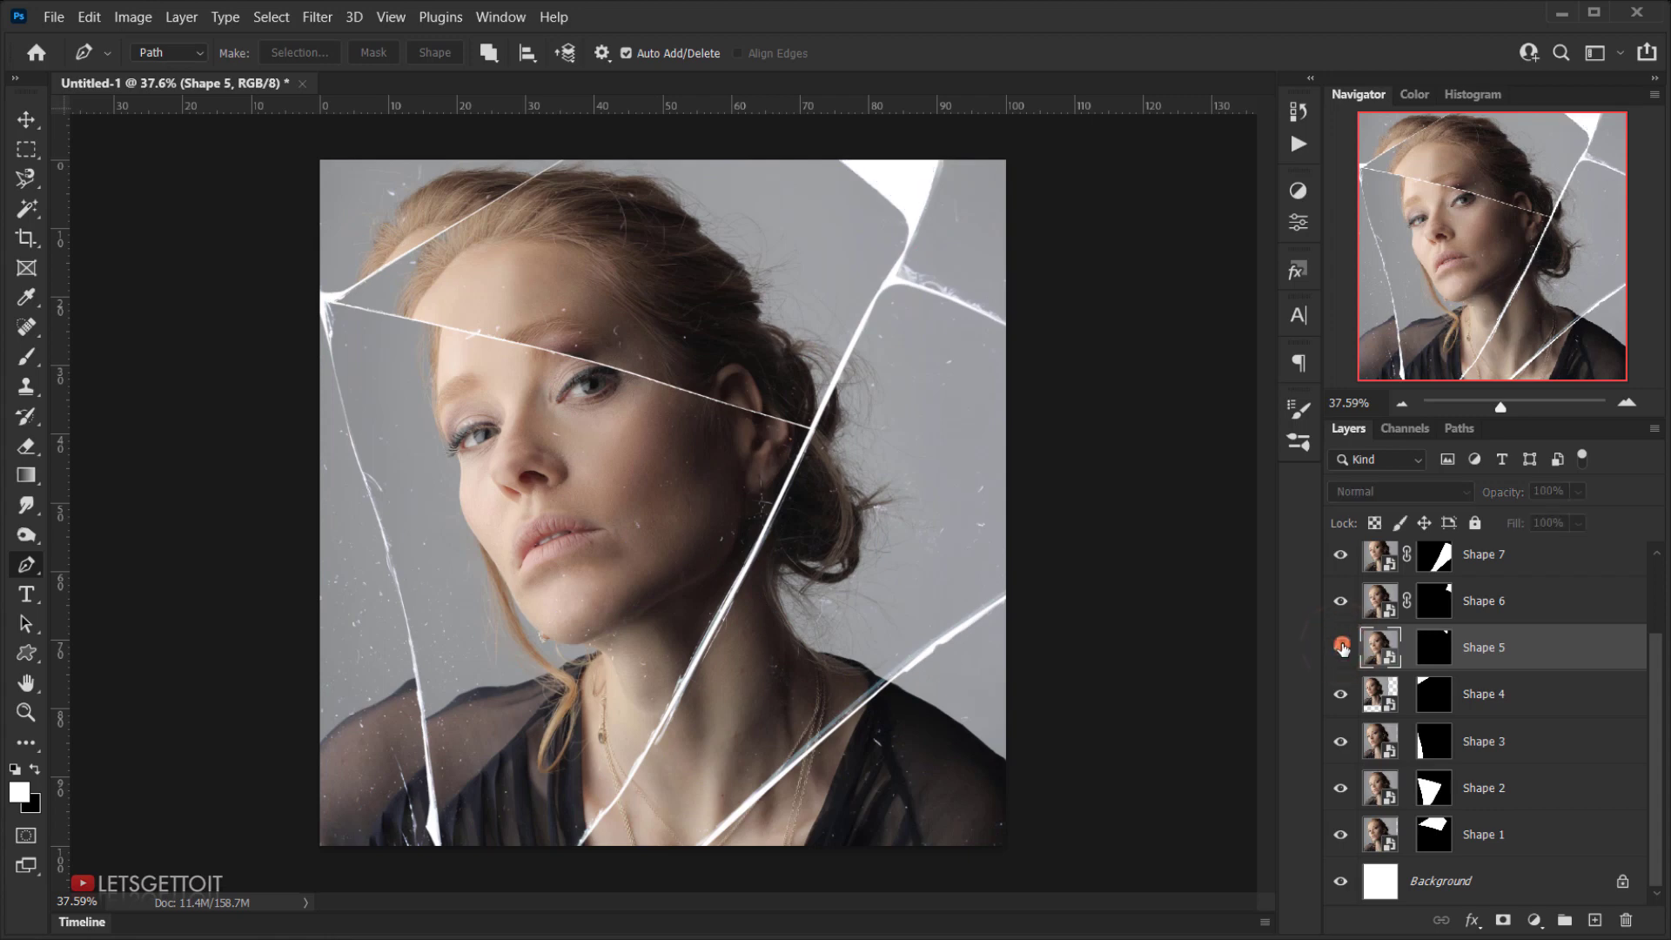
# Unlink the Shape 6 image from its mask, scale it down to about 71.41%, and move it right and up so hair shows in its shard.
pyautogui.scroll(2, 1426, 666)
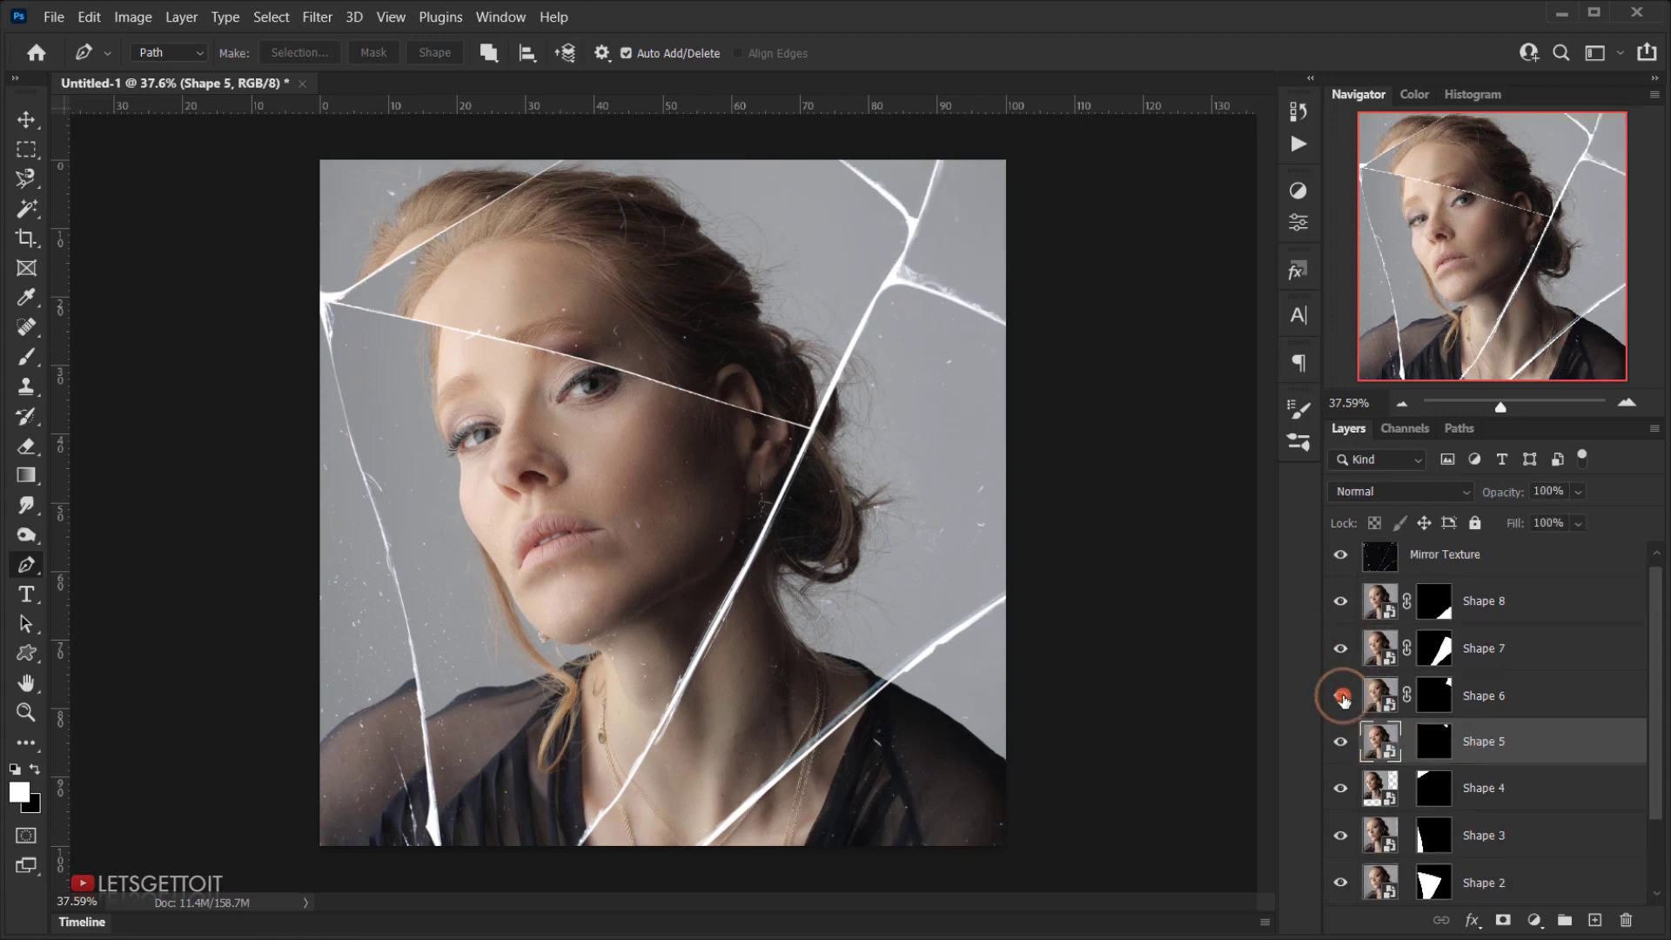
pyautogui.click(1382, 700)
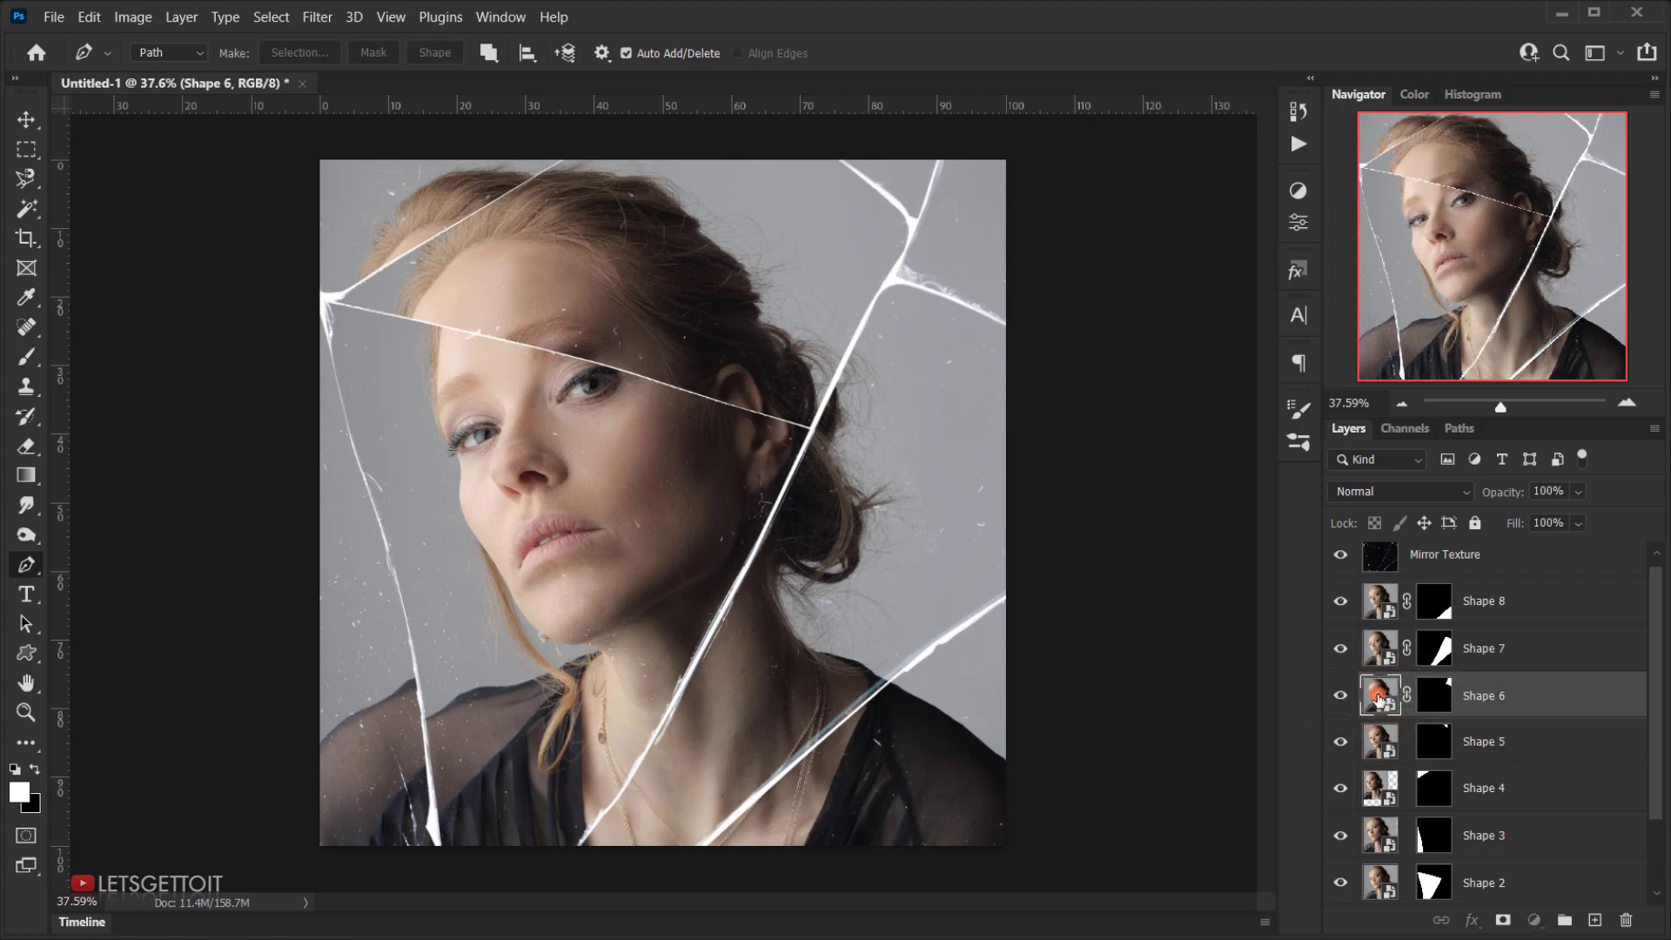
pyautogui.click(1407, 696)
pyautogui.hotkey('ctrl', 't')
pyautogui.moveTo(322, 845); pyautogui.dragTo(516, 648)
pyautogui.moveTo(932, 518); pyautogui.dragTo(926, 452)
pyautogui.press('Return')
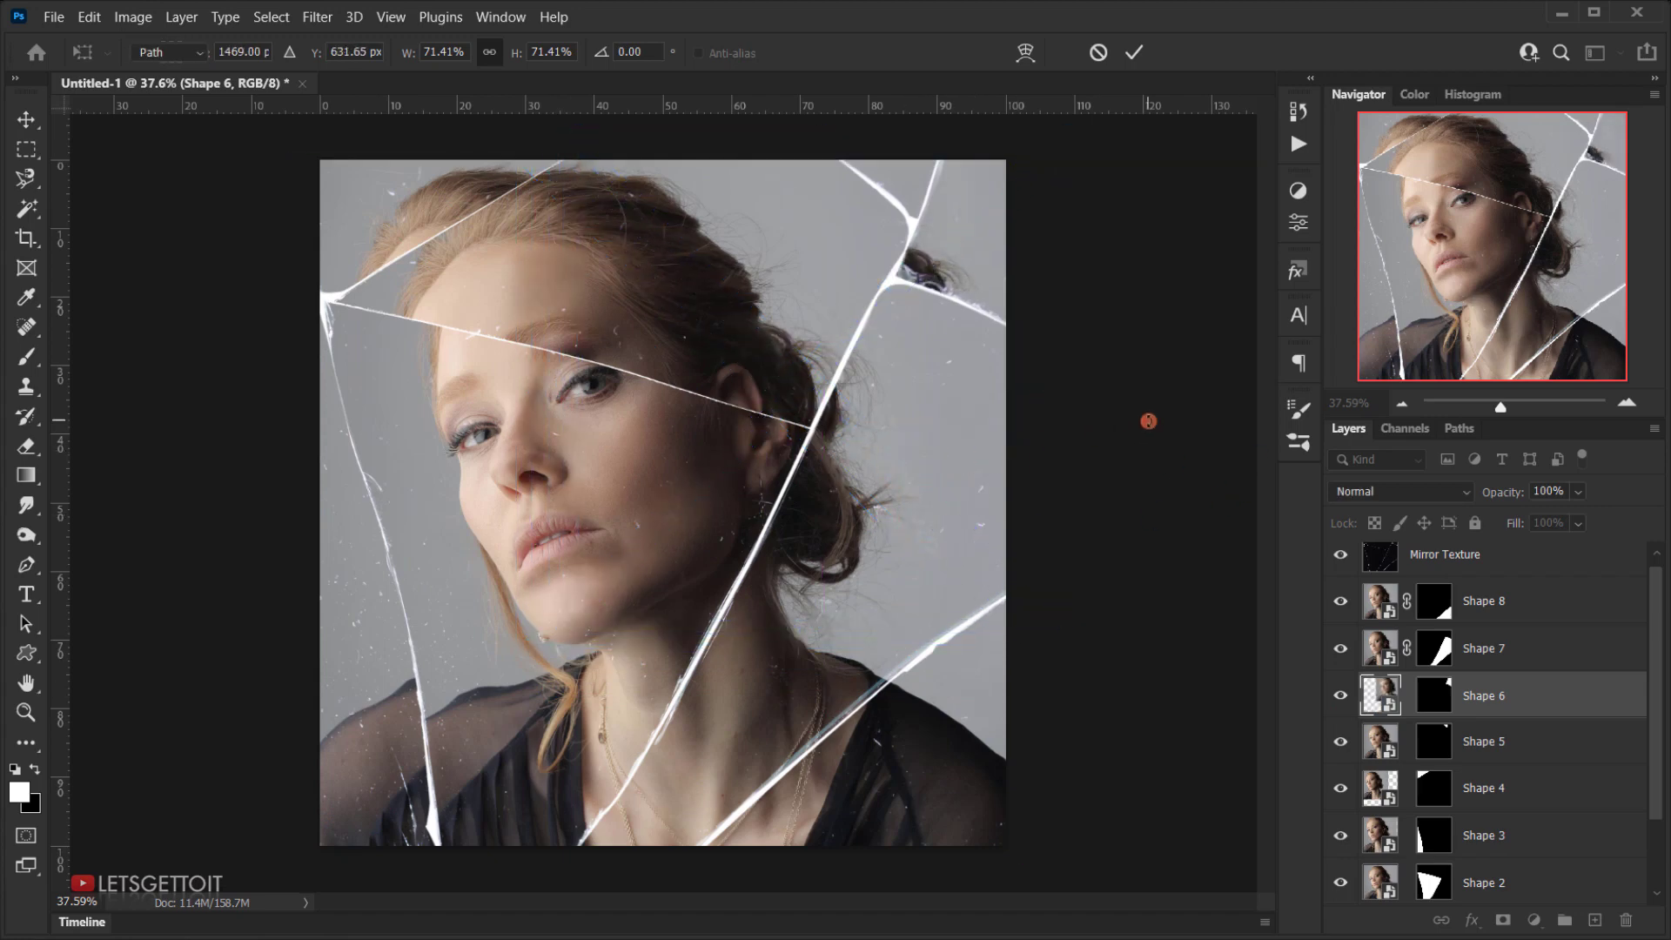
pyautogui.press('p')
pyautogui.click(1495, 705)
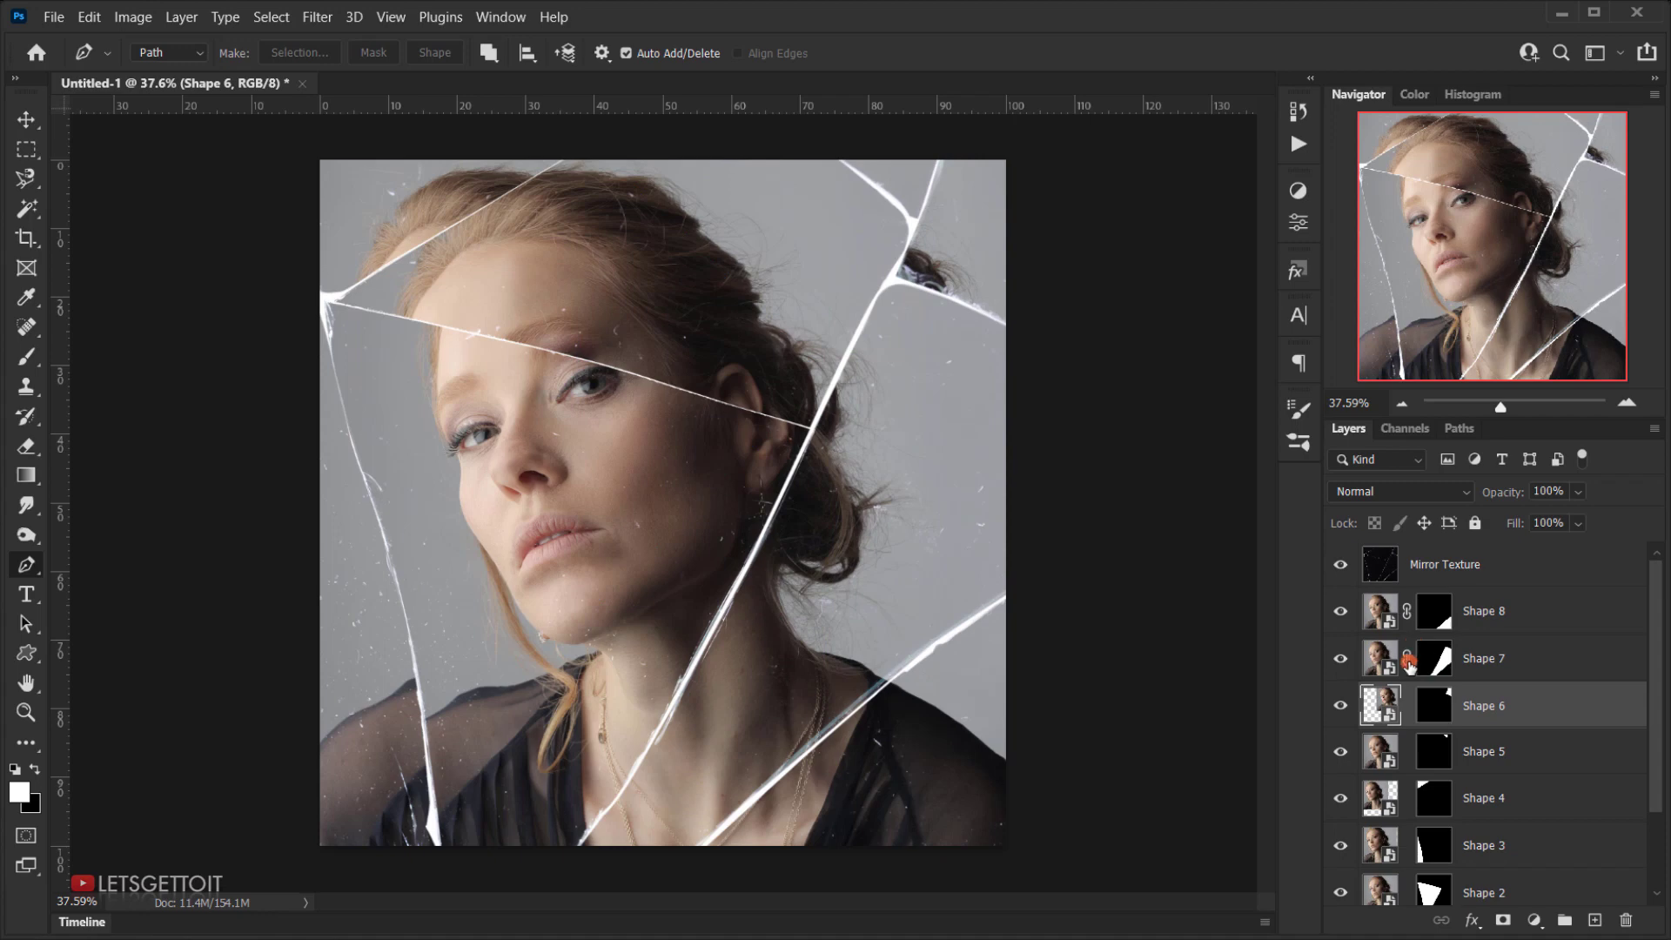
# Unlink the Shape 7 image from its mask, then scale it to about 97.27% and shift it right and down with Free Transform.
pyautogui.click(1408, 659)
pyautogui.click(1380, 659)
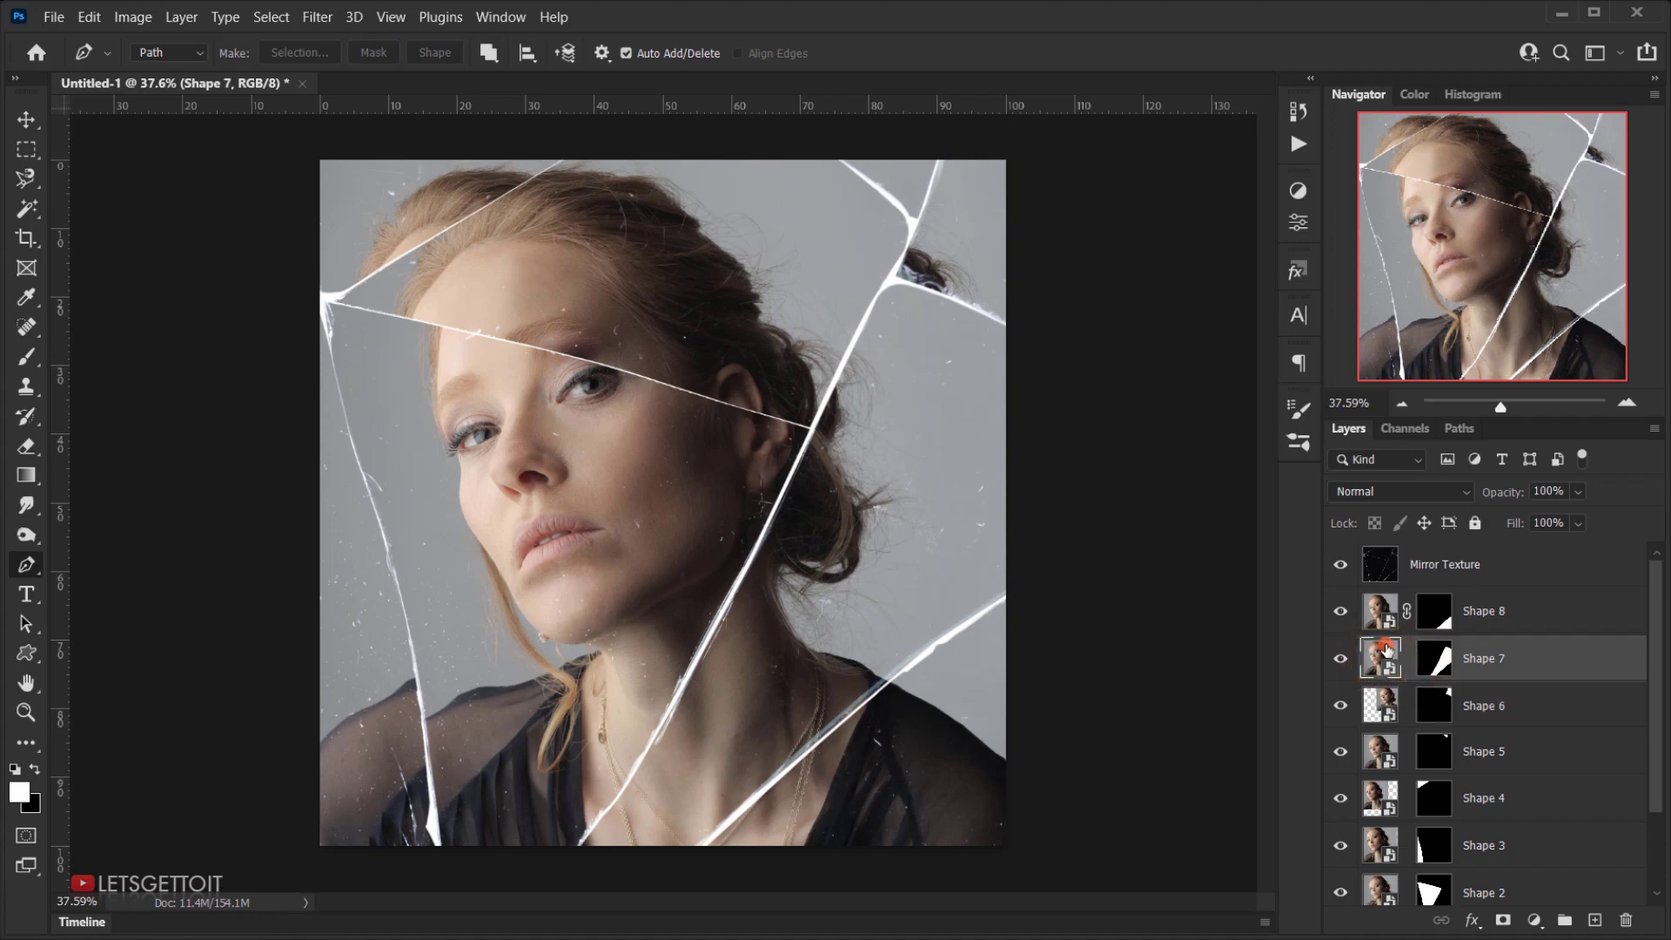
pyautogui.click(1409, 658)
pyautogui.hotkey('ctrl', 't')
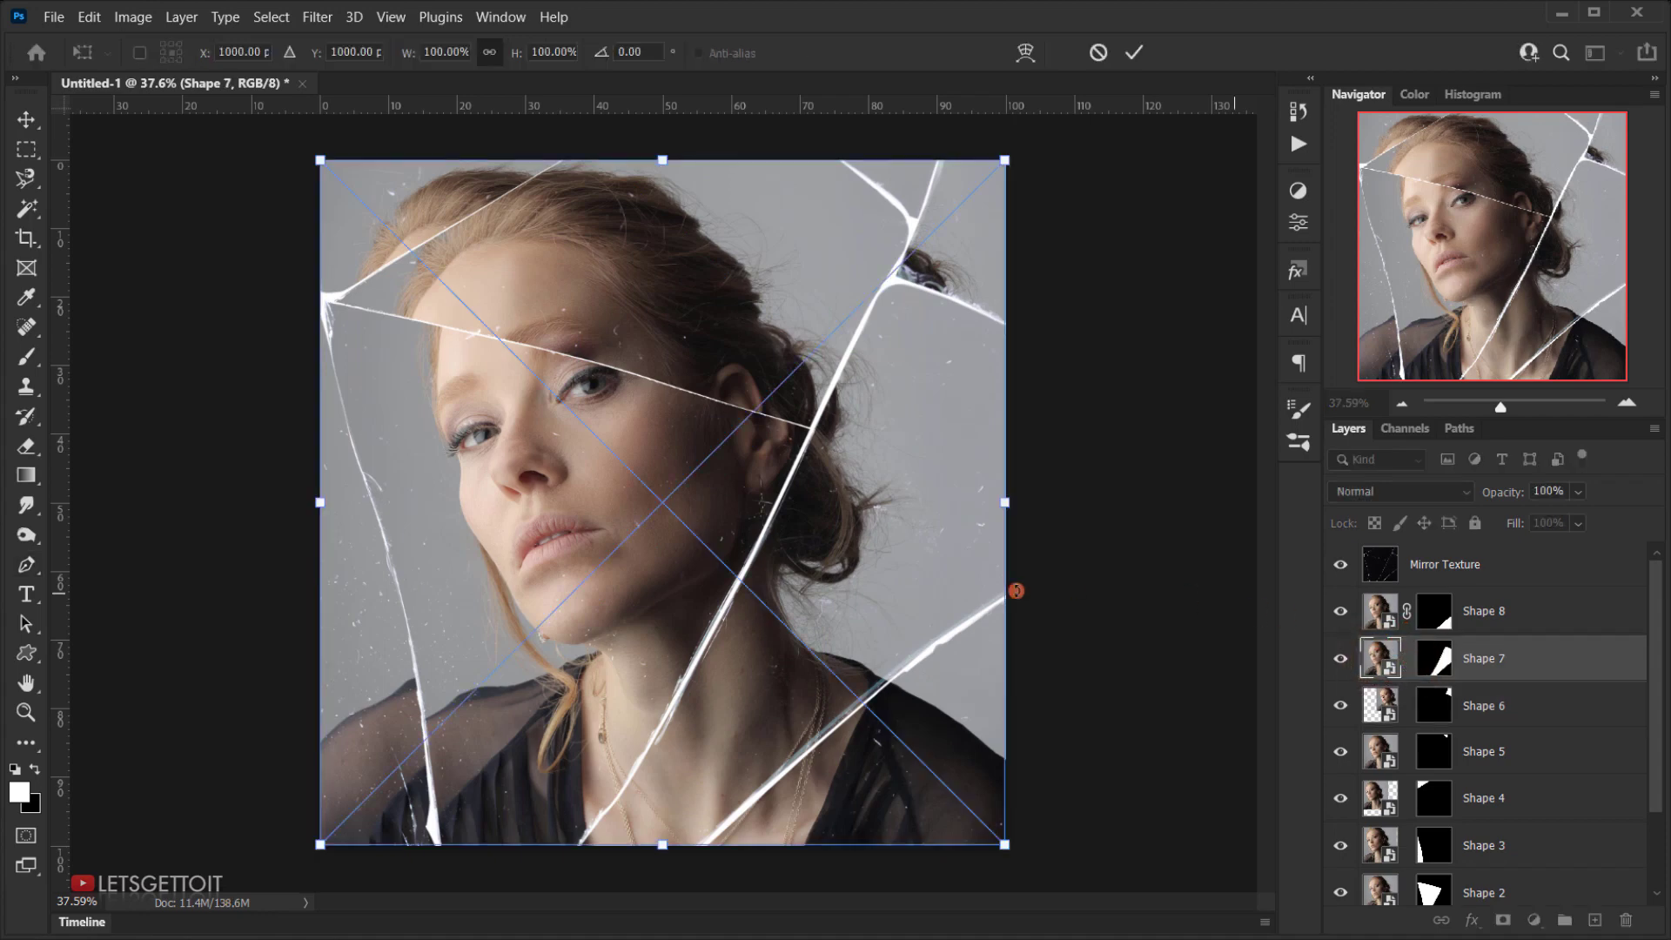
pyautogui.scroll(-2, 568, 526)
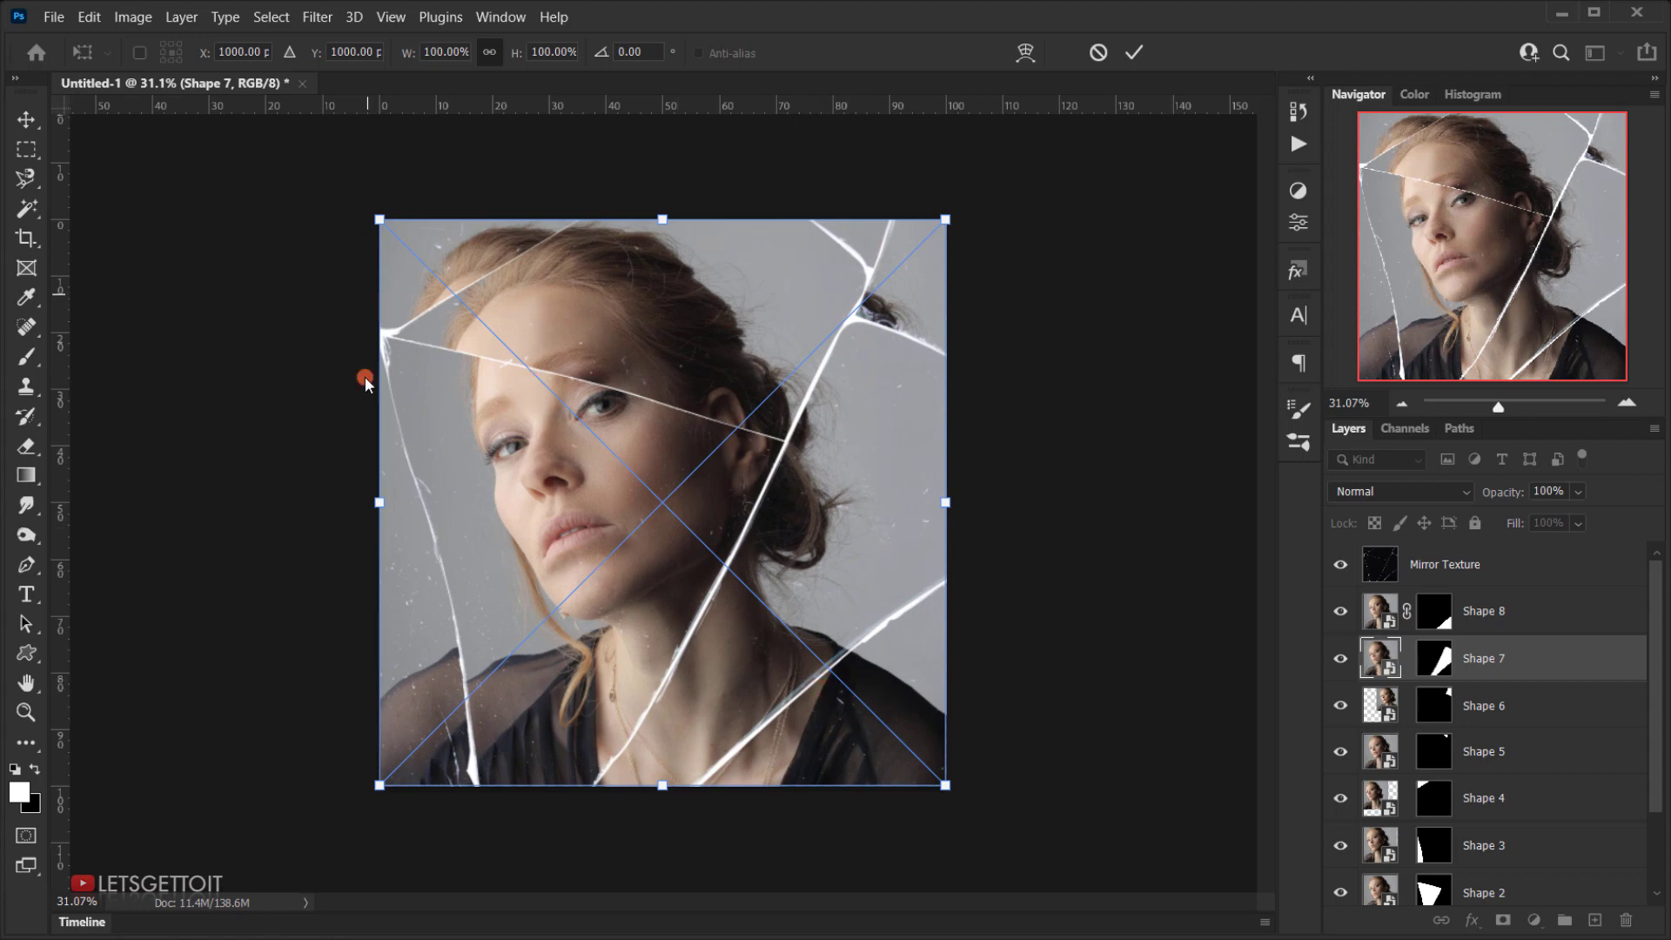
pyautogui.moveTo(379, 217); pyautogui.dragTo(417, 235)
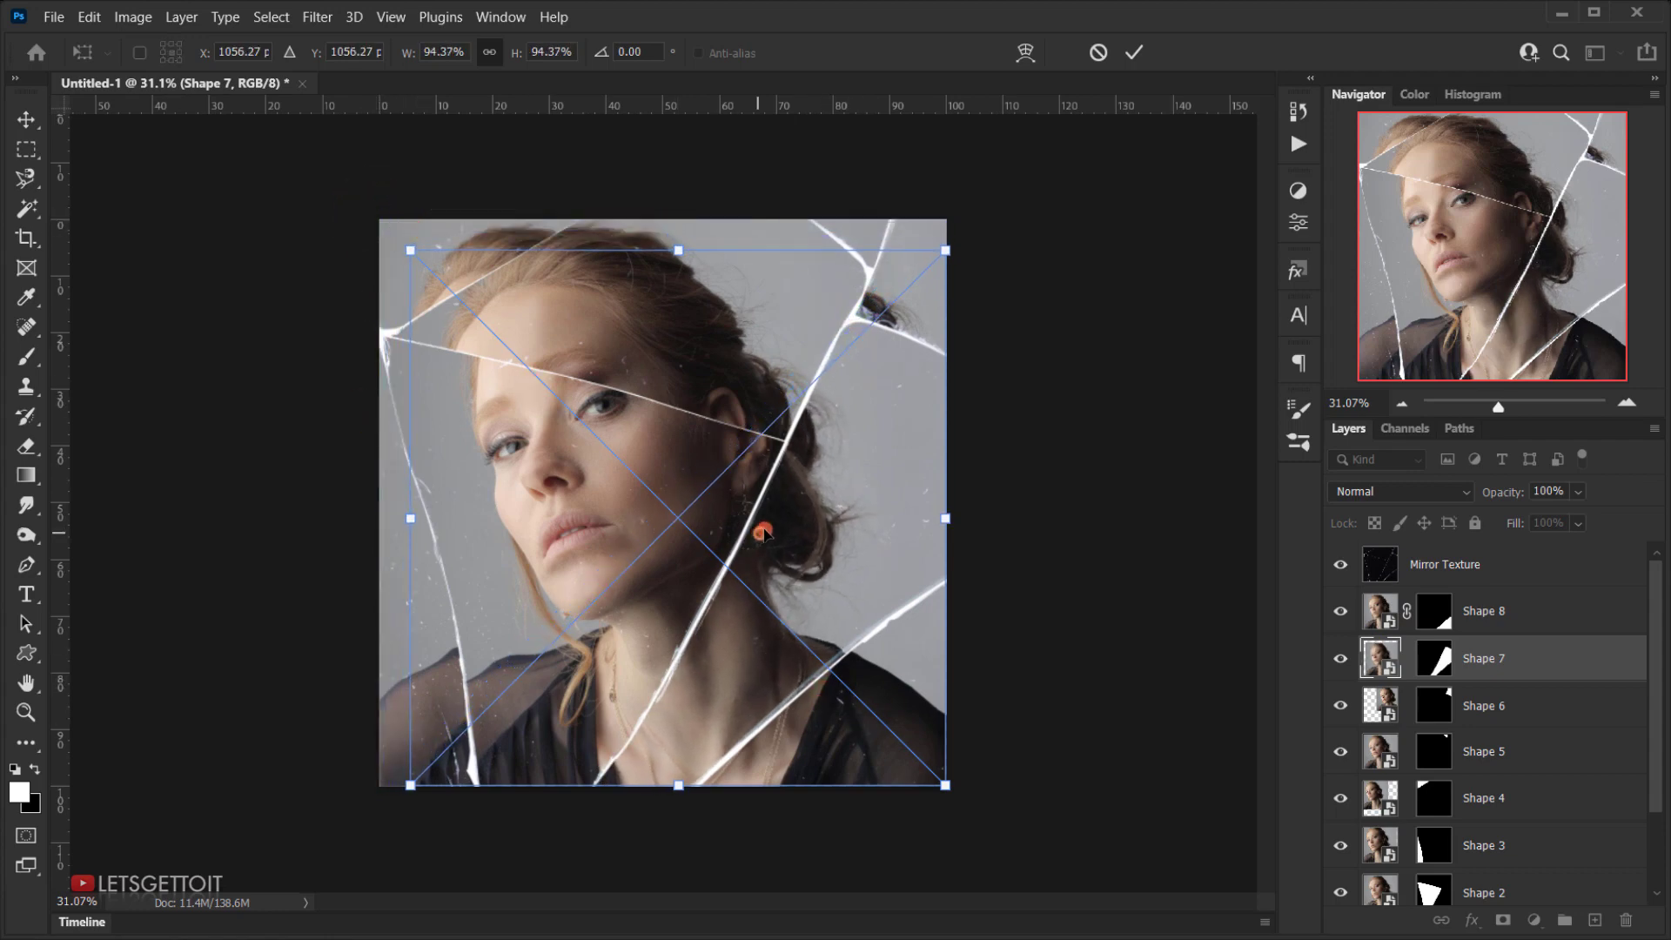
pyautogui.moveTo(757, 533); pyautogui.dragTo(770, 547)
pyautogui.moveTo(958, 531); pyautogui.dragTo(980, 534)
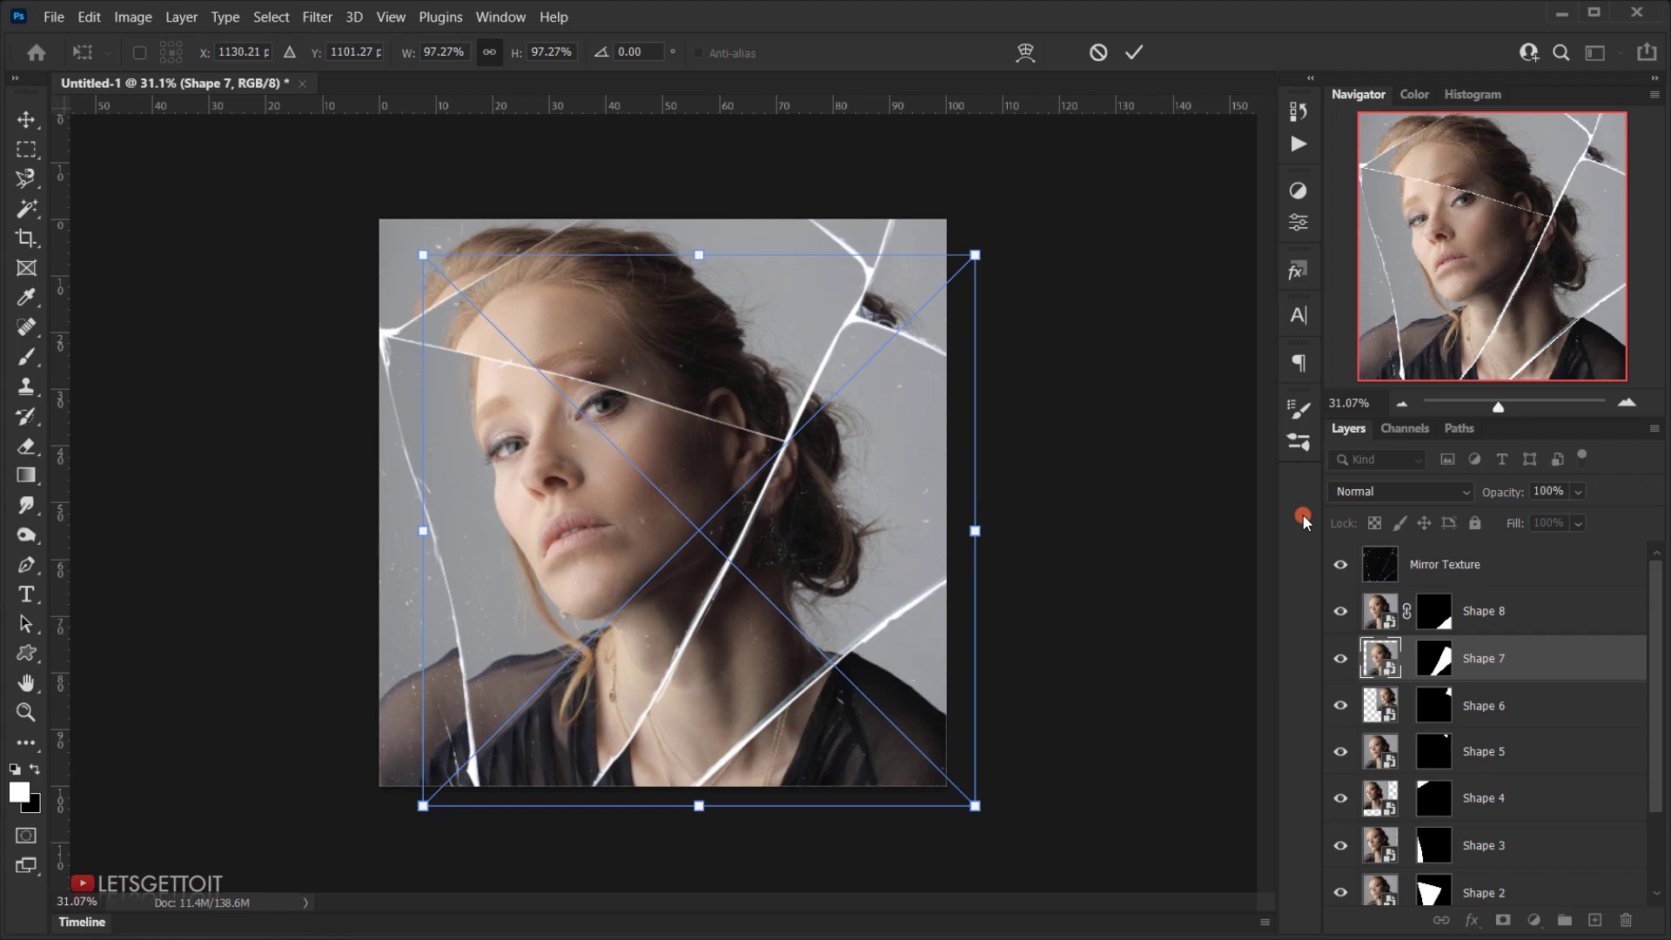
pyautogui.press('Return')
pyautogui.press('p')
pyautogui.hotkey('ctrl', '+')
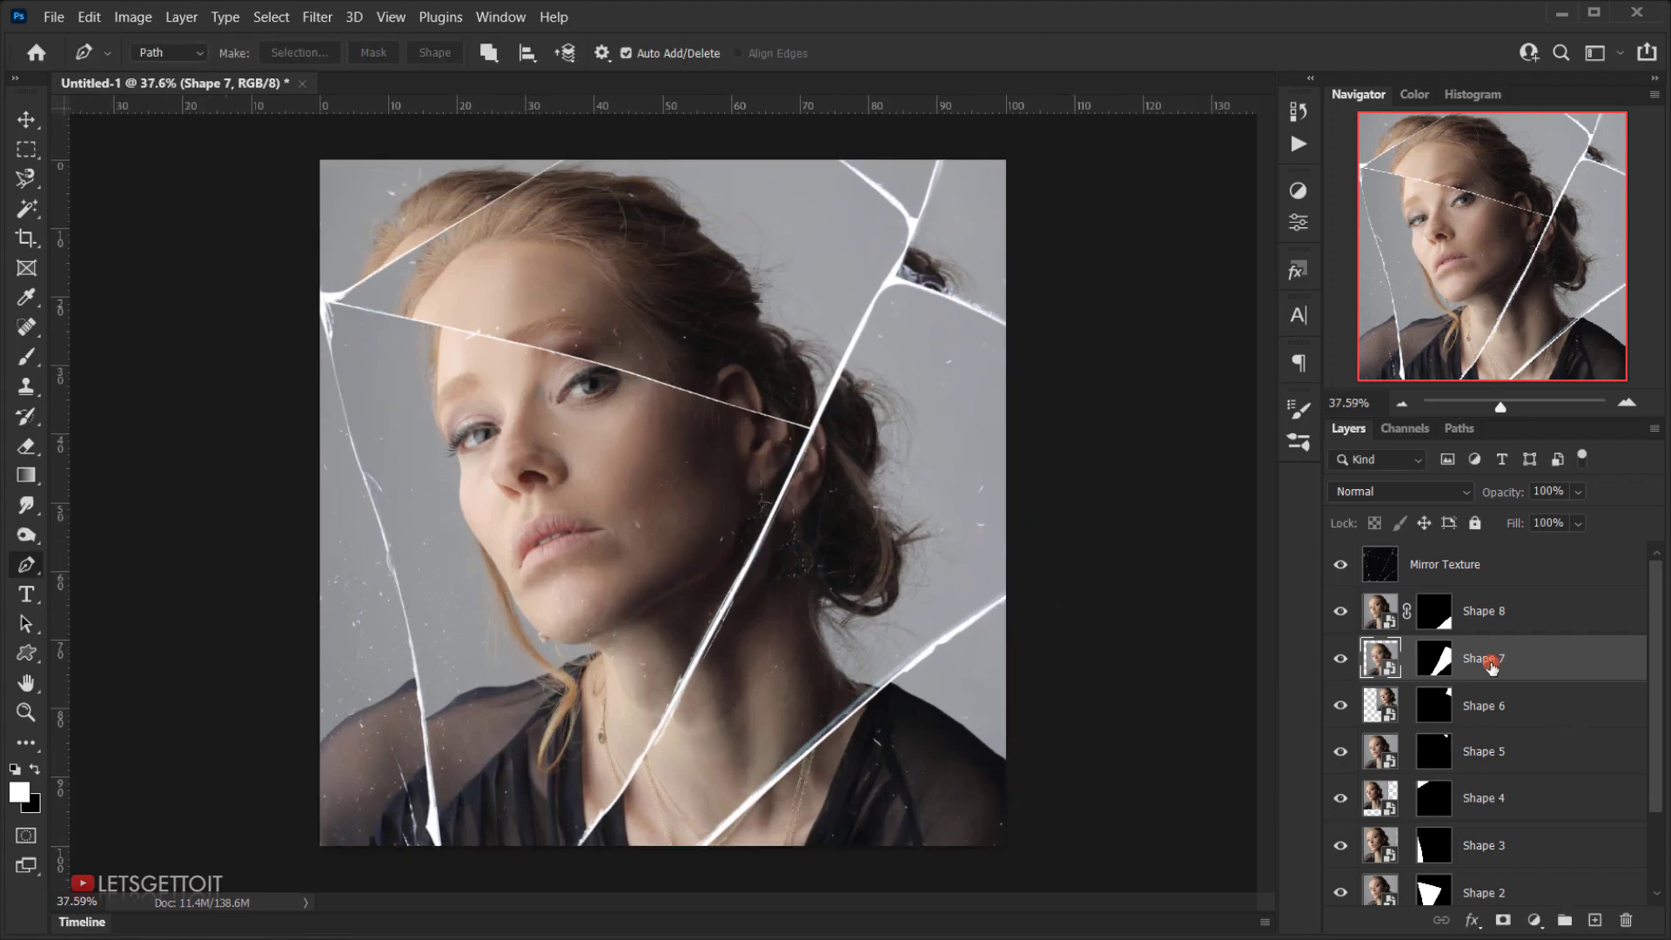
# Unlink the Shape 8 image from its mask, then enlarge it to about 107.91% and shift it right and slightly down.
pyautogui.click(1481, 620)
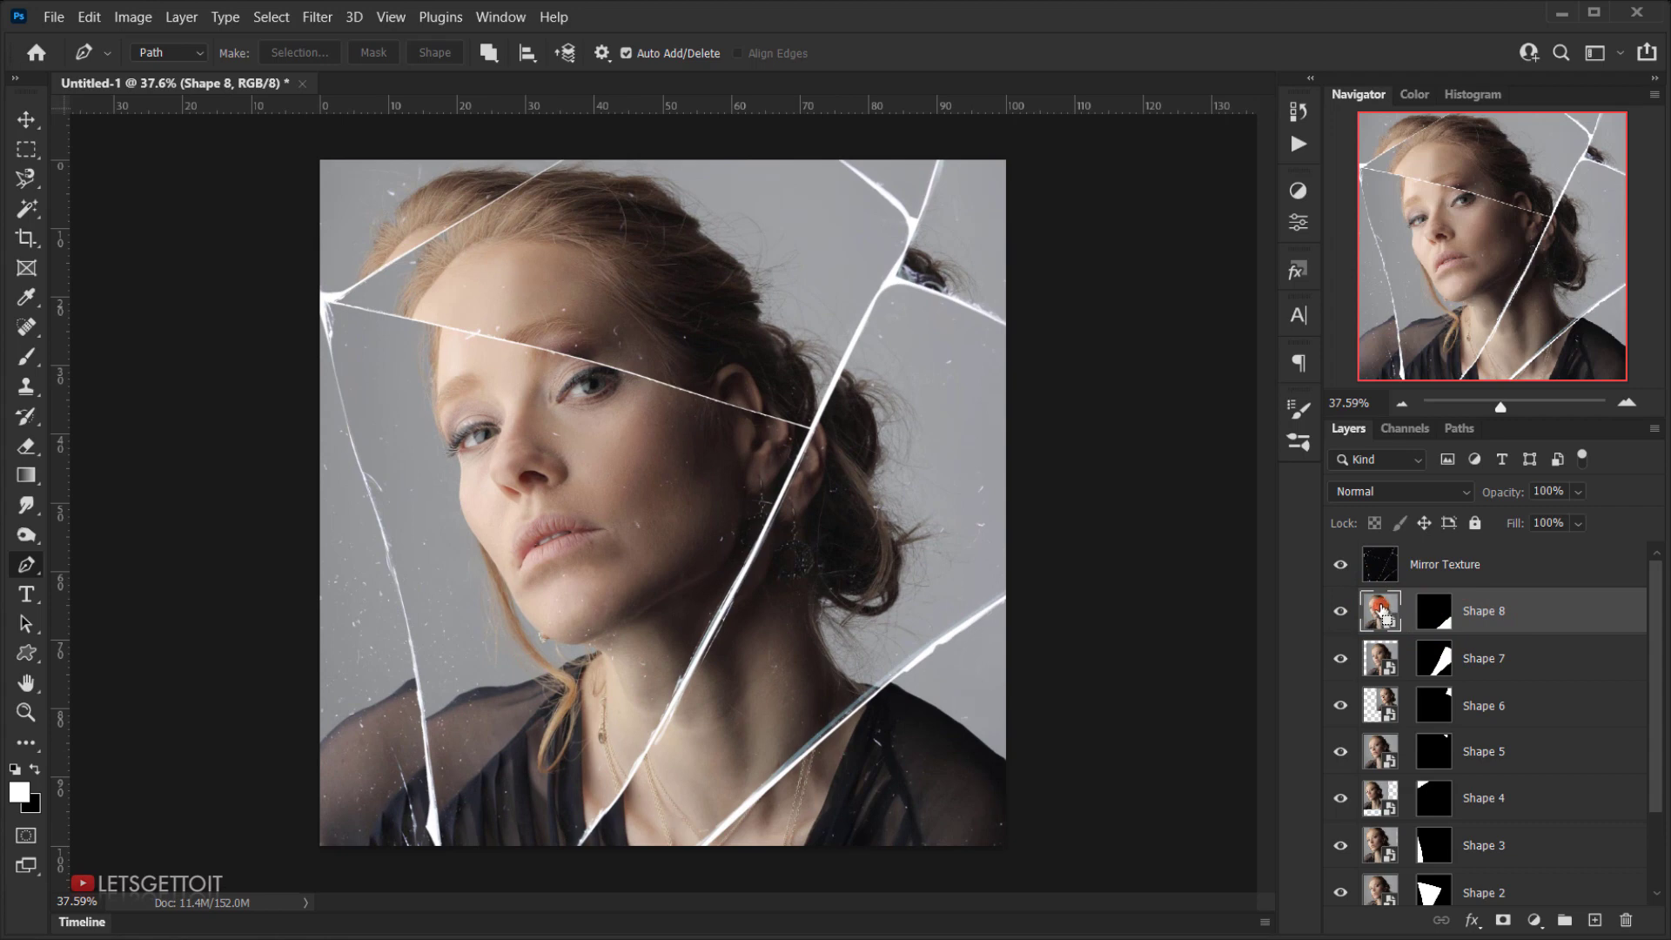
pyautogui.hotkey('ctrl', 't')
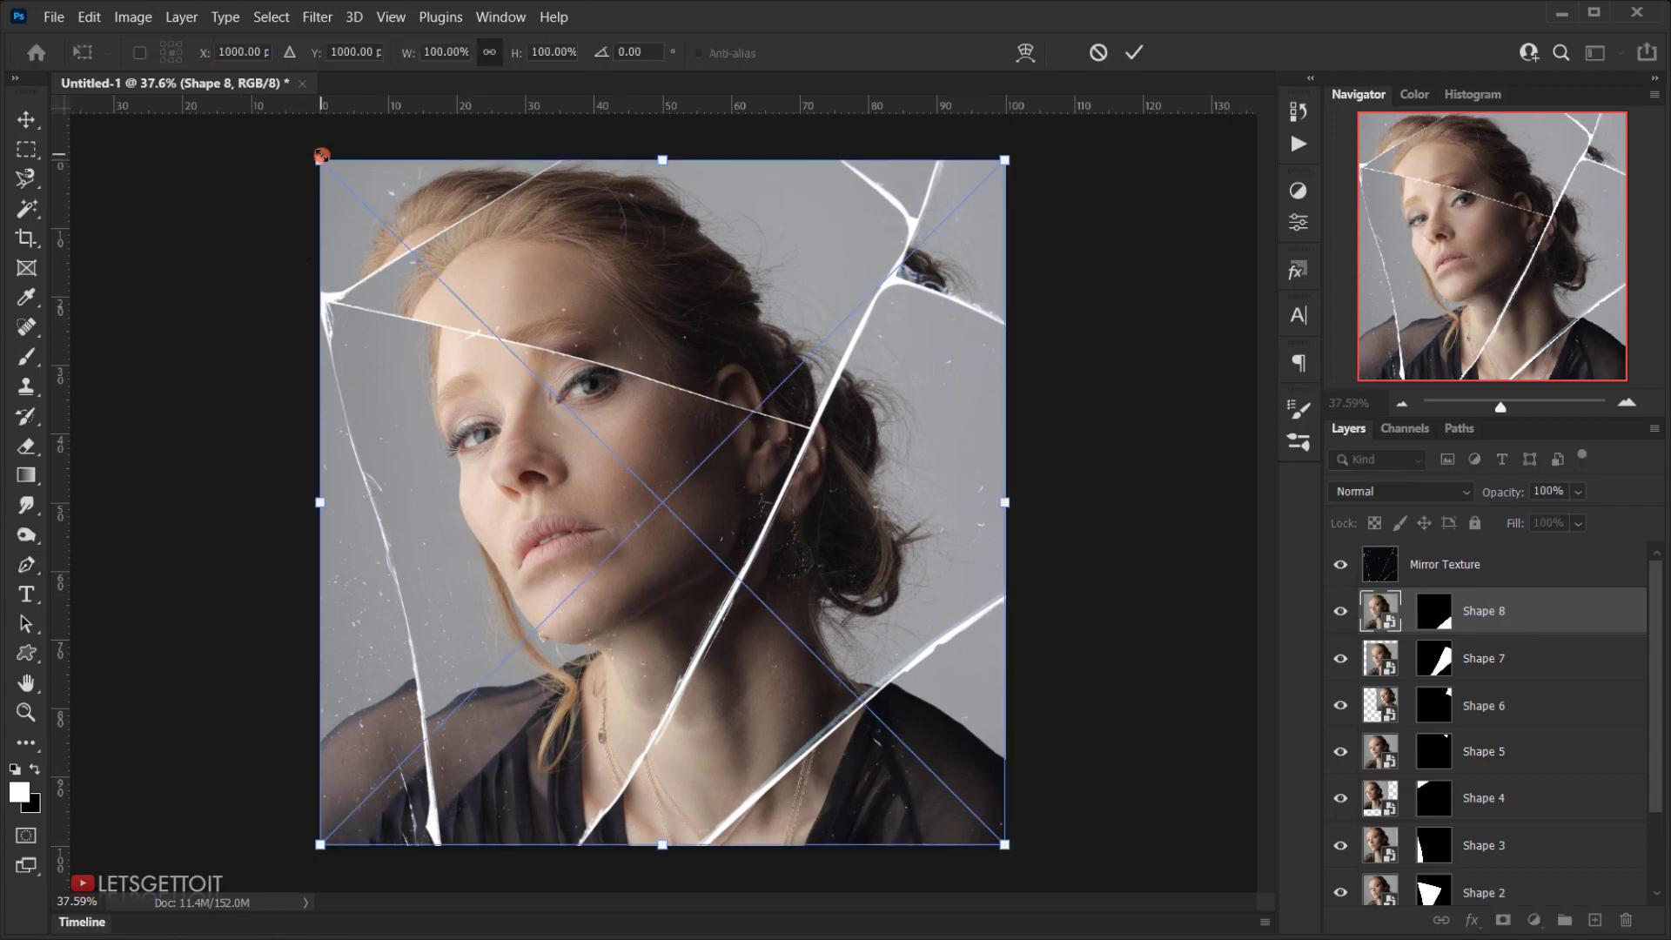
pyautogui.moveTo(321, 155); pyautogui.dragTo(266, 105)
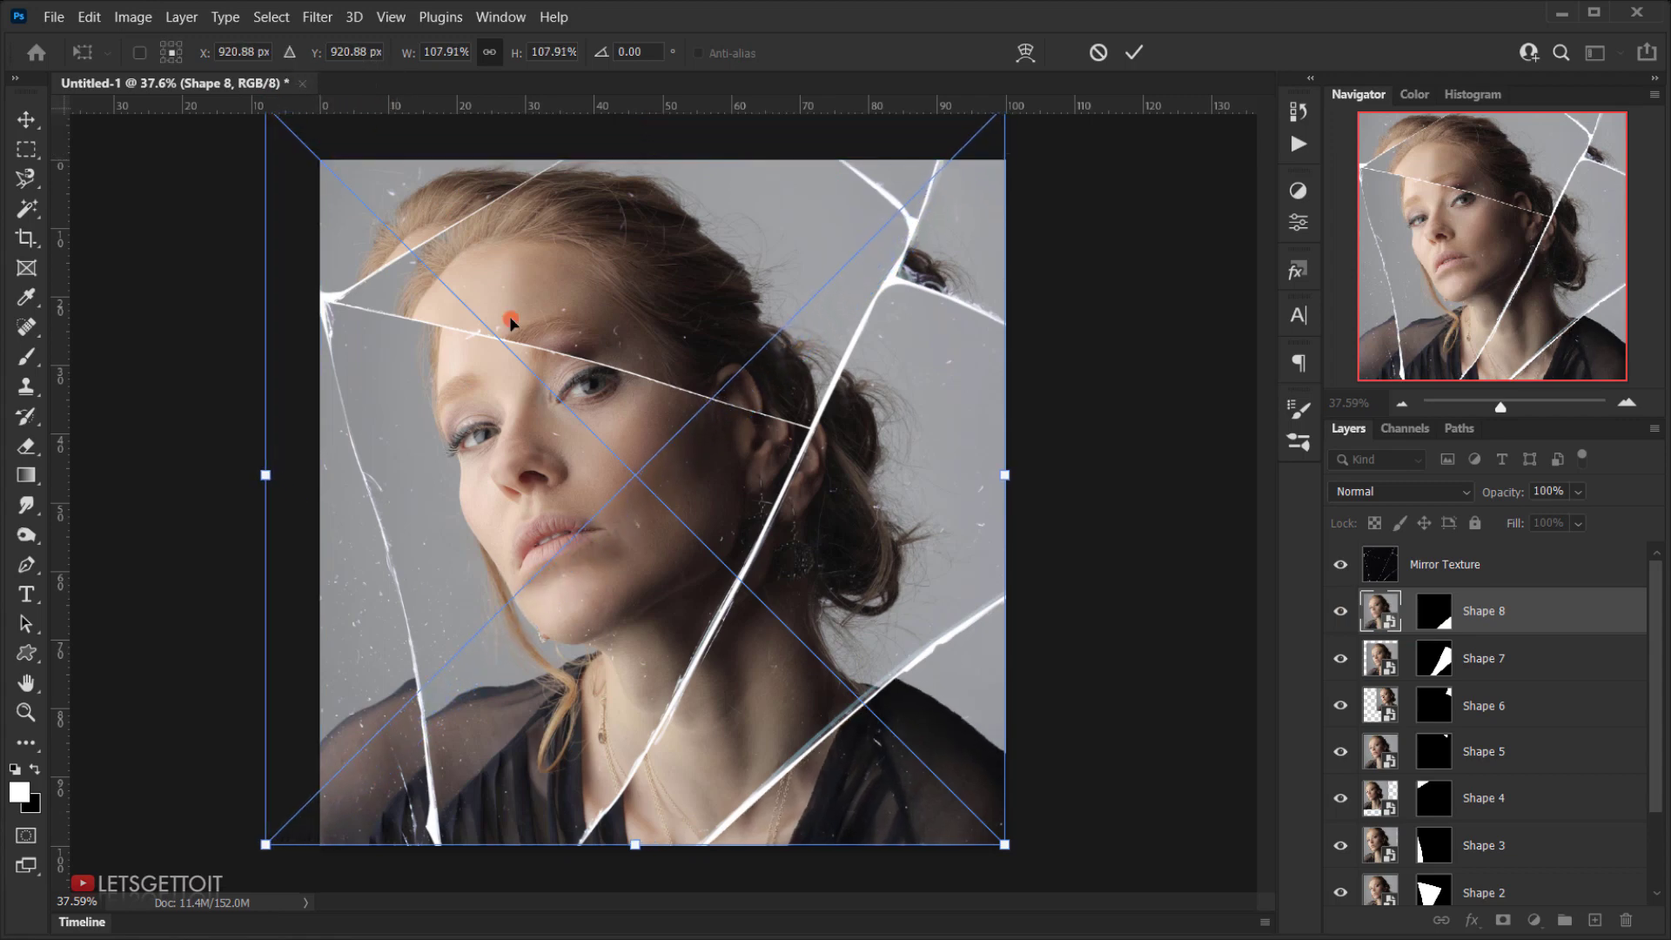
pyautogui.moveTo(921, 798); pyautogui.dragTo(977, 812)
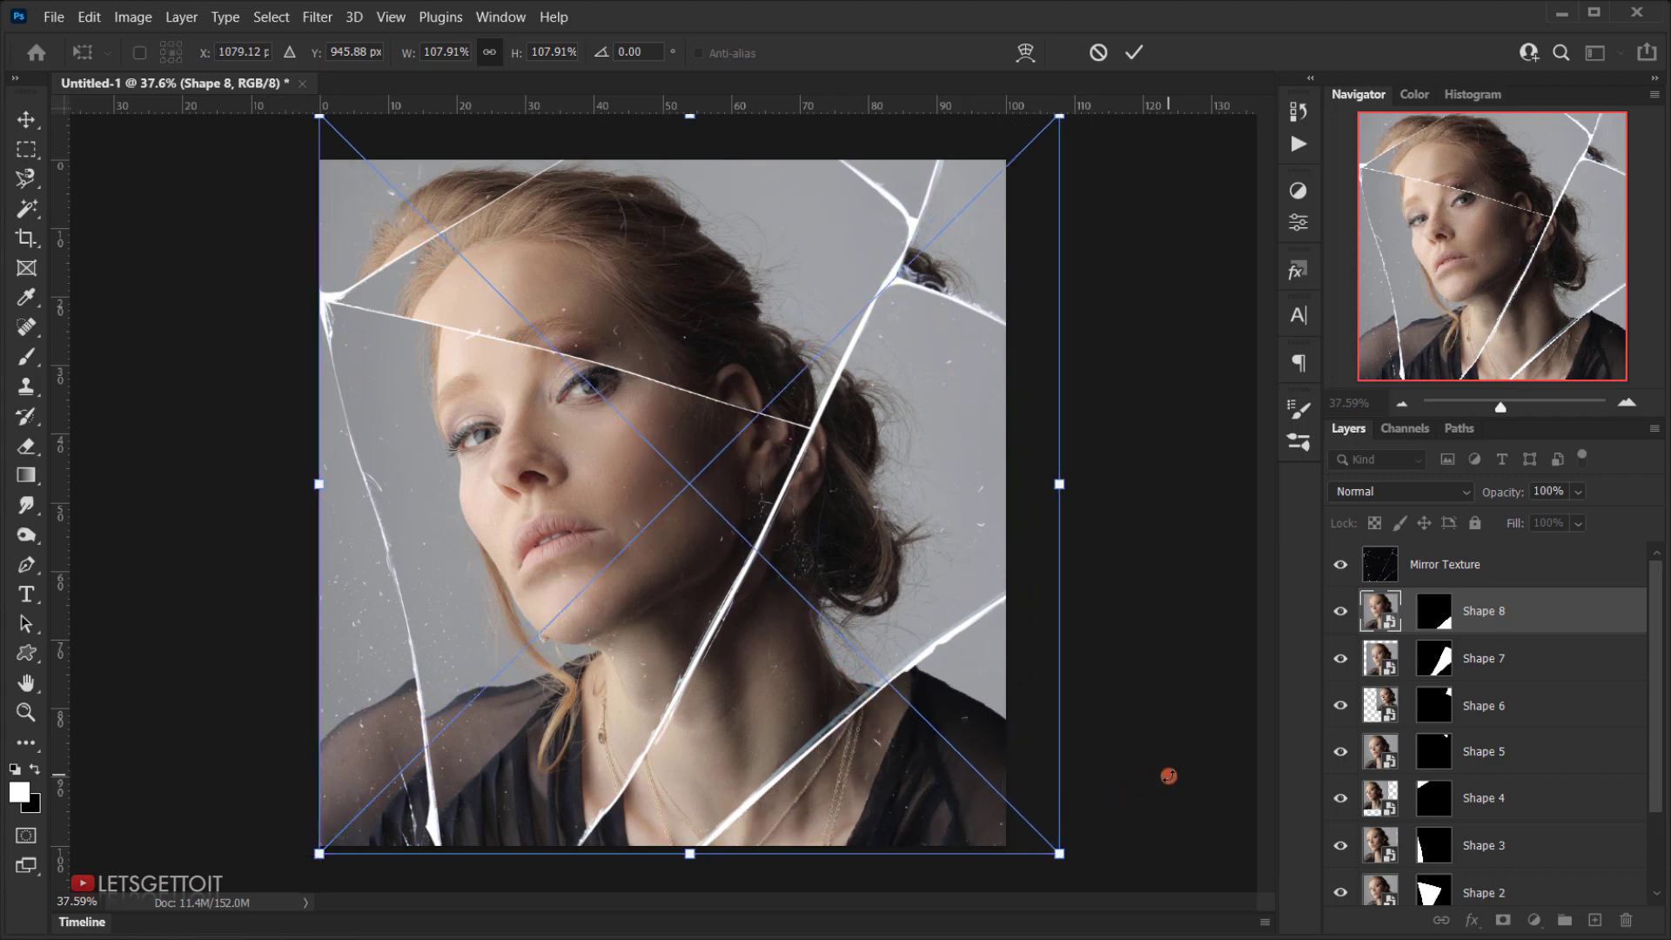
pyautogui.press('Return')
pyautogui.press('p')
# Examine how the portrait breaks across the offset shards at different zoom levels, and review the stack of shape layers.
pyautogui.hotkey('ctrl', '0')
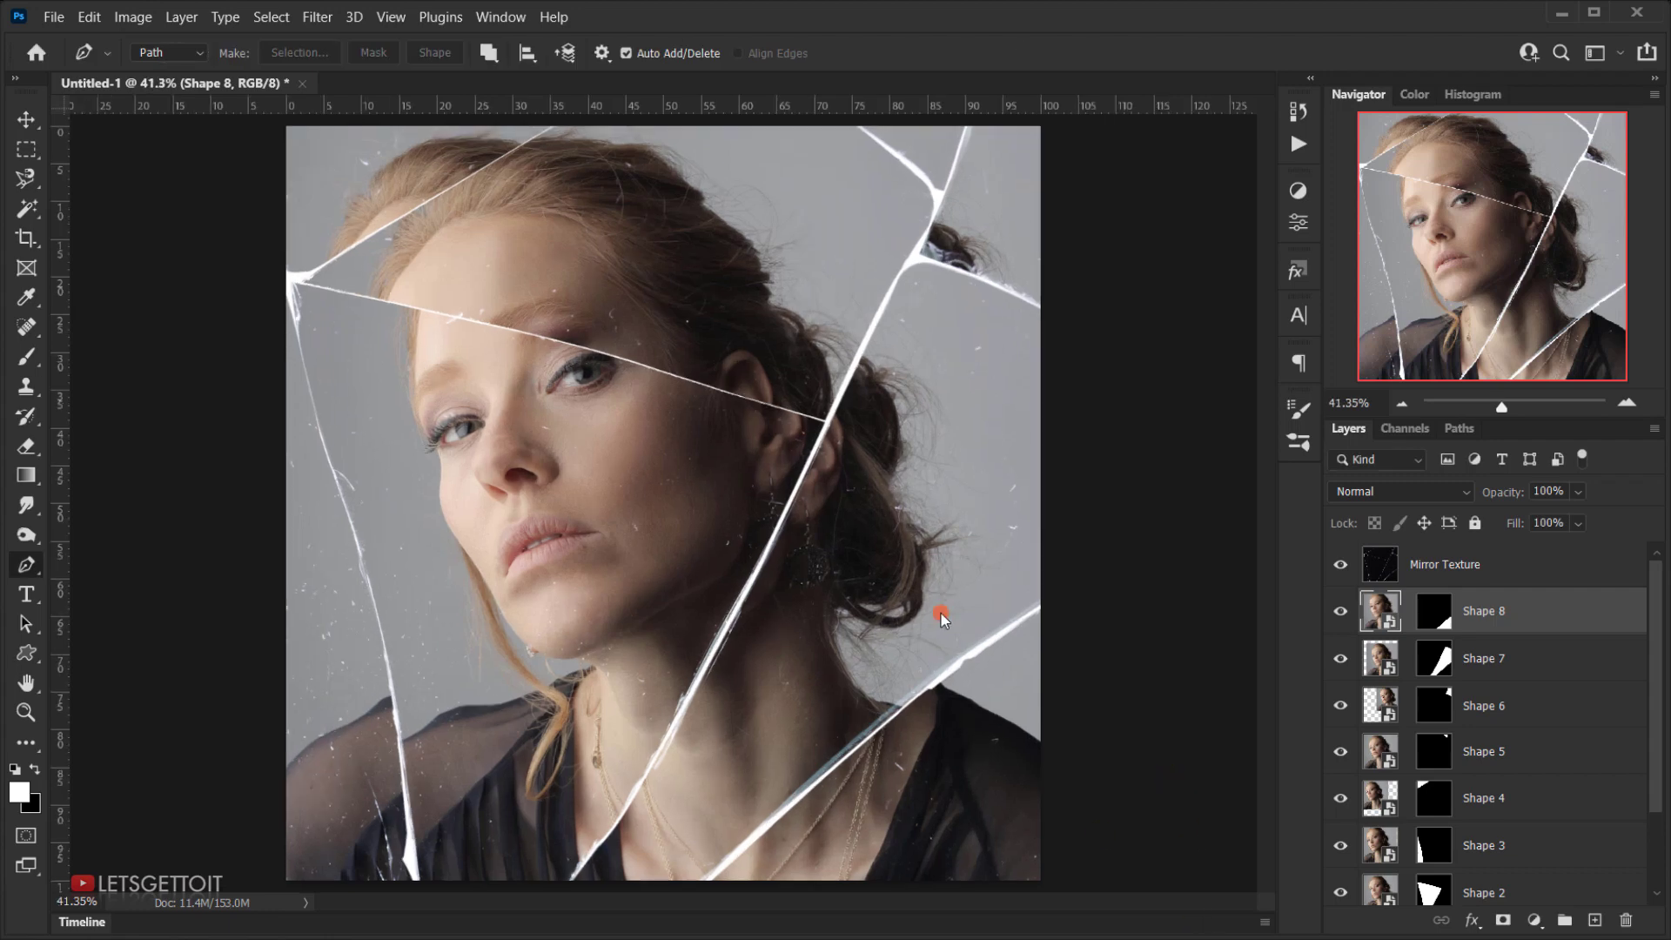
pyautogui.scroll(1, 504, 598)
pyautogui.scroll(-2, 831, 606)
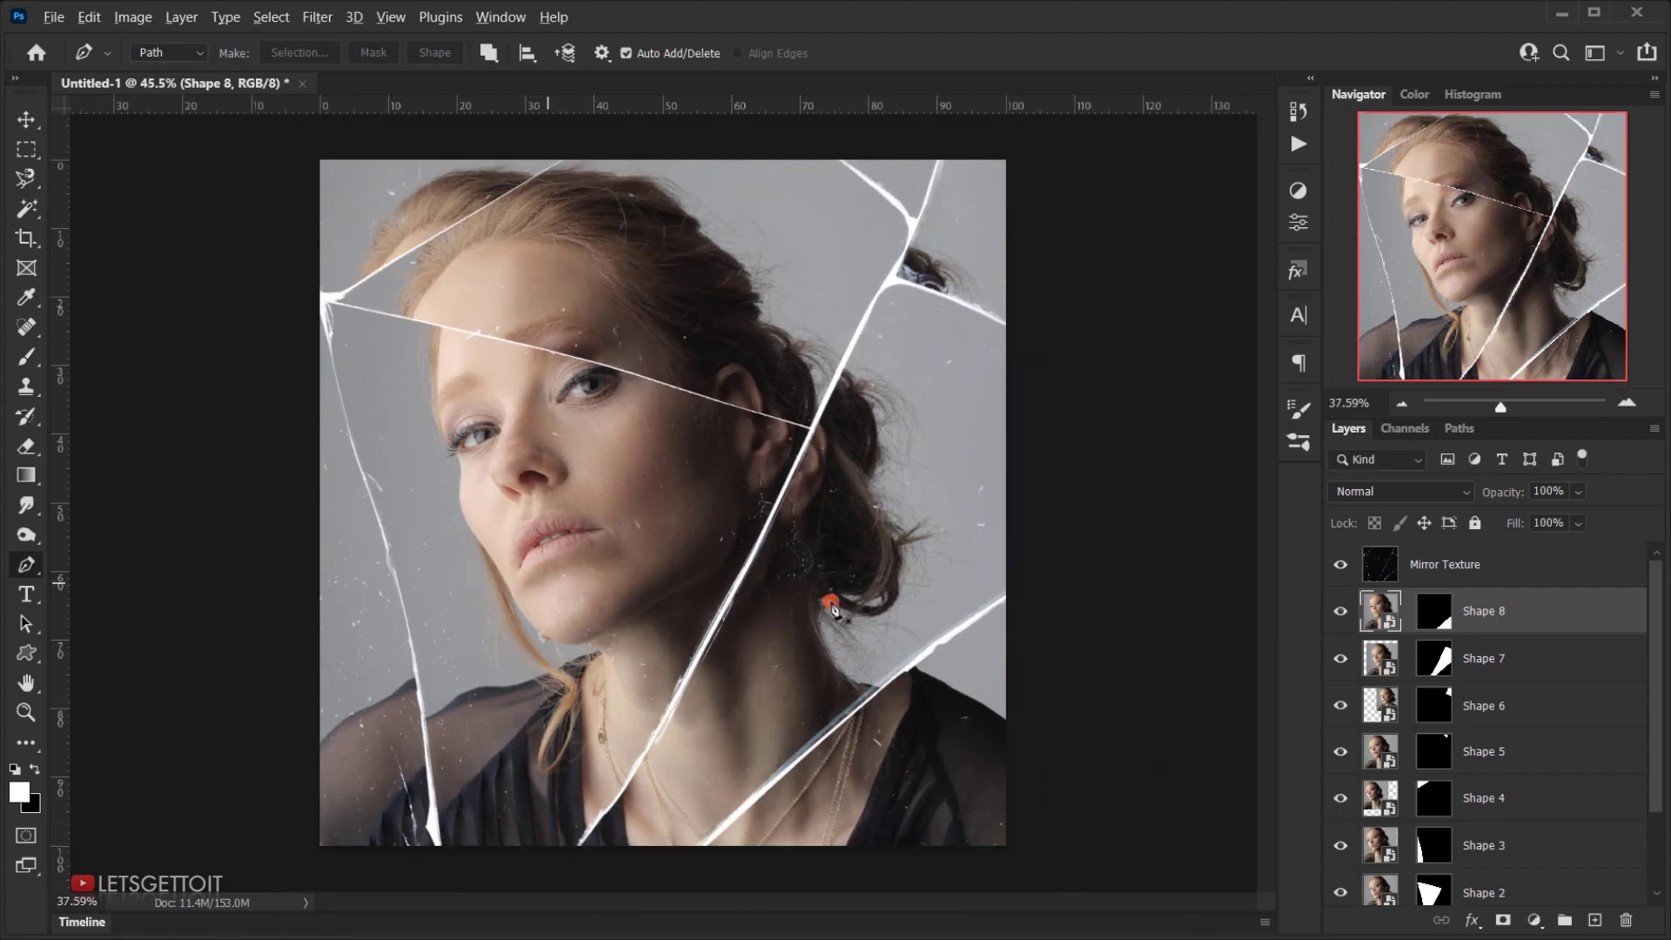
pyautogui.scroll(2, 619, 642)
pyautogui.scroll(-2, 600, 533)
pyautogui.hotkey('ctrl', '0')
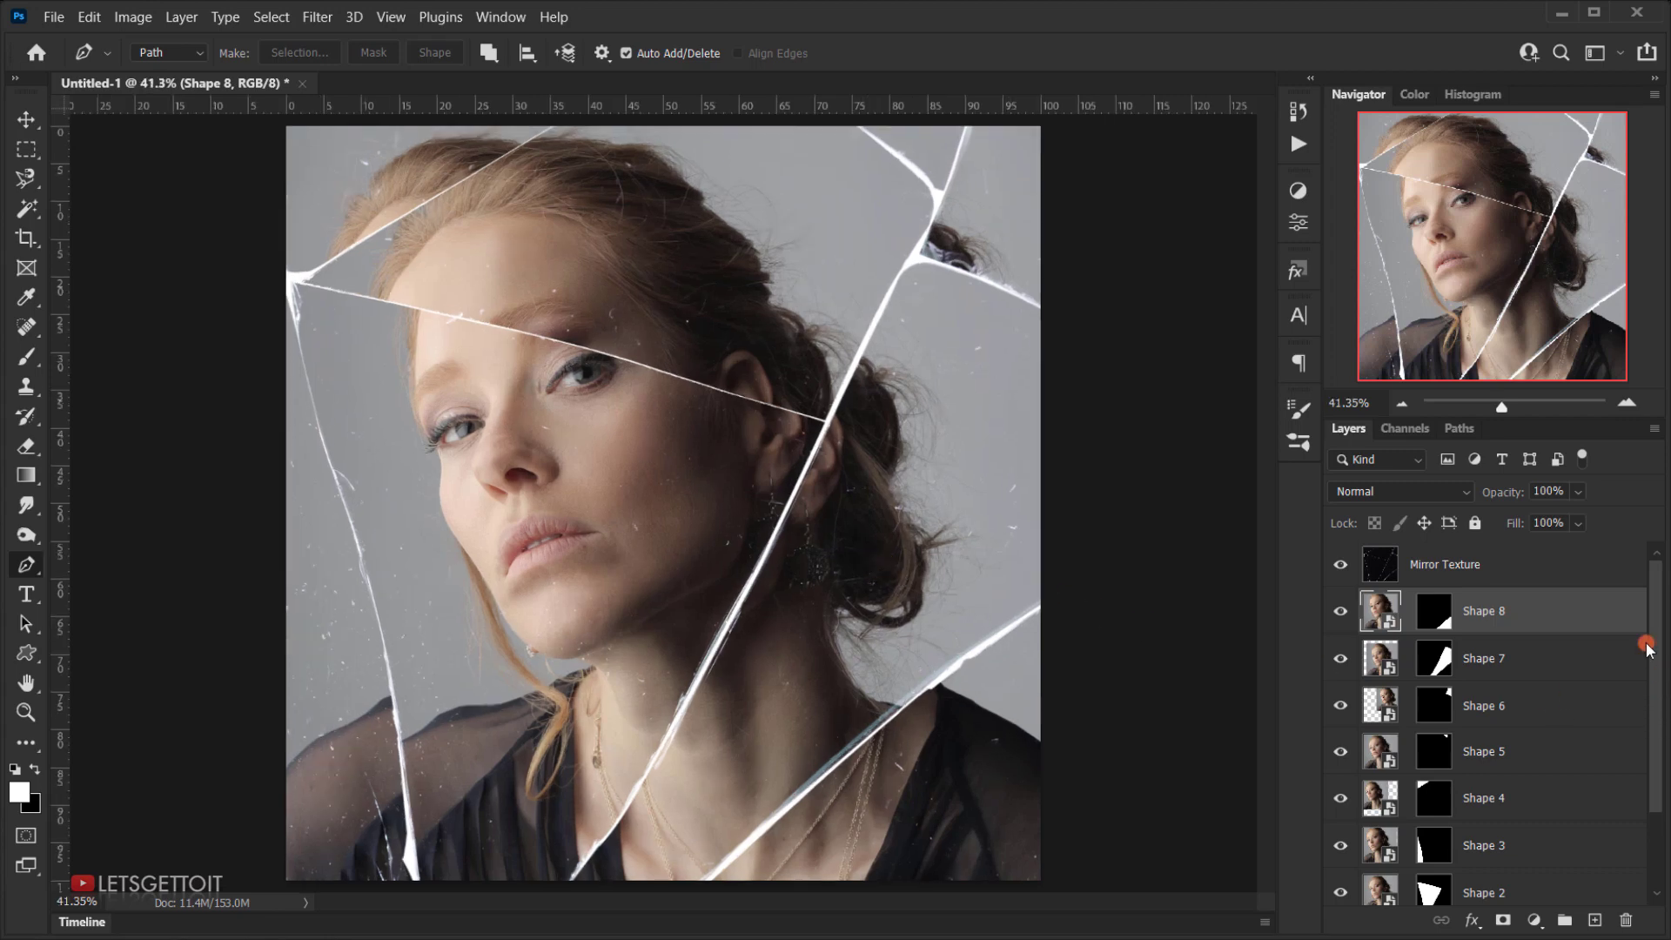
pyautogui.scroll(-2, 1610, 648)
pyautogui.scroll(2, 1592, 651)
pyautogui.scroll(-3, 1495, 738)
pyautogui.scroll(3, 1514, 727)
pyautogui.scroll(-2, 1473, 613)
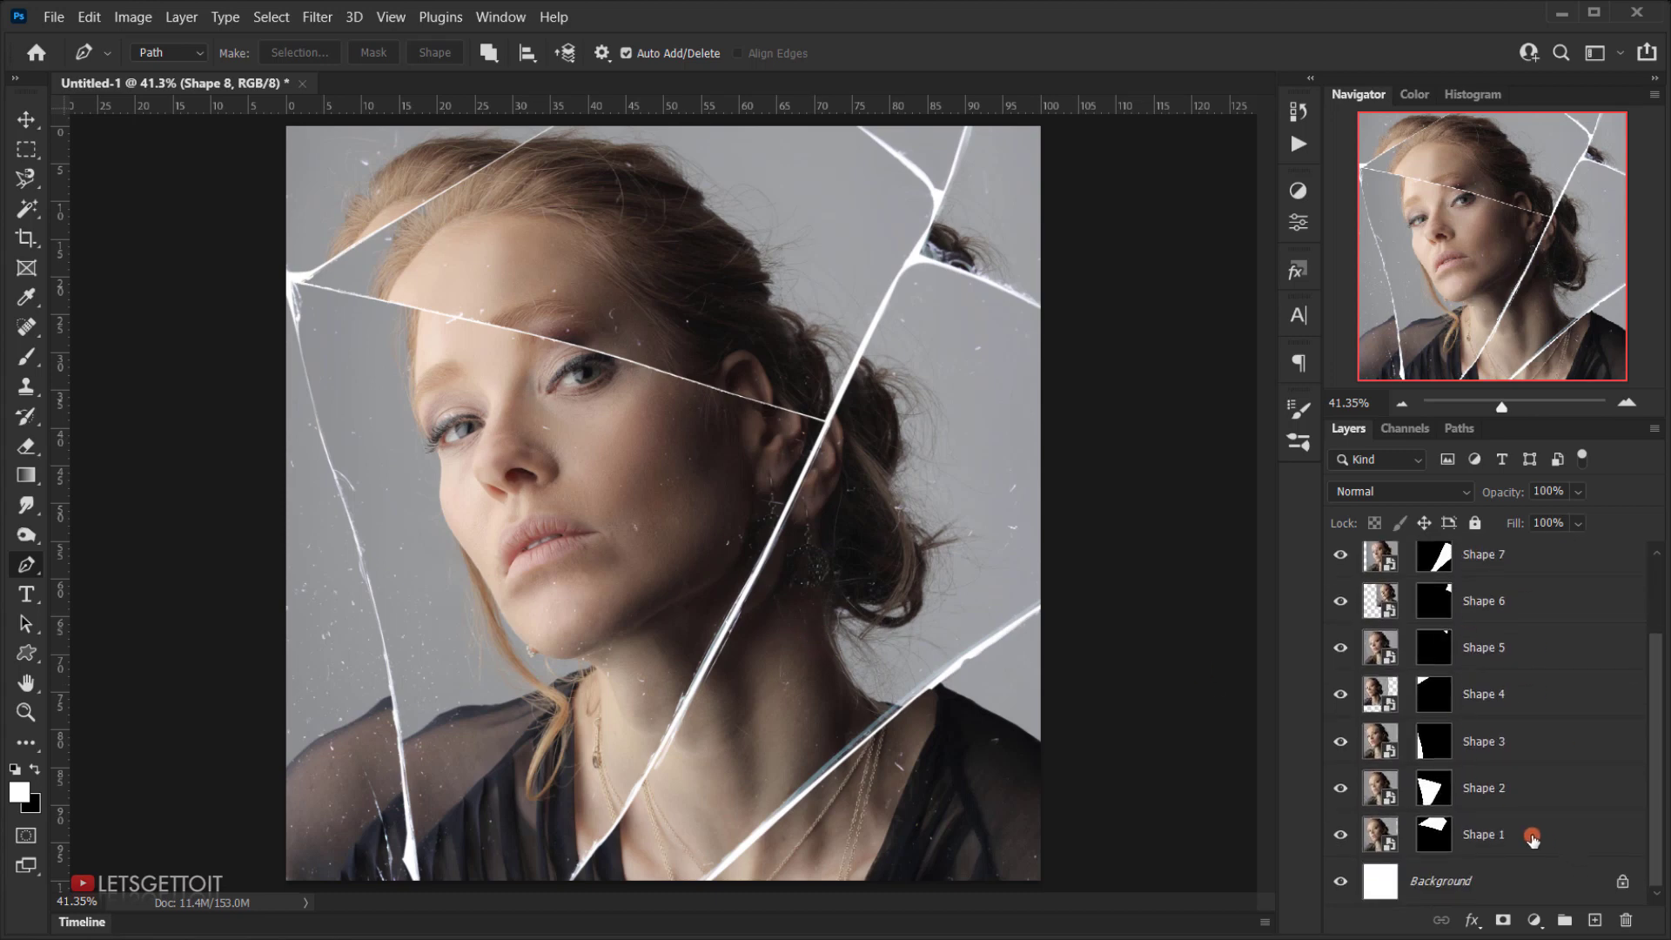
# Group the Shape 1 to Shape 8 layers, name the group Effect, and check it by toggling its visibility.
pyautogui.click(1471, 835)
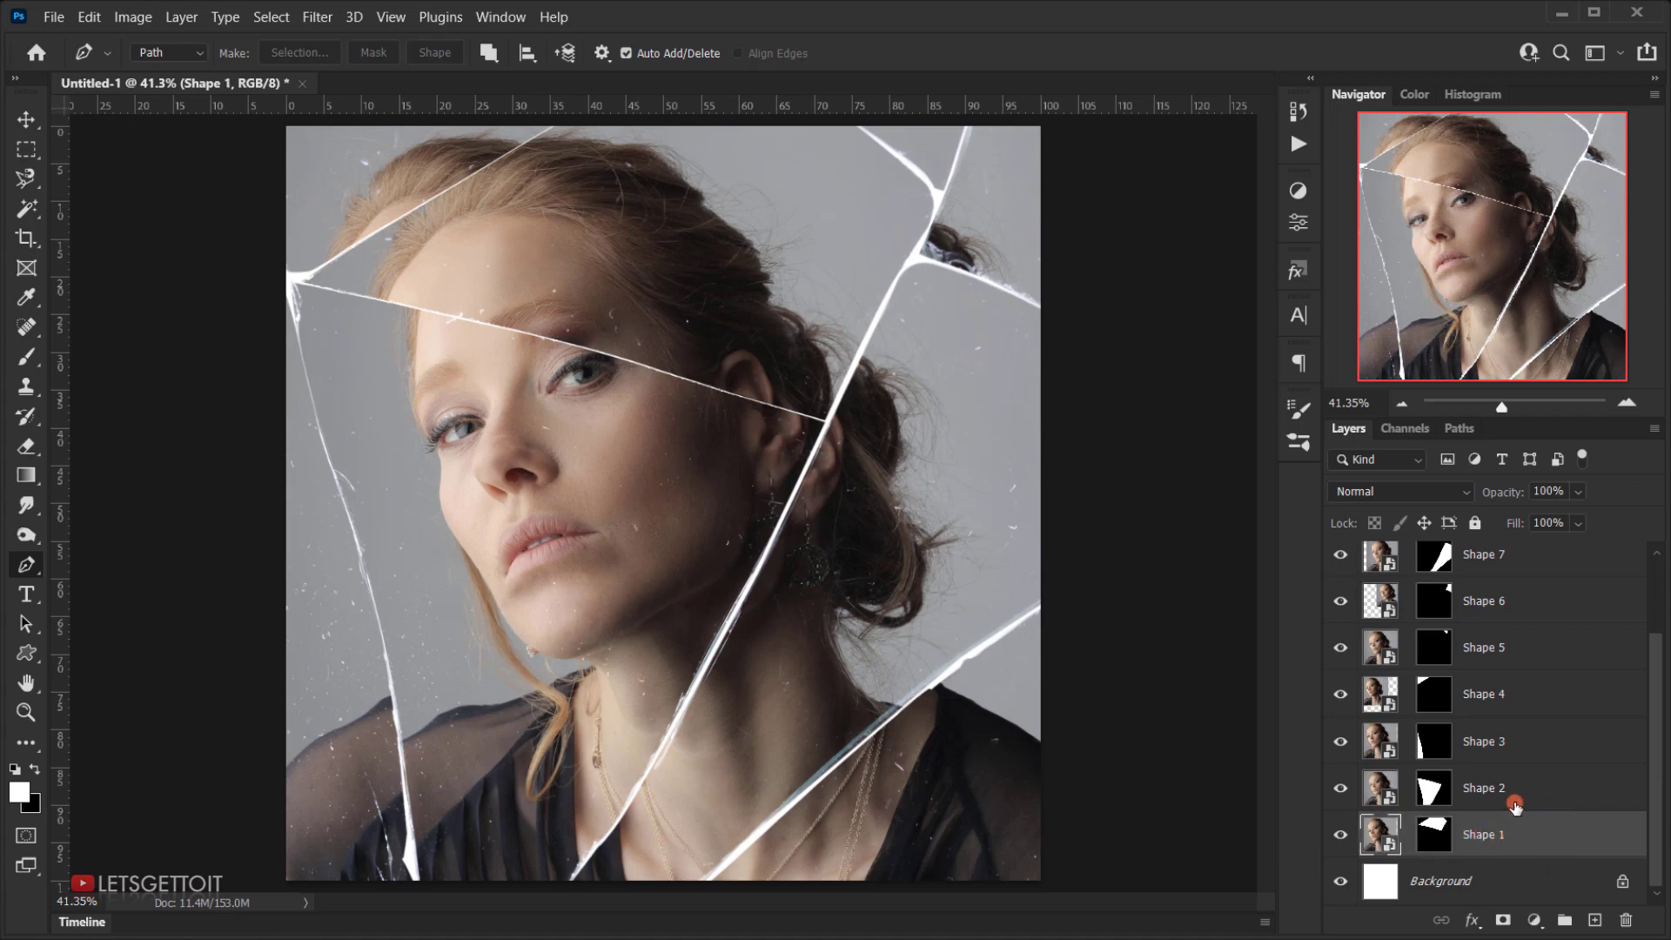
pyautogui.scroll(2, 1513, 788)
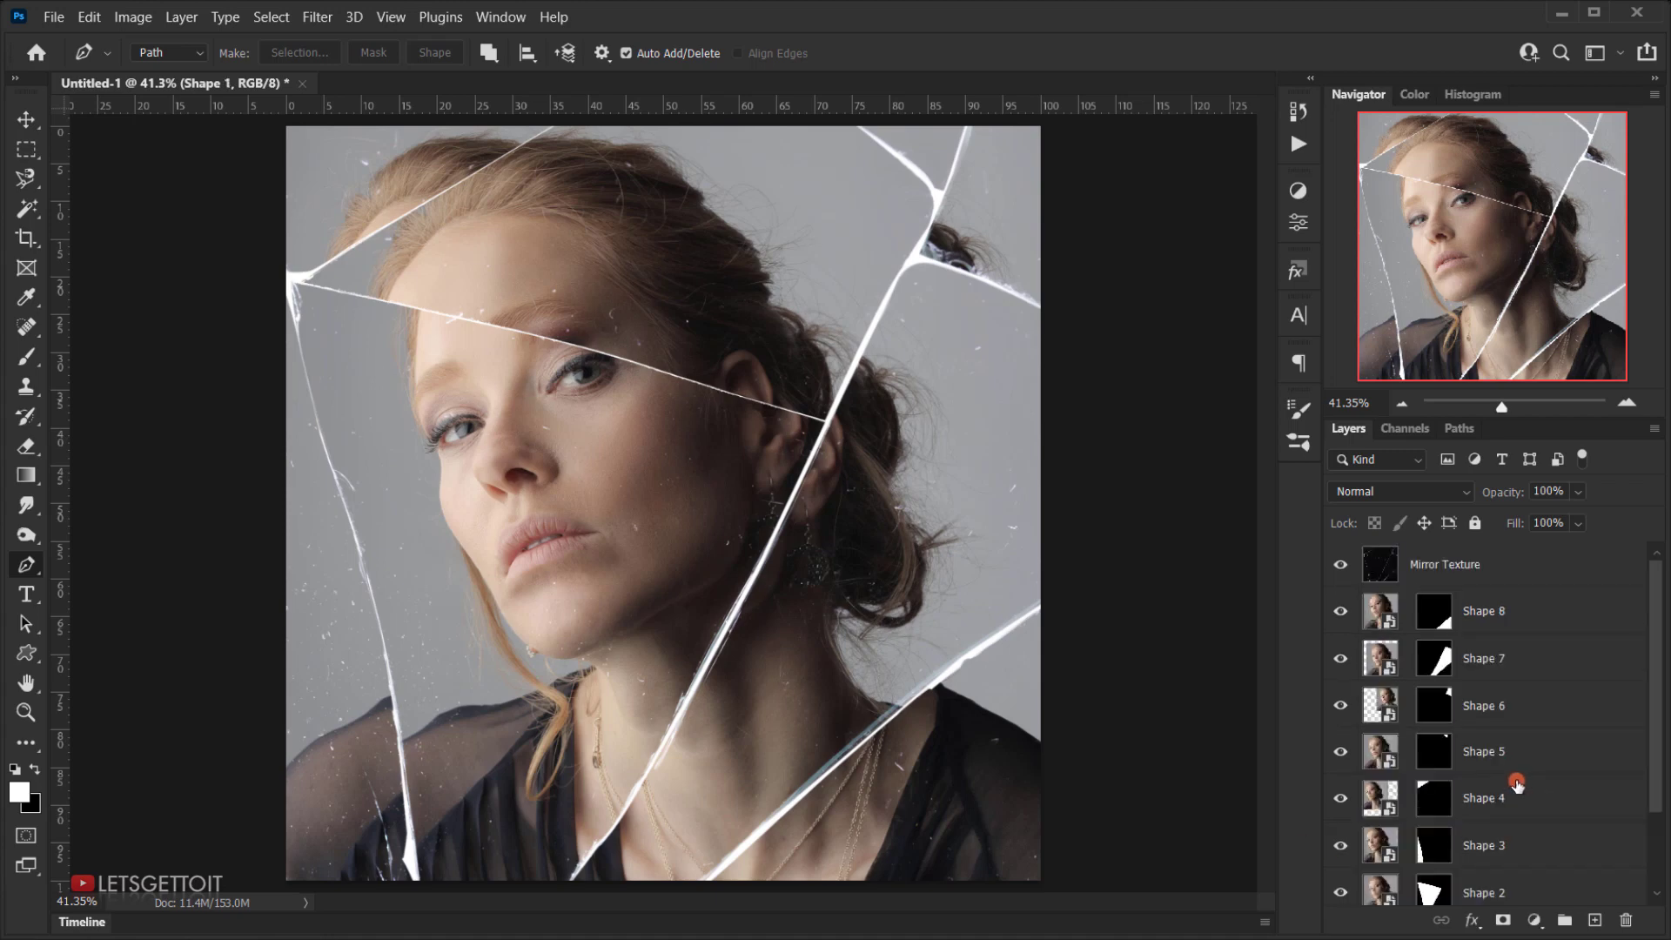
pyautogui.keyDown('shift'); pyautogui.click(1515, 613); pyautogui.keyUp('shift')
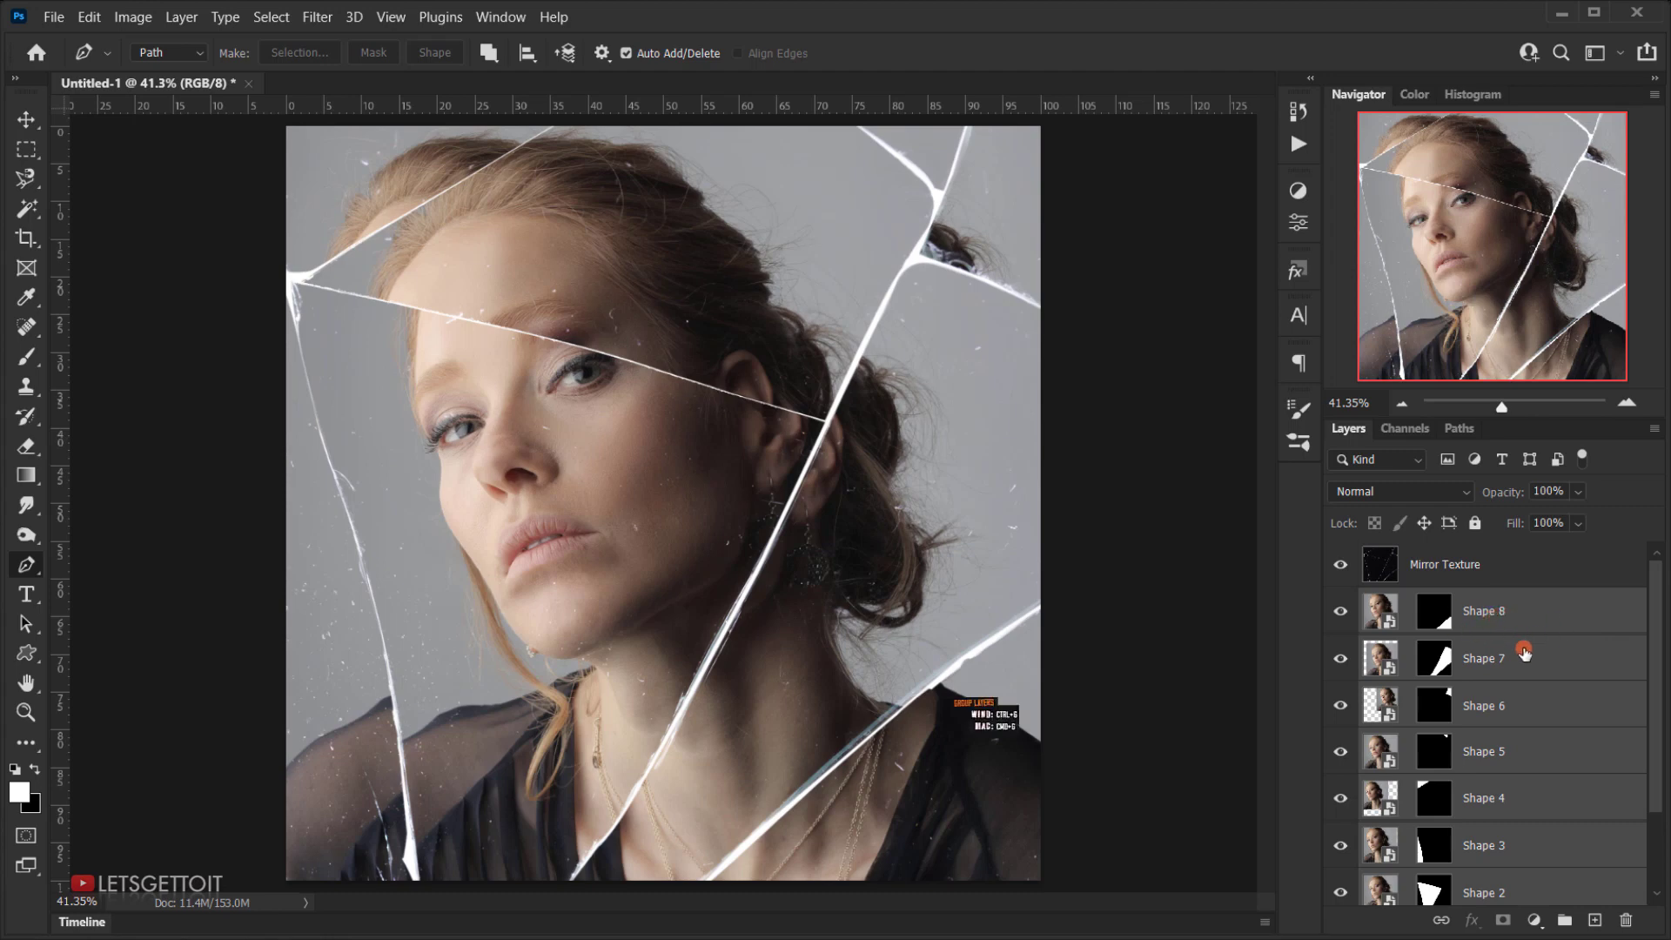
pyautogui.hotkey('ctrl', 'g')
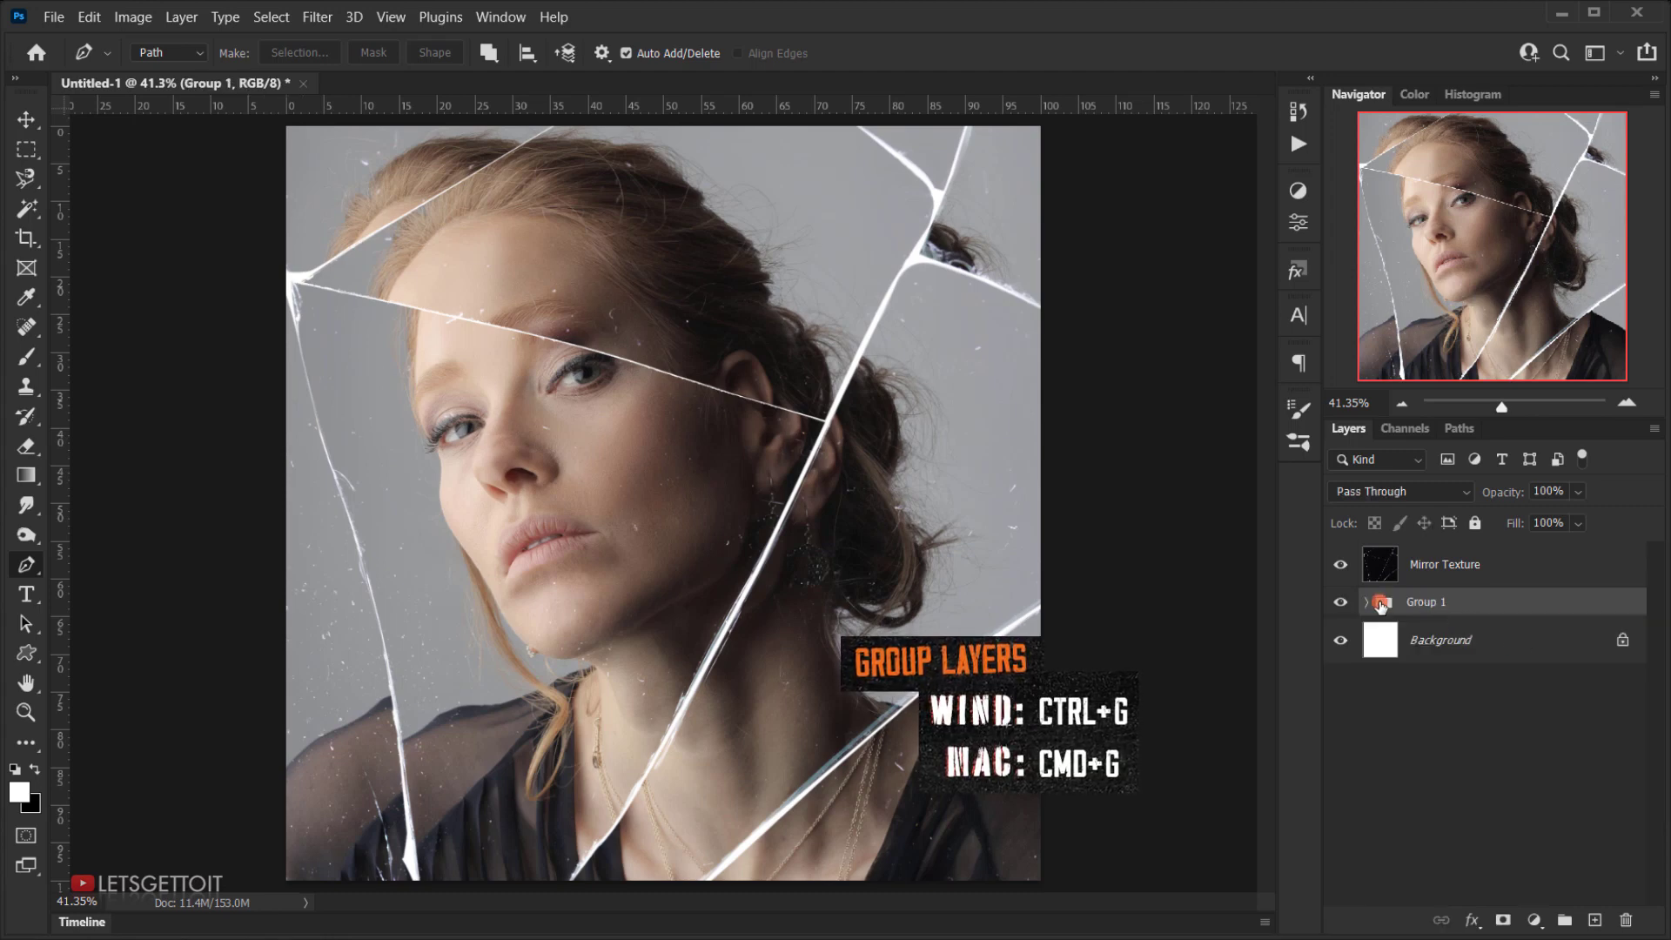
pyautogui.doubleClick(1435, 603)
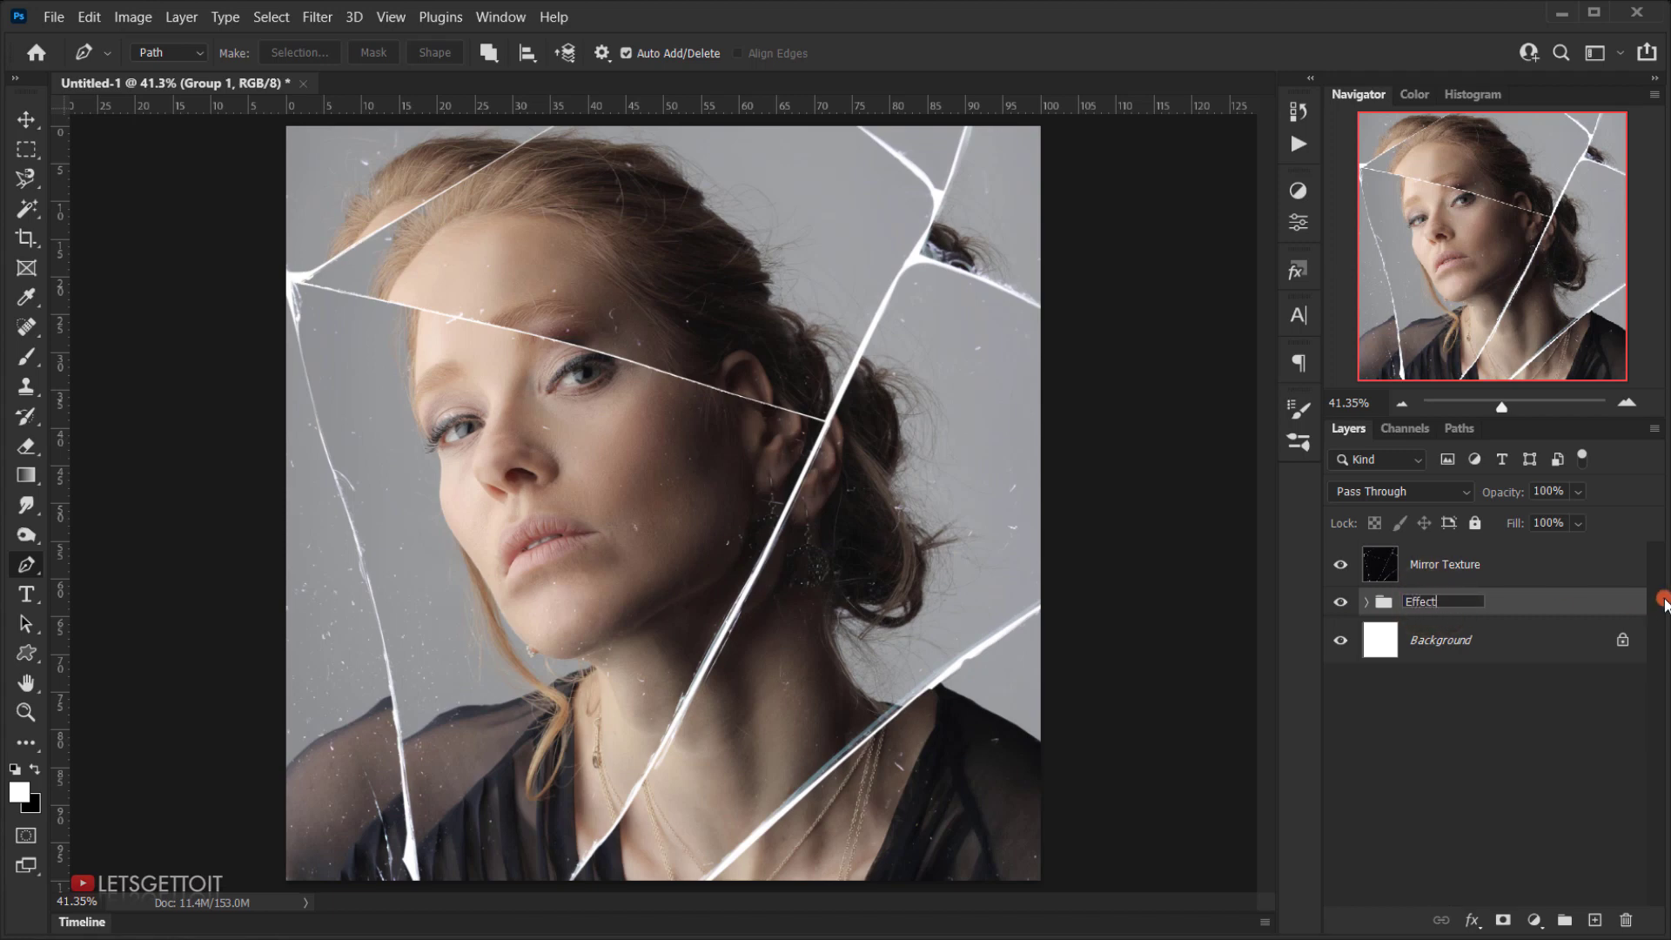
pyautogui.press('Return')
pyautogui.click(1338, 603)
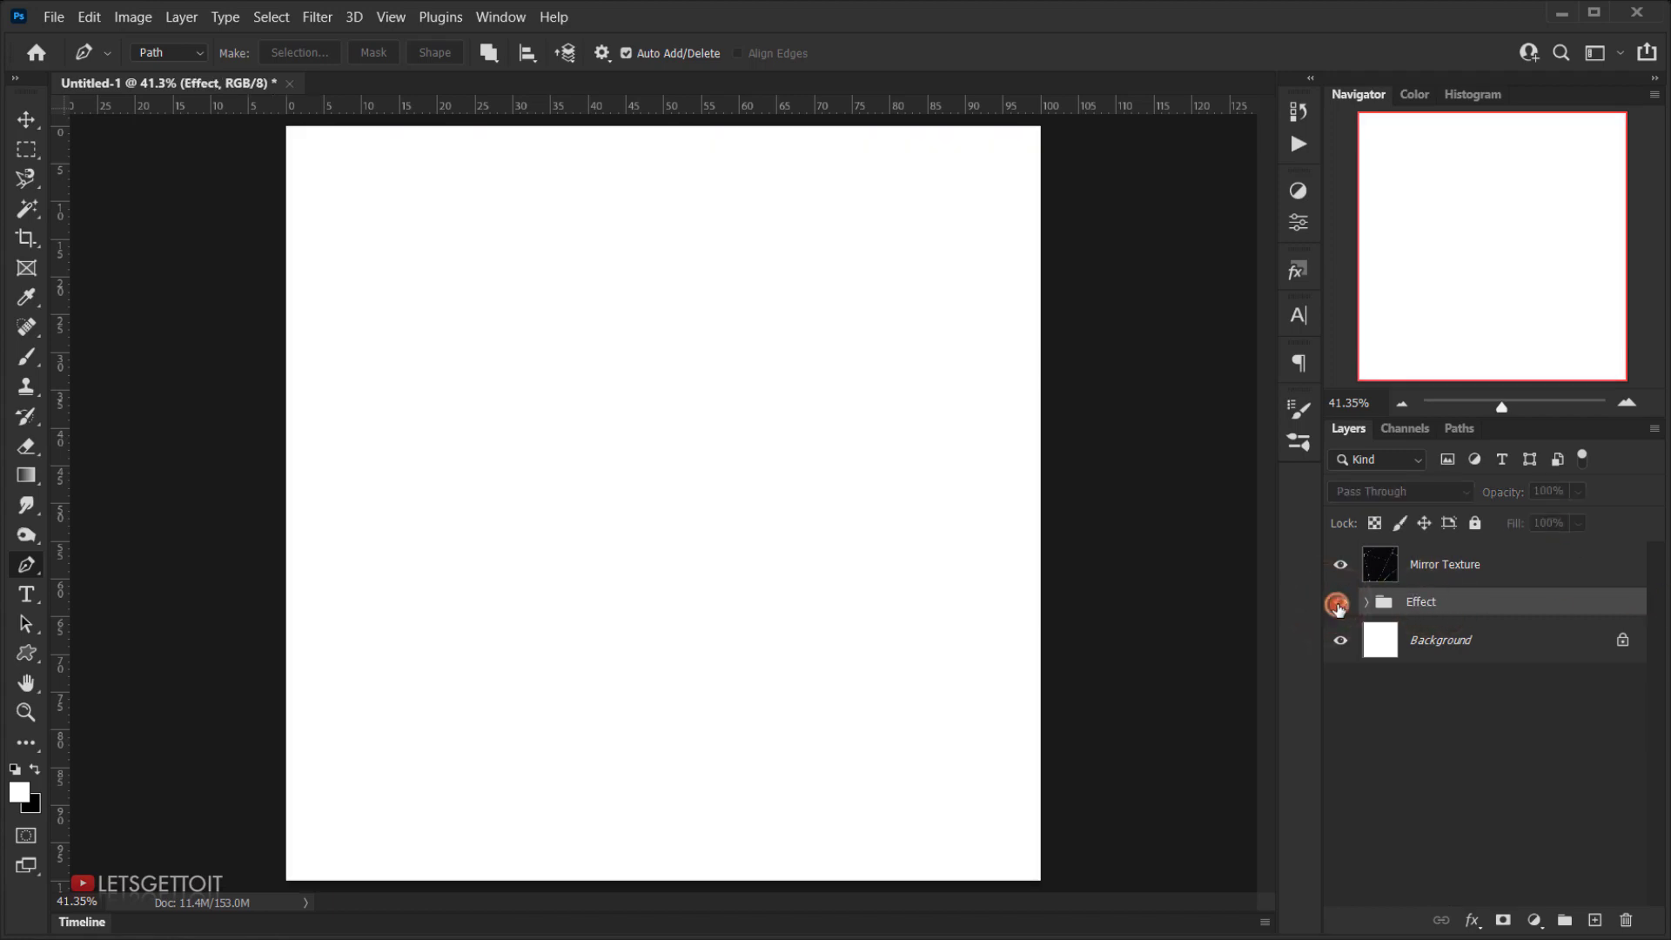
pyautogui.click(1339, 602)
pyautogui.scroll(-1, 540, 474)
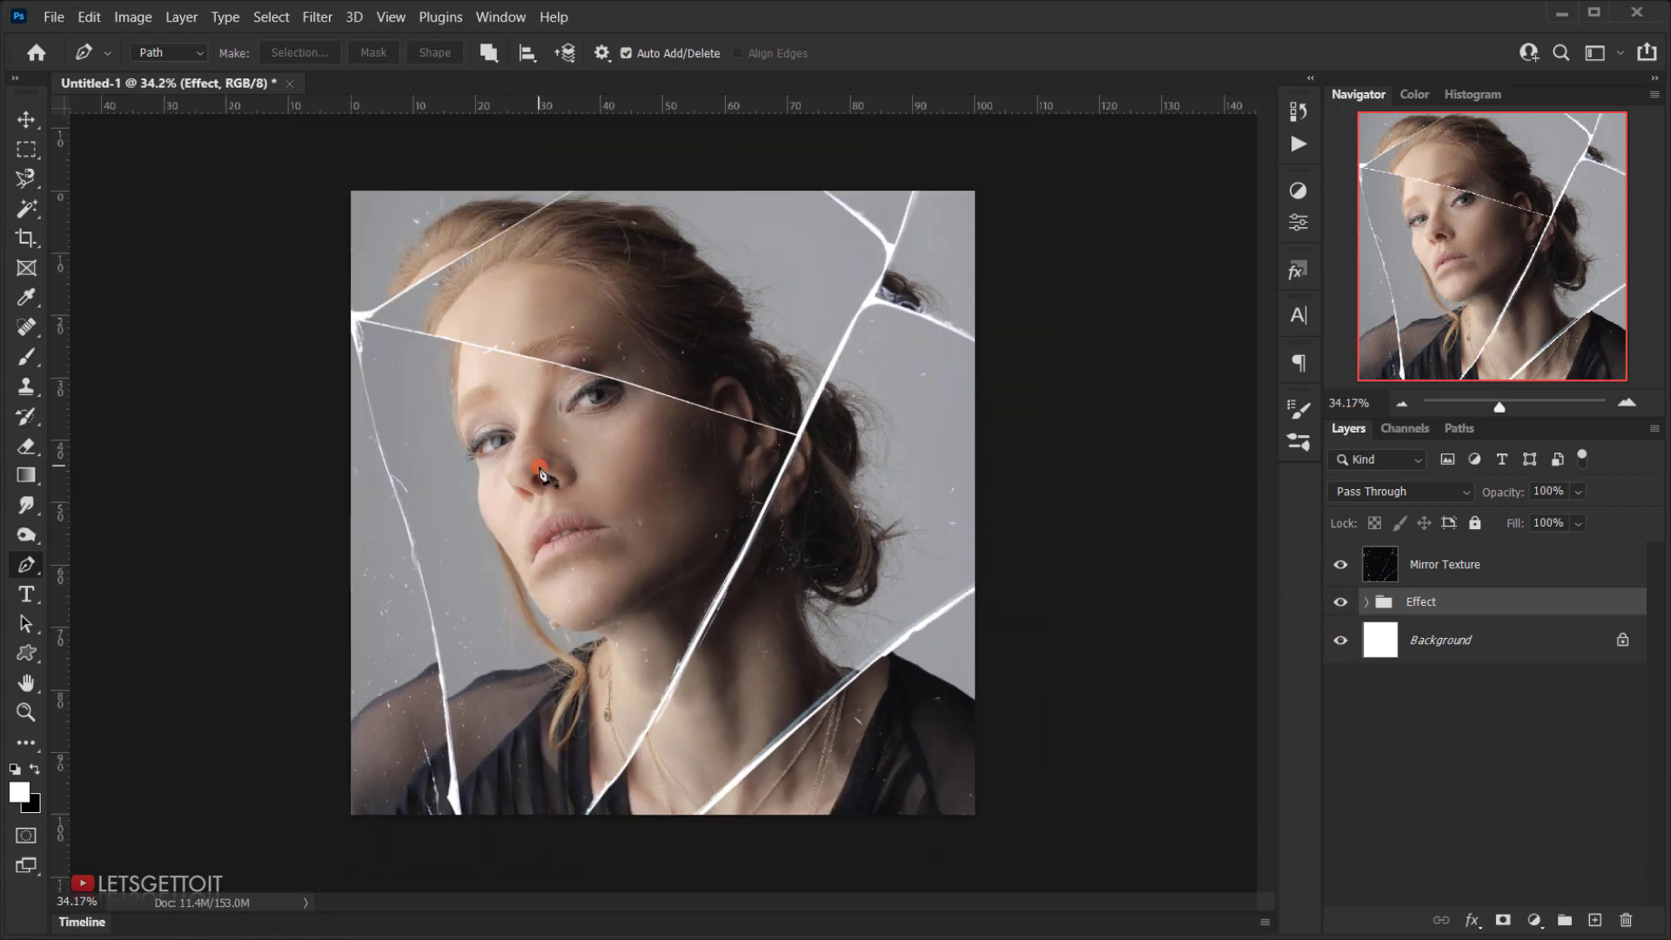
pyautogui.scroll(1, 539, 475)
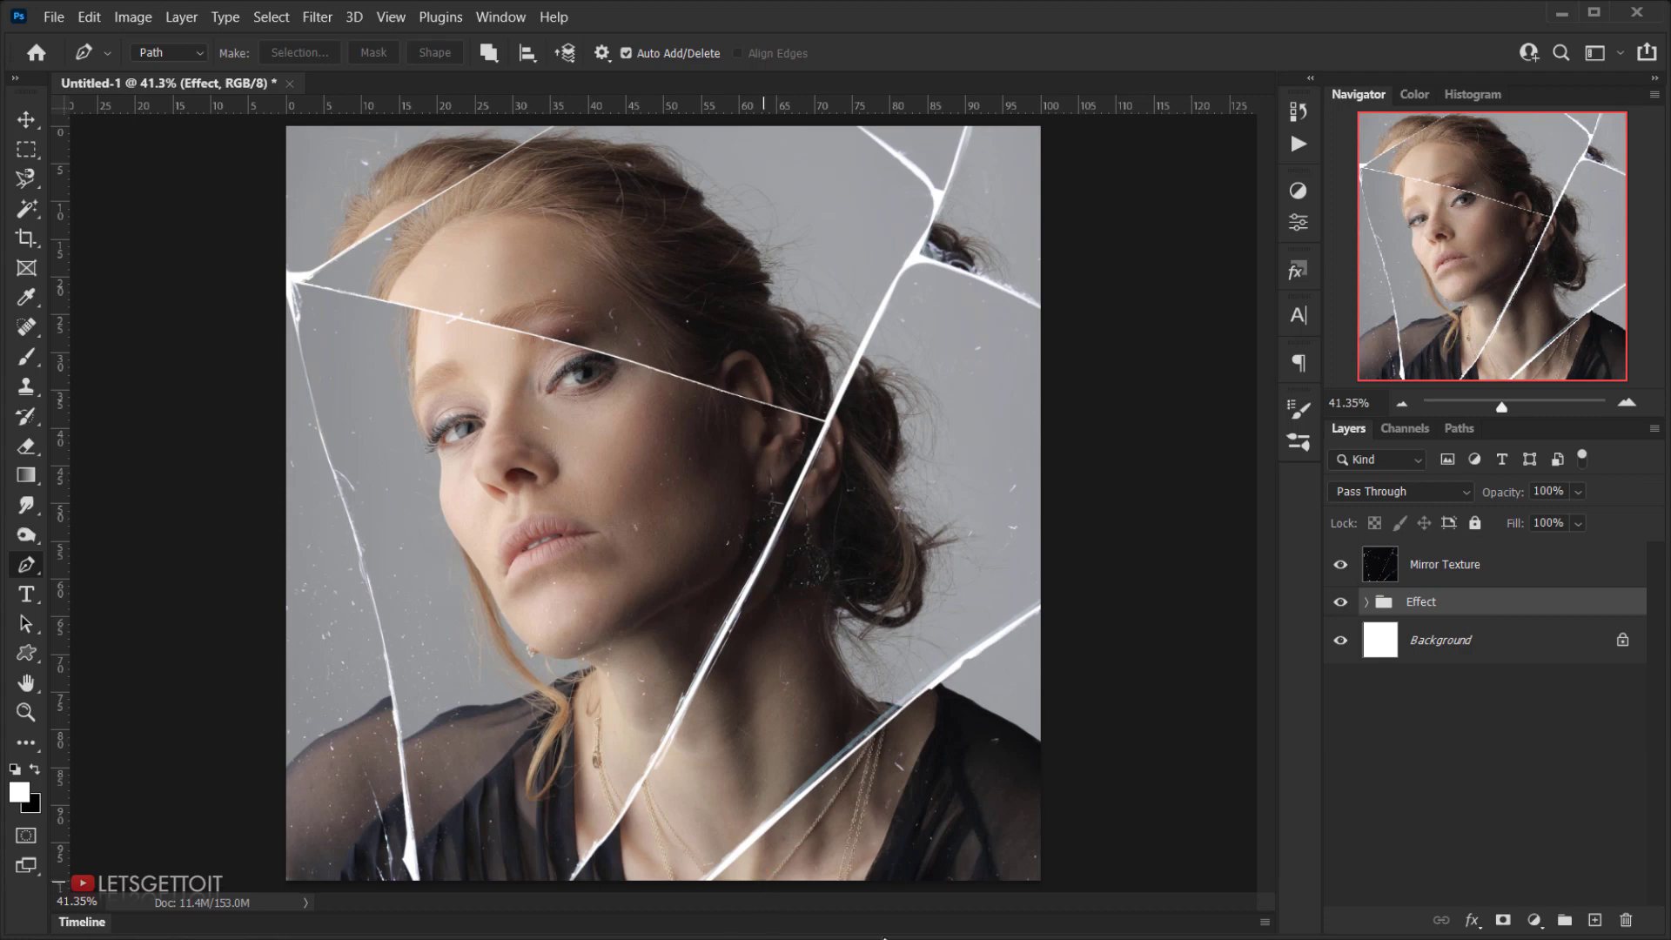
# Switch to File Explorer and place Texturelabs_Glass_125S.jpg from the Broken Mirror 2 folder into the Photoshop document.
pyautogui.hotkey('alt', 'Tab')
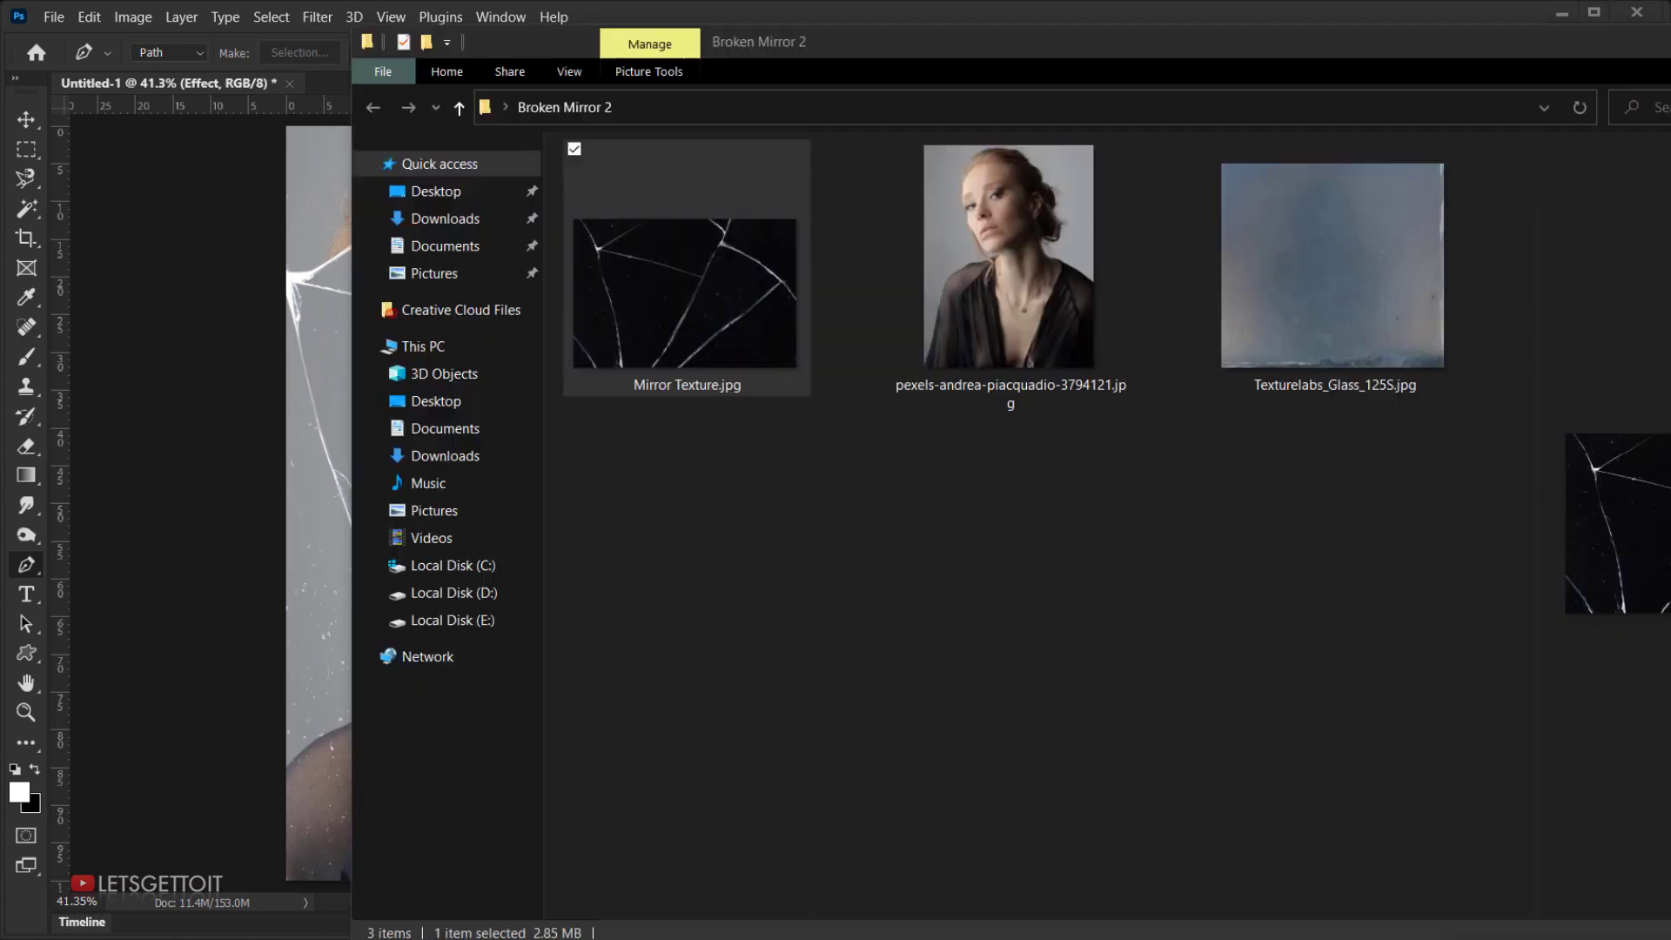
pyautogui.click(1356, 293)
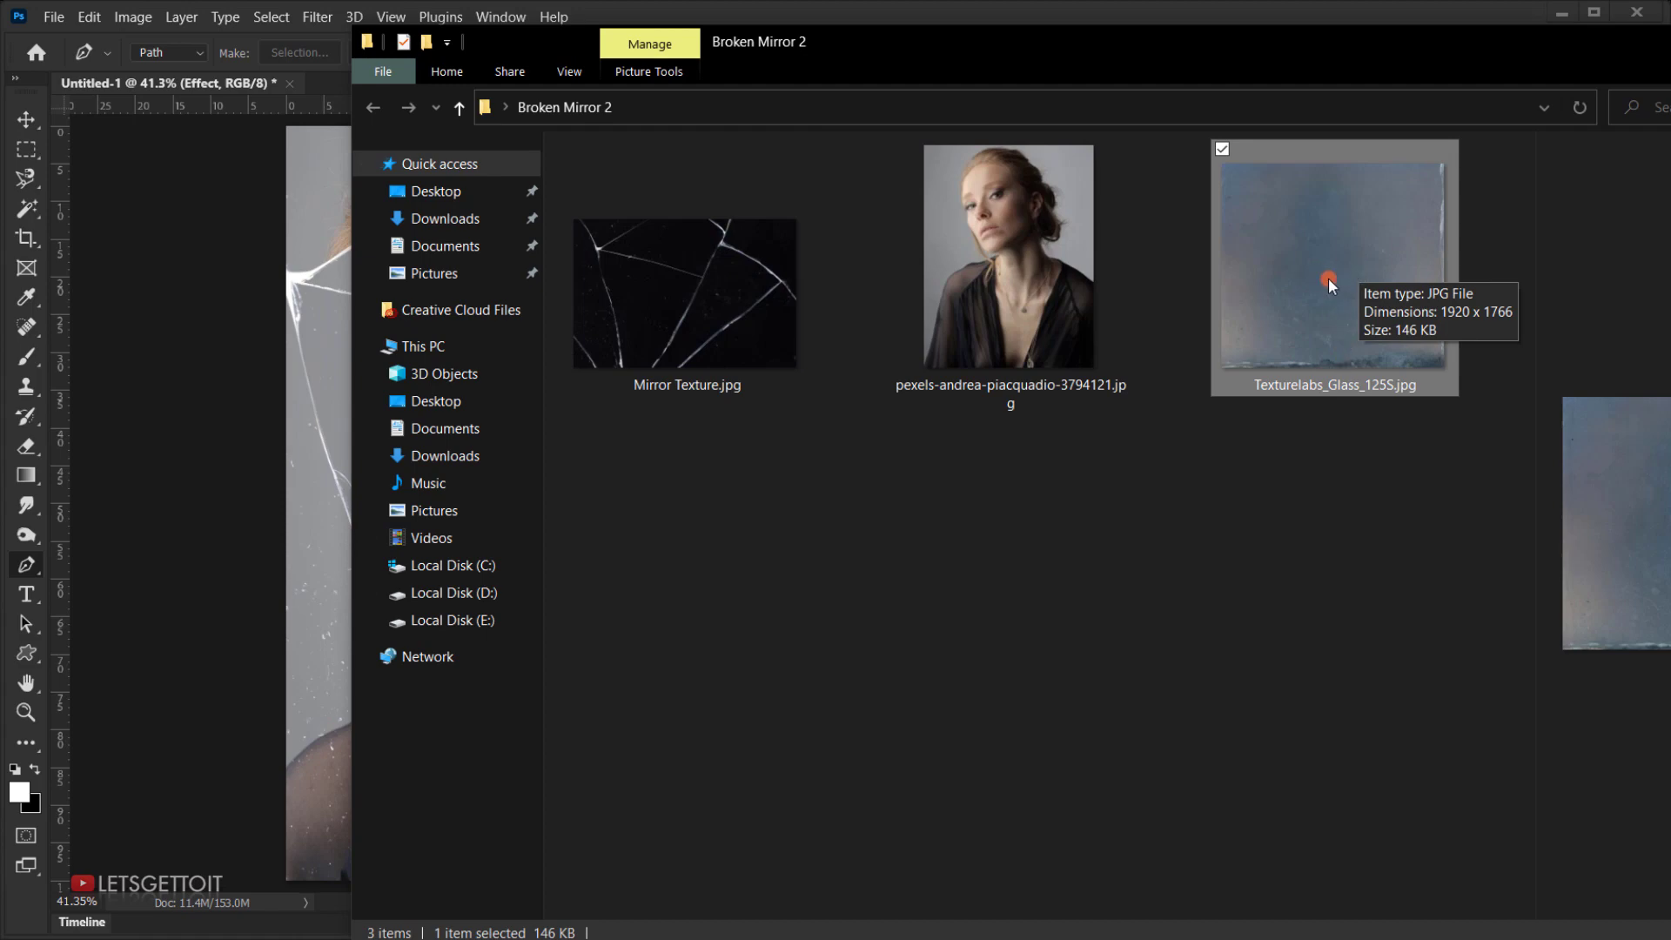
pyautogui.moveTo(1330, 246); pyautogui.dragTo(331, 451)
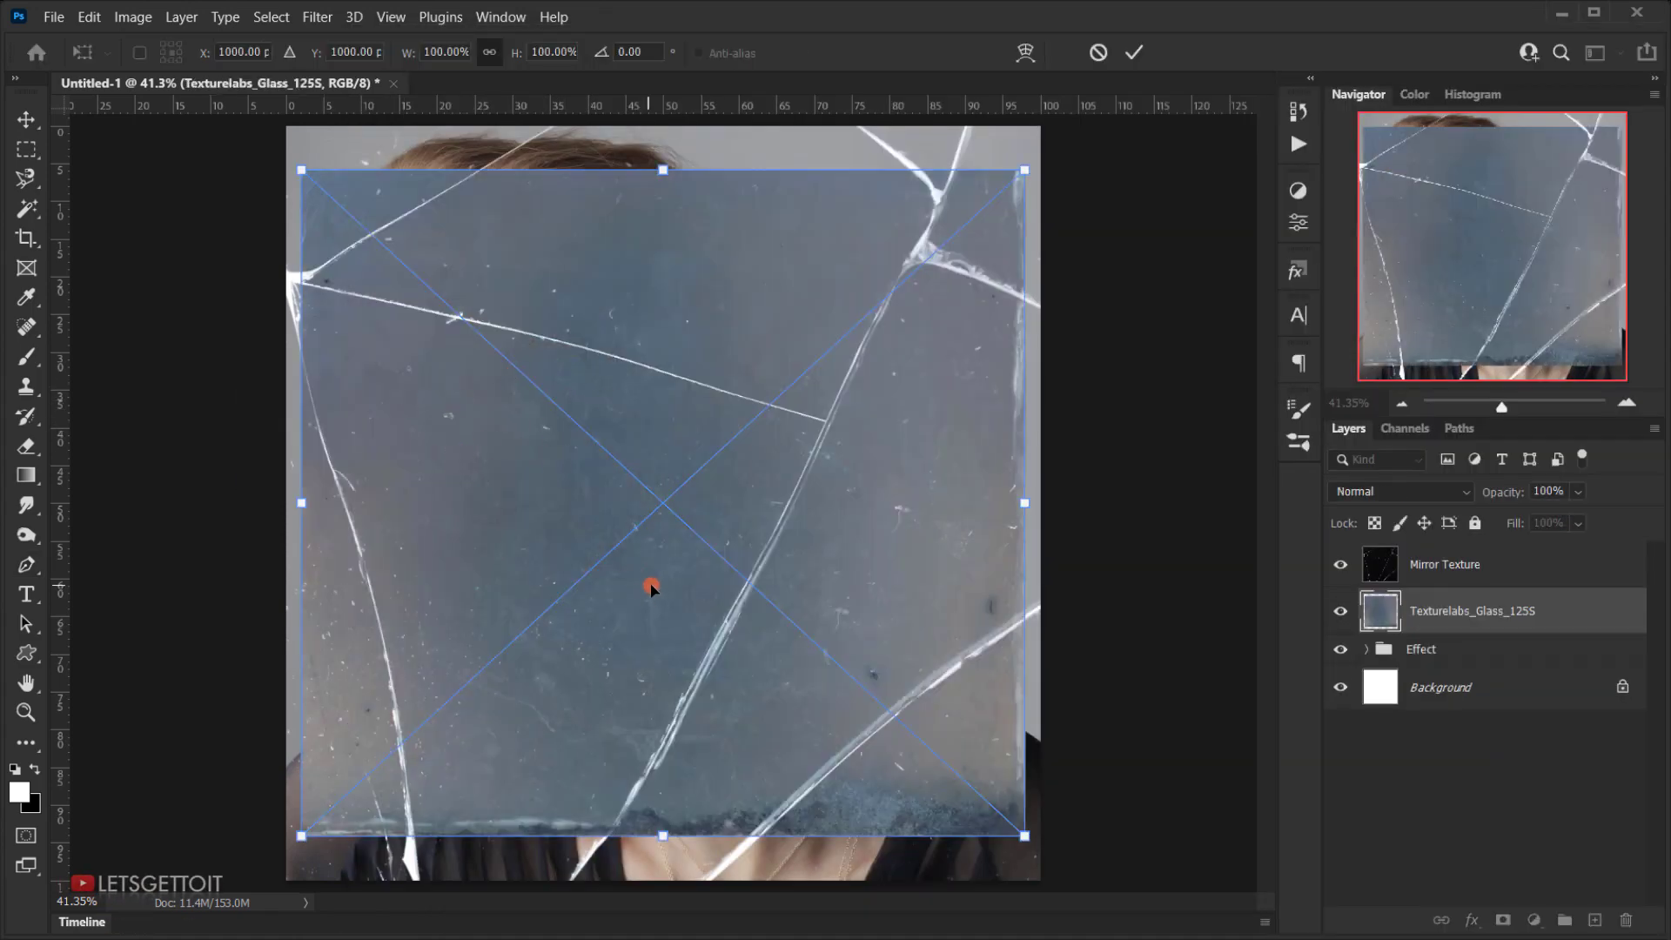
# Stretch the placed glass texture to cover the whole canvas, at 104.17% width and 113.25% height, and commit the transform.
pyautogui.moveTo(651, 583); pyautogui.dragTo(630, 582)
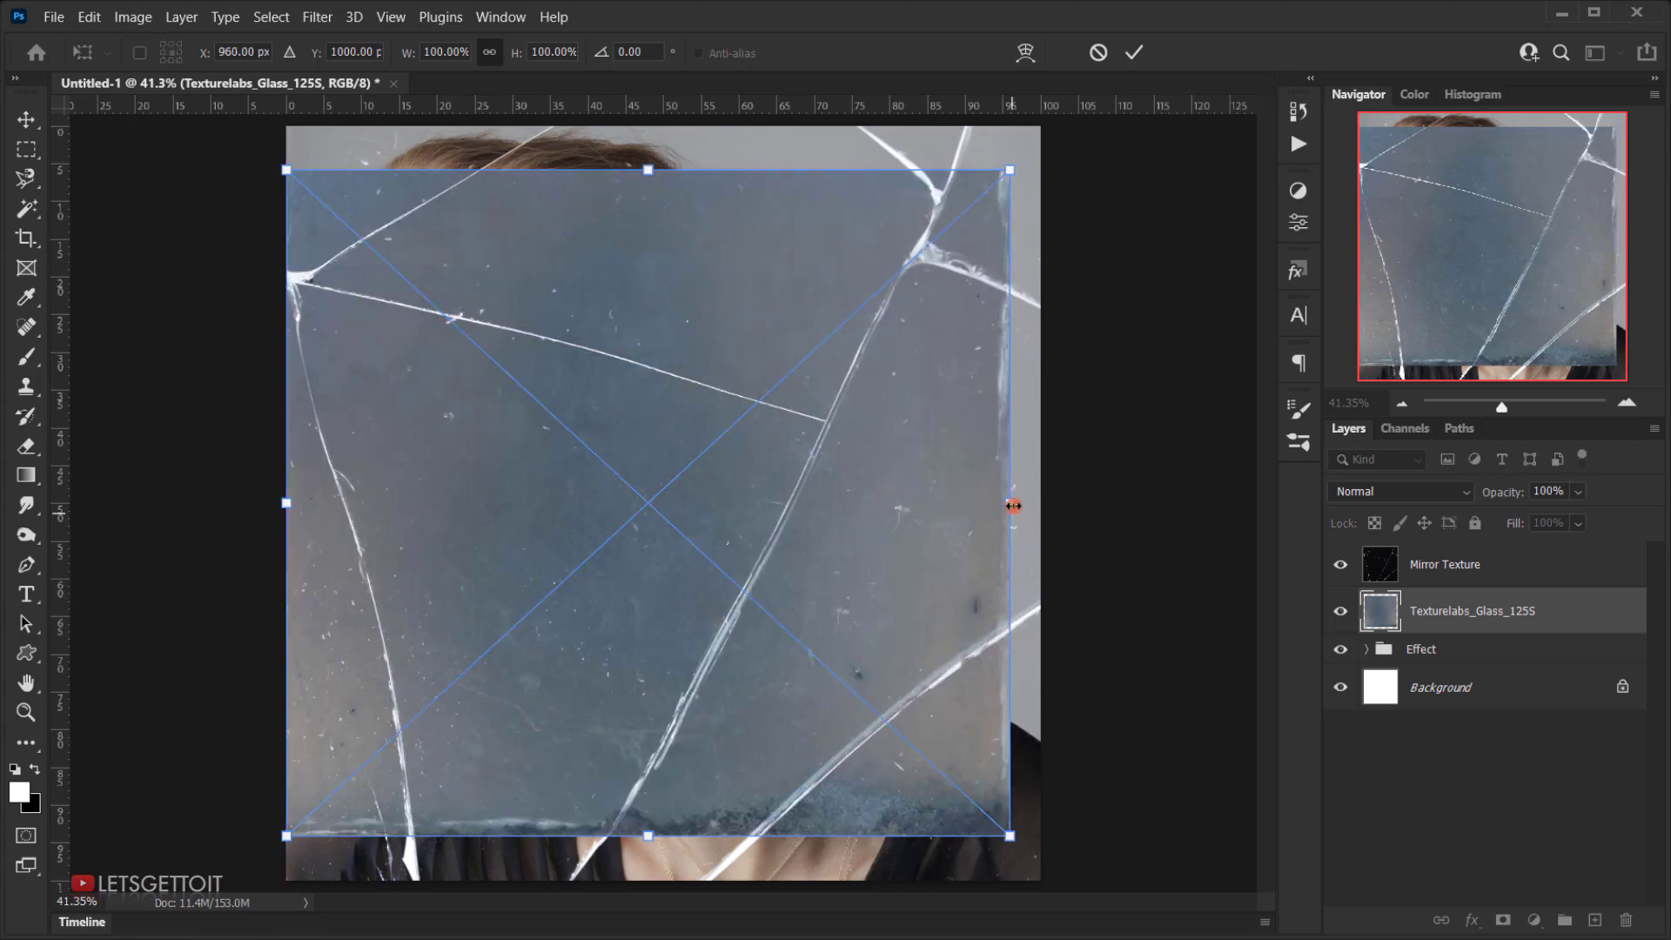
pyautogui.moveTo(1015, 504); pyautogui.dragTo(1045, 508)
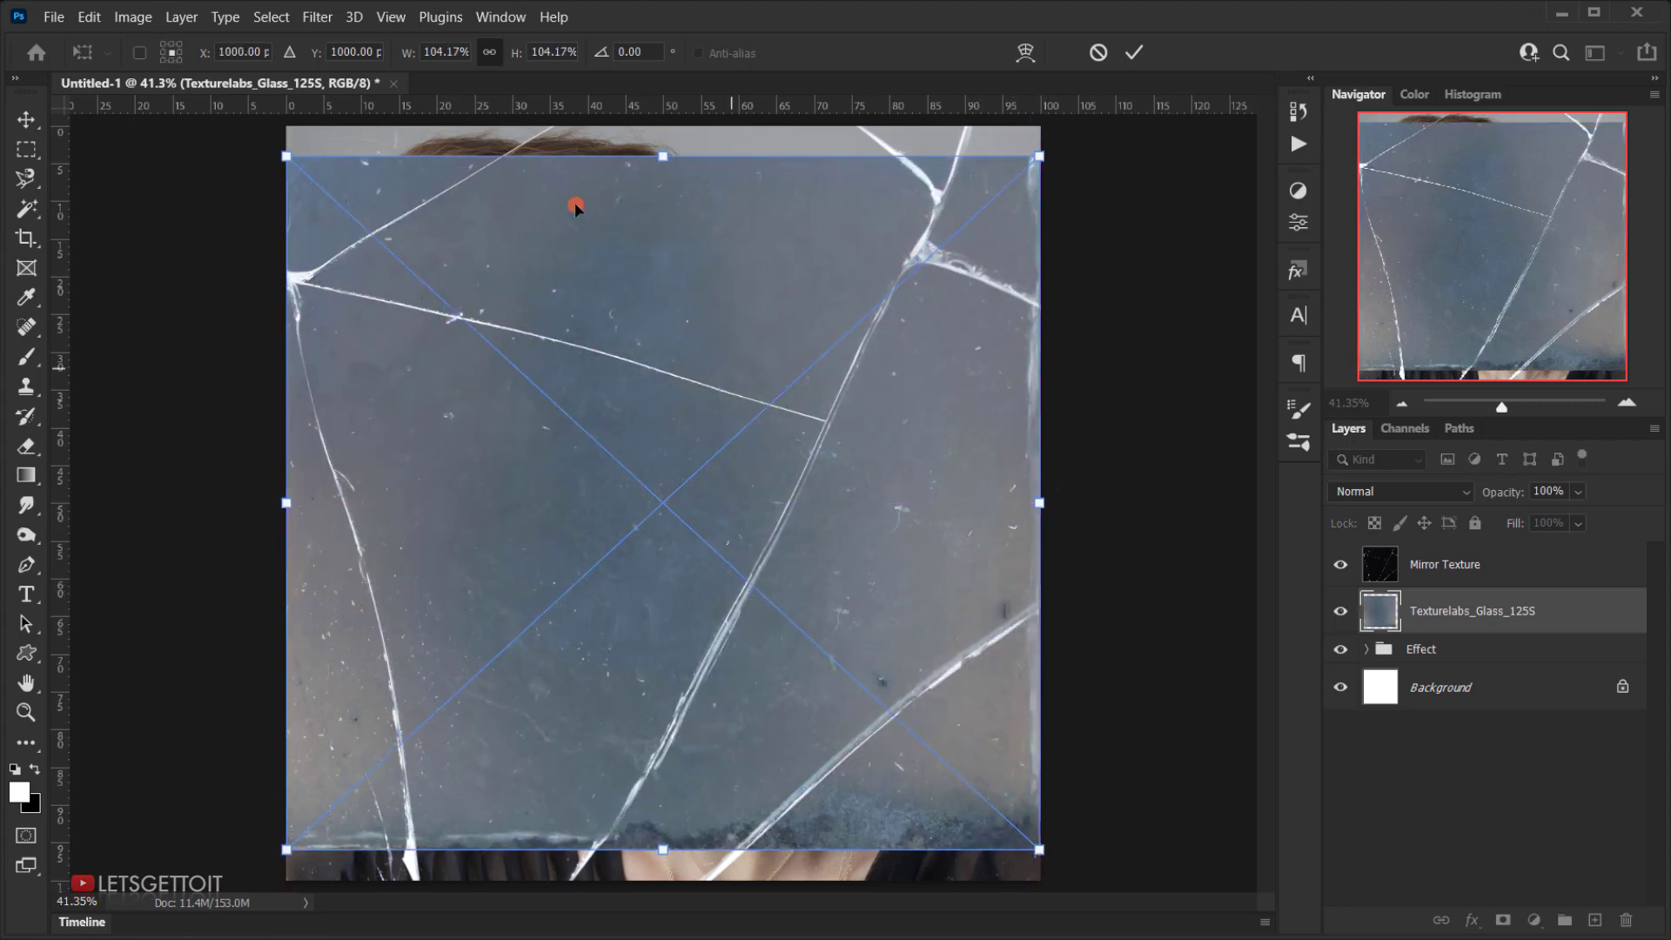
pyautogui.moveTo(658, 158); pyautogui.dragTo(660, 126)
pyautogui.moveTo(659, 846); pyautogui.dragTo(660, 879)
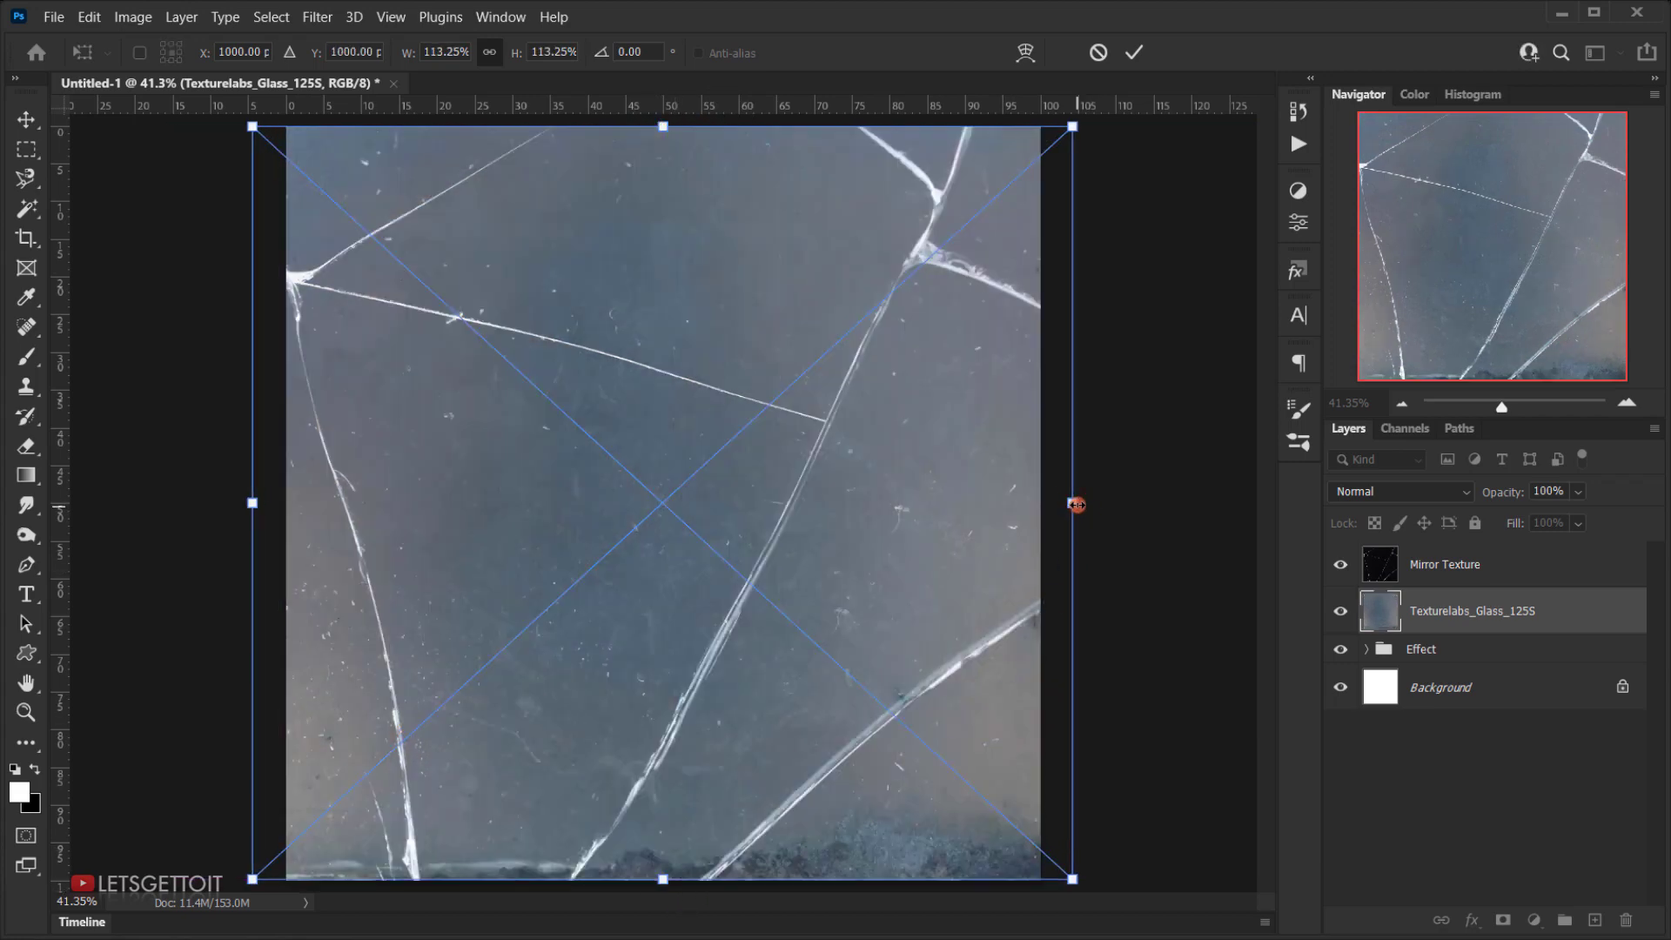
pyautogui.moveTo(1076, 506); pyautogui.dragTo(1039, 504)
pyautogui.moveTo(258, 532); pyautogui.dragTo(286, 503)
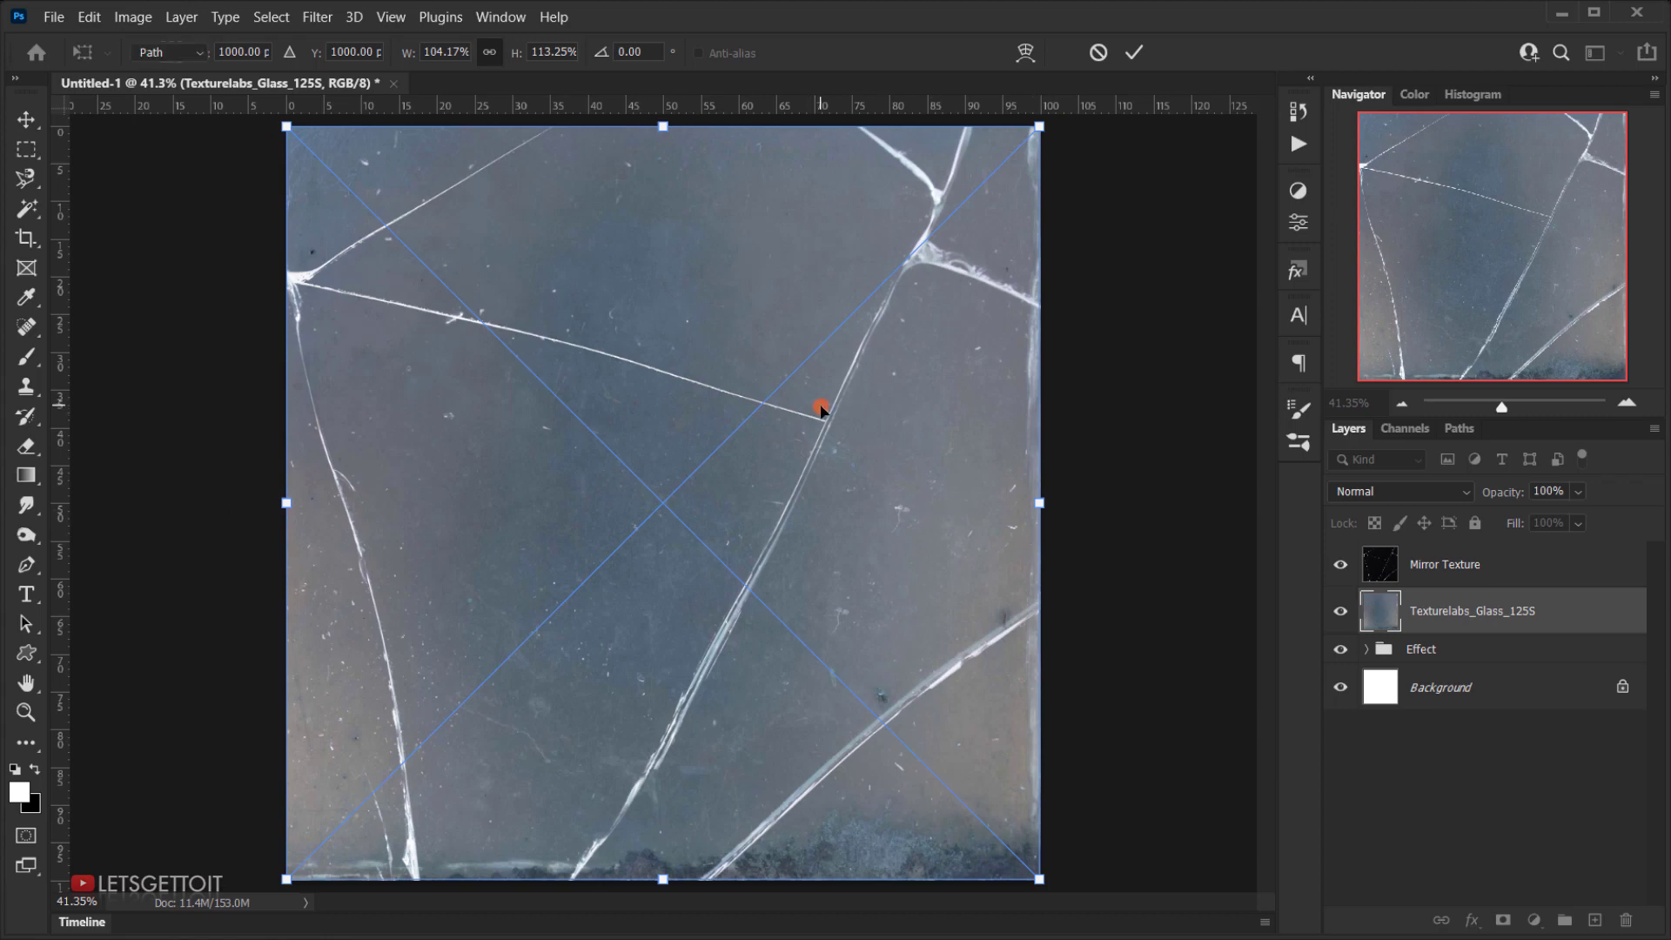
pyautogui.press('Return')
pyautogui.press('p')
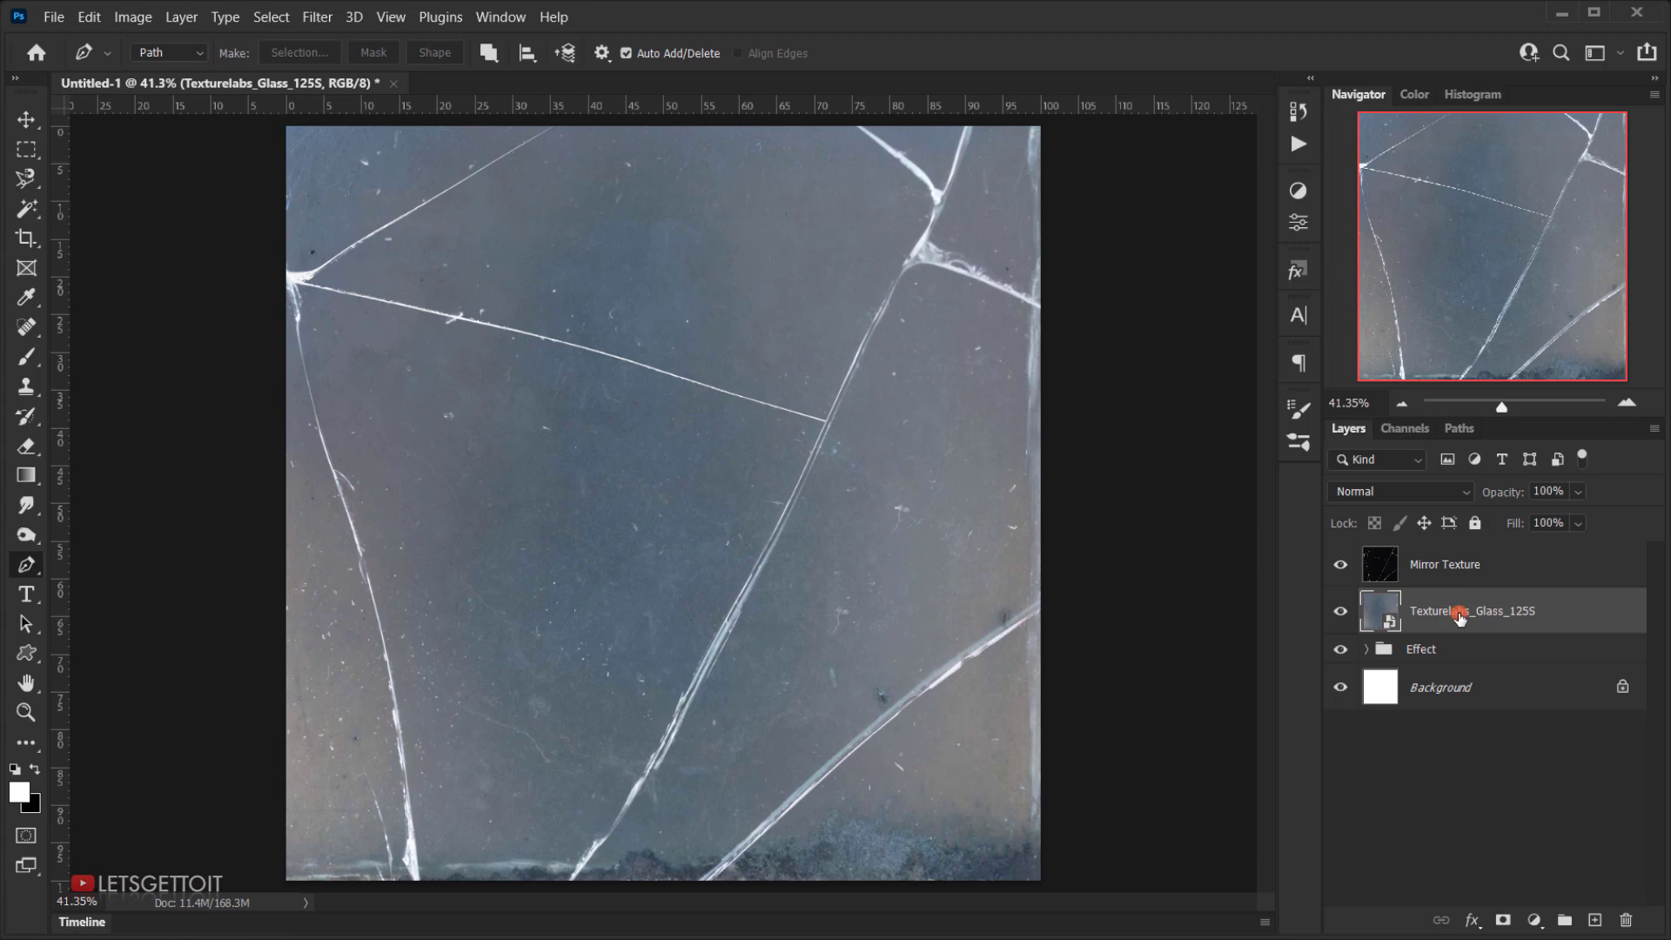
# Rasterize the Texturelabs_Glass_125S layer and desaturate it.
pyautogui.rightClick(1459, 616)
pyautogui.click(1241, 474)
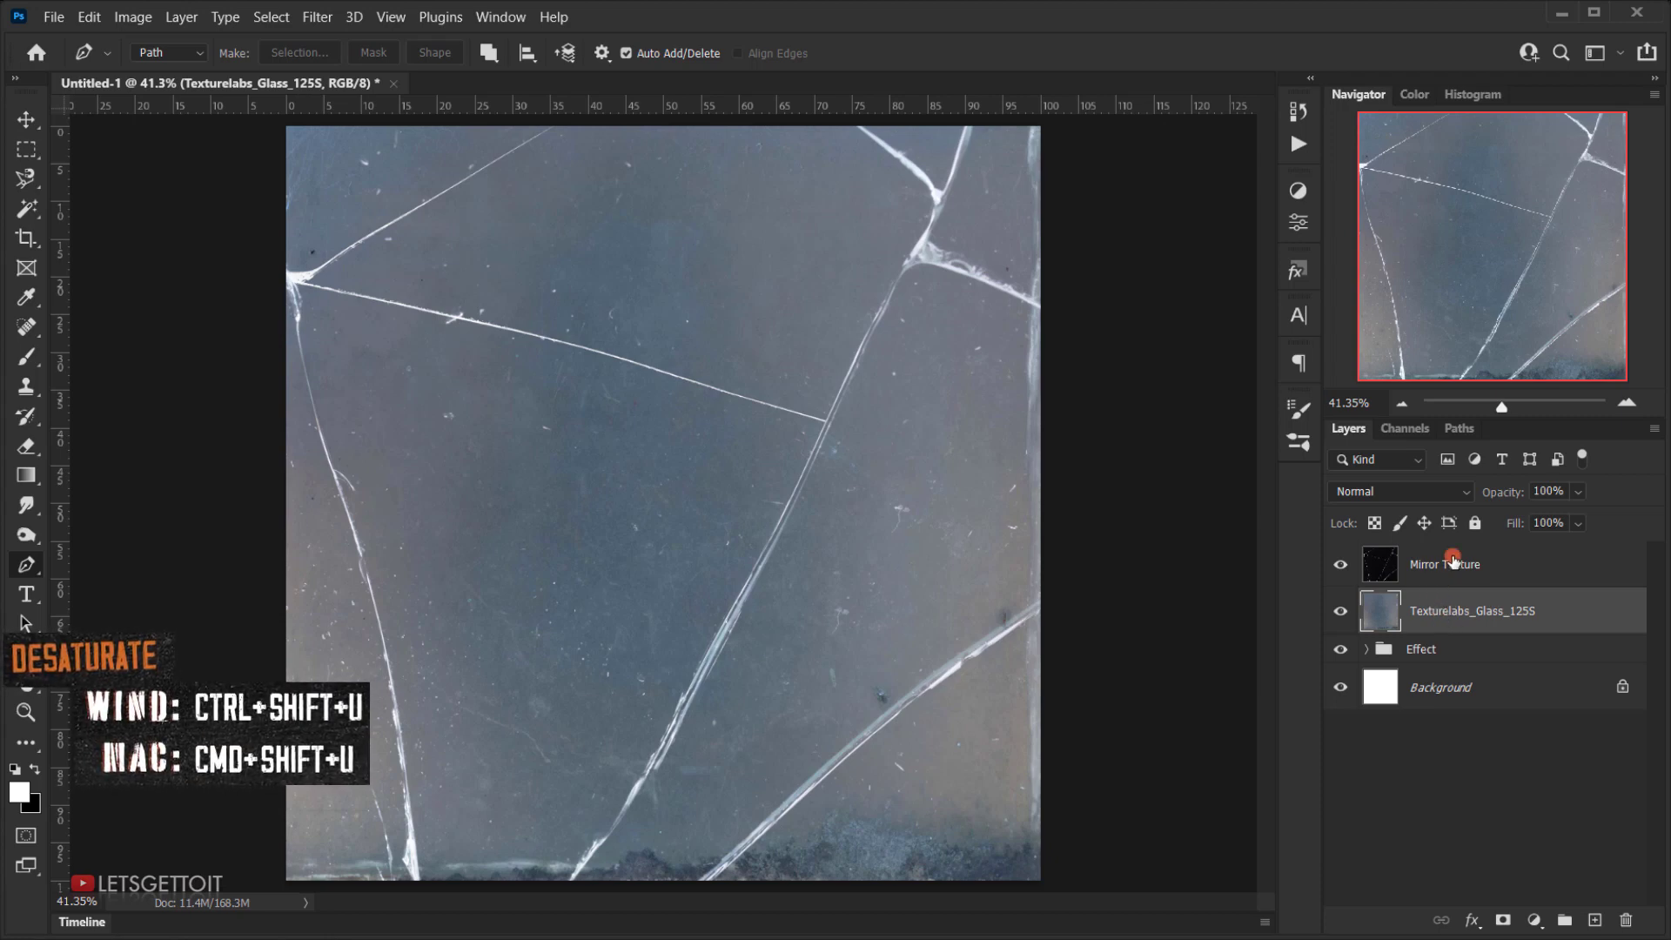
pyautogui.hotkey('ctrl', 'shift', 'u')
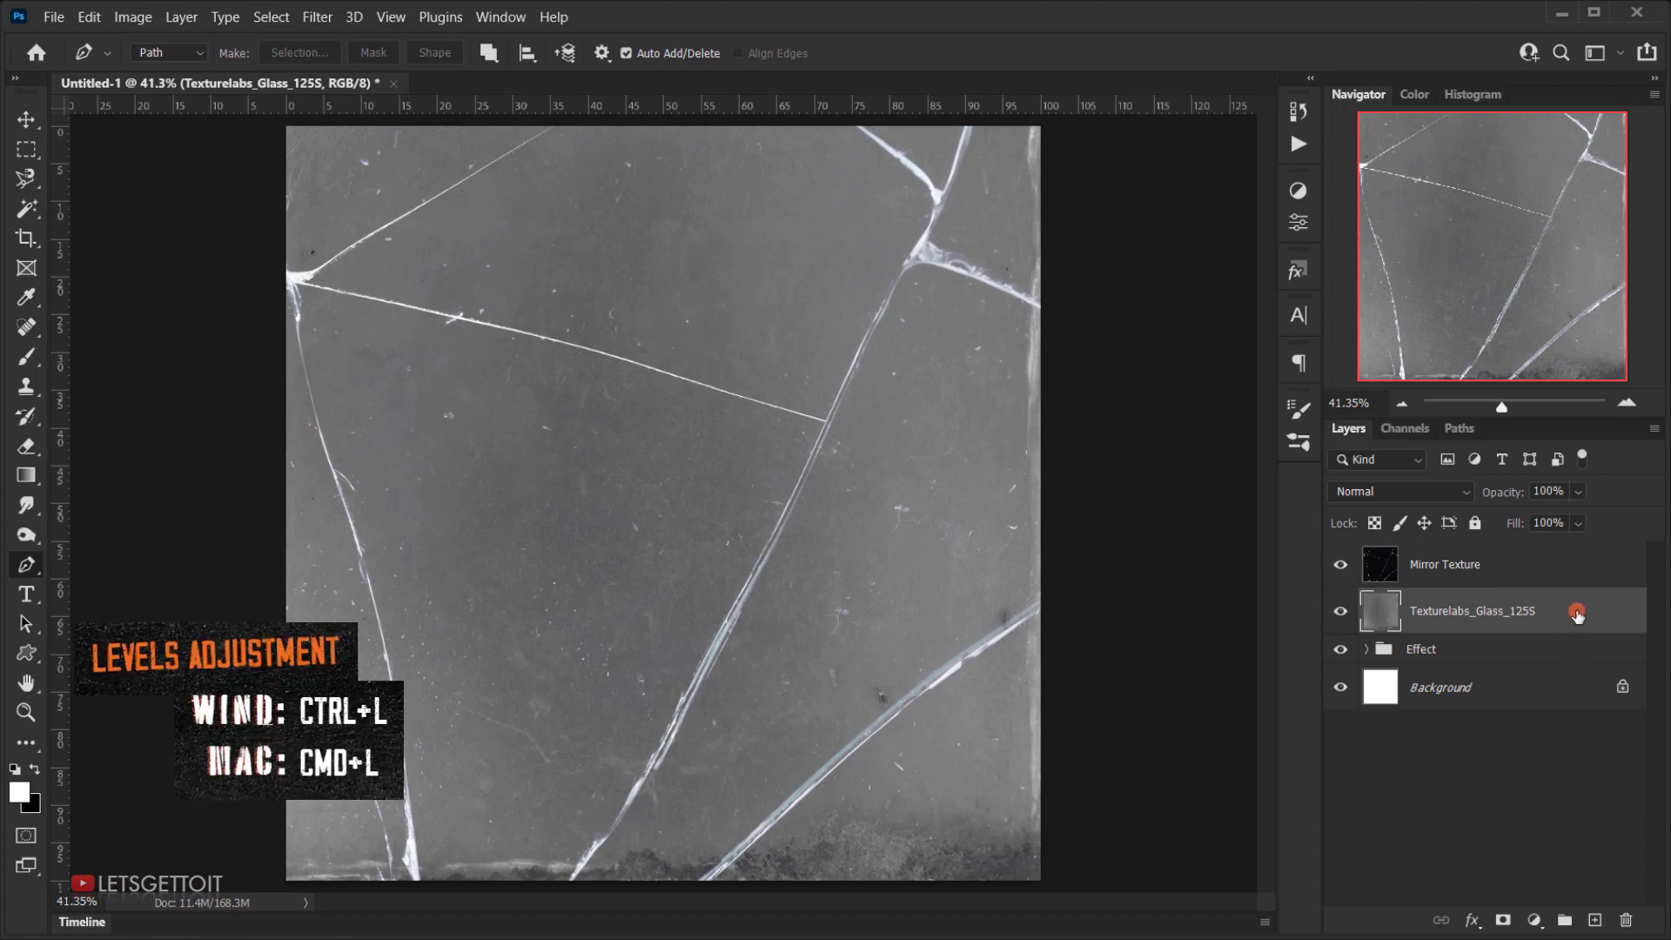
# Increase the glass texture's contrast with Levels, using input values of about 82, 0.83 and 220.
pyautogui.hotkey('ctrl', 'l')
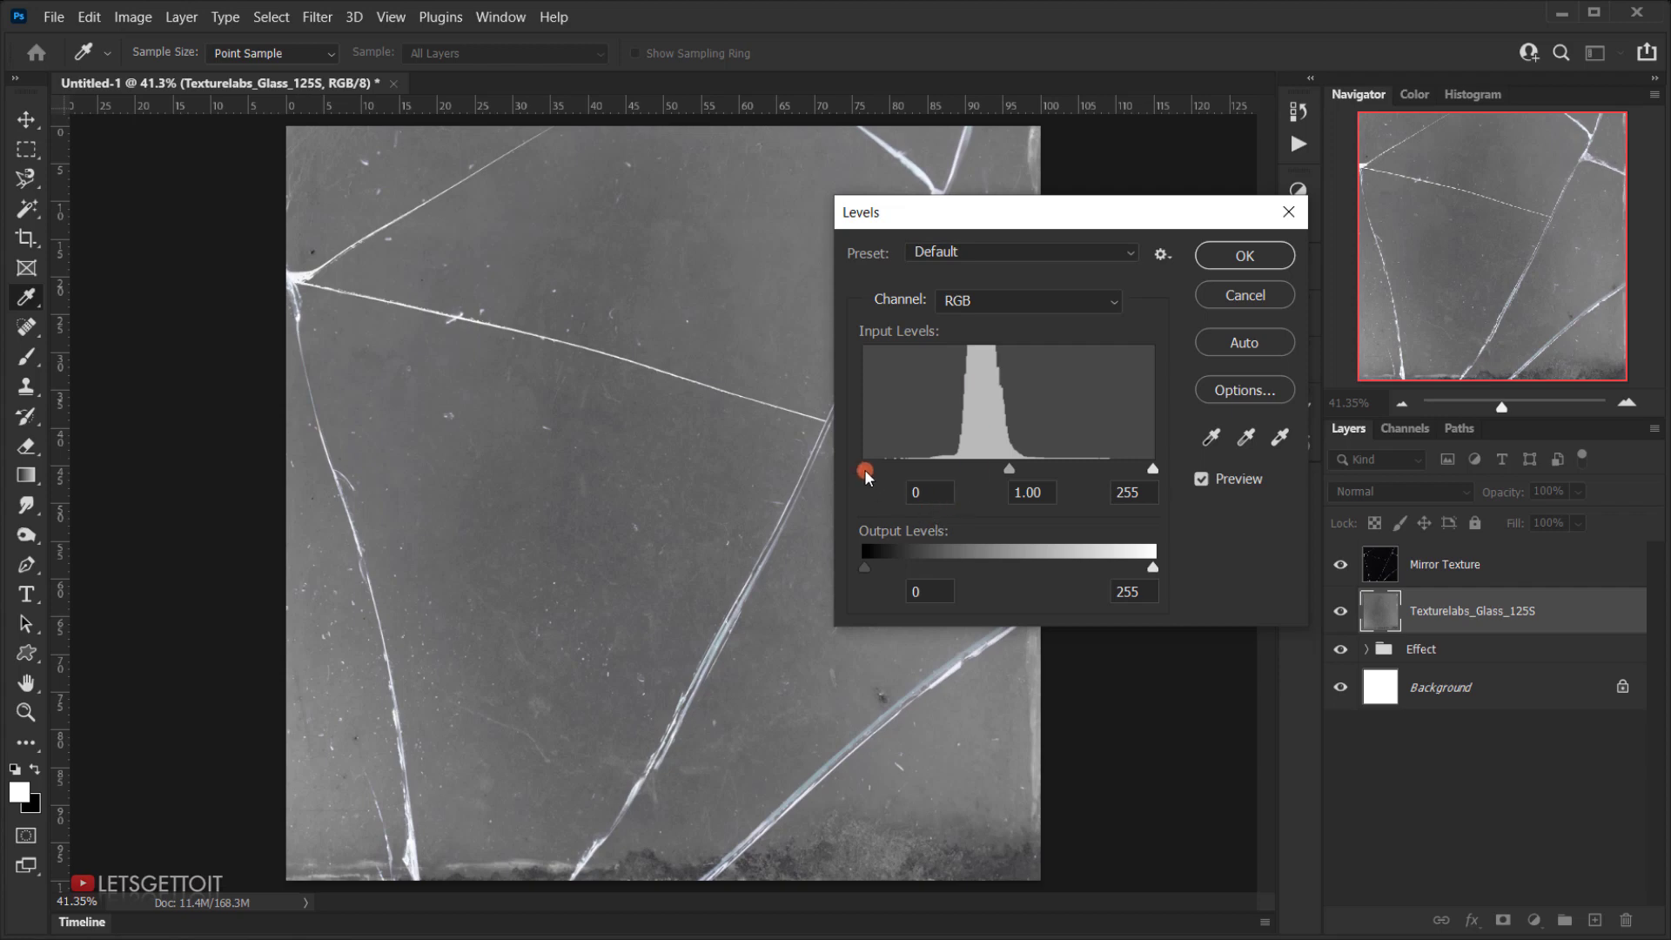
pyautogui.moveTo(866, 473); pyautogui.dragTo(935, 470)
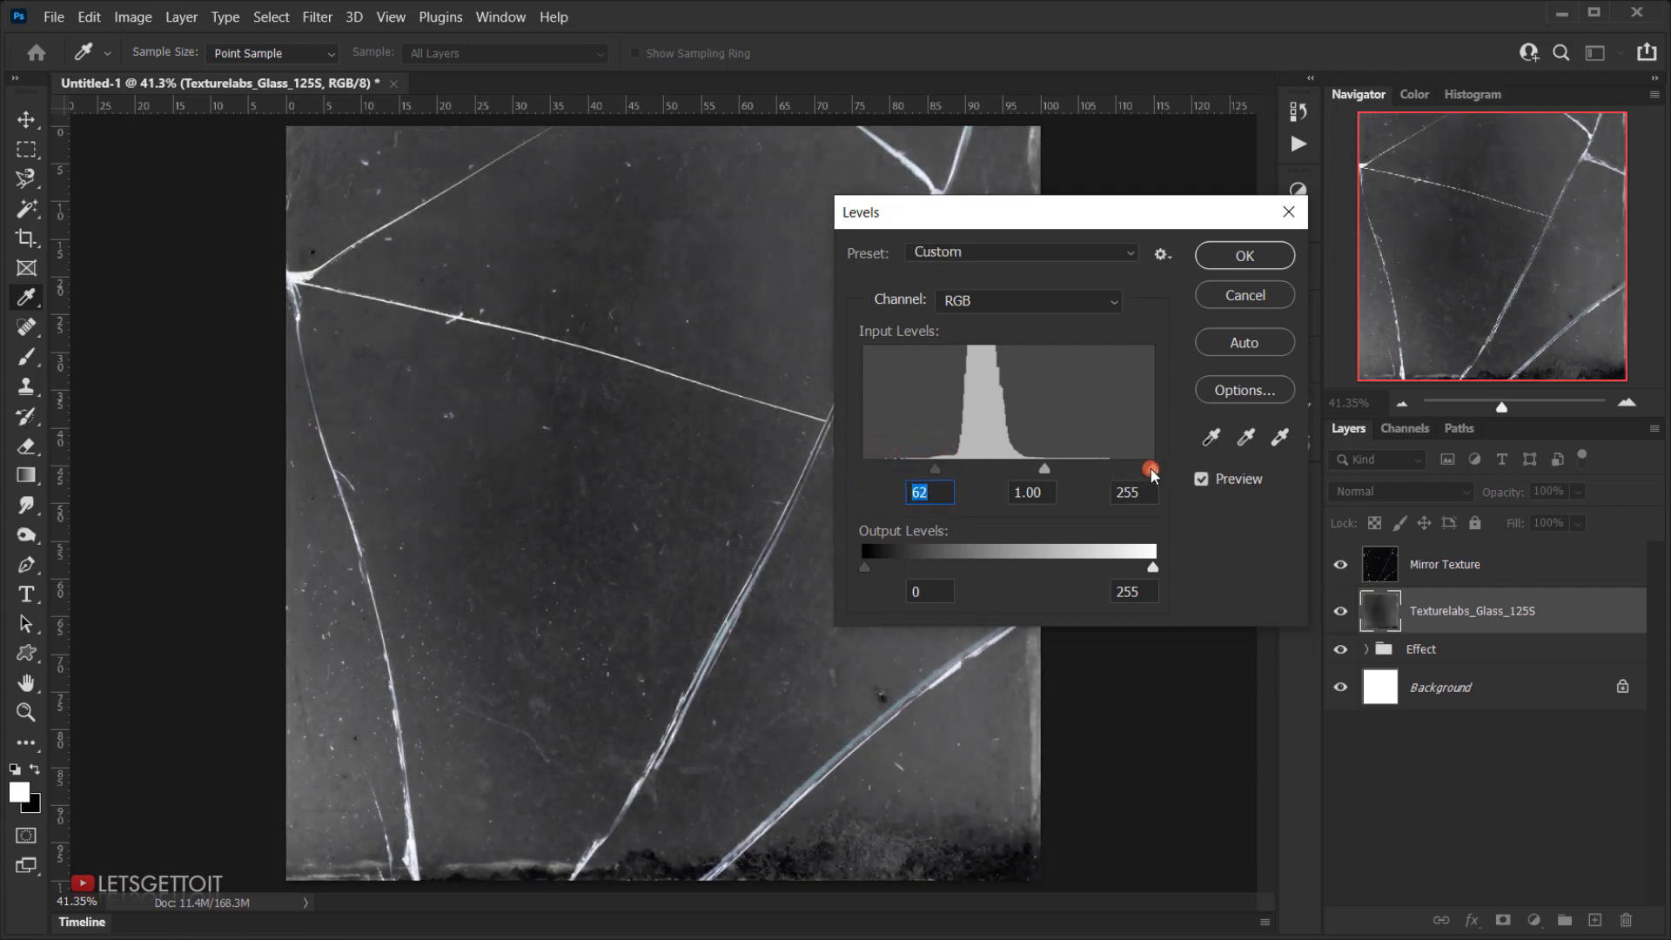
pyautogui.moveTo(1150, 470); pyautogui.dragTo(1112, 470)
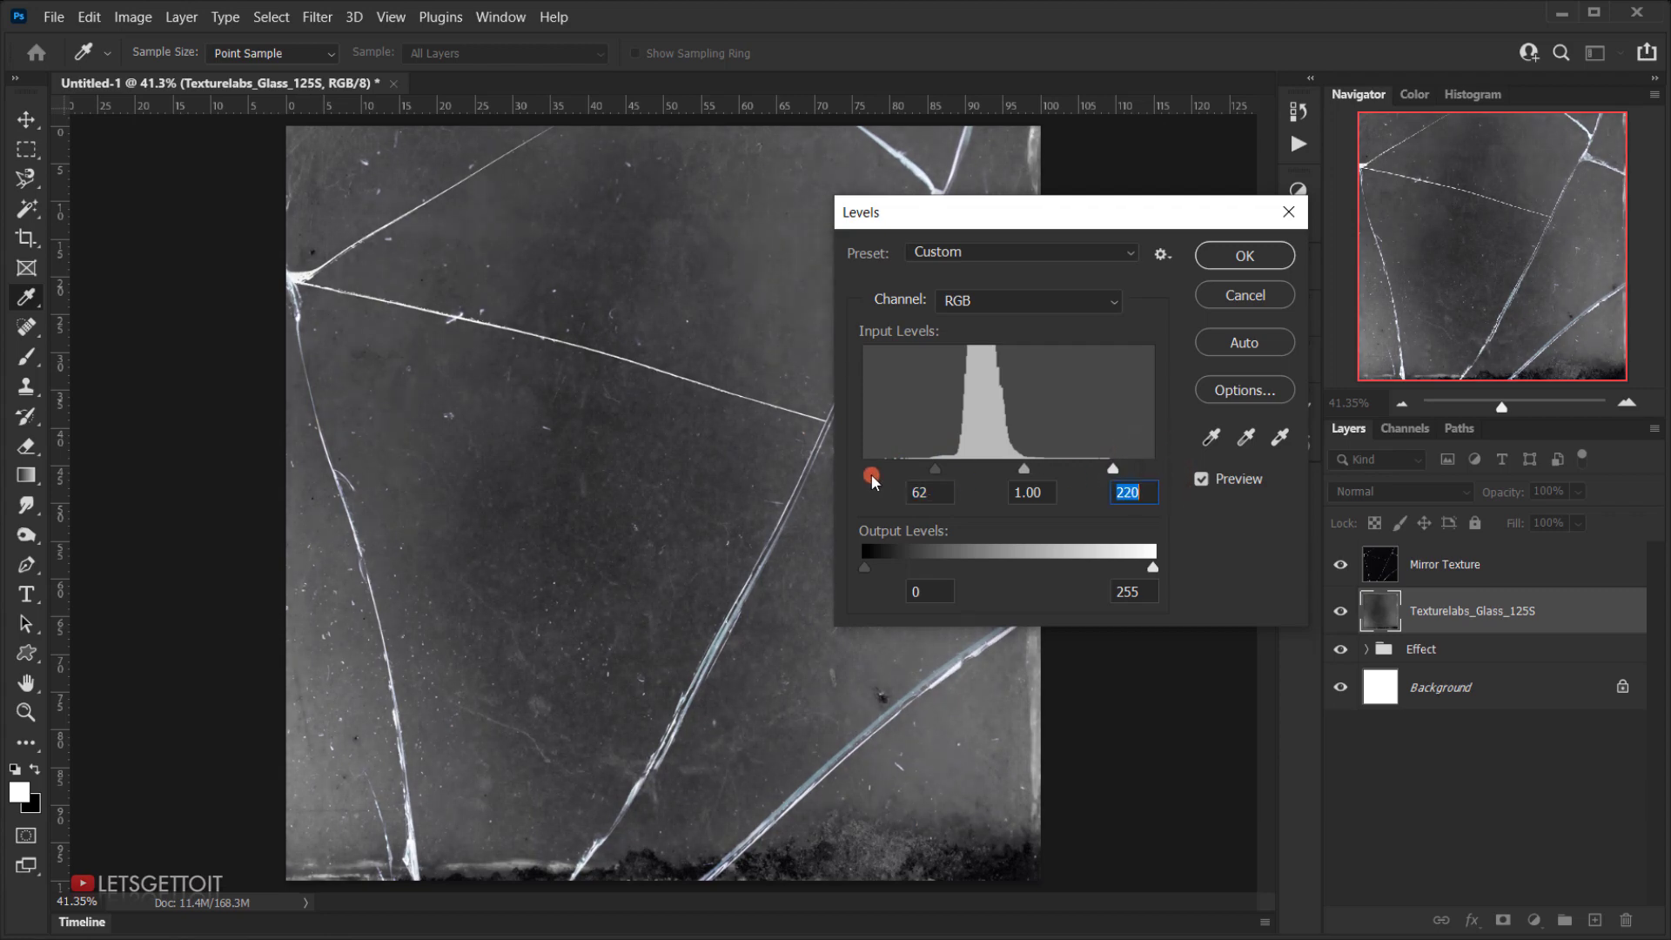
pyautogui.moveTo(934, 470); pyautogui.dragTo(957, 470)
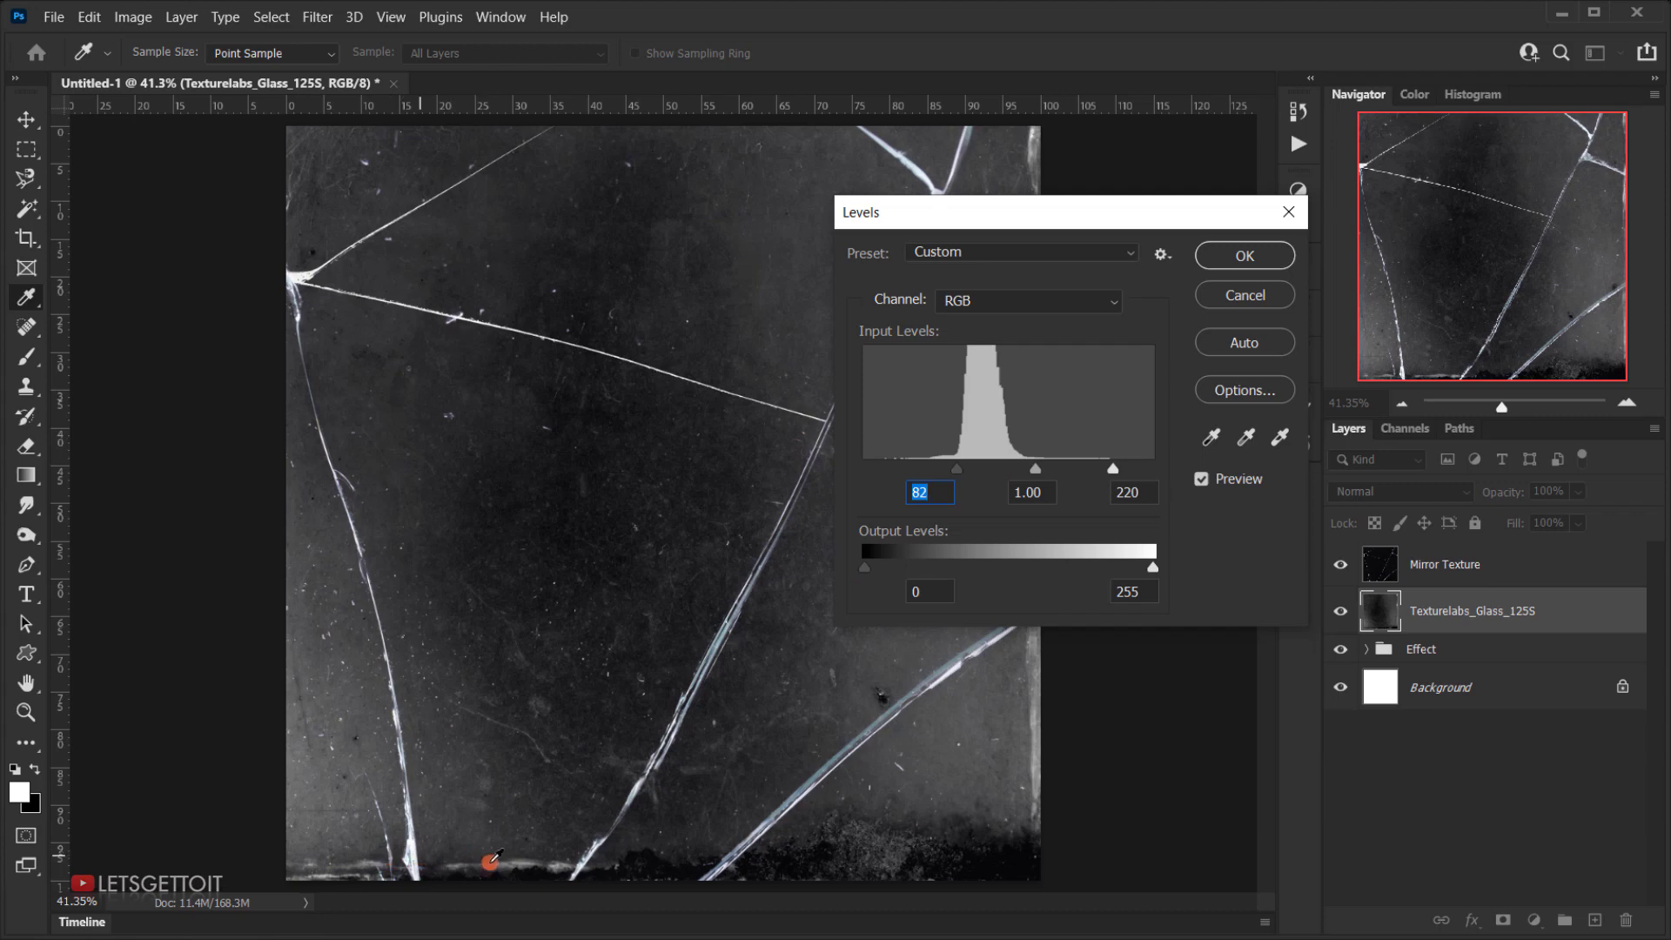
pyautogui.moveTo(1042, 473); pyautogui.dragTo(1049, 472)
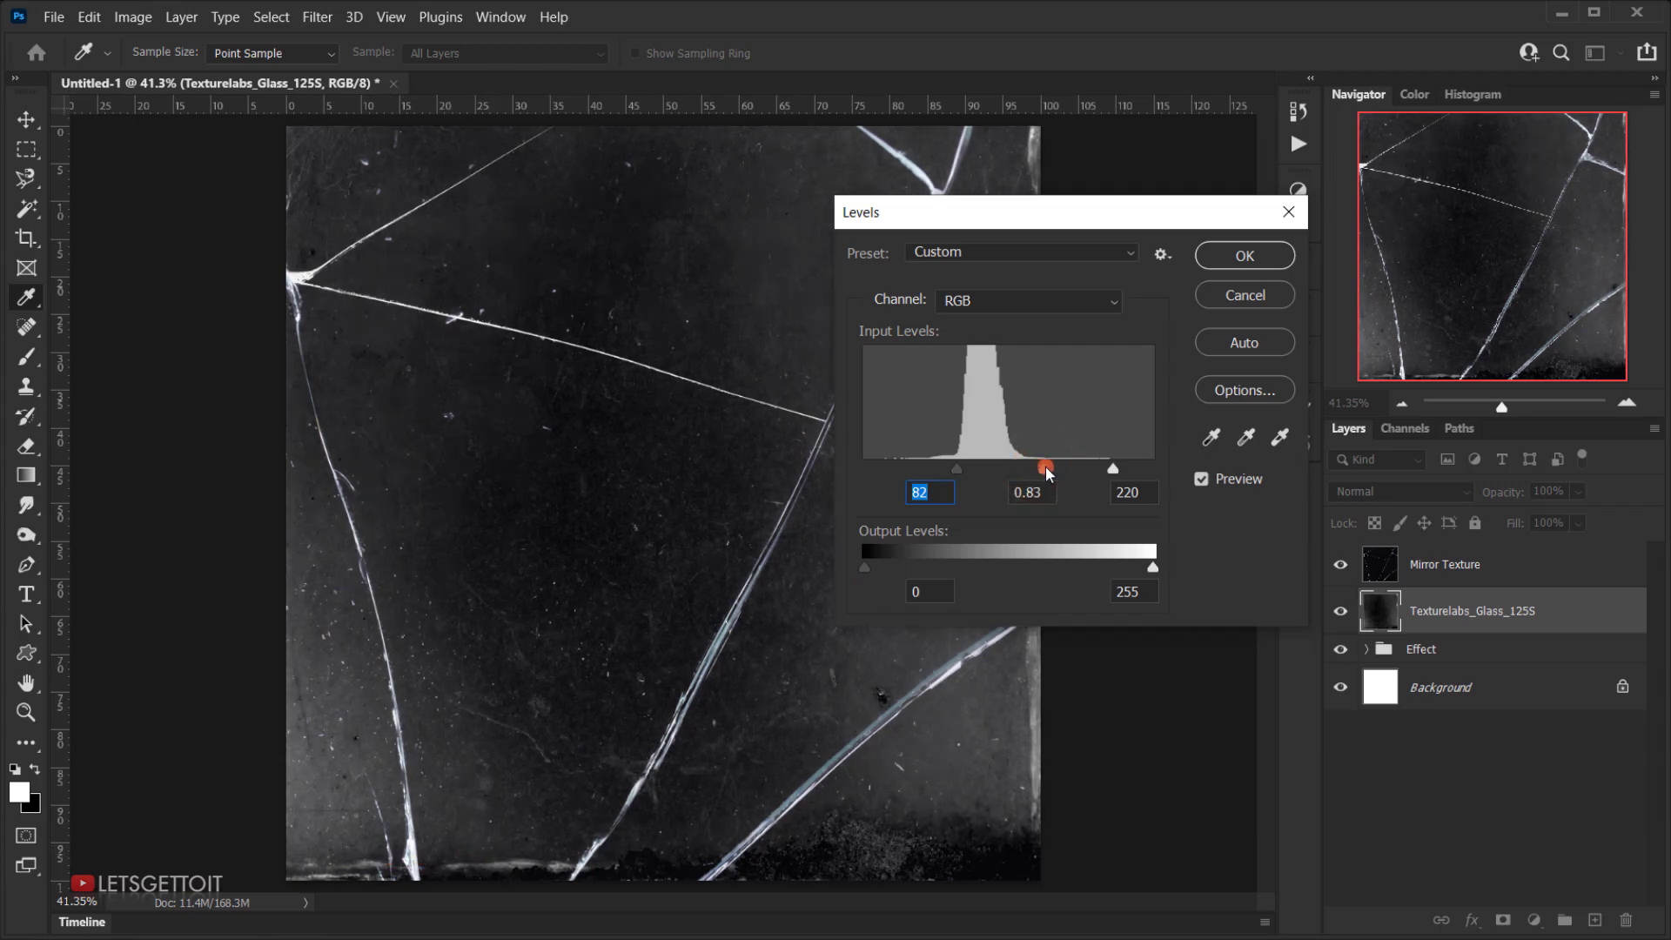
pyautogui.click(1047, 471)
pyautogui.moveTo(960, 472); pyautogui.dragTo(966, 472)
pyautogui.moveTo(956, 474); pyautogui.dragTo(958, 475)
pyautogui.click(1259, 256)
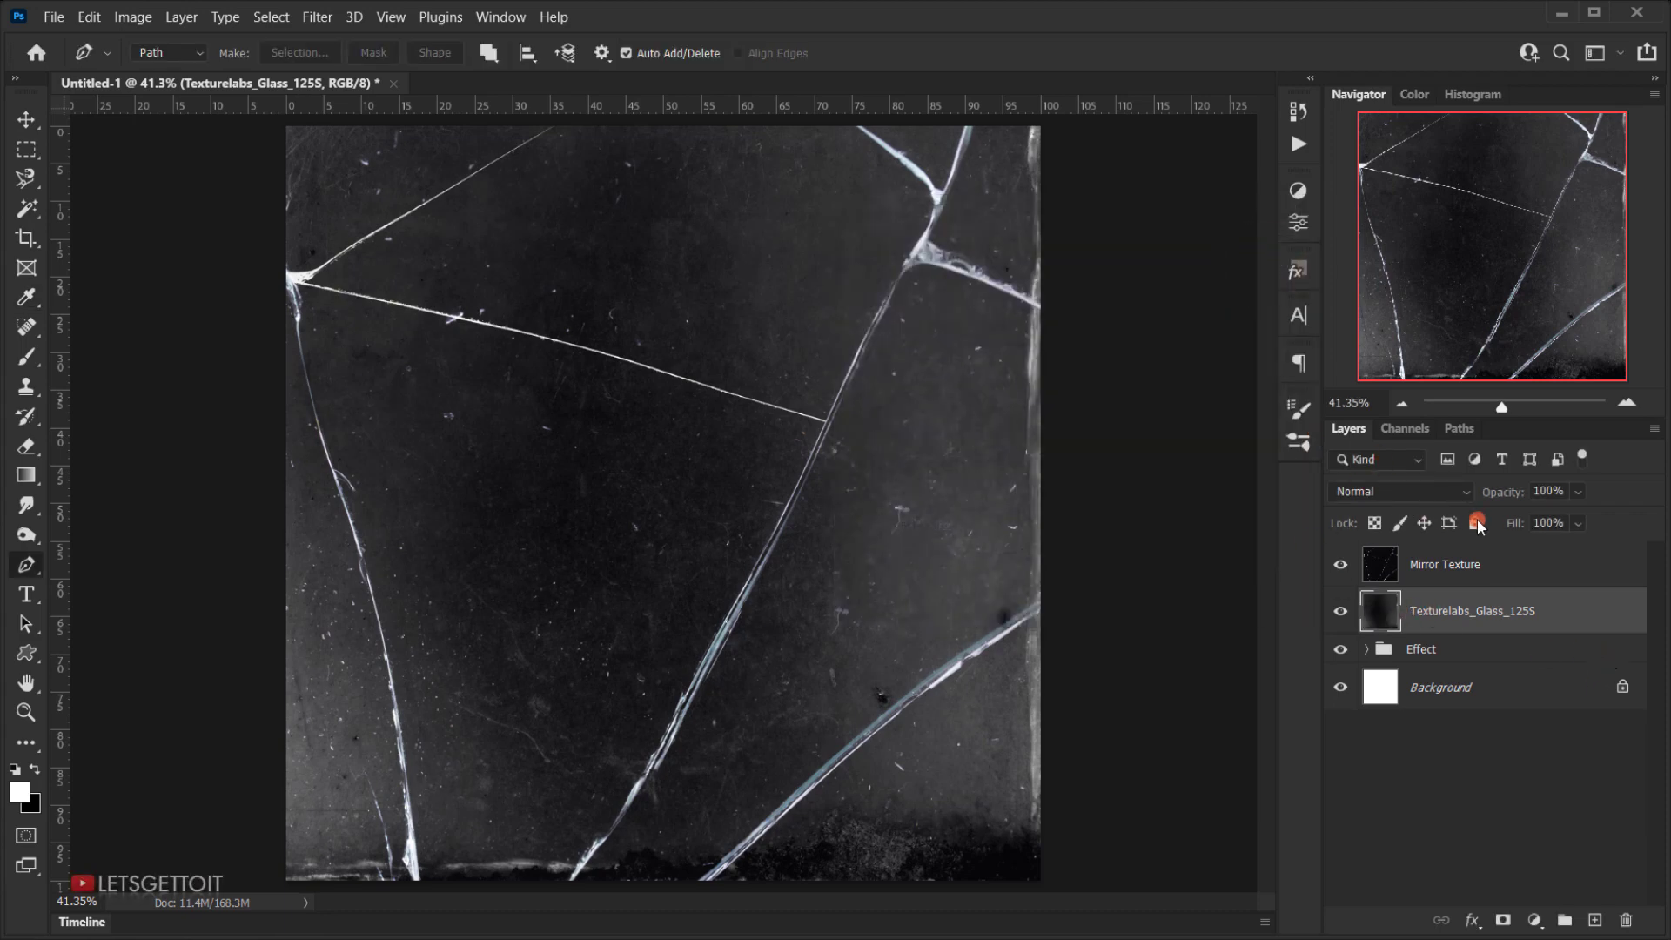
# Set the glass texture layer's blend mode to Lighten and compare the image with the layer hidden and shown.
pyautogui.click(1396, 494)
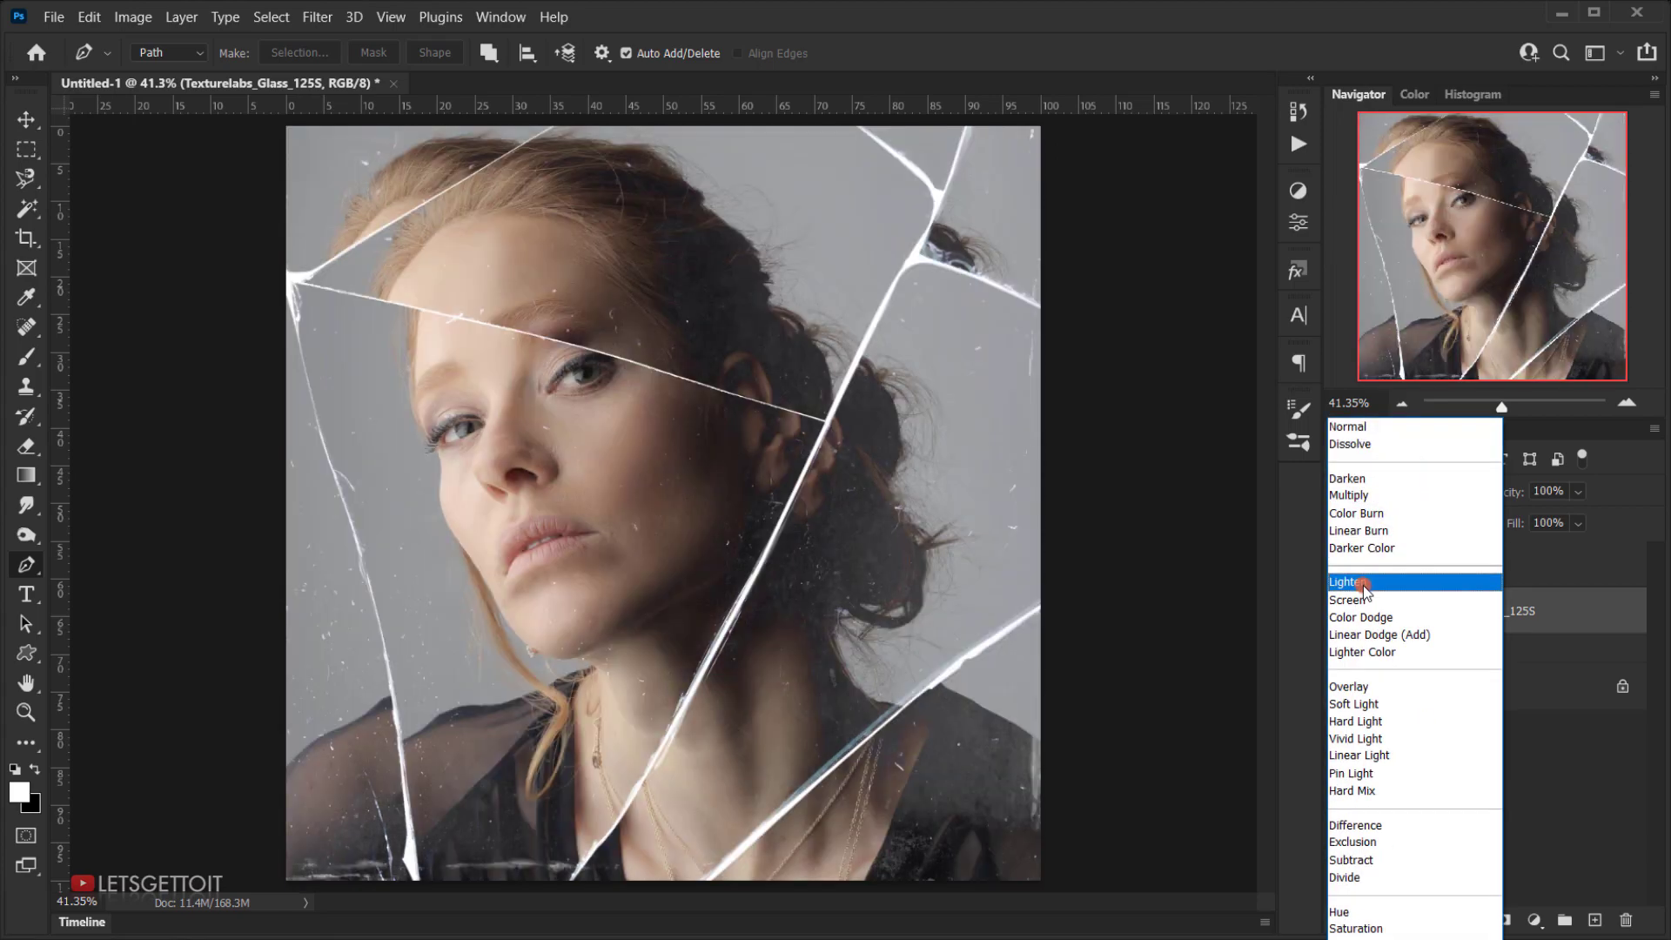
pyautogui.click(1373, 584)
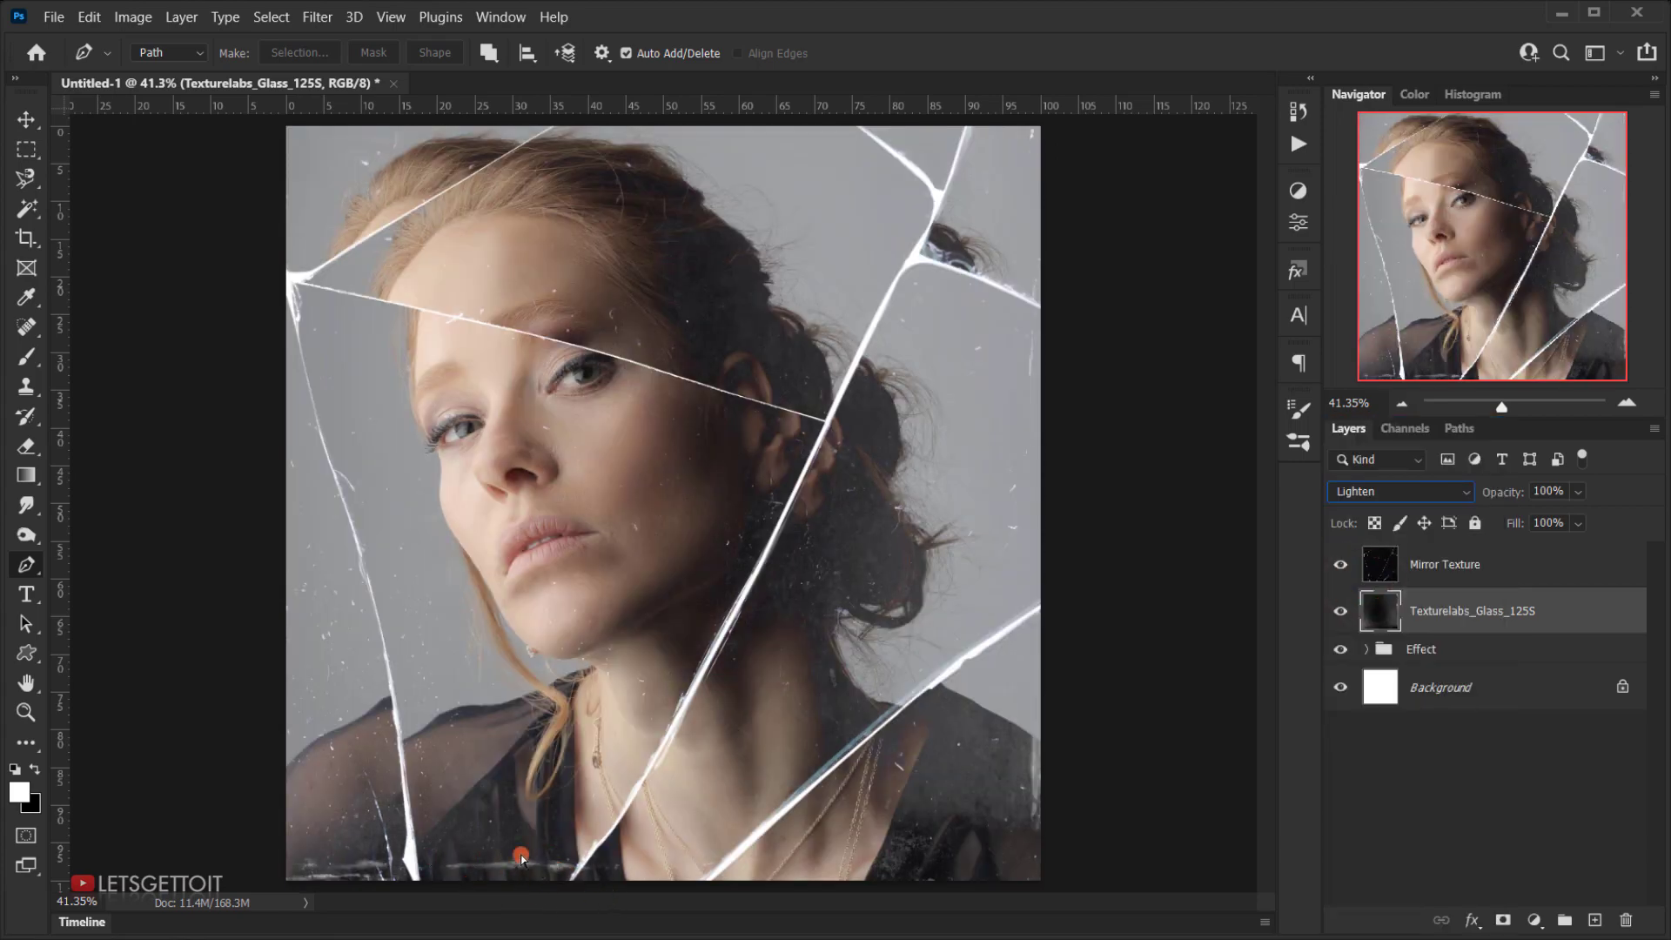
pyautogui.click(1340, 612)
pyautogui.click(1340, 612)
pyautogui.click(1340, 611)
pyautogui.click(1340, 612)
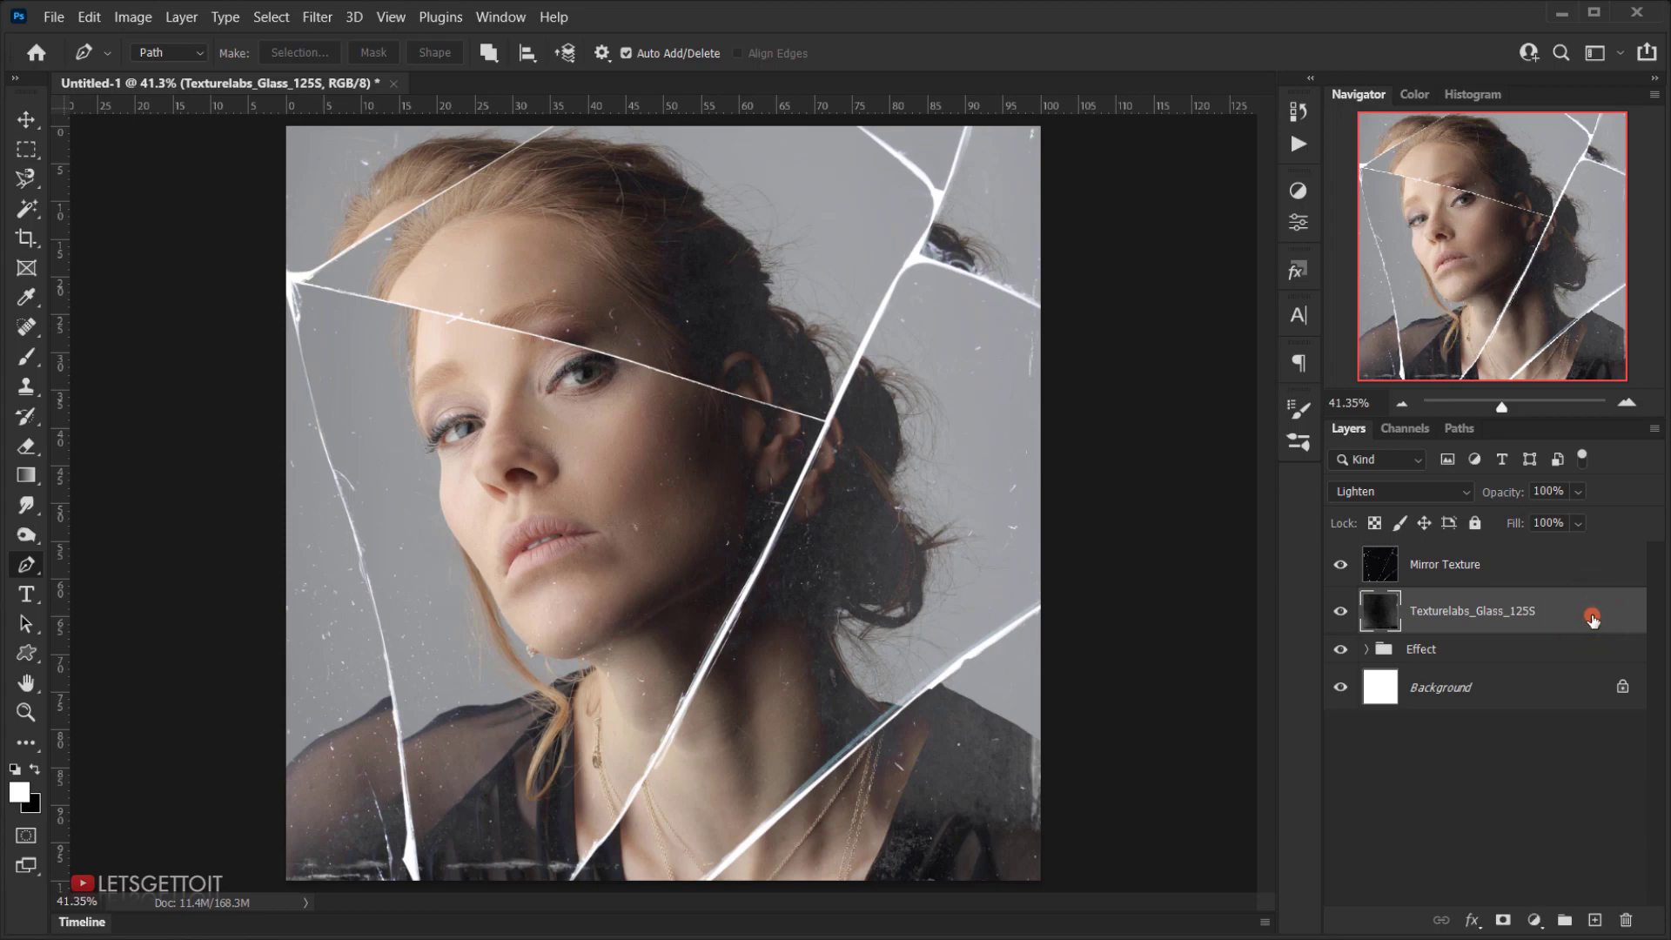
# In the glass texture's blending options, split the black Blend If slider of This Layer to 0 / 110.
pyautogui.doubleClick(1575, 625)
pyautogui.moveTo(1018, 362); pyautogui.dragTo(1195, 237)
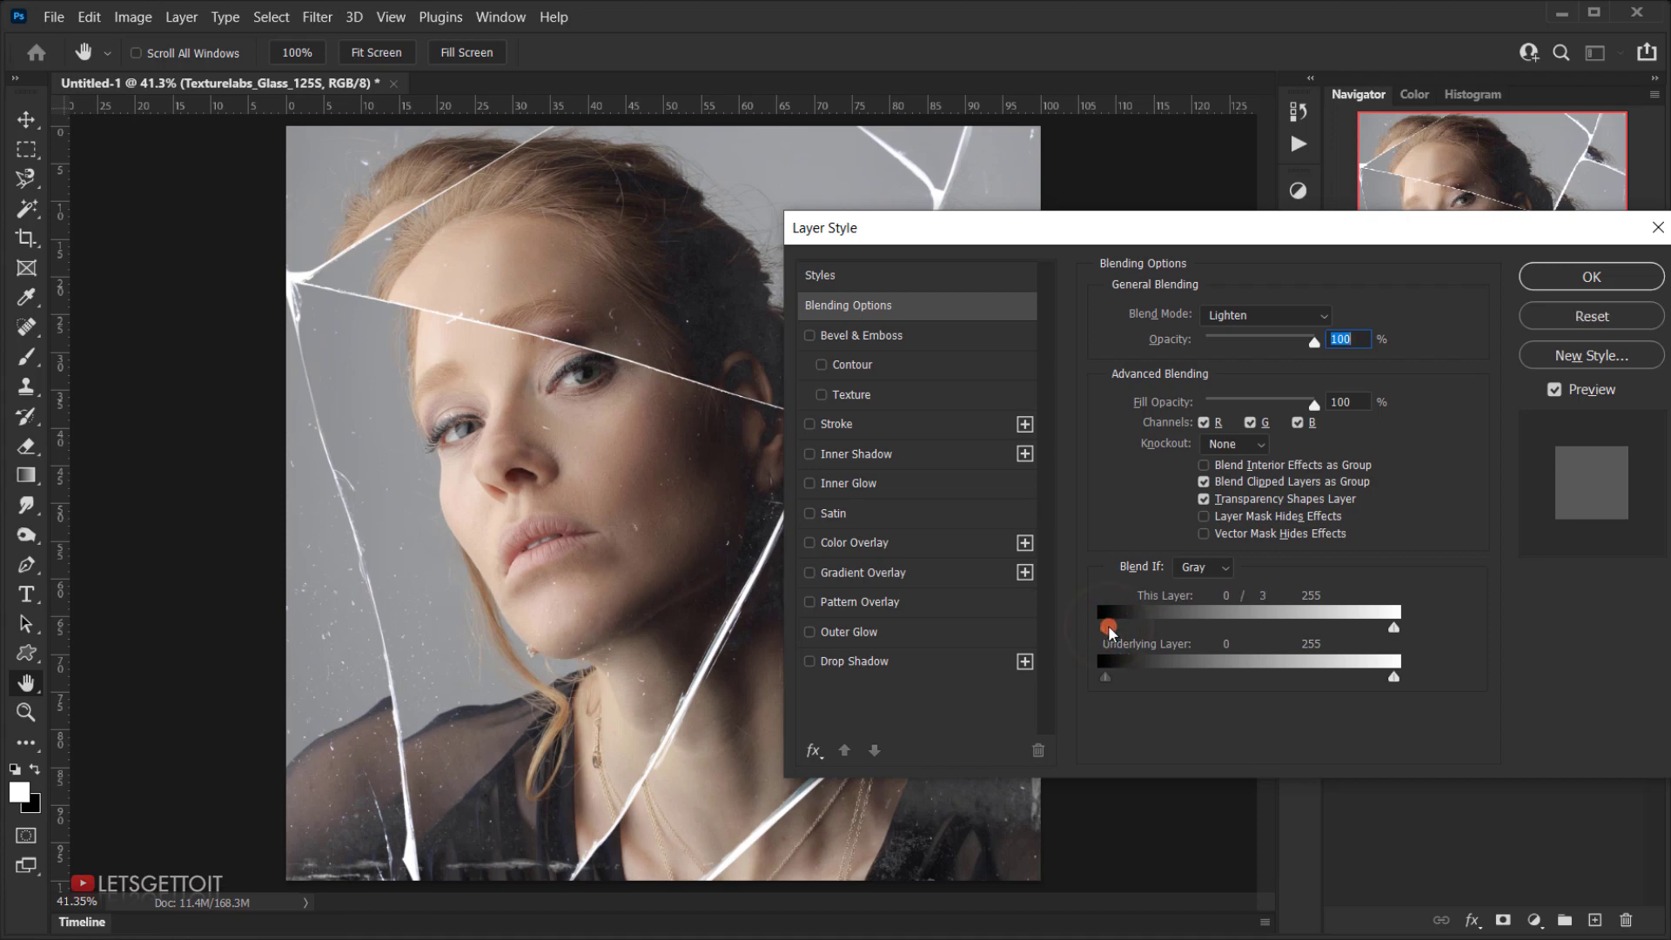
pyautogui.moveTo(1109, 625); pyautogui.dragTo(1232, 630)
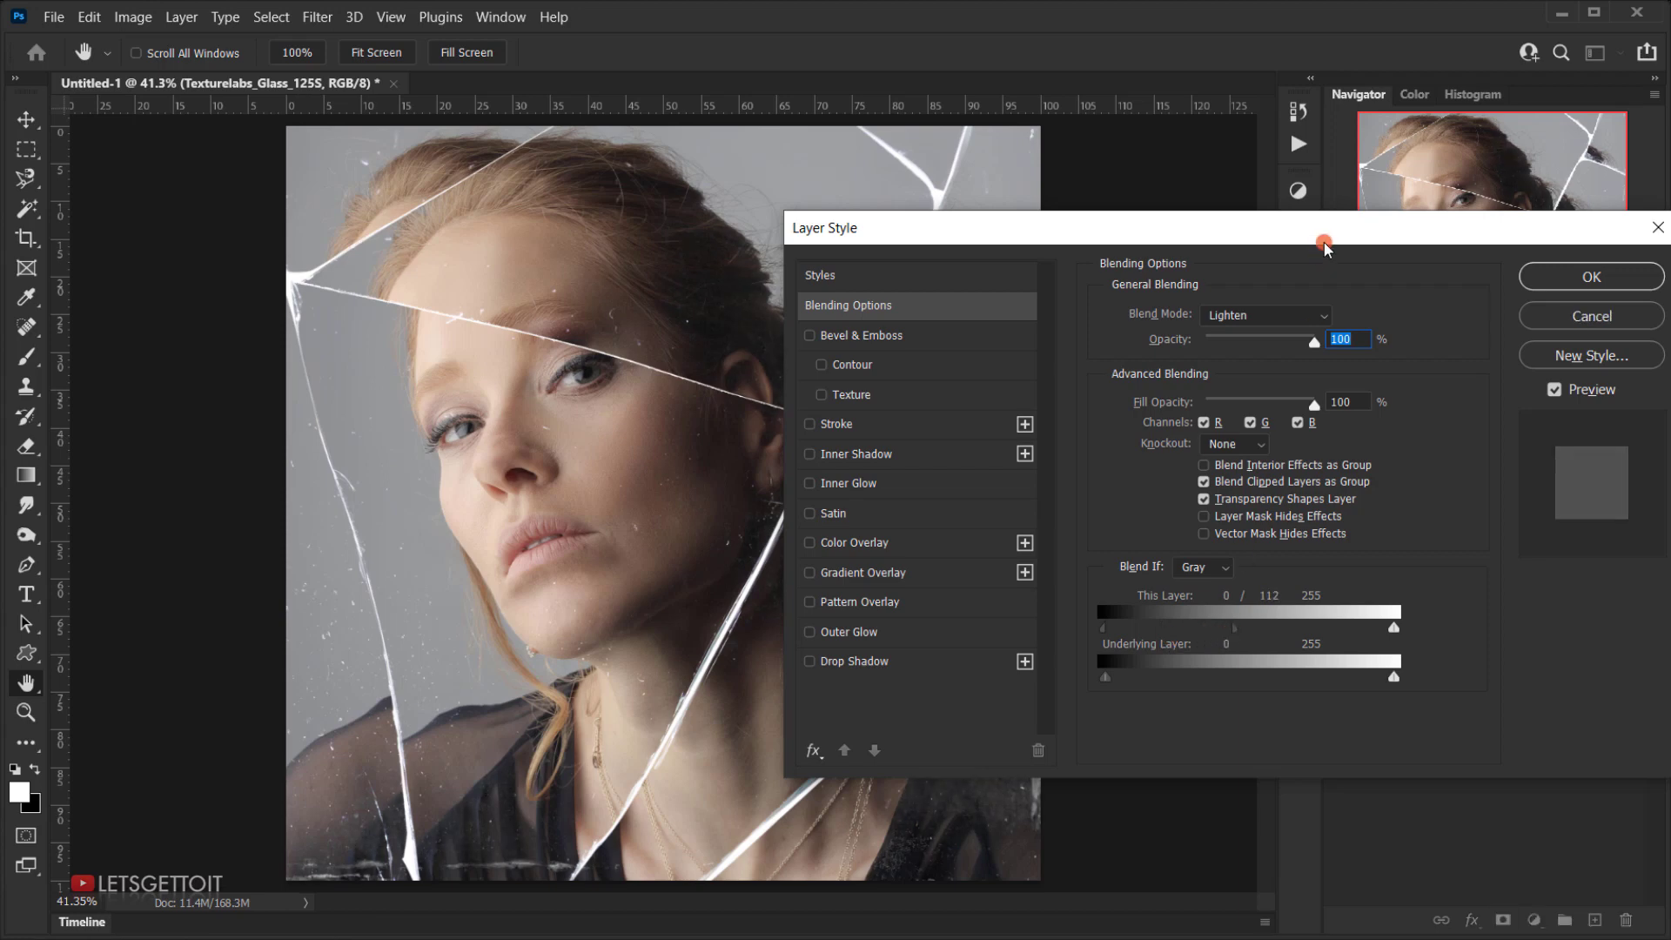
pyautogui.moveTo(1323, 247); pyautogui.dragTo(1617, 203)
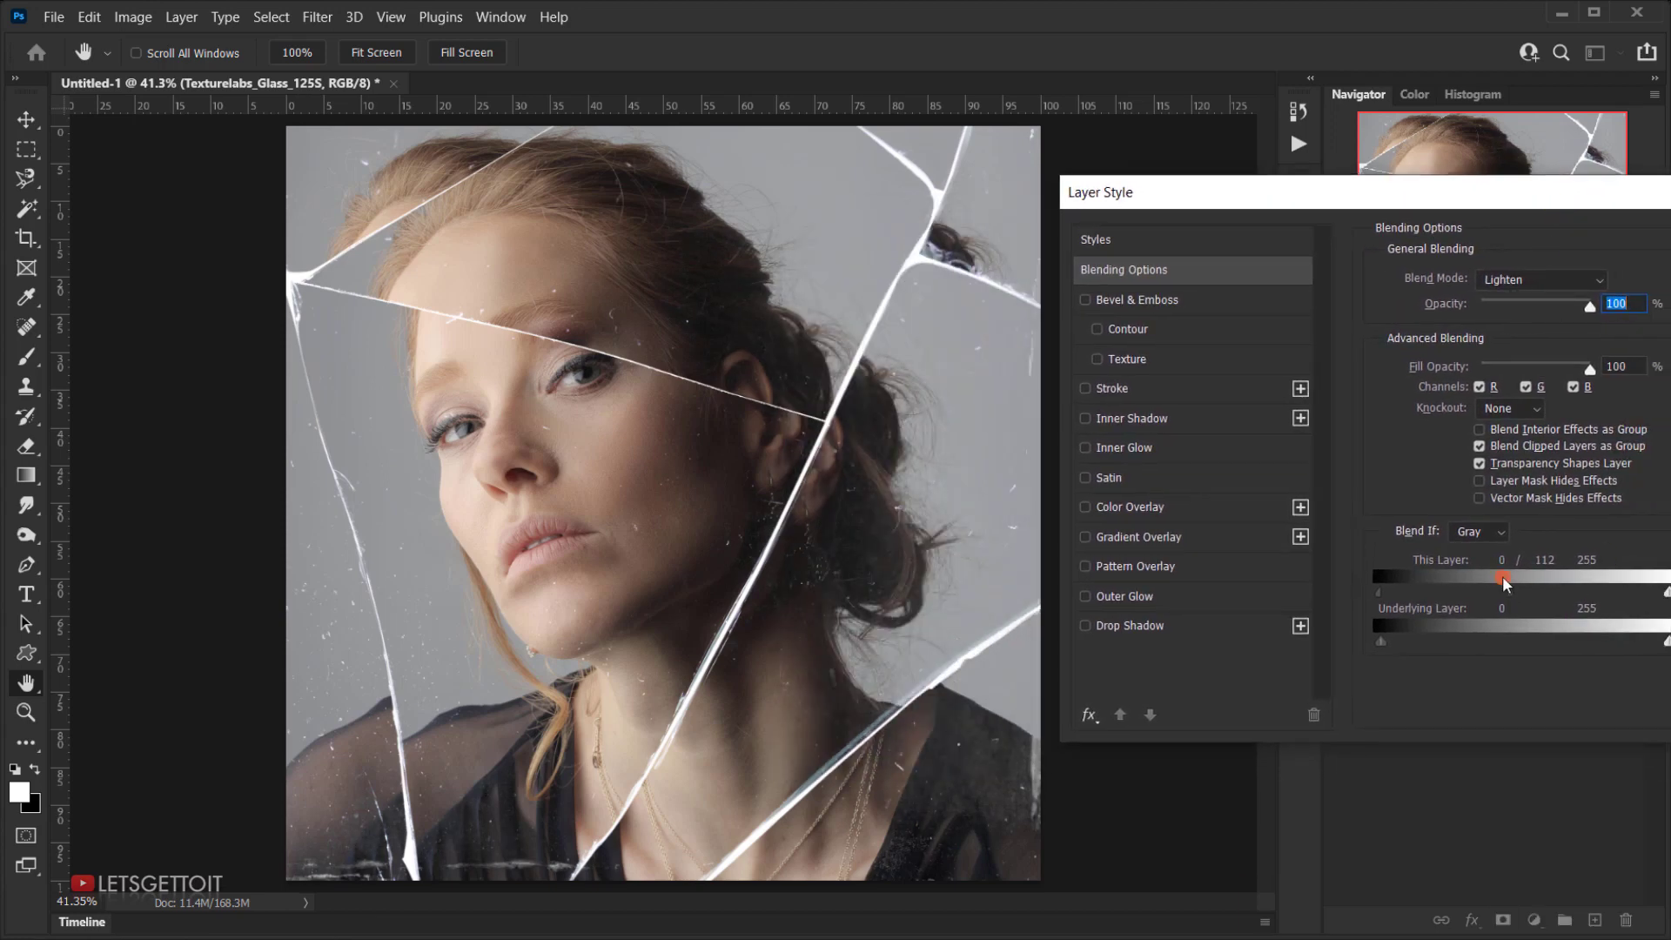
pyautogui.moveTo(1511, 592)
pyautogui.mouseDown()
pyautogui.moveTo(1547, 590)
pyautogui.moveTo(1477, 595)
pyautogui.moveTo(1516, 593)
pyautogui.mouseUp()
pyautogui.moveTo(1514, 187); pyautogui.dragTo(1402, 183)
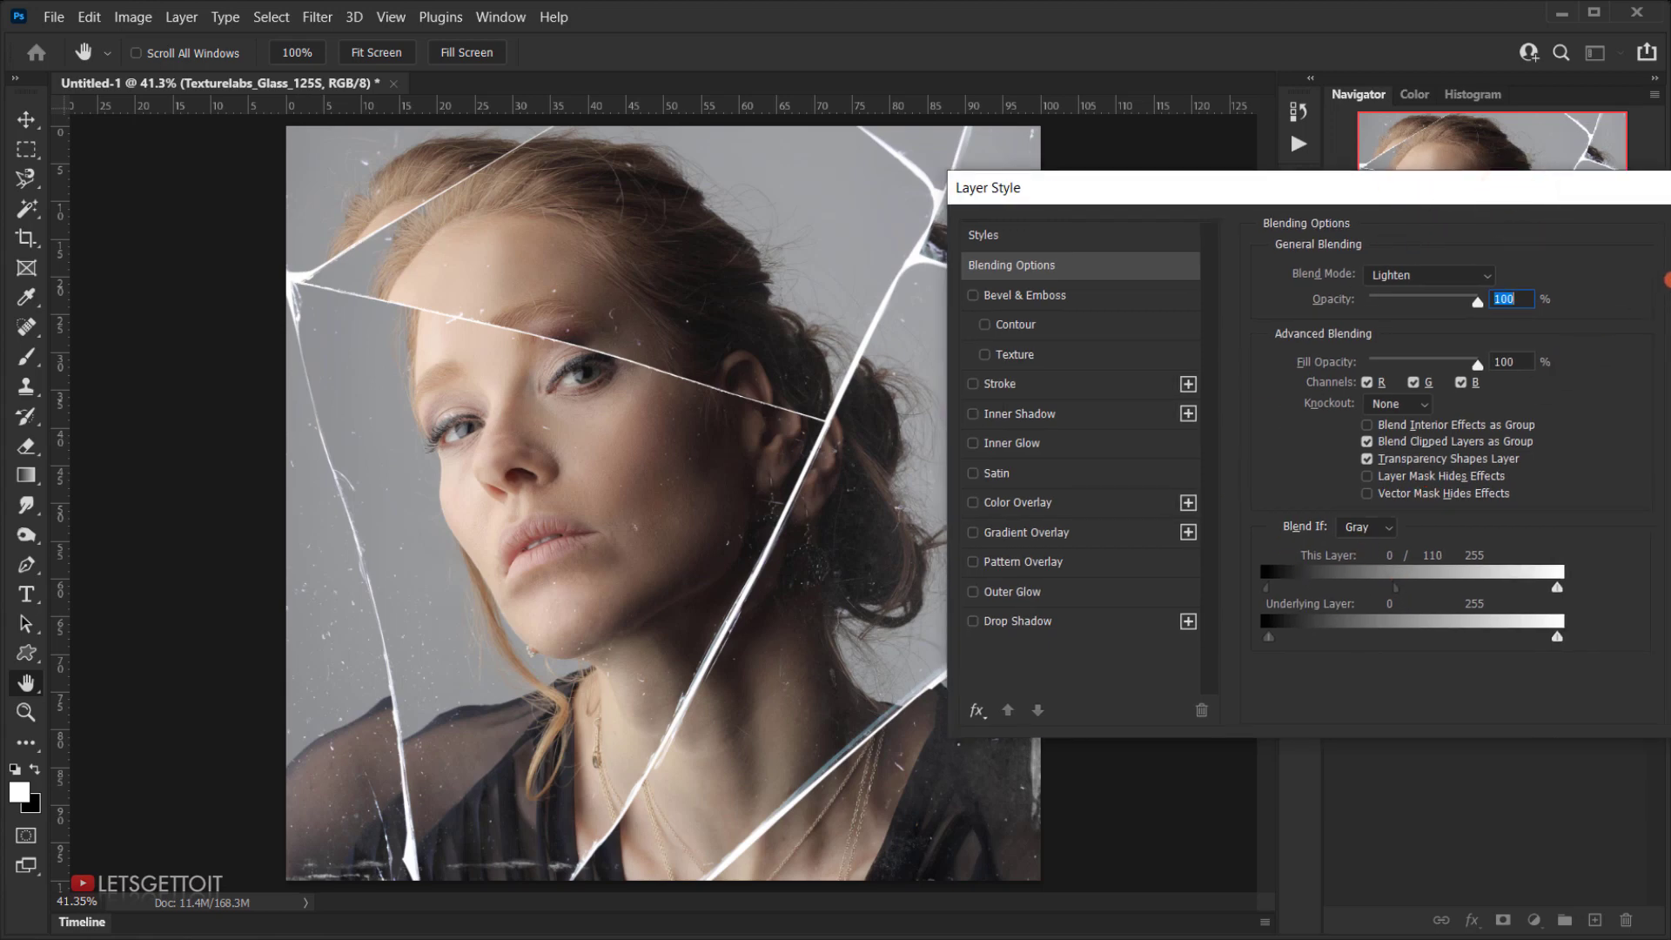
pyautogui.moveTo(1618, 187); pyautogui.dragTo(1486, 156)
# Compare the image with the layer style preview off and on, keeping the dialog clear of the canvas's lower part.
pyautogui.click(1582, 318)
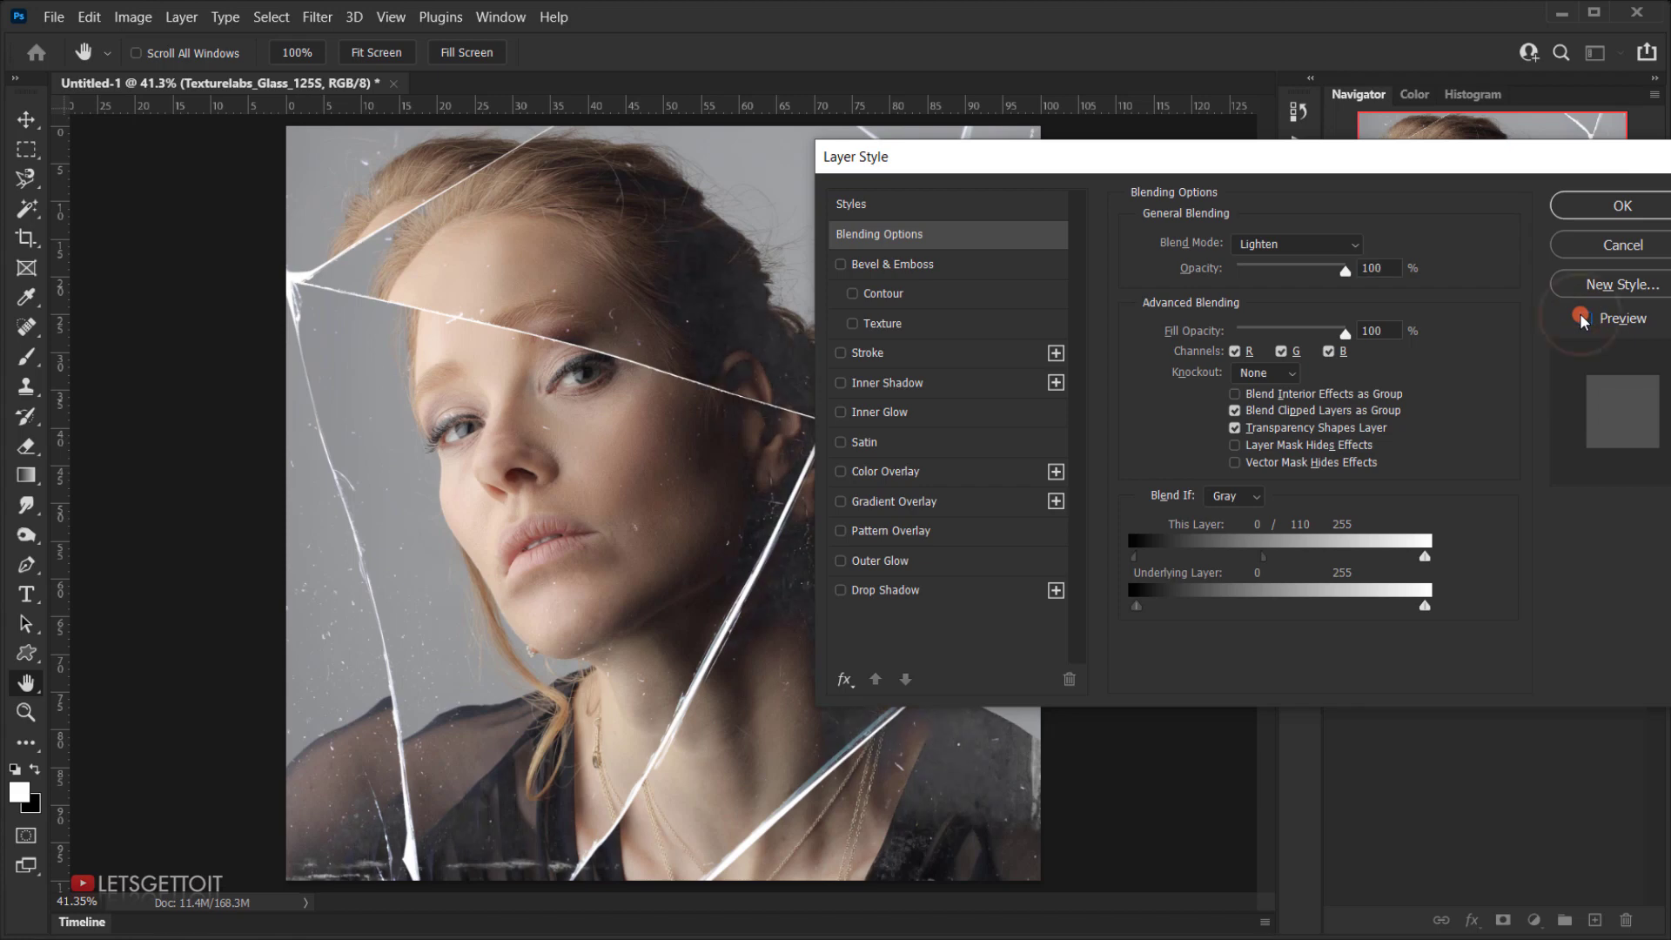
pyautogui.click(1582, 318)
pyautogui.moveTo(1311, 162); pyautogui.dragTo(1333, 7)
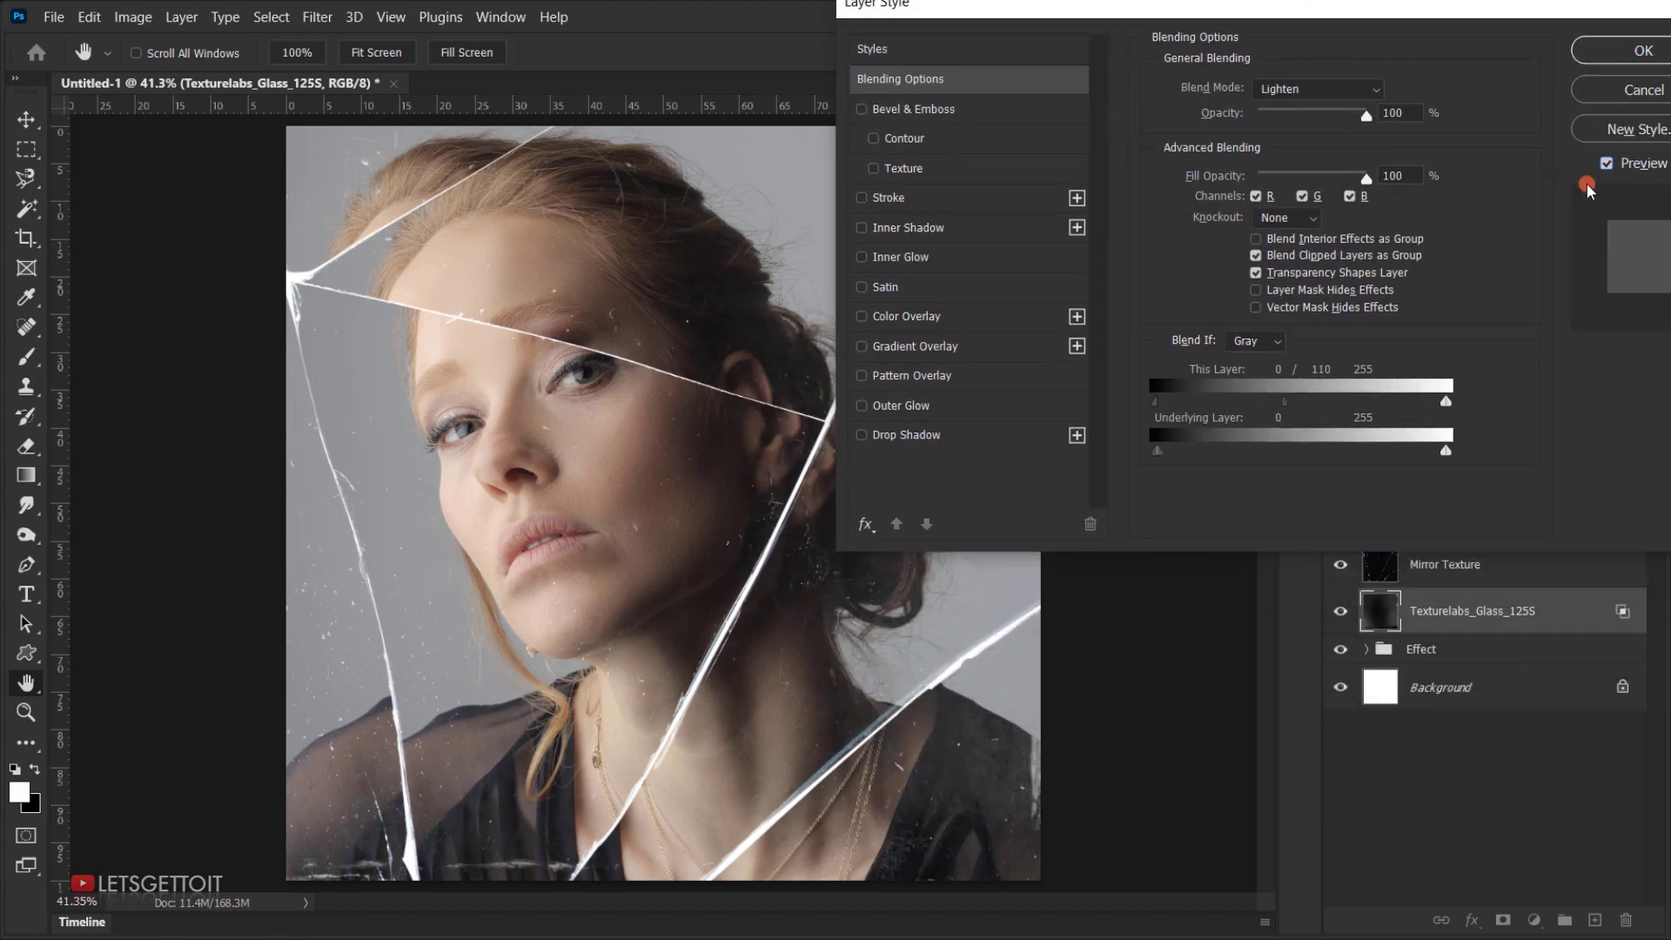
pyautogui.click(1605, 164)
pyautogui.click(1605, 164)
pyautogui.click(1605, 164)
pyautogui.click(1606, 165)
# Lower the split shadow point of This Layer slightly, apply the blending options, and check the glass texture by toggling its visibility.
pyautogui.click(1241, 360)
pyautogui.moveTo(1284, 402); pyautogui.dragTo(1277, 403)
pyautogui.press('p')
pyautogui.press('Return')
pyautogui.click(1343, 616)
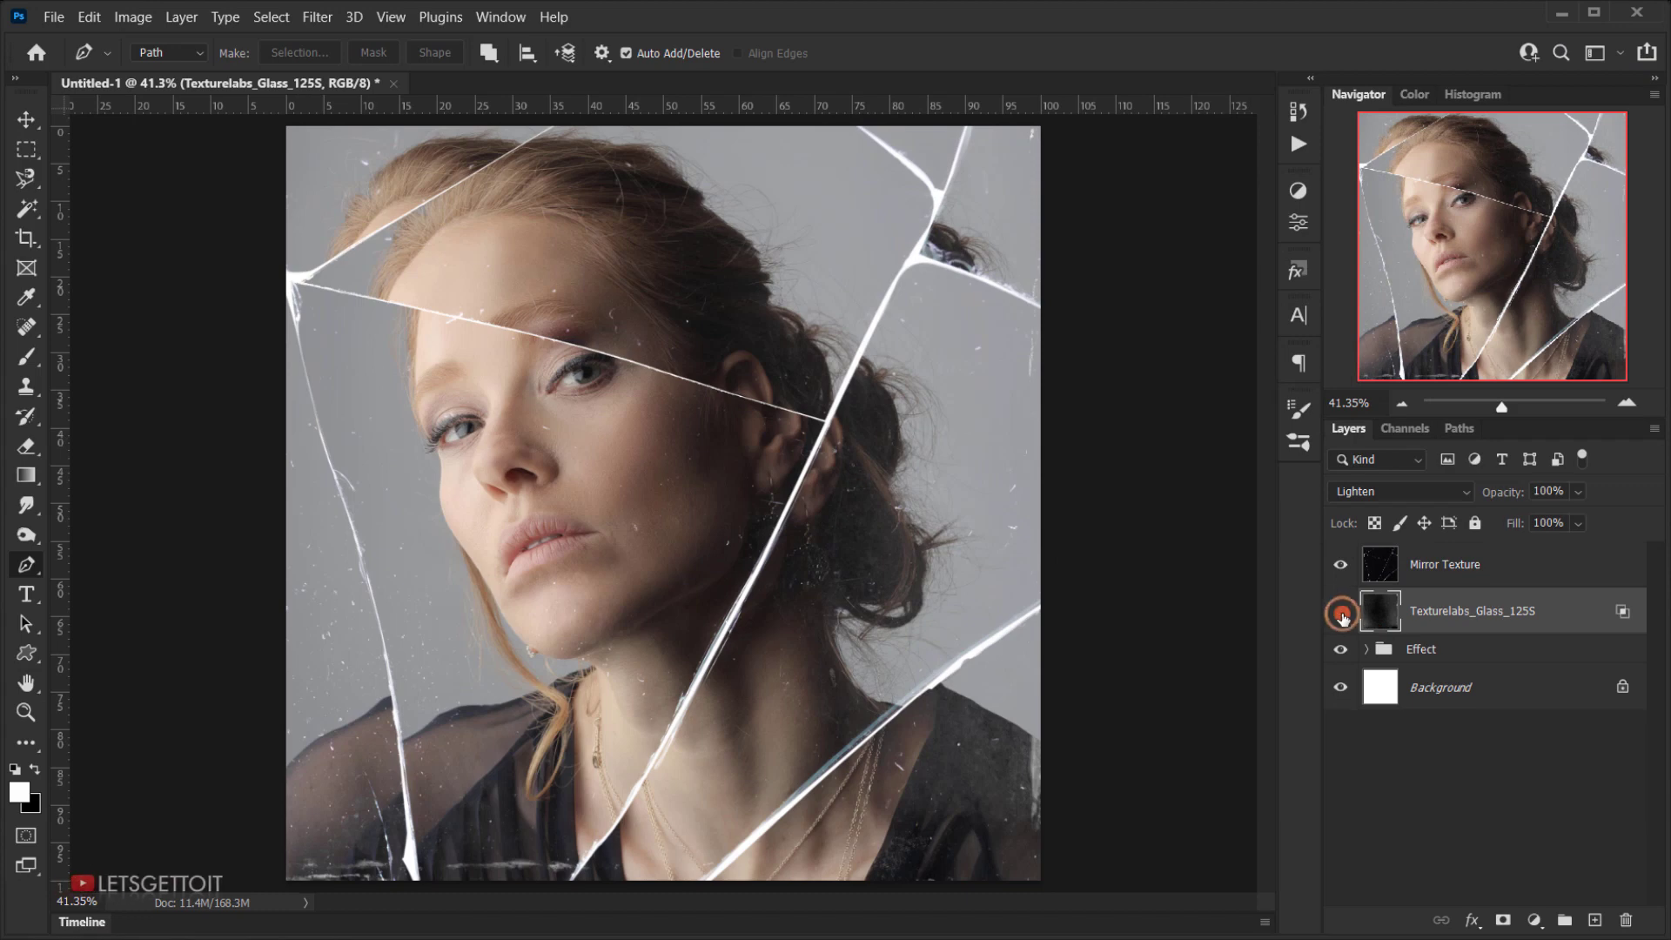
pyautogui.click(1344, 616)
pyautogui.click(1347, 616)
pyautogui.click(1352, 617)
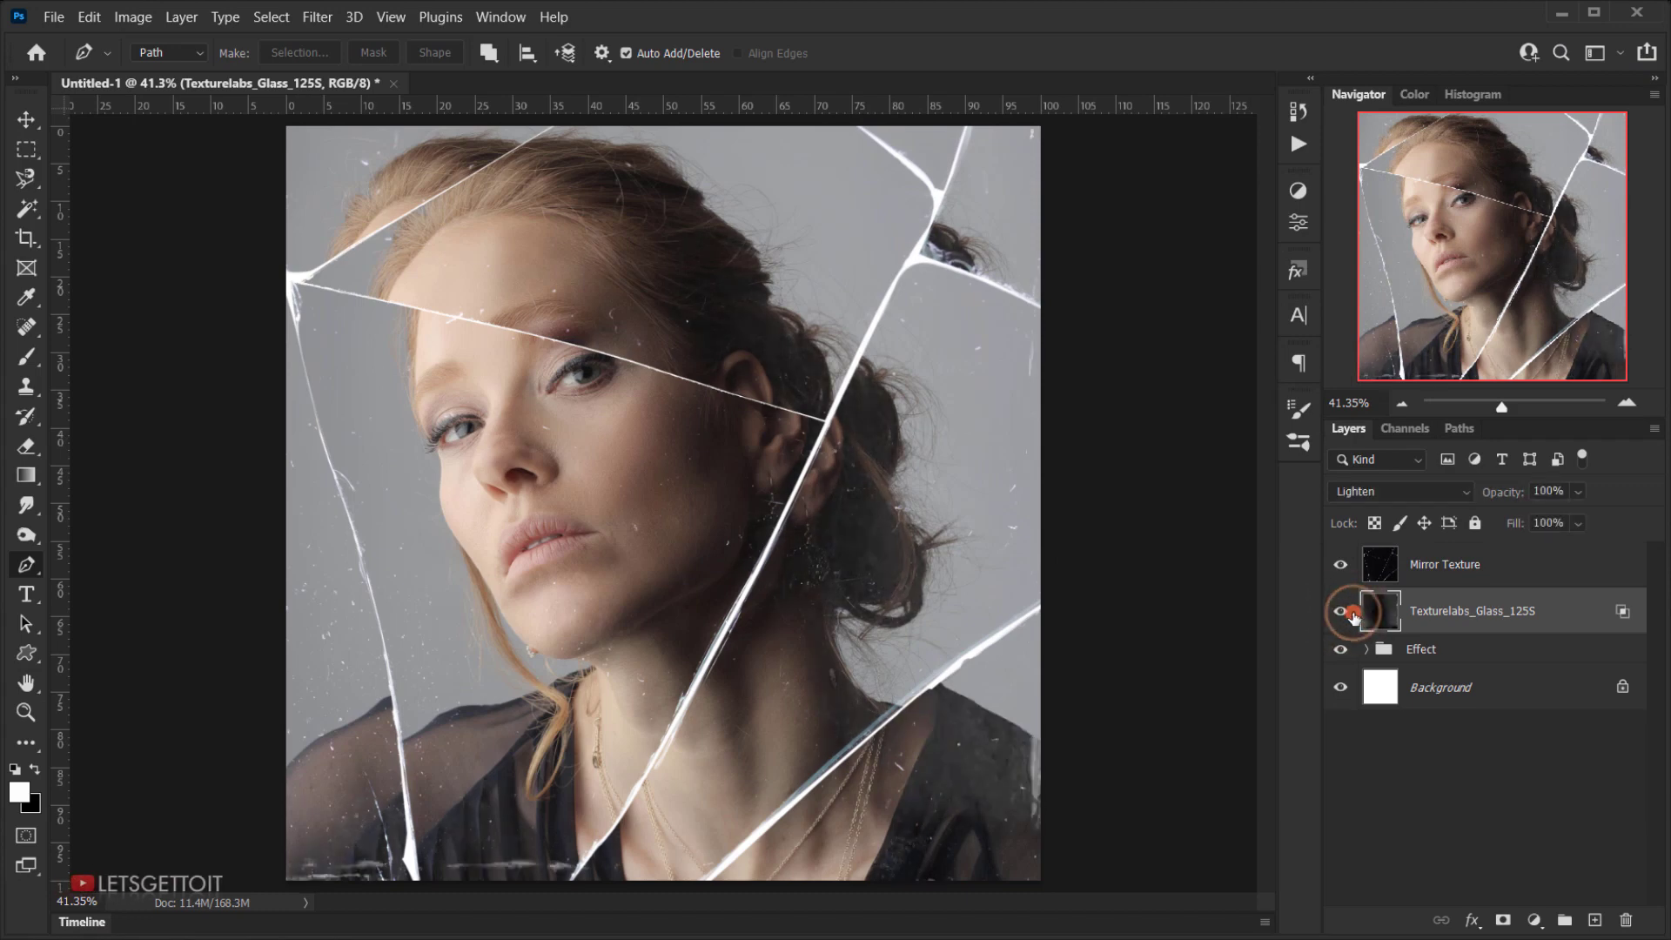
# Recheck the glass texture's visibility, duplicate the layer, and flip the copy horizontally and vertically with Free Transform.
pyautogui.click(1353, 616)
pyautogui.click(1353, 616)
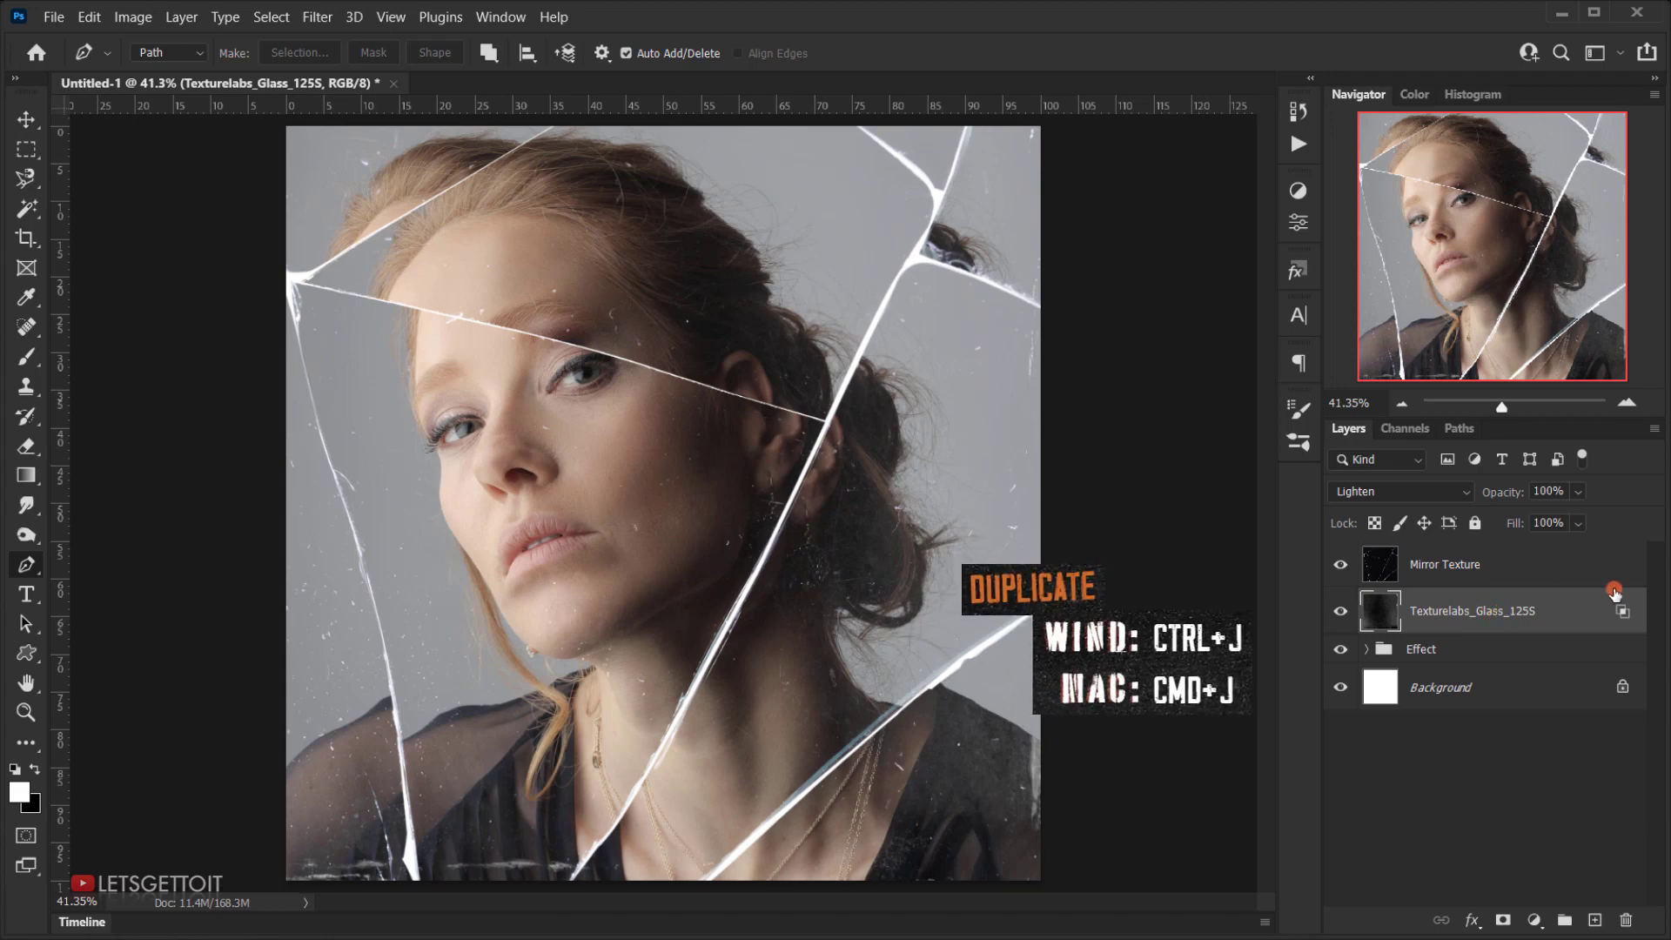
pyautogui.hotkey('ctrl', 'j')
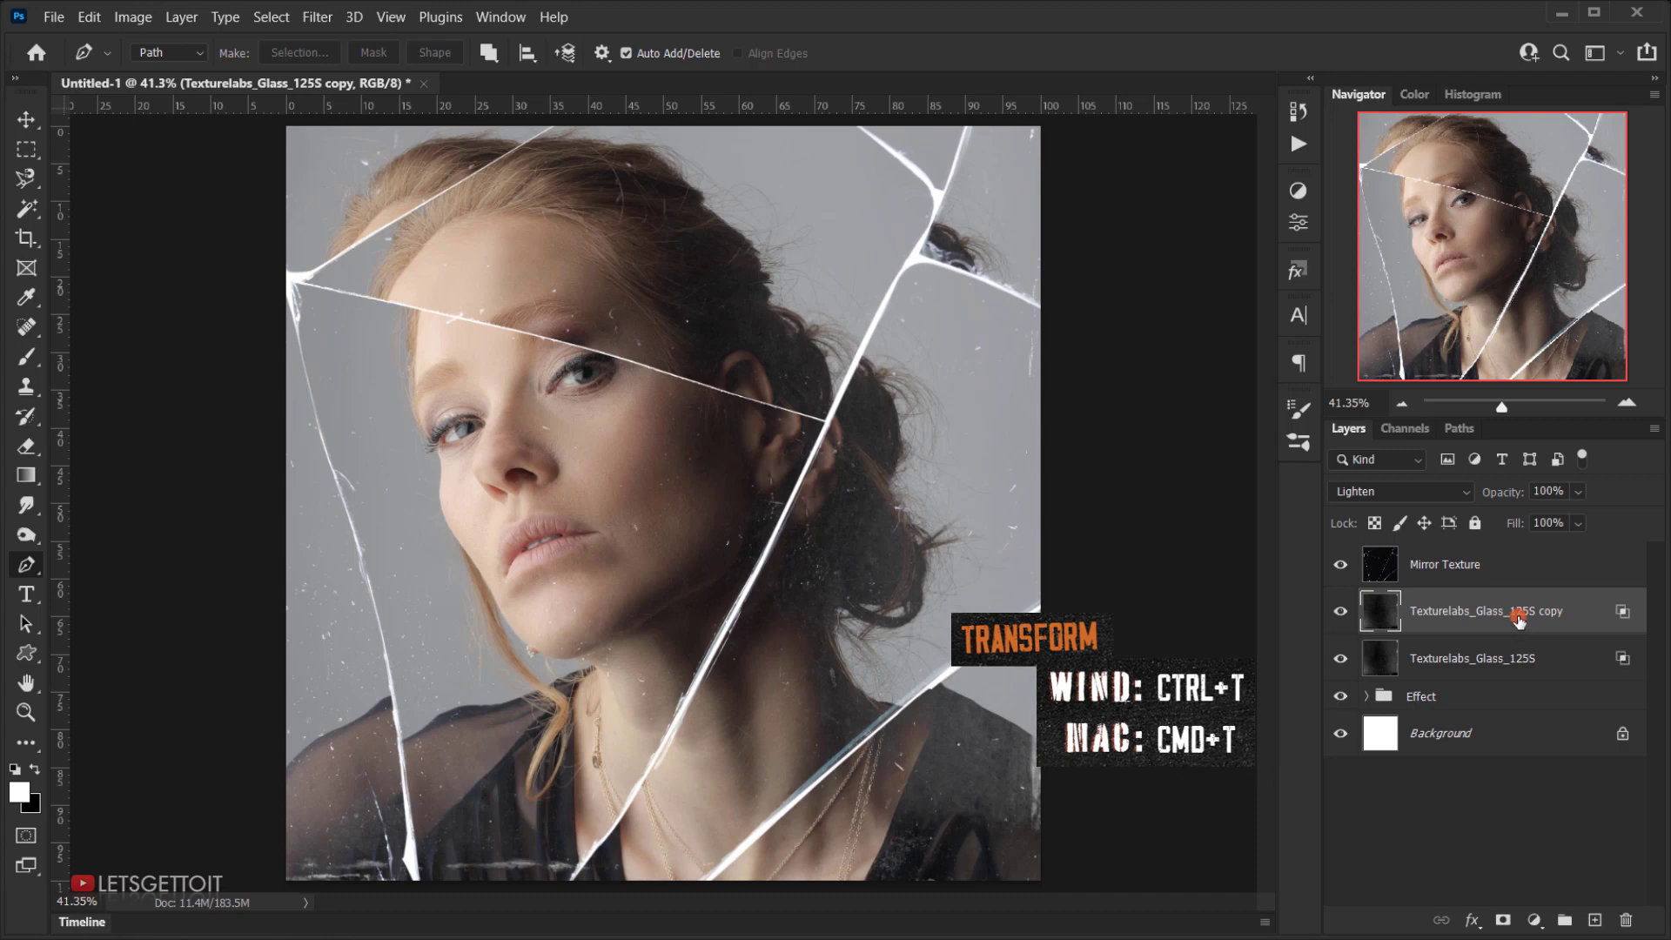
pyautogui.hotkey('ctrl', 't')
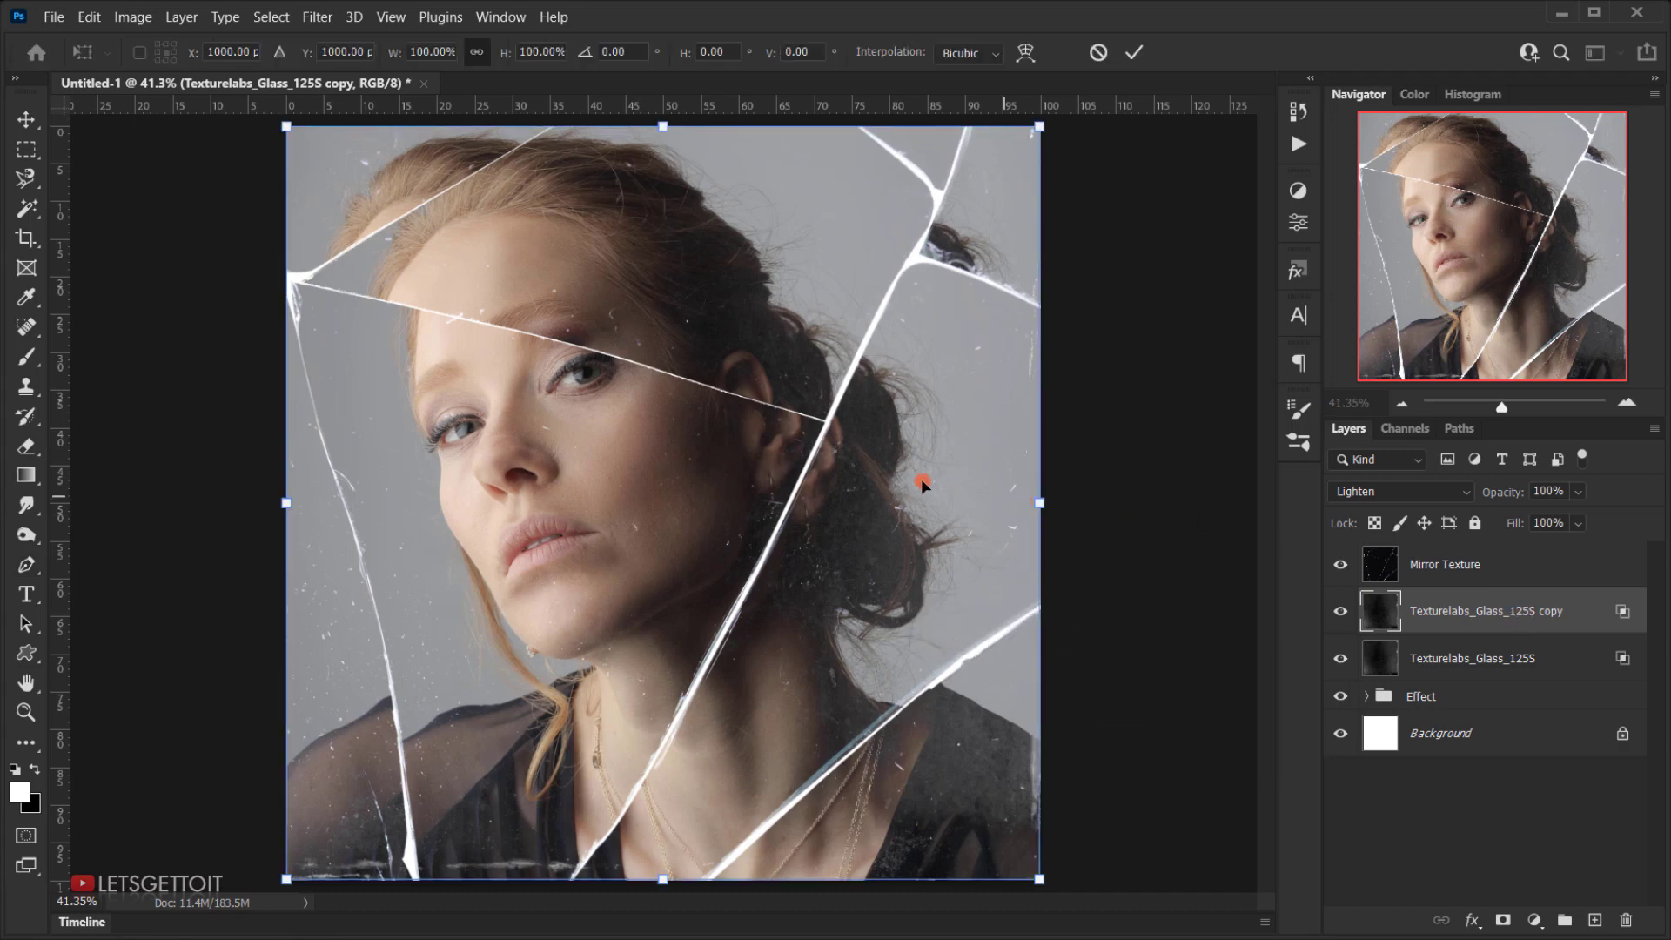
pyautogui.rightClick(647, 258)
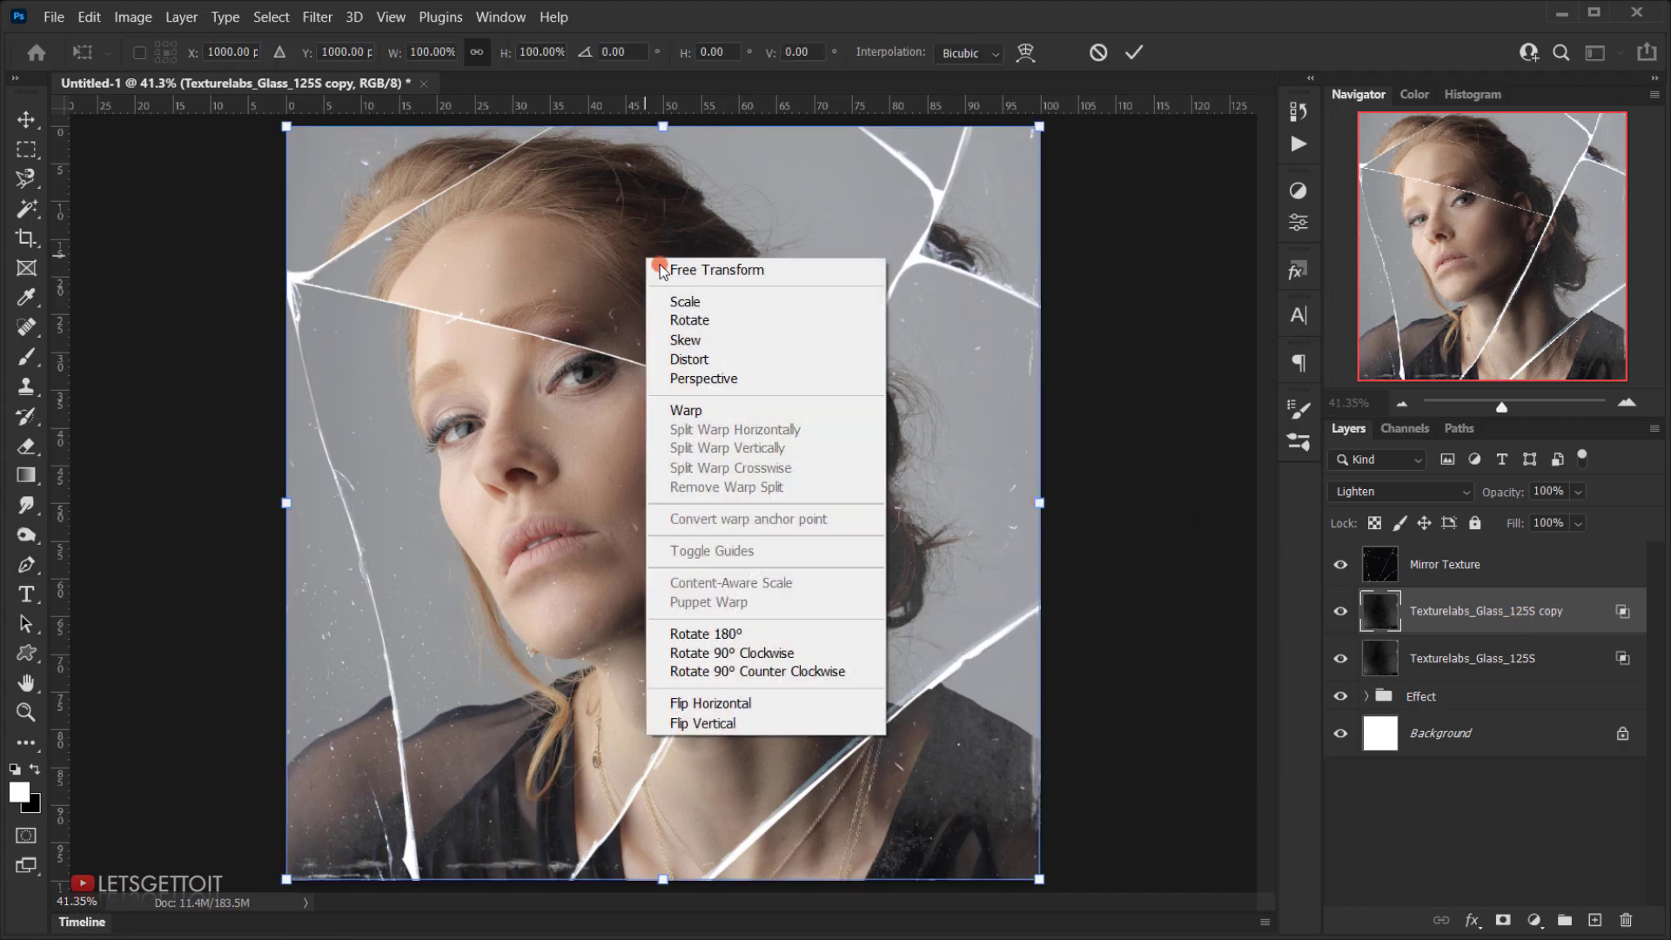
pyautogui.click(750, 704)
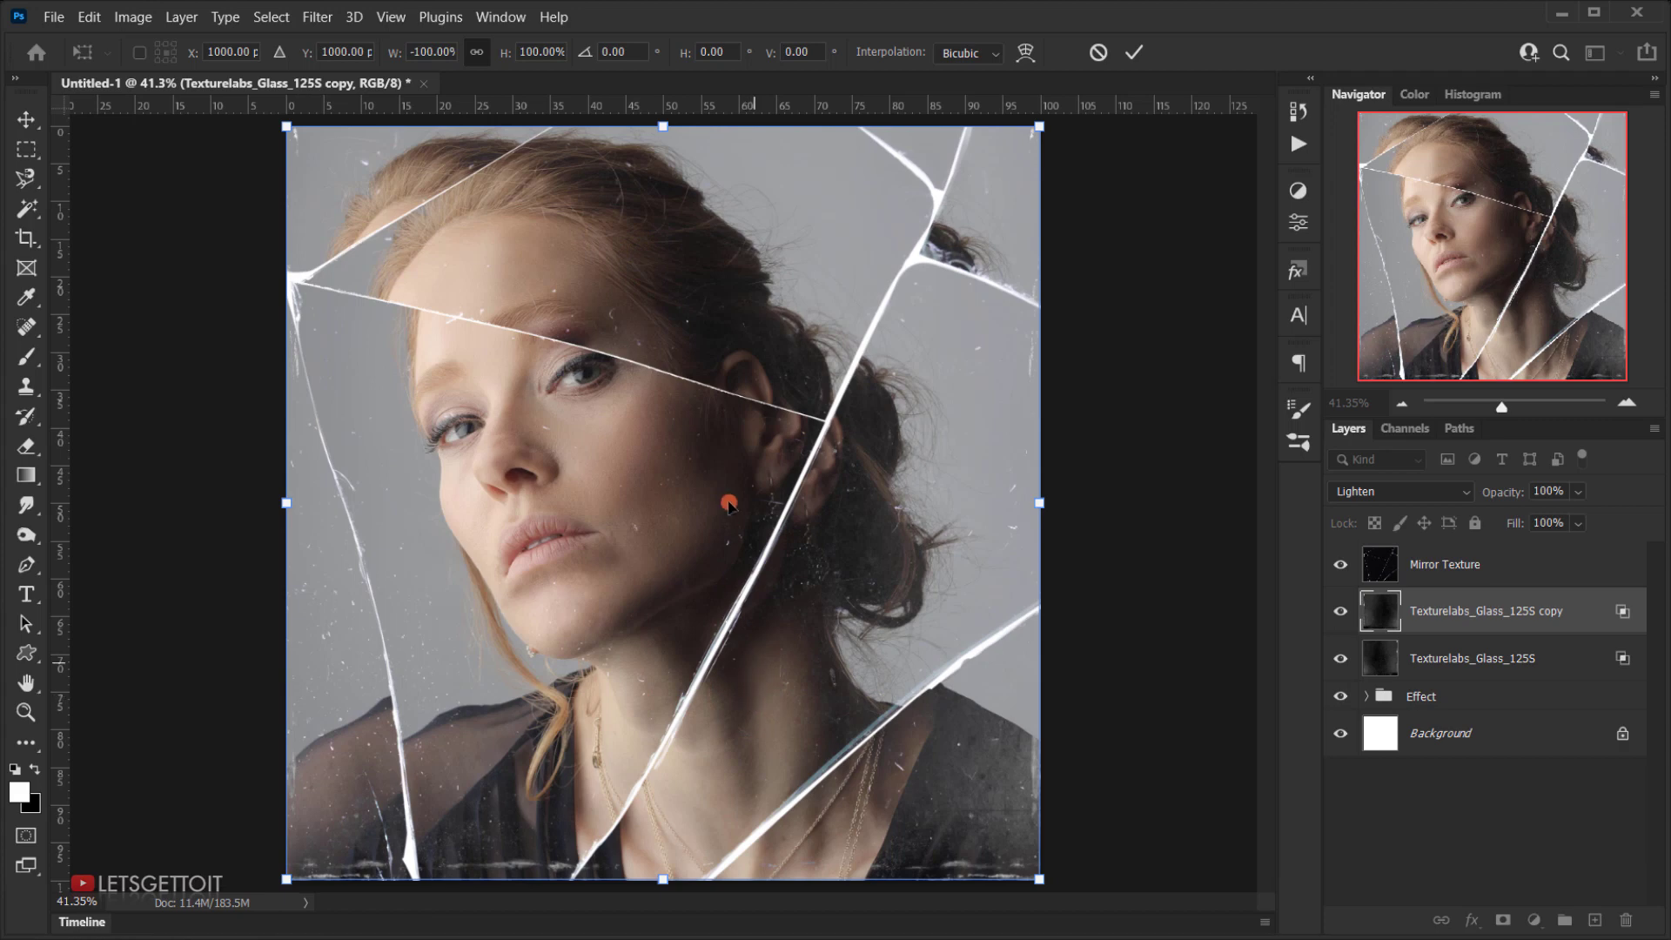
pyautogui.rightClick(709, 271)
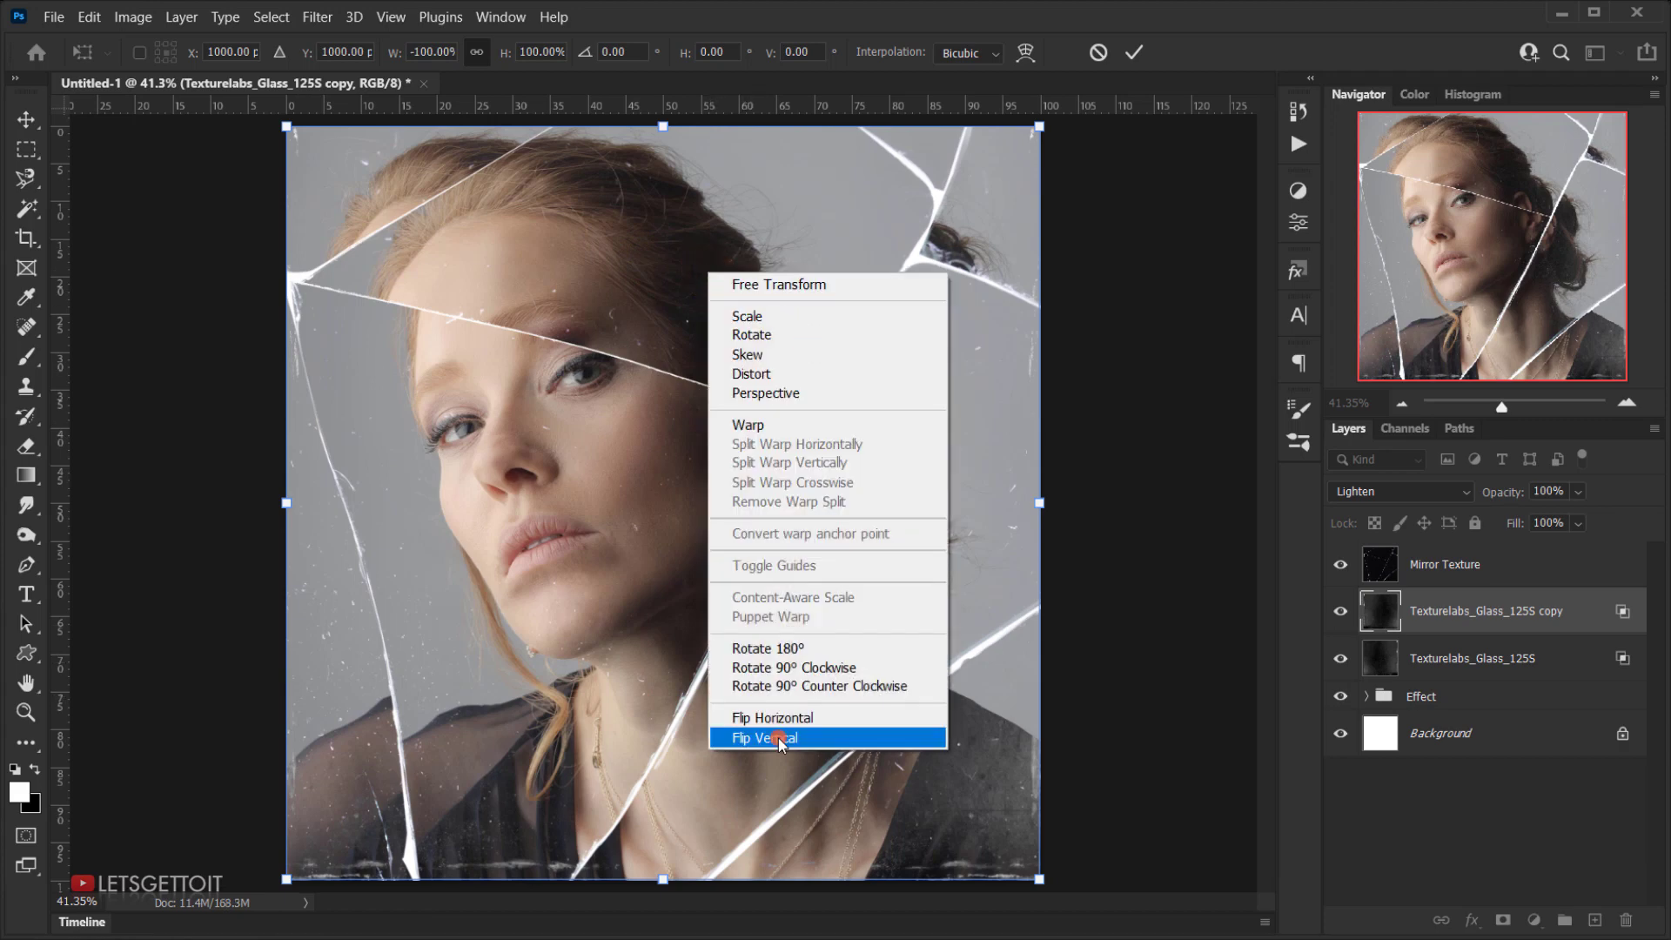
pyautogui.click(779, 740)
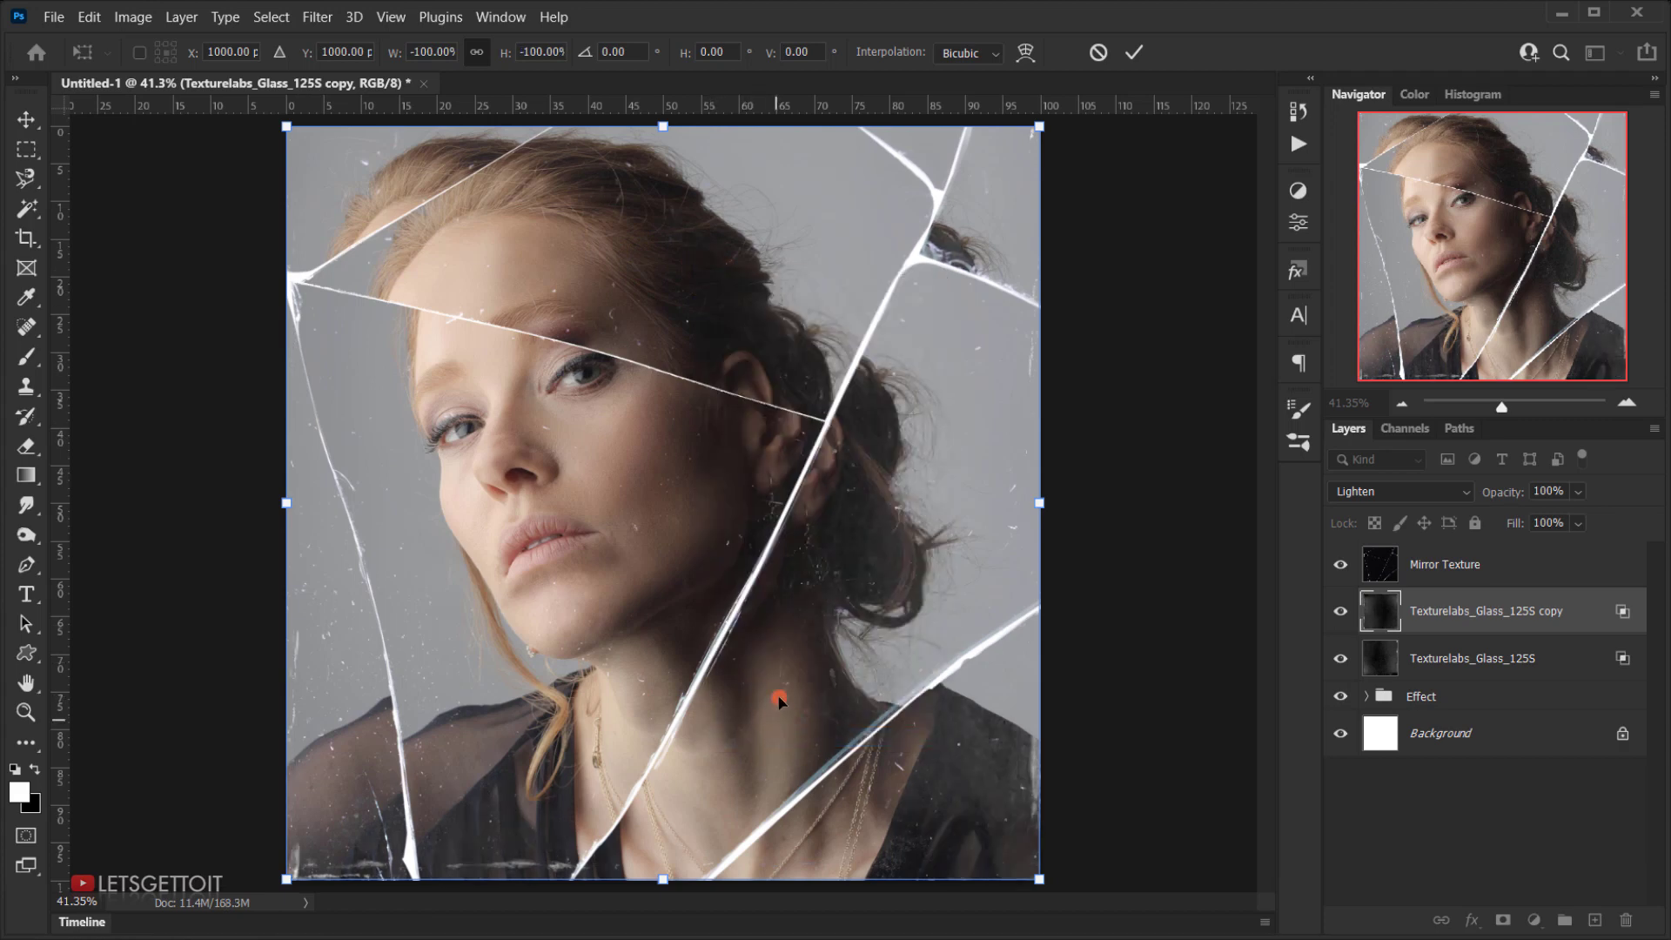
# Compare the image with the flipped glass texture copy hidden and shown, and inspect the dust up close.
pyautogui.click(1341, 611)
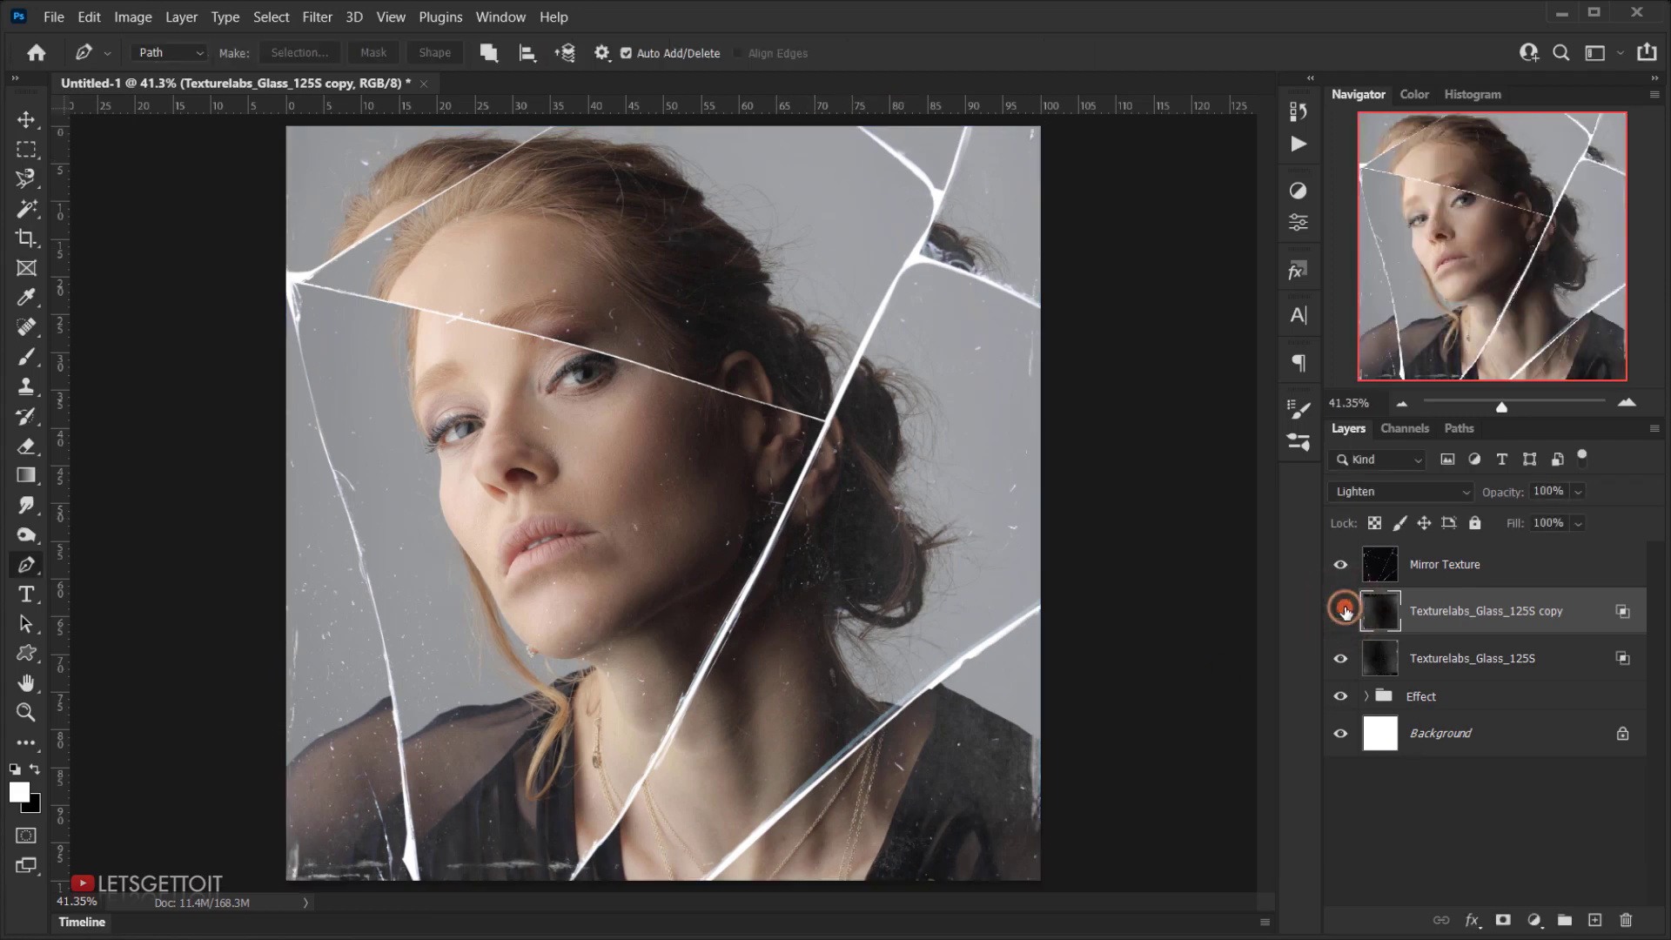
pyautogui.scroll(-1, 794, 301)
pyautogui.scroll(2, 794, 300)
pyautogui.scroll(-1, 793, 300)
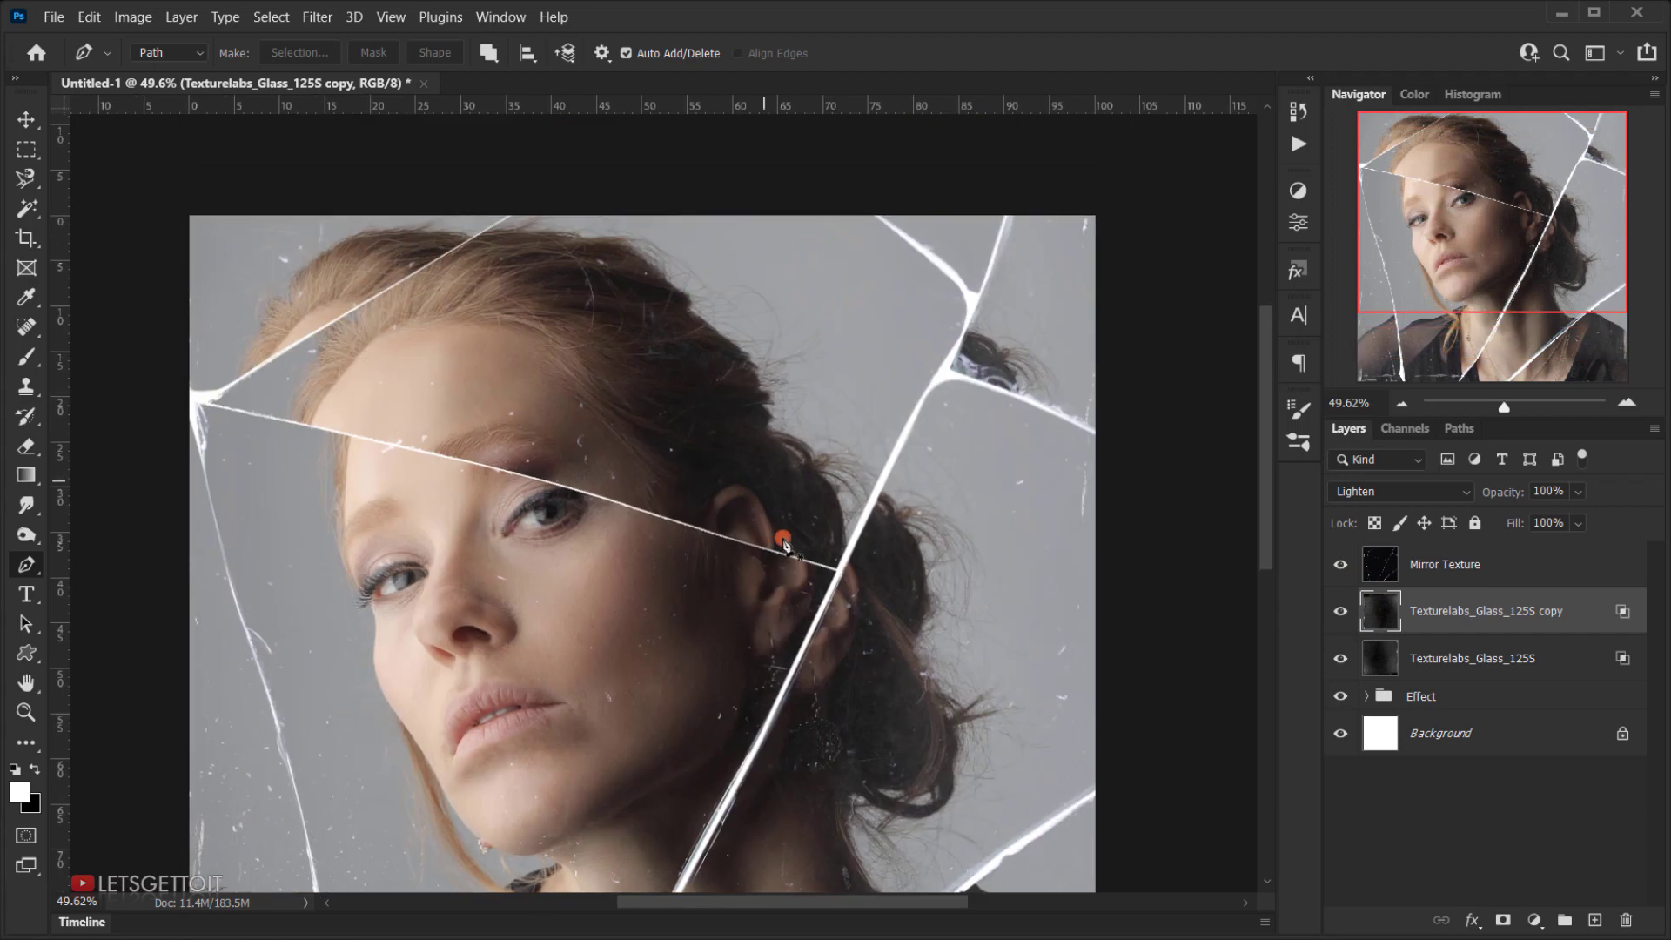
pyautogui.scroll(-1, 788, 546)
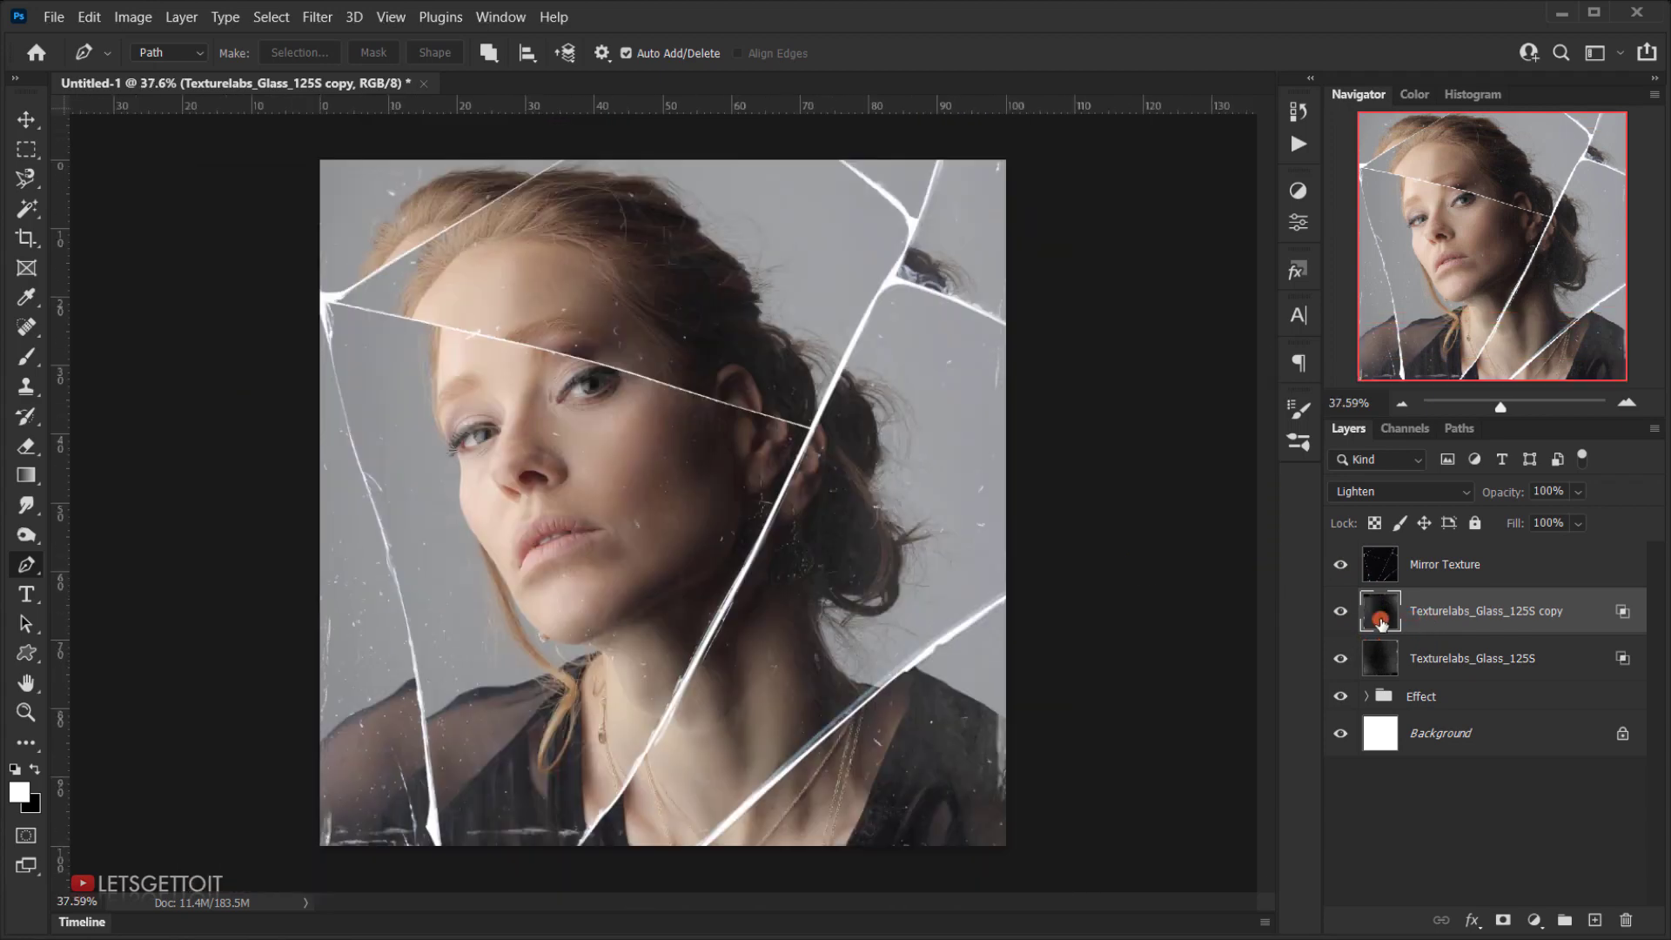
# Add a layer mask to the flipped glass texture copy and fade its lower part with black-to-transparent linear gradients.
pyautogui.click(1503, 921)
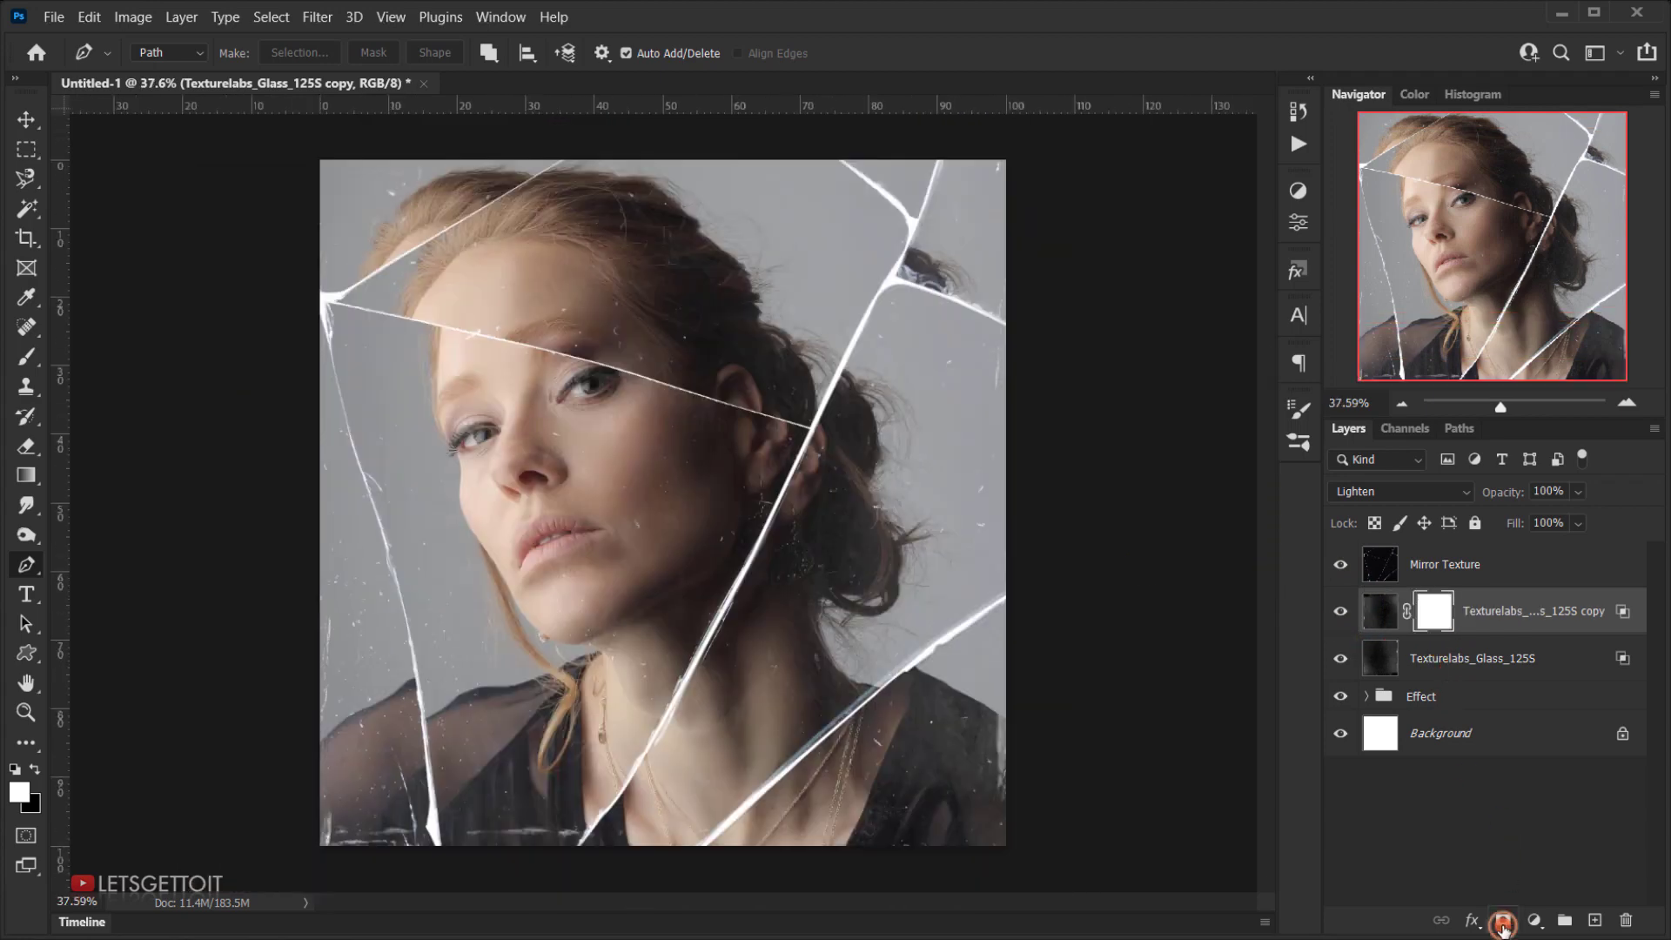
pyautogui.click(32, 478)
pyautogui.click(87, 476)
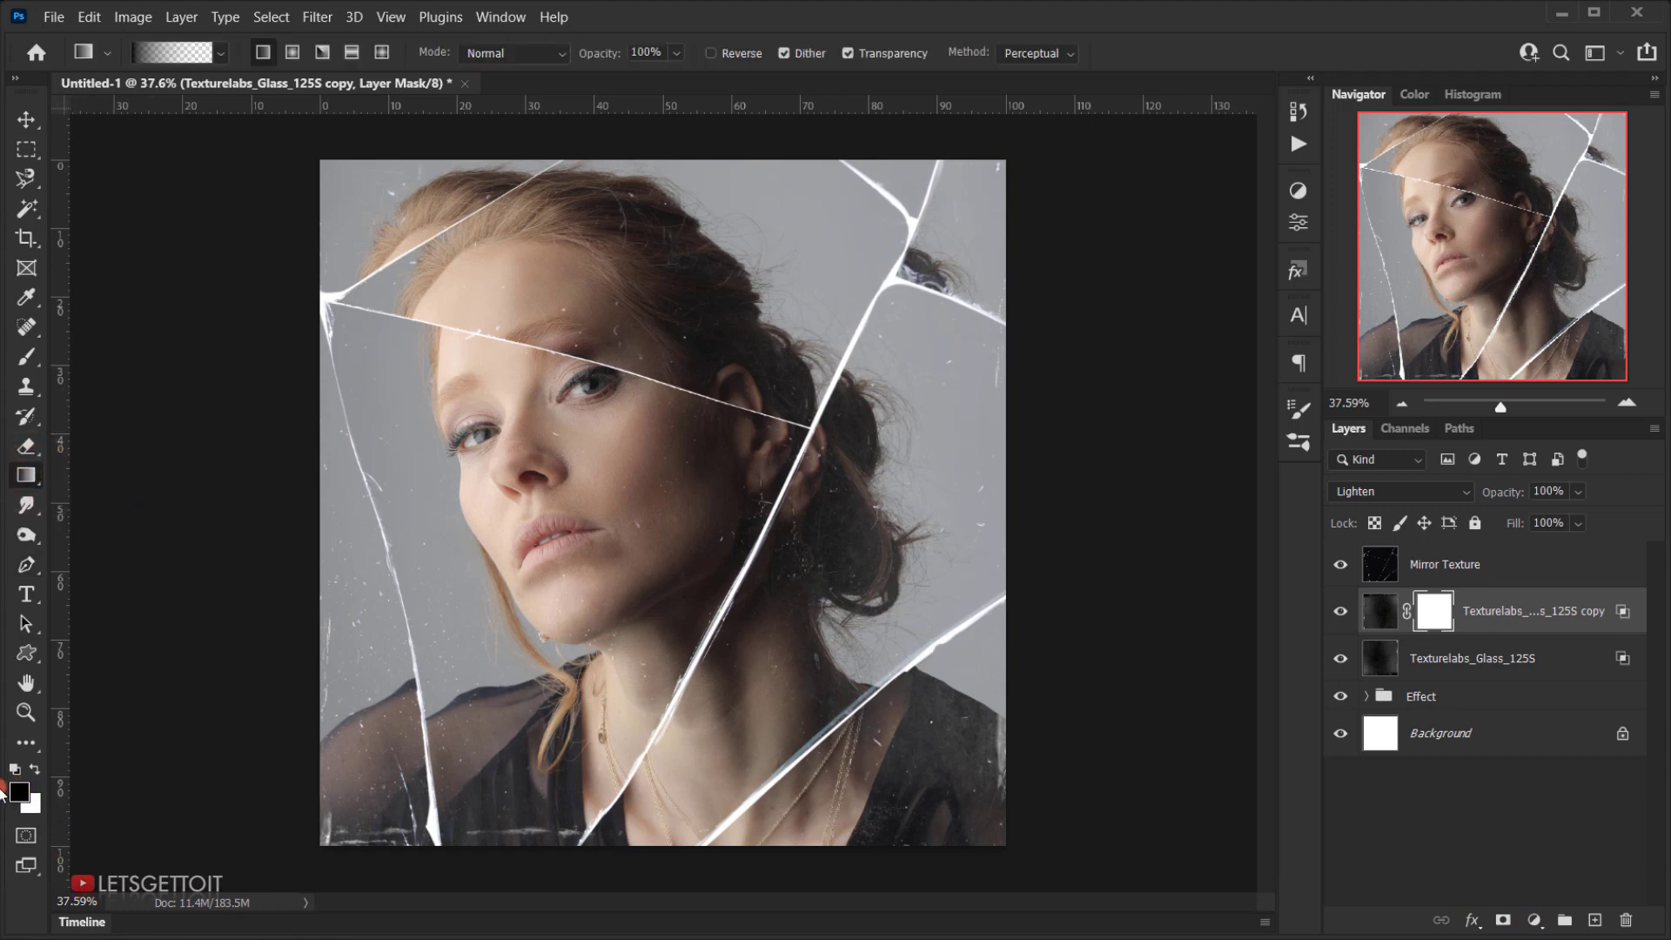
pyautogui.click(224, 56)
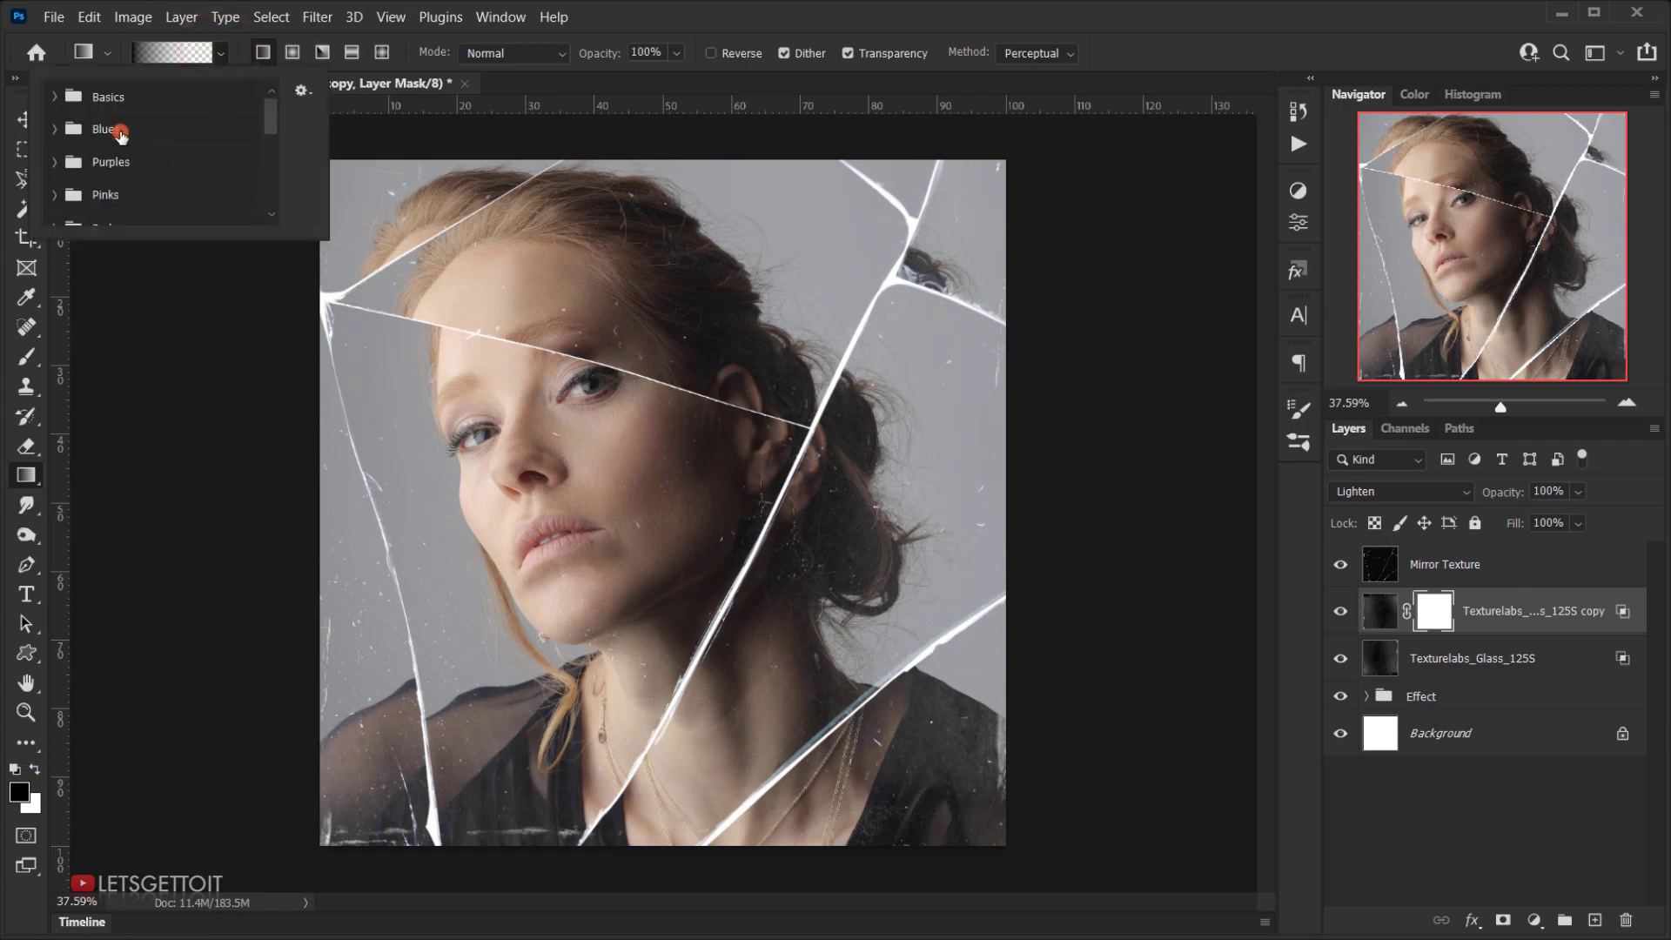
pyautogui.click(223, 55)
pyautogui.click(223, 55)
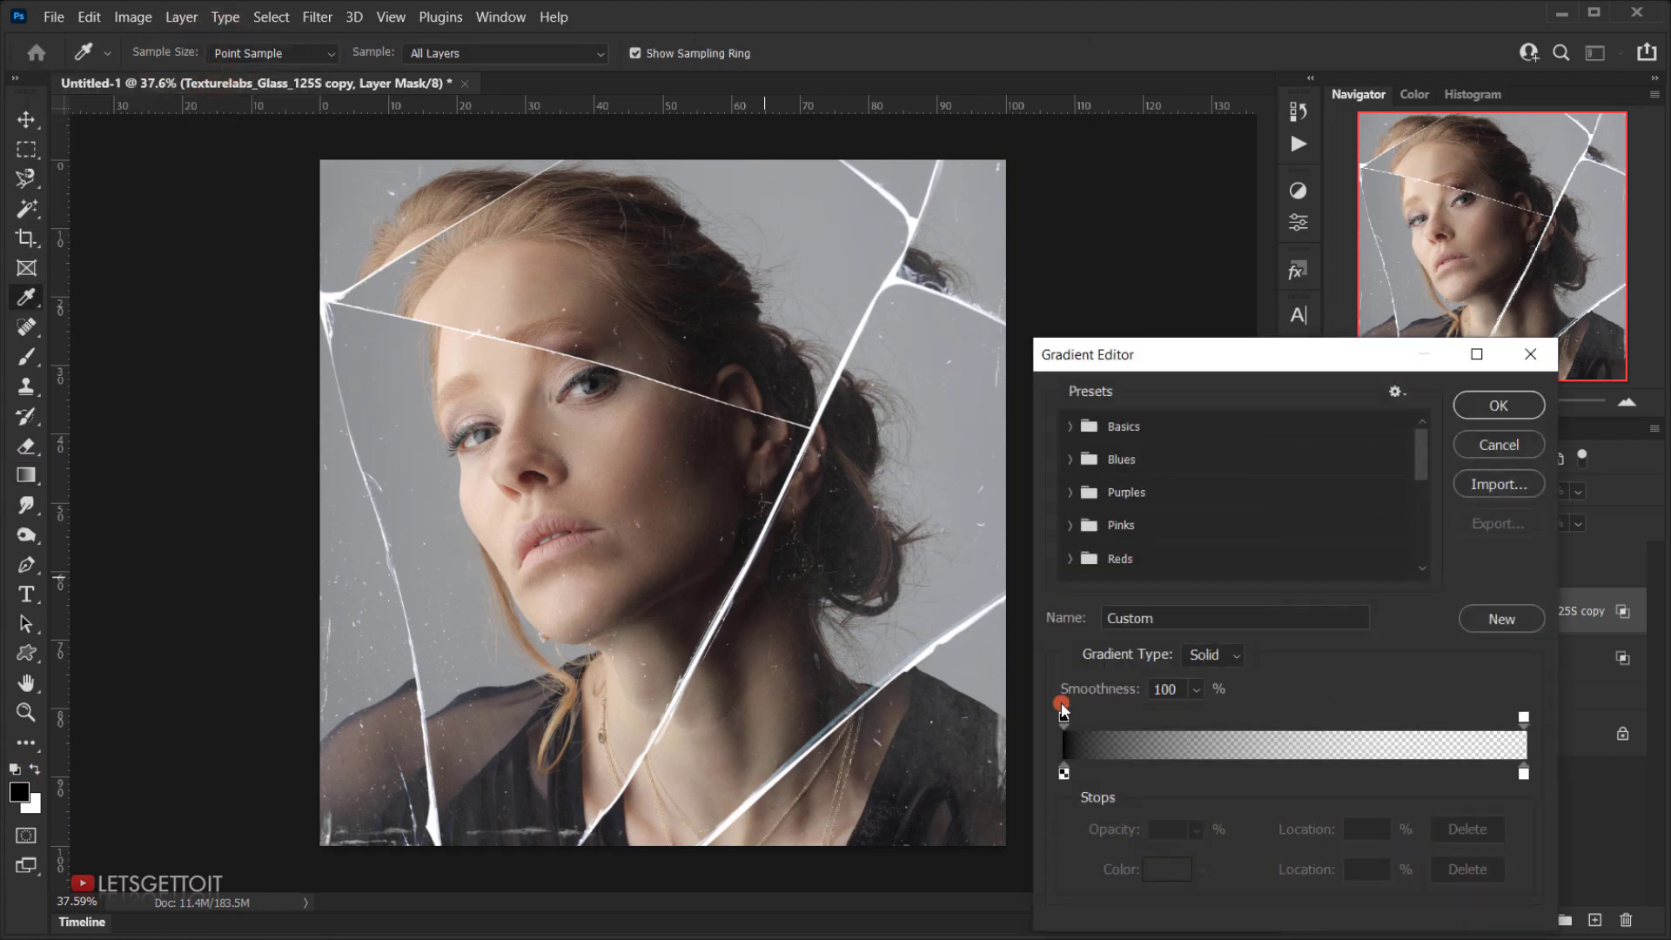
pyautogui.click(1497, 405)
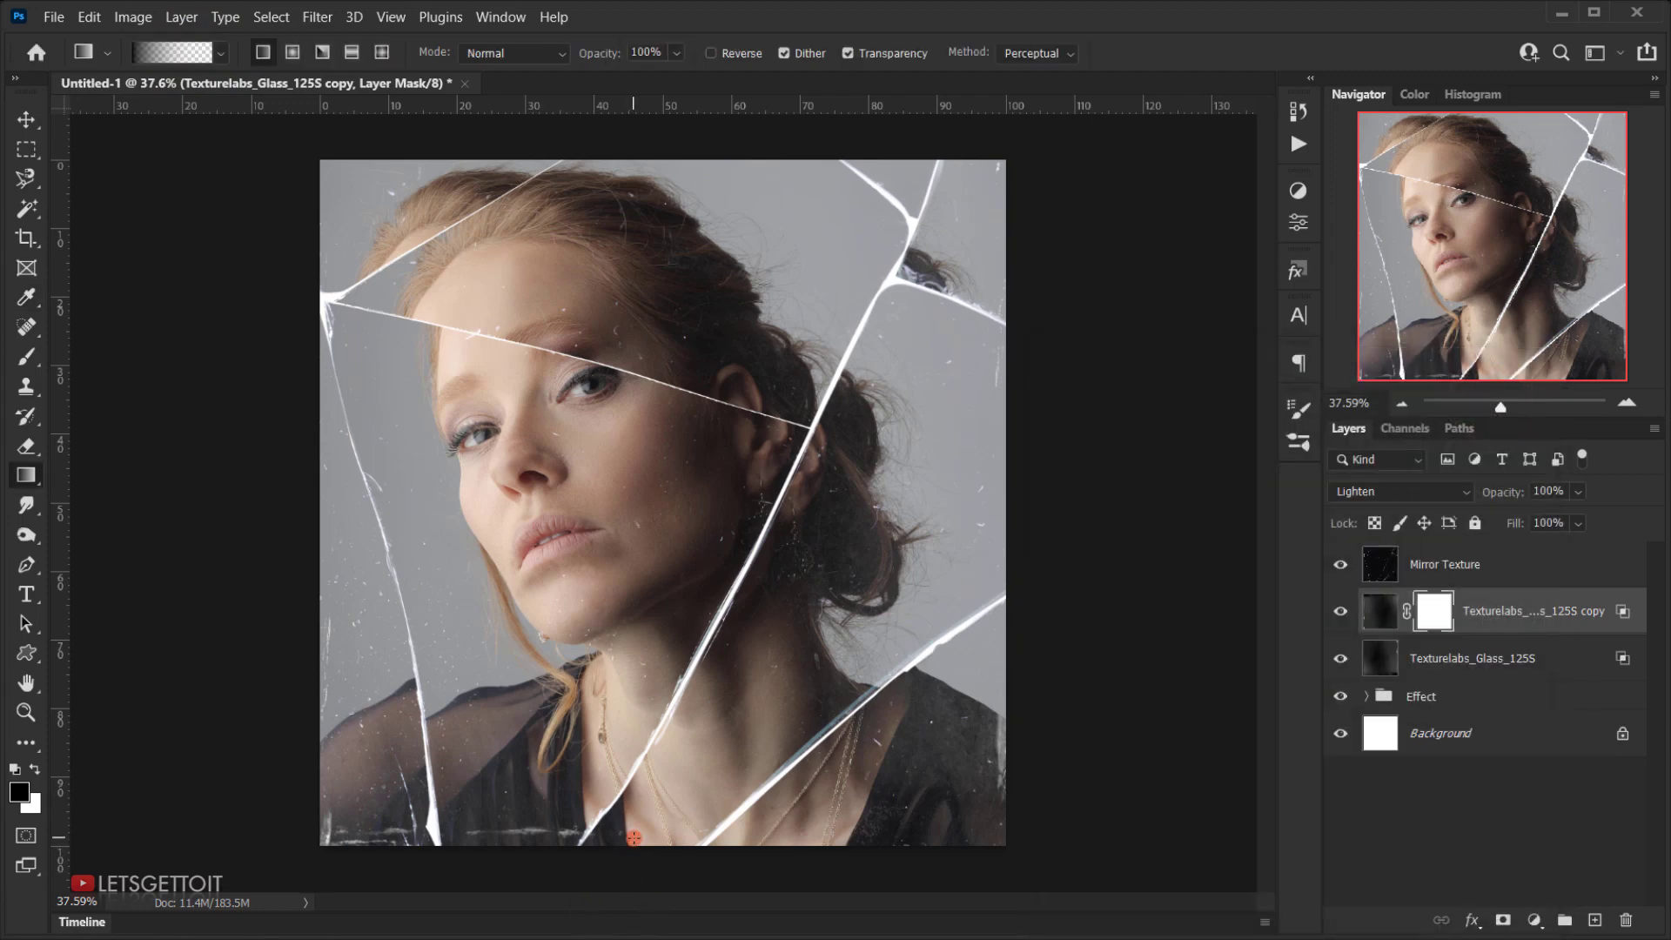
pyautogui.moveTo(634, 838); pyautogui.dragTo(653, 433)
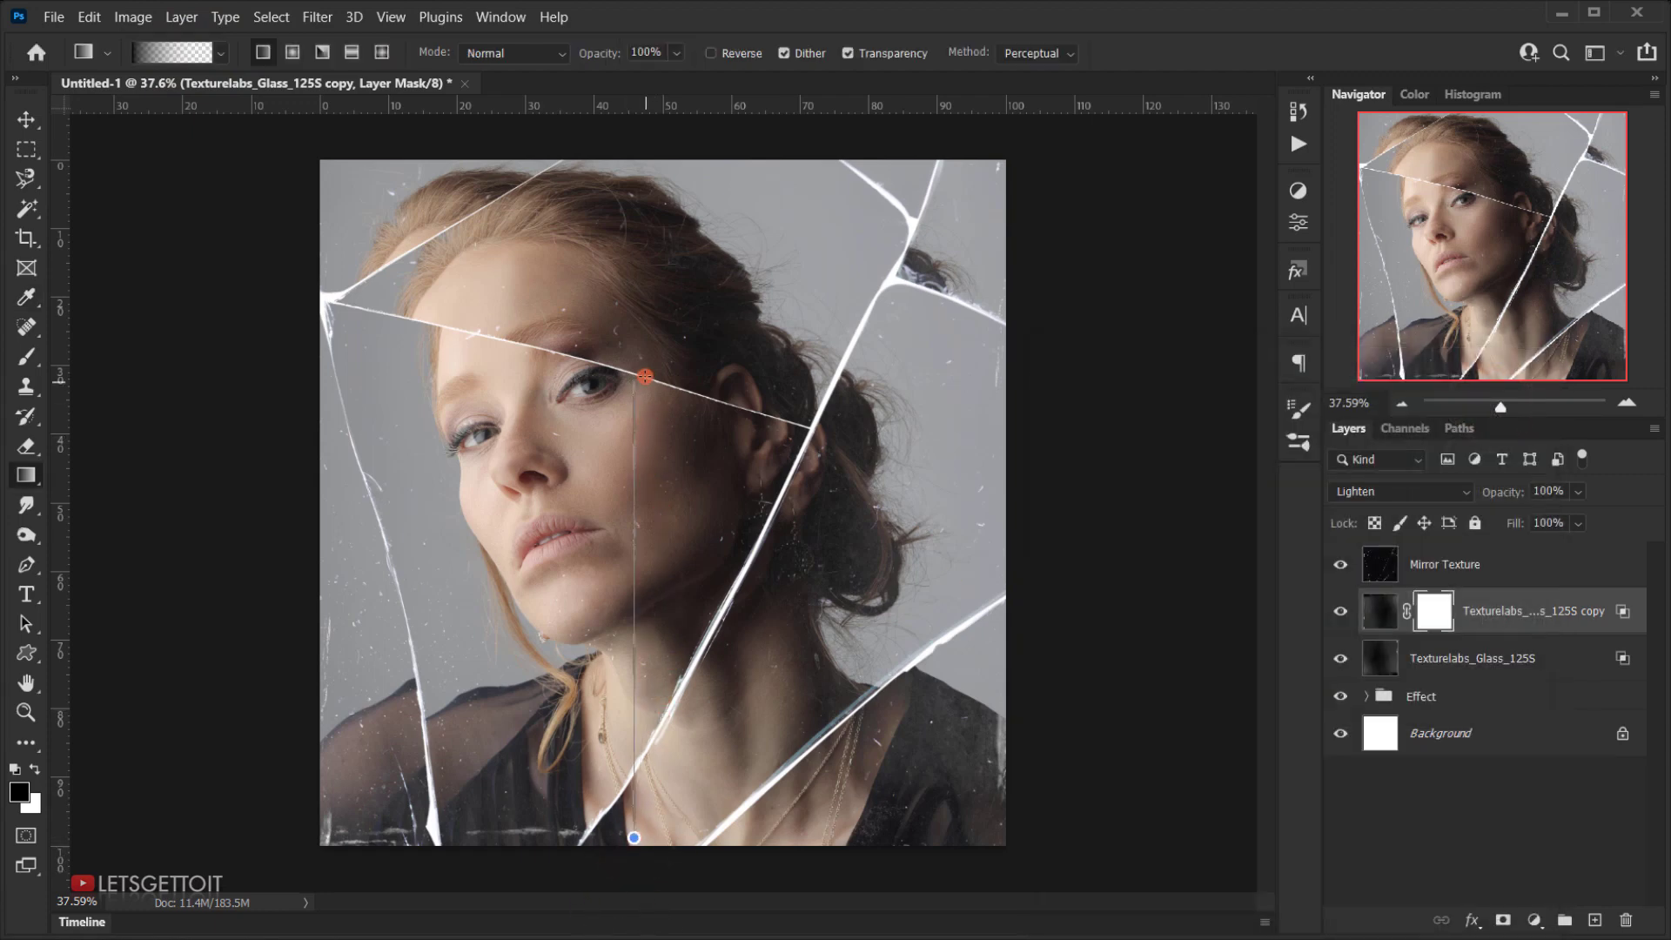
pyautogui.moveTo(645, 376); pyautogui.dragTo(644, 378)
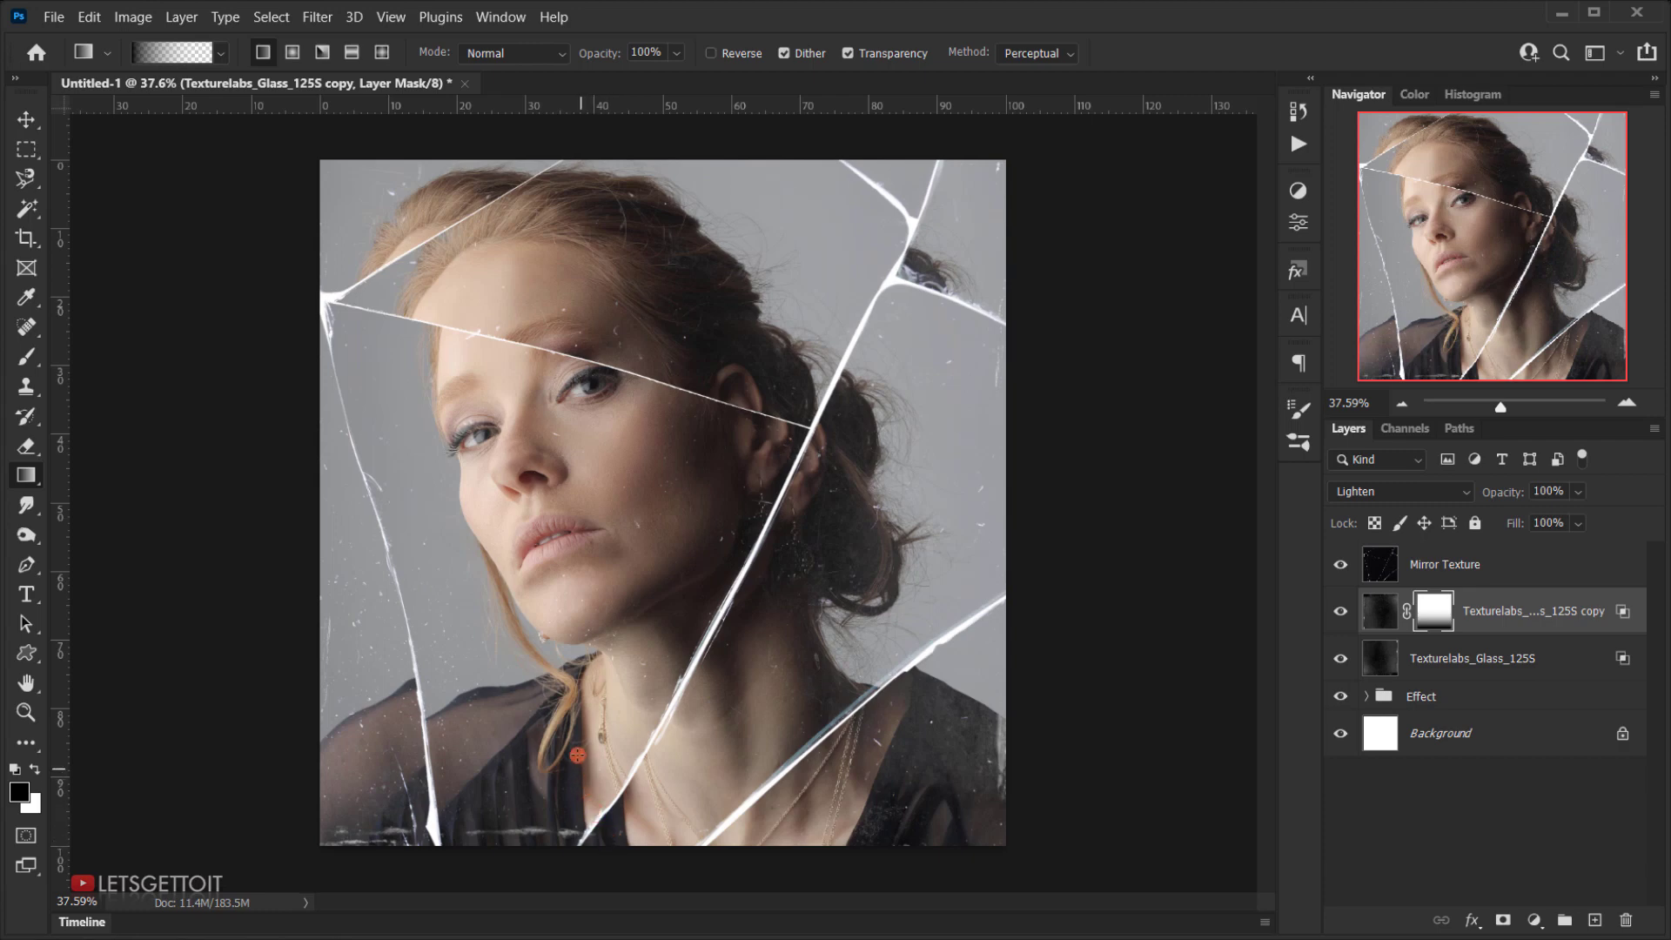
pyautogui.moveTo(604, 795); pyautogui.dragTo(673, 664)
# Compare the image with the masked glass texture copy hidden and shown.
pyautogui.click(1341, 611)
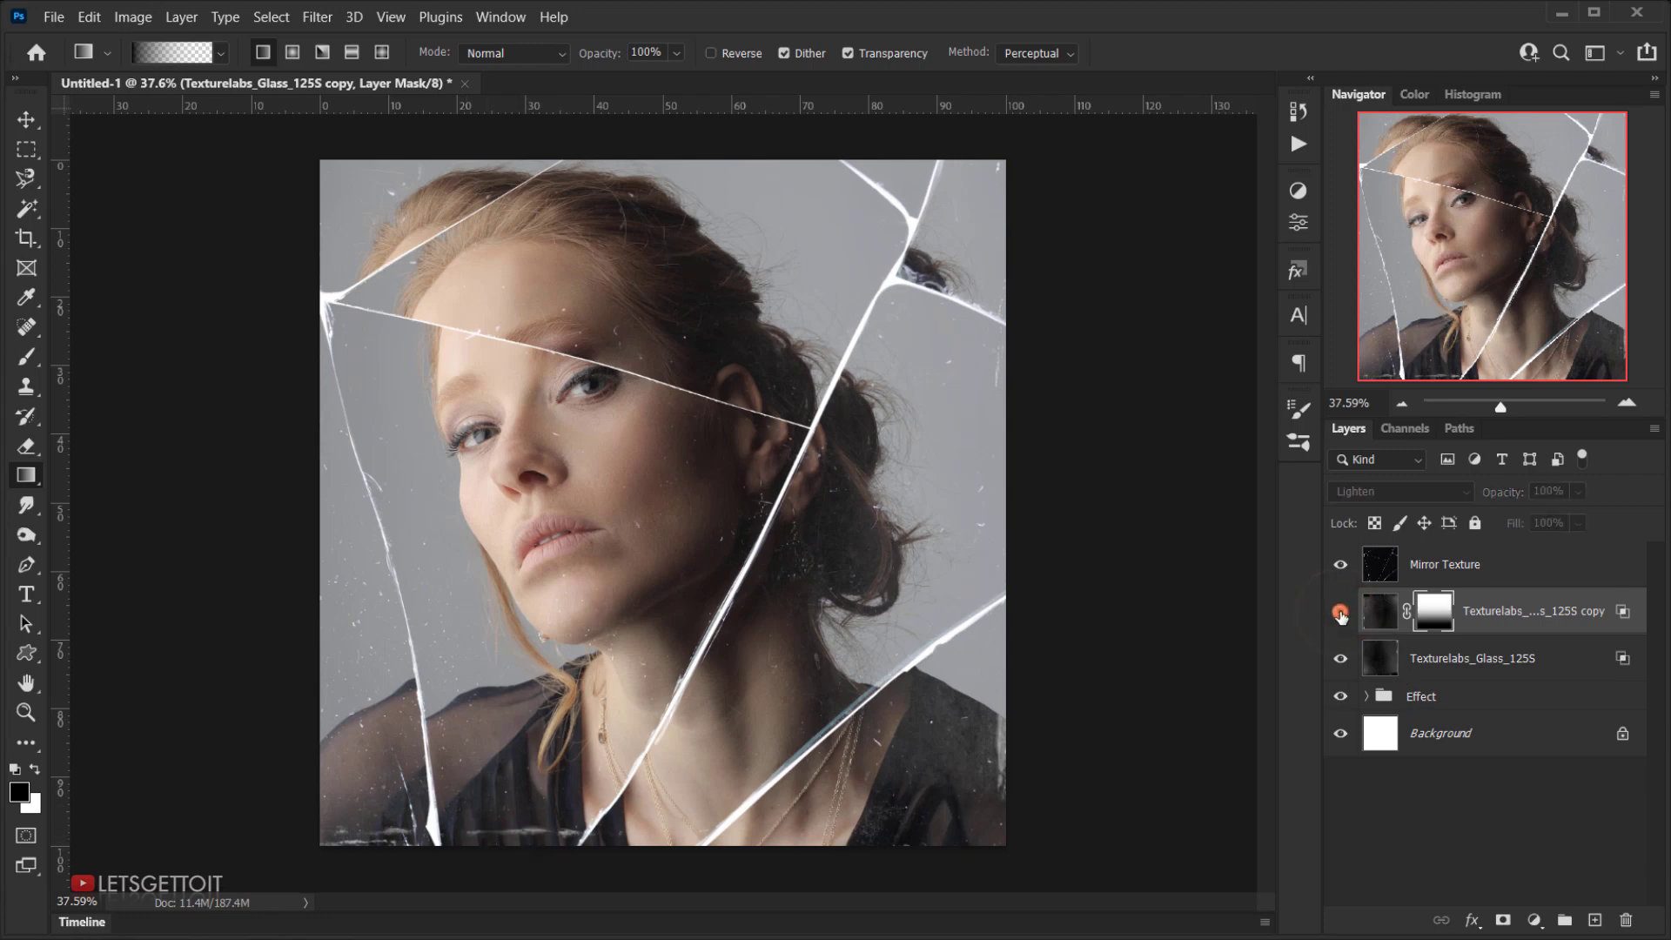
pyautogui.click(1340, 612)
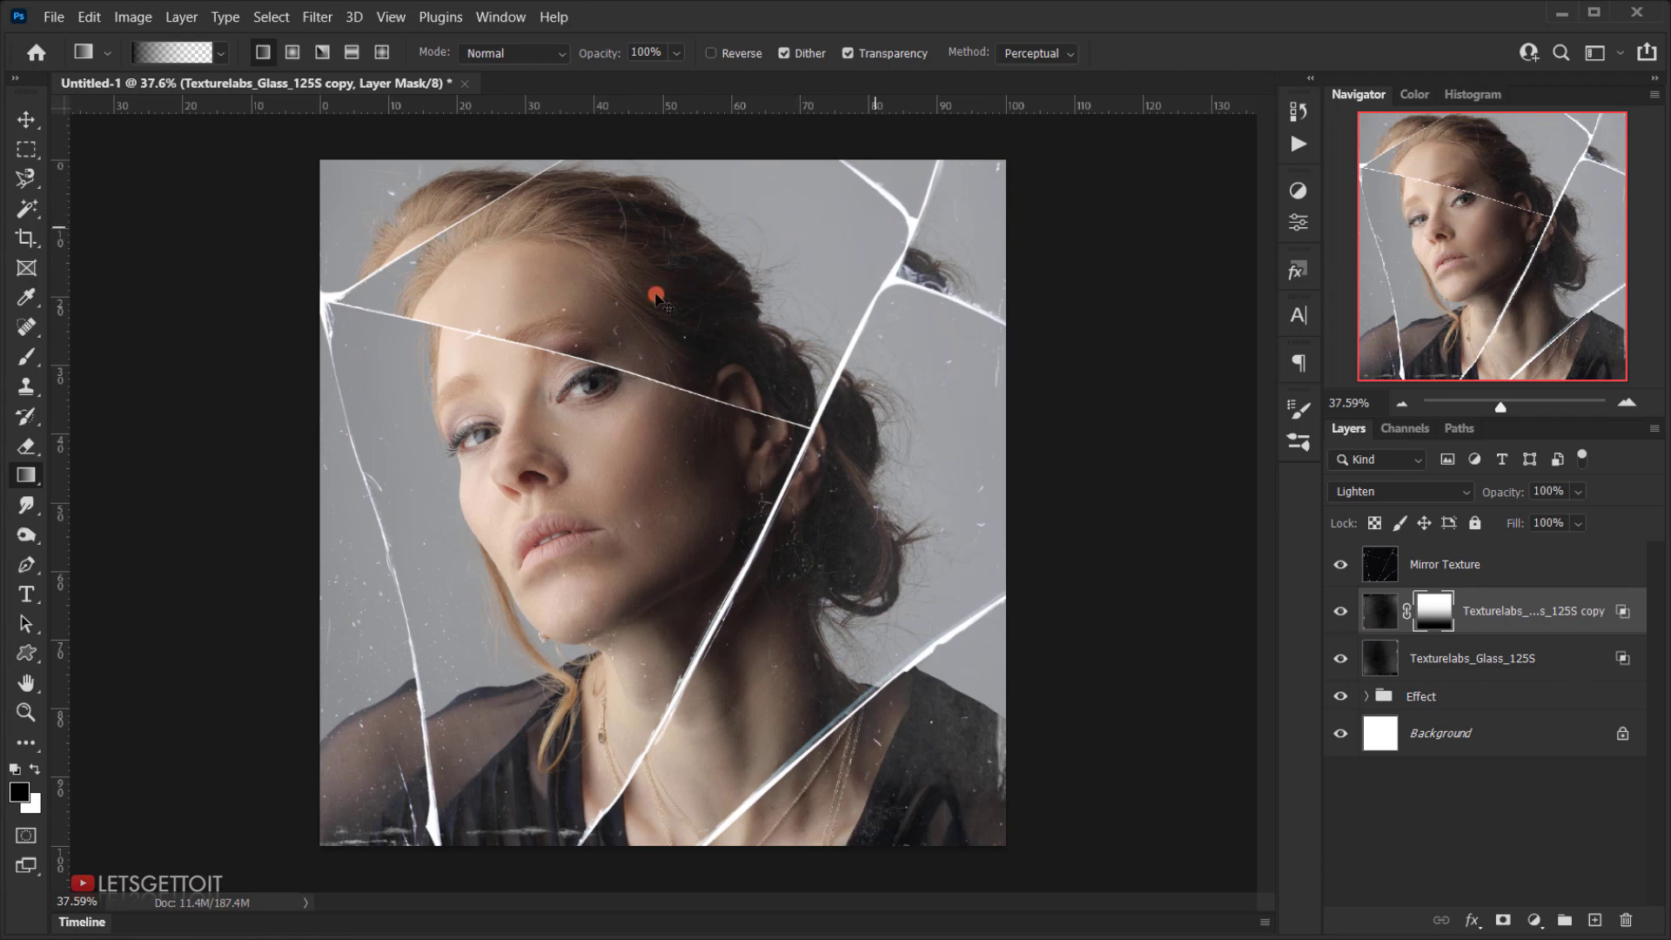
pyautogui.click(1341, 612)
pyautogui.click(1340, 612)
# Add a Hue/Saturation adjustment layer above Mirror Texture with Saturation at -27, and check its effect on the image.
pyautogui.click(1472, 598)
pyautogui.click(1474, 566)
pyautogui.click(1394, 558)
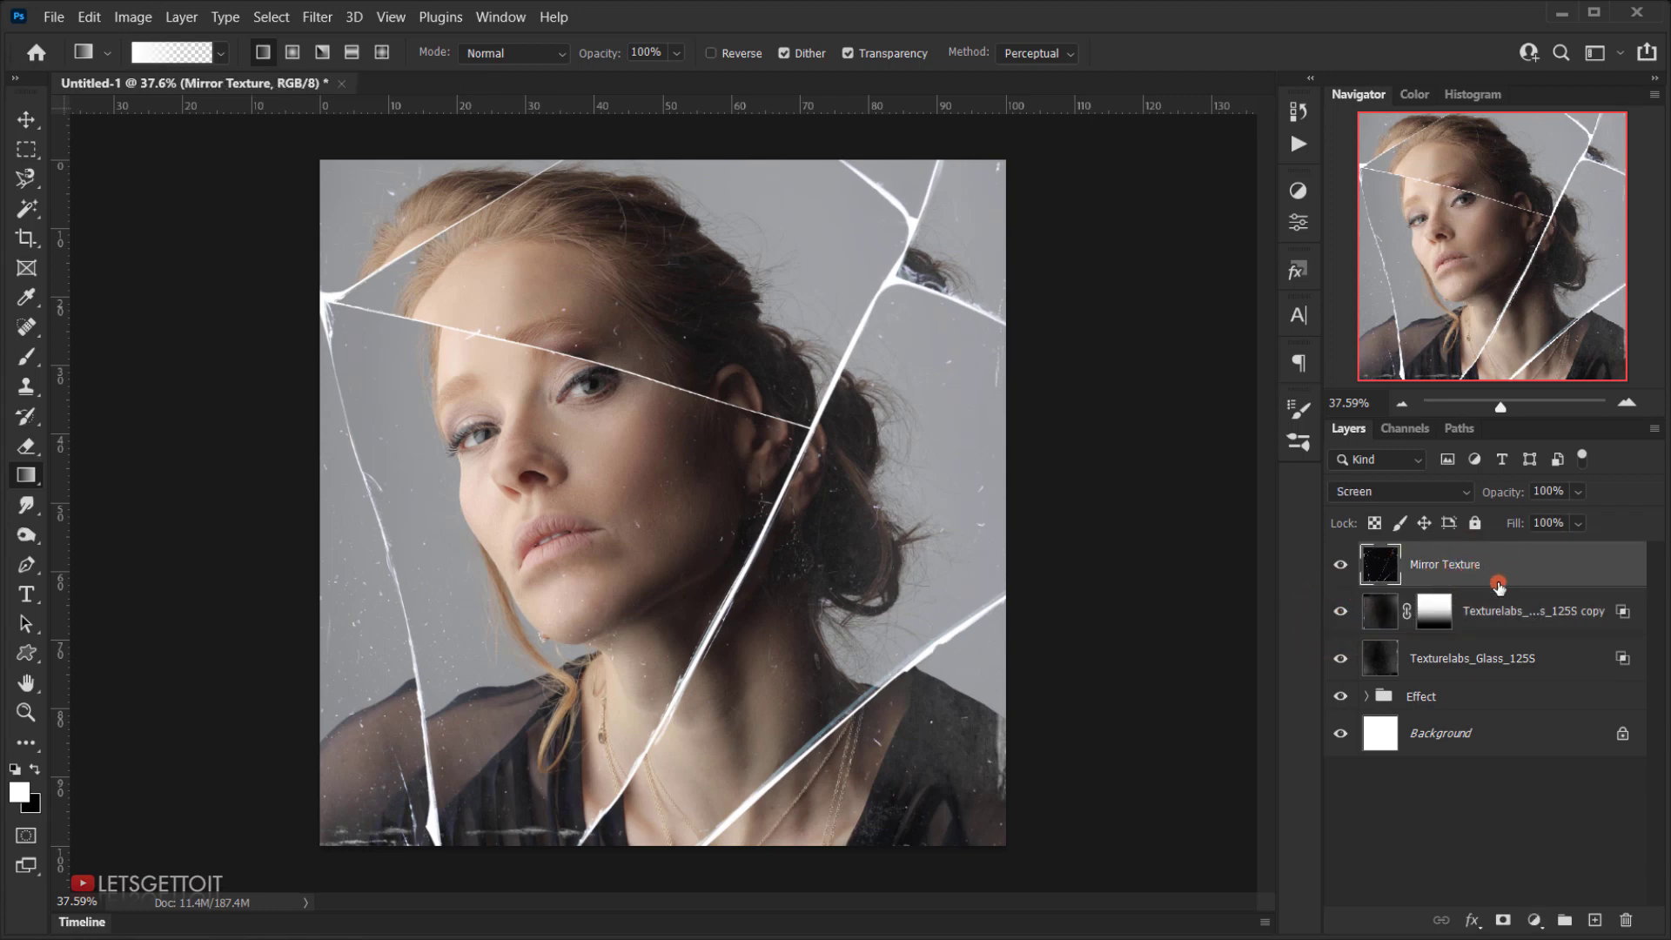
pyautogui.click(1535, 921)
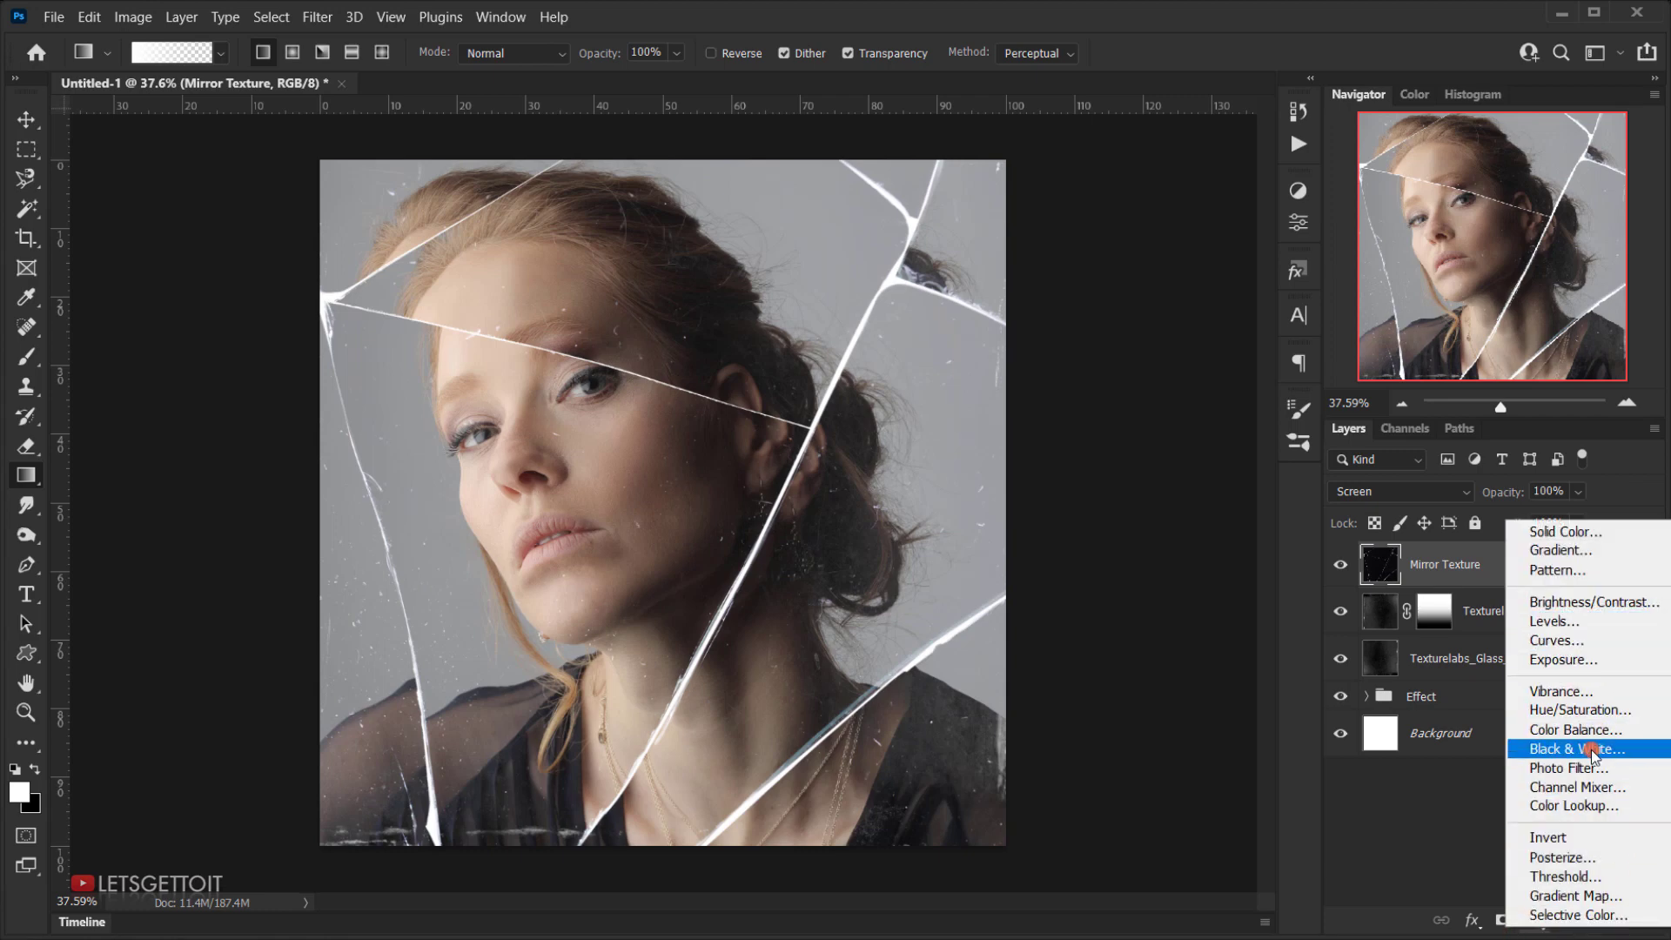
pyautogui.click(1580, 710)
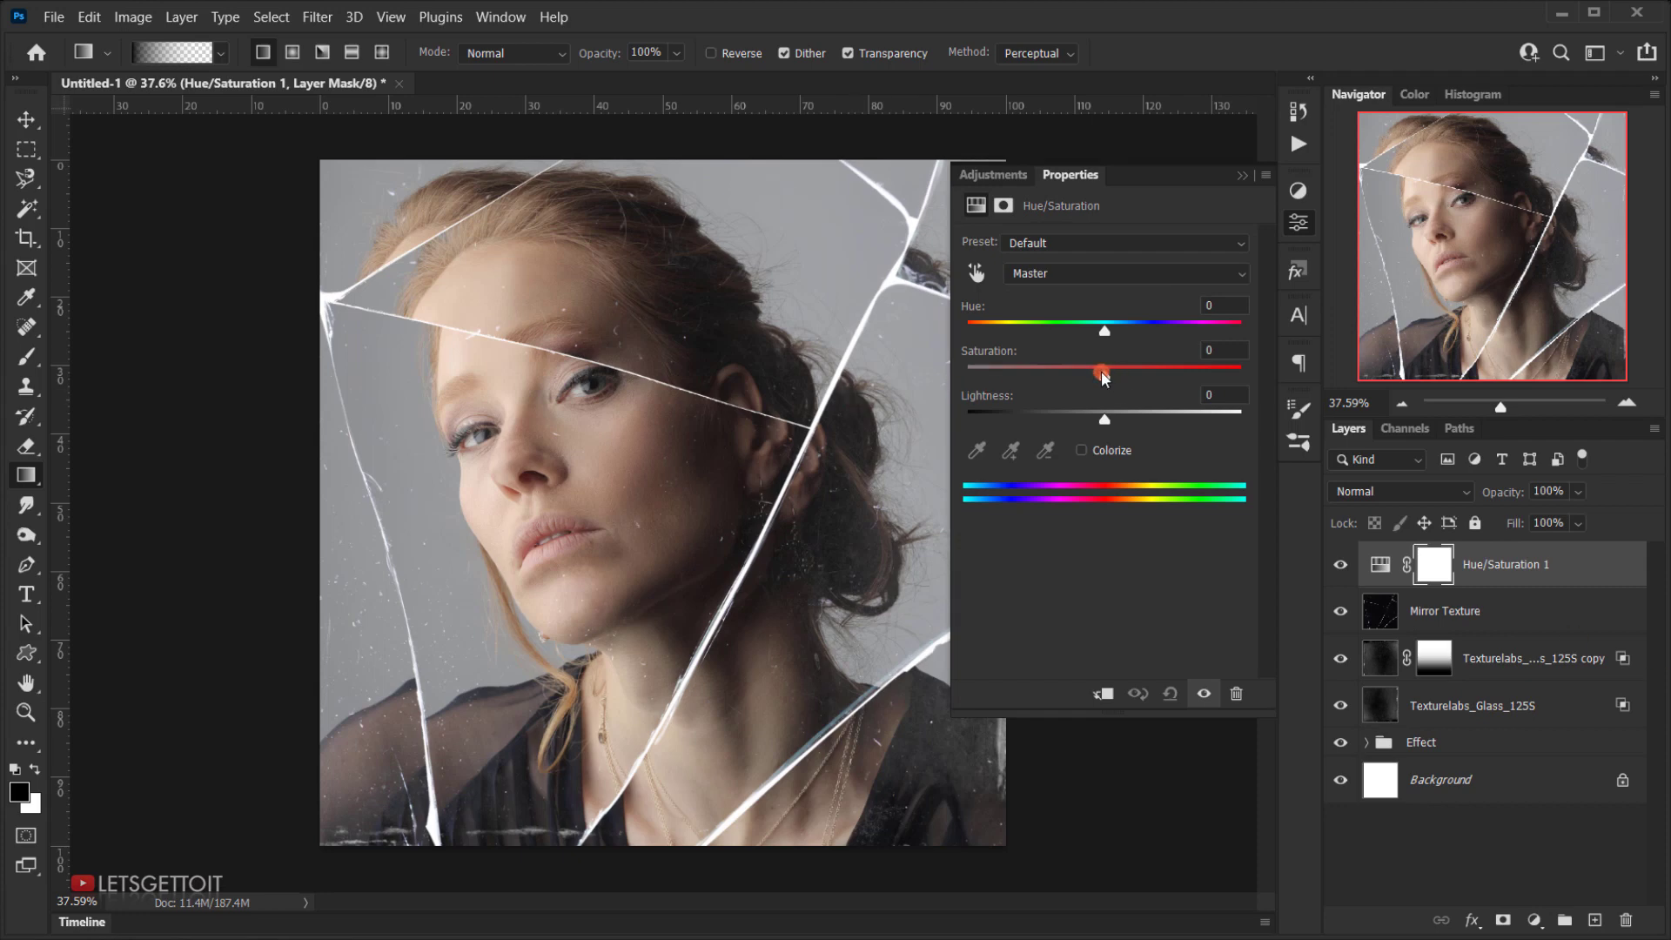
pyautogui.moveTo(1103, 376); pyautogui.dragTo(1079, 377)
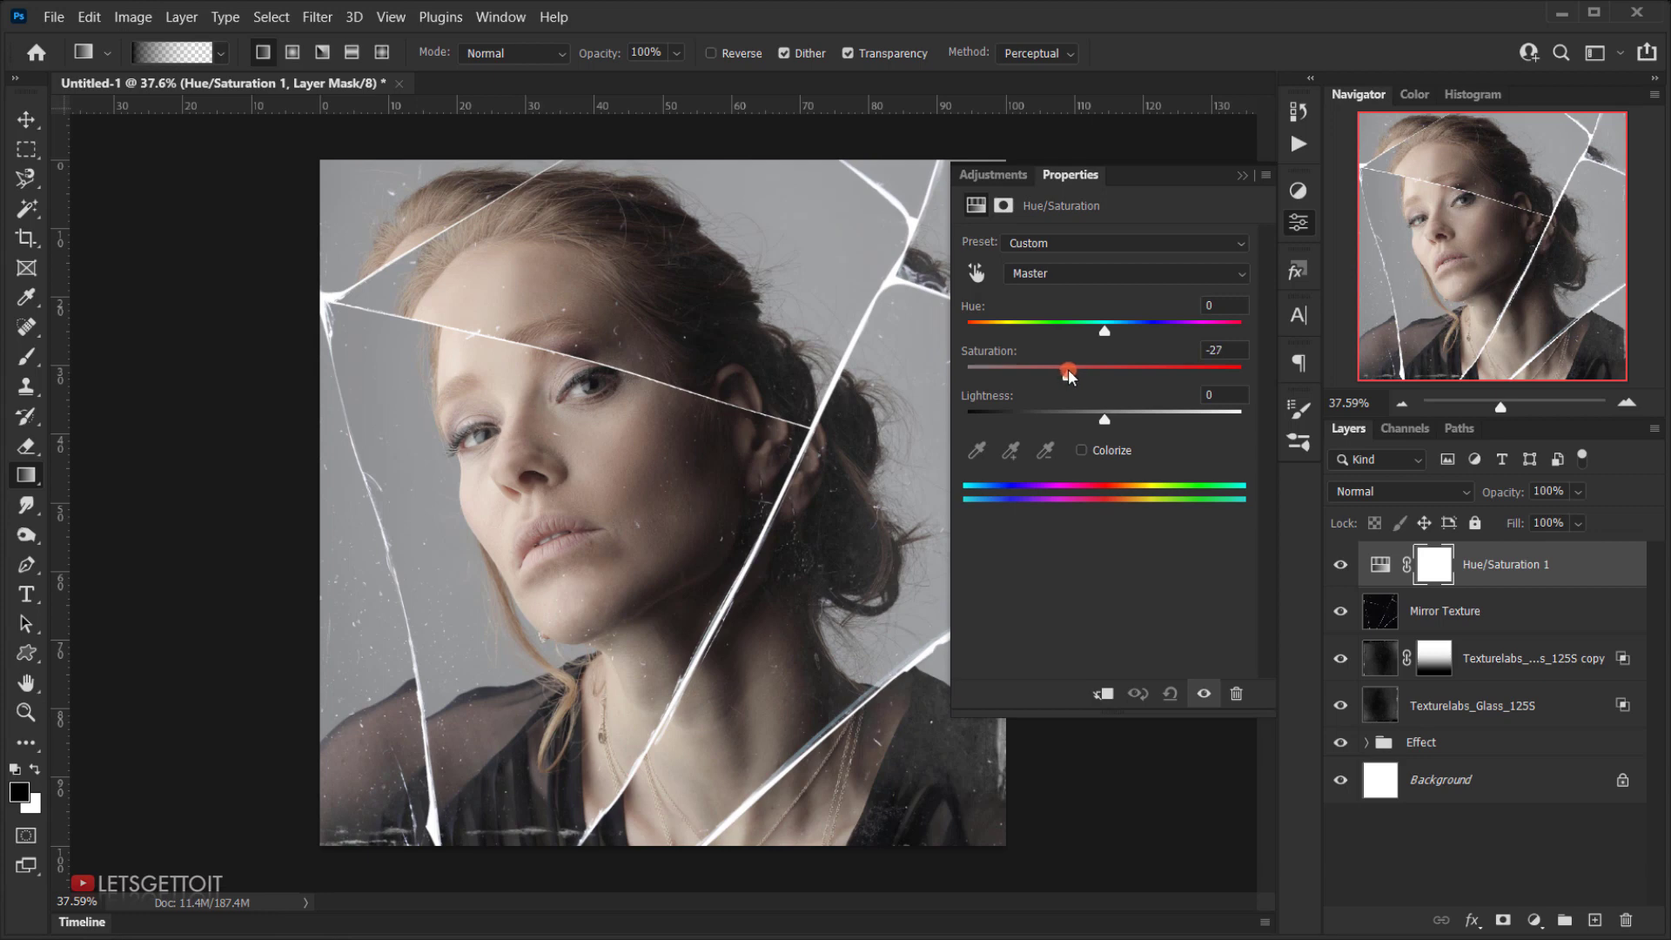
pyautogui.click(1242, 175)
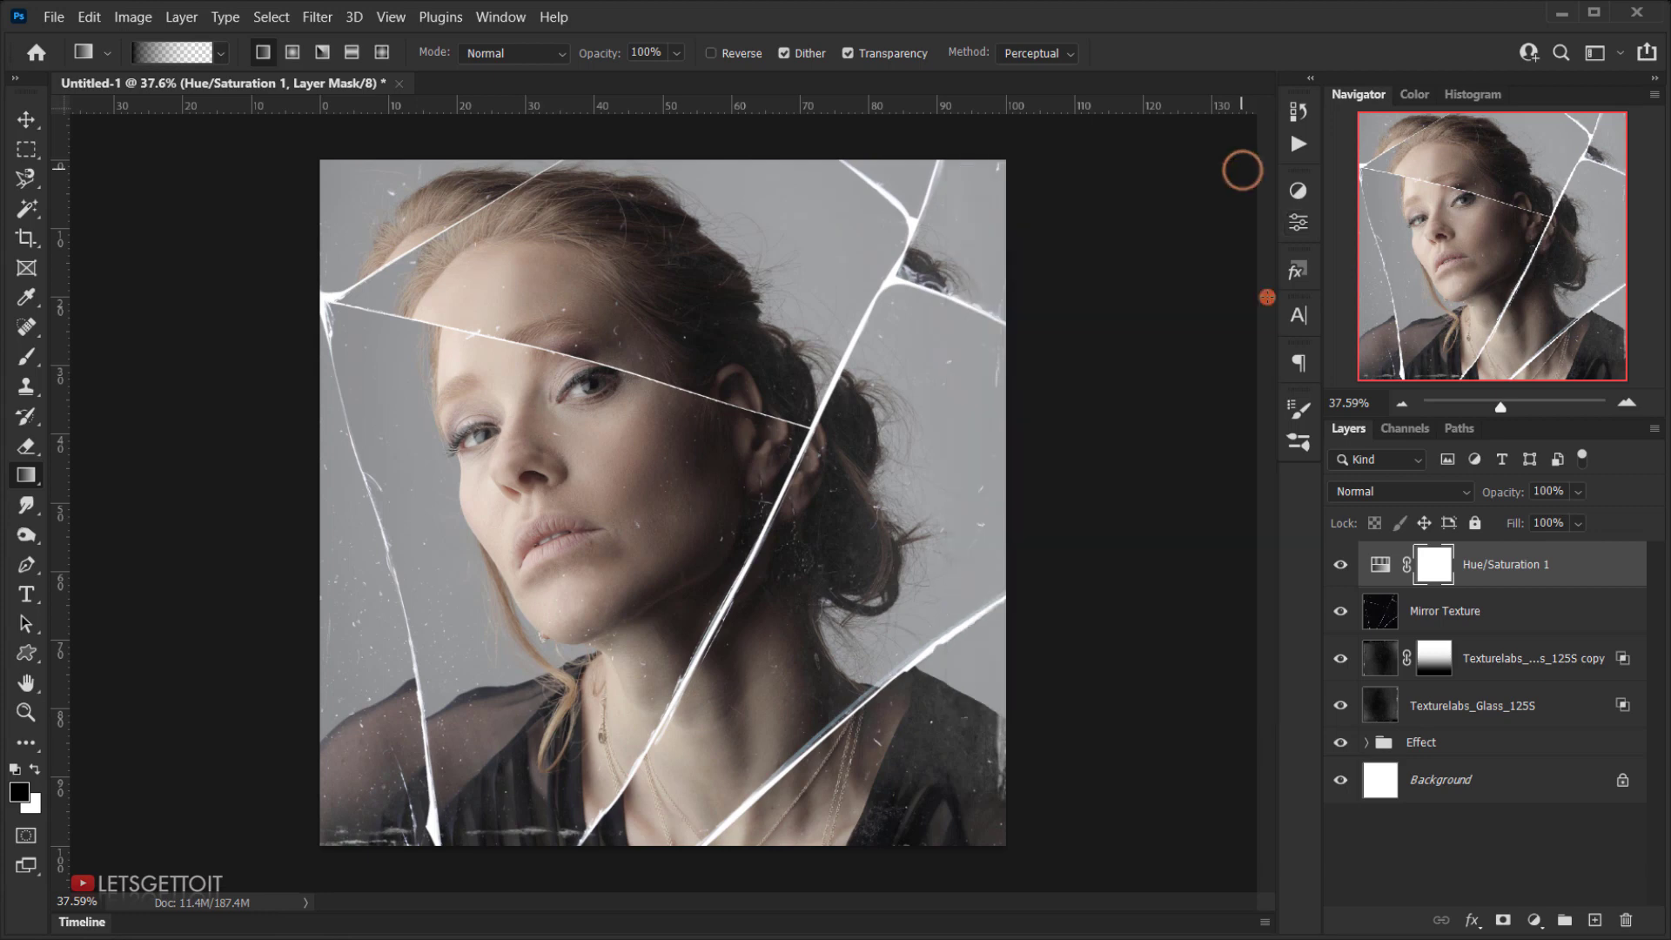
pyautogui.click(1340, 561)
# Add a Levels adjustment layer above Hue/Saturation and set the Red channel's output levels to 7 and 244.
pyautogui.click(1538, 916)
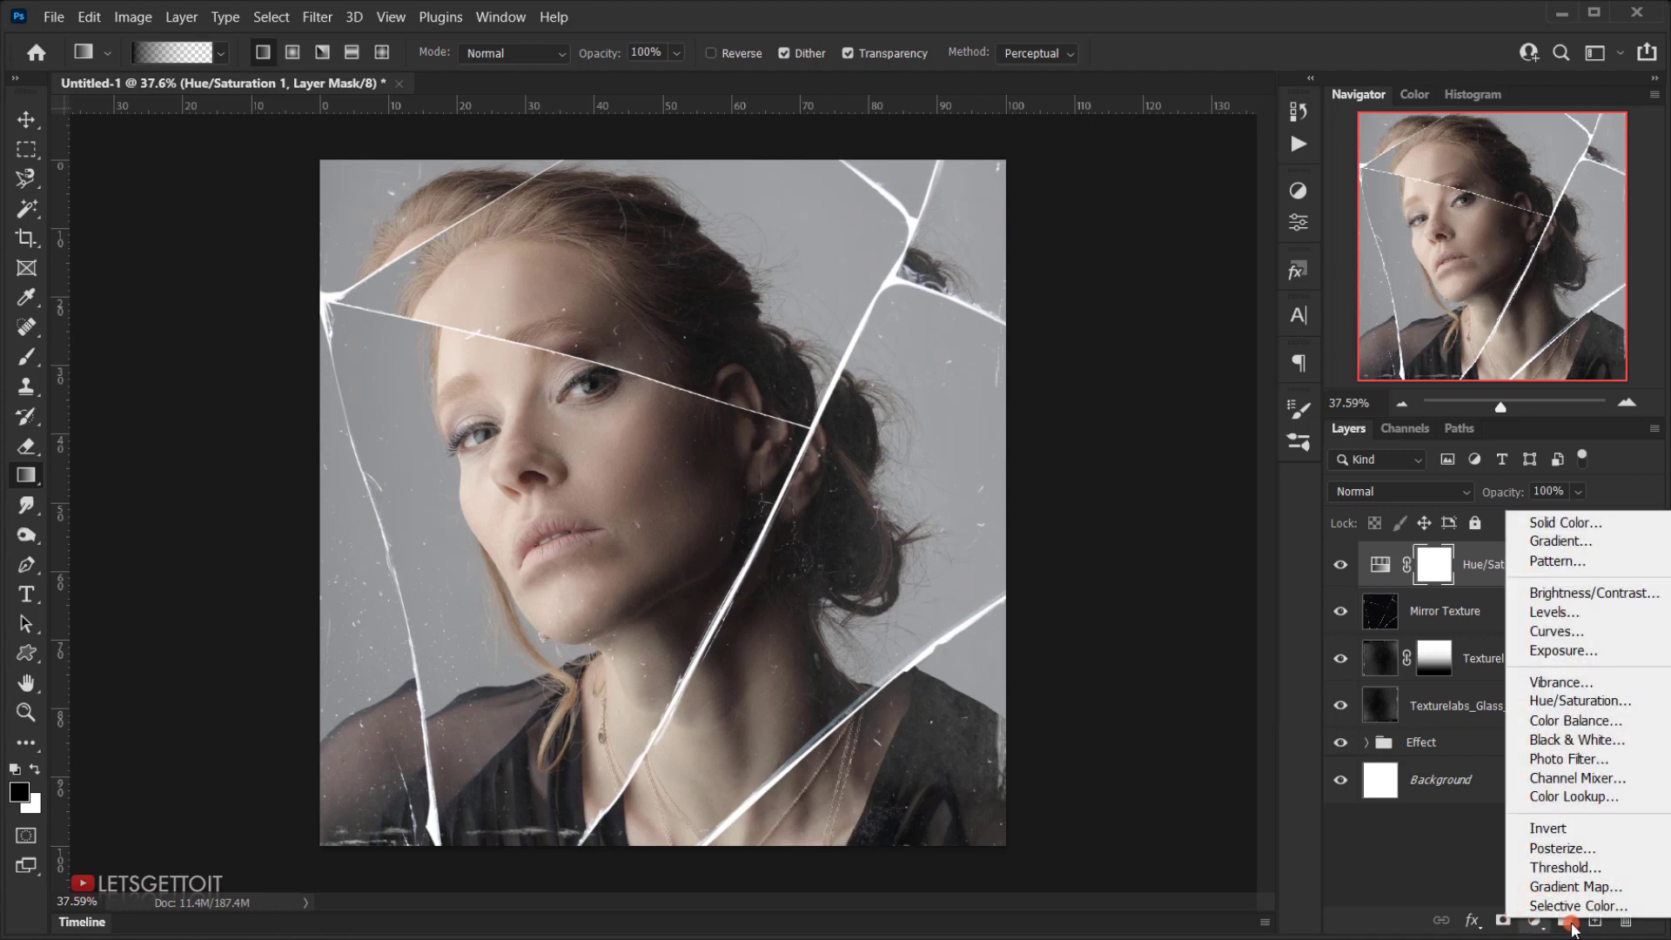
pyautogui.click(1567, 612)
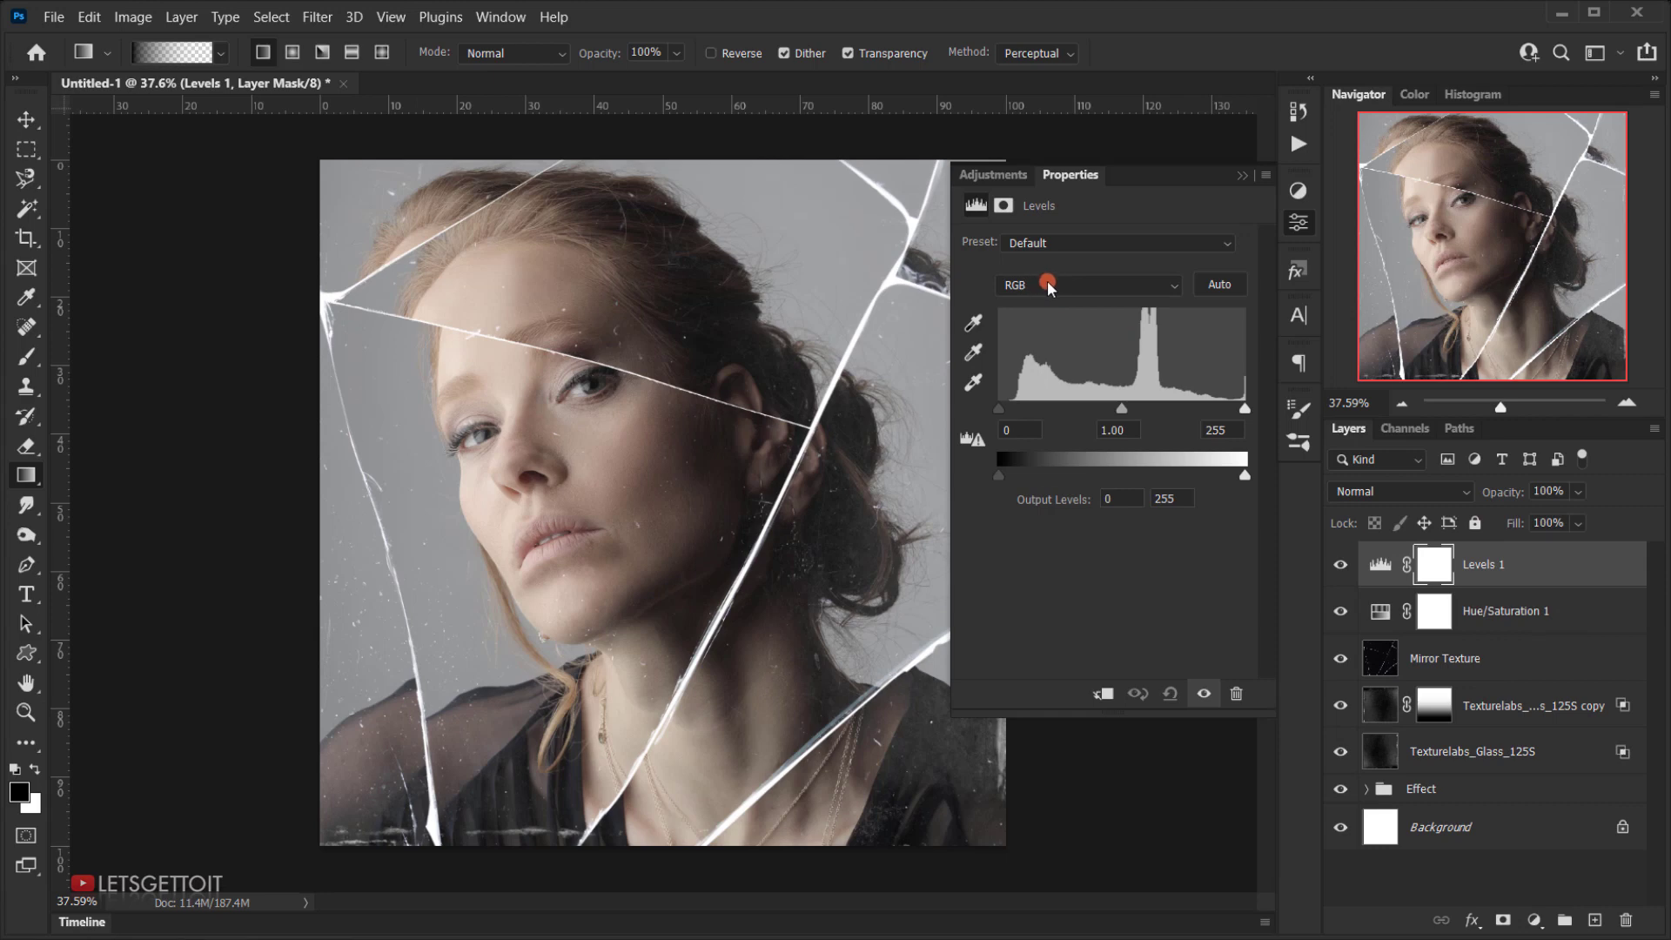
pyautogui.click(1049, 287)
pyautogui.click(1040, 315)
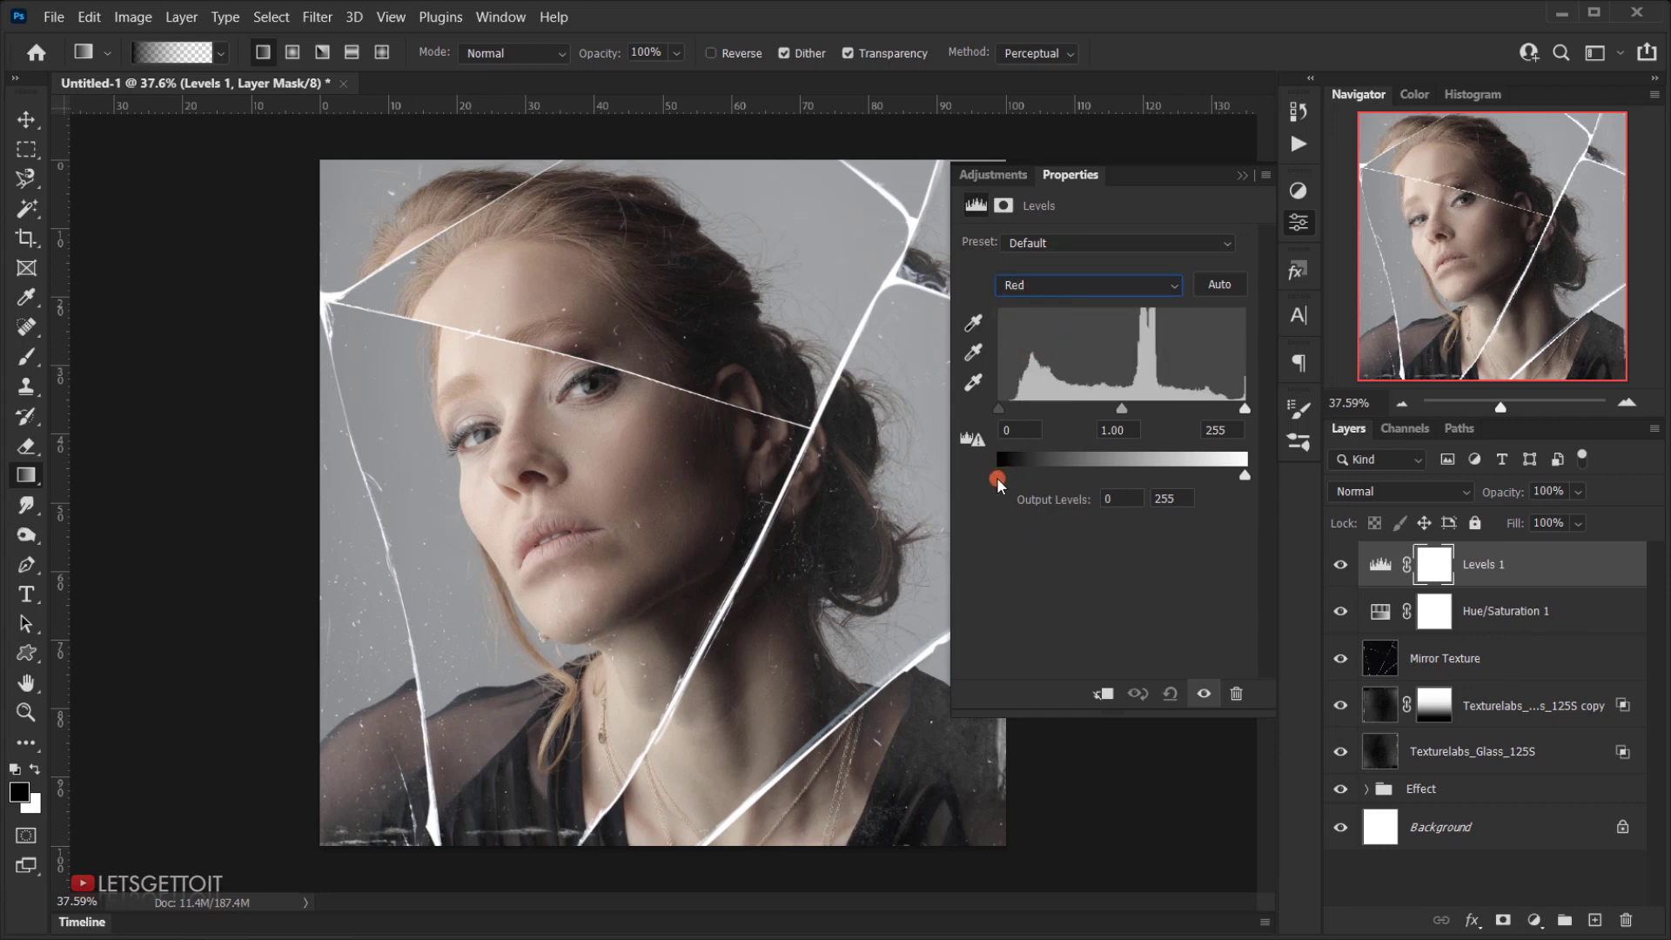
pyautogui.moveTo(998, 480); pyautogui.dragTo(1020, 466)
pyautogui.moveTo(1244, 482); pyautogui.dragTo(1234, 477)
# In the Levels adjustment's Blue channel, raise the black output level slightly and lower the white output level slightly.
pyautogui.click(1041, 284)
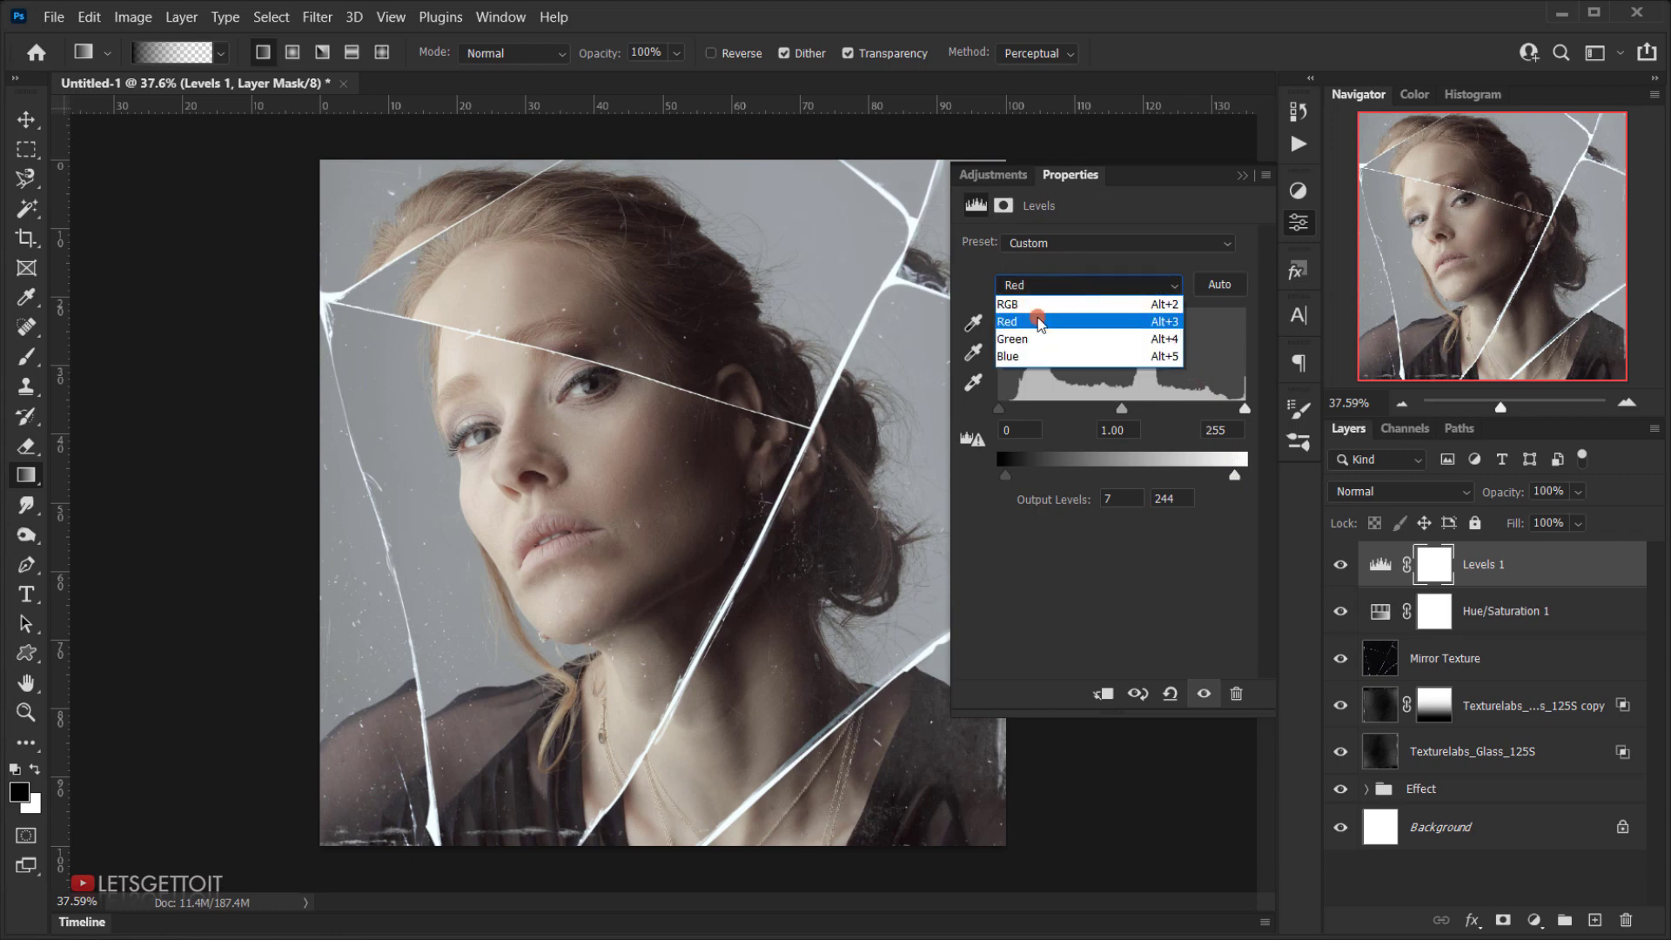
pyautogui.click(1017, 360)
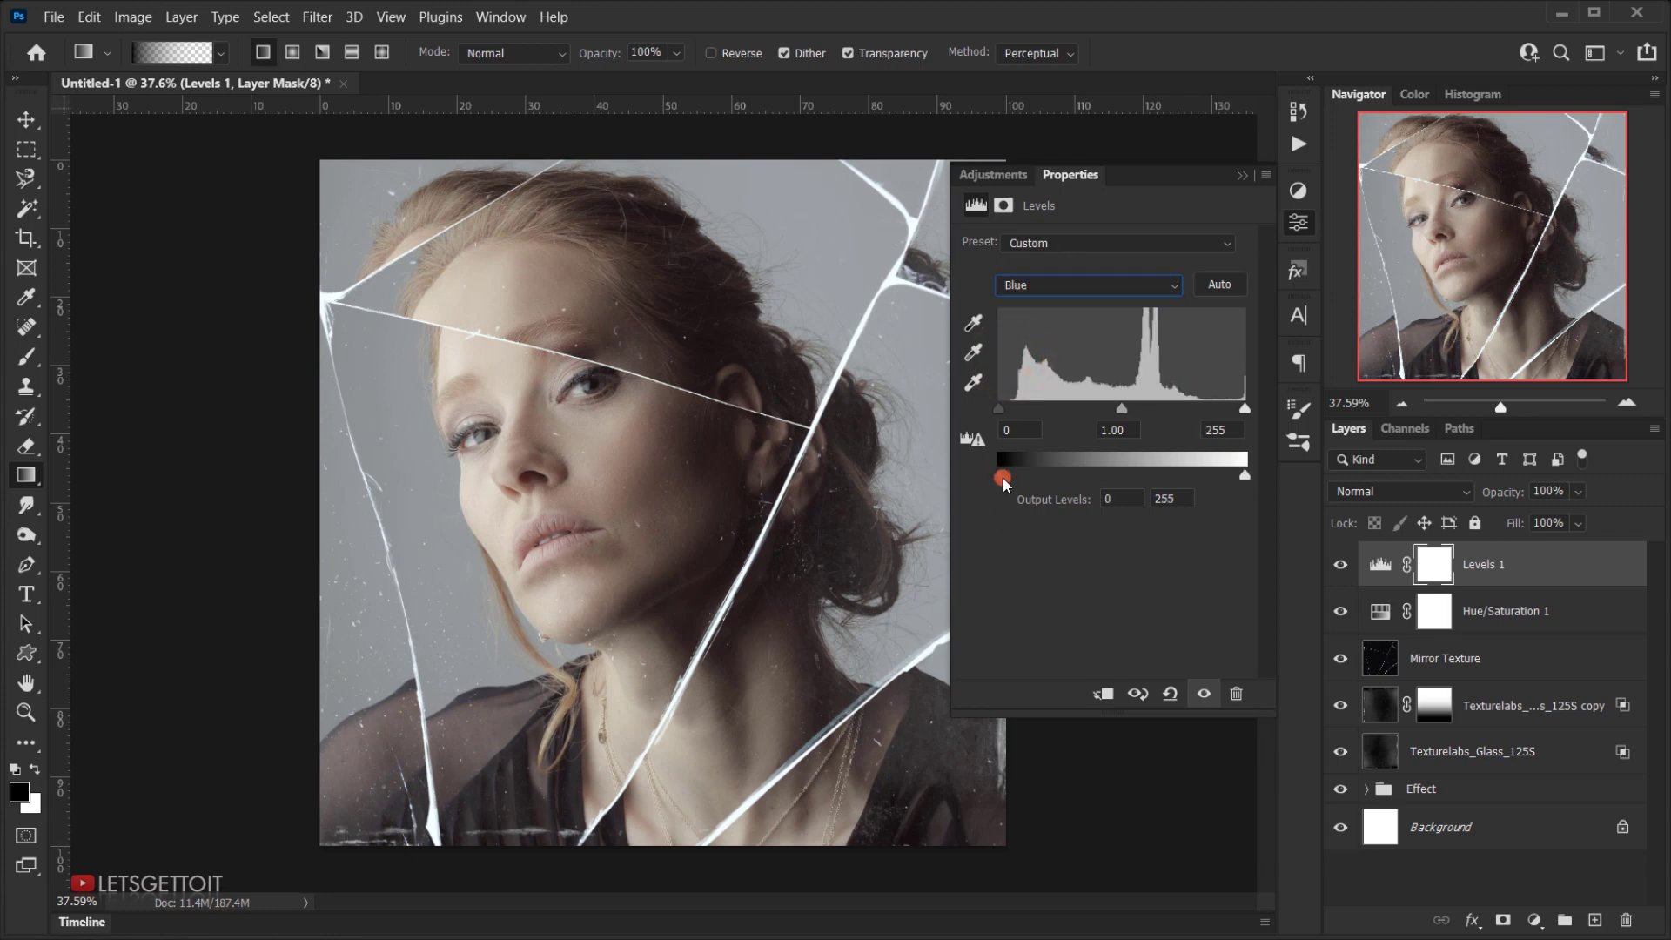
pyautogui.moveTo(1003, 482); pyautogui.dragTo(1008, 481)
pyautogui.moveTo(1010, 473); pyautogui.dragTo(1008, 472)
pyautogui.click(1246, 478)
pyautogui.moveTo(1248, 479); pyautogui.dragTo(1237, 478)
pyautogui.click(1240, 174)
# Compare the image with the Levels adjustment layer hidden and shown.
pyautogui.click(1341, 565)
pyautogui.click(1342, 565)
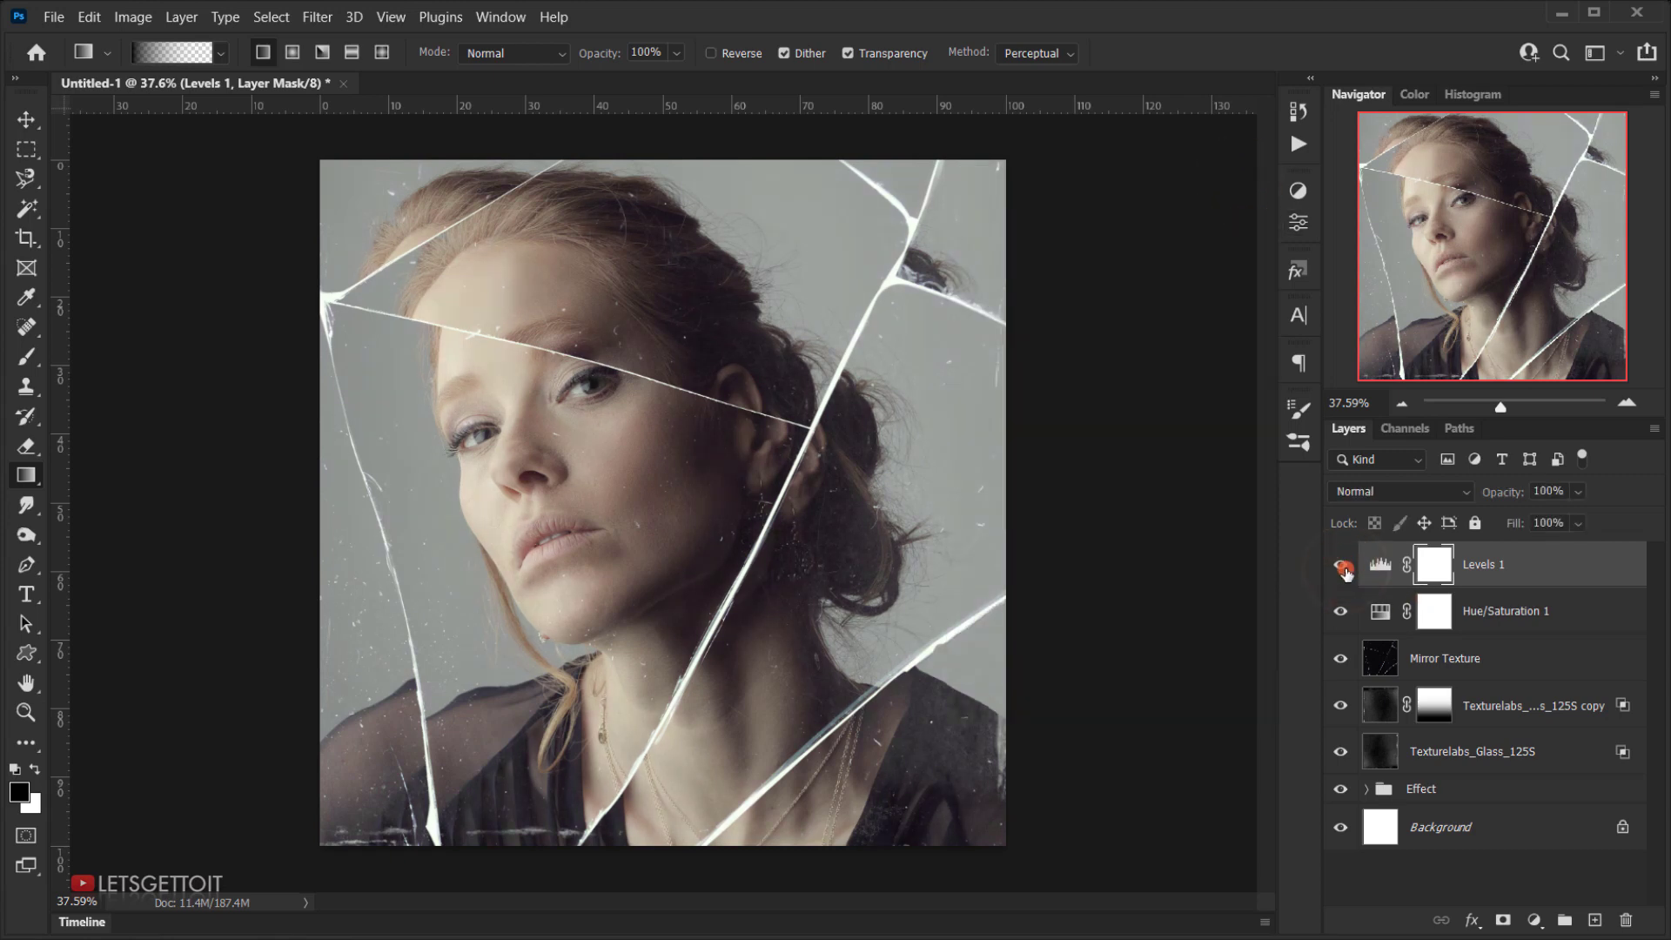
pyautogui.click(1341, 565)
pyautogui.click(1341, 566)
pyautogui.click(1341, 565)
pyautogui.click(1341, 566)
# Expand the Effect group and duplicate its Shape 8 layer to the top of the layer stack, above Levels 1.
pyautogui.scroll(1, 1453, 464)
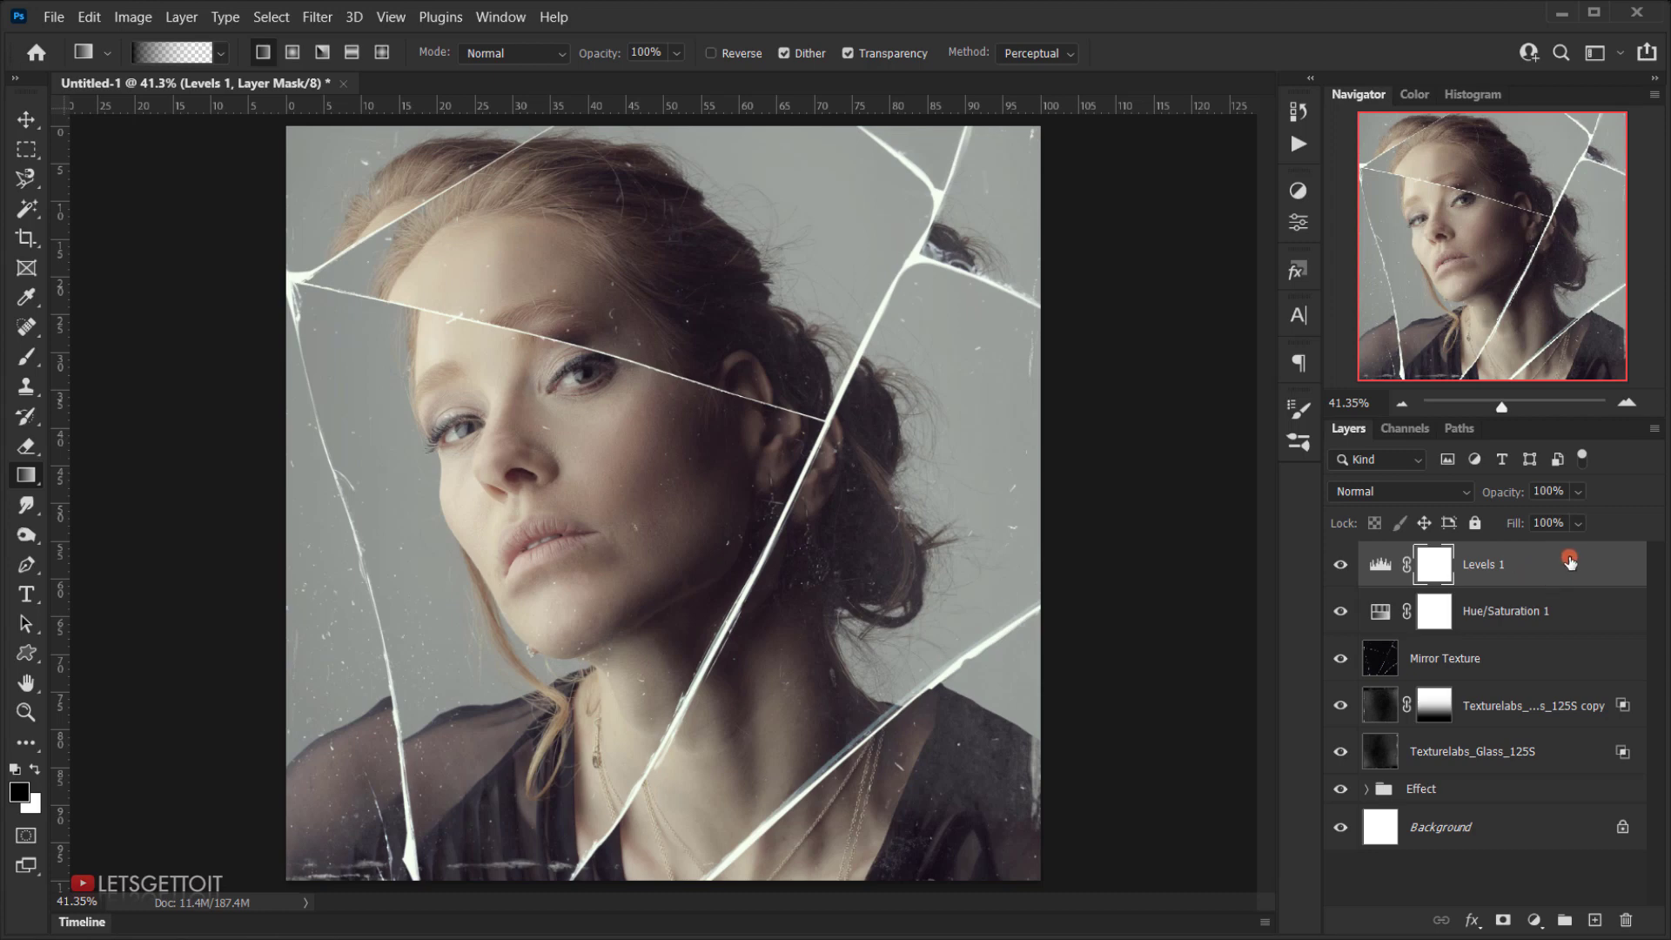
pyautogui.click(1367, 788)
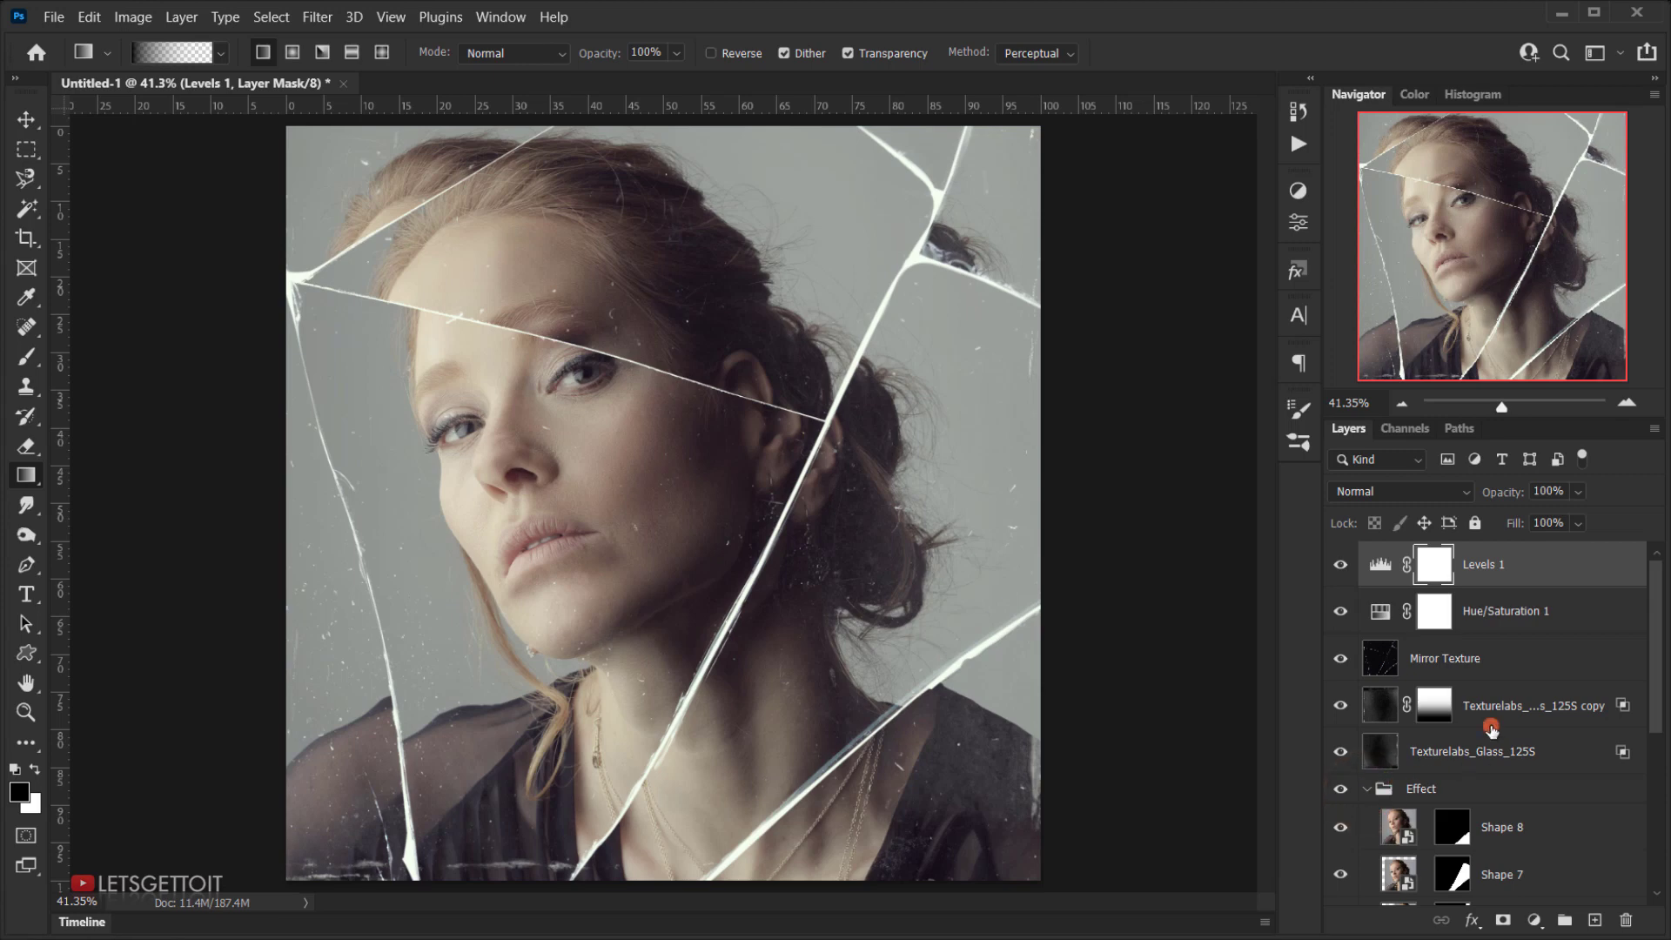
pyautogui.scroll(-5, 1491, 728)
pyautogui.scroll(4, 1489, 720)
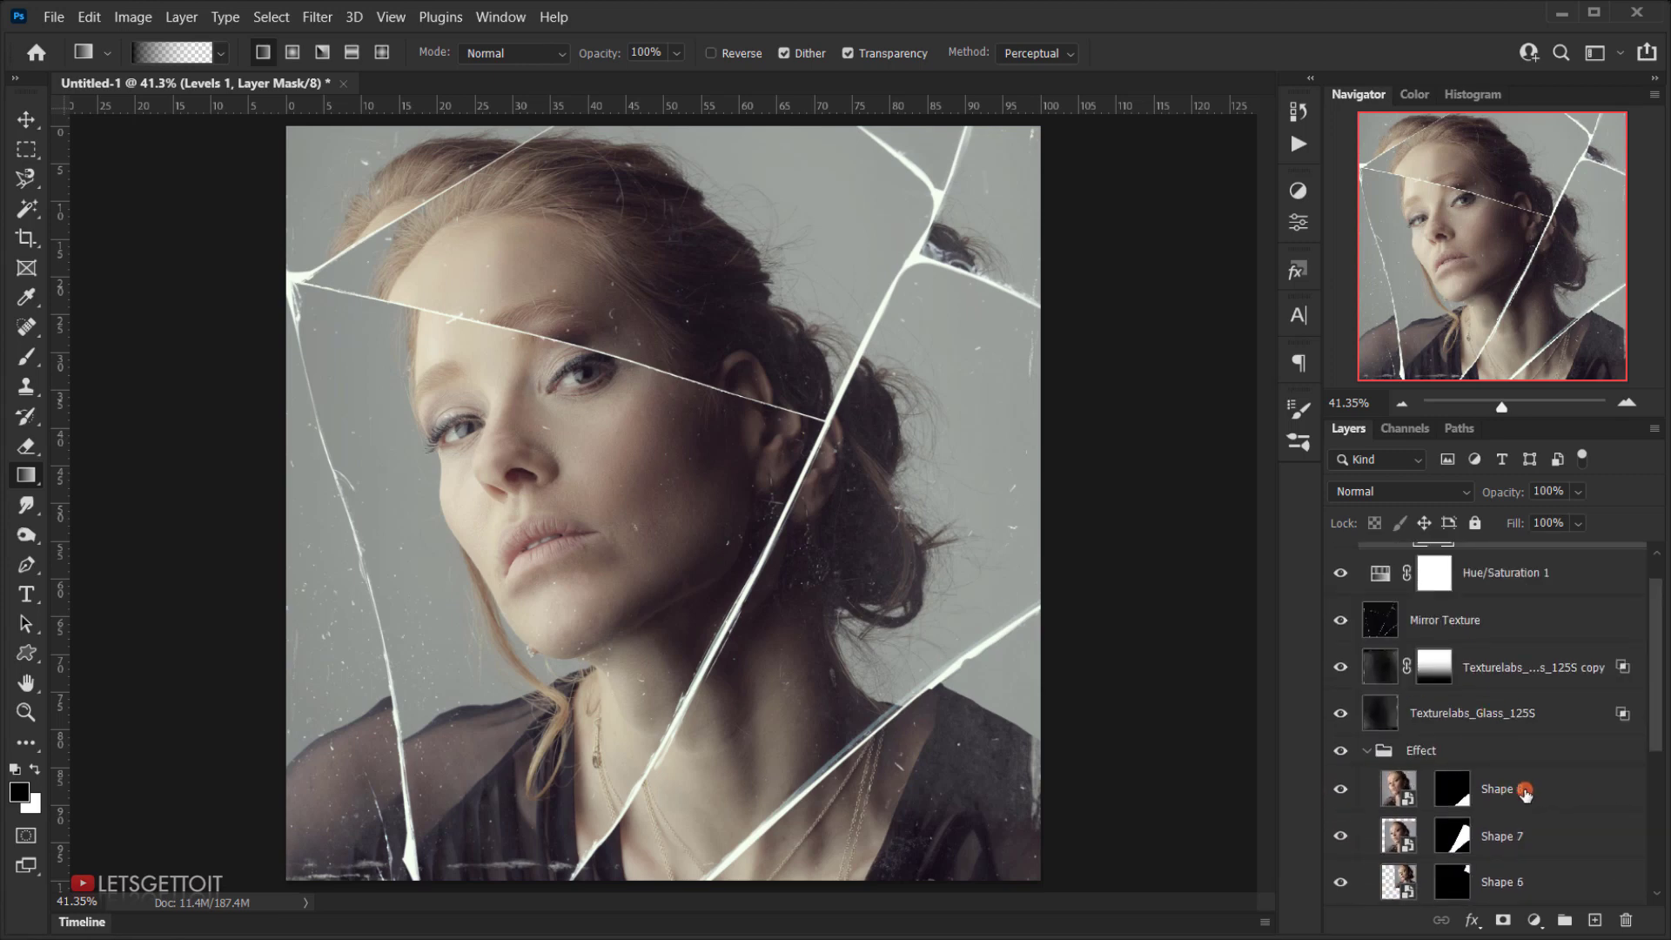
pyautogui.click(1525, 791)
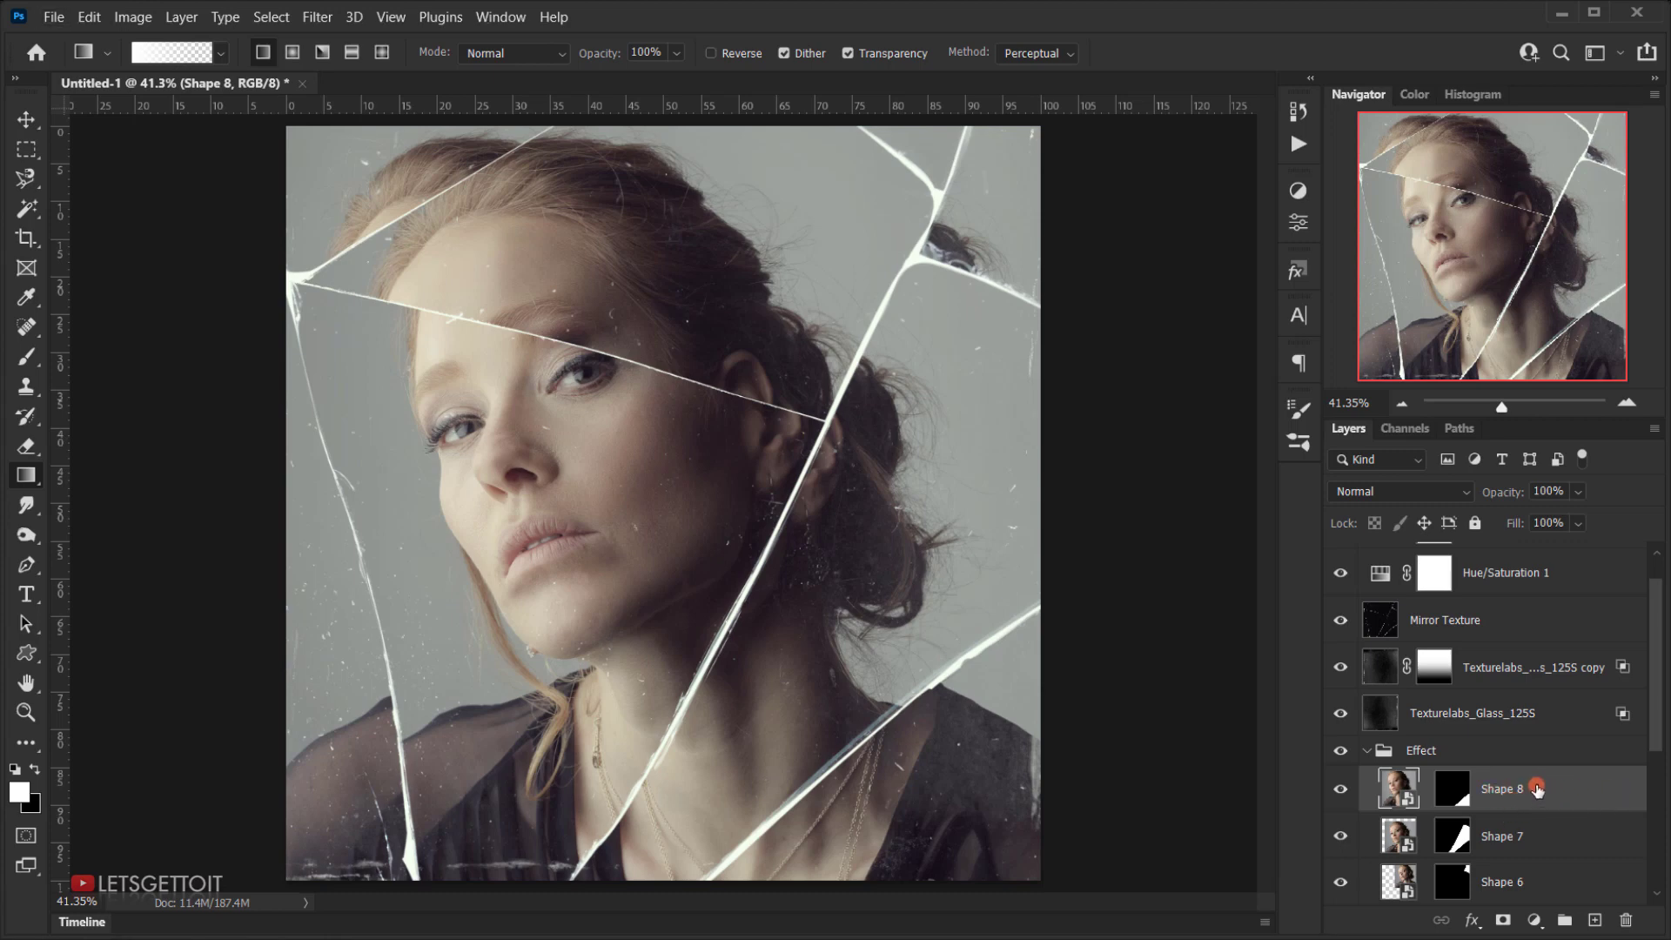
pyautogui.moveTo(1537, 788); pyautogui.dragTo(1487, 562)
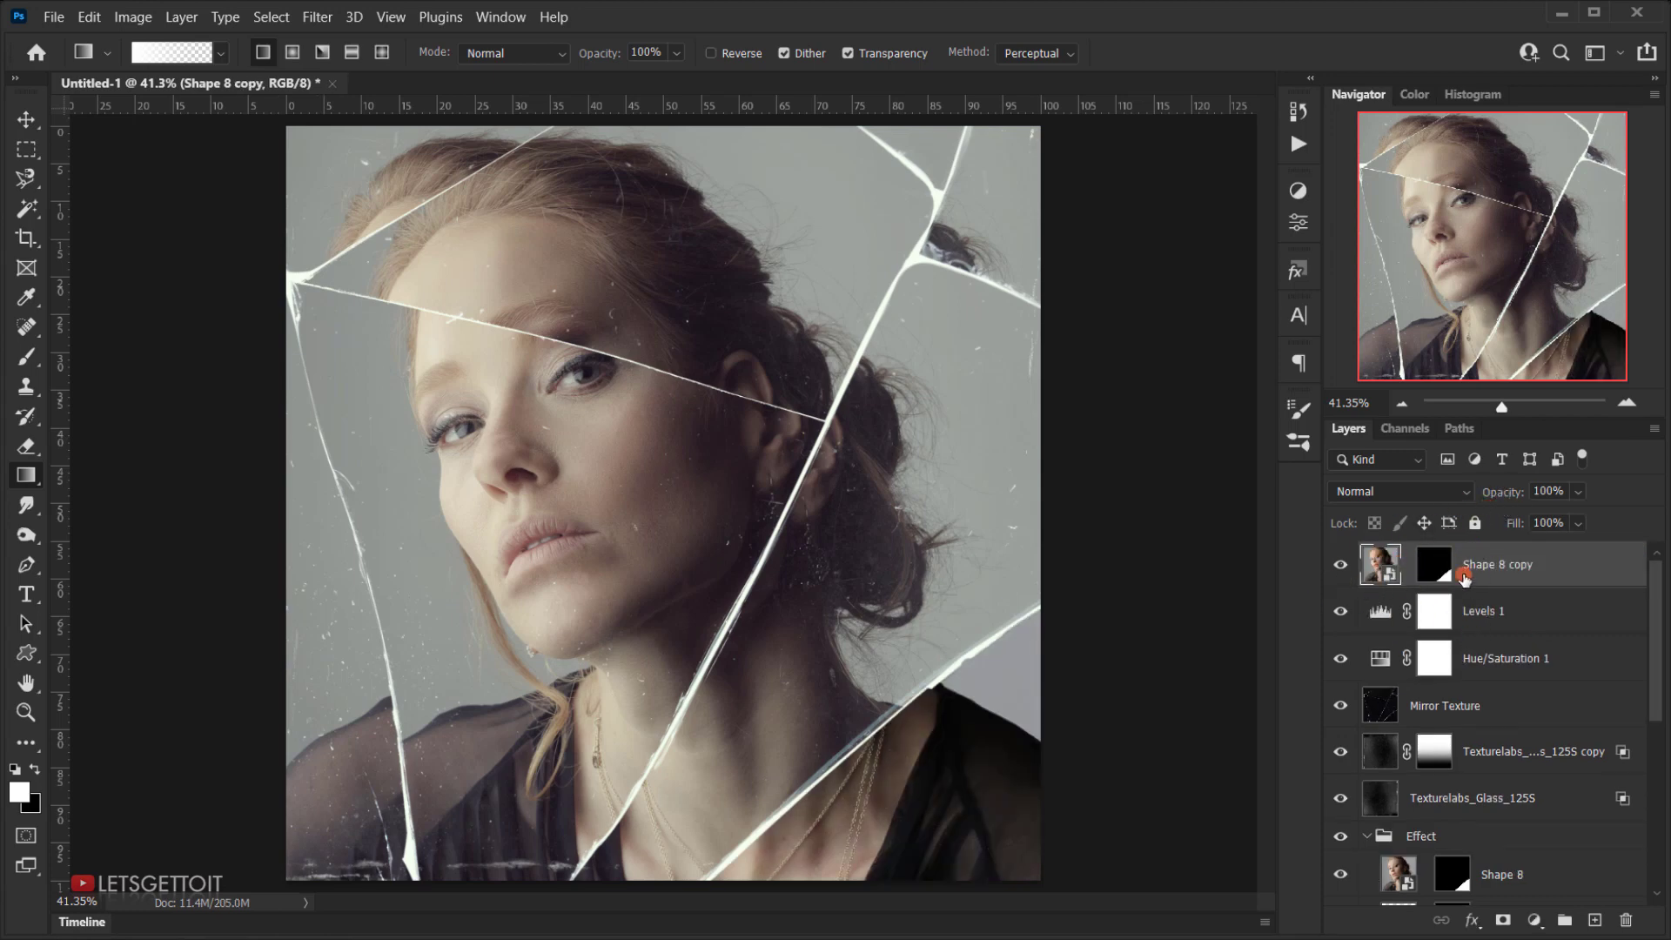
# Delete the layer mask from the Shape 8 copy layer and lower the layer's opacity to 0%.
pyautogui.moveTo(1433, 567); pyautogui.dragTo(1629, 908)
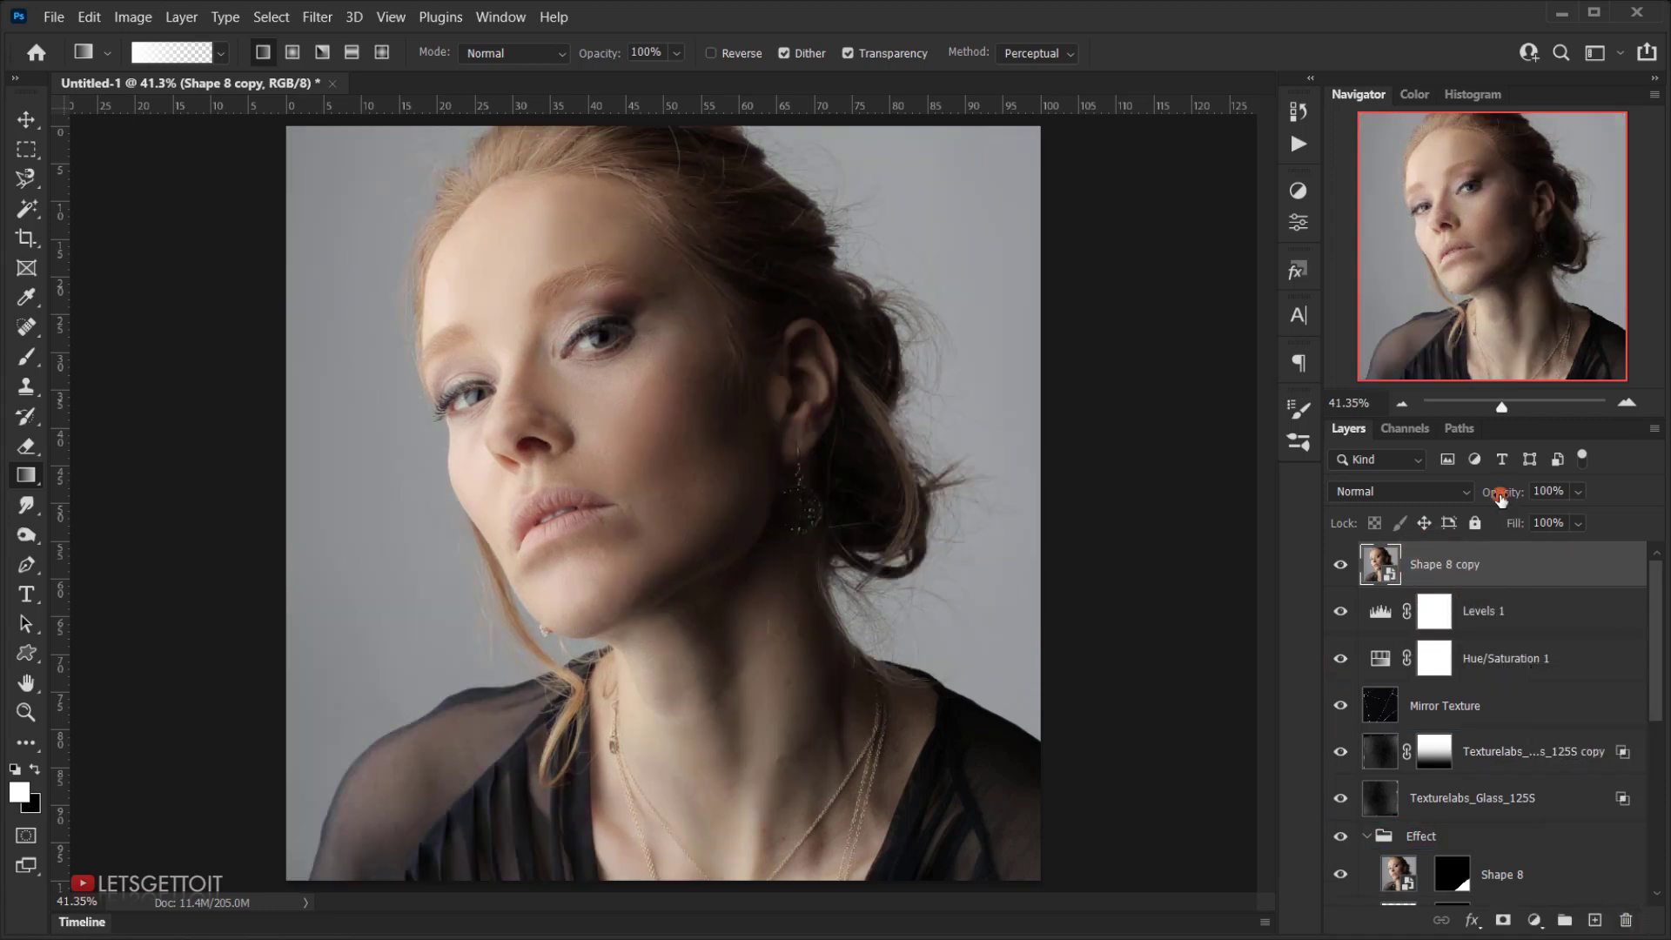
pyautogui.moveTo(1515, 496); pyautogui.dragTo(1231, 499)
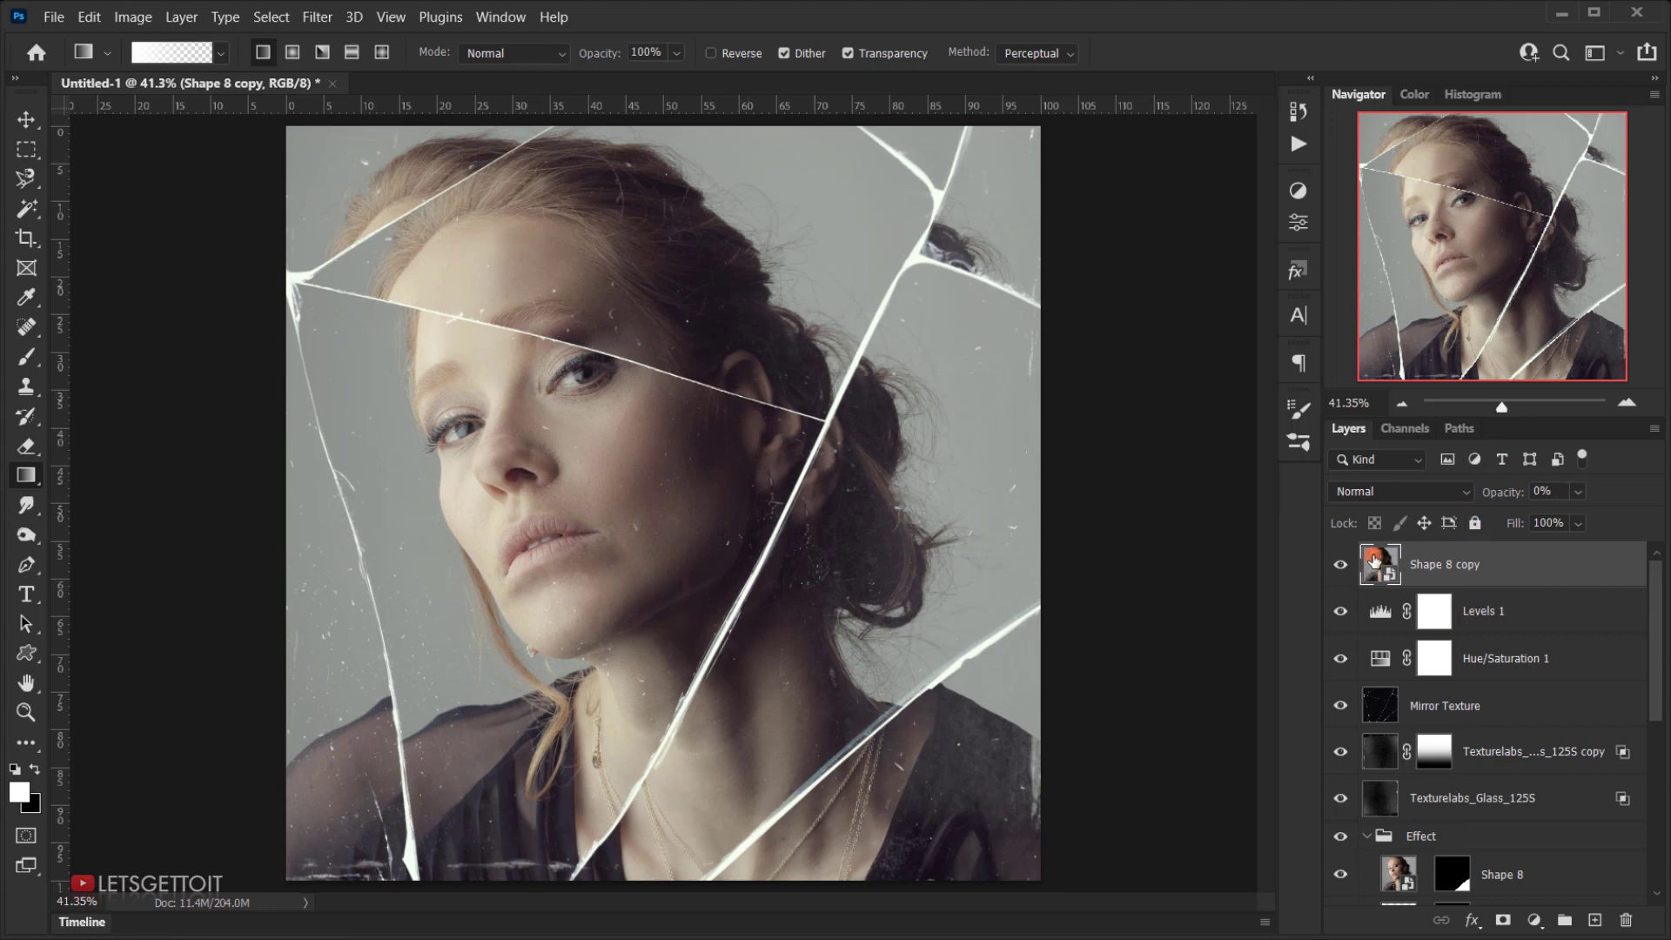
# Collapse the Effect group and rename the Shape 8 copy layer as Edit Here.
pyautogui.click(1366, 835)
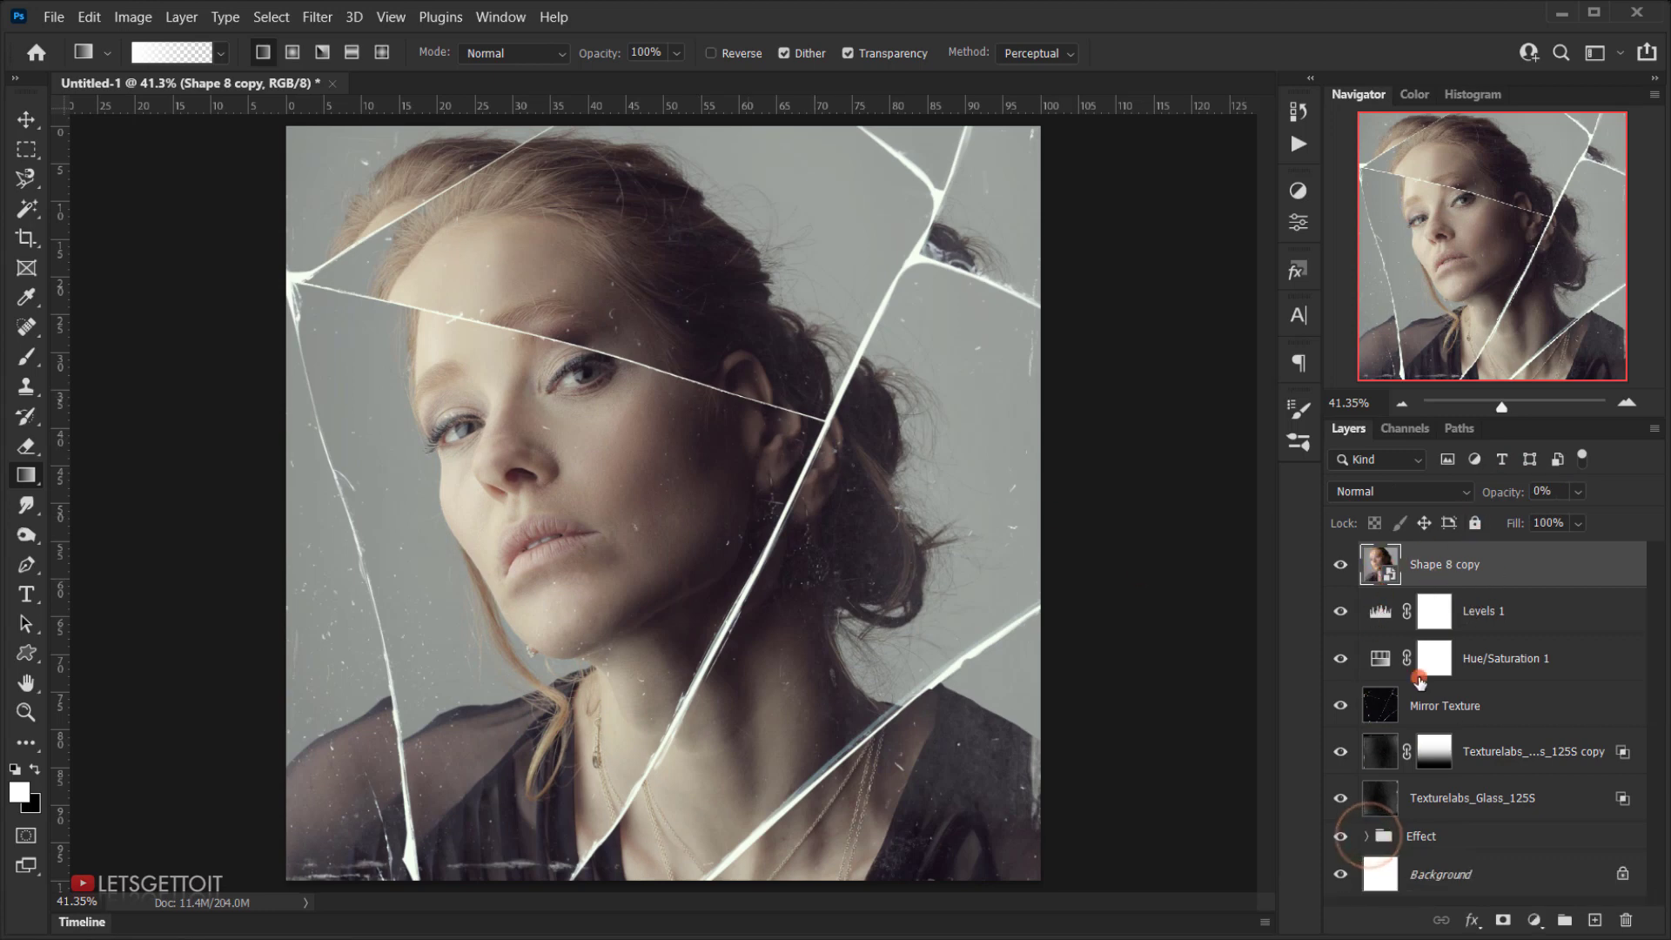
pyautogui.doubleClick(1448, 568)
pyautogui.write('Ed')
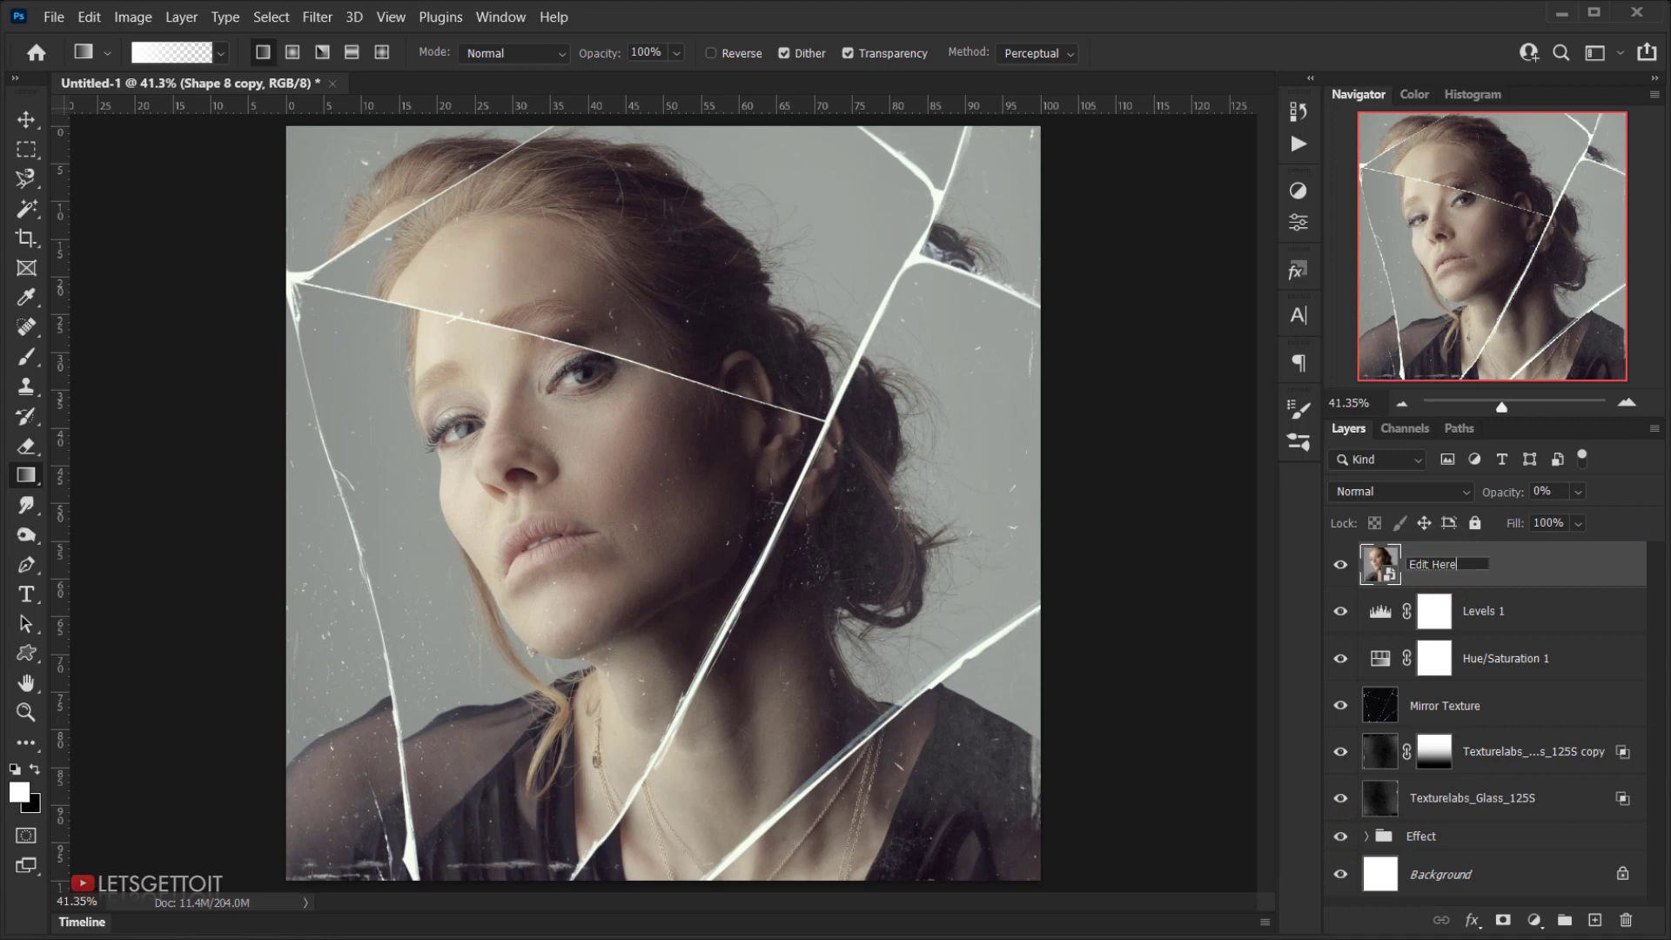
pyautogui.write('it Here')
pyautogui.press('Return')
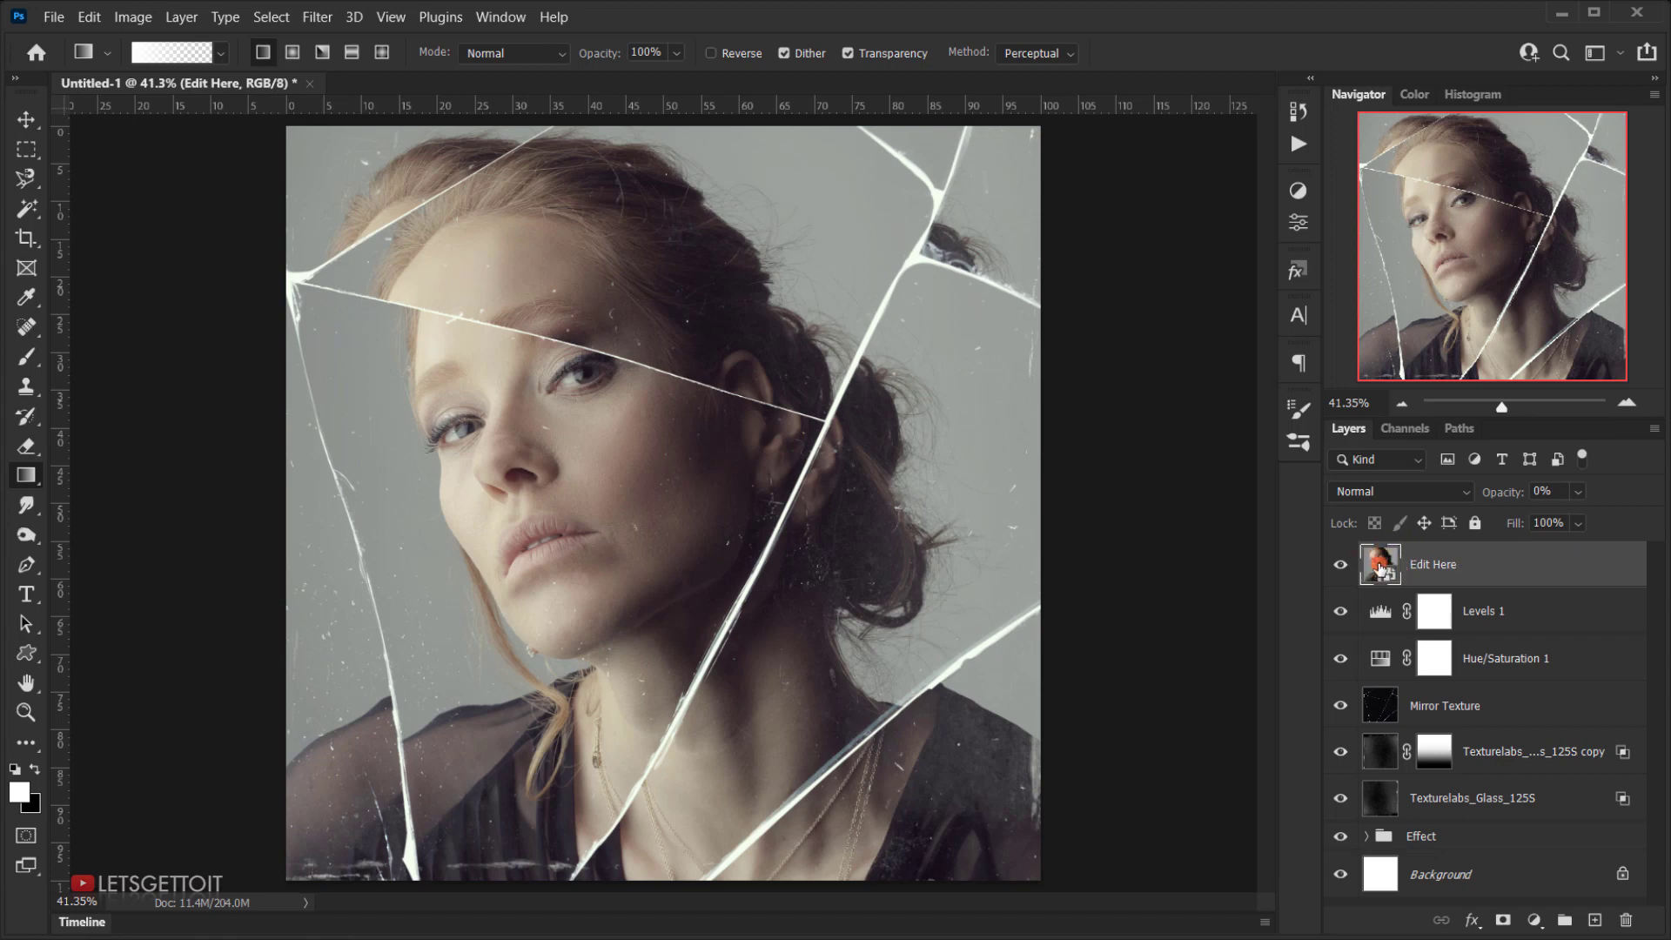
# Open the Edit Here smart object's contents and place the Unsplash photo of the woman in white sleeves from the Broken Mirror 2 folder.
pyautogui.doubleClick(1380, 562)
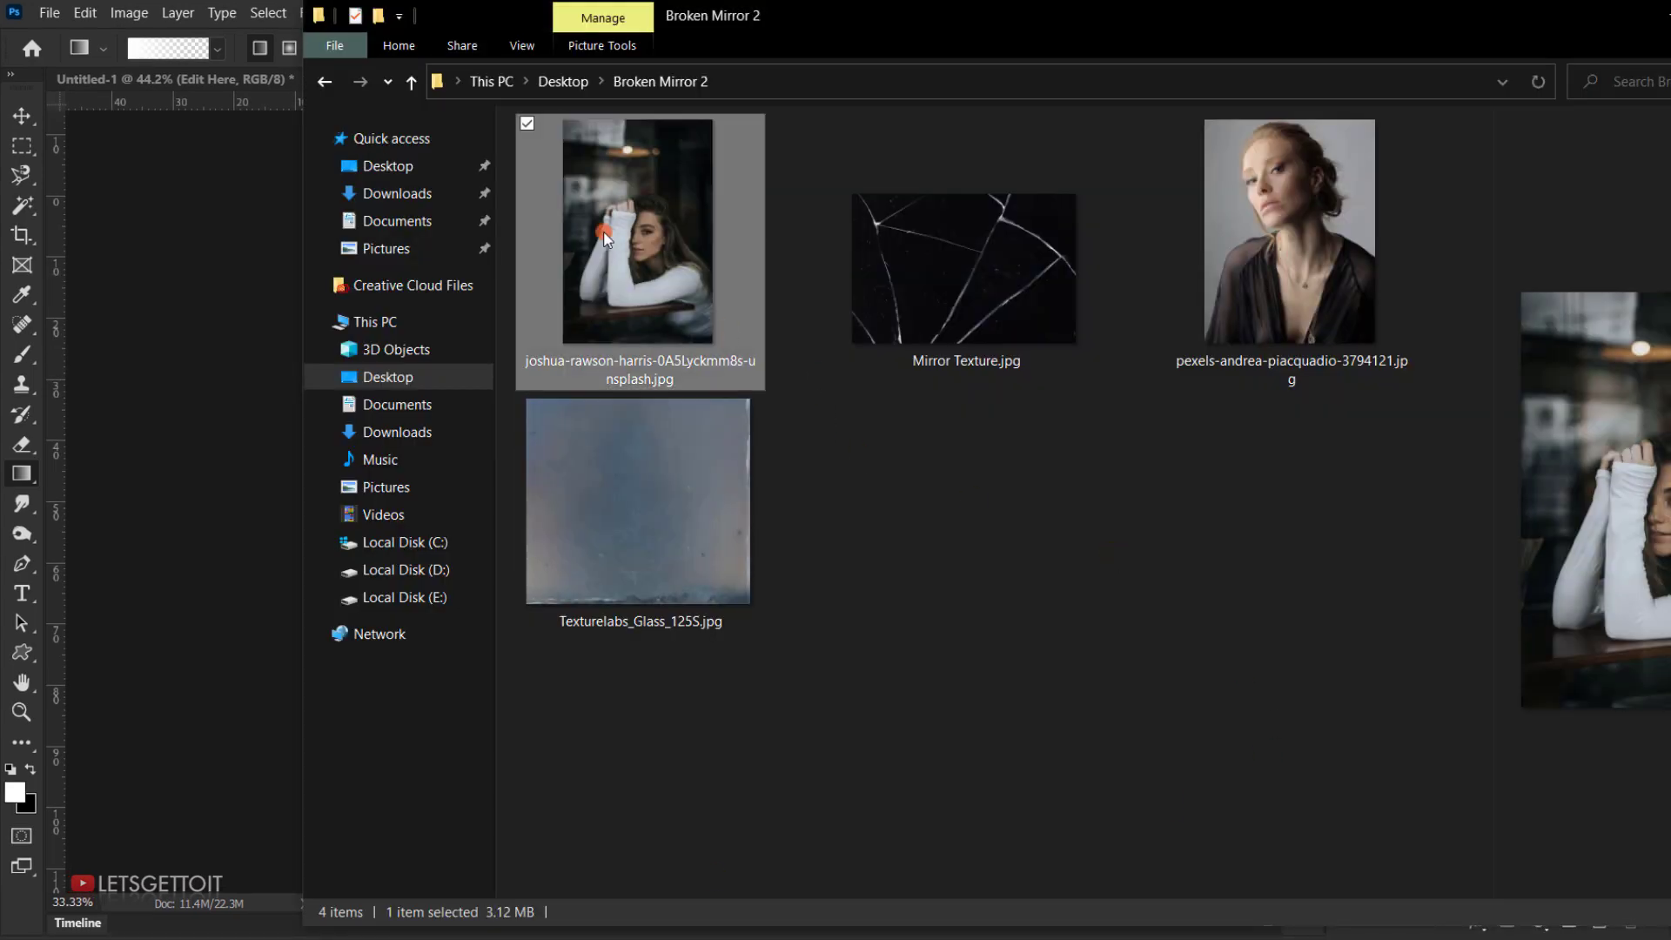
pyautogui.moveTo(847, 14); pyautogui.dragTo(1000, 7)
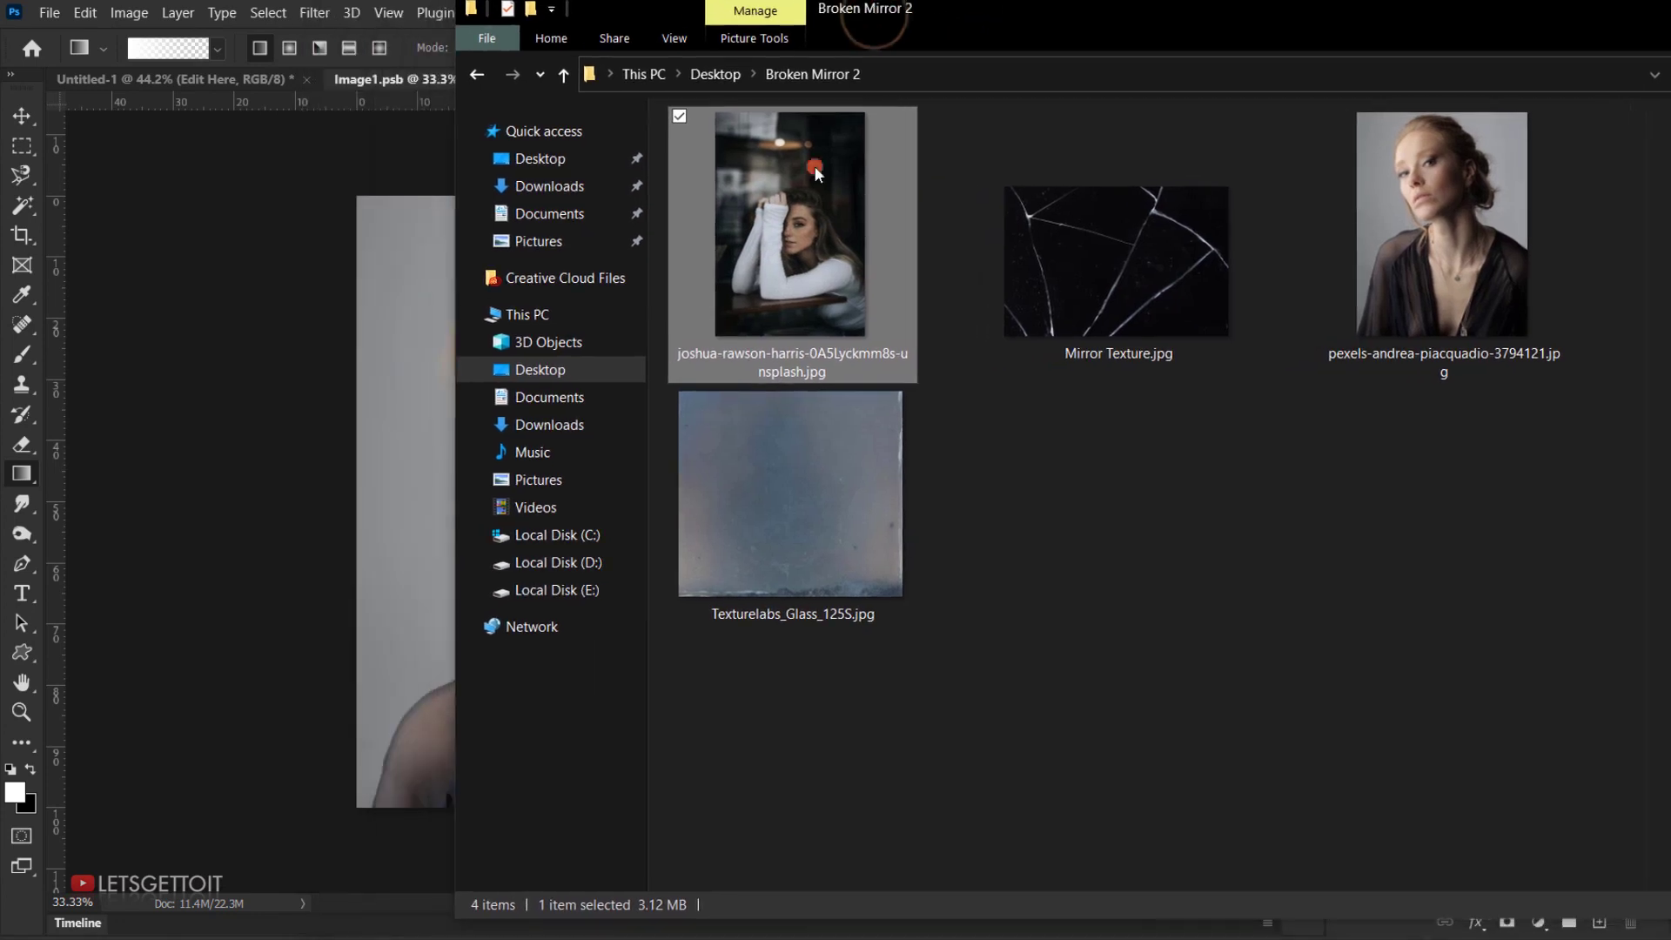
pyautogui.moveTo(788, 213); pyautogui.dragTo(304, 473)
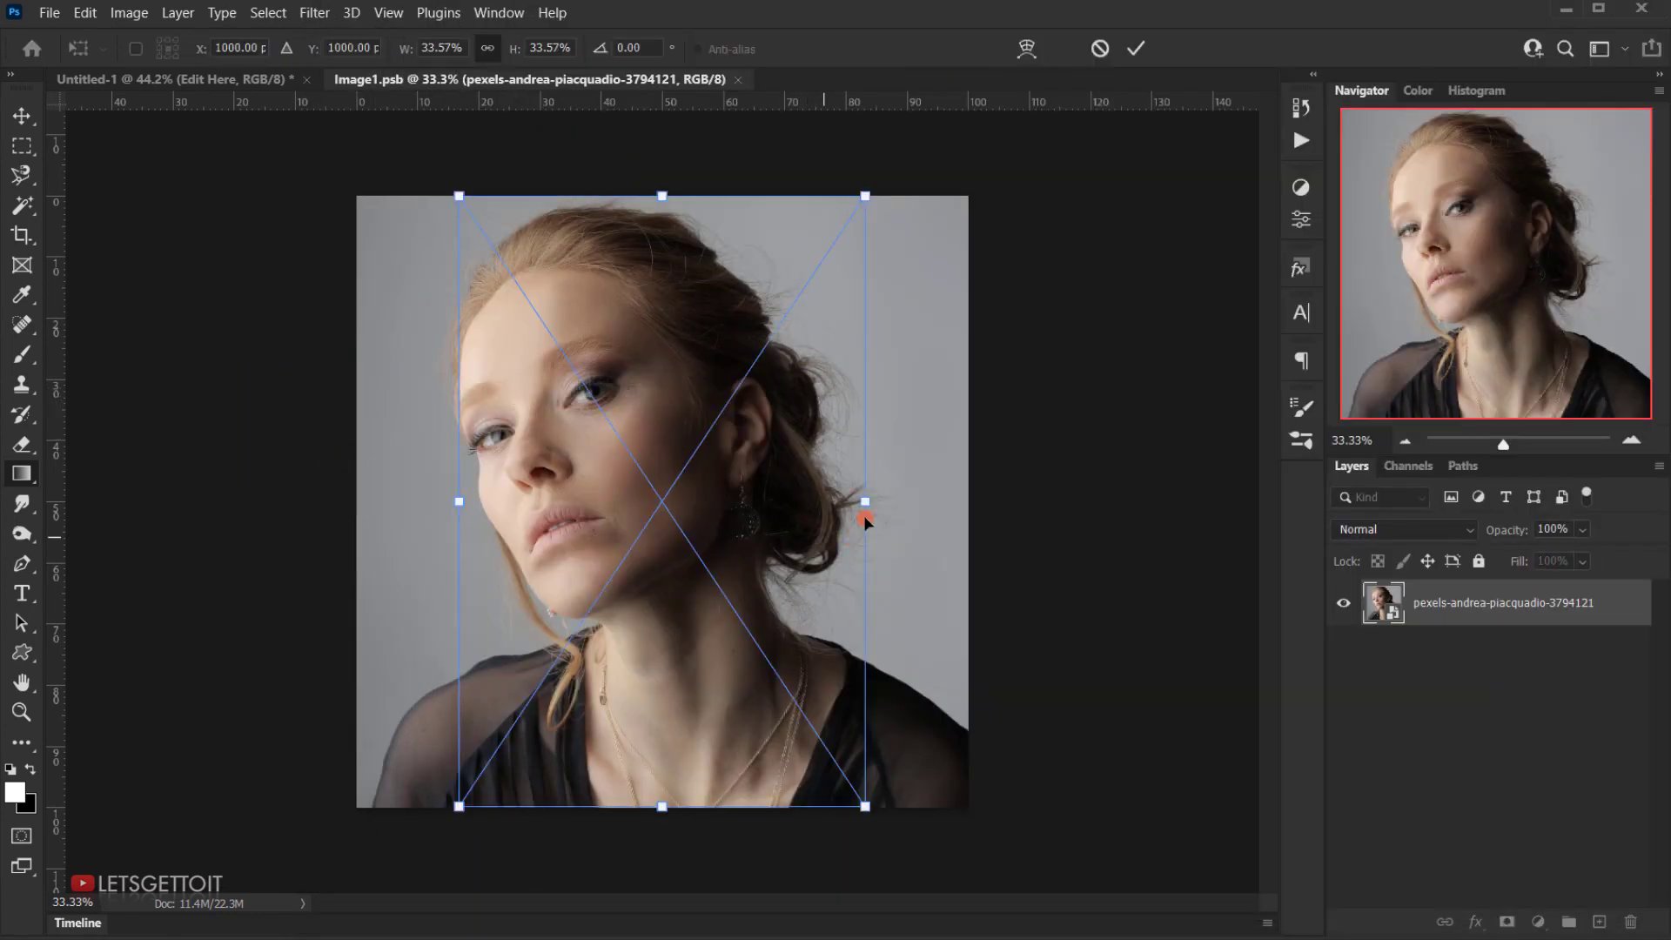
# Scale the placed photo to about 52% so it spans the canvas width, move it up to about Y 757 px, and commit.
pyautogui.moveTo(868, 502); pyautogui.dragTo(967, 502)
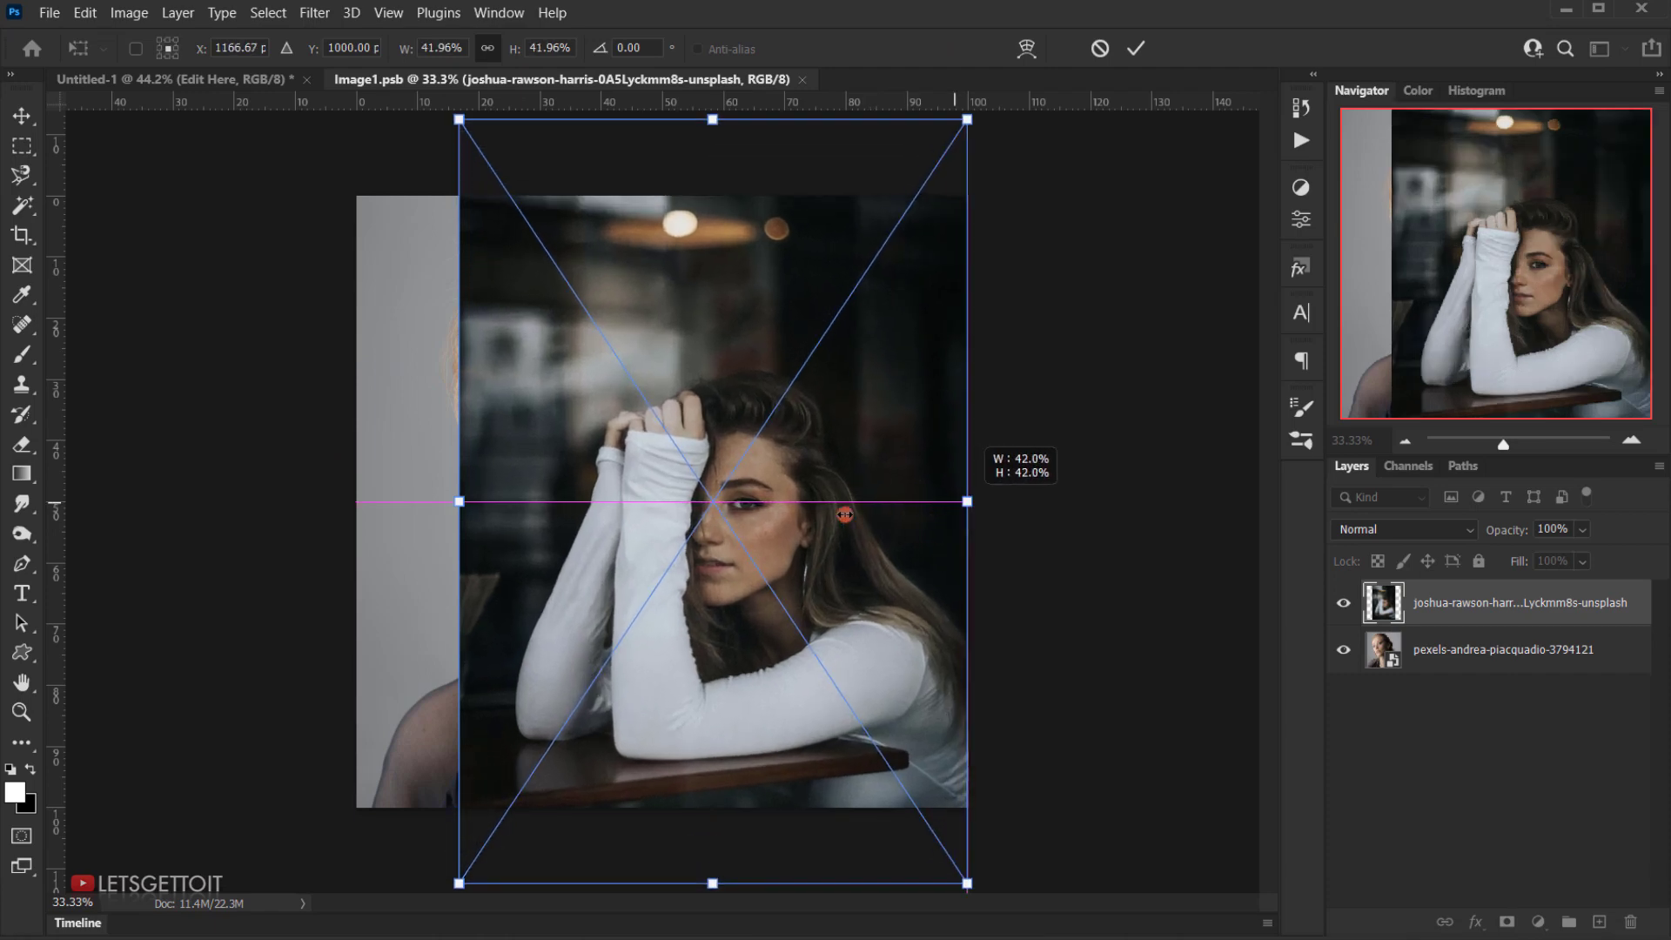
pyautogui.moveTo(463, 501); pyautogui.dragTo(336, 500)
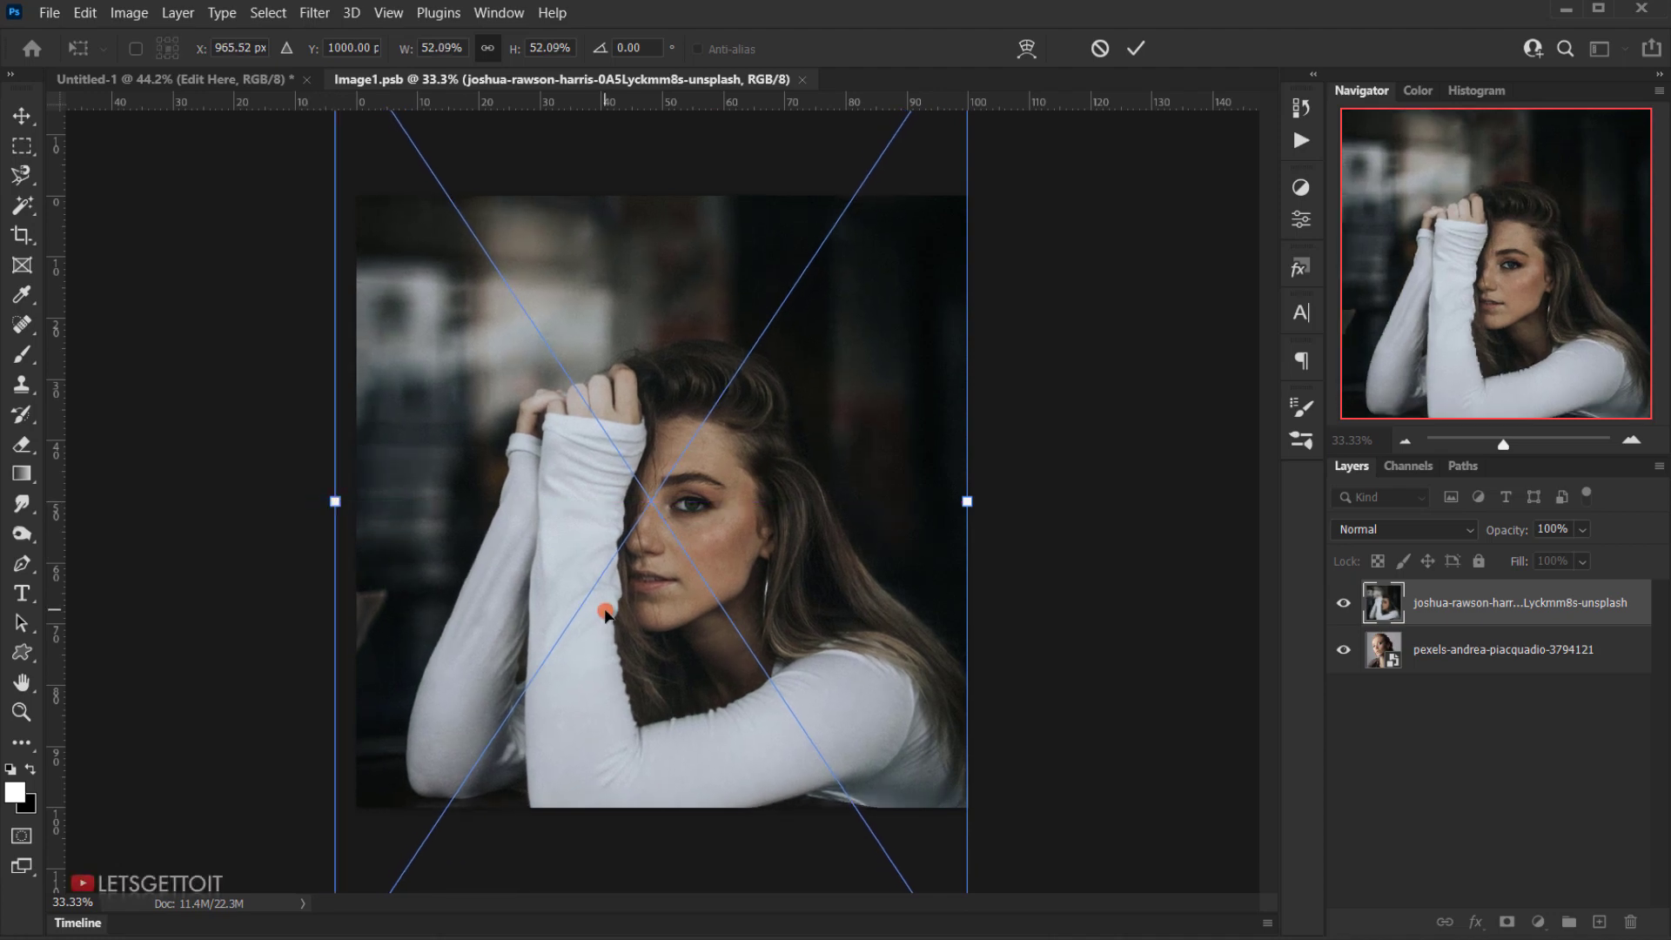
pyautogui.moveTo(608, 602); pyautogui.dragTo(608, 539)
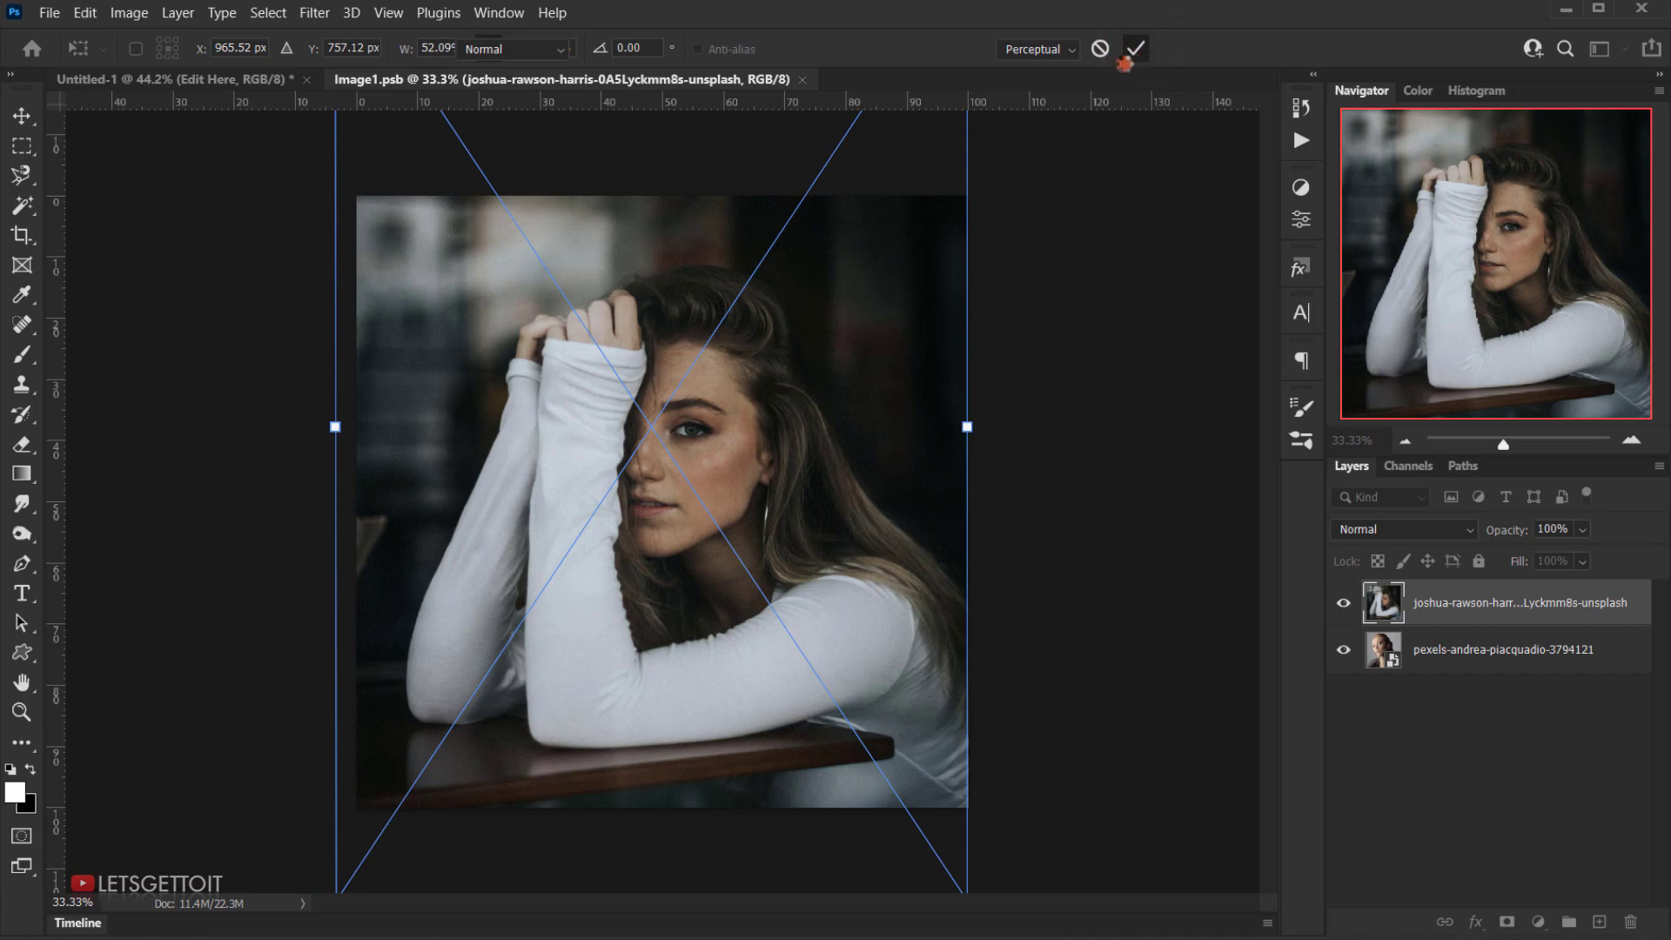
pyautogui.click(1132, 50)
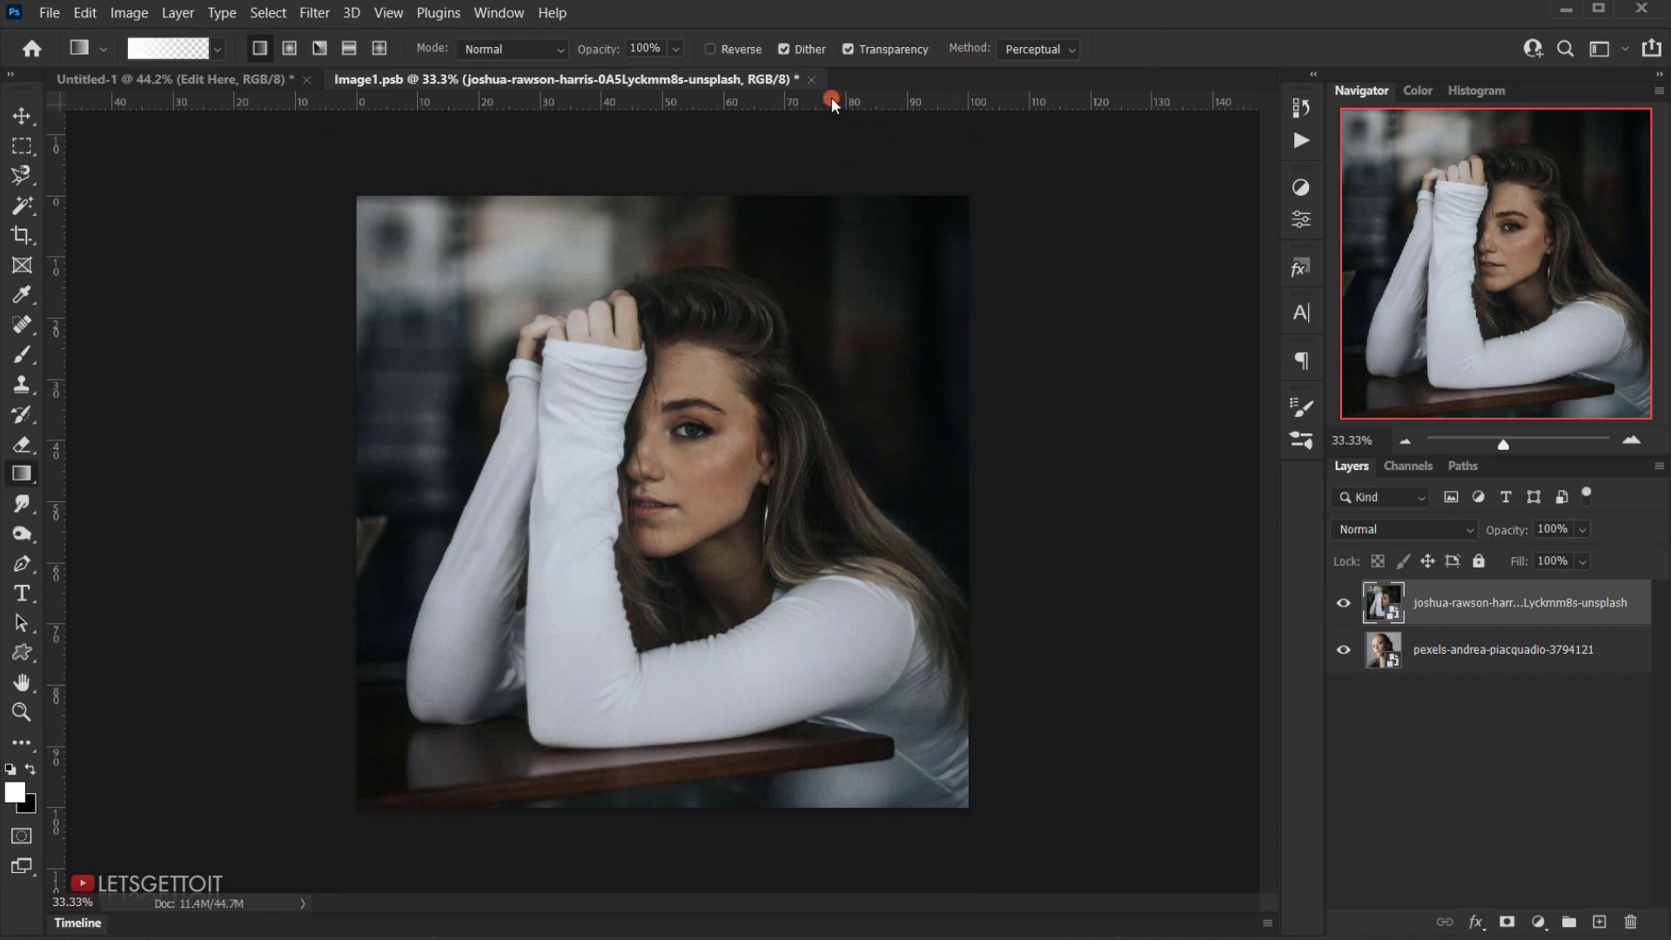
# Save and close the Image1.psb smart object contents, and view the updated broken mirror composite with the interface panels hidden.
pyautogui.click(811, 81)
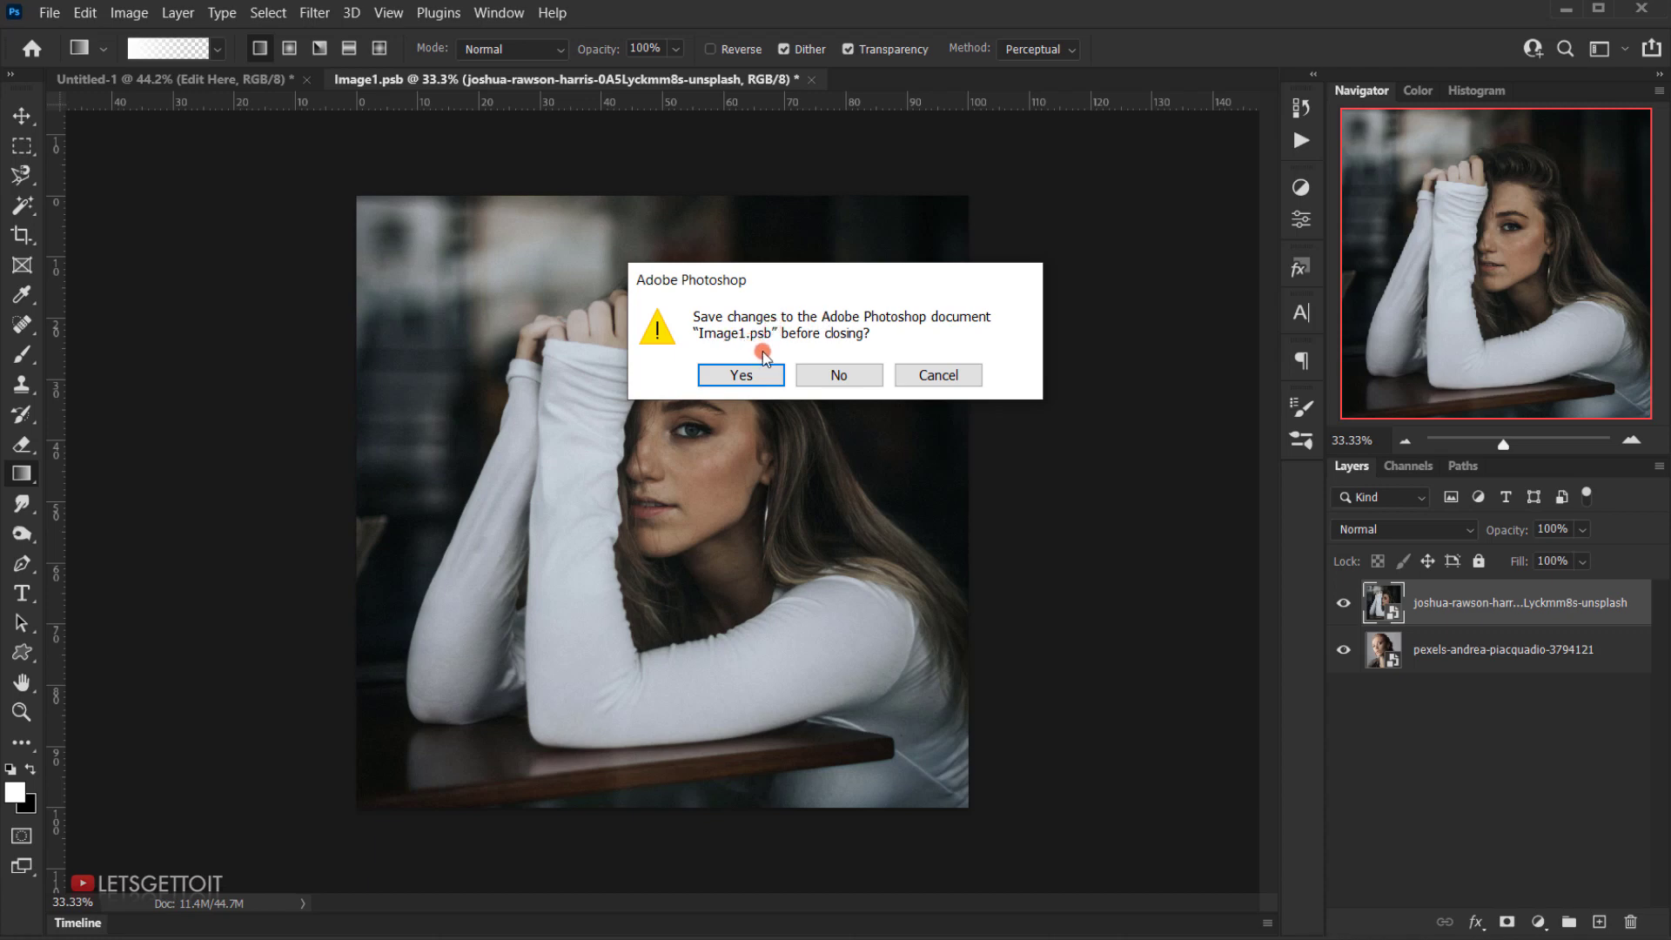
pyautogui.click(740, 374)
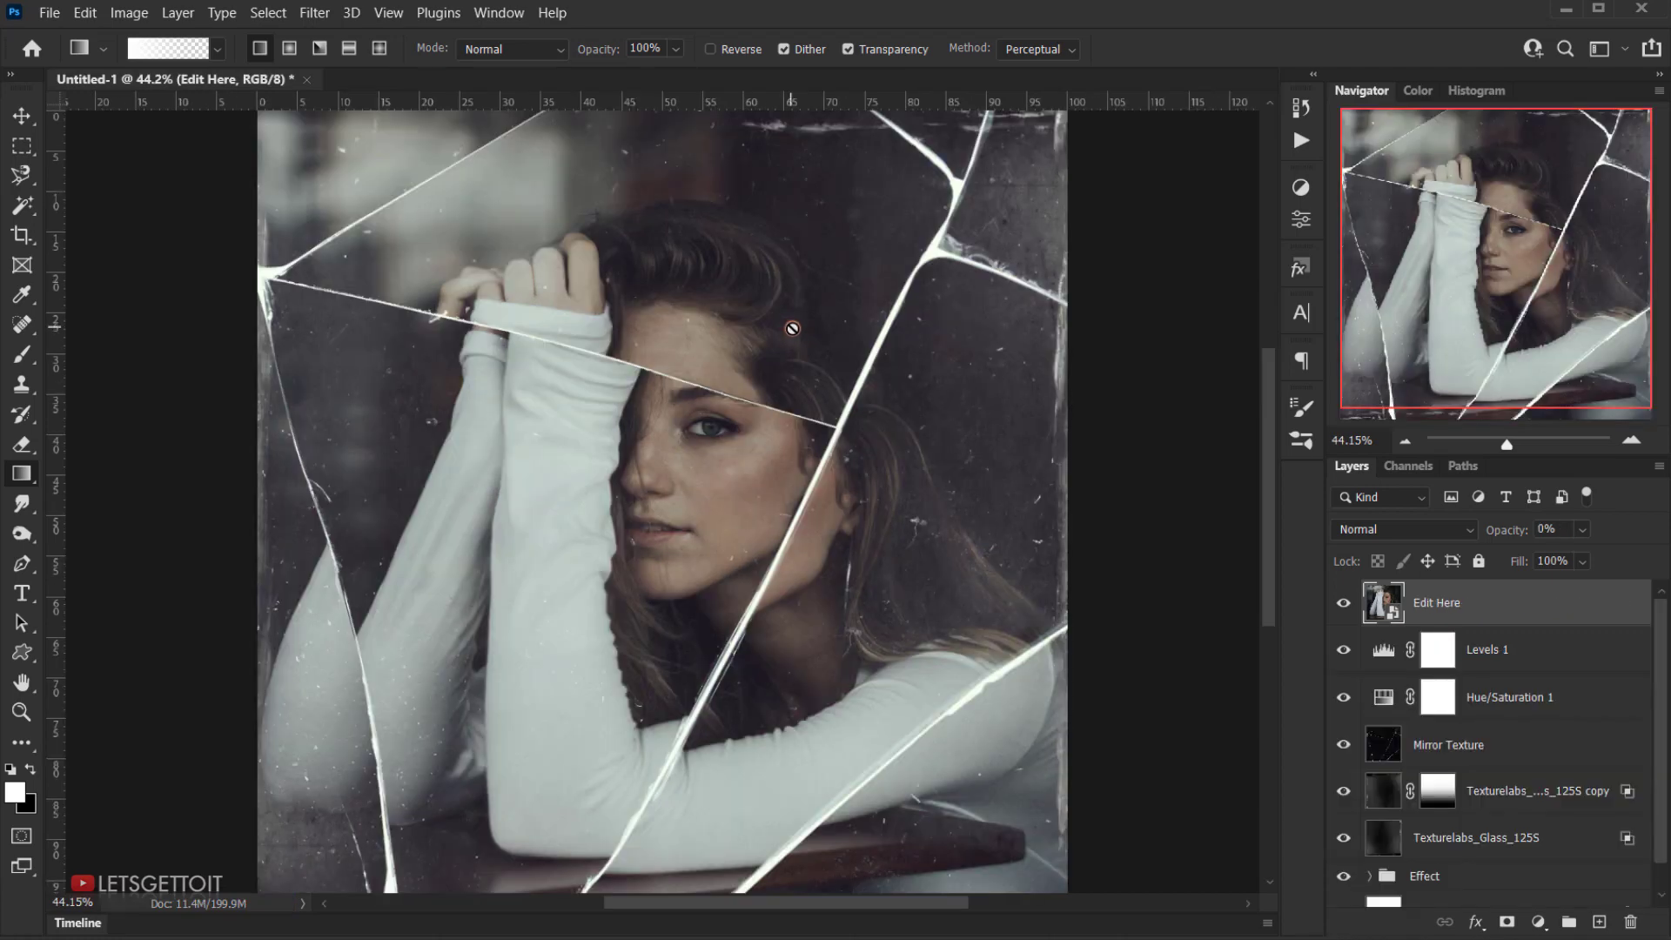
pyautogui.click(1346, 604)
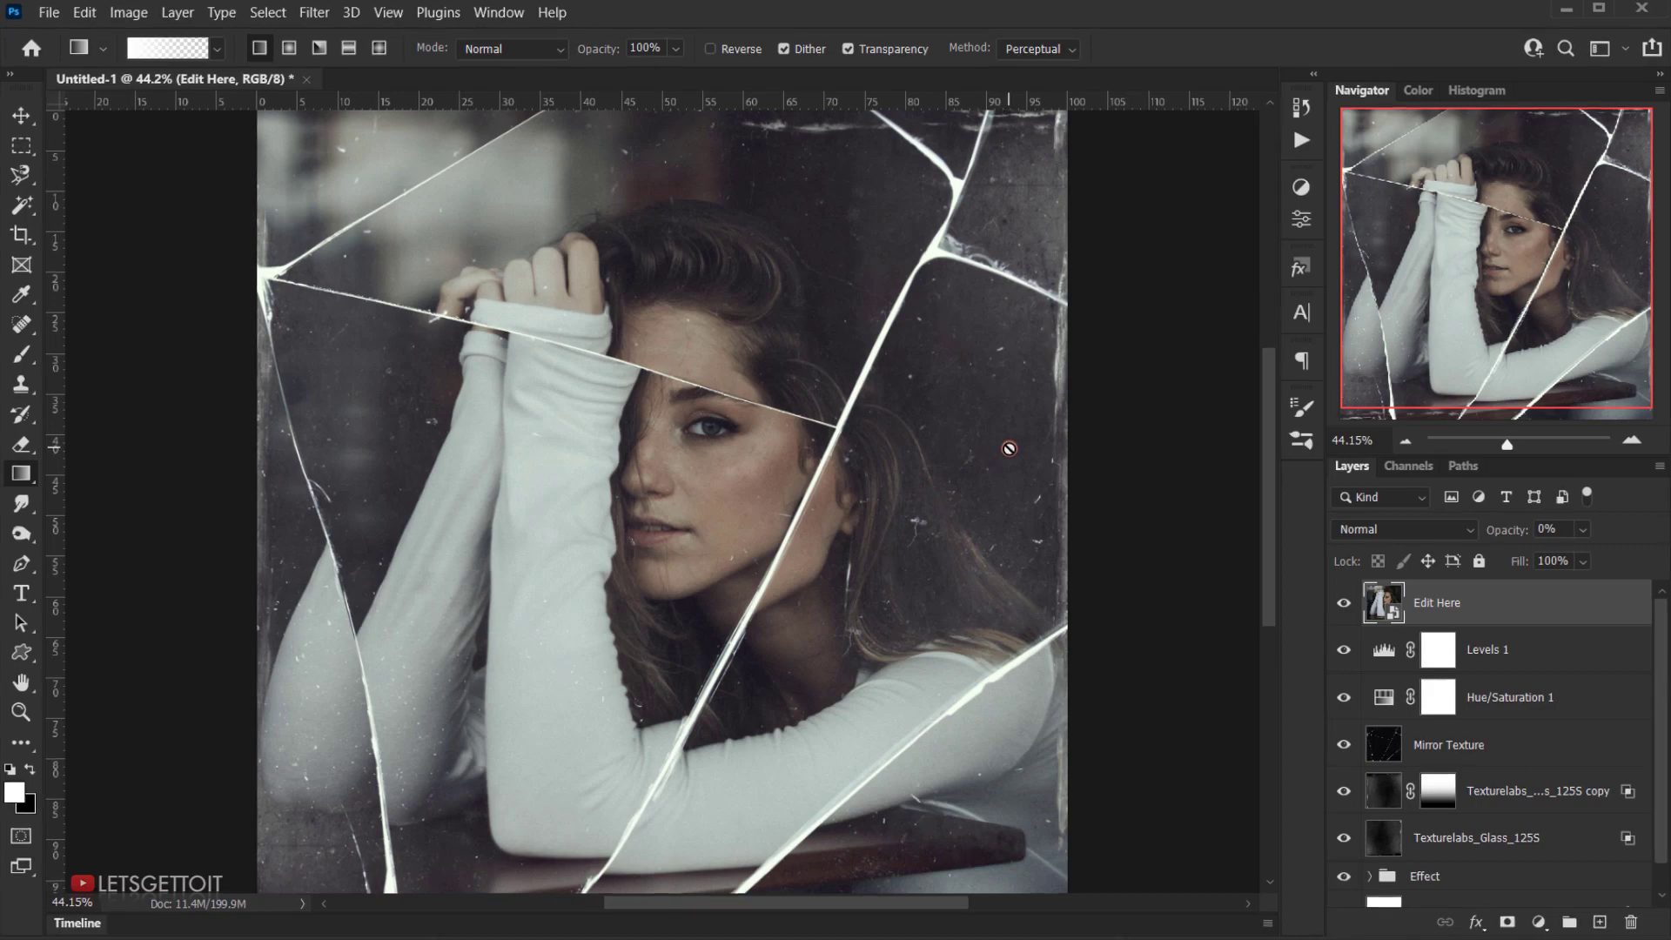
pyautogui.press('Tab')
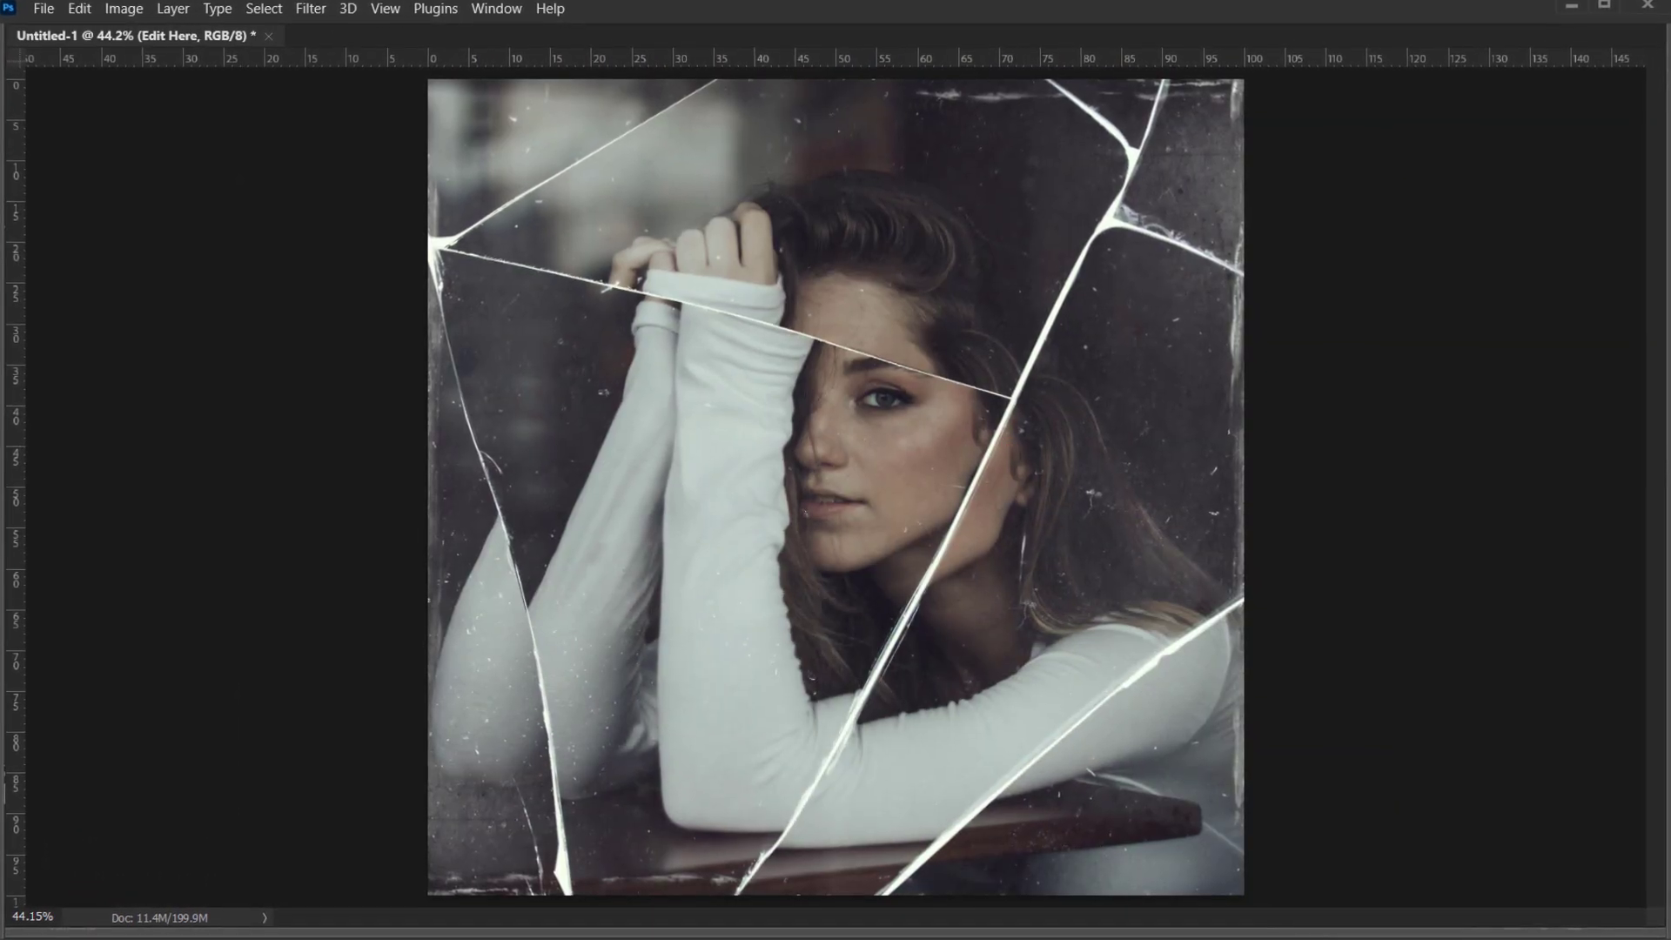